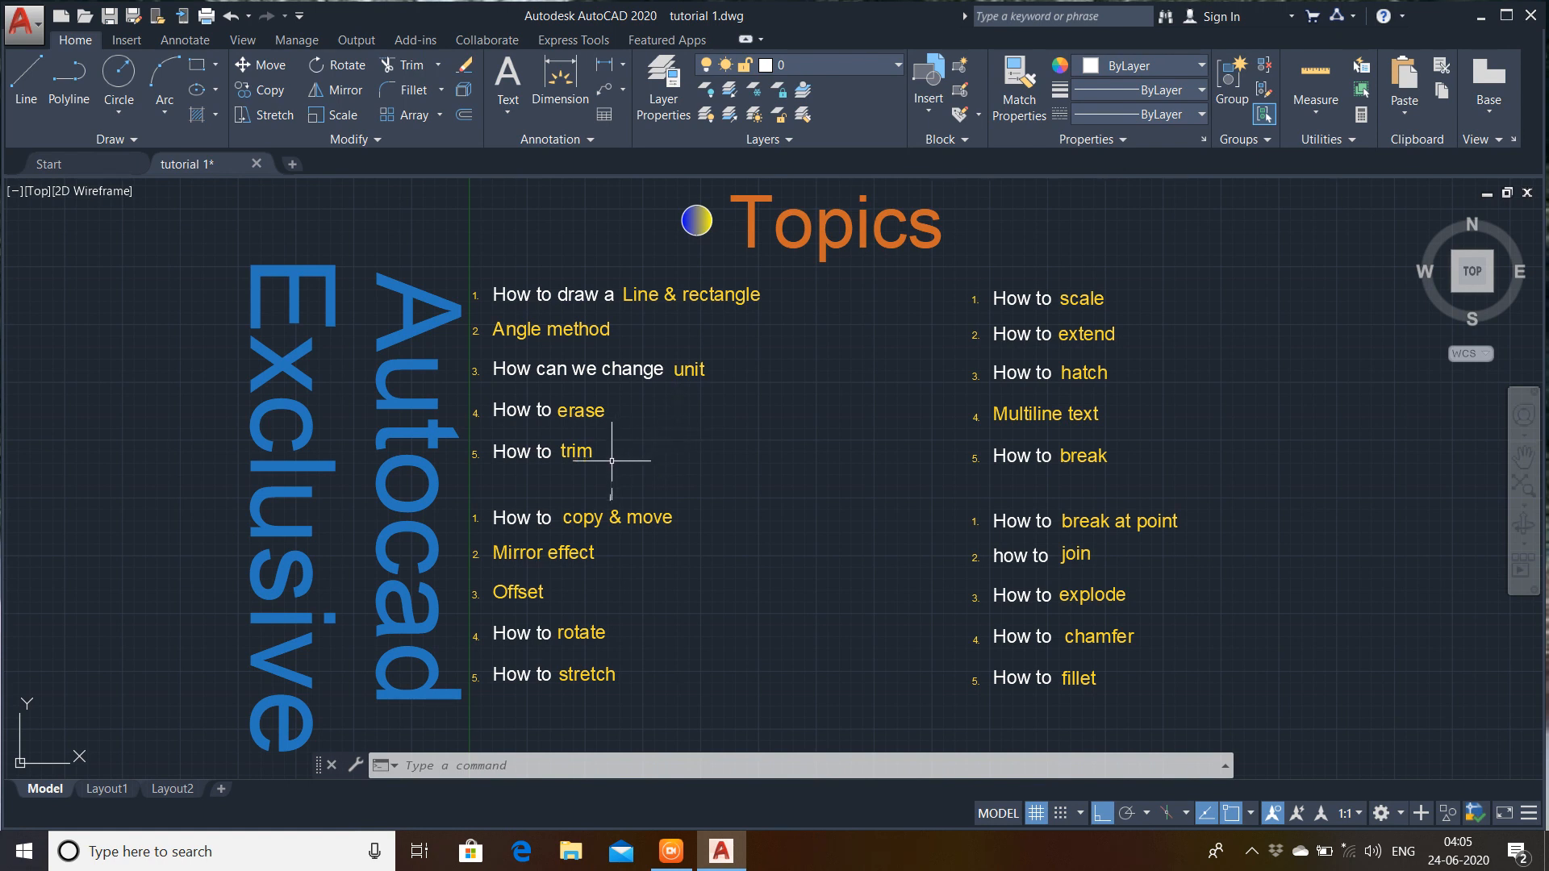
# - Examine the Line section of the tutorial sheet, including its sample lines, command note and the UCS origin
pyautogui.moveTo(606, 471); pyautogui.dragTo(618, 300, button='middle')
pyautogui.moveTo(622, 537)
pyautogui.mouseDown(button='middle')
pyautogui.moveTo(636, 477)
pyautogui.moveTo(627, 293)
pyautogui.mouseUp(button='middle')
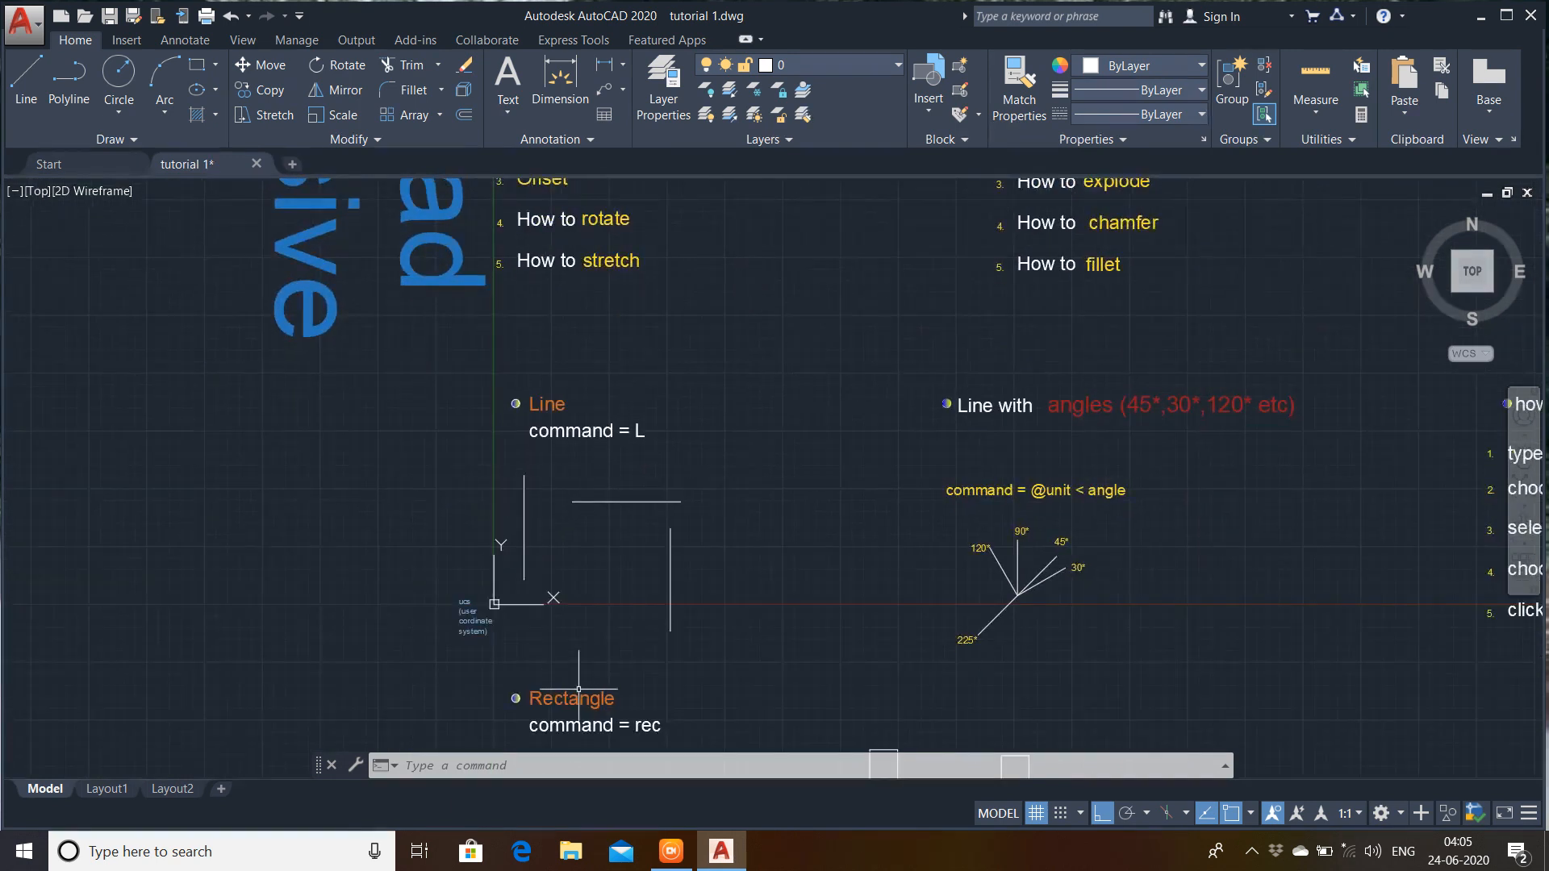
pyautogui.moveTo(519, 667); pyautogui.dragTo(517, 552, button='middle')
pyautogui.scroll(6, 517, 506)
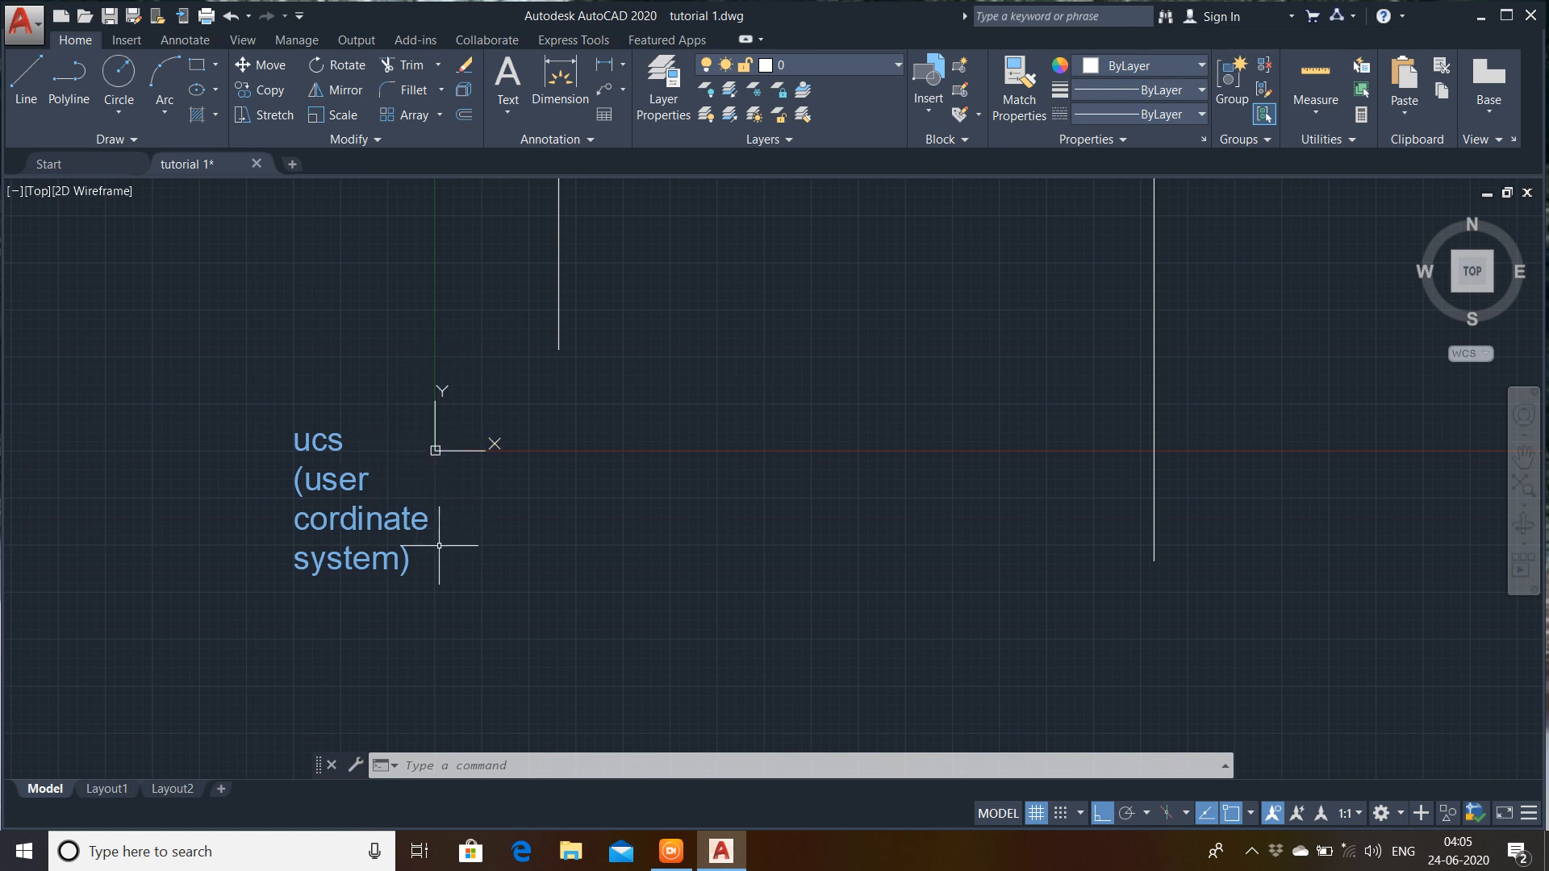
pyautogui.moveTo(498, 466); pyautogui.dragTo(345, 804, button='middle')
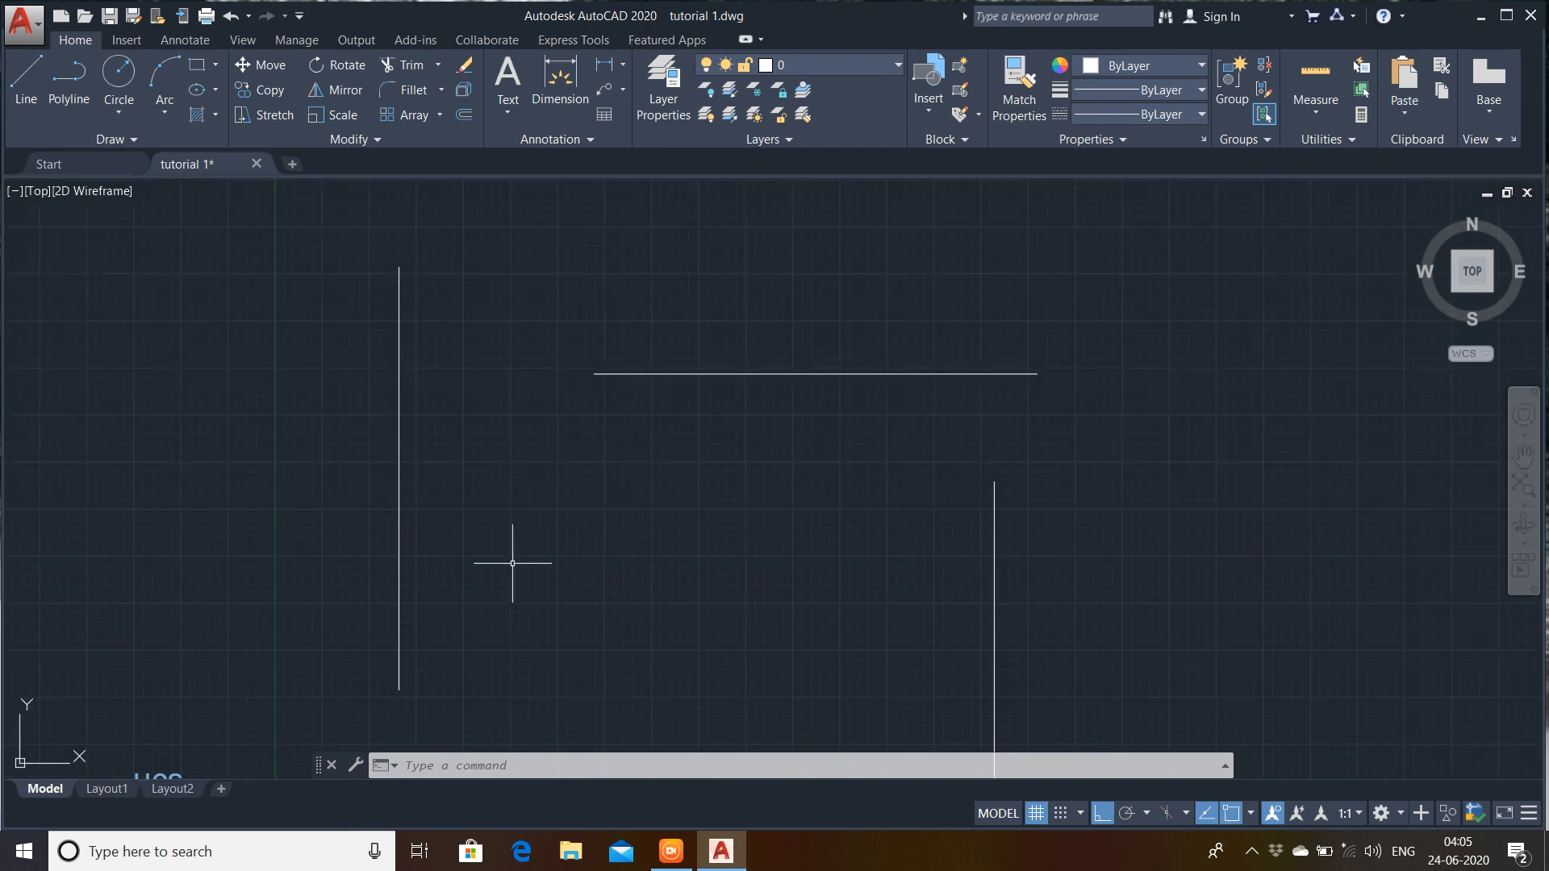
pyautogui.moveTo(515, 482)
pyautogui.mouseDown(button='middle')
pyautogui.moveTo(477, 512)
pyautogui.moveTo(476, 457)
pyautogui.mouseUp(button='middle')
pyautogui.scroll(-4, 495, 439)
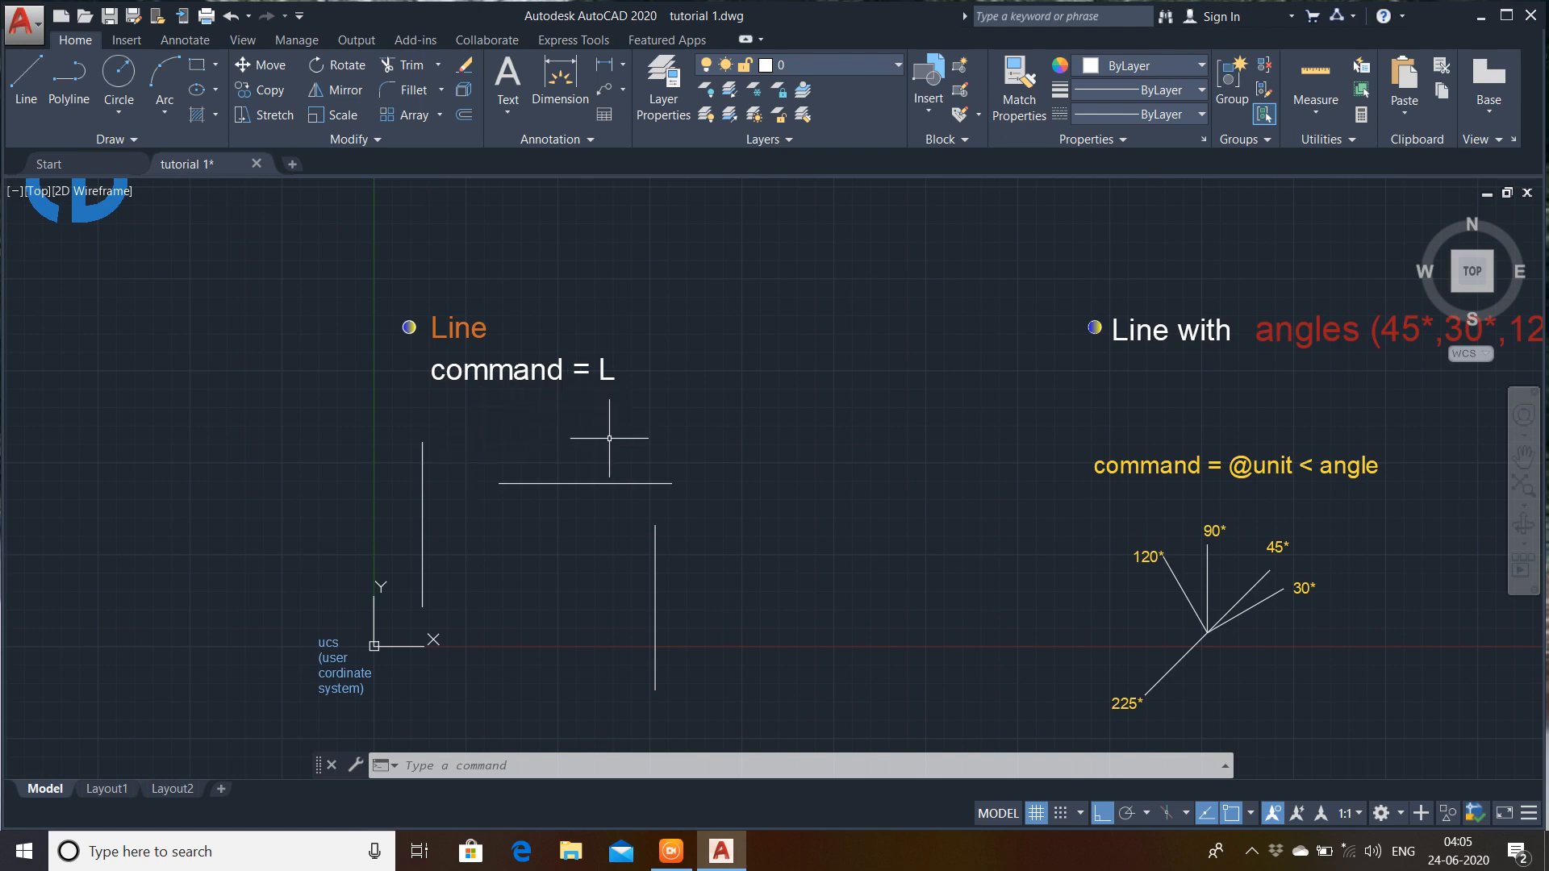
pyautogui.scroll(2, 609, 440)
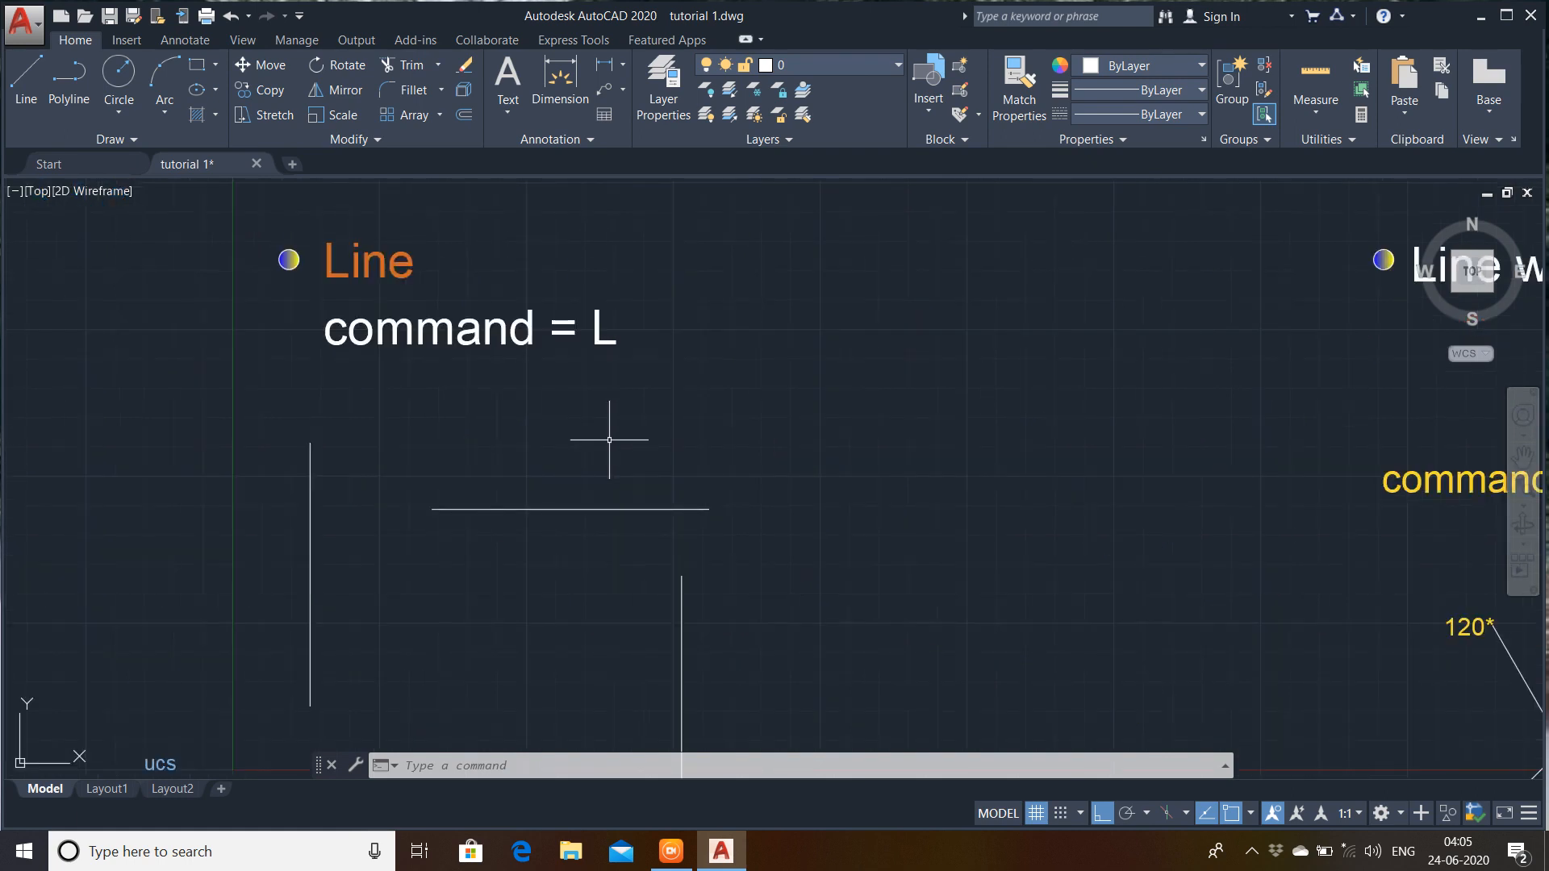
# - Draw a continuous chain of eight horizontal and vertical line segments in the empty area right of the sample lines
pyautogui.write('l')
pyautogui.press('Return')
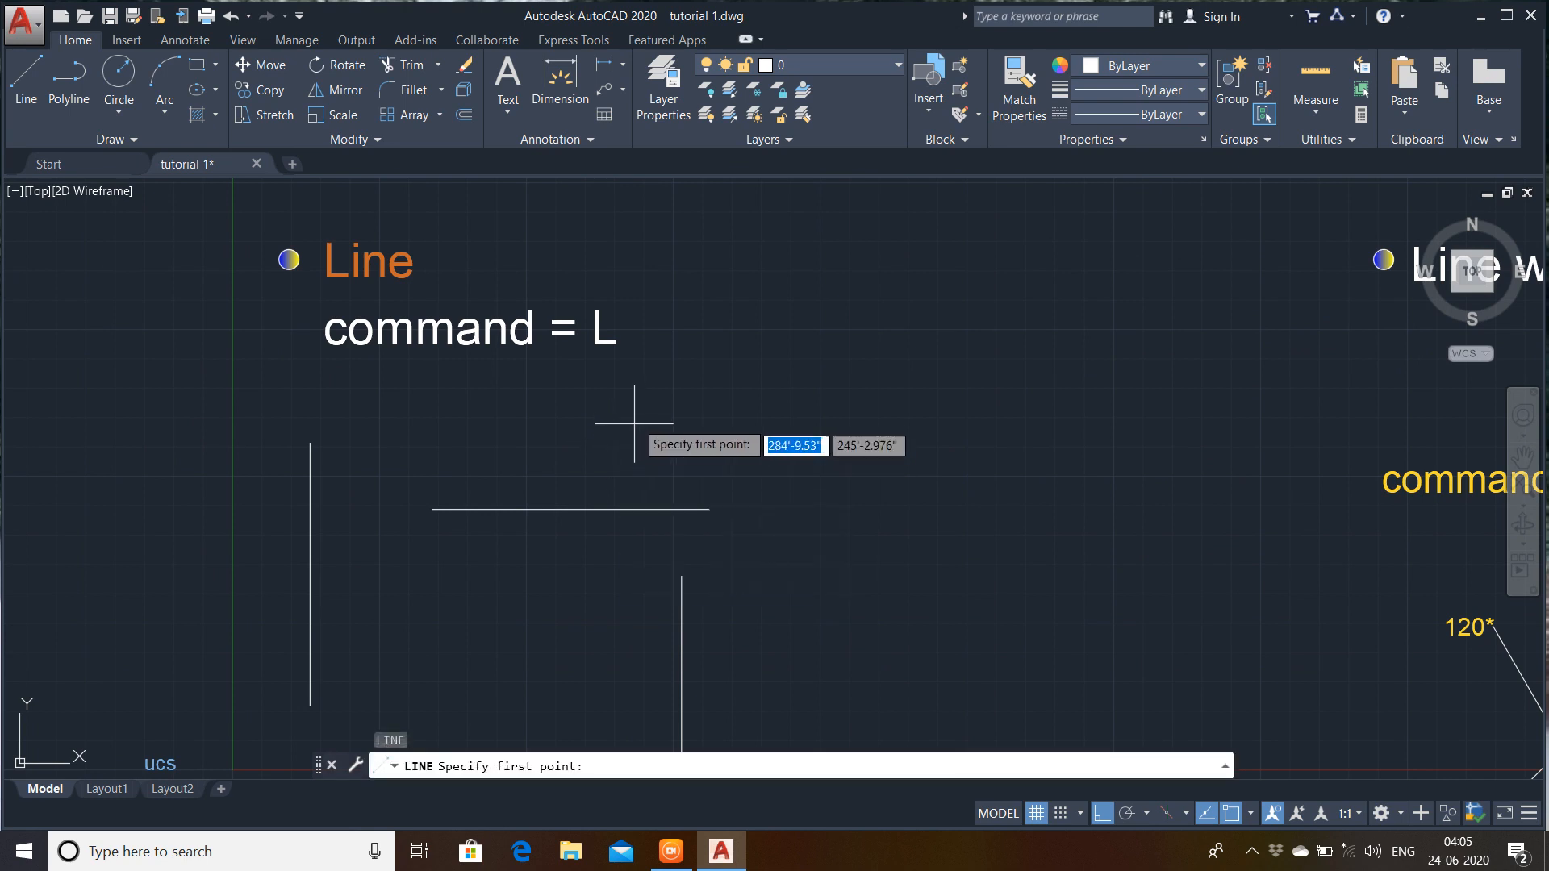
pyautogui.click(833, 364)
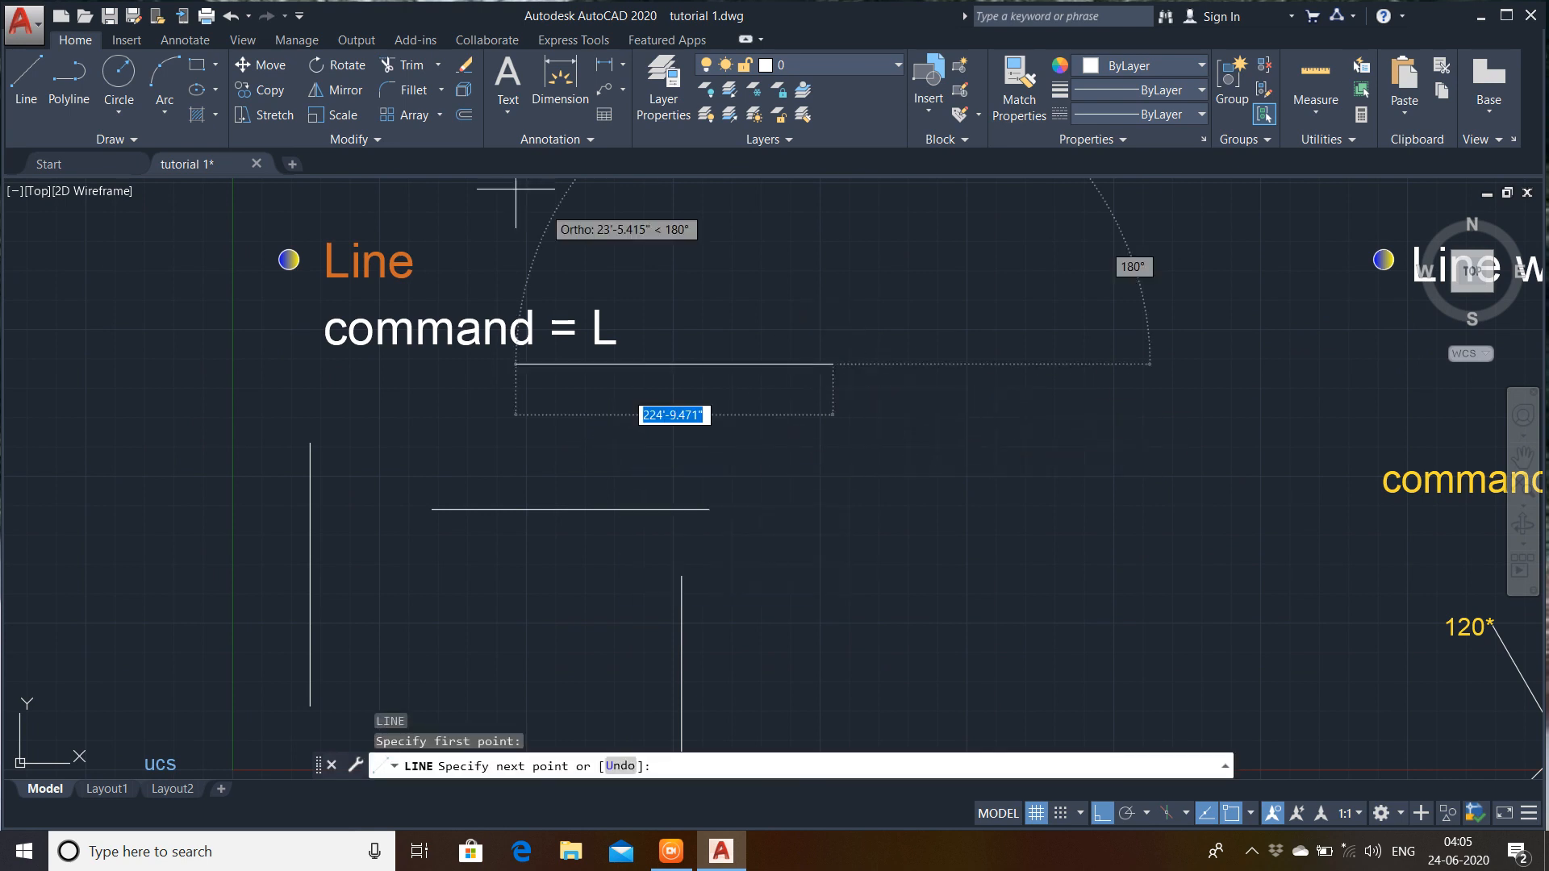
pyautogui.click(1093, 389)
pyautogui.click(1096, 525)
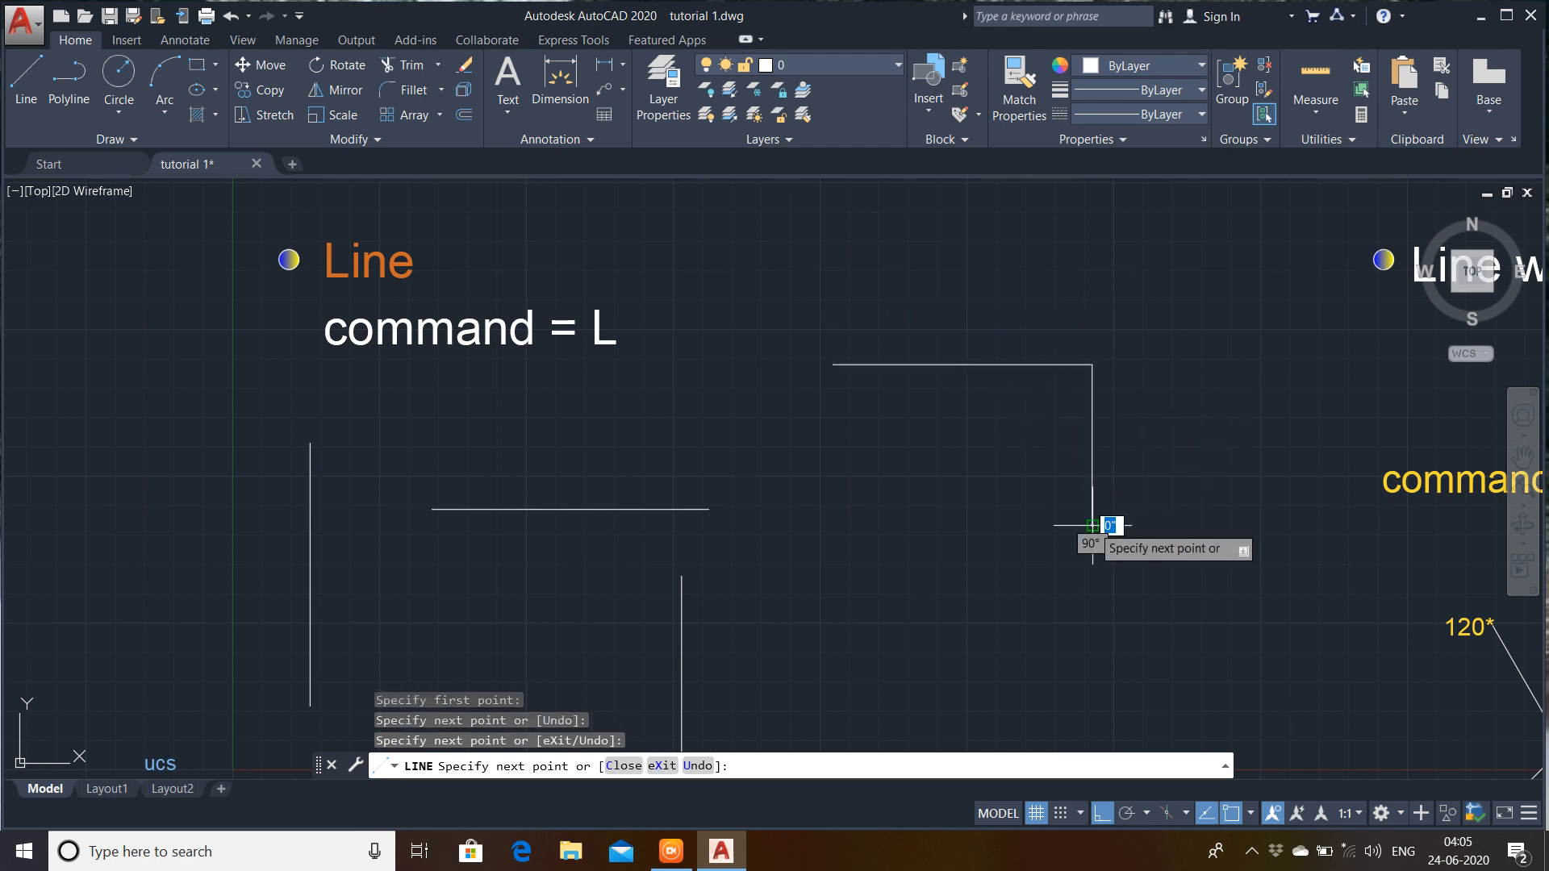
pyautogui.click(936, 532)
pyautogui.click(937, 303)
pyautogui.click(1043, 302)
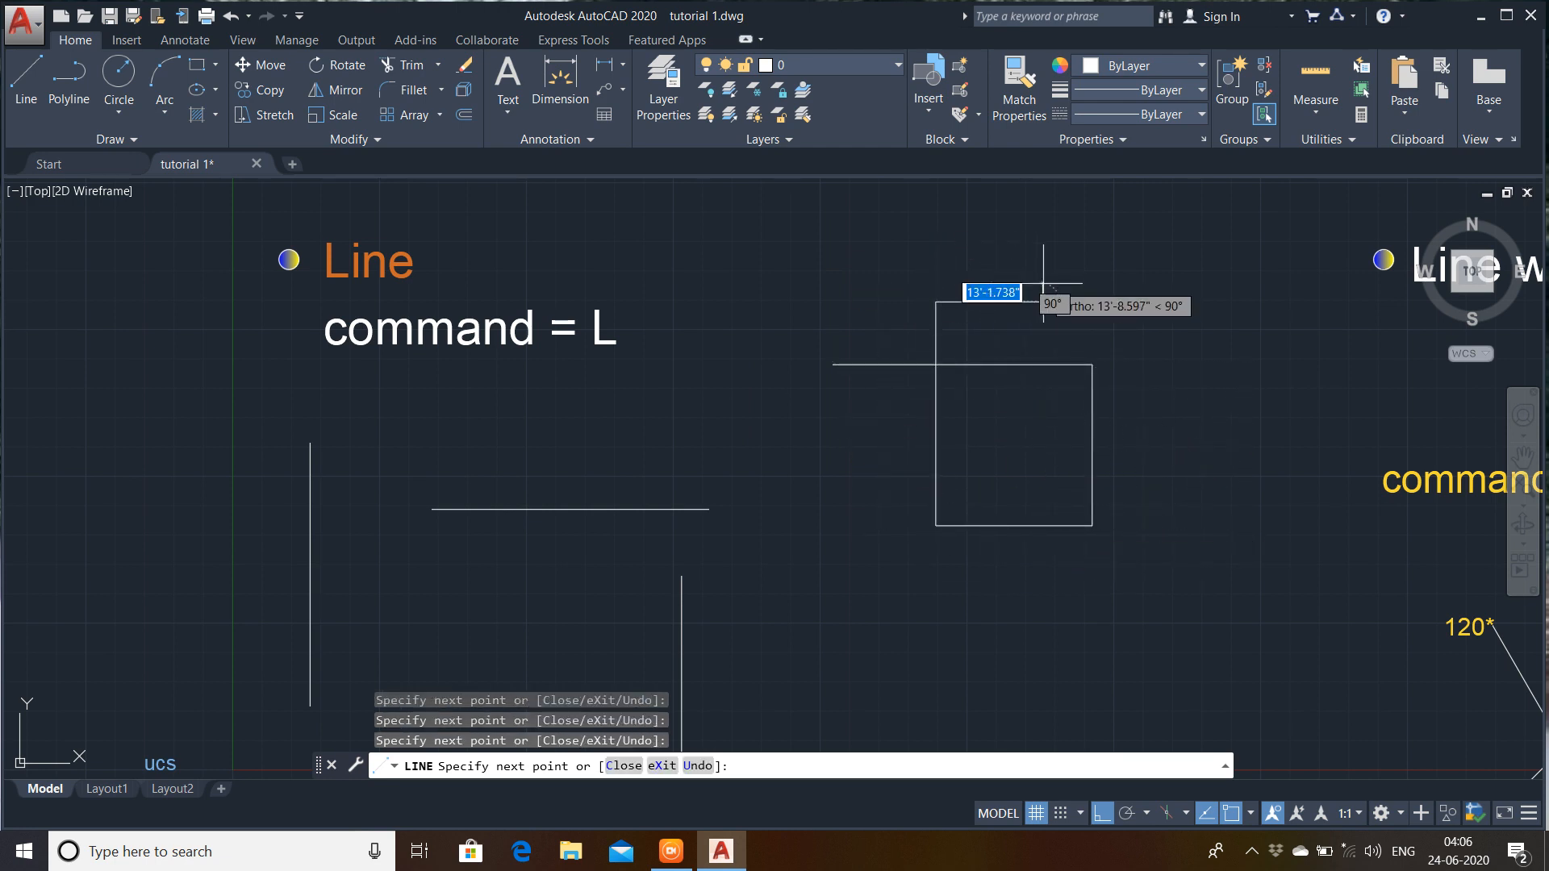
pyautogui.click(1042, 450)
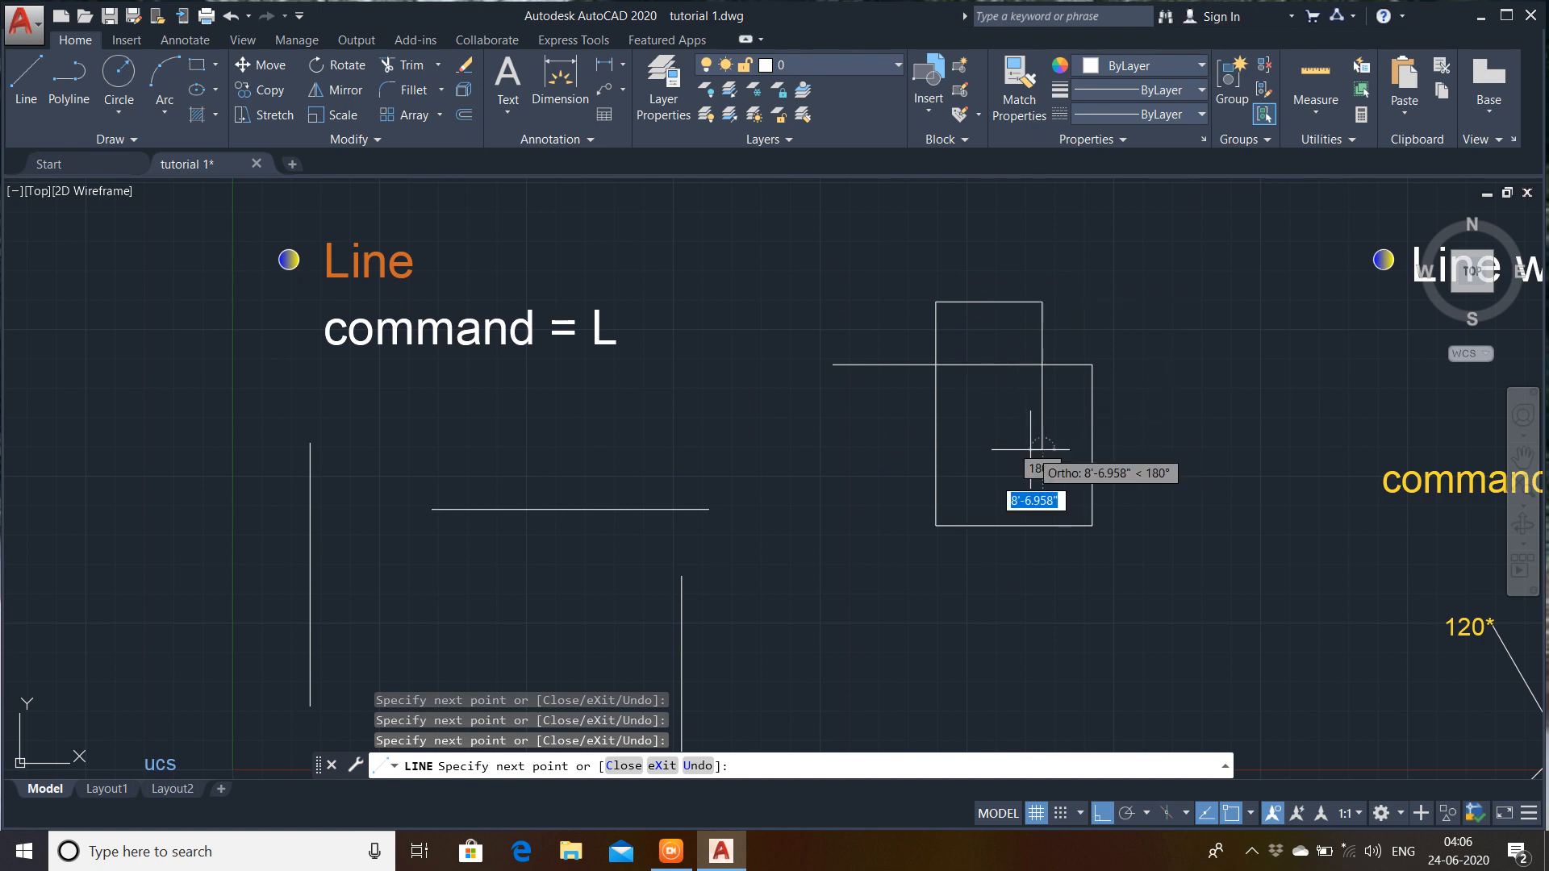
pyautogui.click(820, 465)
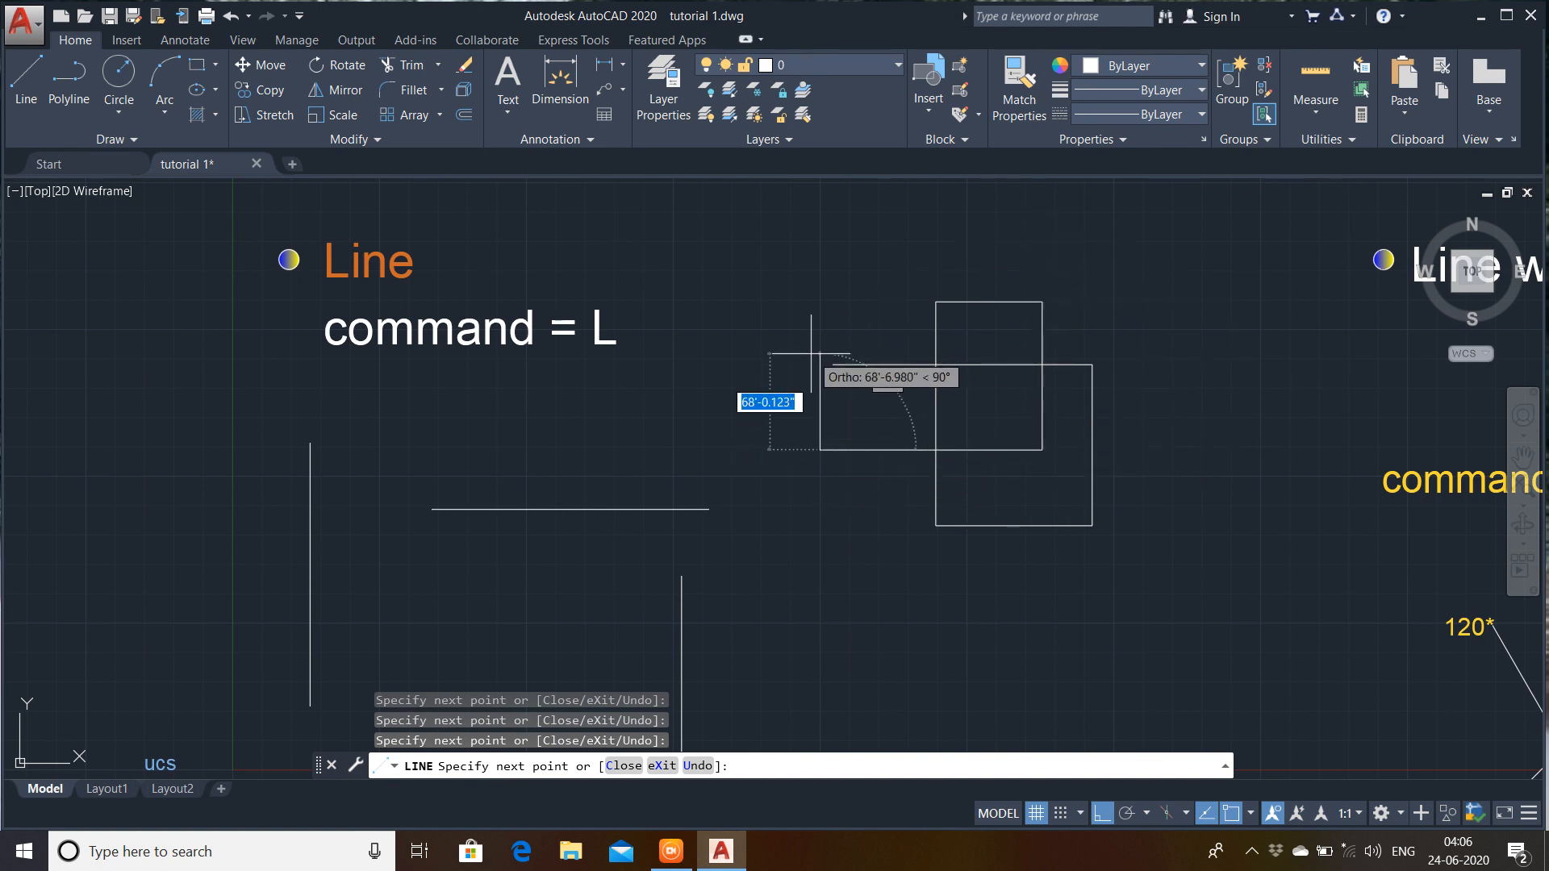
pyautogui.click(820, 315)
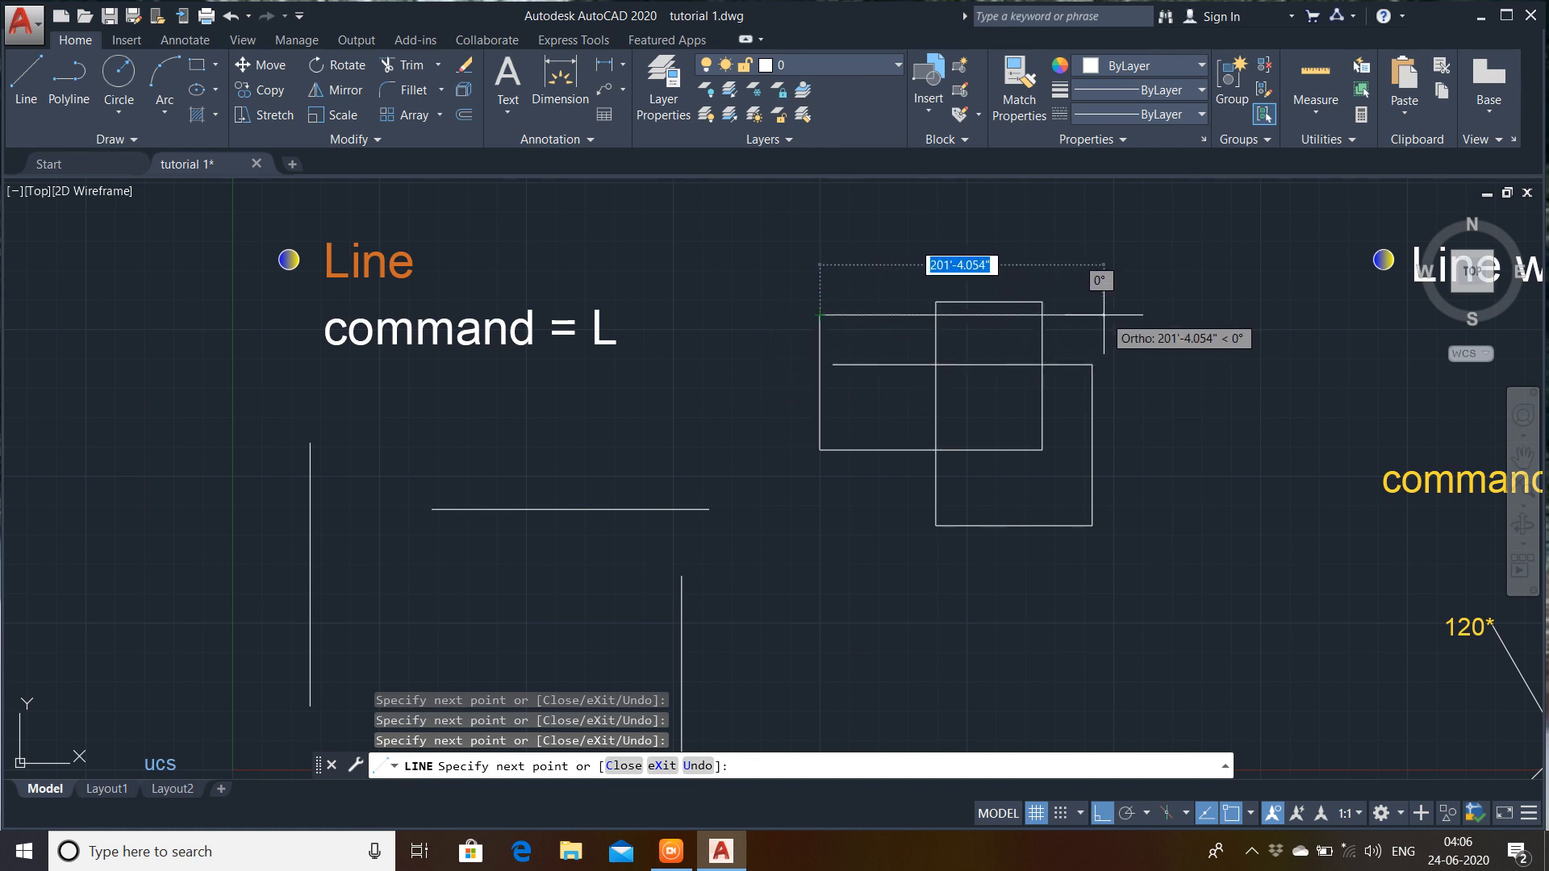
# - Turn Ortho off and continue the line with five freely placed segments, mostly slanted, crossing the orthogonal ones
pyautogui.press('F8')
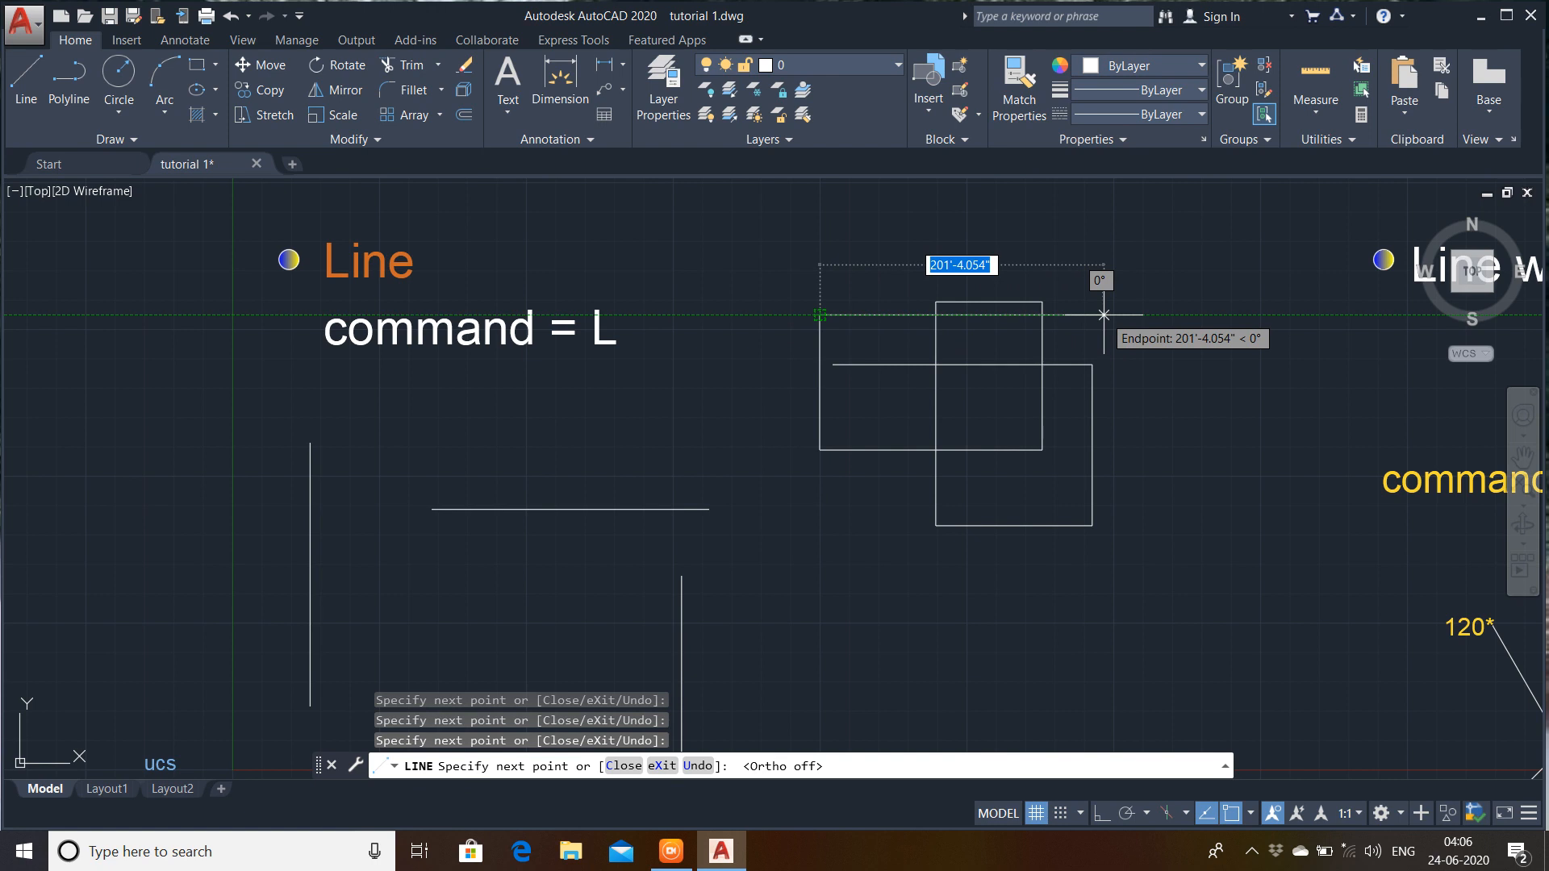
pyautogui.press('F8')
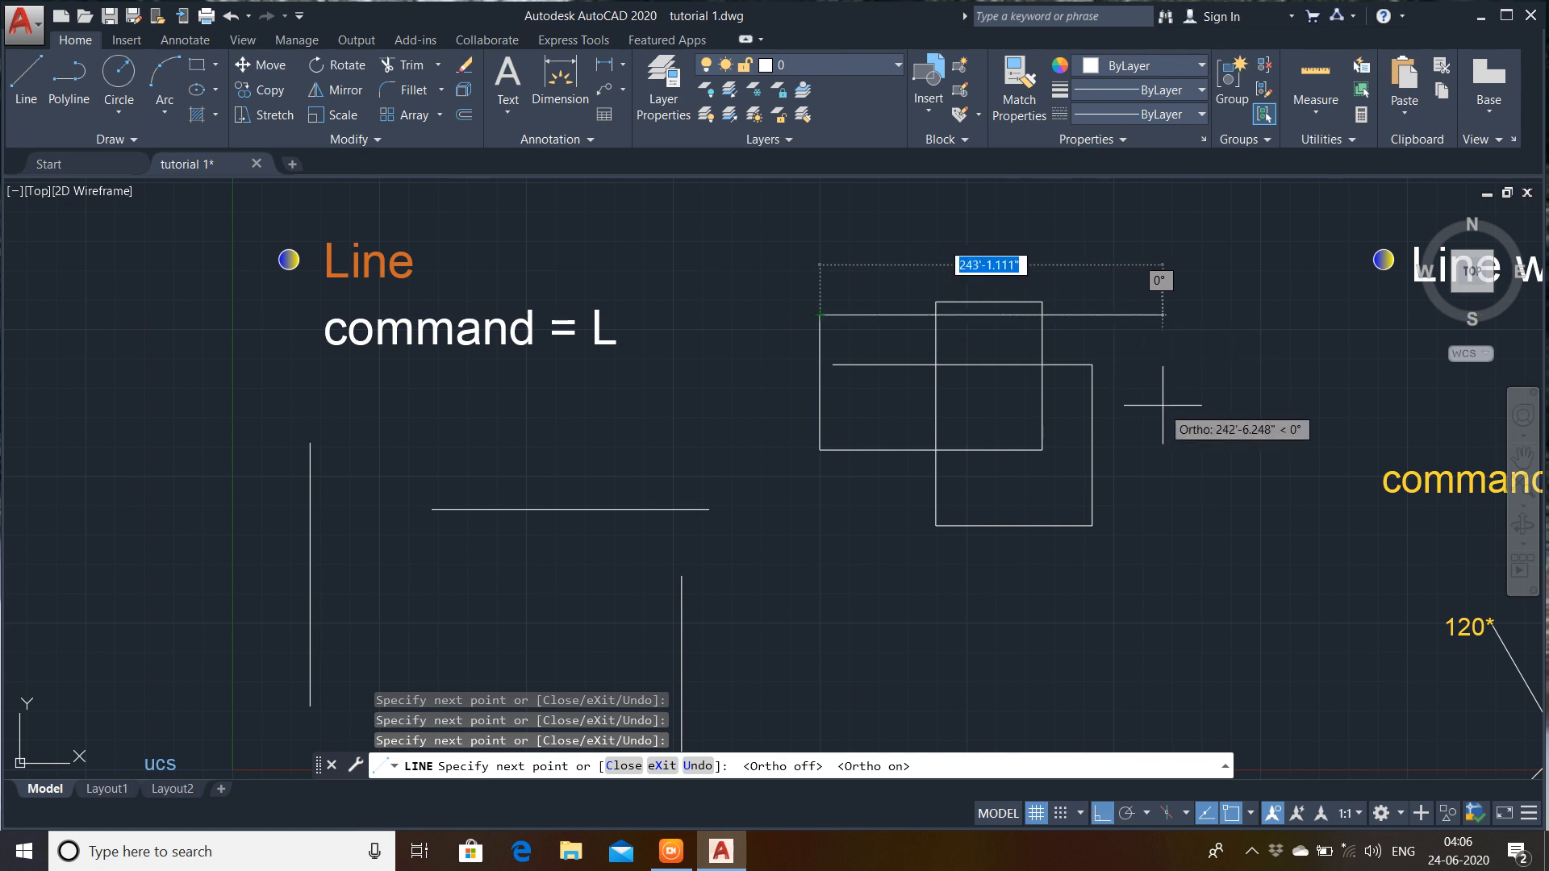
pyautogui.press('F8')
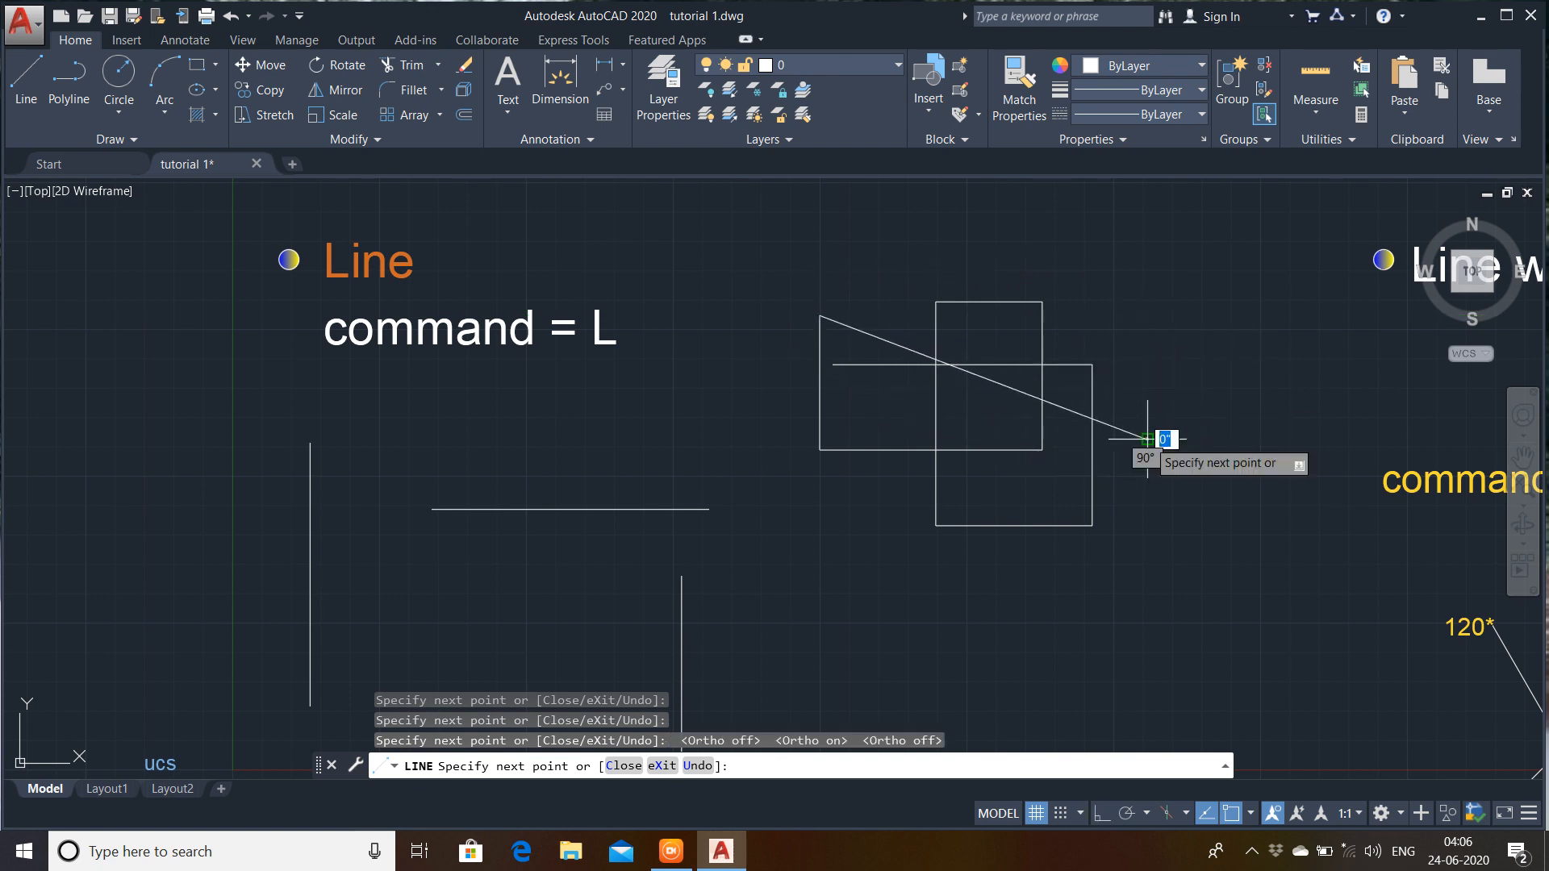
pyautogui.click(1146, 440)
pyautogui.click(858, 624)
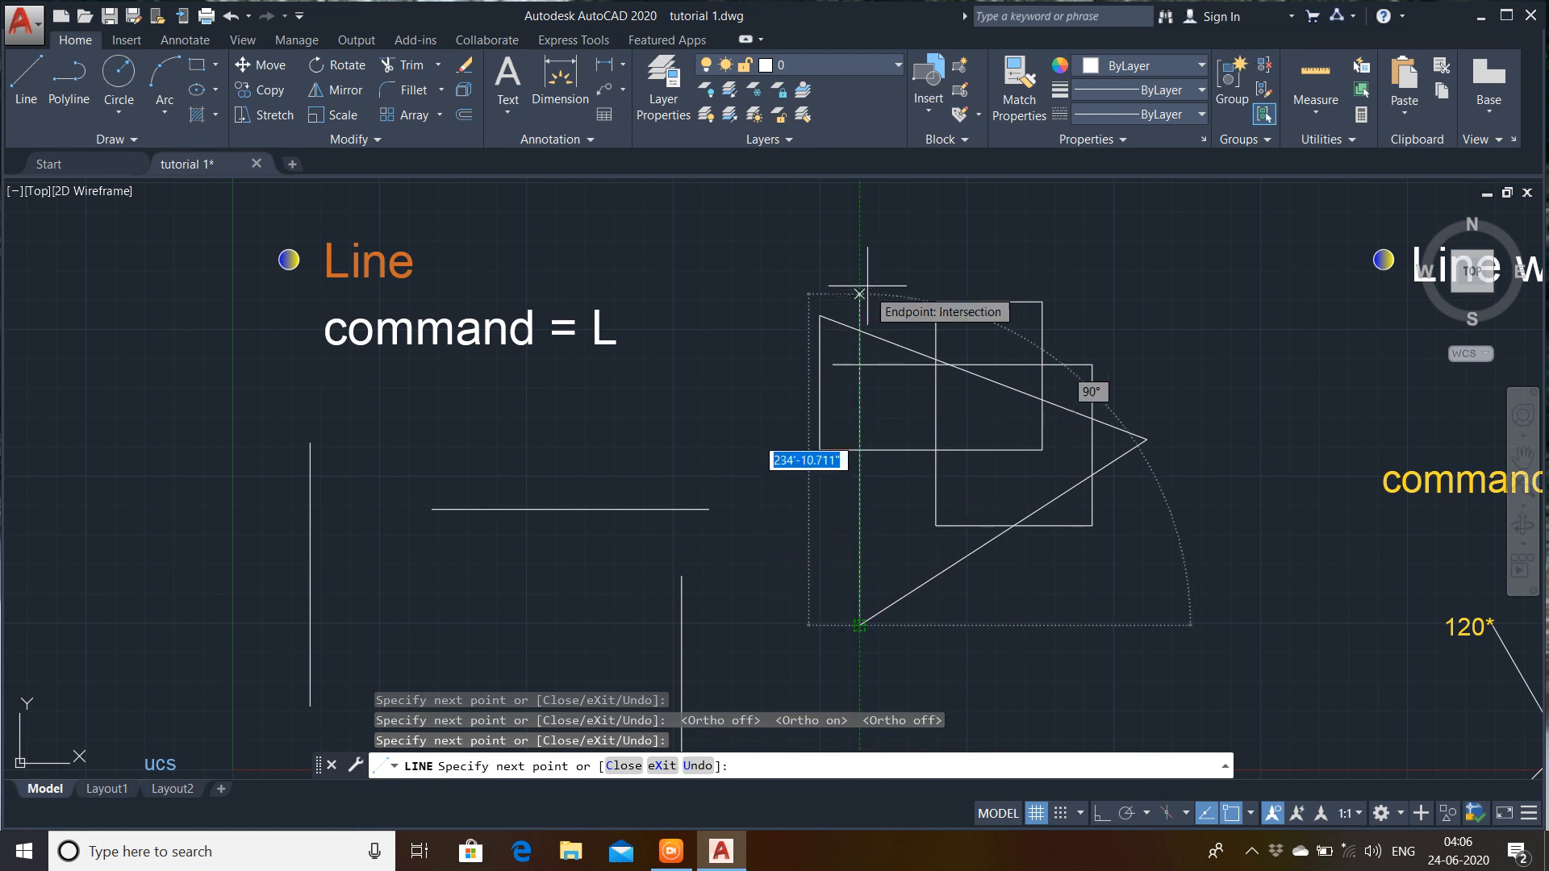
pyautogui.click(858, 251)
pyautogui.click(642, 420)
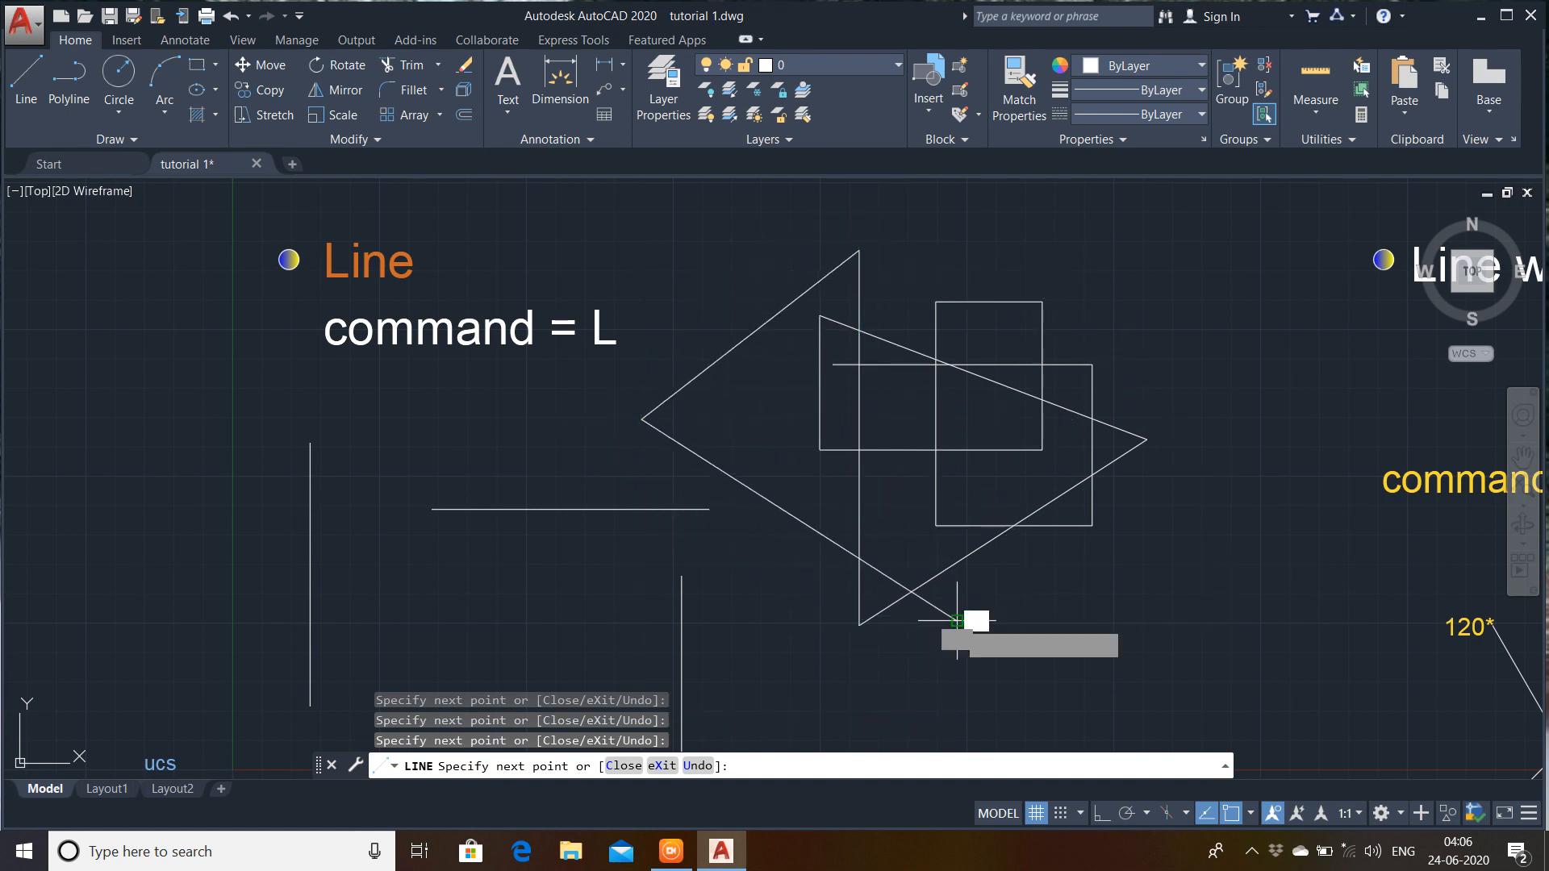
pyautogui.click(956, 620)
# - Turn Ortho on, add a 50' horizontal segment running right from the last point, and end the line
pyautogui.press('F8')
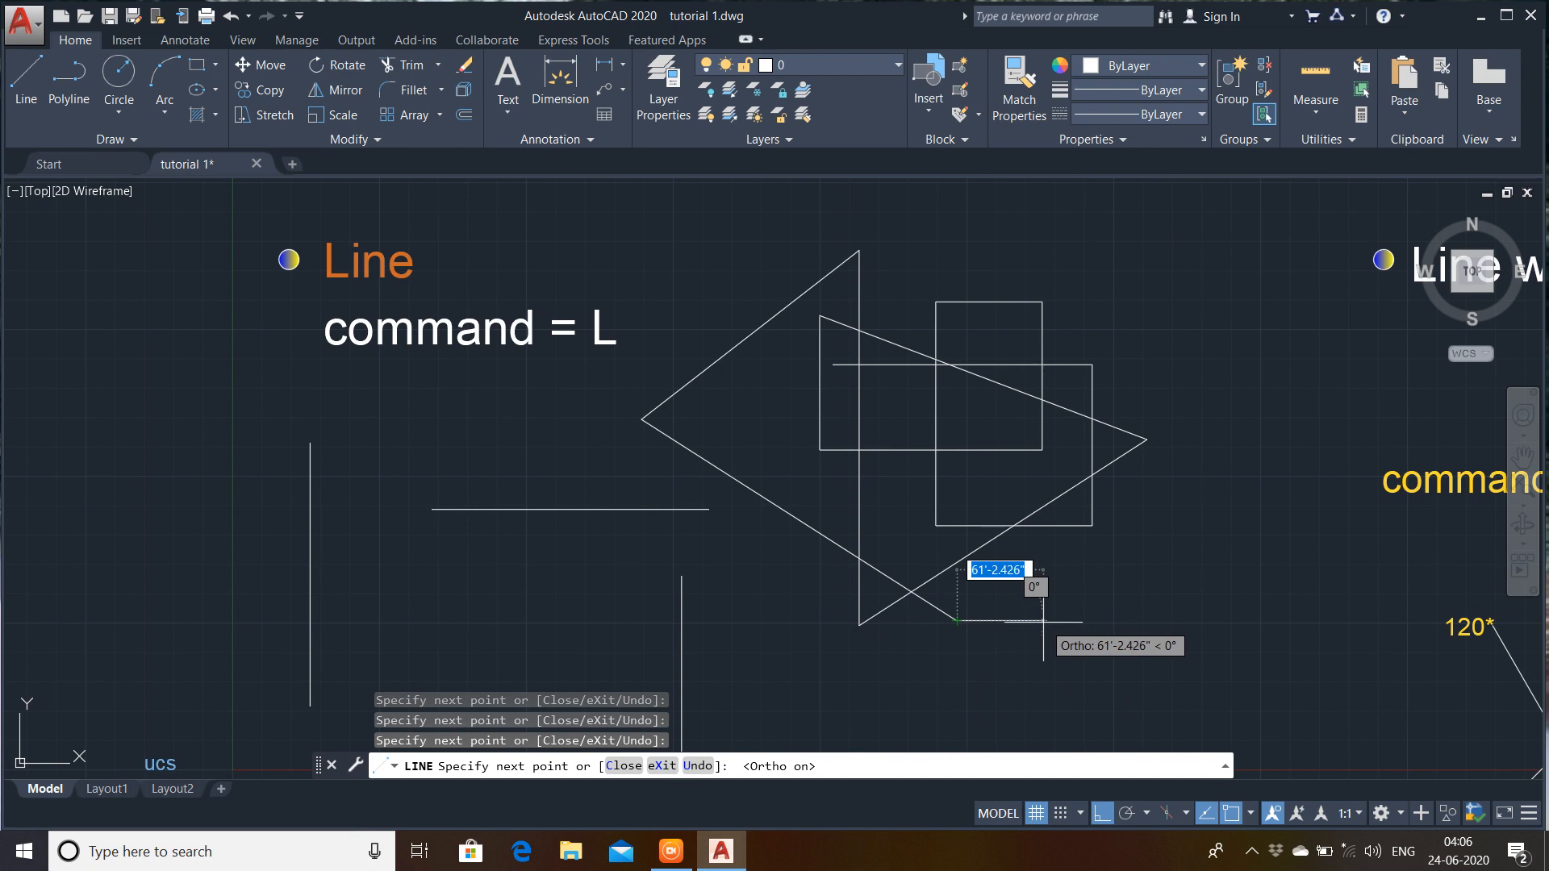
pyautogui.scroll(8, 1043, 621)
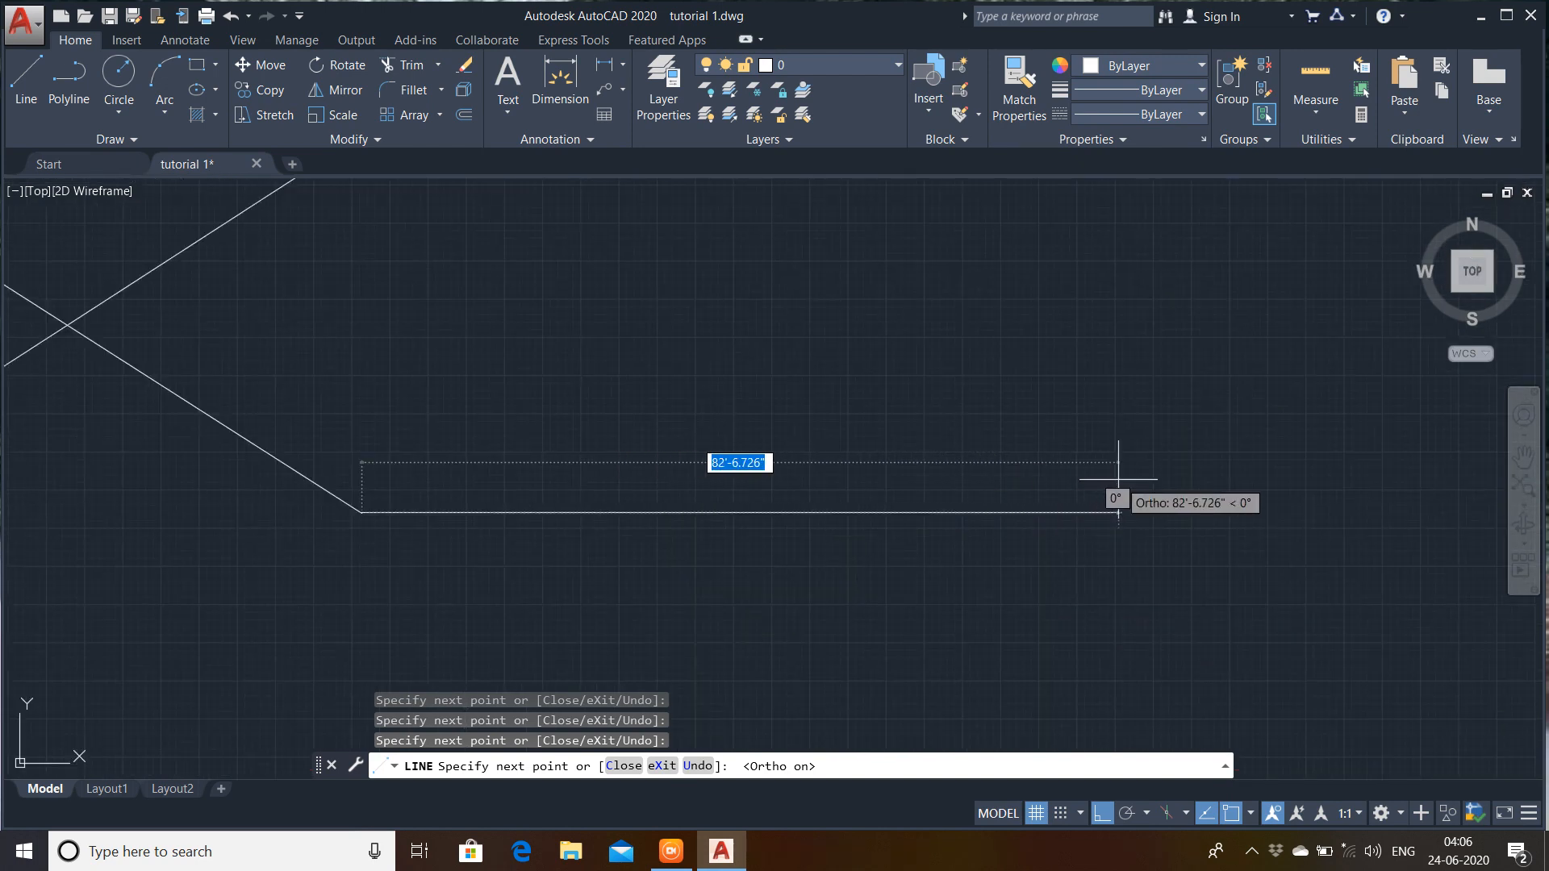
pyautogui.write('50')
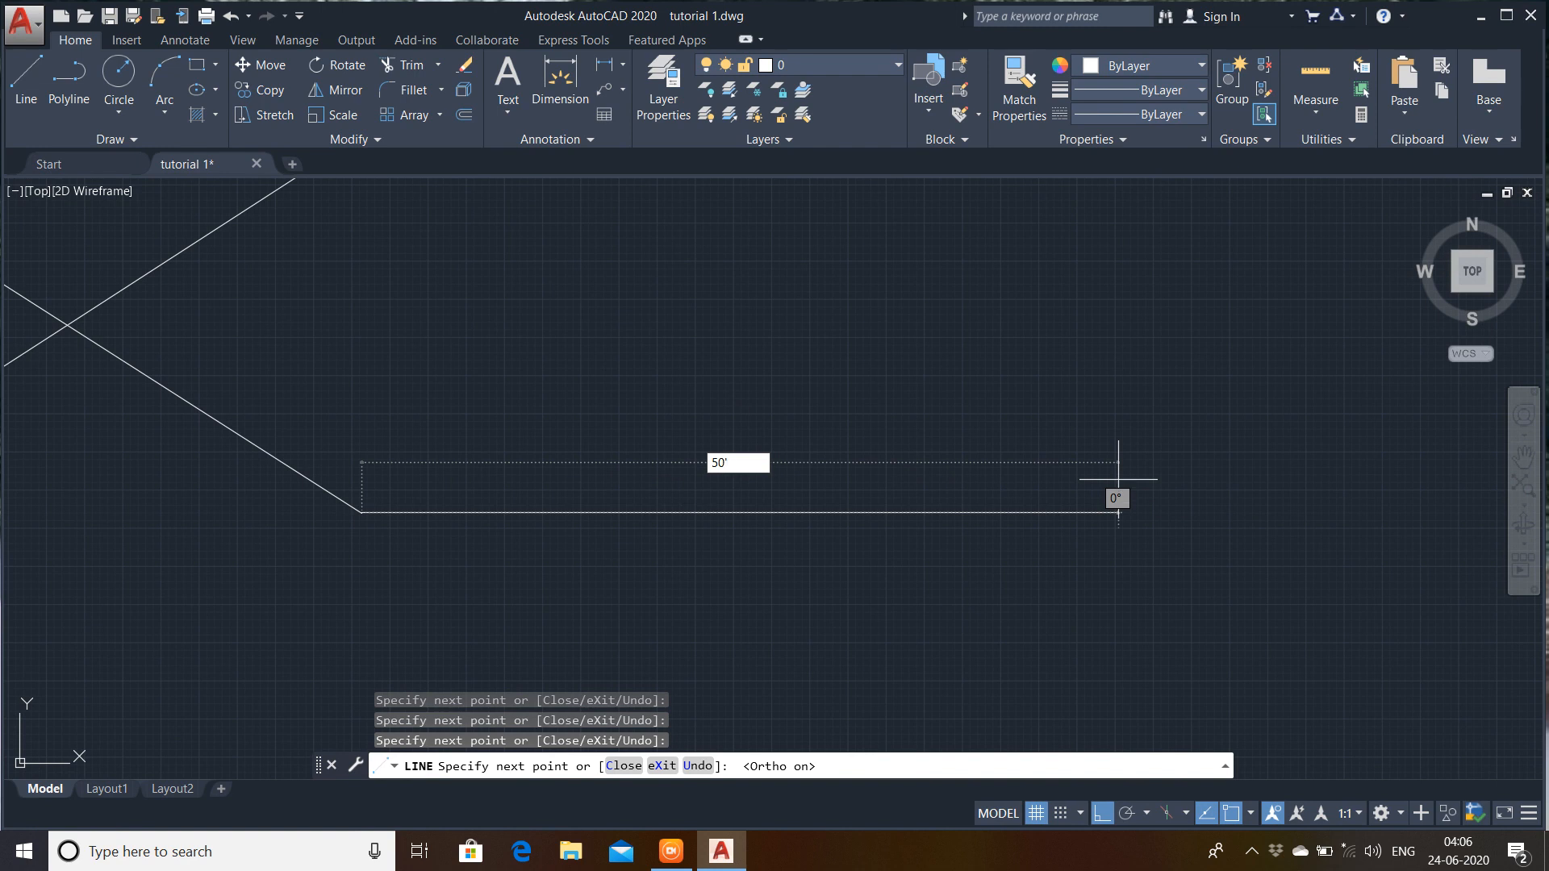
pyautogui.press('Return')
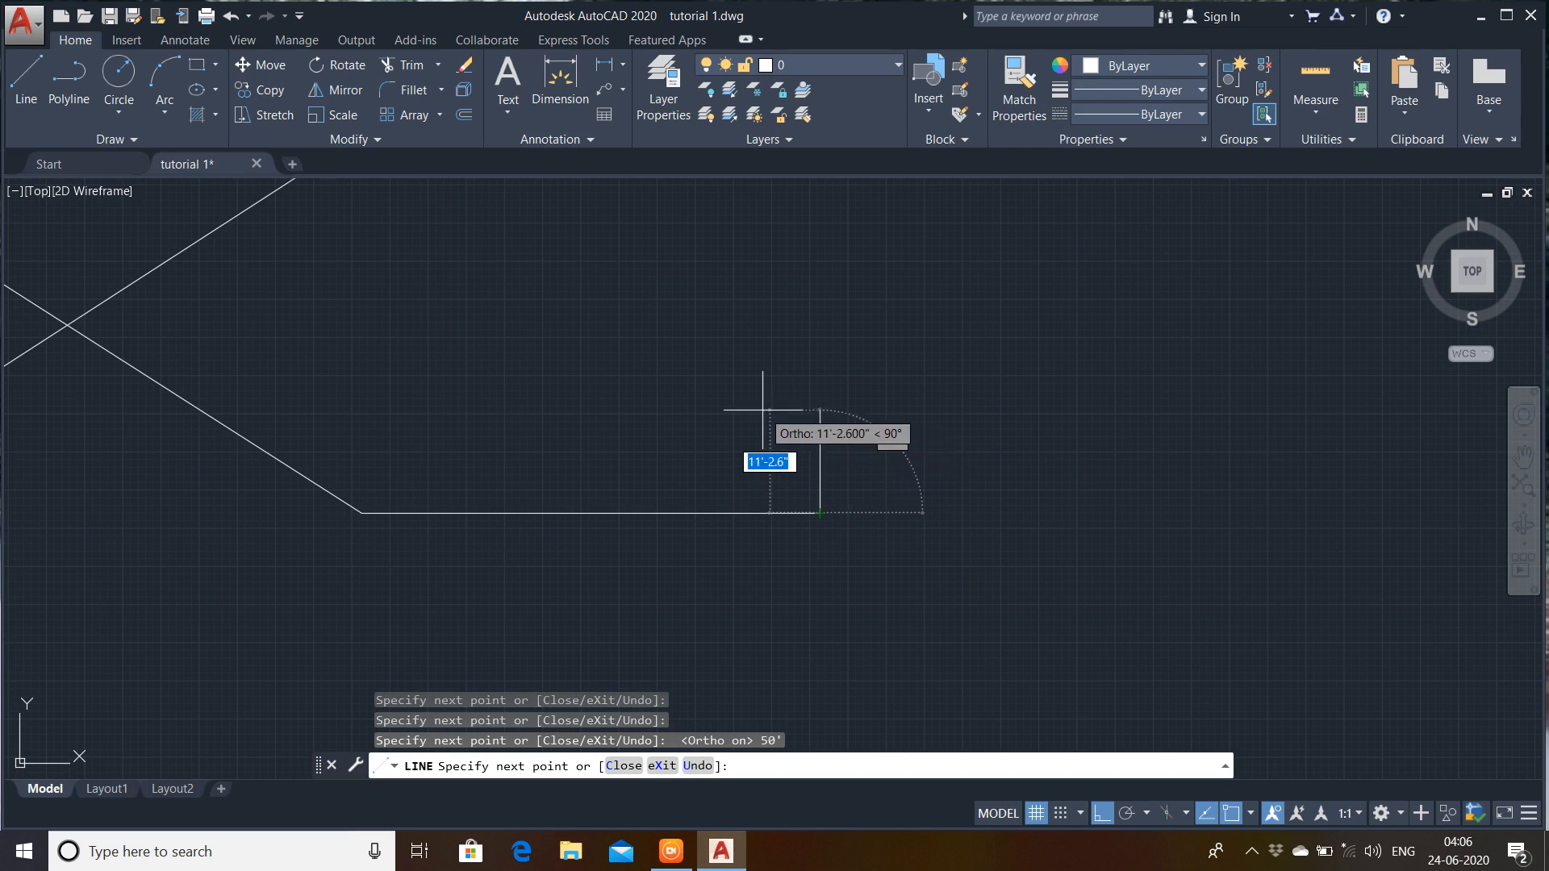
pyautogui.scroll(-4, 762, 412)
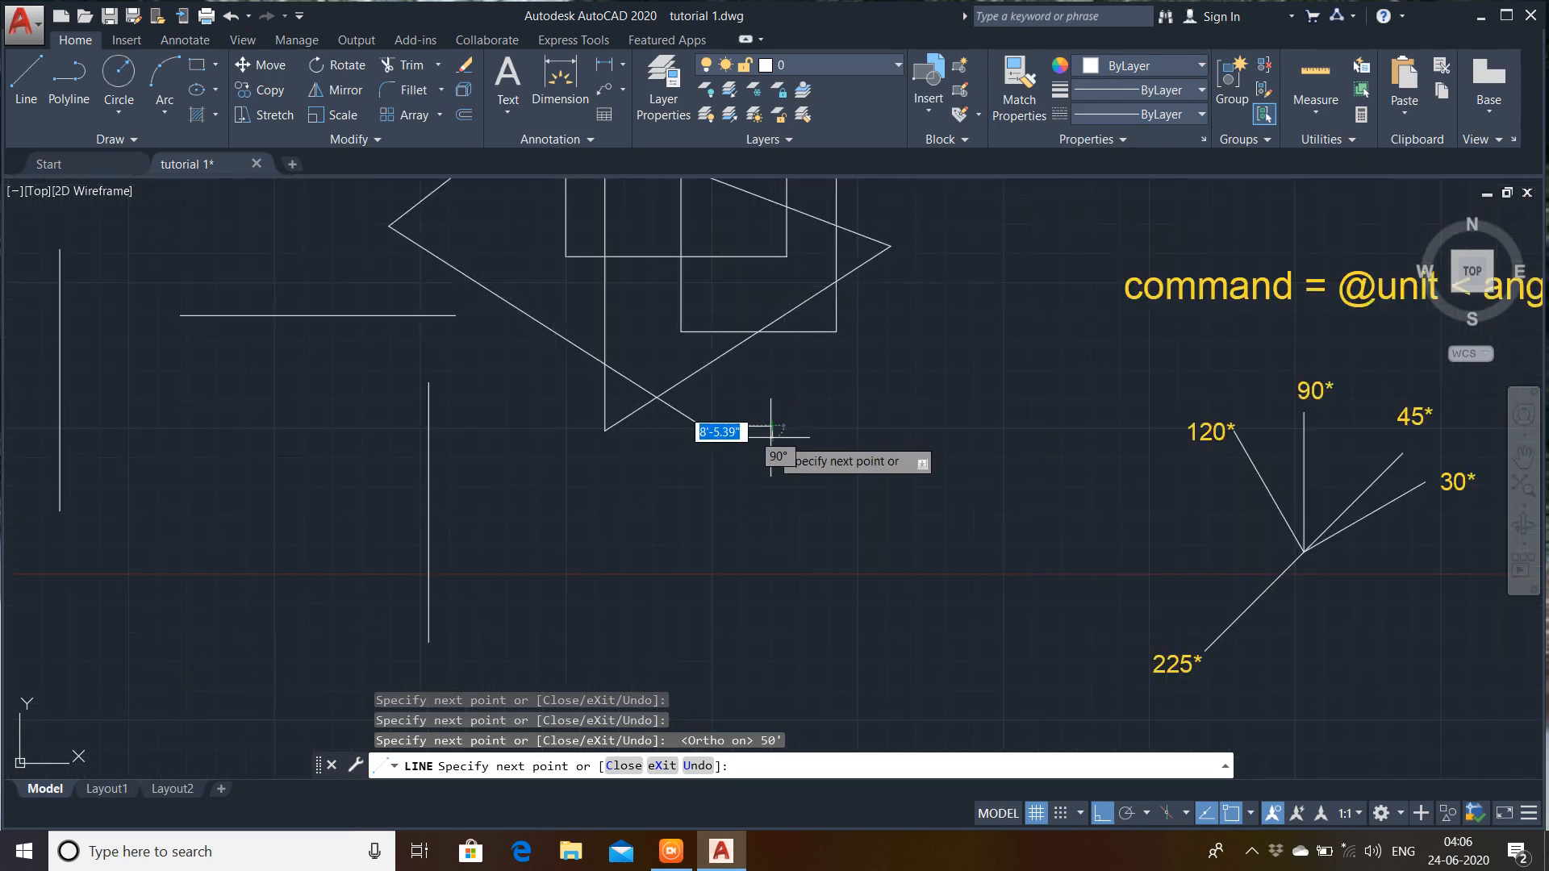
pyautogui.press('Escape')
# - Start a rectangle in the Rectangle section, placing its first corner in the empty space below and right of the small sample rectangles
pyautogui.scroll(-3, 774, 451)
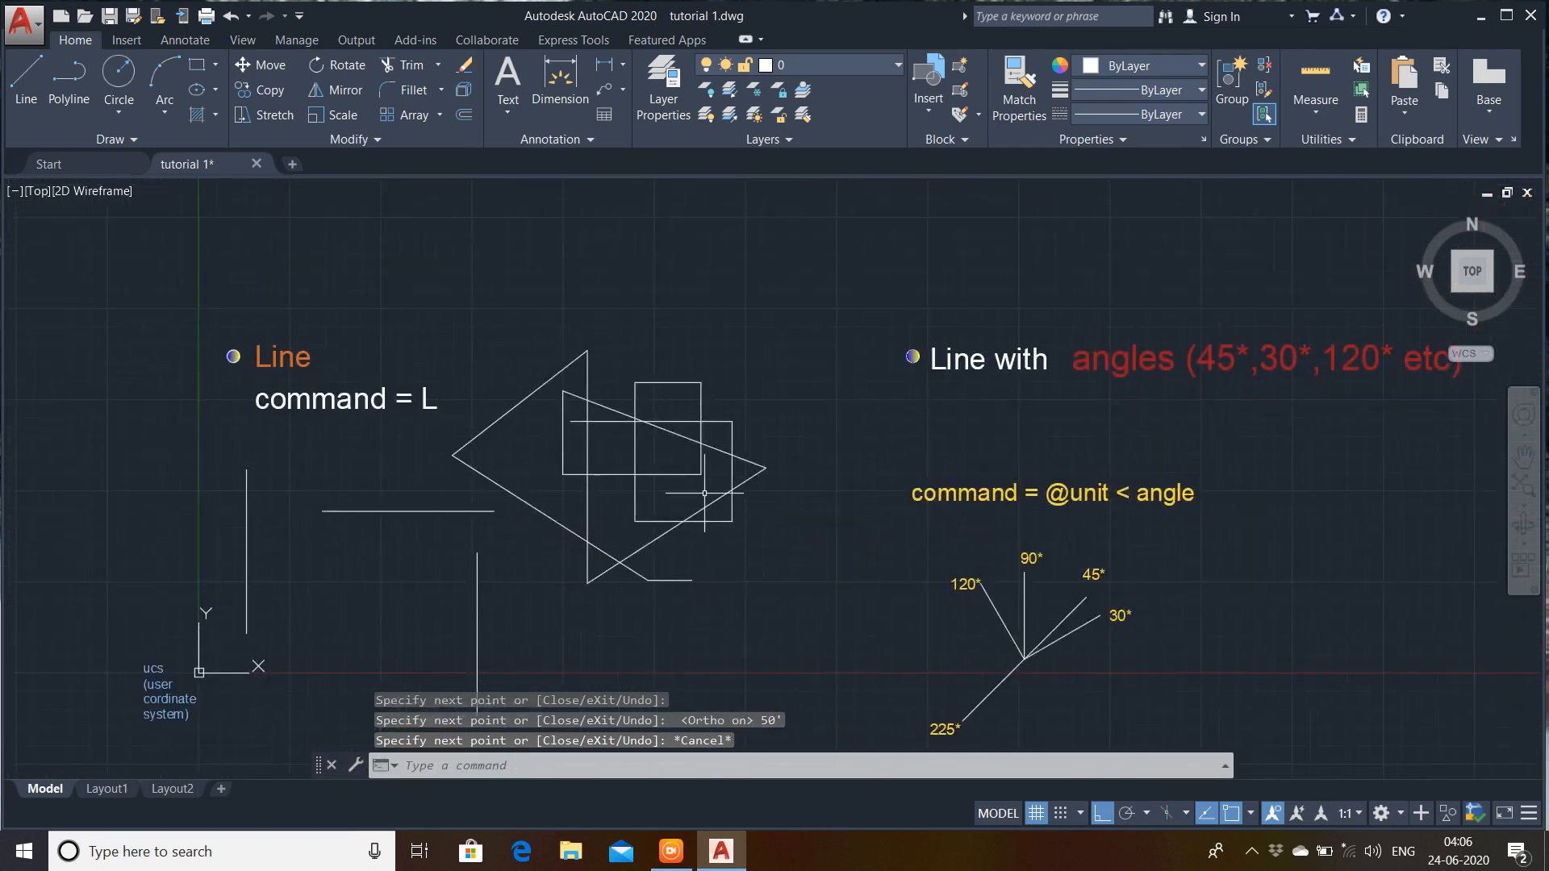
pyautogui.moveTo(762, 470)
pyautogui.mouseDown(button='middle')
pyautogui.moveTo(762, 296)
pyautogui.moveTo(816, 157)
pyautogui.mouseUp(button='middle')
pyautogui.moveTo(677, 408); pyautogui.dragTo(681, 290, button='middle')
pyautogui.scroll(-1, 682, 294)
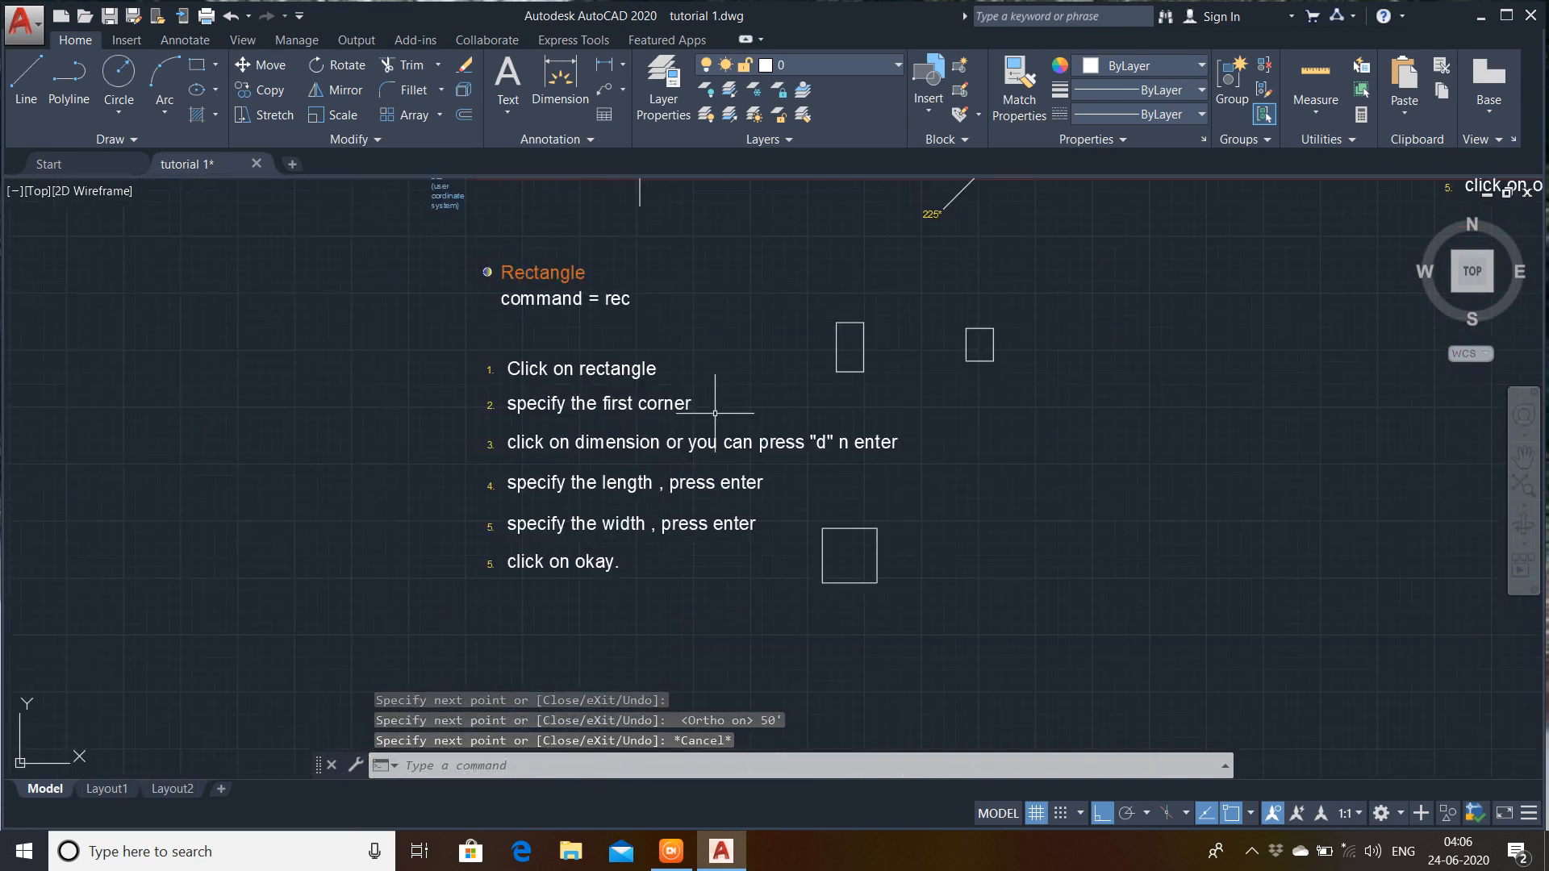
pyautogui.moveTo(713, 398)
pyautogui.mouseDown(button='middle')
pyautogui.moveTo(688, 443)
pyautogui.moveTo(704, 346)
pyautogui.mouseUp(button='middle')
pyautogui.scroll(2, 702, 408)
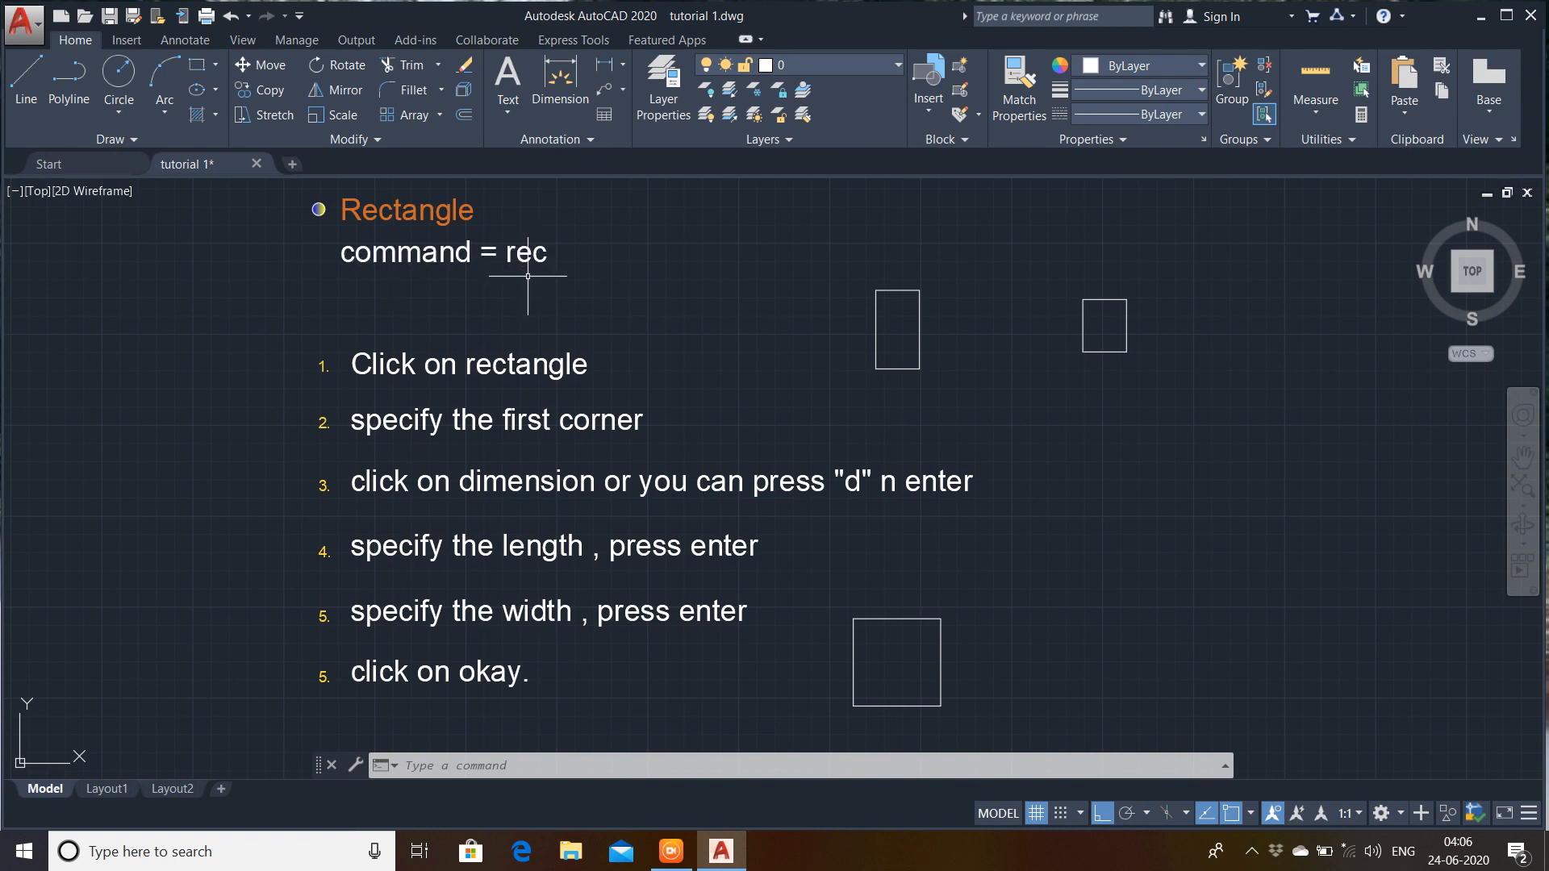
pyautogui.write('rec')
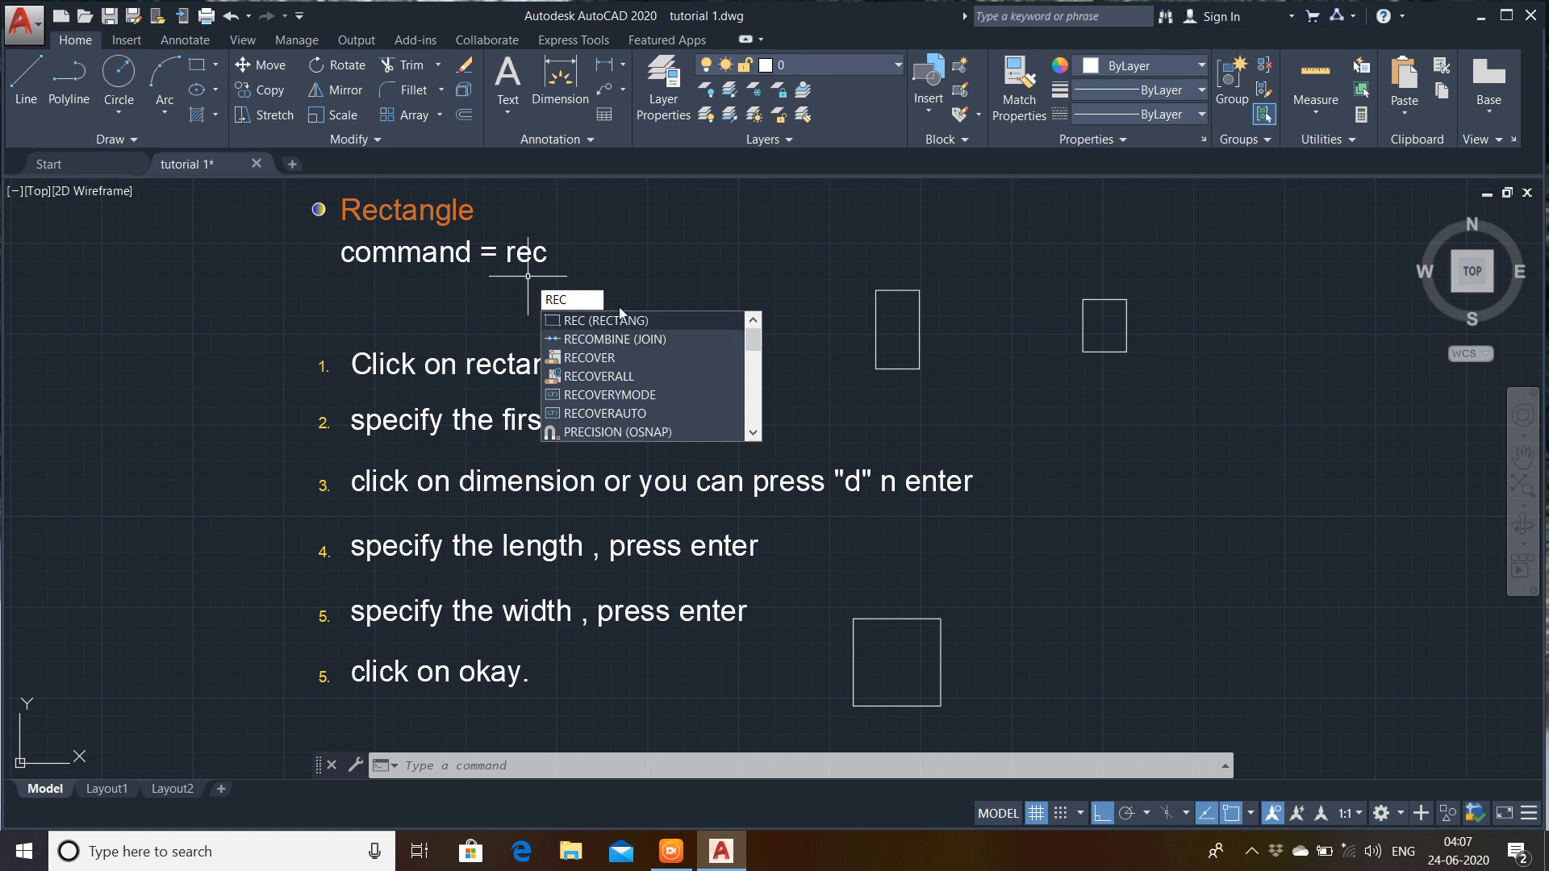
pyautogui.press('Return')
pyautogui.moveTo(753, 443)
pyautogui.mouseDown(button='middle')
pyautogui.moveTo(643, 349)
pyautogui.moveTo(368, 388)
pyautogui.moveTo(436, 446)
pyautogui.mouseUp(button='middle')
pyautogui.click(814, 425)
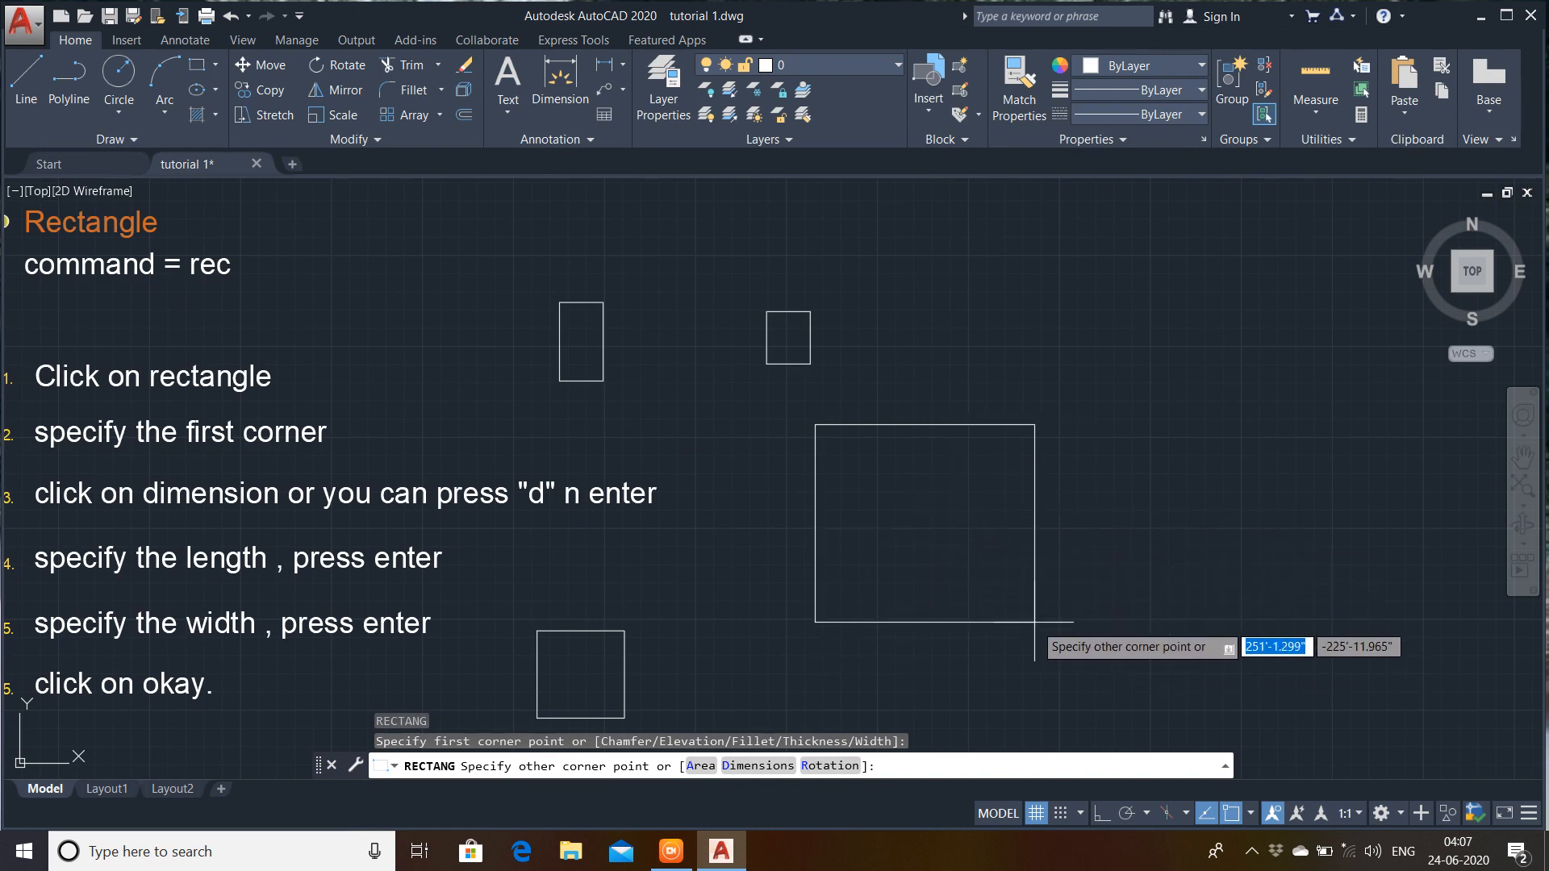
# - Use the Dimensions option to give the rectangle a 50' length and 70' width, and place it below and right of its first corner
pyautogui.write('d')
pyautogui.press('Return')
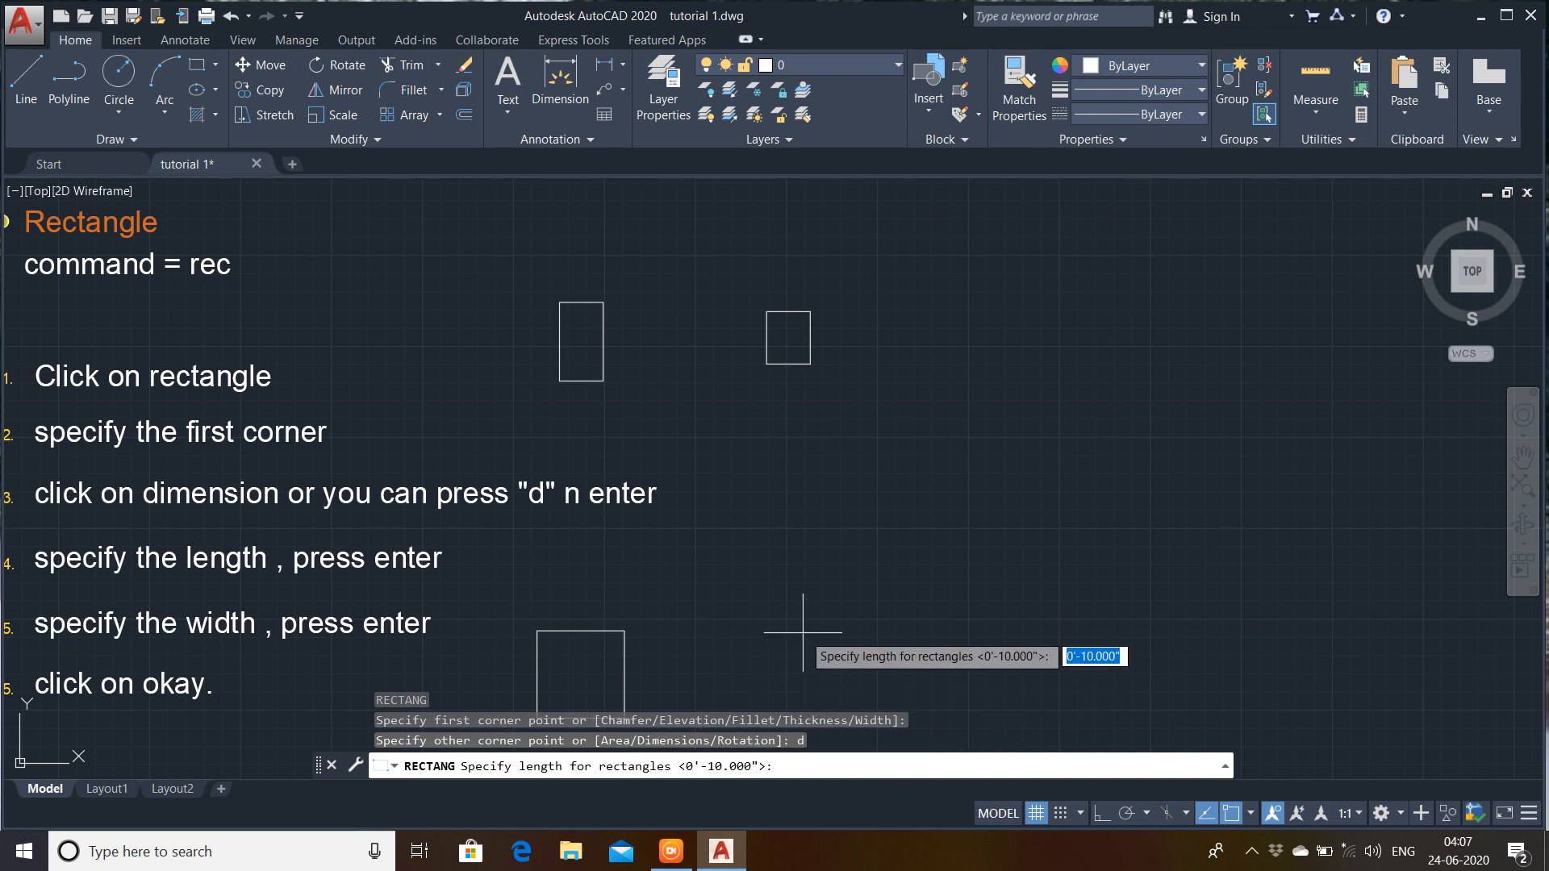
pyautogui.write('5')
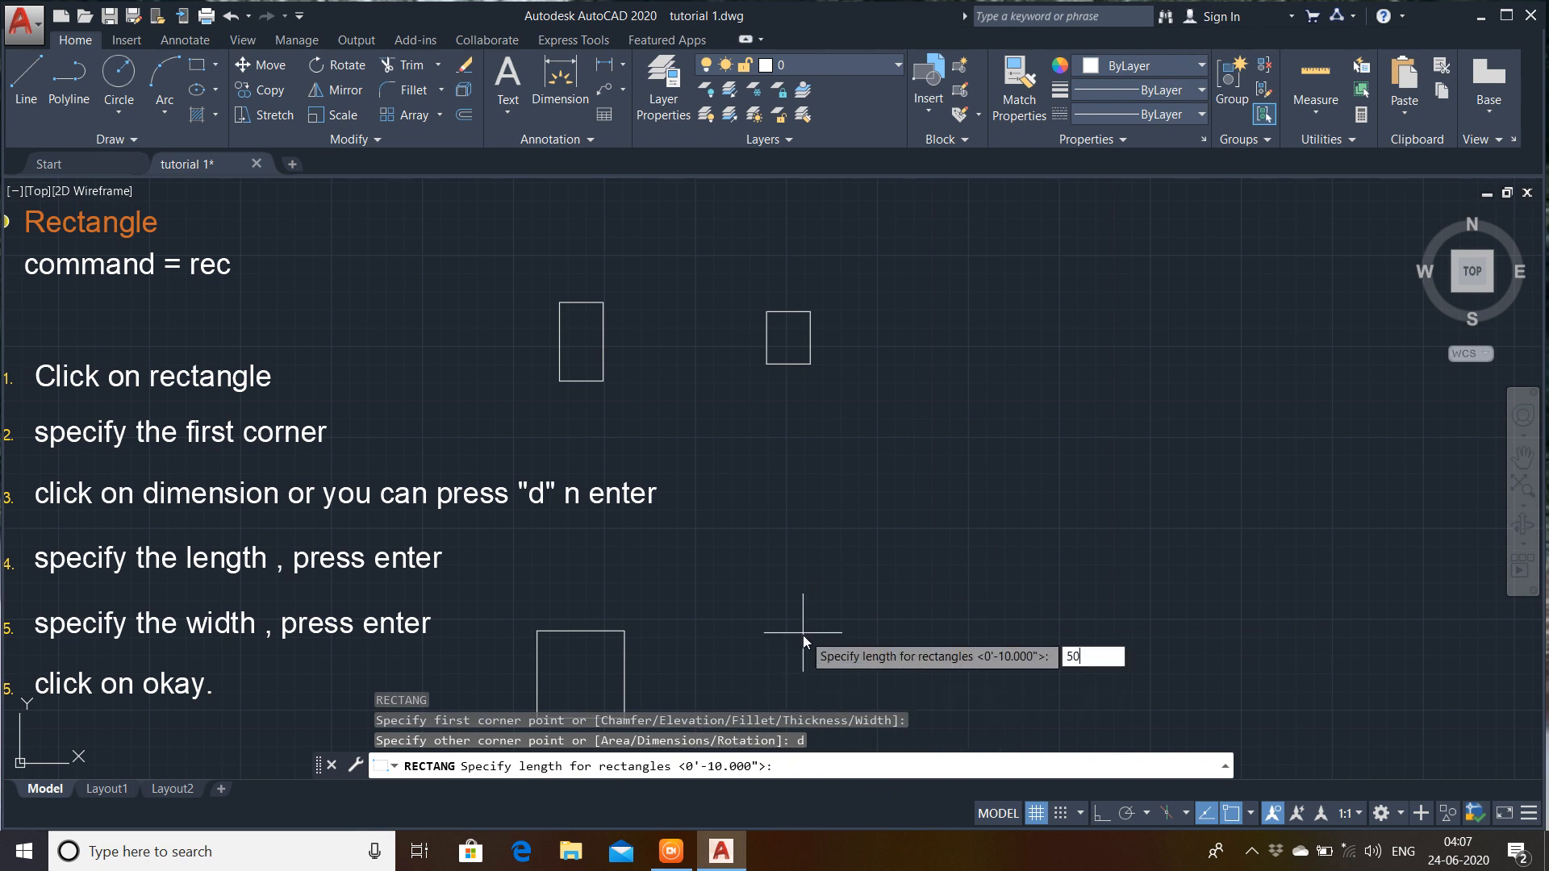
pyautogui.write('0')
pyautogui.press('Return')
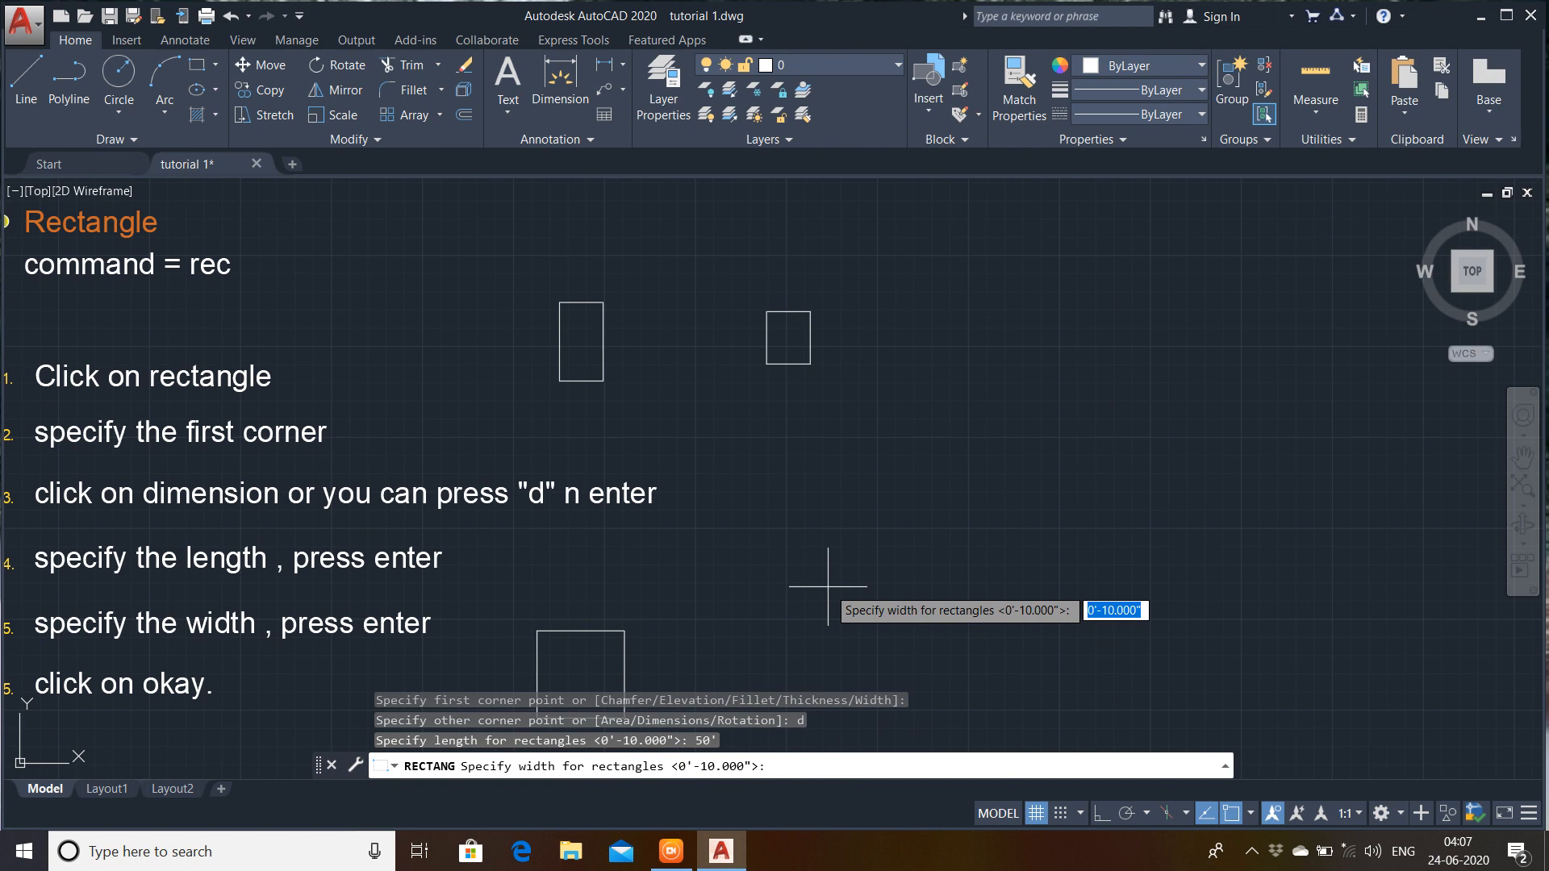
pyautogui.write('70')
pyautogui.press('Return')
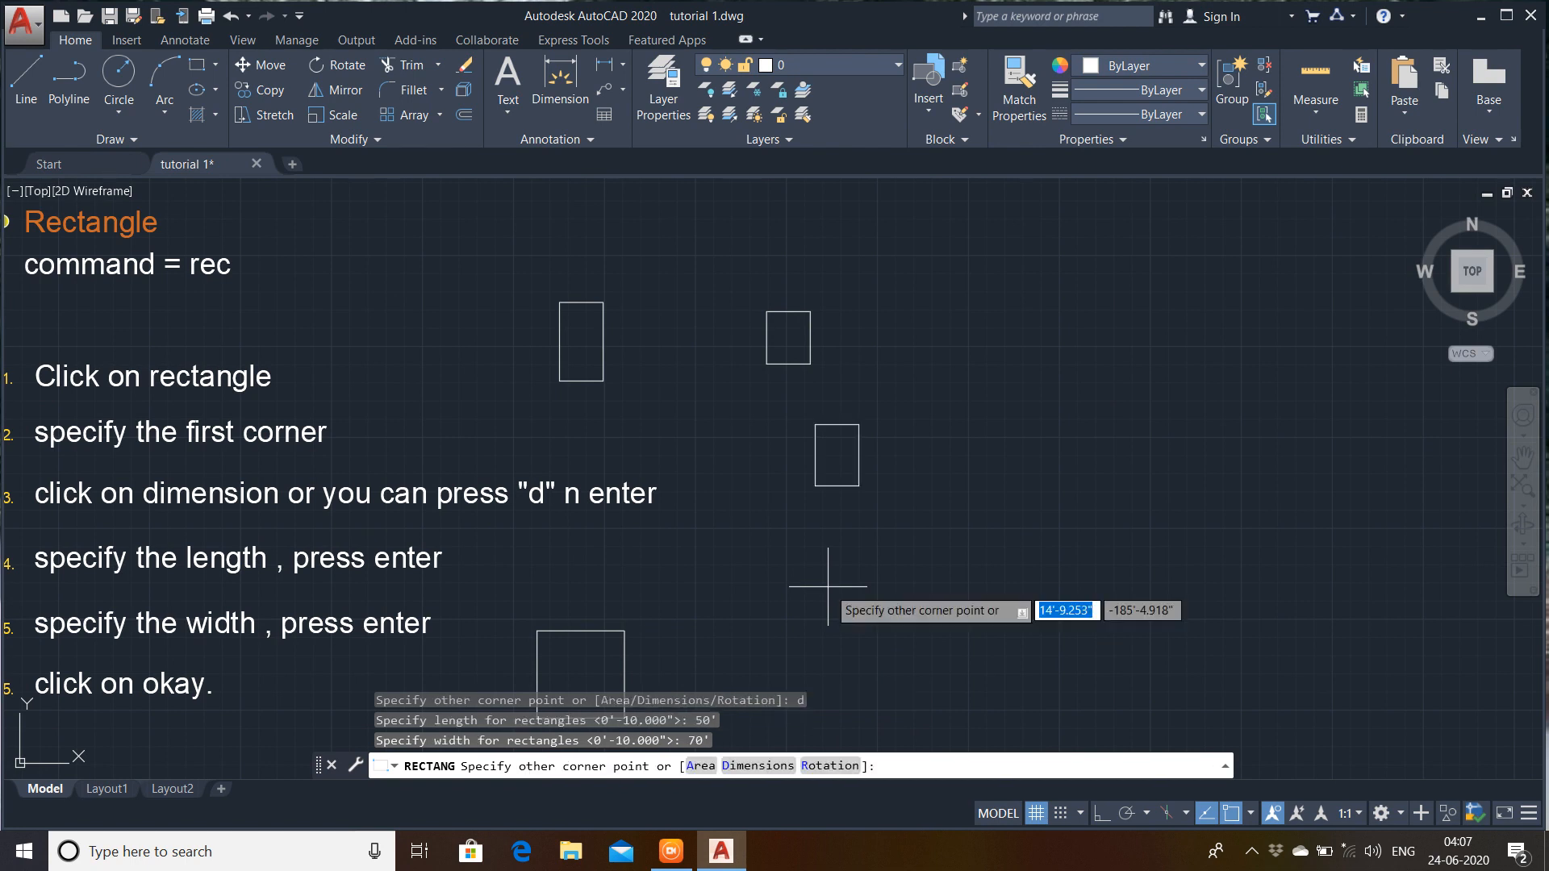
pyautogui.scroll(4, 827, 477)
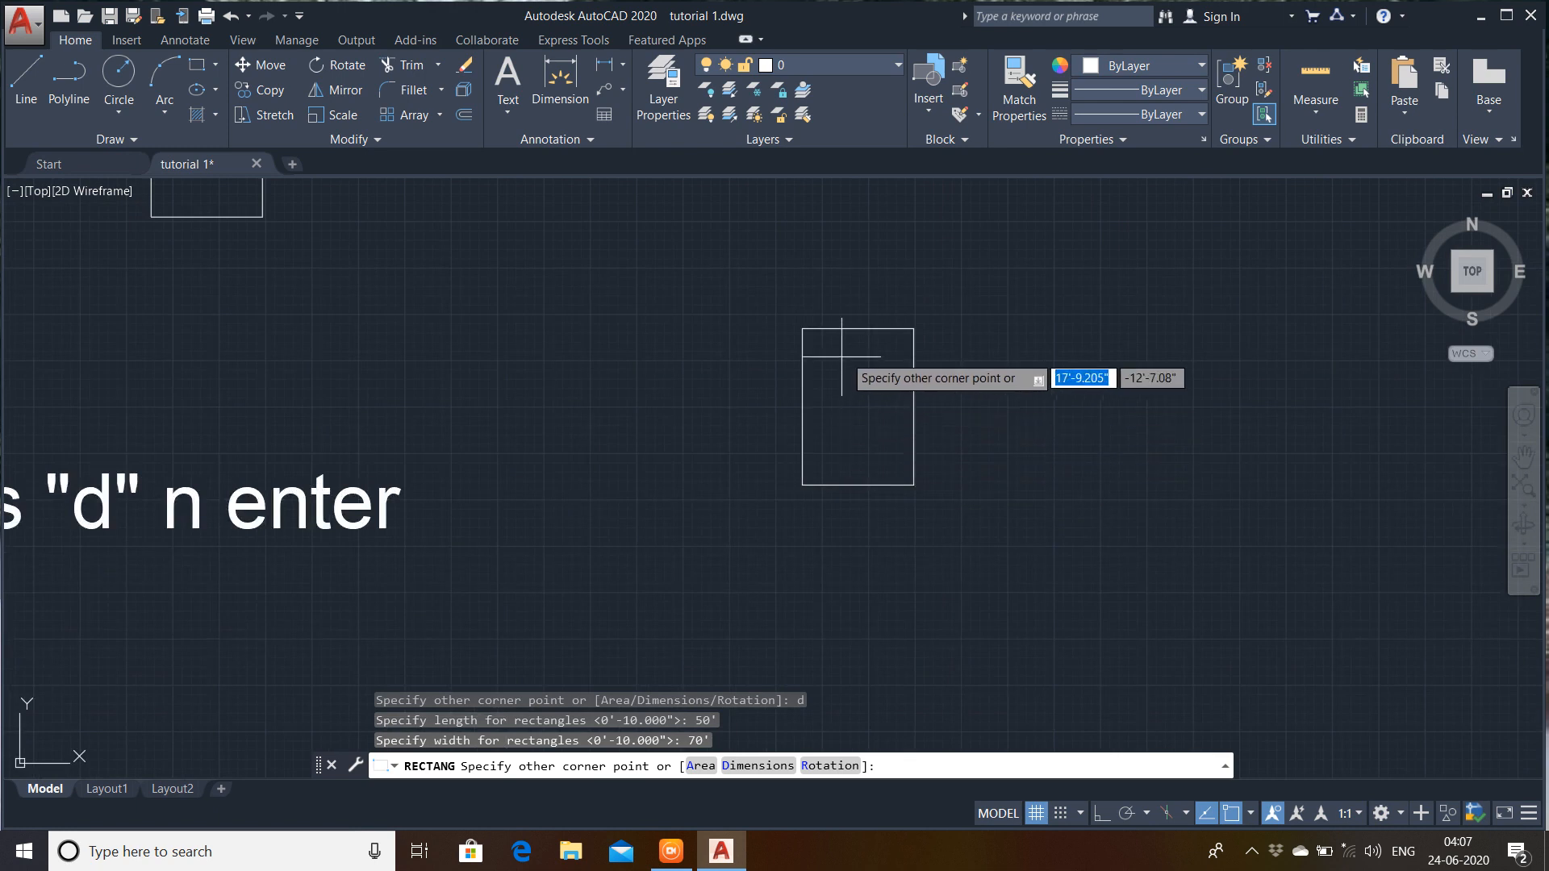
pyautogui.click(848, 448)
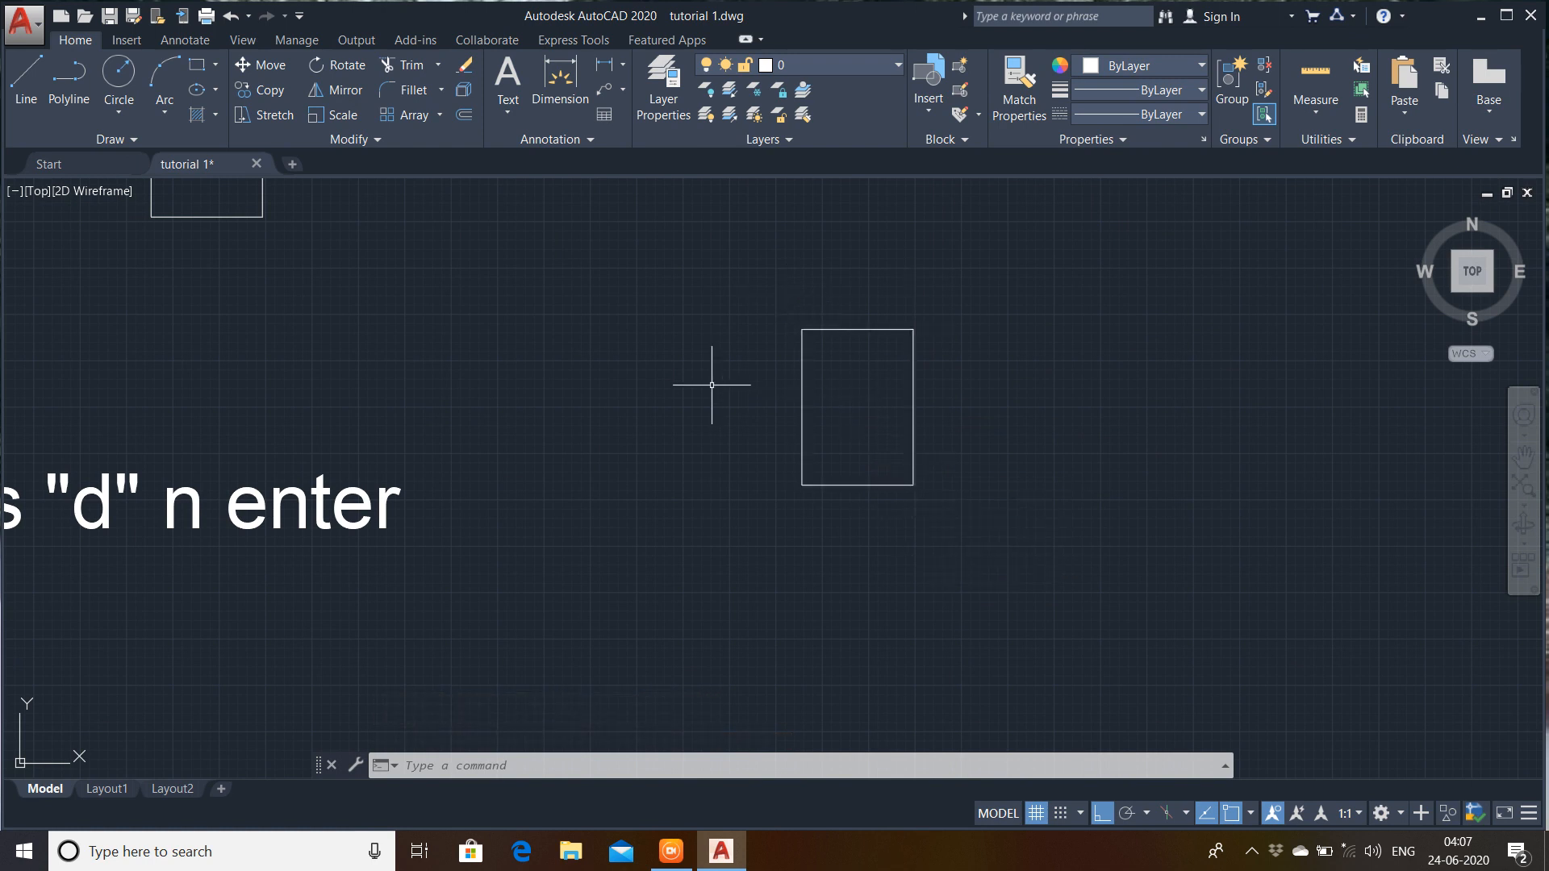
pyautogui.scroll(-8, 715, 386)
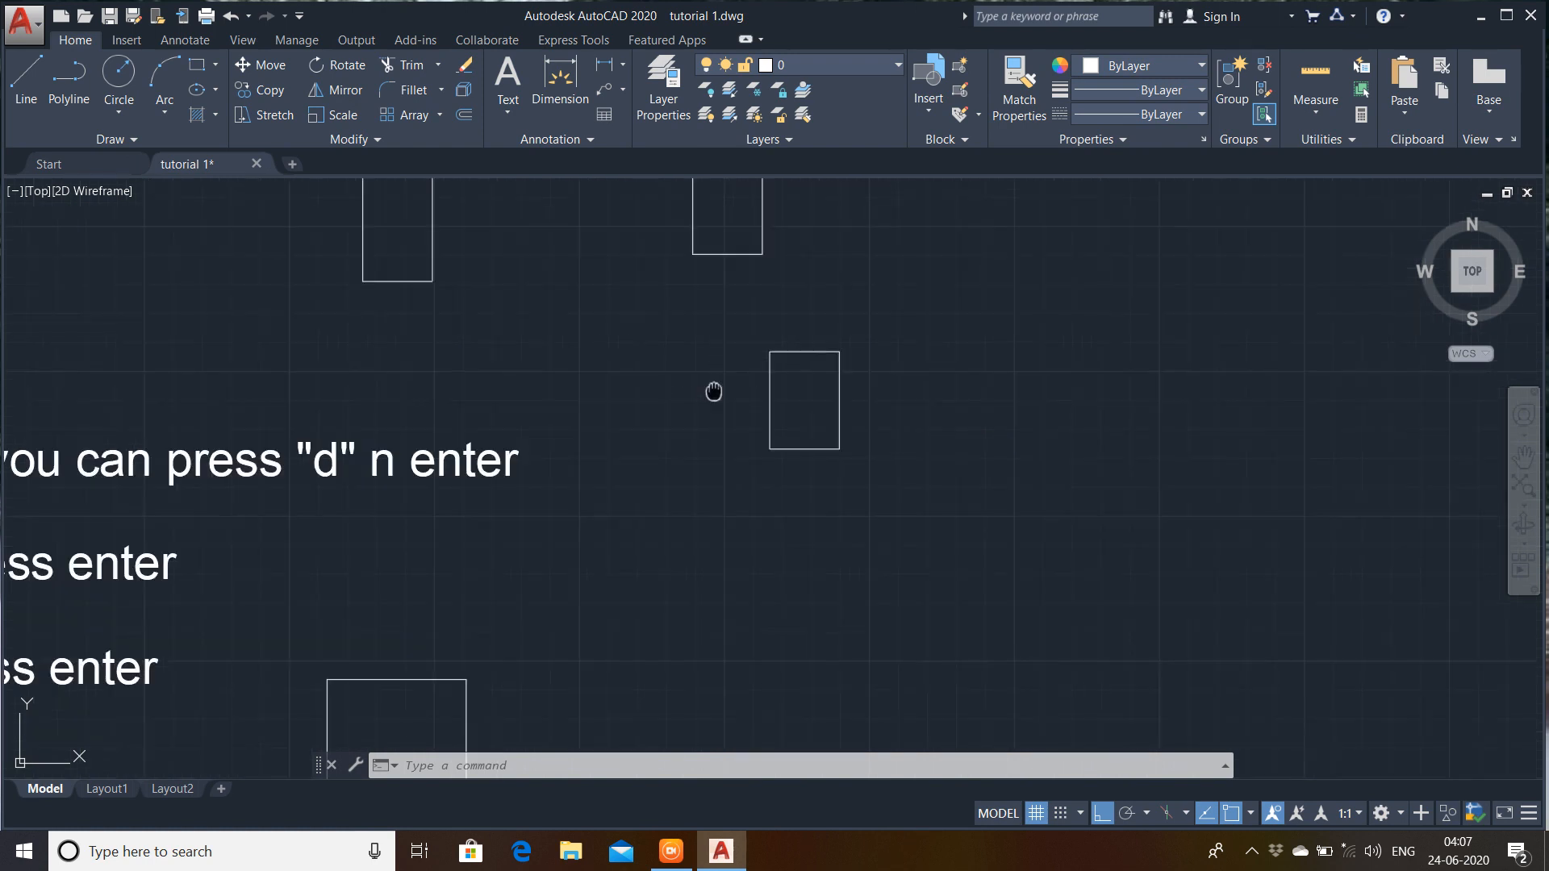
pyautogui.moveTo(696, 426); pyautogui.dragTo(611, 588, button='middle')
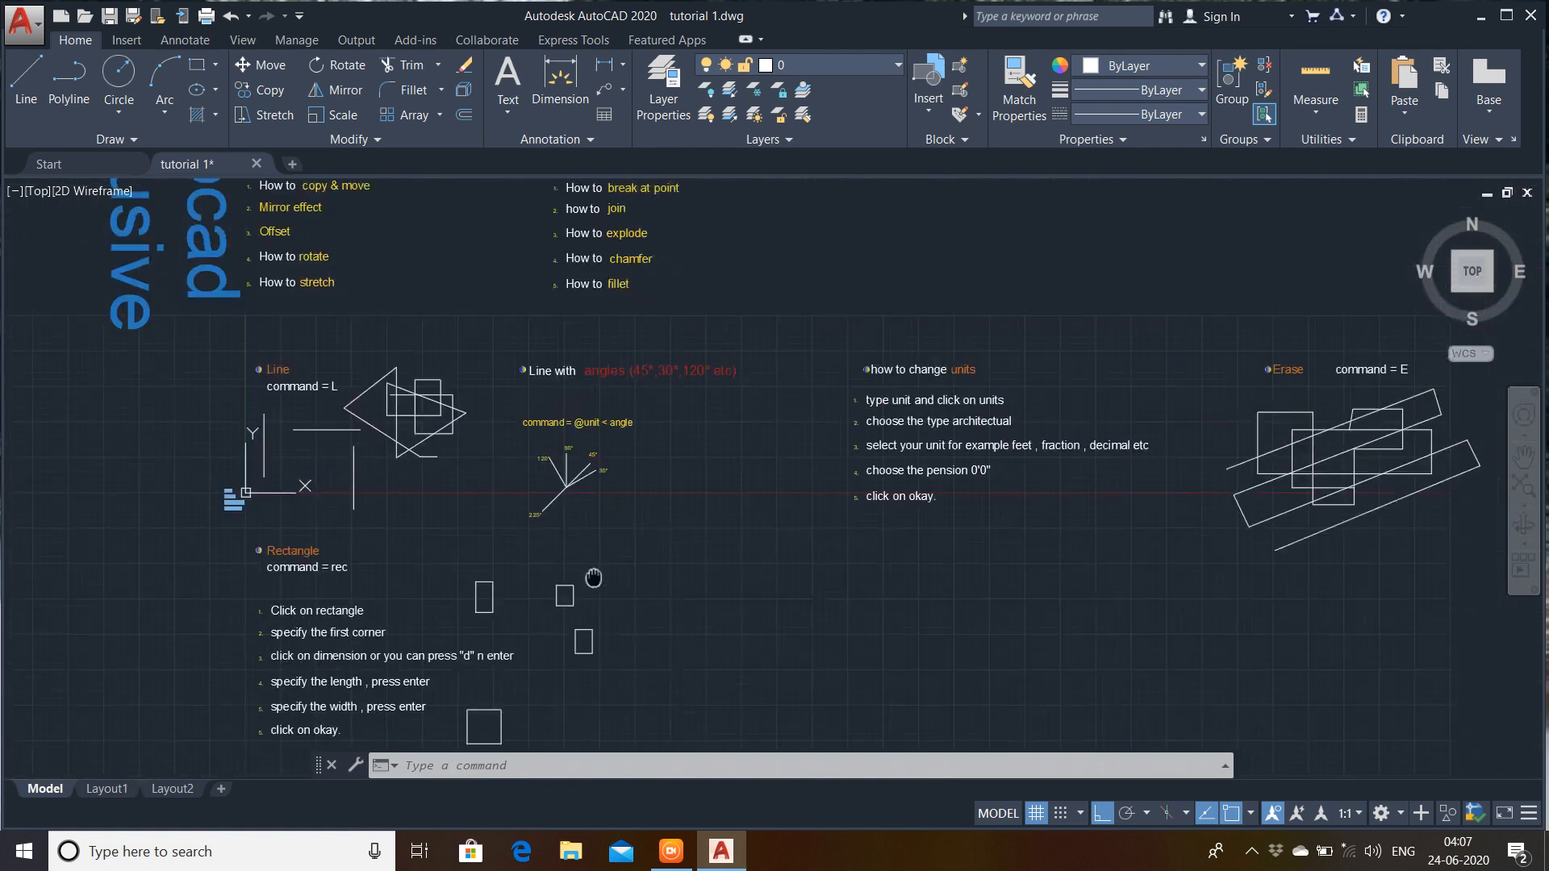
pyautogui.scroll(4, 598, 428)
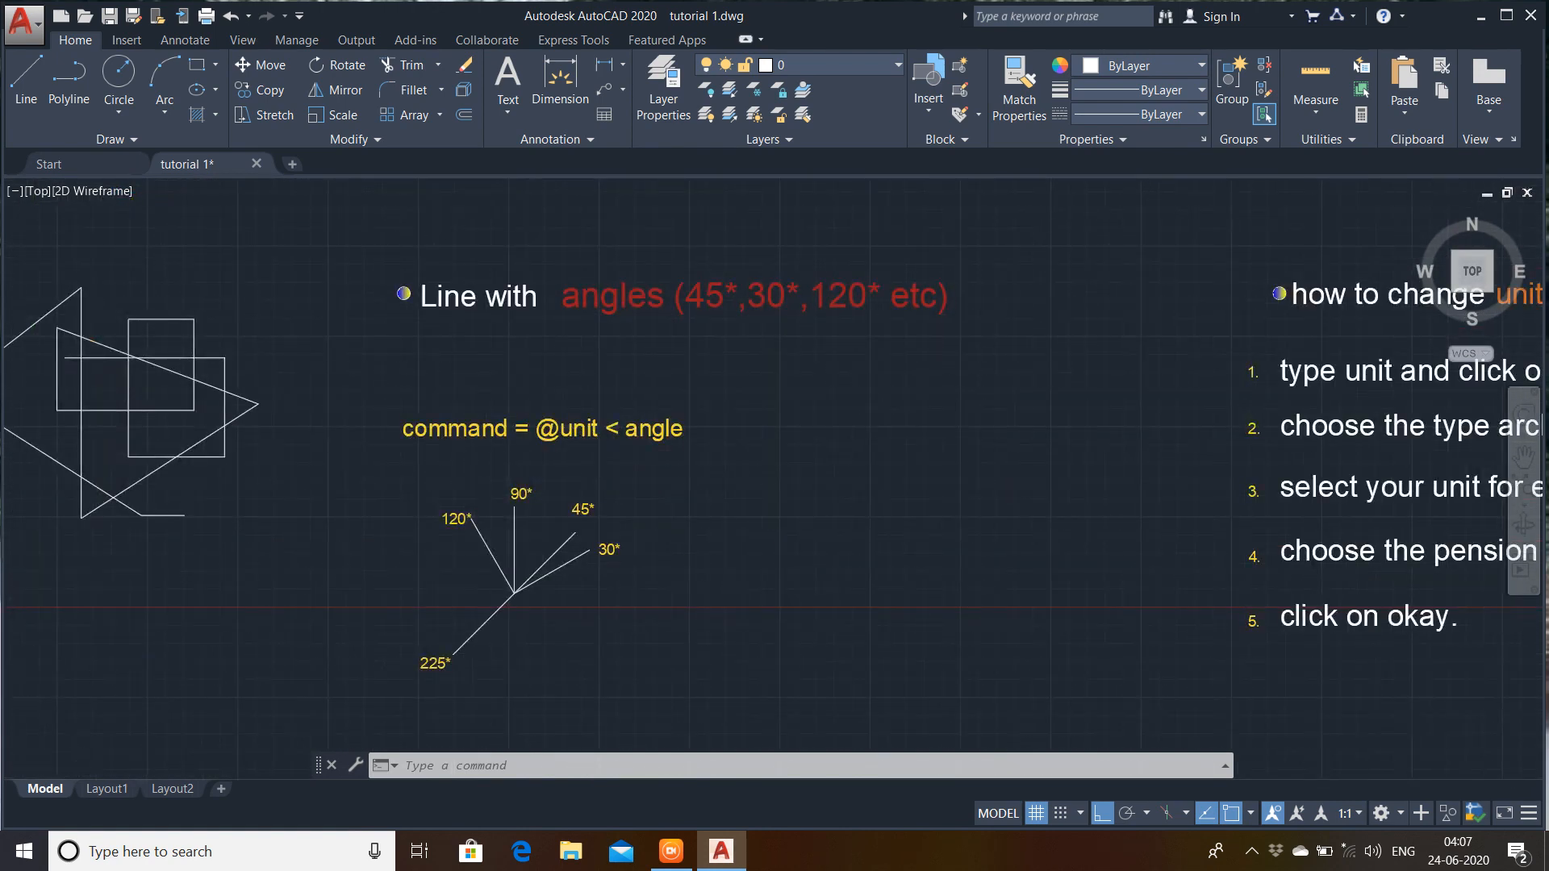
pyautogui.scroll(3, 598, 427)
pyautogui.scroll(-3, 593, 435)
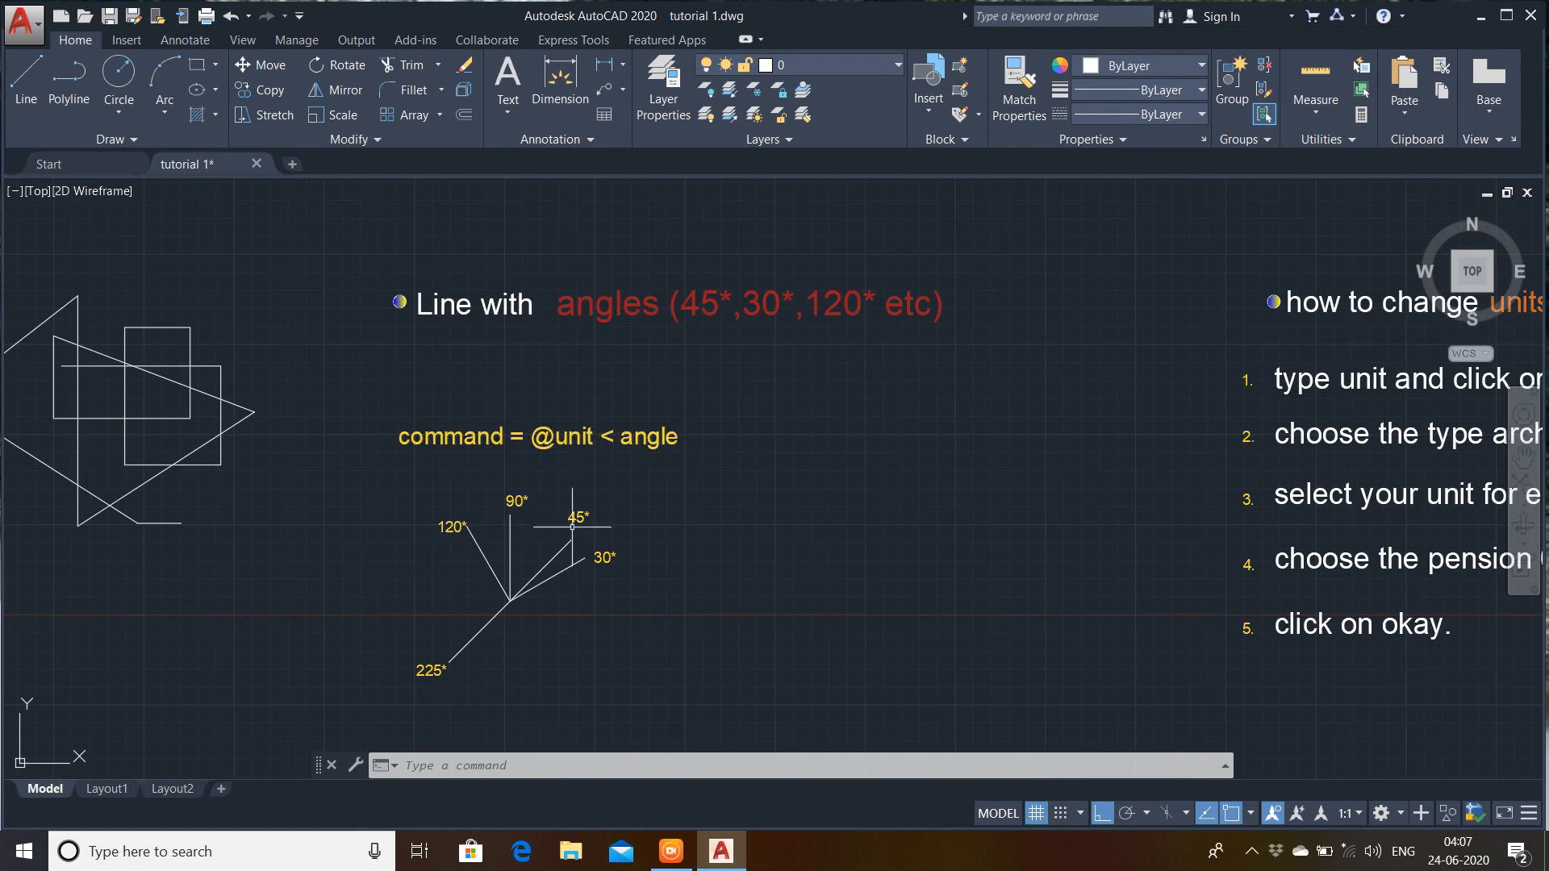
pyautogui.scroll(2, 576, 517)
pyautogui.moveTo(586, 513); pyautogui.dragTo(637, 436, button='middle')
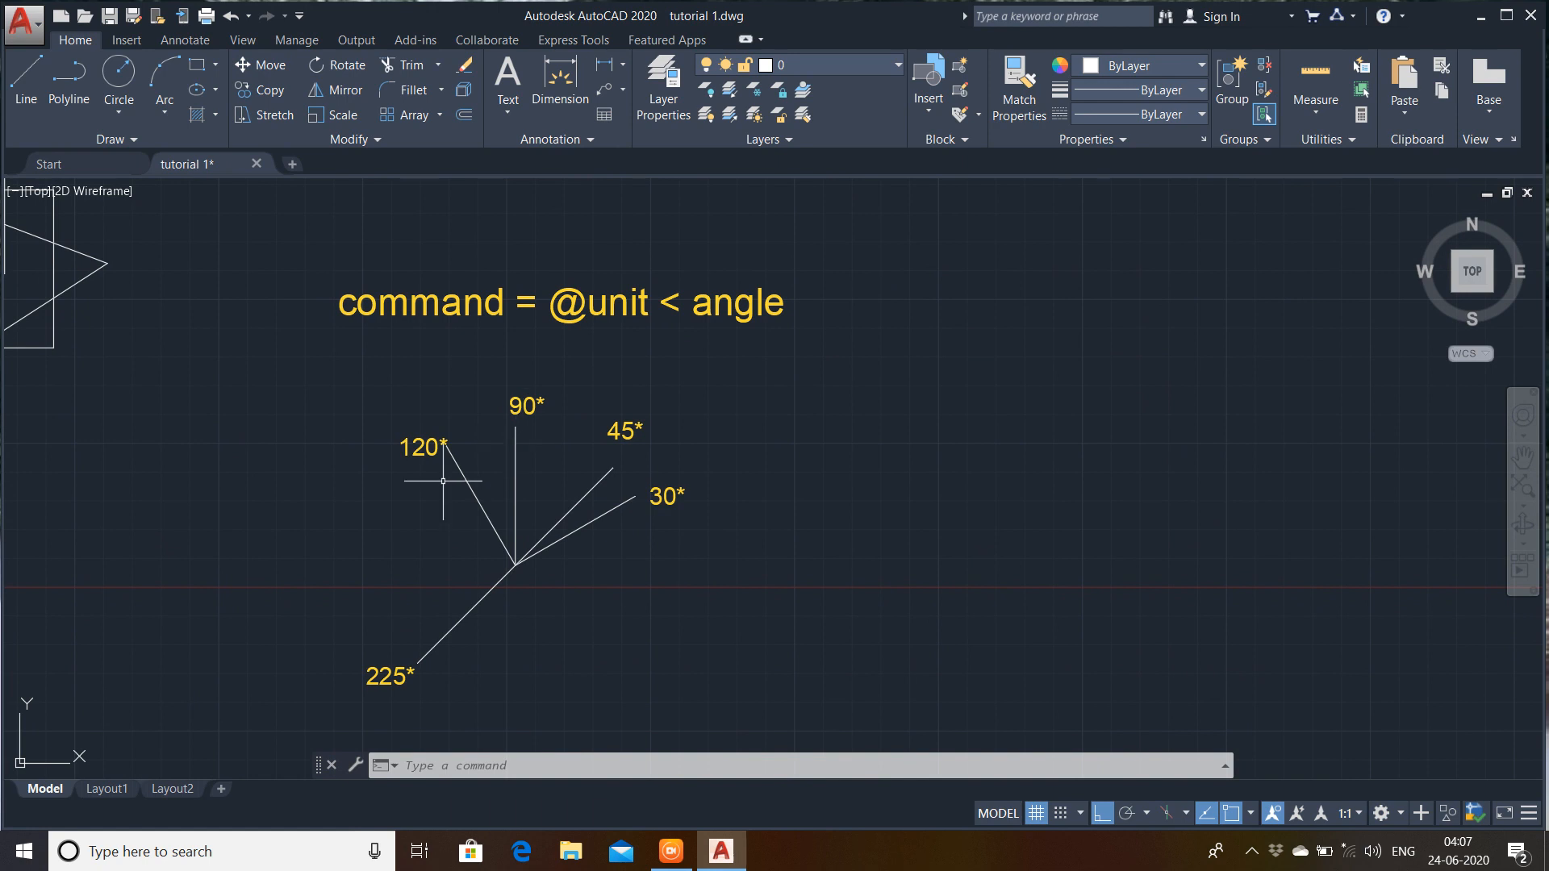
pyautogui.moveTo(520, 300); pyautogui.dragTo(479, 382, button='middle')
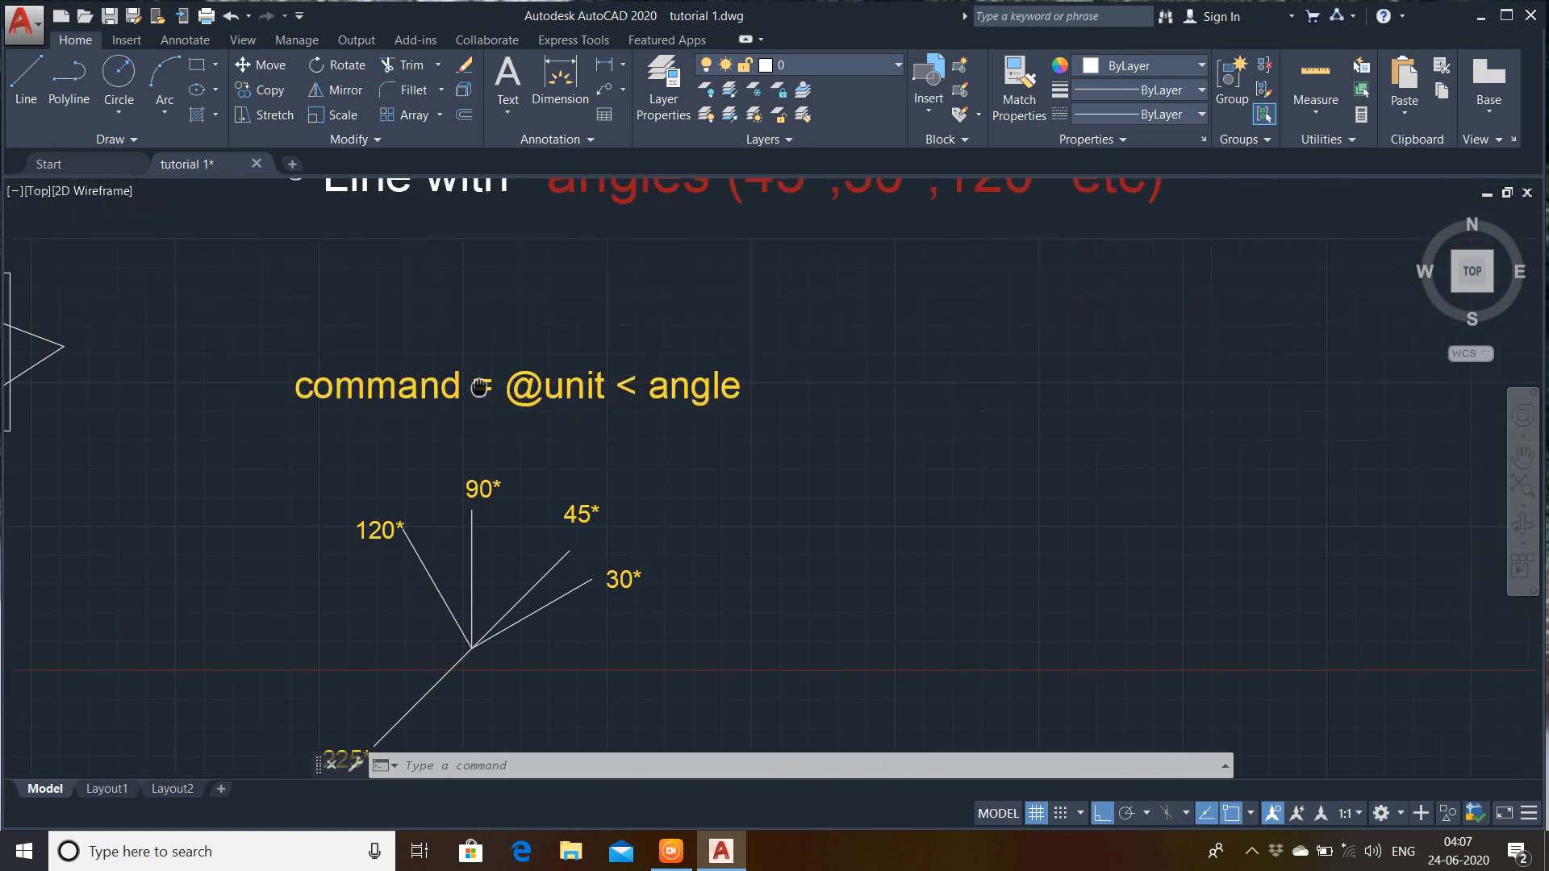
pyautogui.scroll(-2, 479, 382)
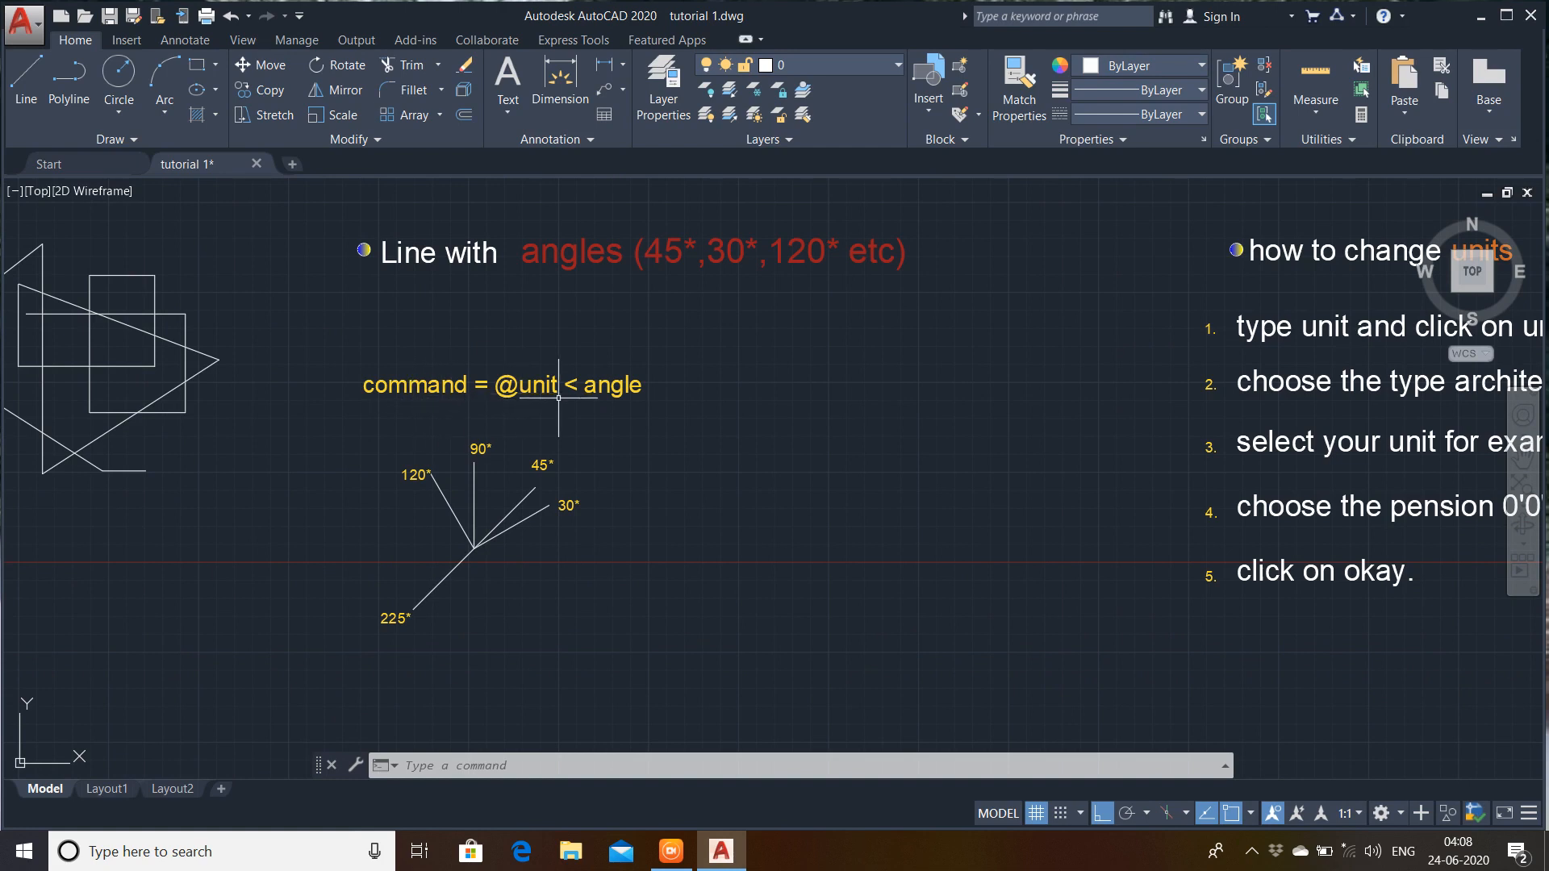
pyautogui.moveTo(640, 443); pyautogui.dragTo(535, 422, button='middle')
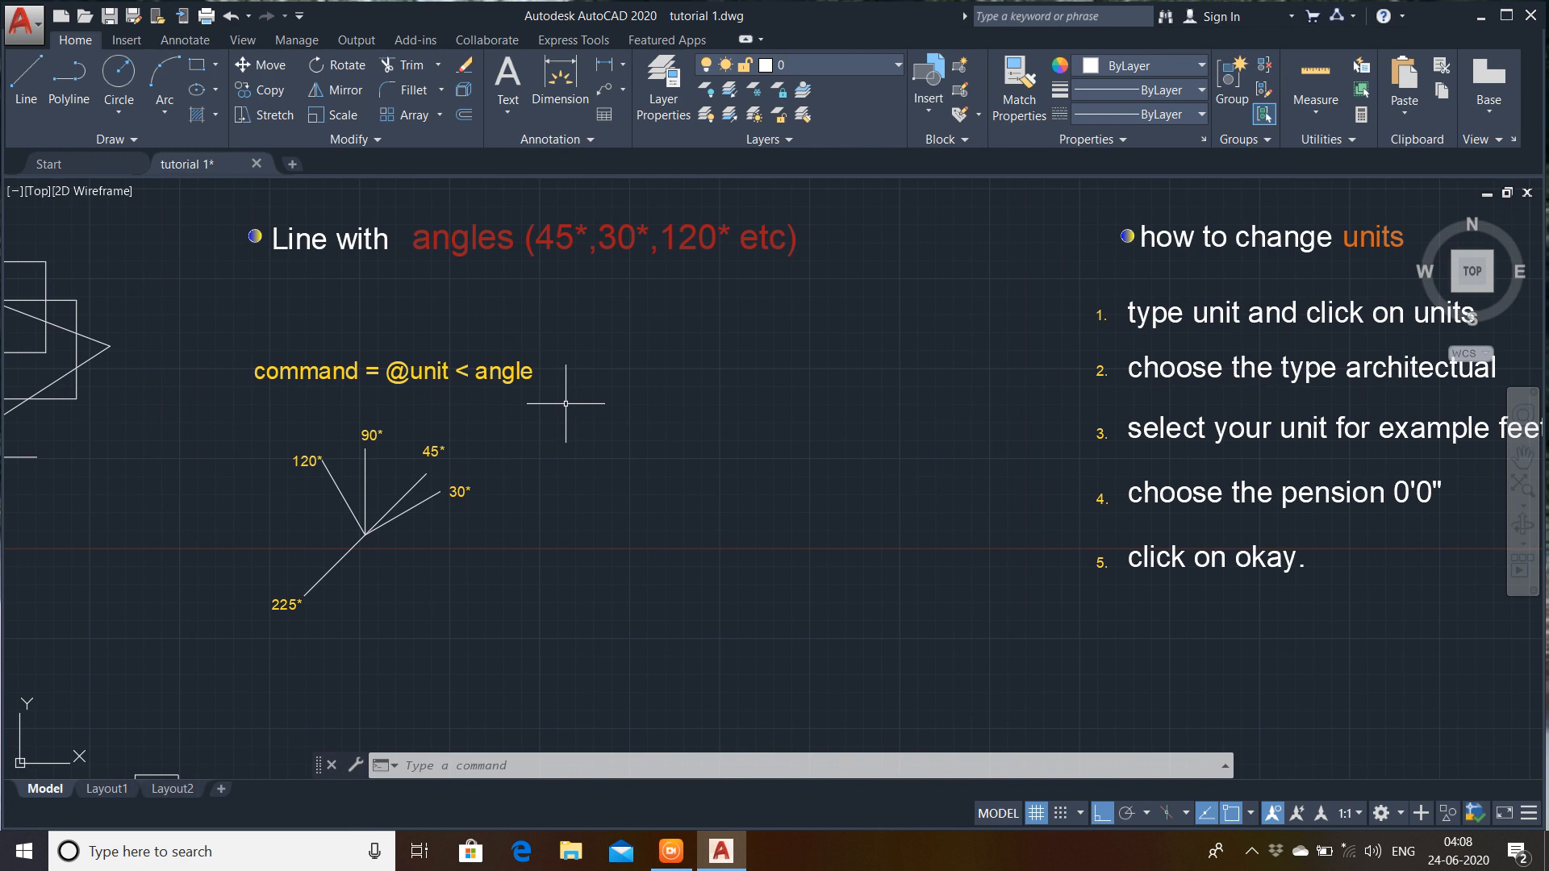
# - With Ortho off, draw a 100' line at 35° starting in the empty space right of the sample angle lines
pyautogui.write('l')
pyautogui.press('Return')
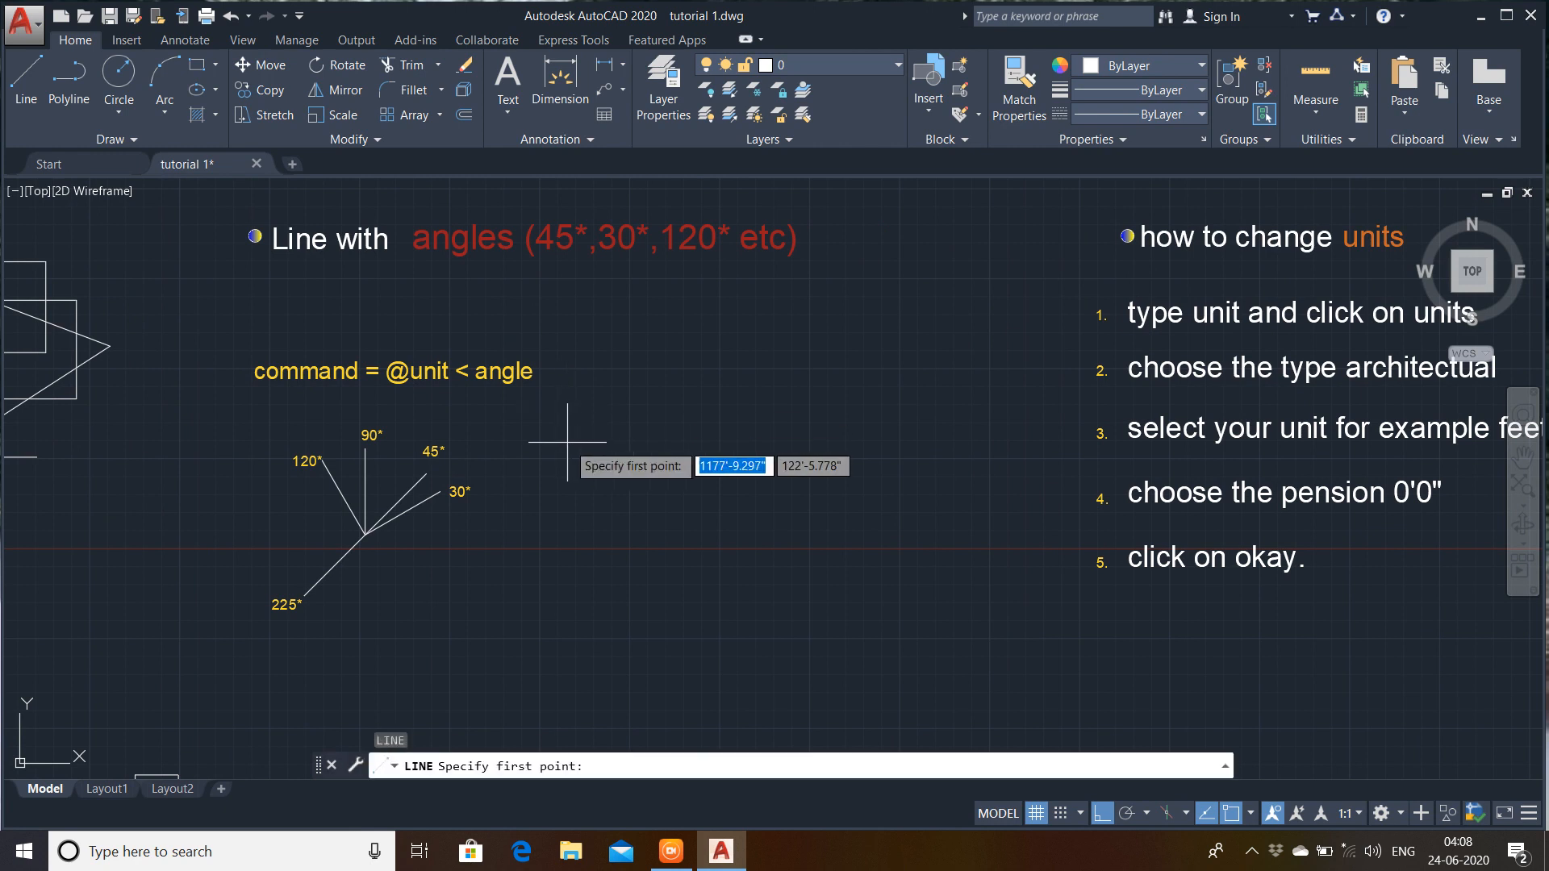
pyautogui.click(639, 422)
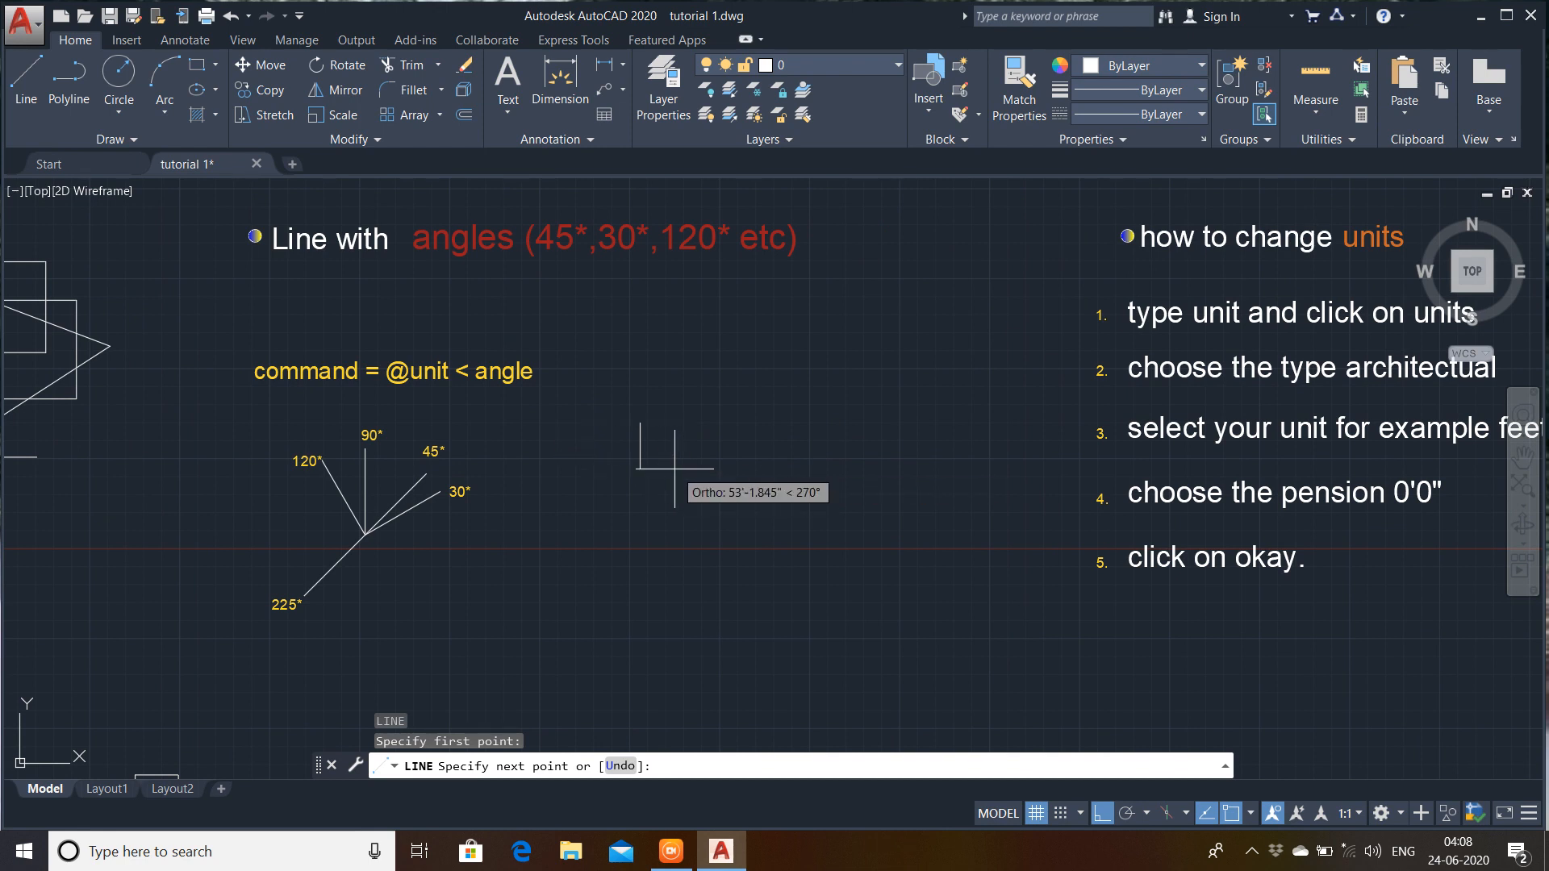
pyautogui.press('F8')
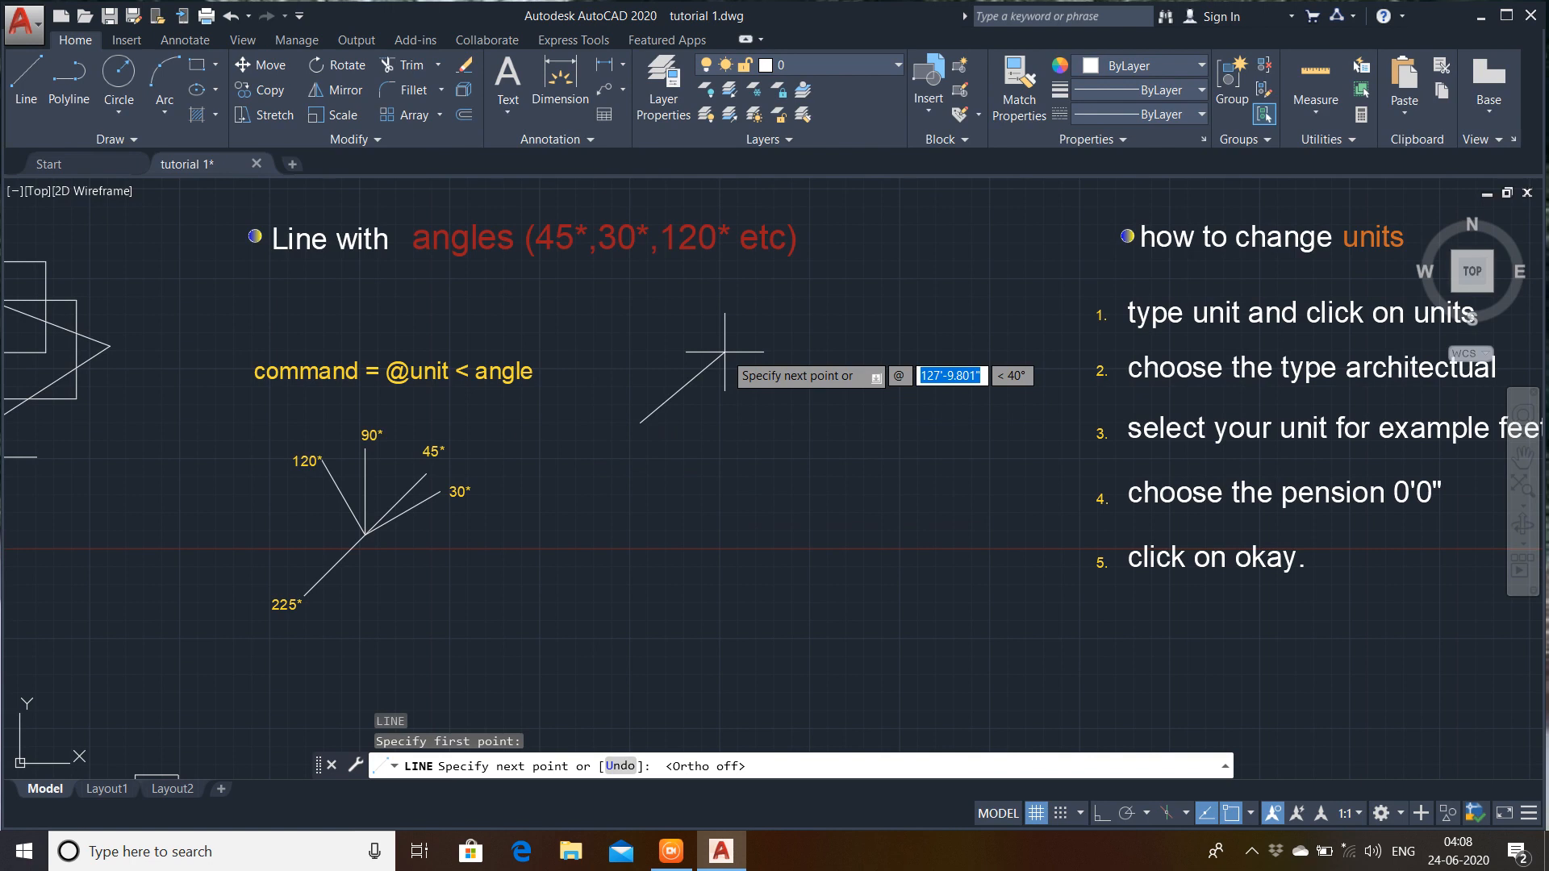
pyautogui.write("100'")
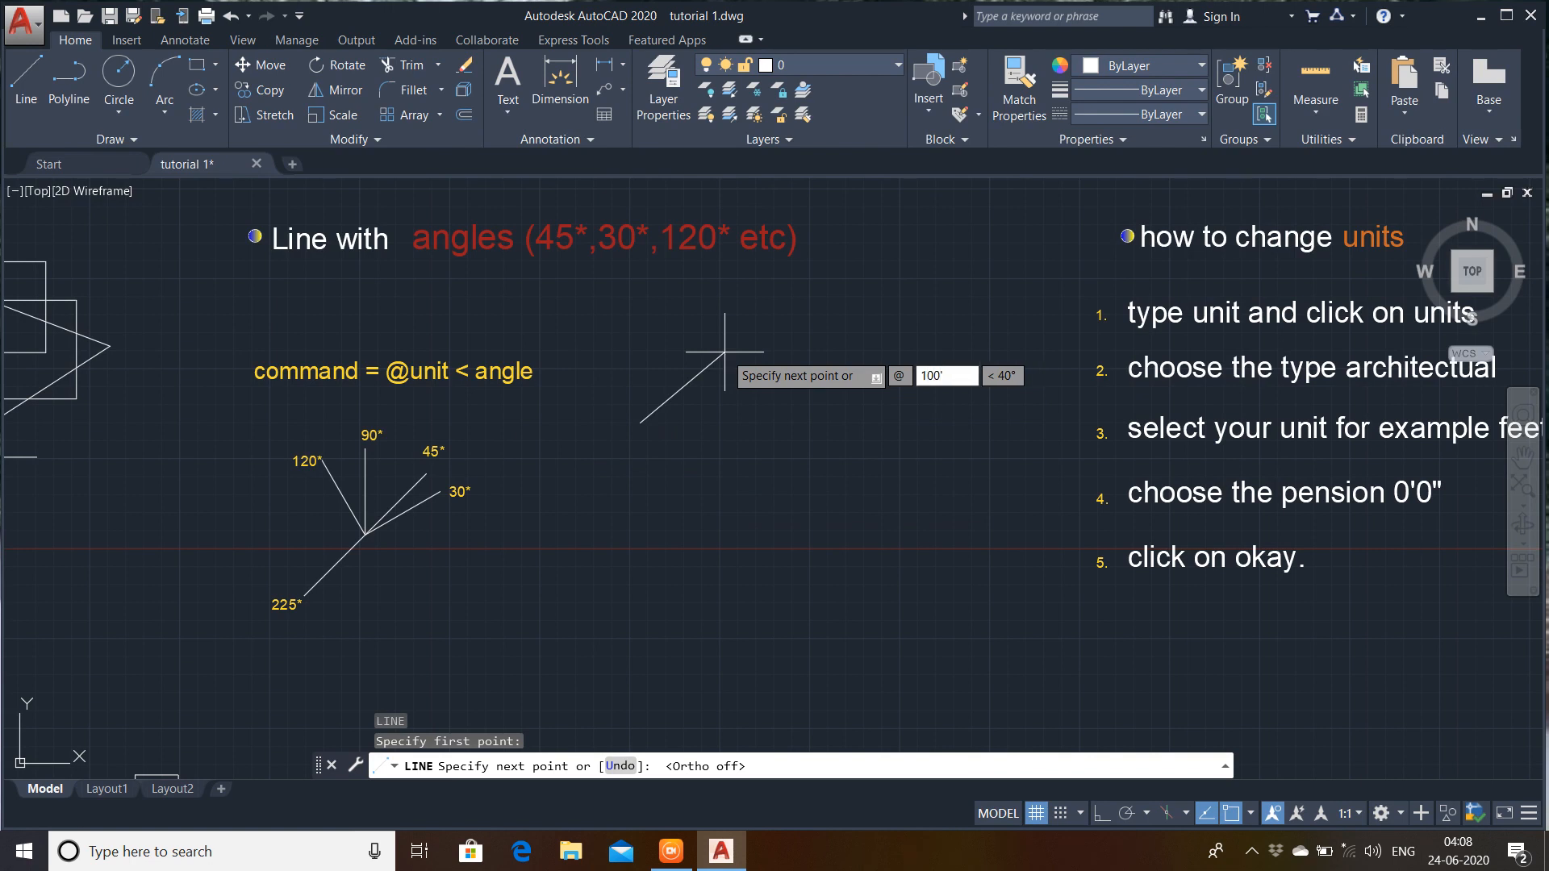
pyautogui.press('Tab')
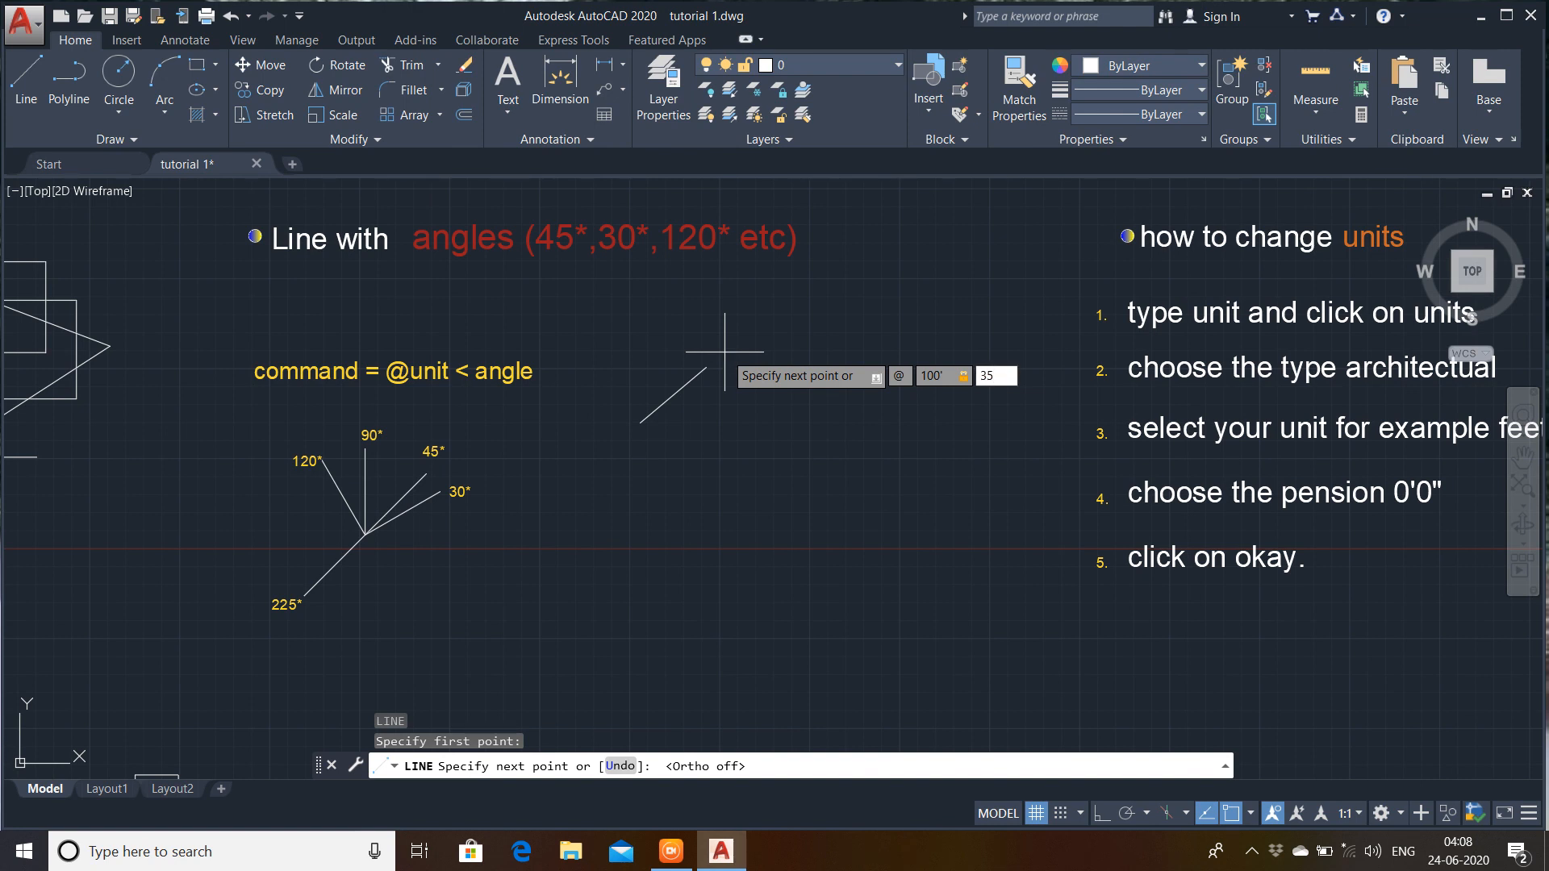
pyautogui.press('Return')
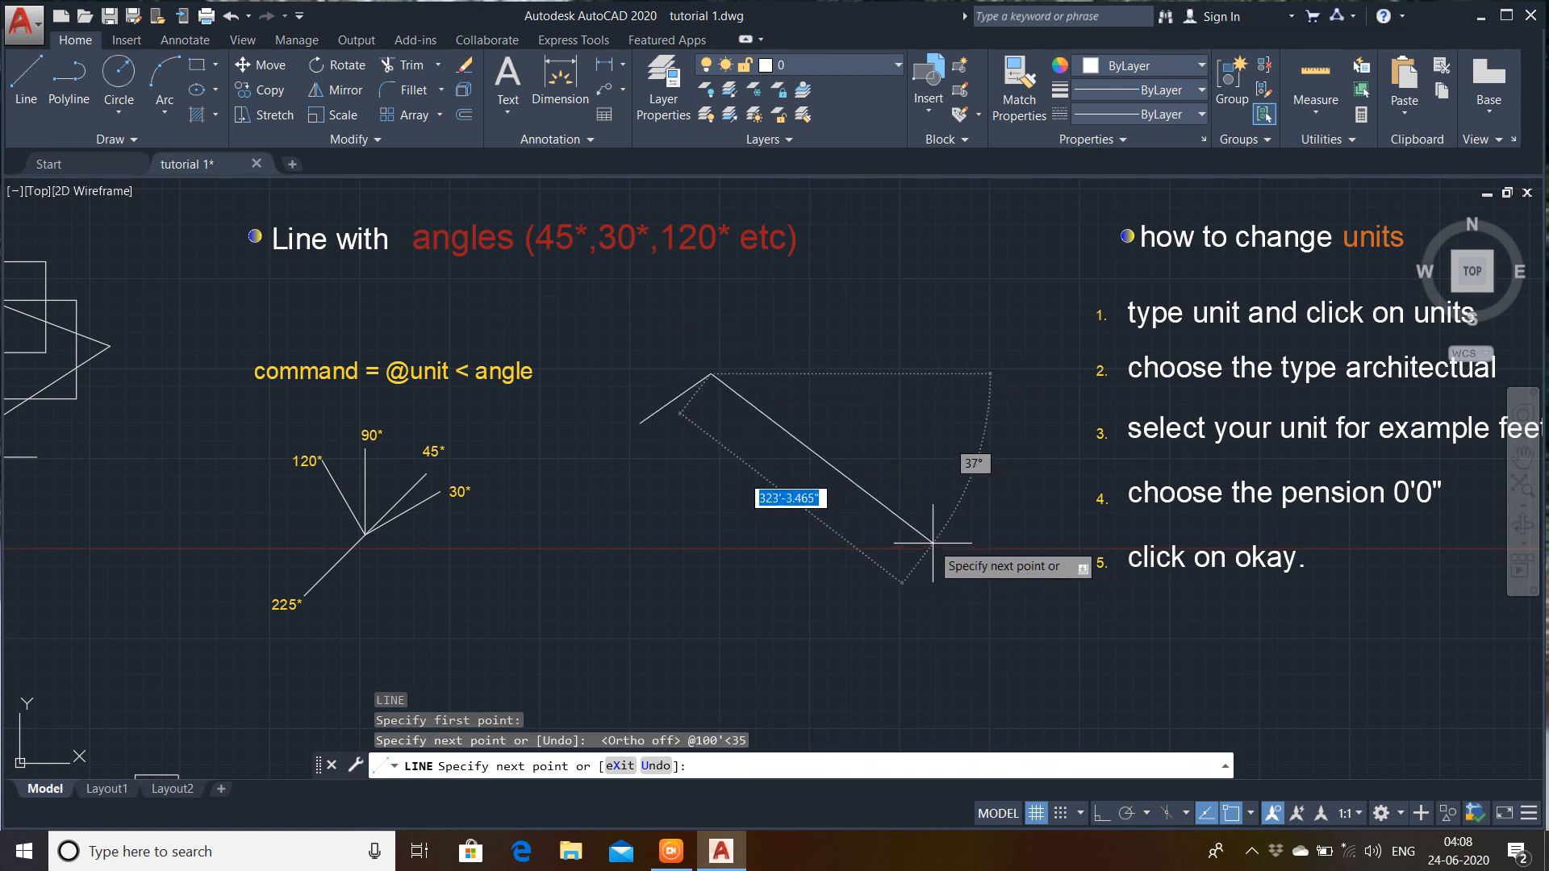
pyautogui.press('Return')
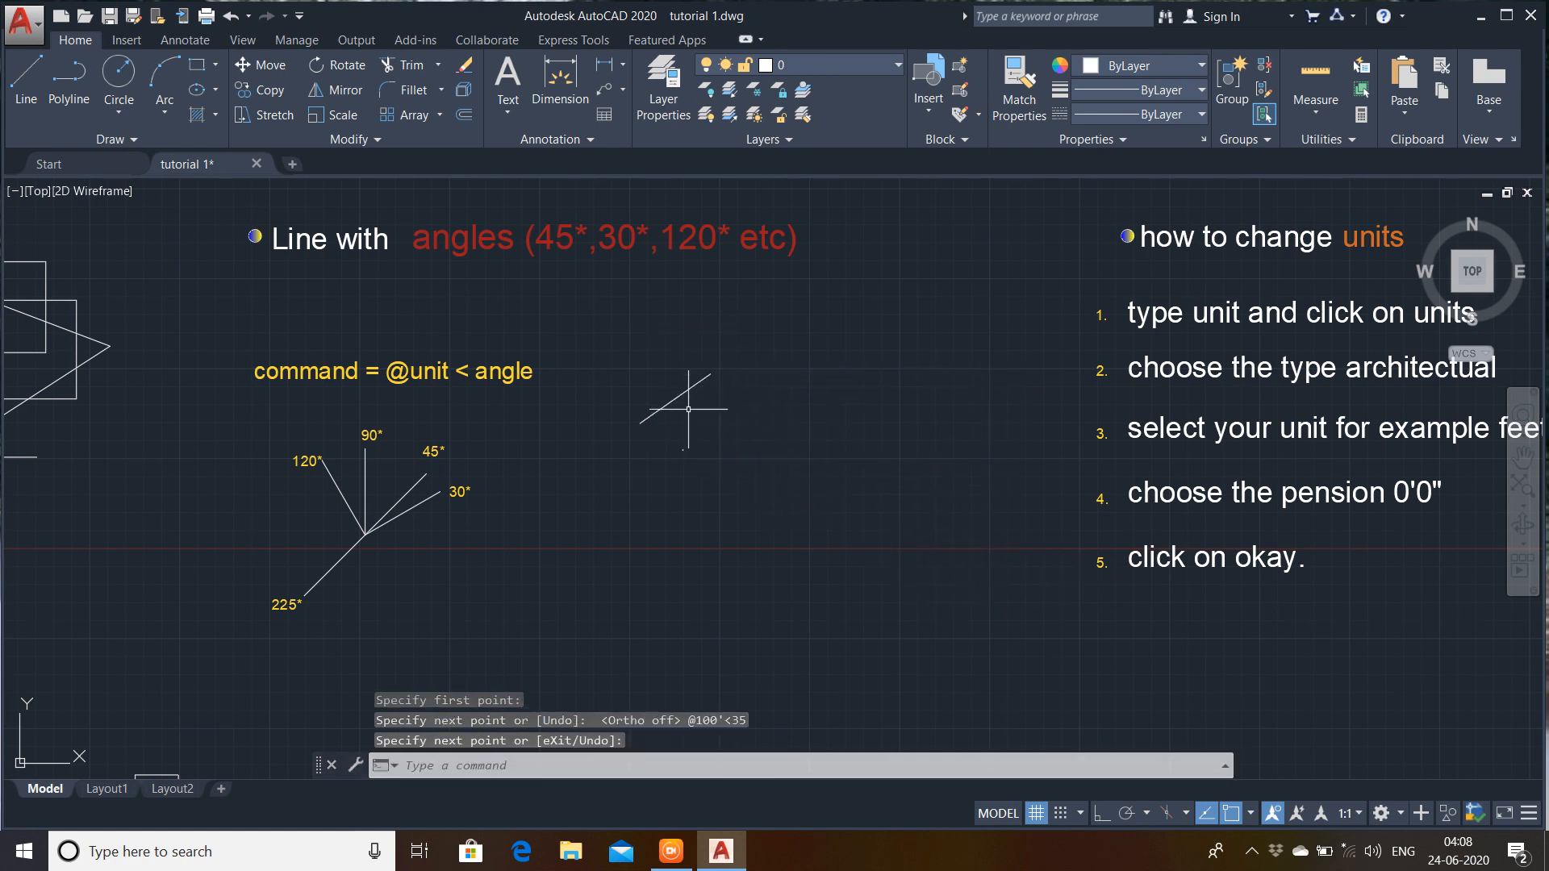
# - Draw a second line, 100' long at 90°, from the lower endpoint of the 35° line
pyautogui.click(24, 80)
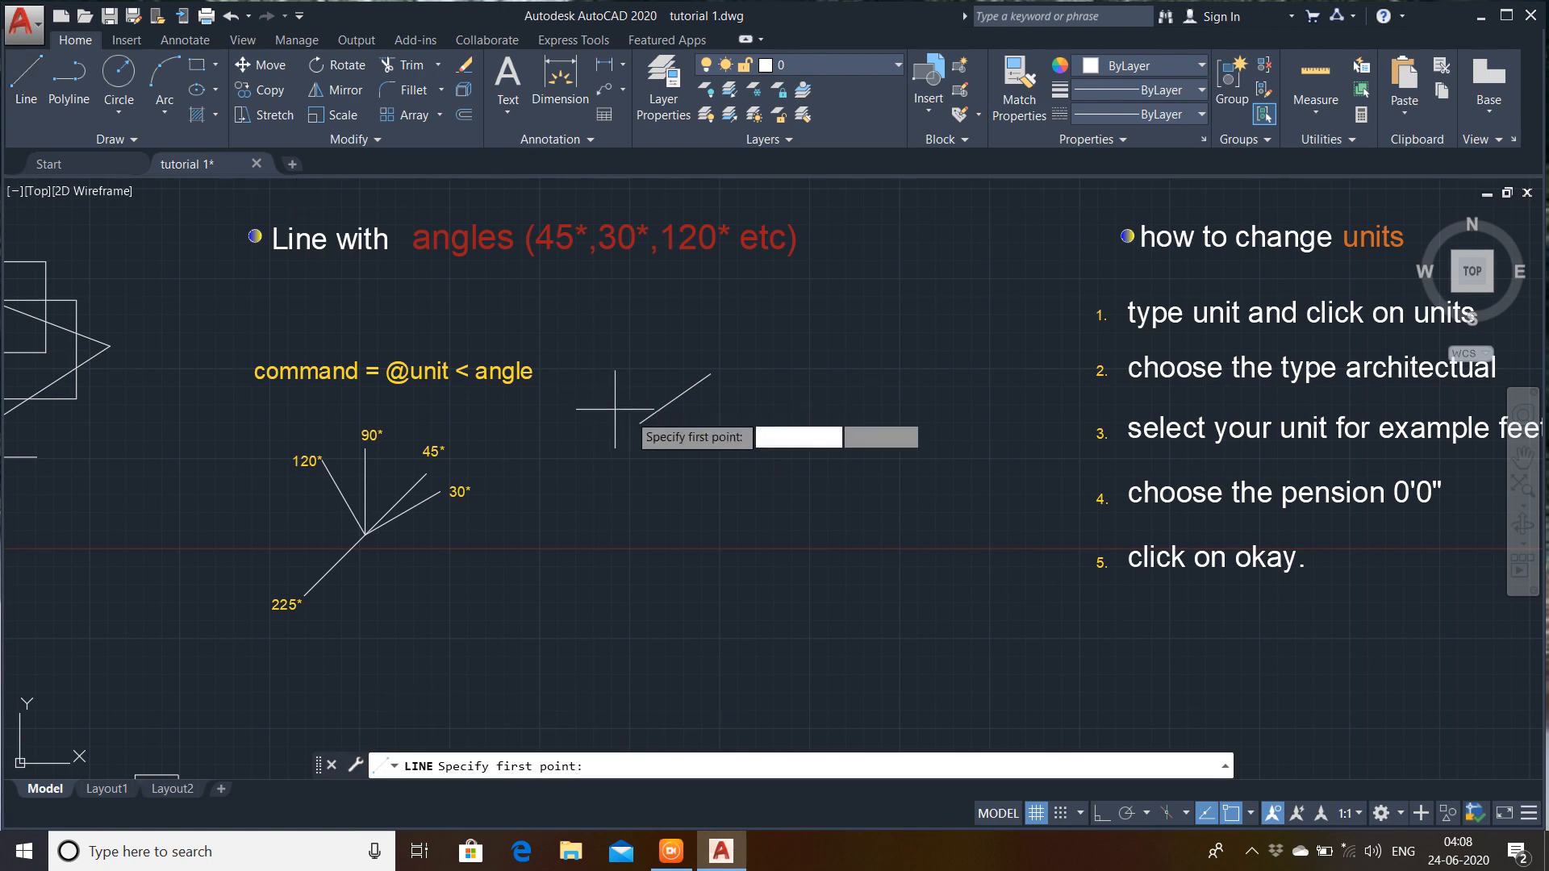
pyautogui.click(640, 422)
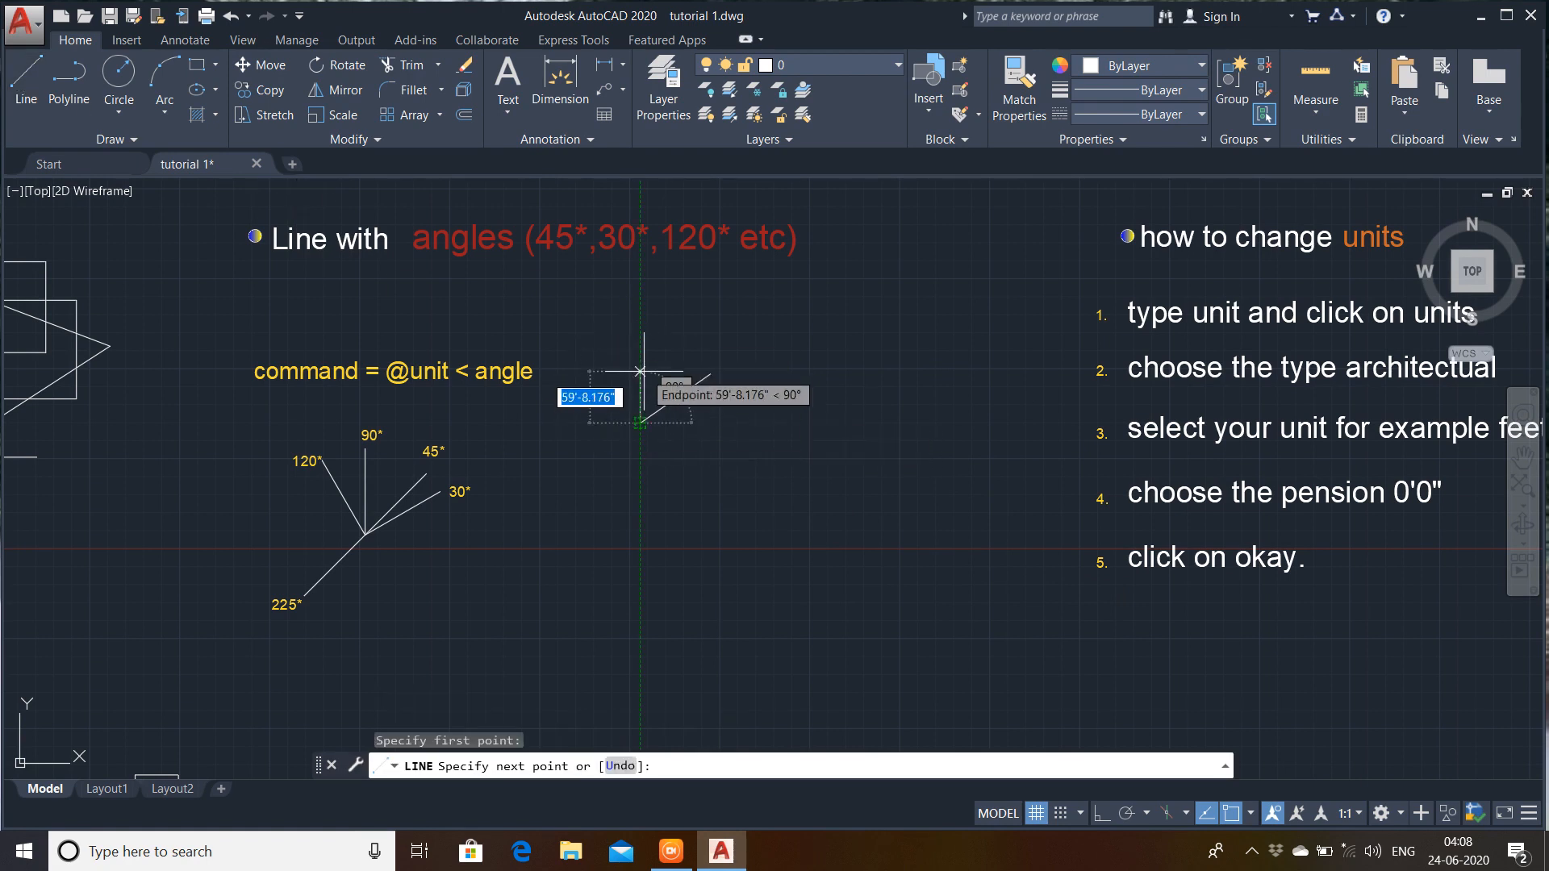
pyautogui.press('BackSpace')
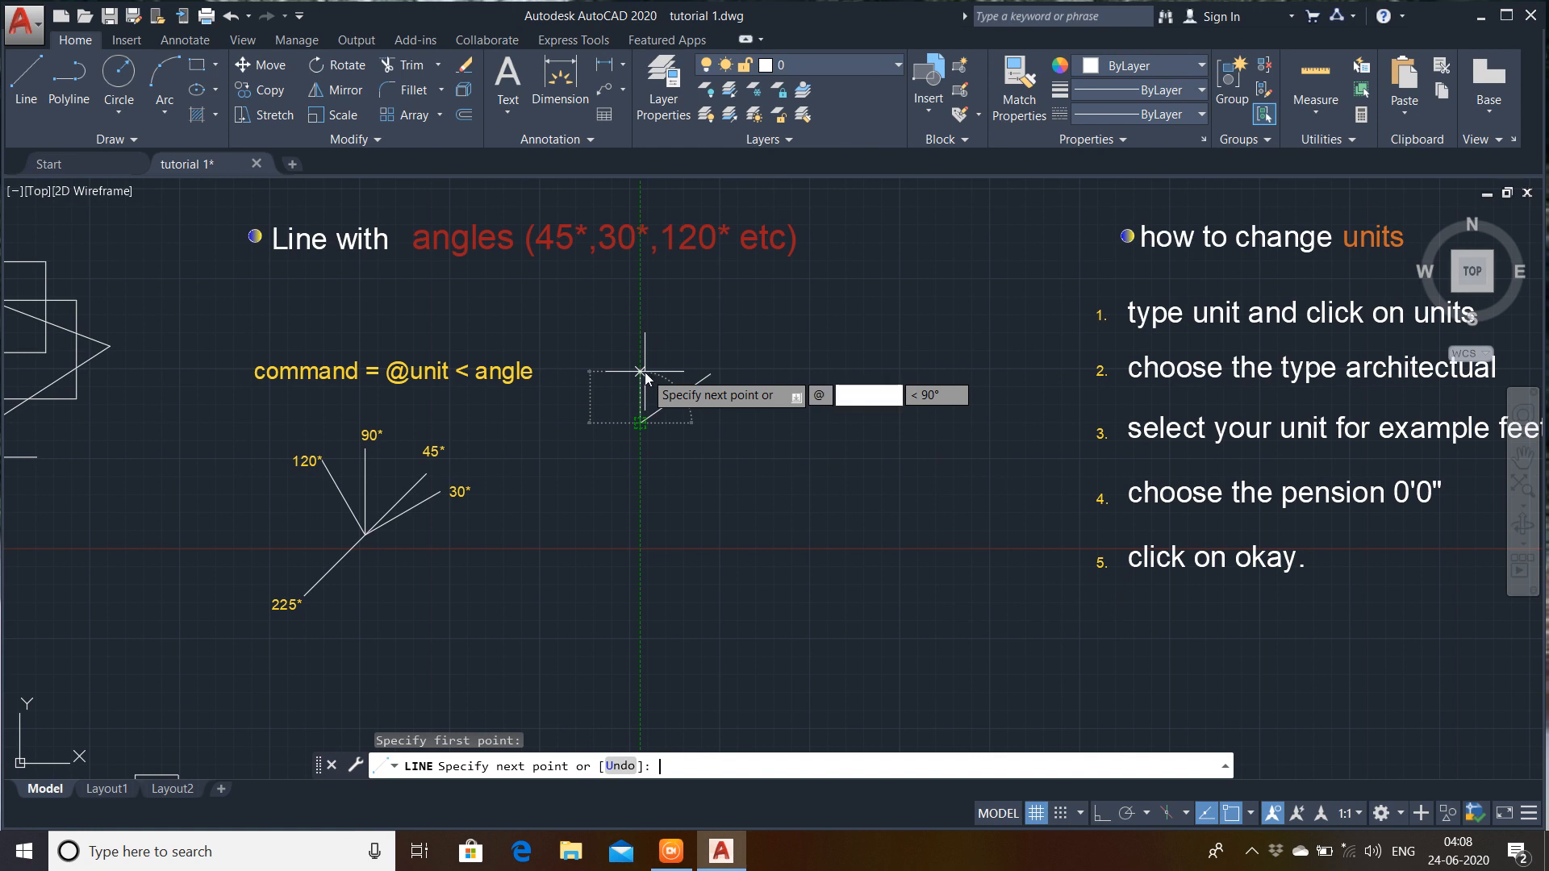
pyautogui.write('100')
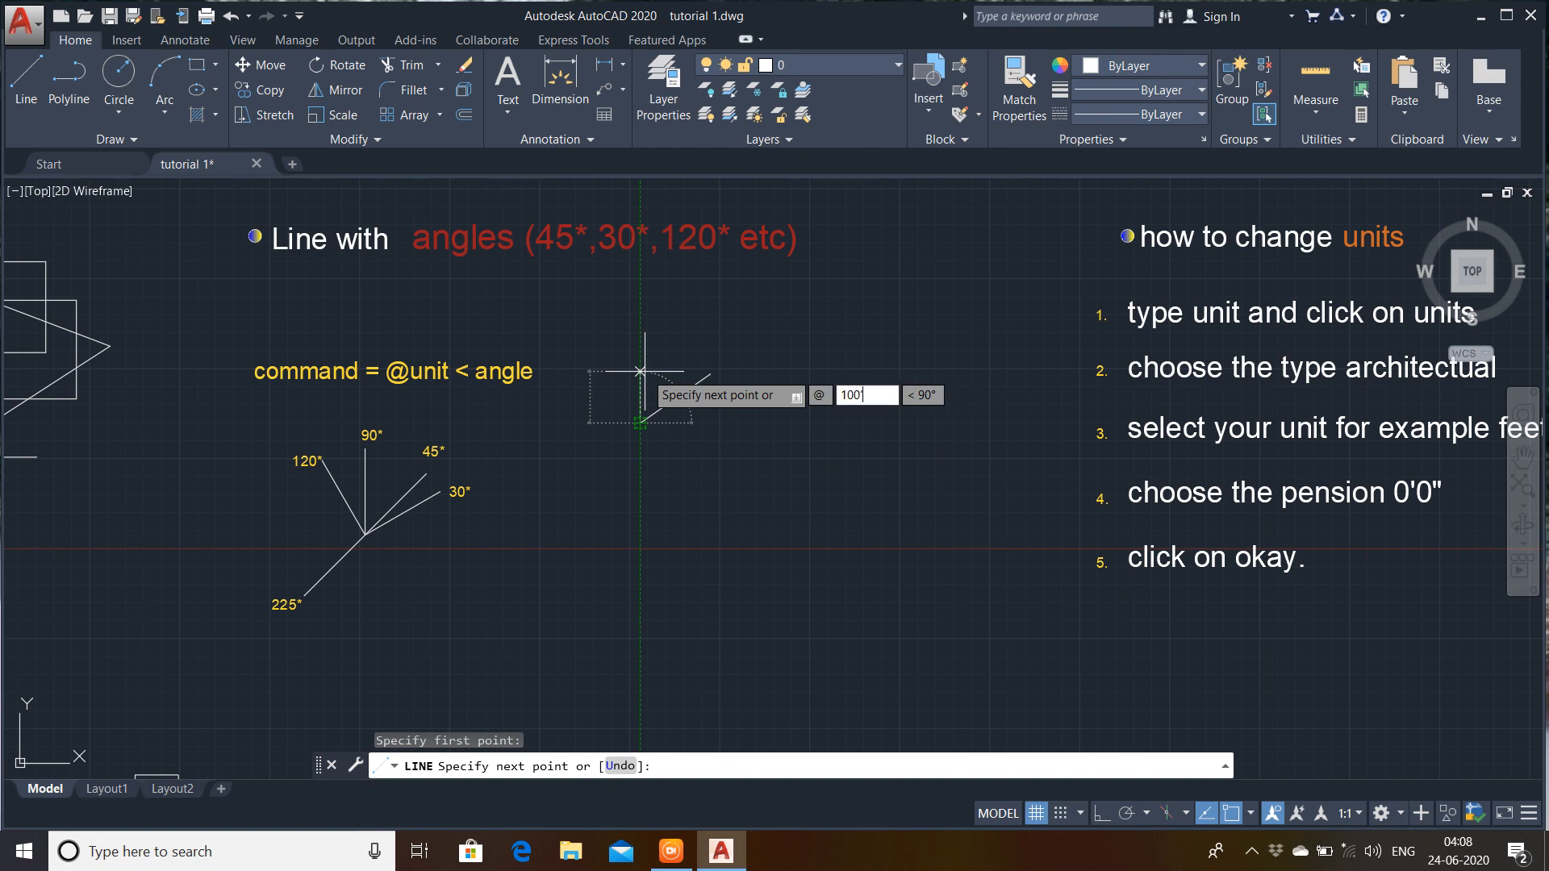
pyautogui.press('Tab')
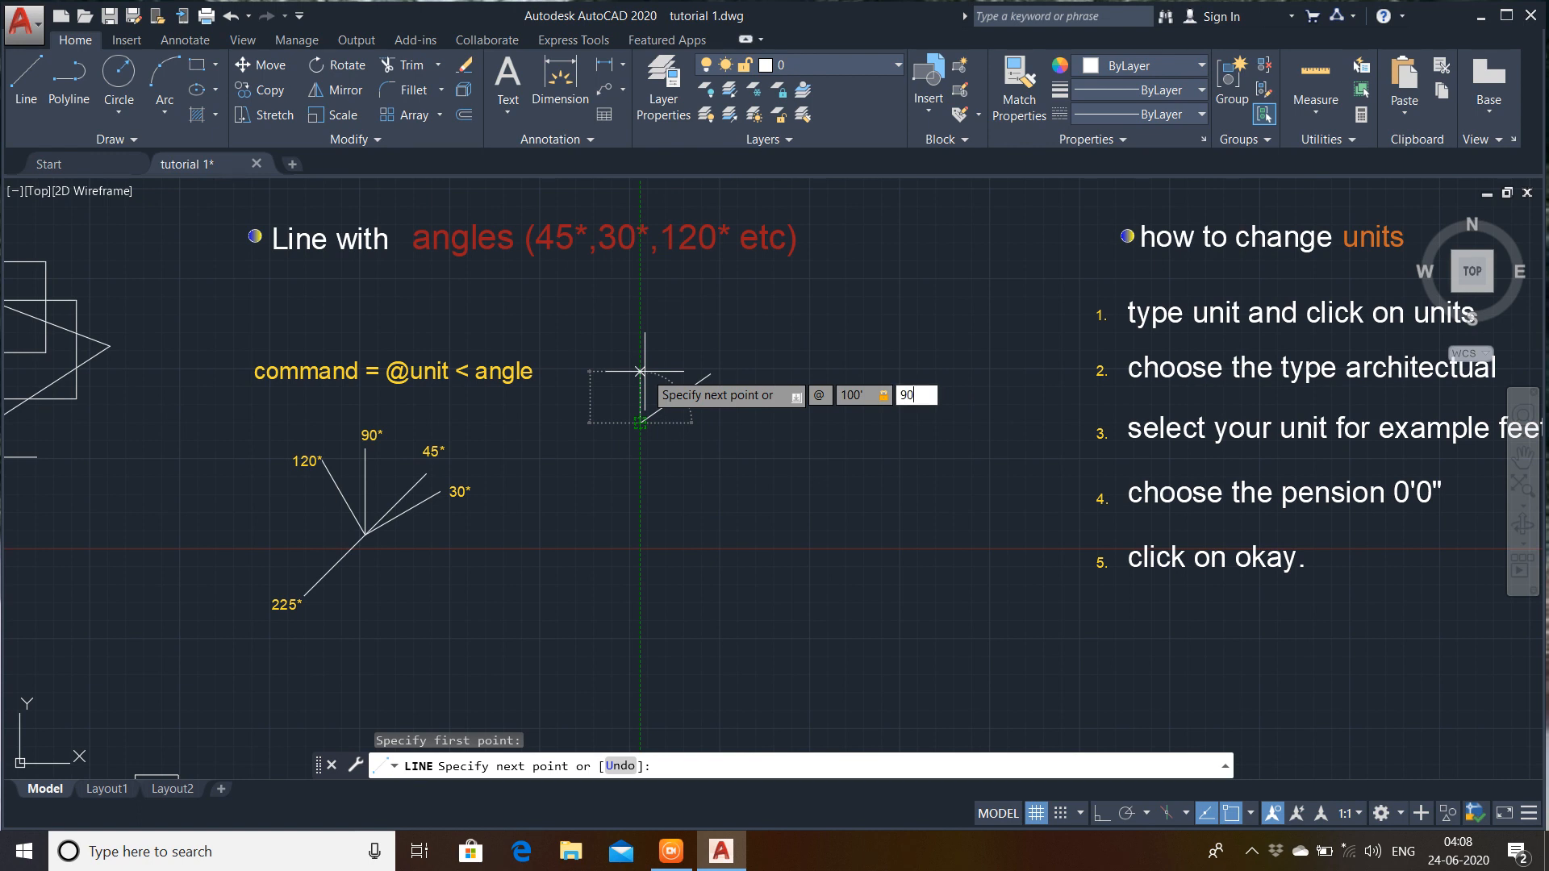
pyautogui.press('Return')
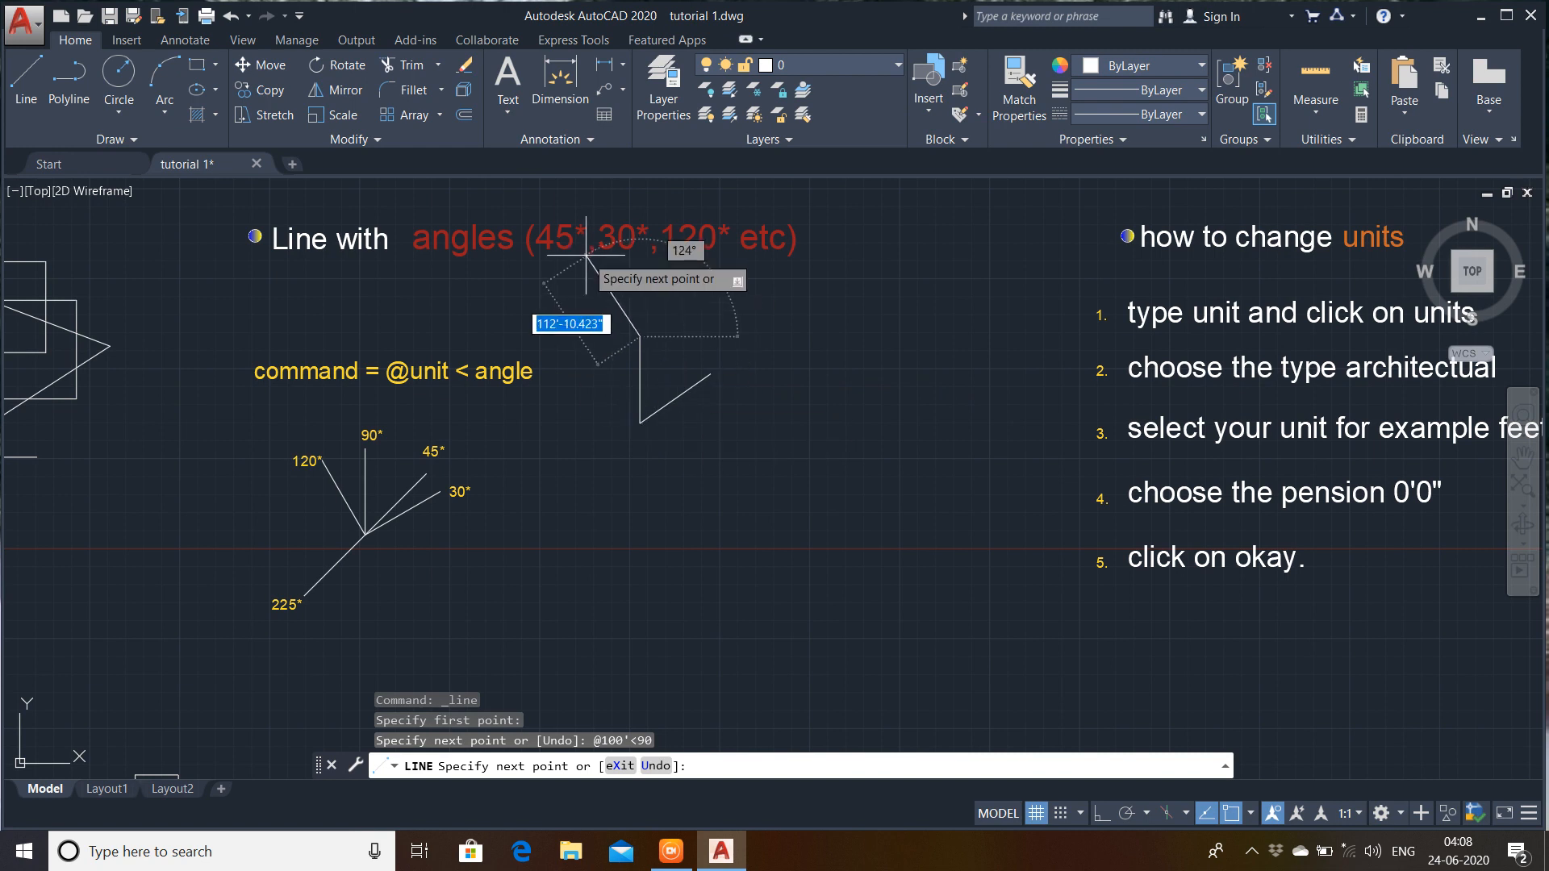
pyautogui.press('Escape')
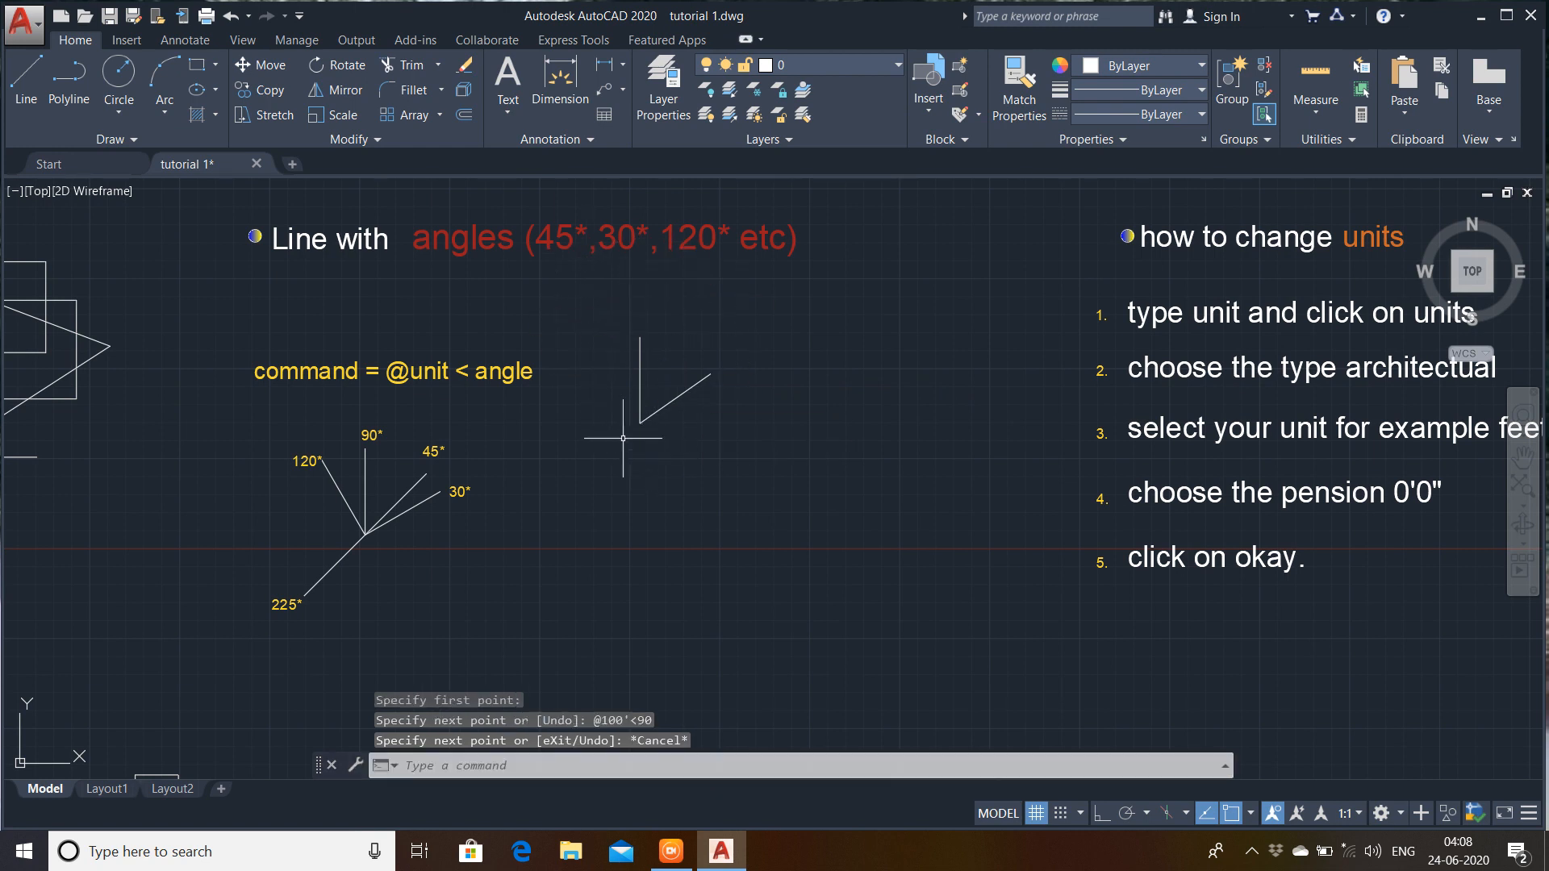
# - Draw a third line, 100' long at 180°, from the shared corner of the 35° and 90° lines
pyautogui.click(26, 80)
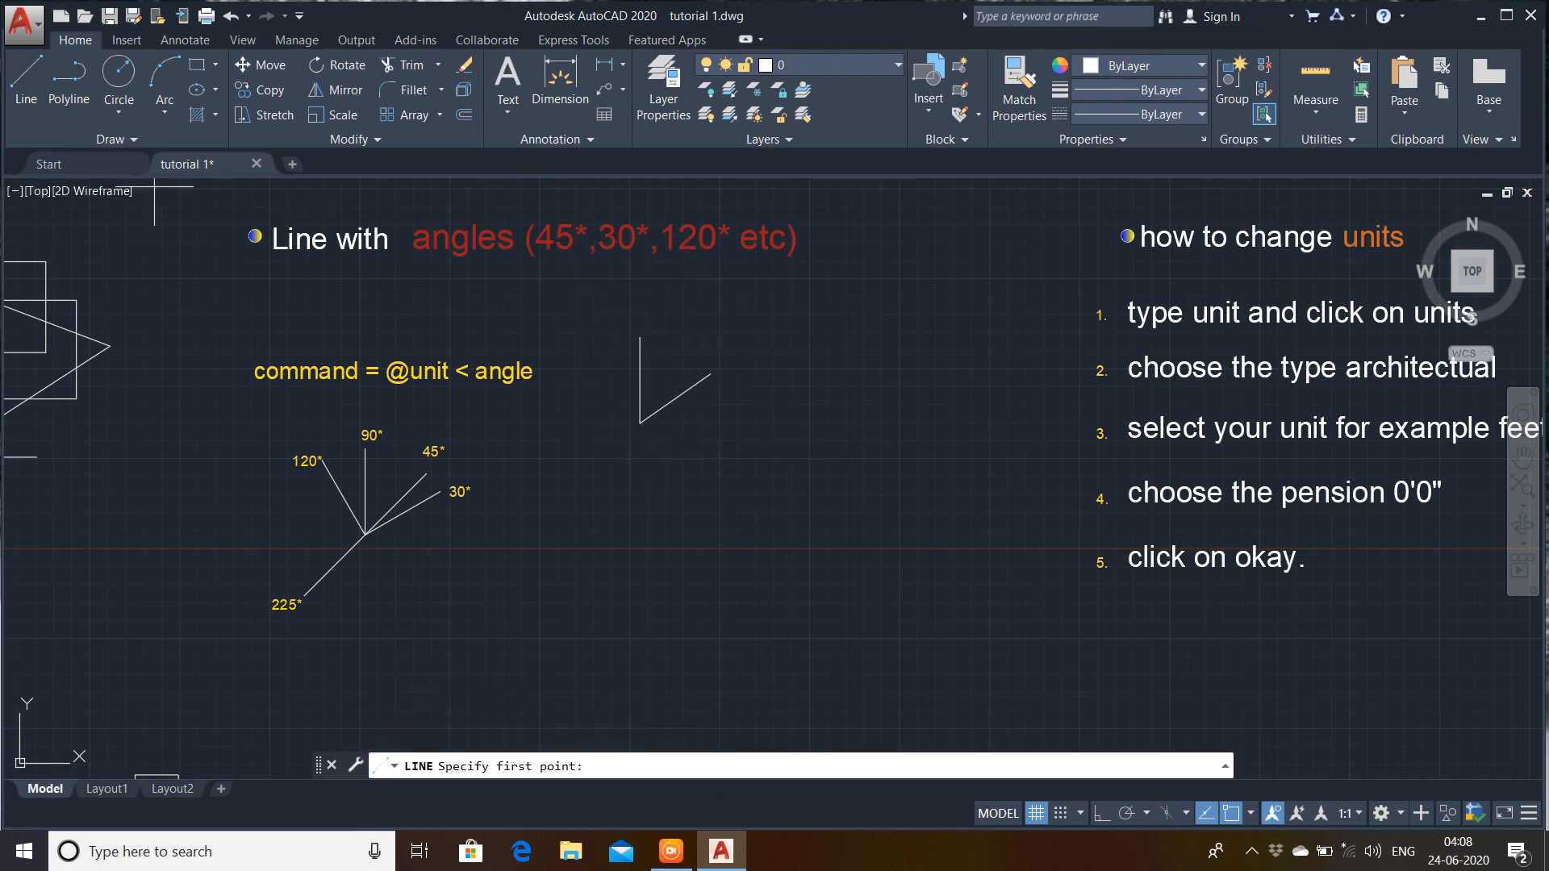
pyautogui.click(641, 422)
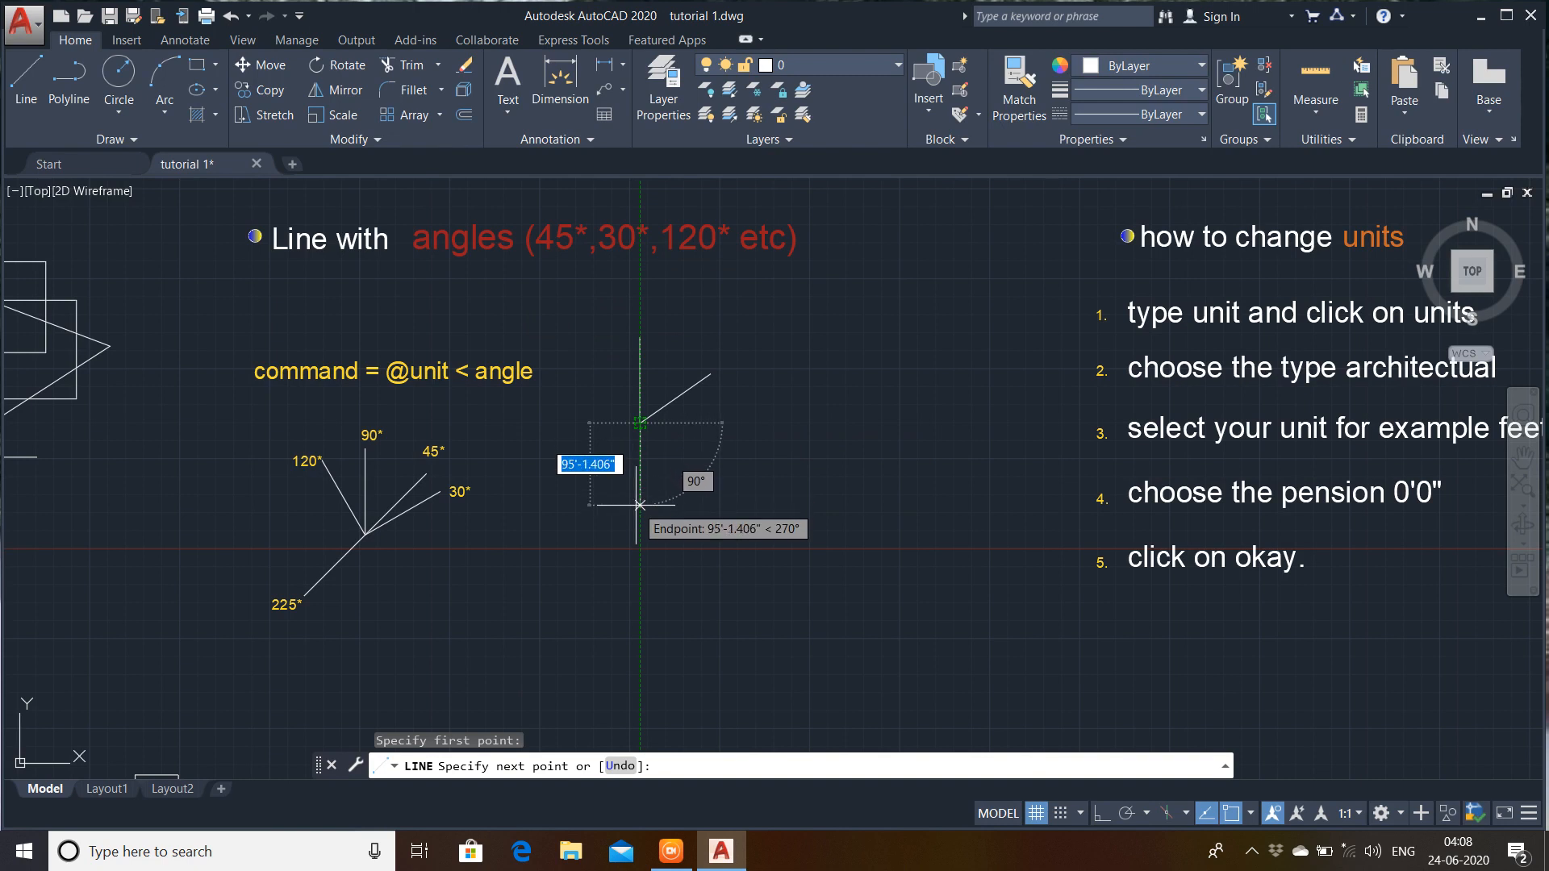
pyautogui.write('@')
pyautogui.write('1')
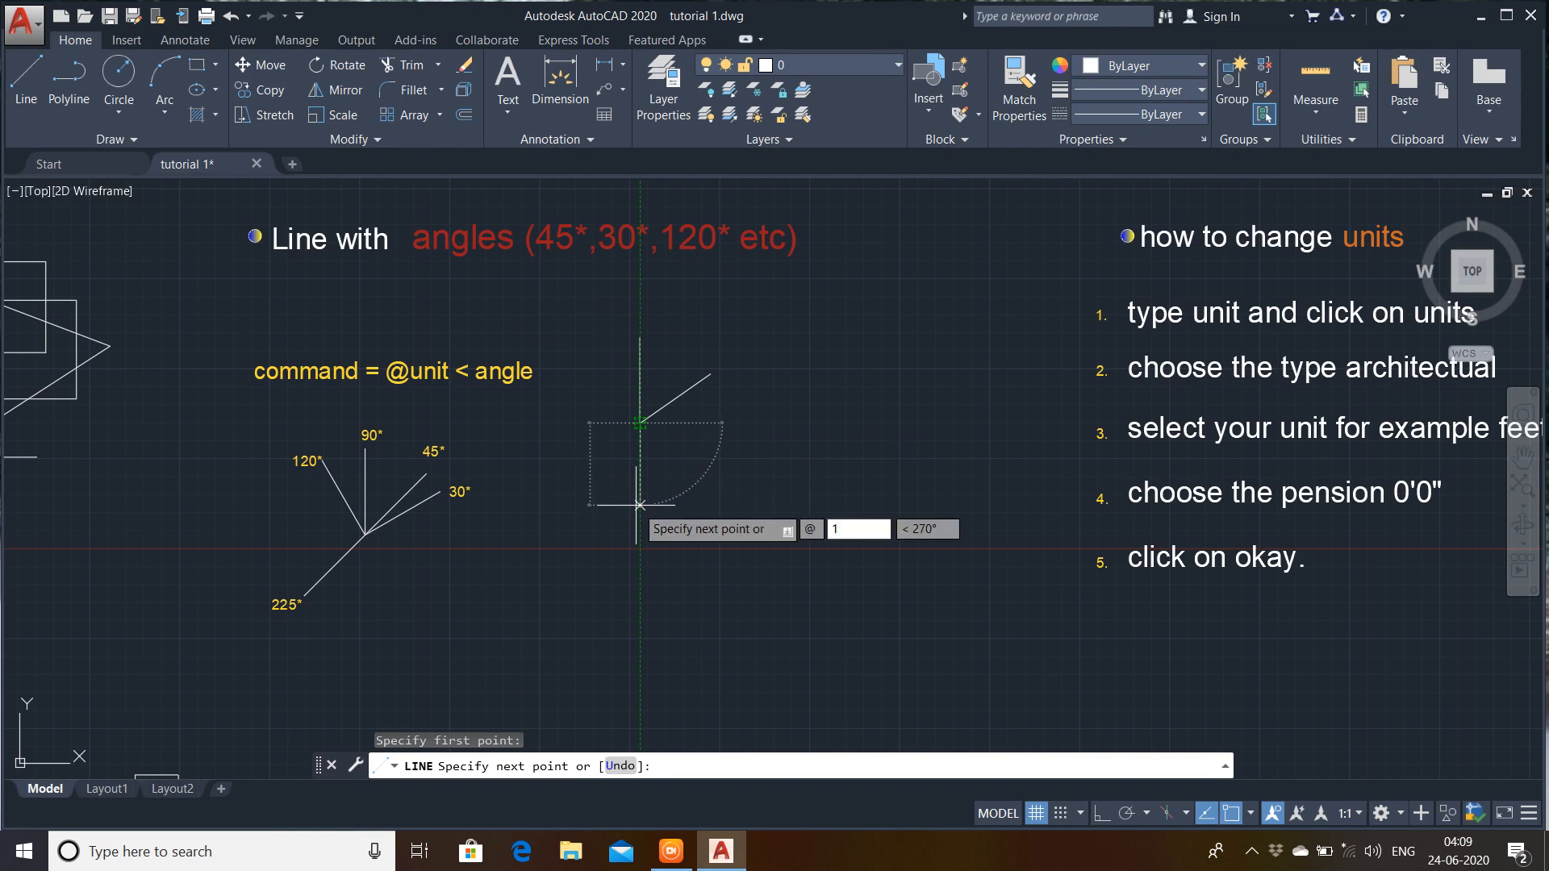
pyautogui.write('00')
pyautogui.press('Tab')
pyautogui.write('1')
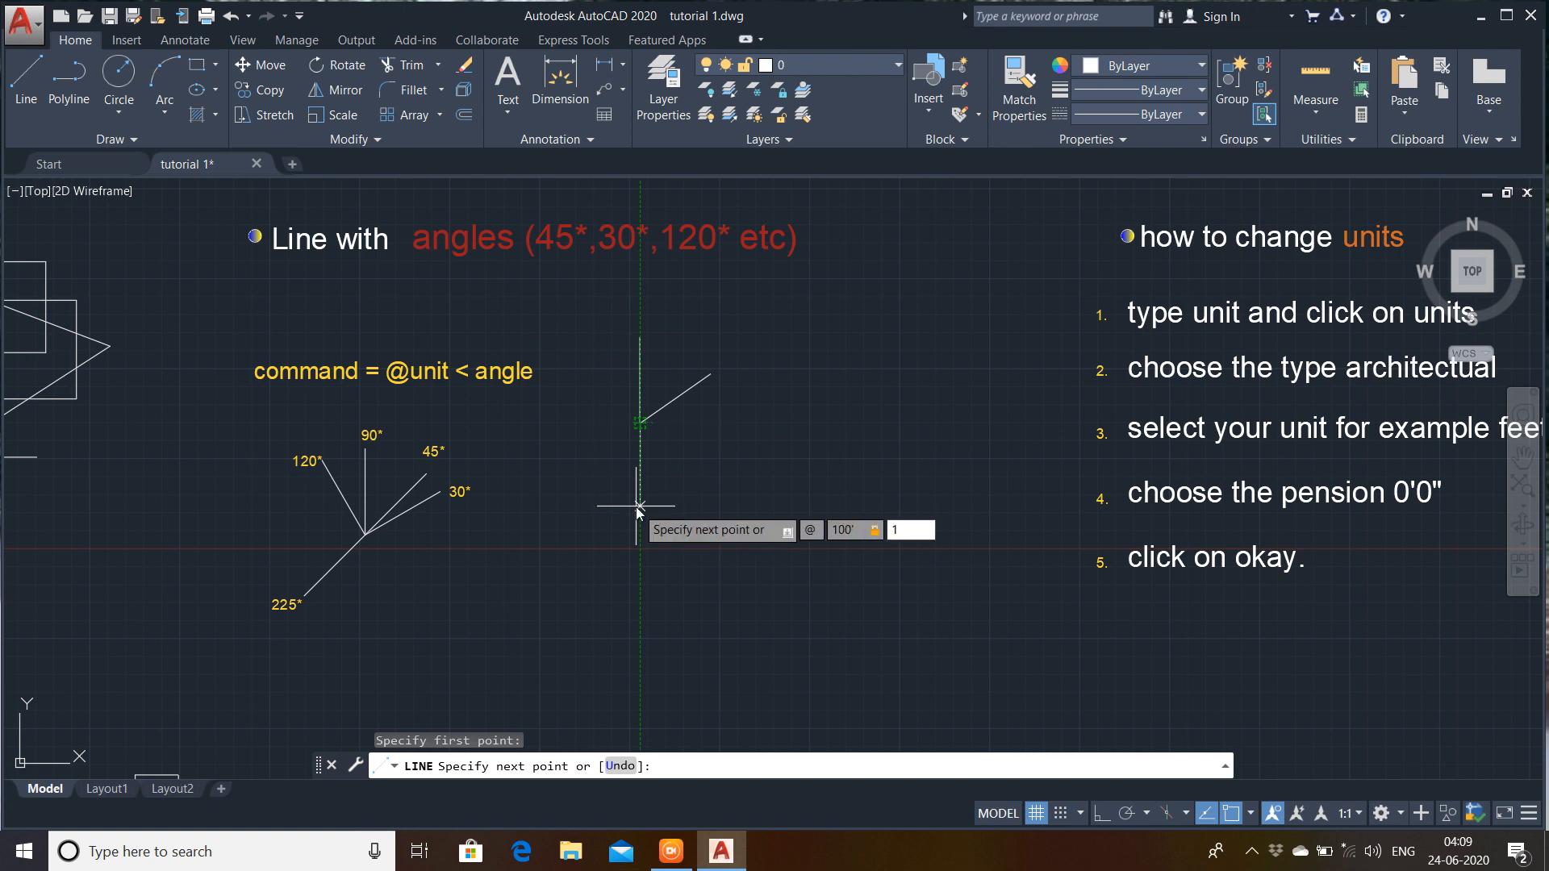
pyautogui.write('80')
pyautogui.press('Return')
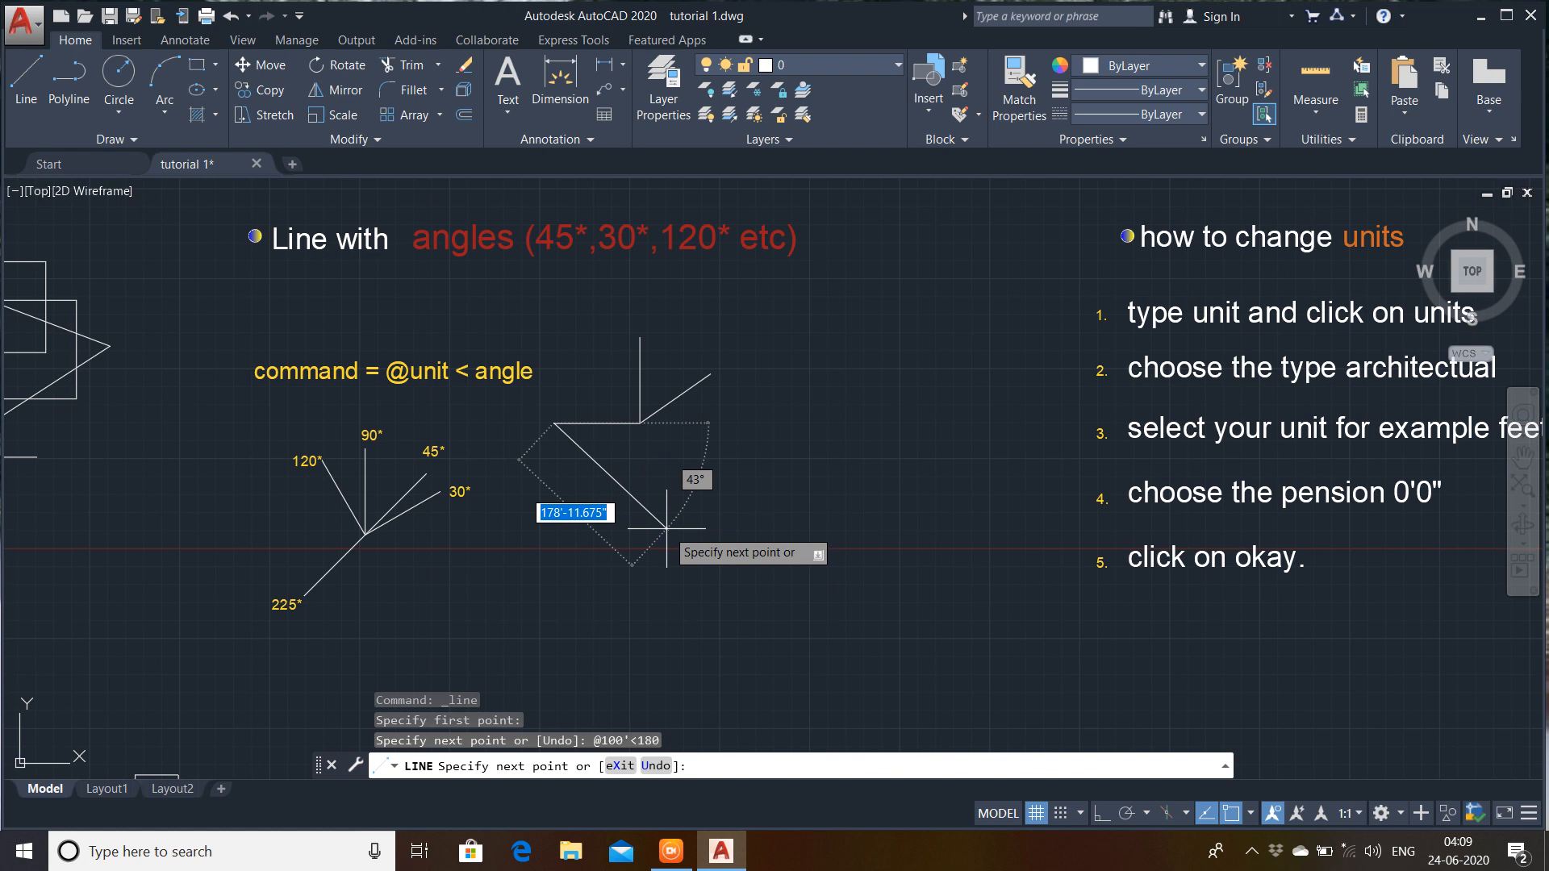
pyautogui.press('Escape')
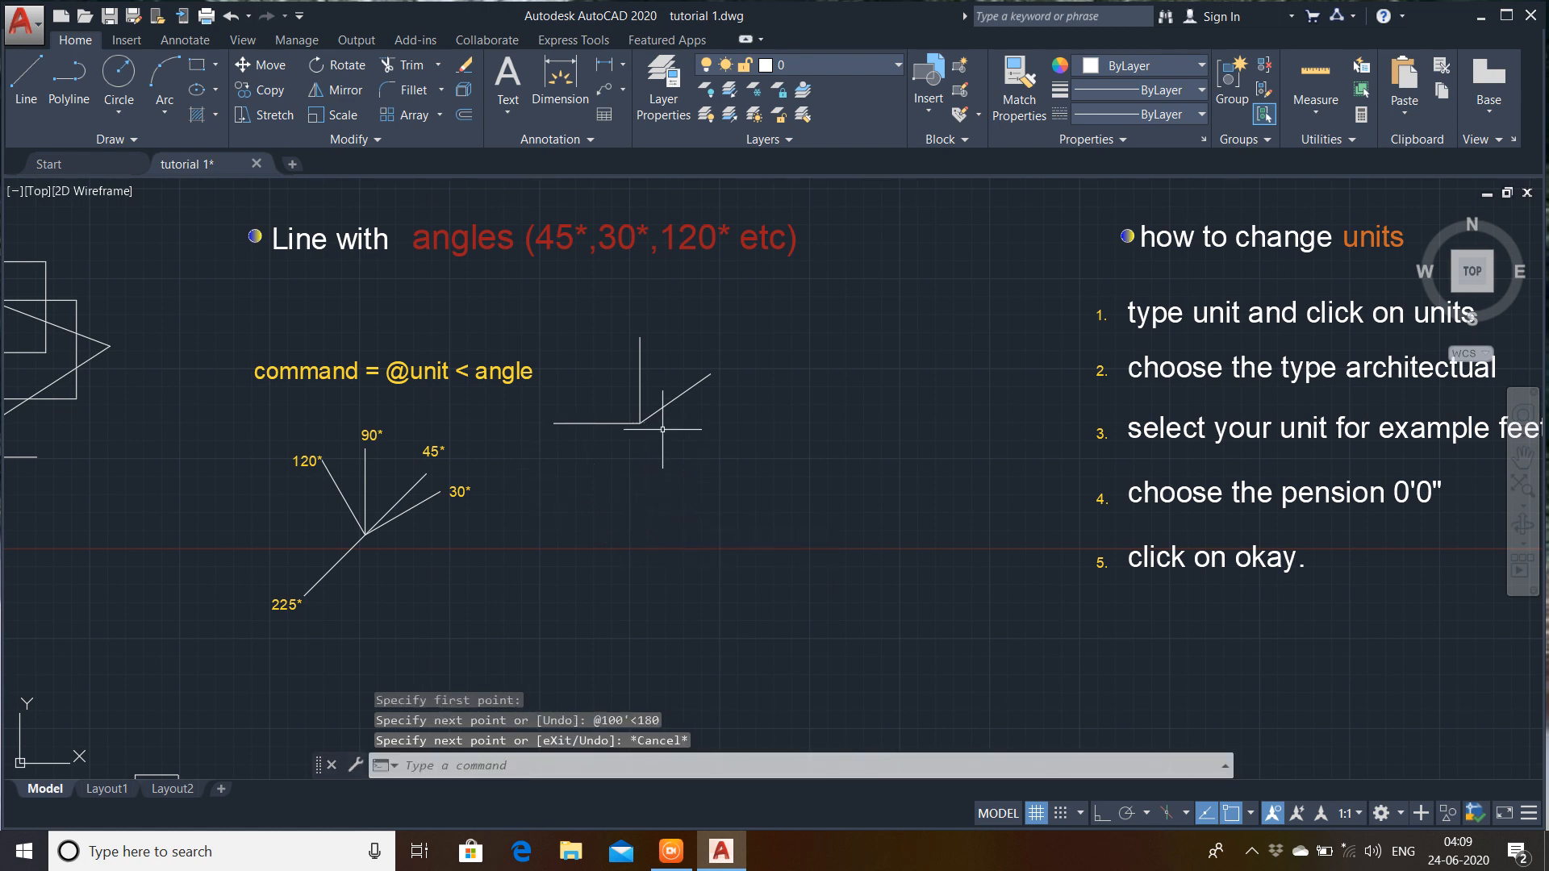
# - Go to the how to change units section, open the Drawing Units settings and set the length type to Architectural
pyautogui.moveTo(697, 442); pyautogui.dragTo(595, 543, button='middle')
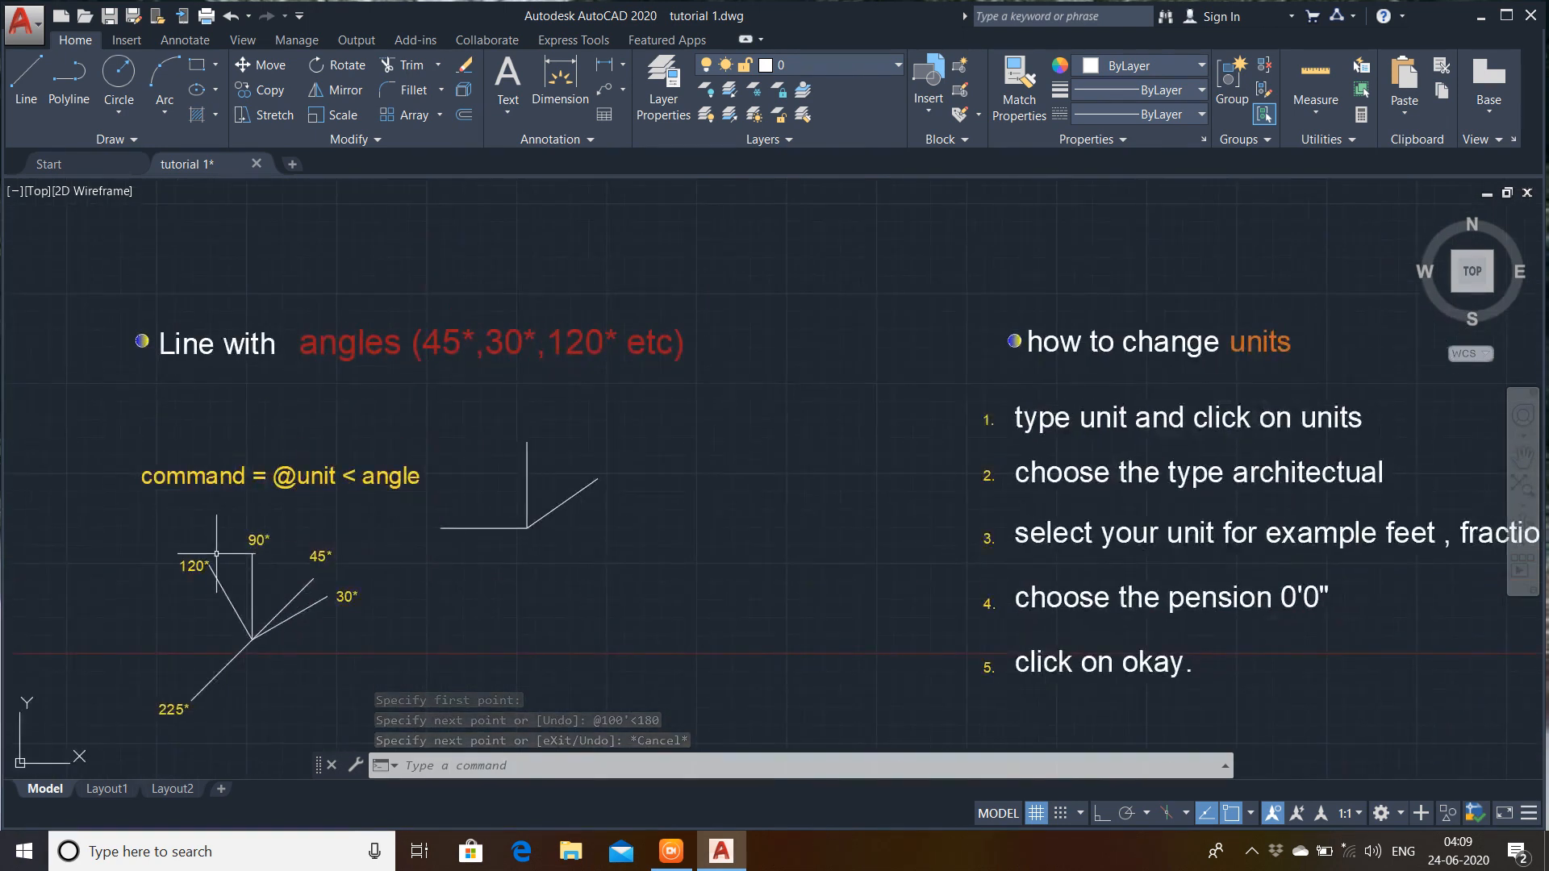
pyautogui.moveTo(753, 511)
pyautogui.mouseDown(button='middle')
pyautogui.moveTo(336, 401)
pyautogui.moveTo(286, 413)
pyautogui.mouseUp(button='middle')
pyautogui.moveTo(710, 452); pyautogui.dragTo(491, 519, button='middle')
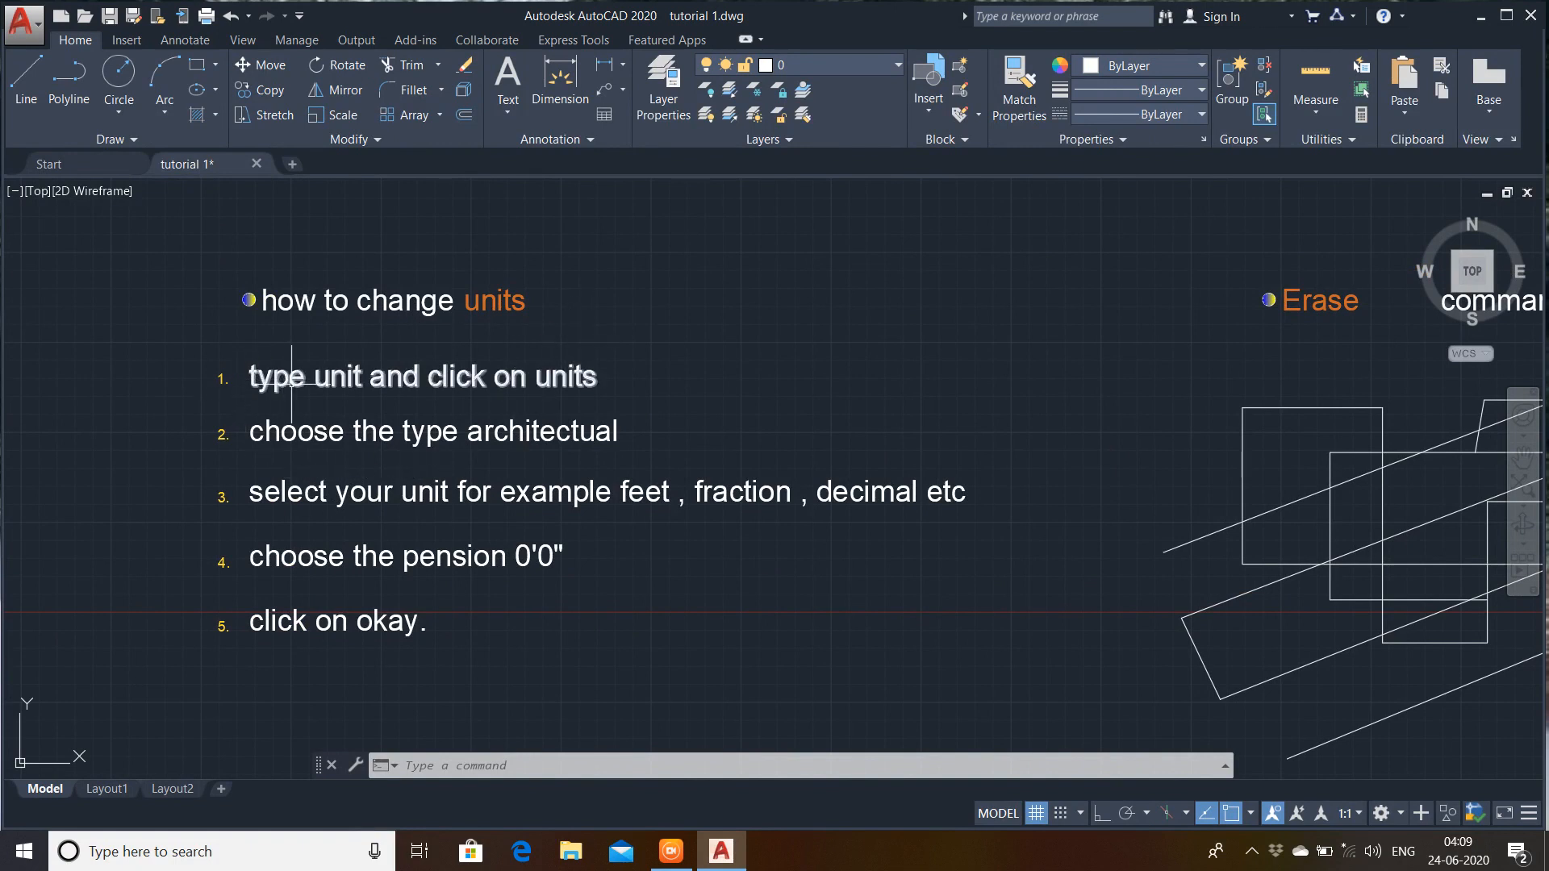
pyautogui.moveTo(649, 486)
pyautogui.mouseDown(button='middle')
pyautogui.moveTo(532, 474)
pyautogui.moveTo(692, 384)
pyautogui.mouseUp(button='middle')
pyautogui.scroll(-1, 589, 474)
pyautogui.scroll(2, 543, 384)
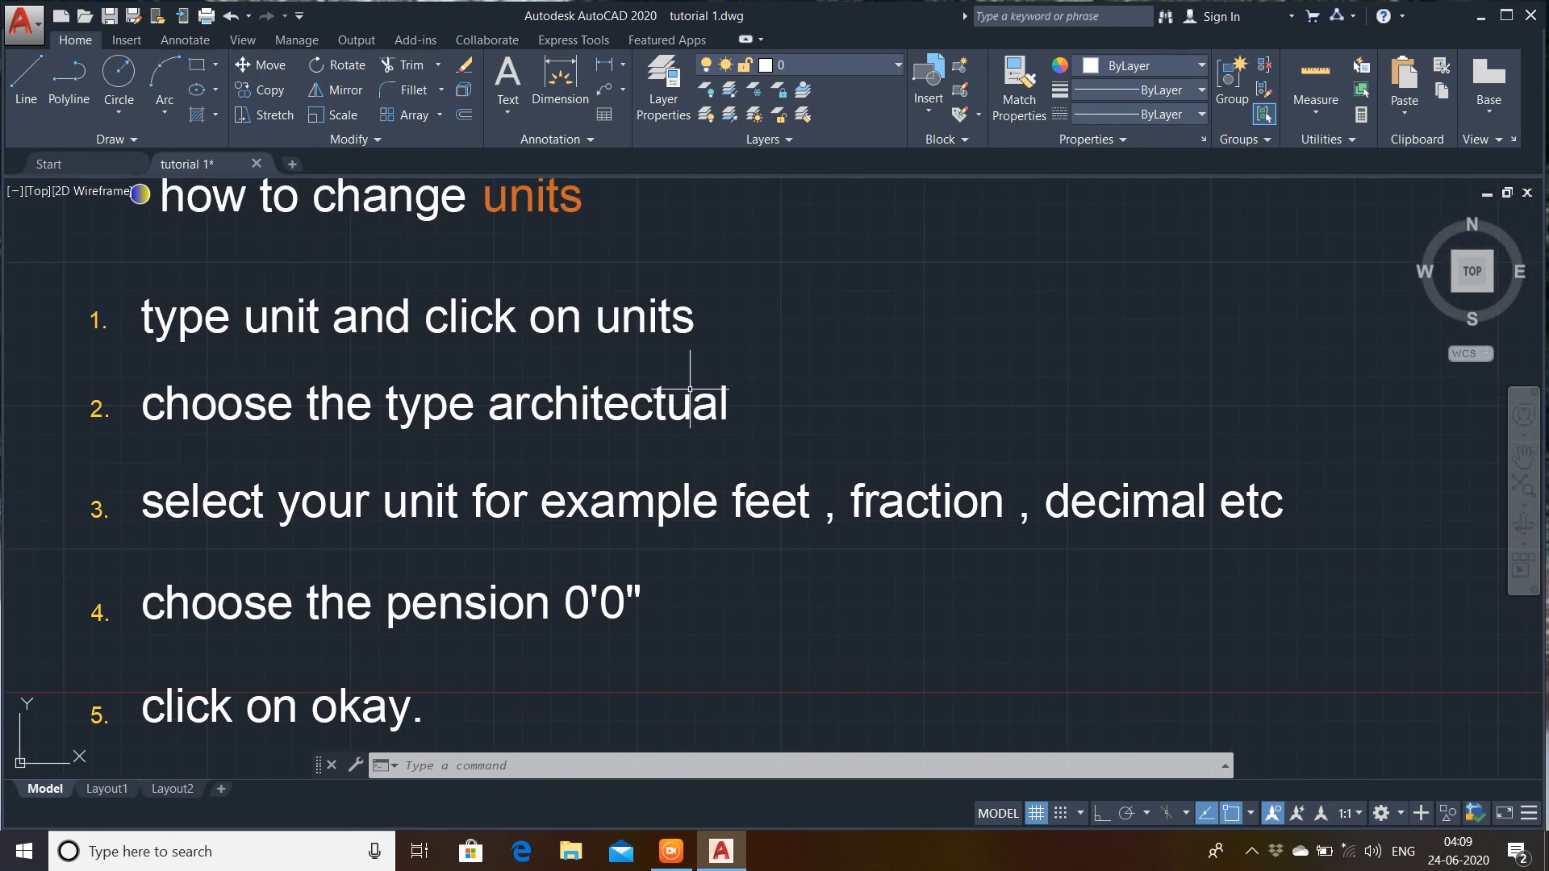
pyautogui.write('uni')
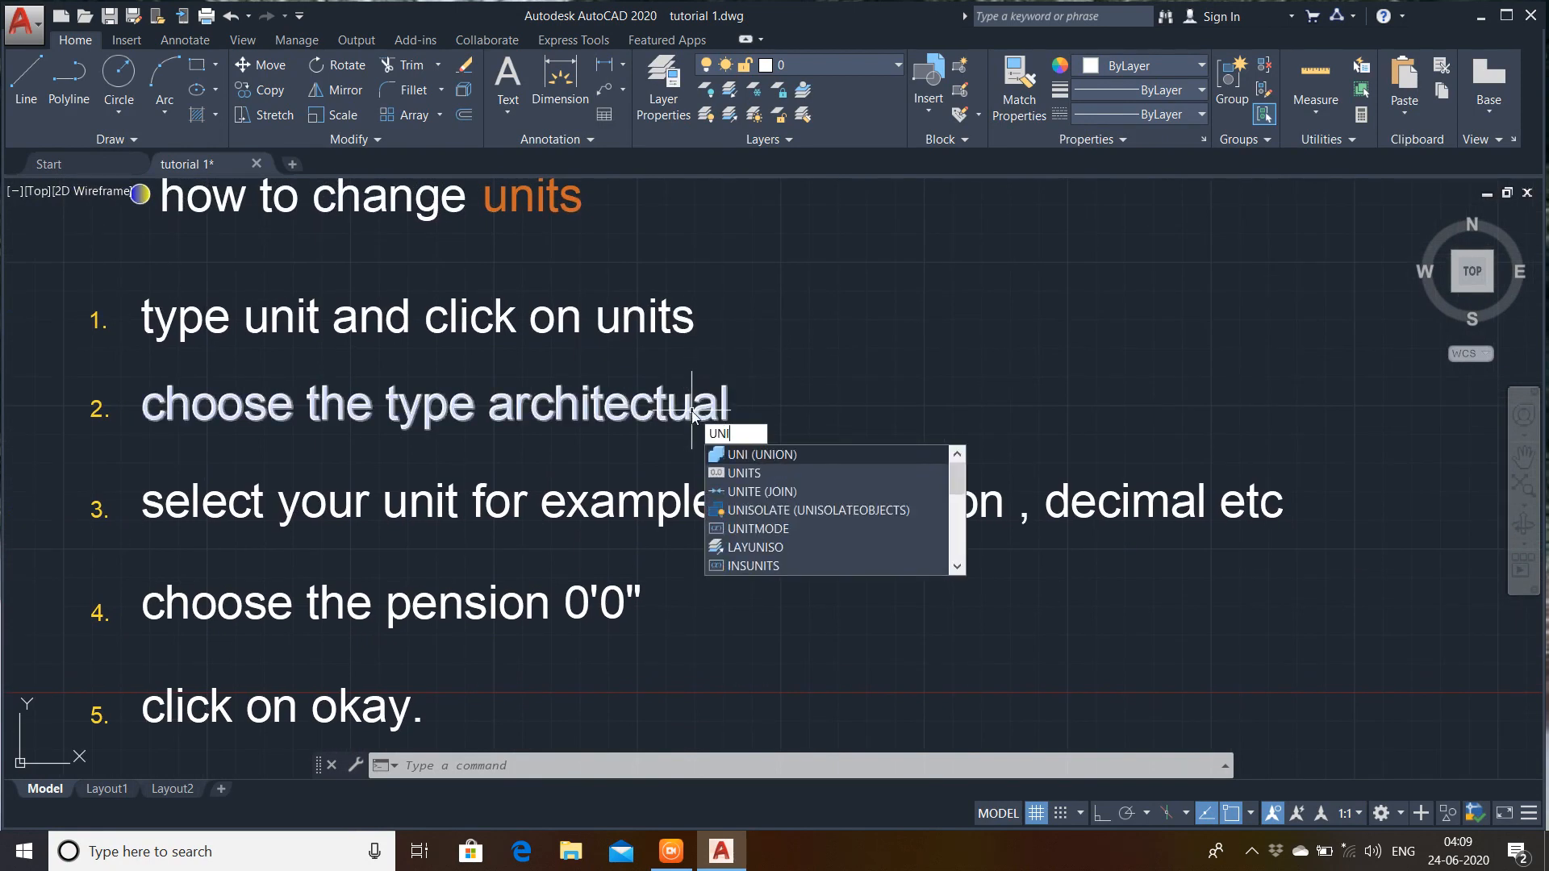
pyautogui.click(767, 473)
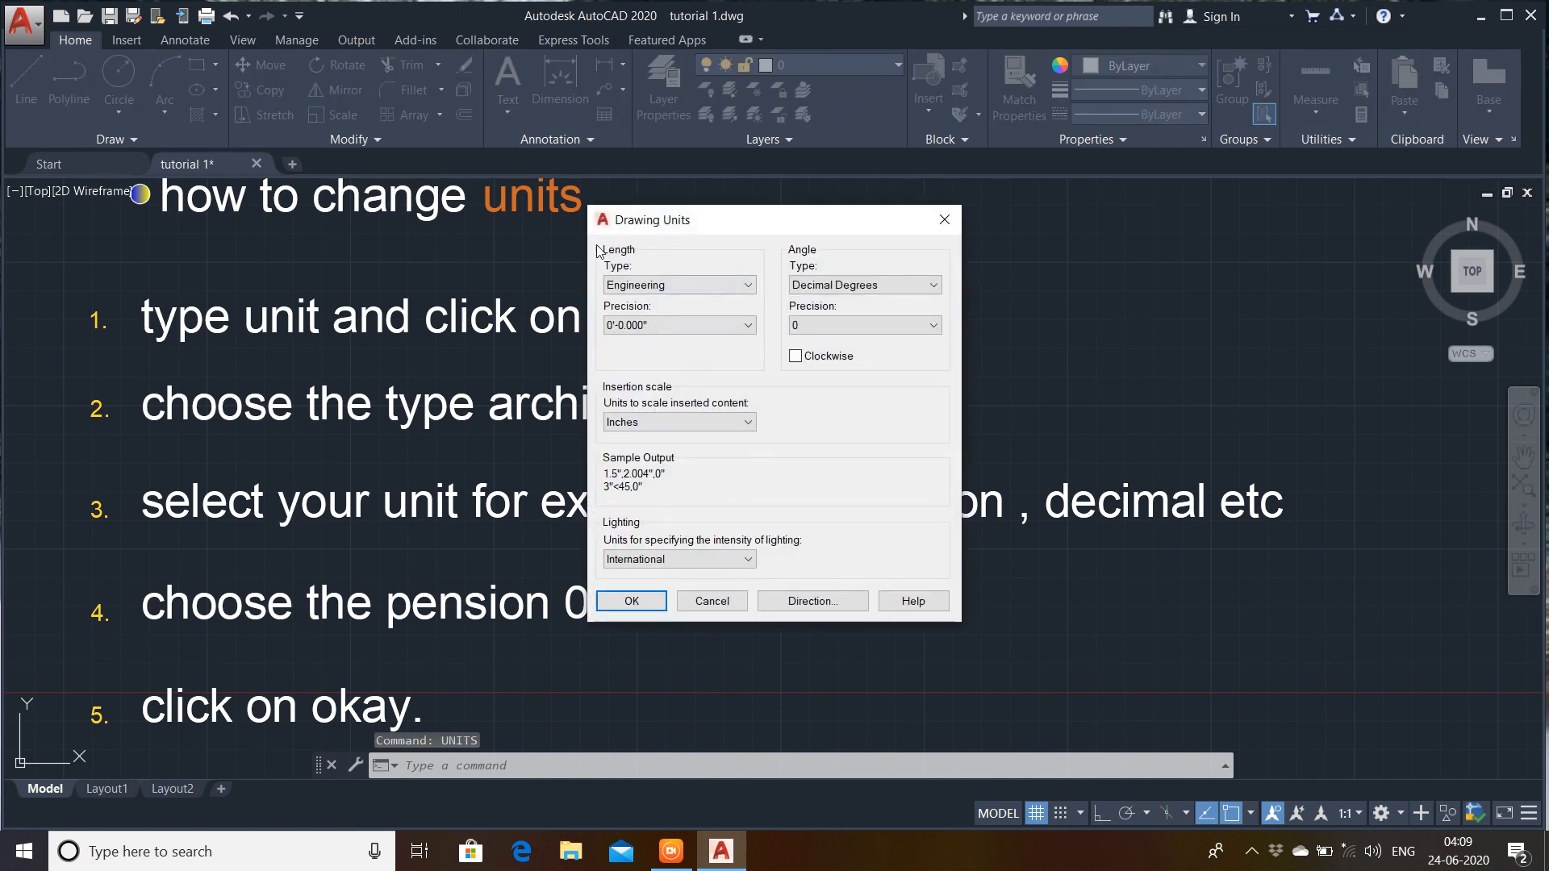
pyautogui.click(731, 287)
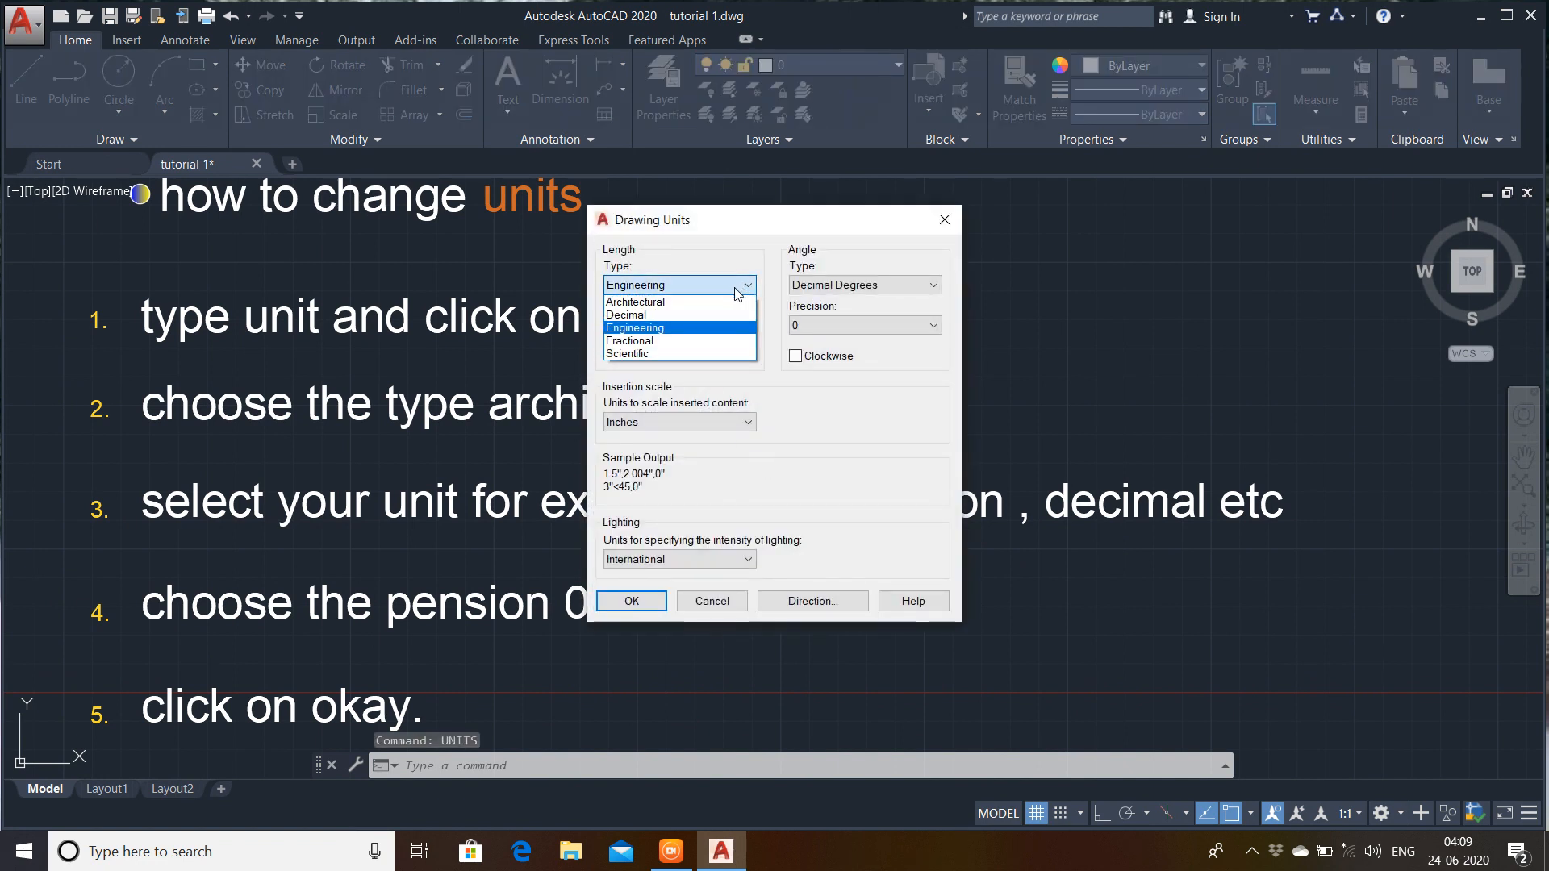
pyautogui.click(662, 303)
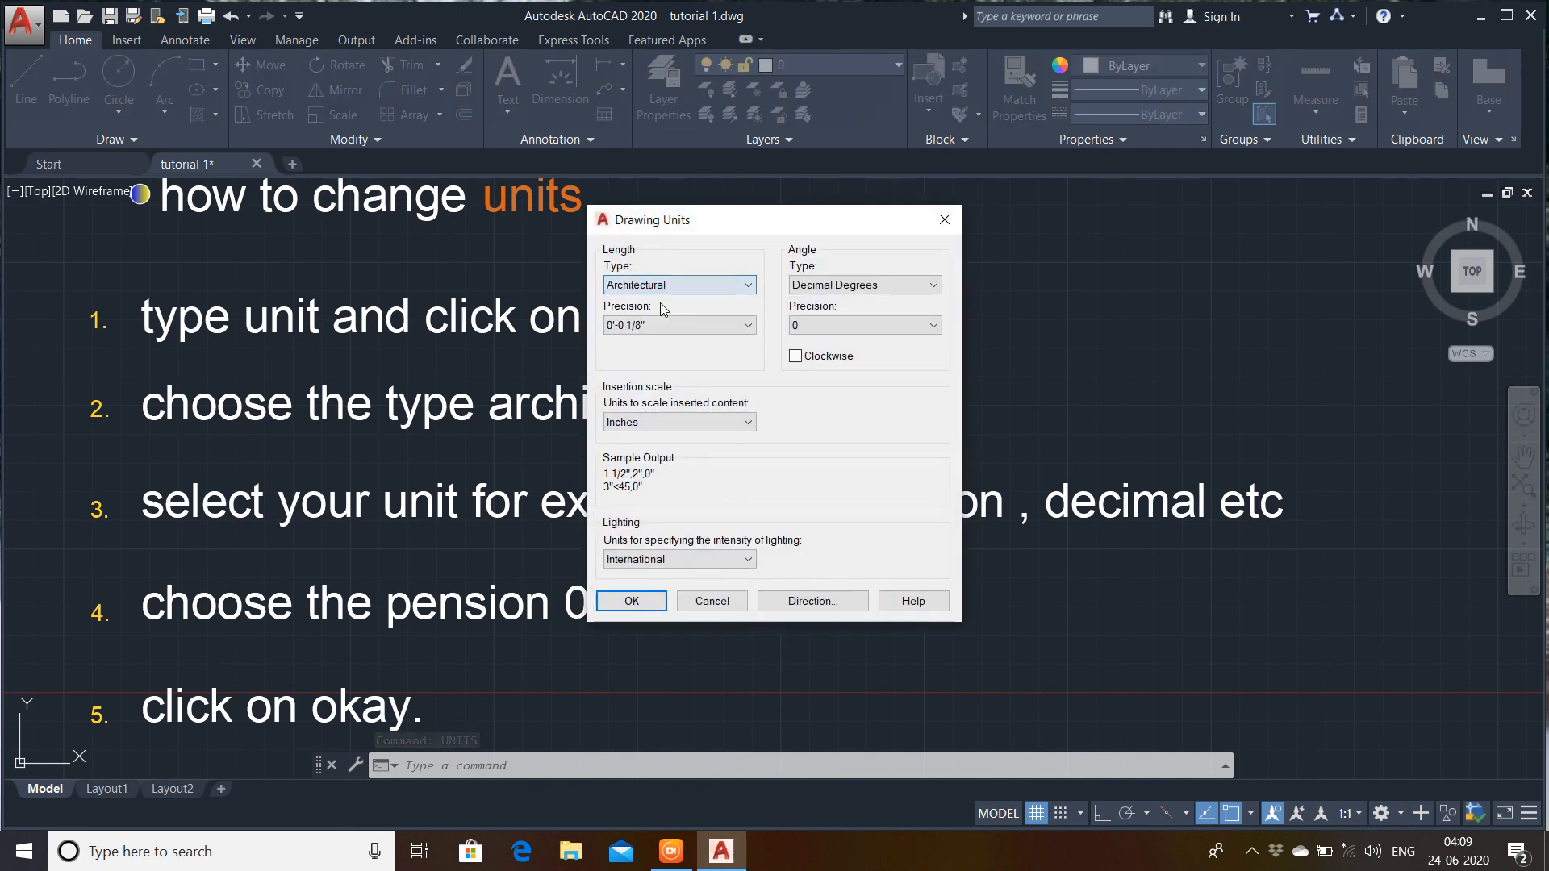
pyautogui.click(747, 285)
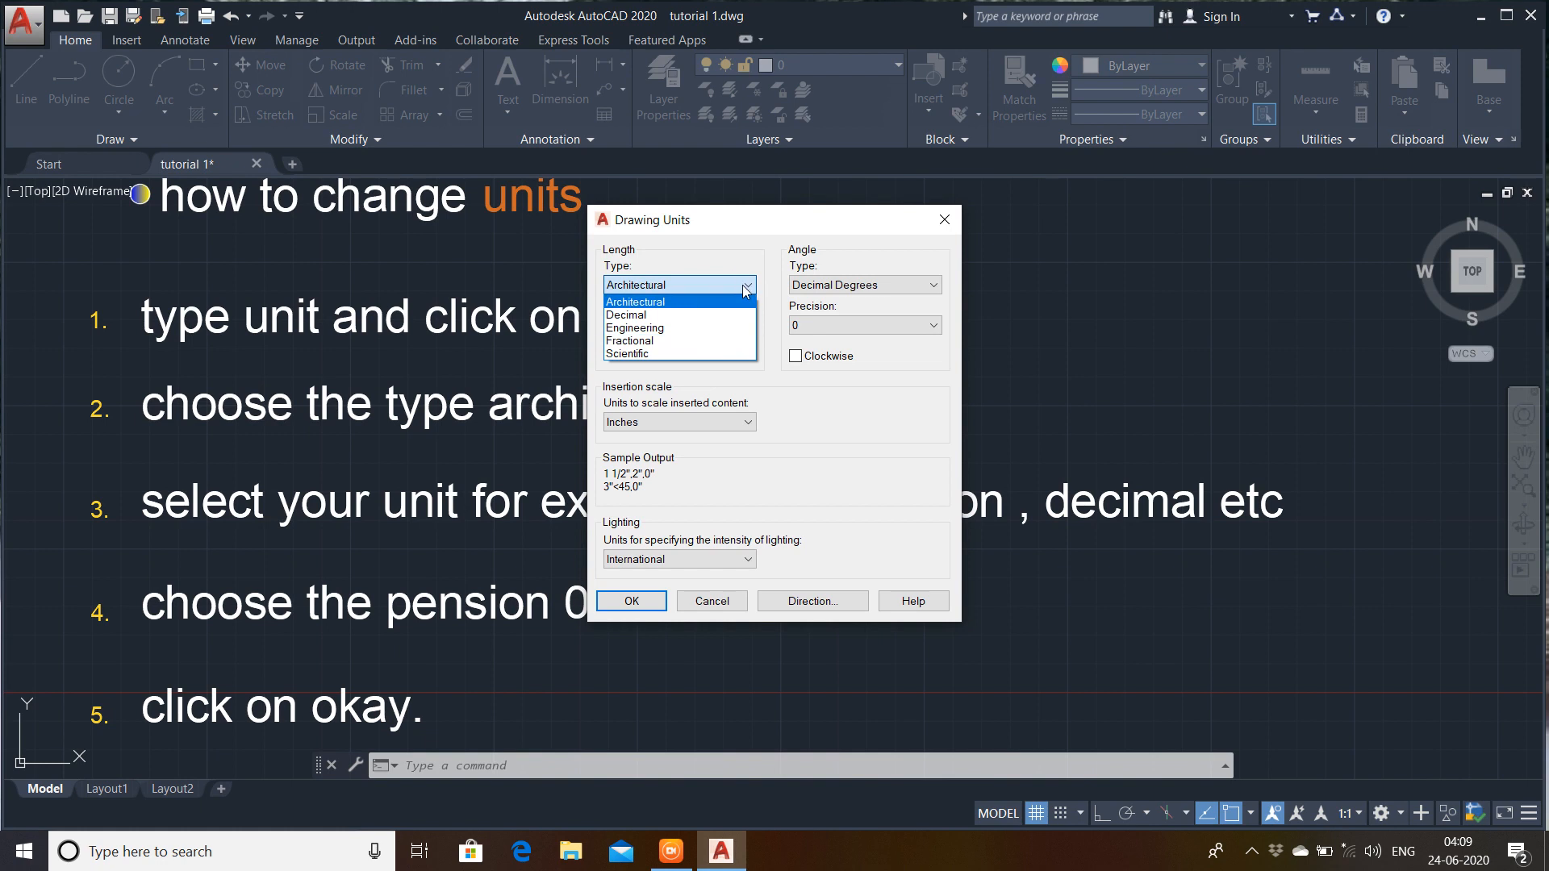
pyautogui.click(745, 289)
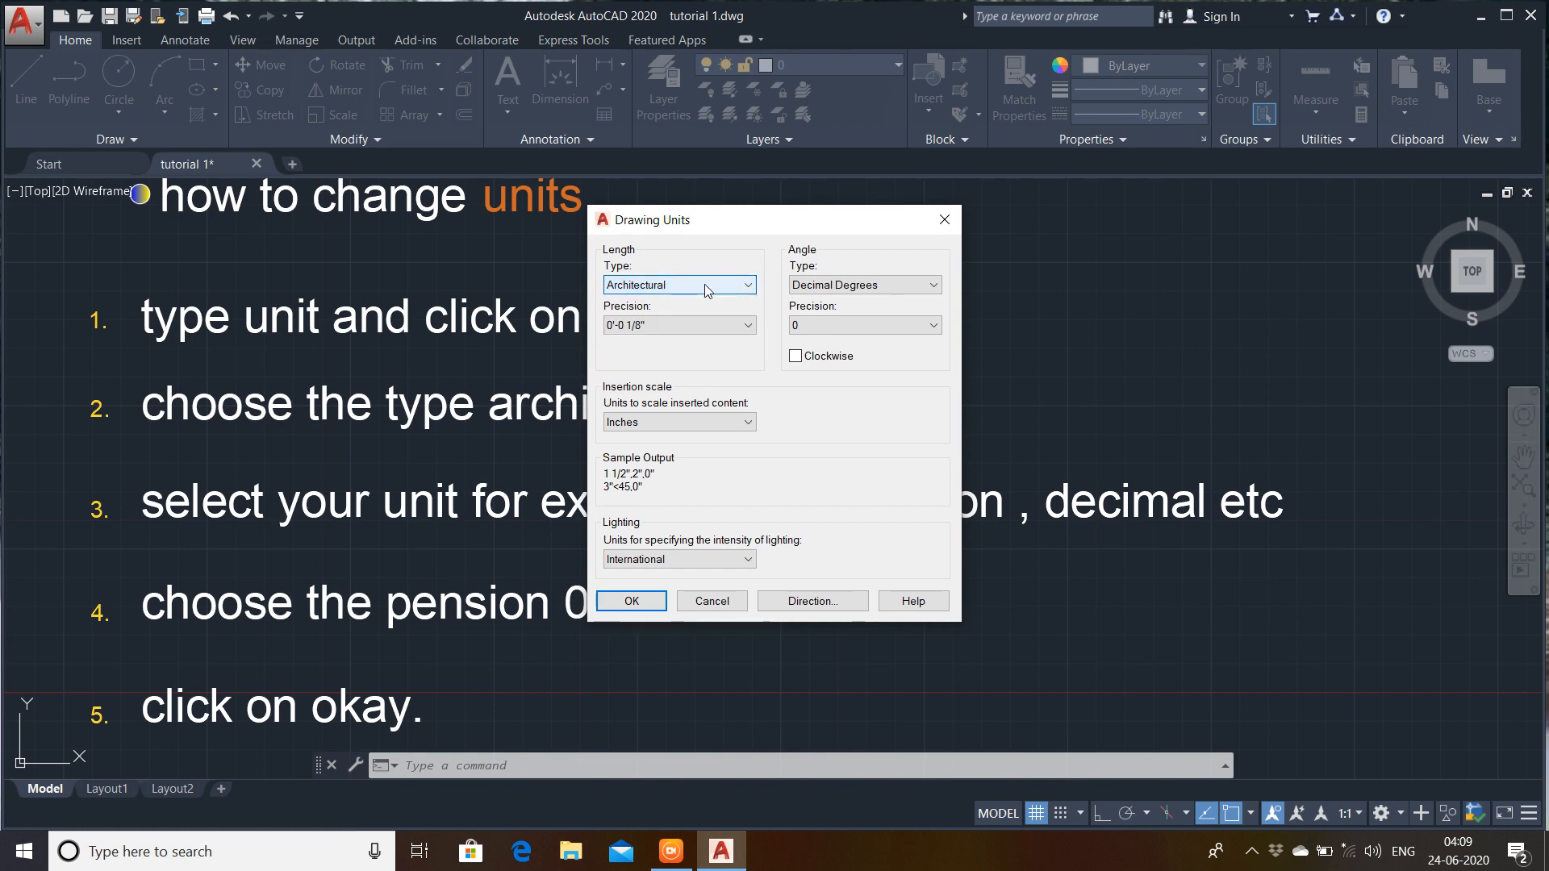
# - Set the length precision to 0'-0", keep Inches as the insertion scale, and apply the drawing units
pyautogui.click(750, 326)
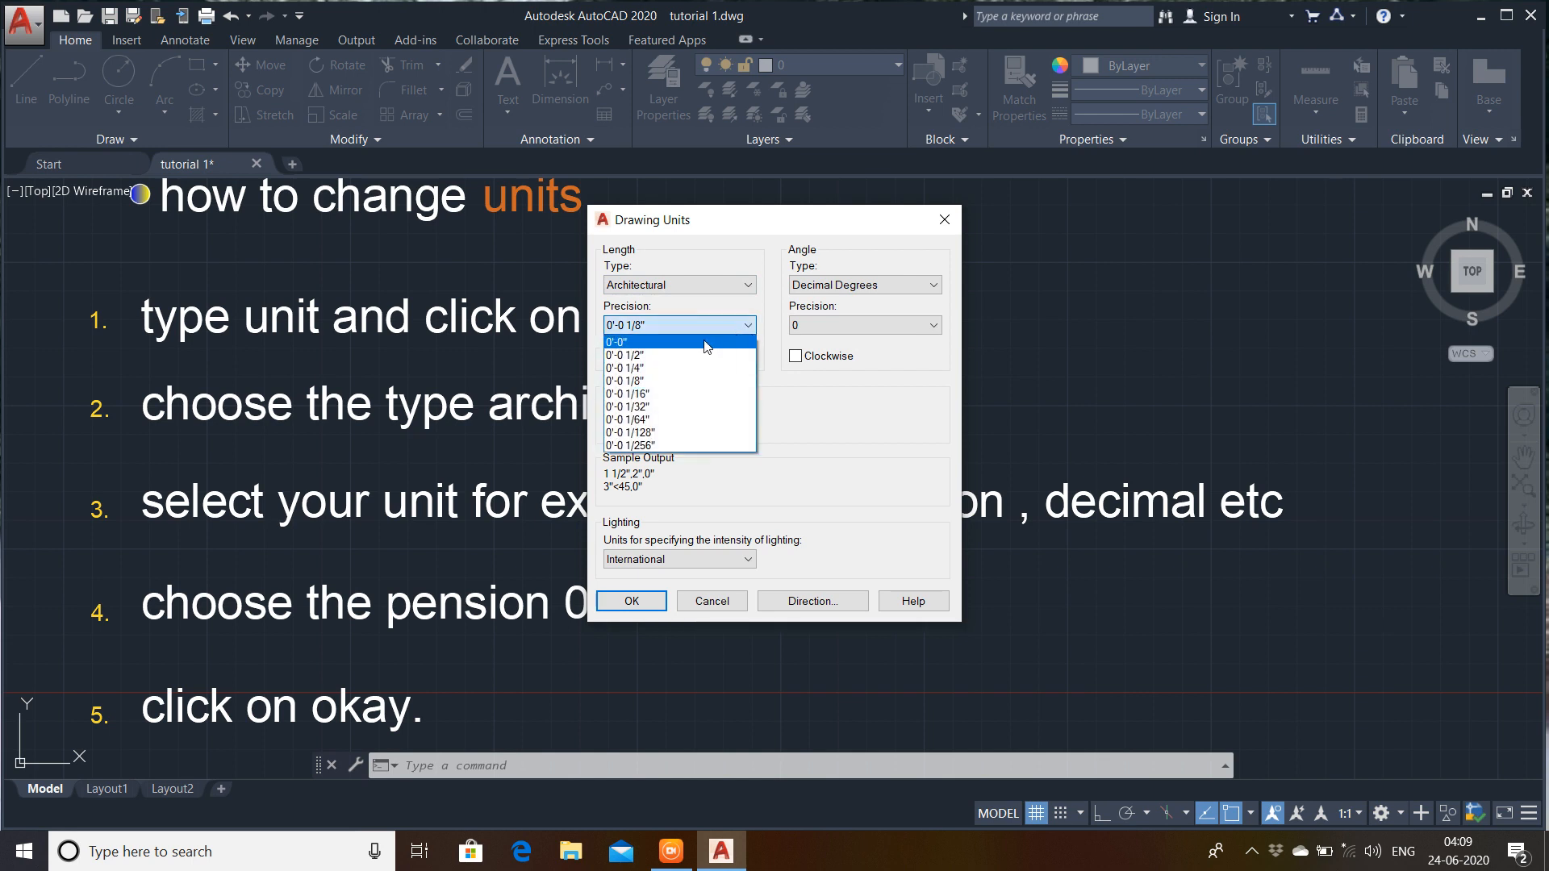
pyautogui.click(707, 345)
pyautogui.click(739, 423)
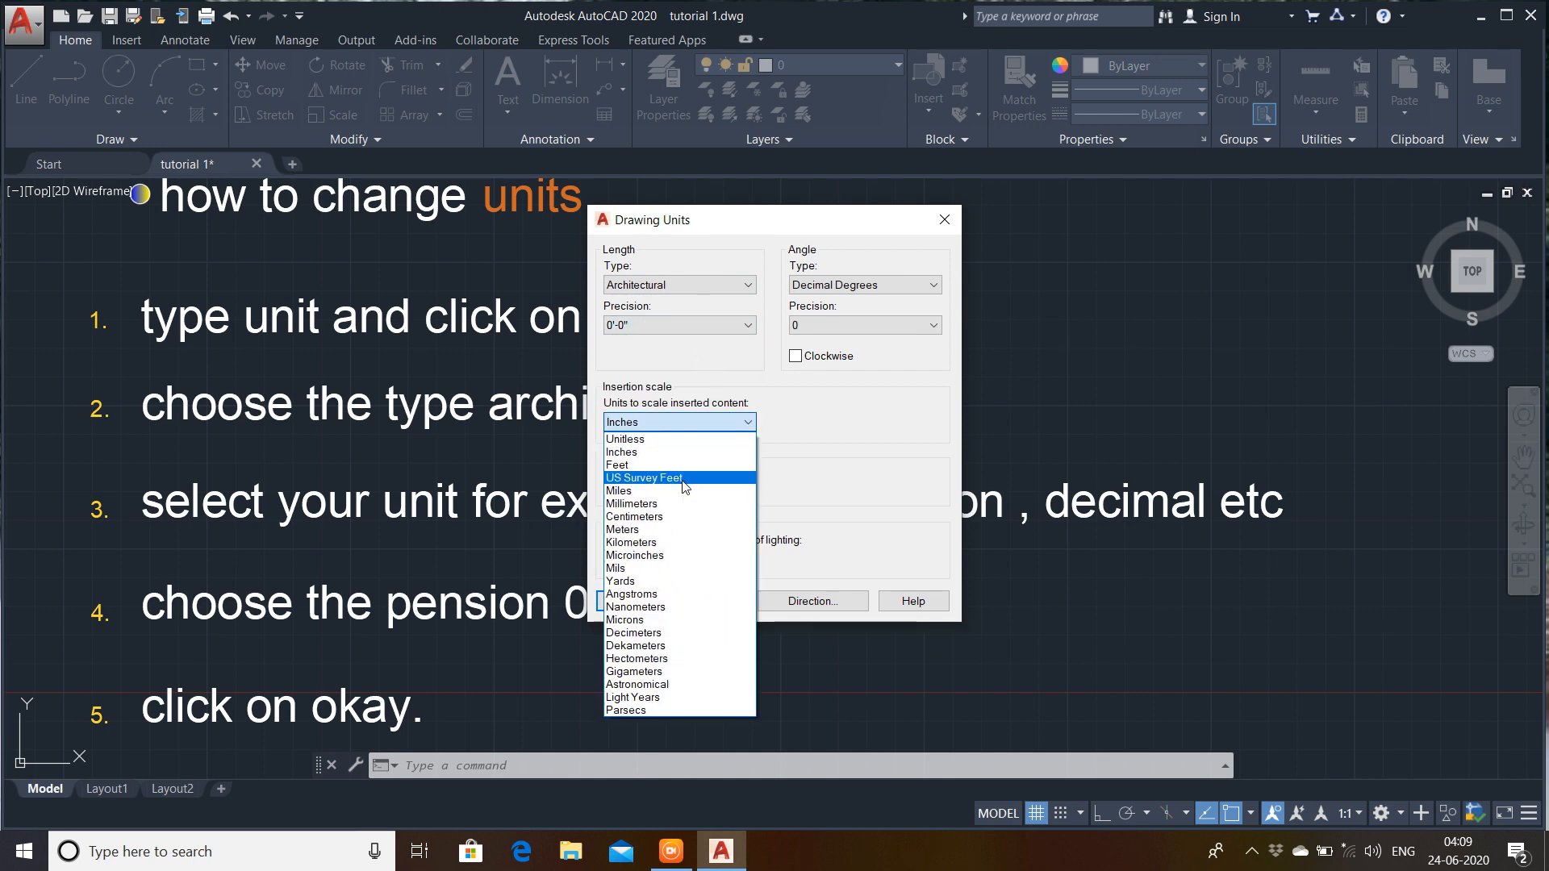
pyautogui.click(676, 452)
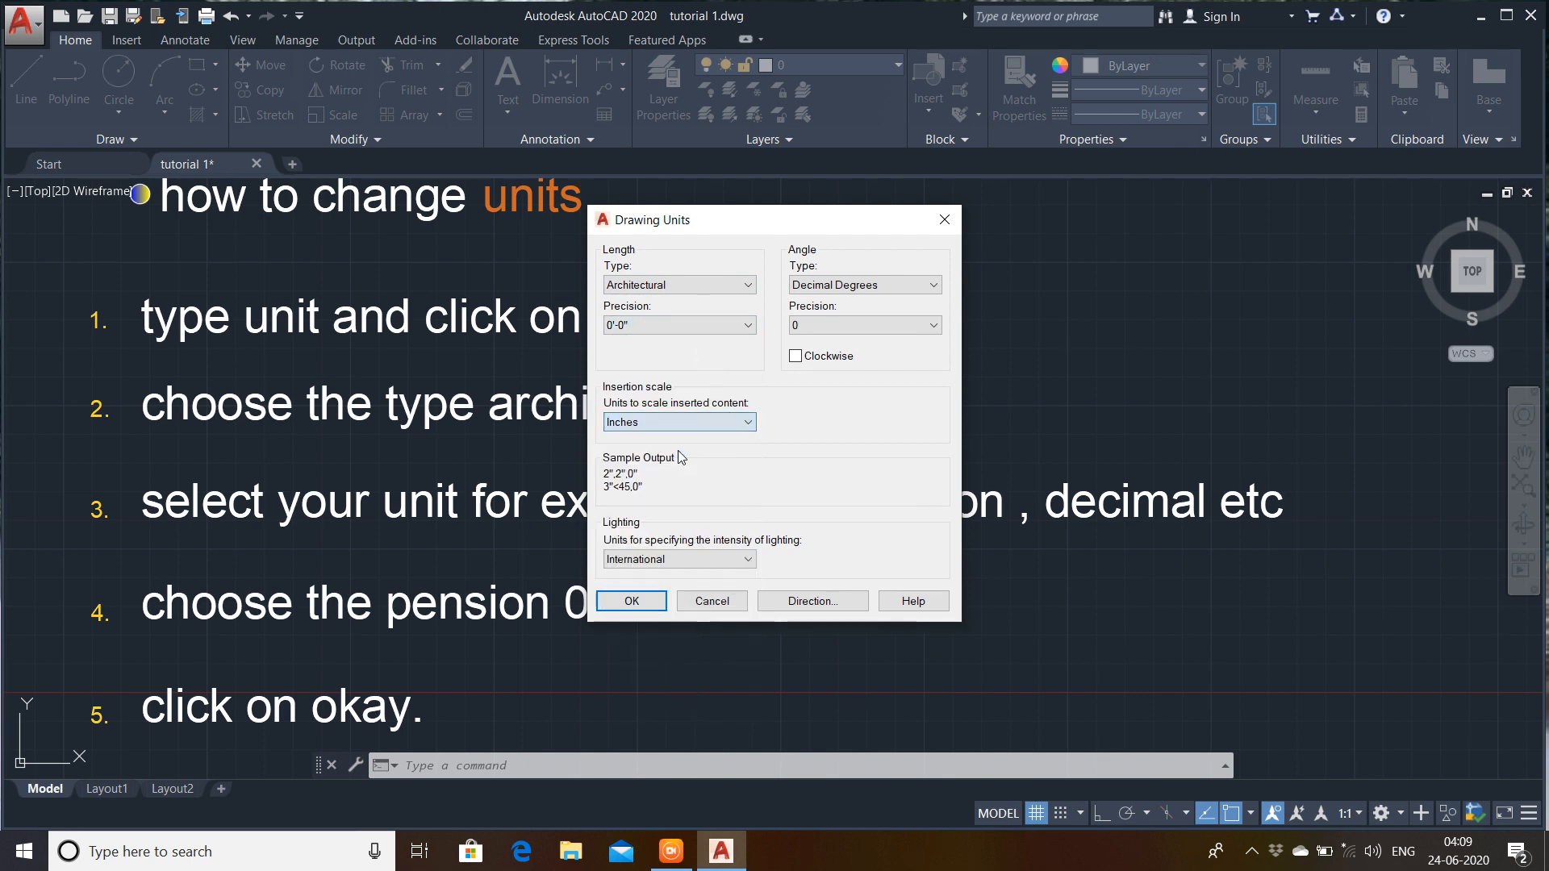
pyautogui.click(632, 601)
pyautogui.scroll(-2, 772, 413)
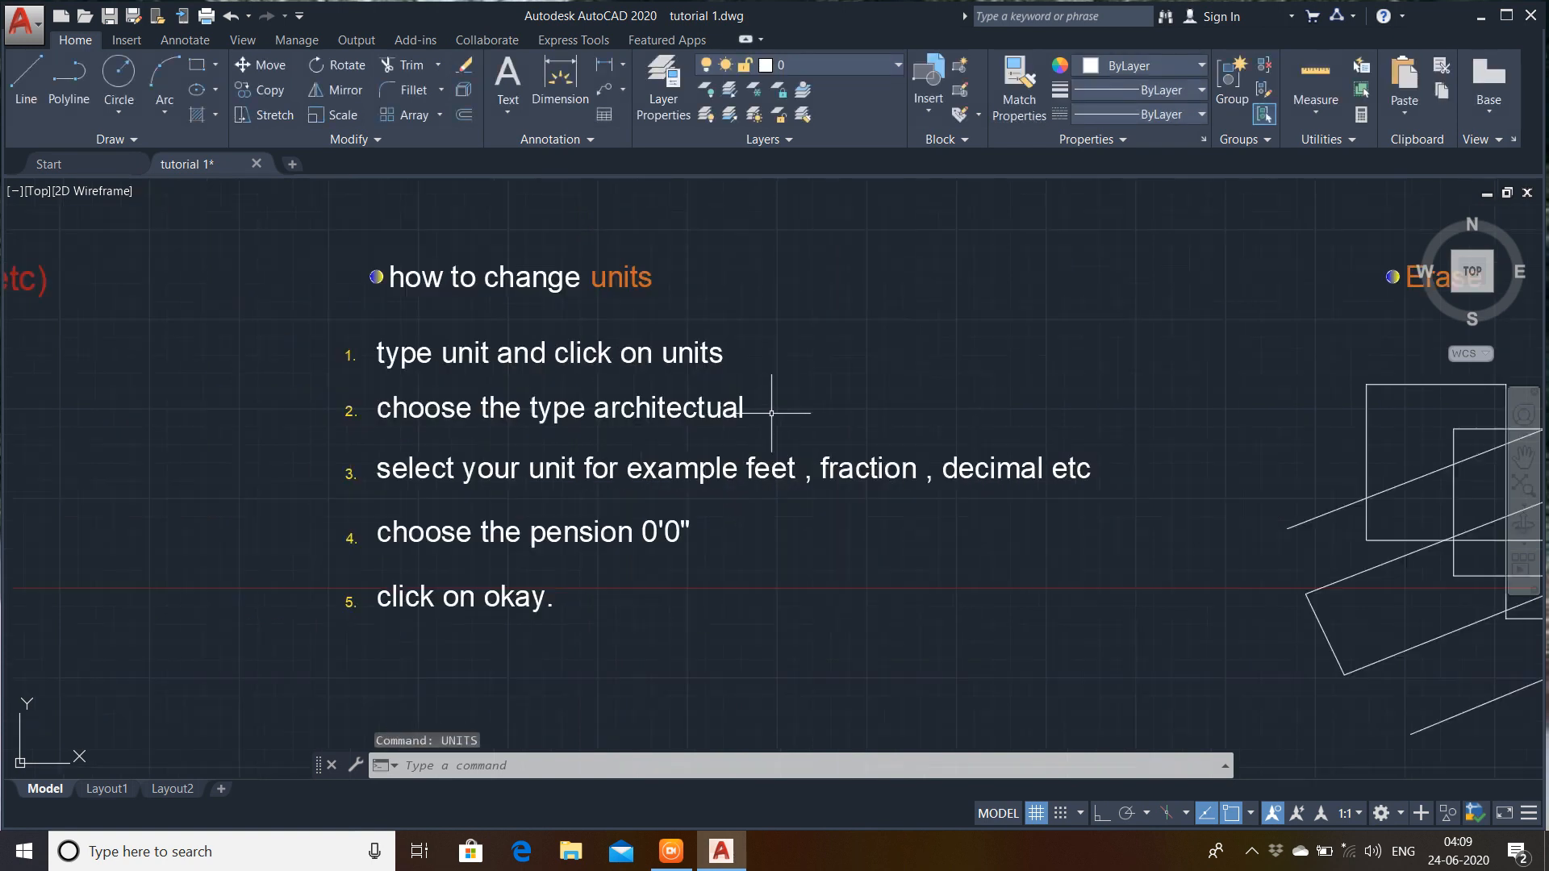
pyautogui.moveTo(772, 412)
pyautogui.mouseDown(button='middle')
pyautogui.moveTo(664, 414)
pyautogui.moveTo(662, 395)
pyautogui.moveTo(833, 403)
pyautogui.moveTo(452, 395)
pyautogui.moveTo(398, 422)
pyautogui.moveTo(640, 401)
pyautogui.moveTo(481, 342)
pyautogui.mouseUp(button='middle')
pyautogui.moveTo(618, 355); pyautogui.dragTo(563, 351, button='middle')
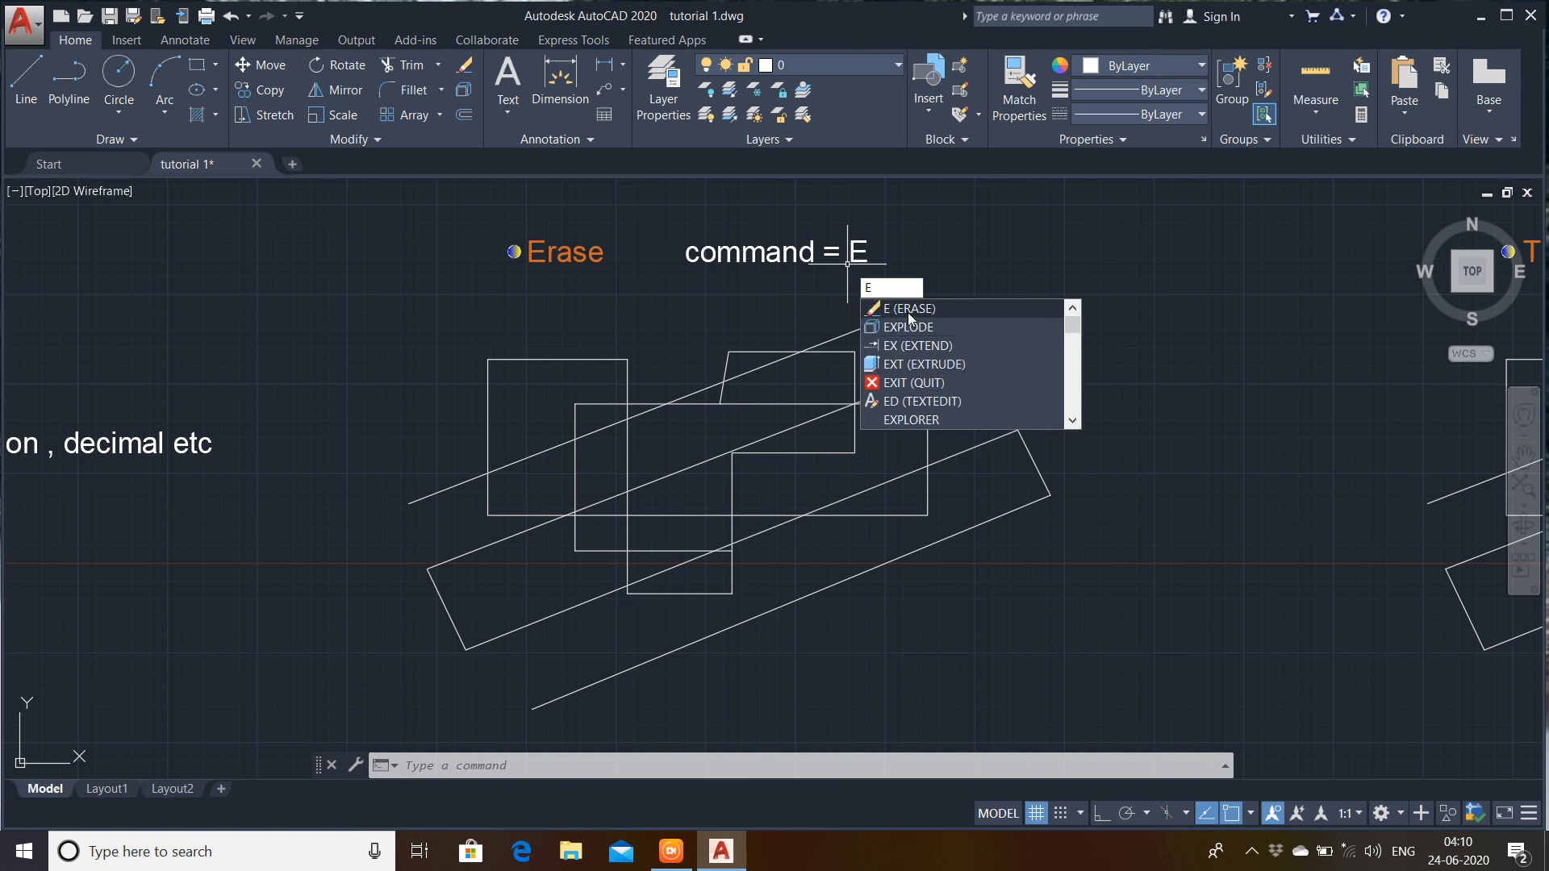
pyautogui.click(907, 312)
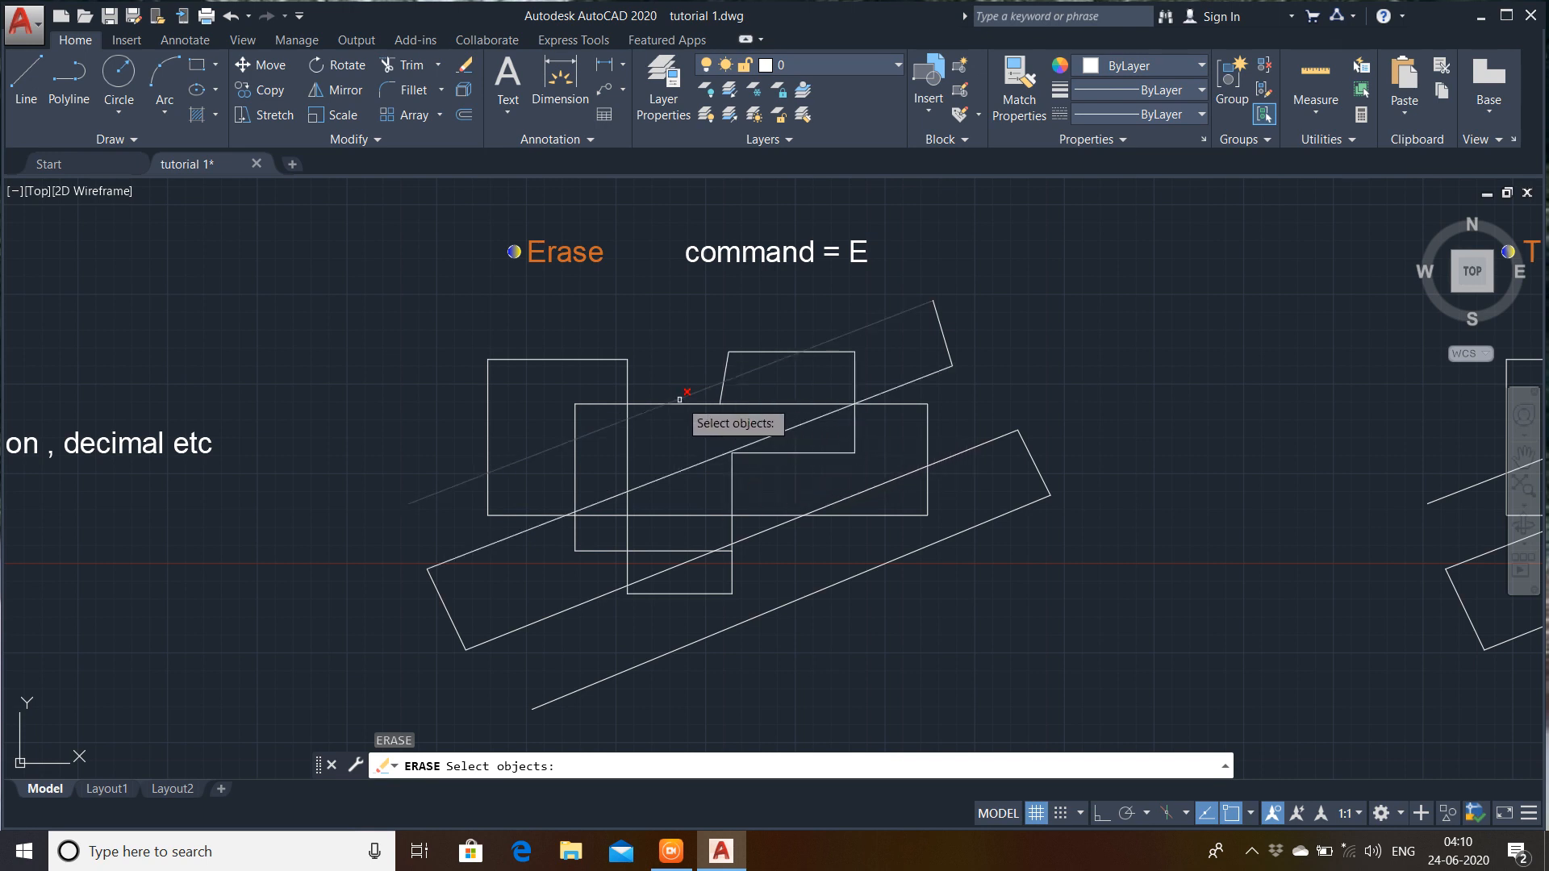
pyautogui.click(703, 390)
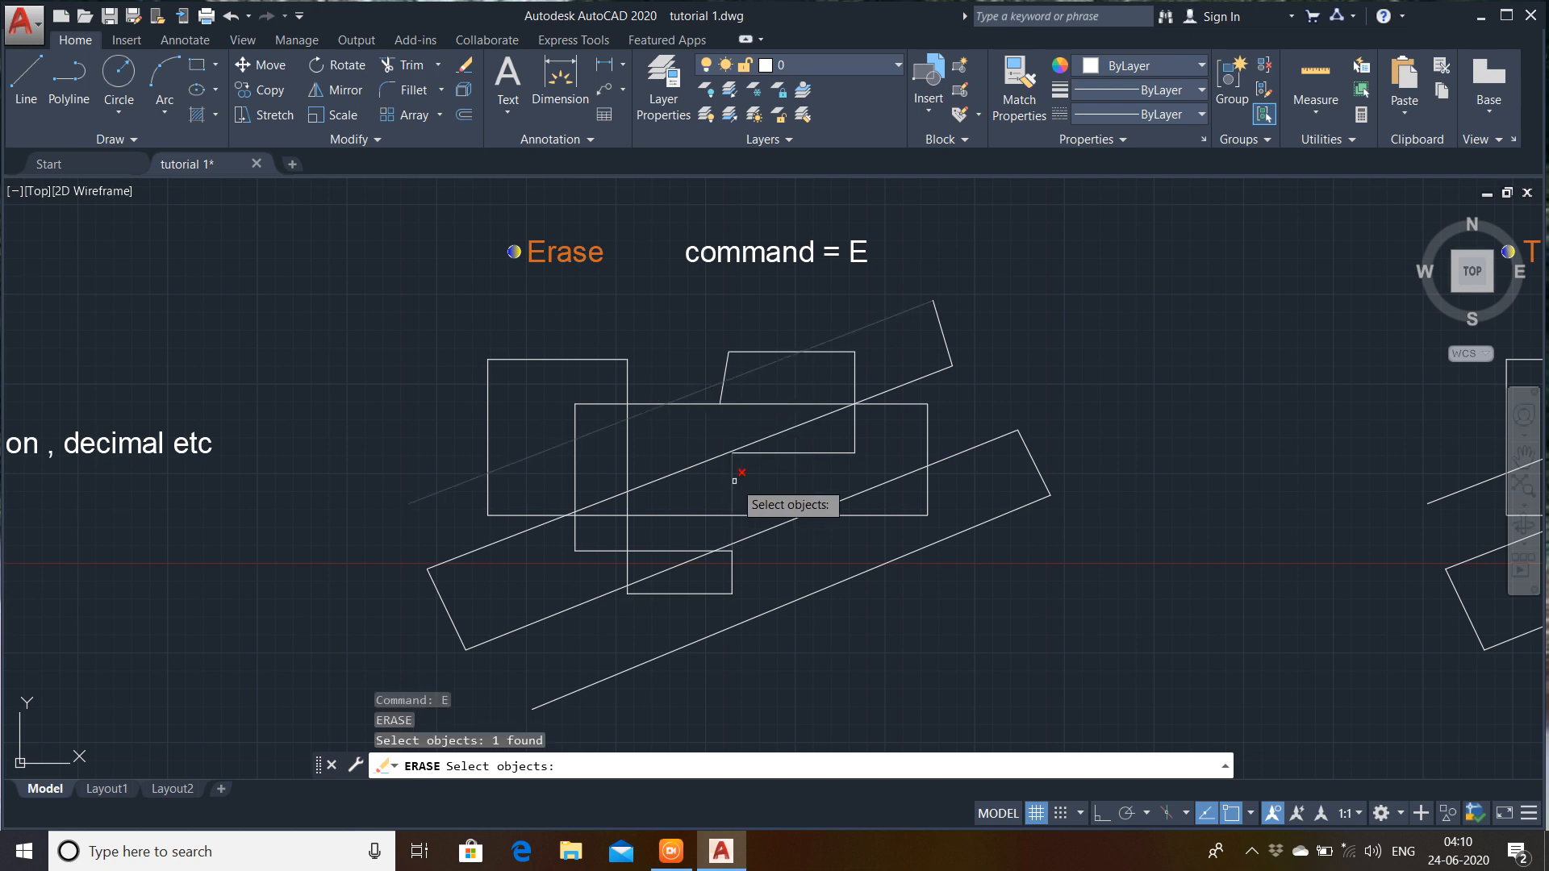
pyautogui.click(769, 529)
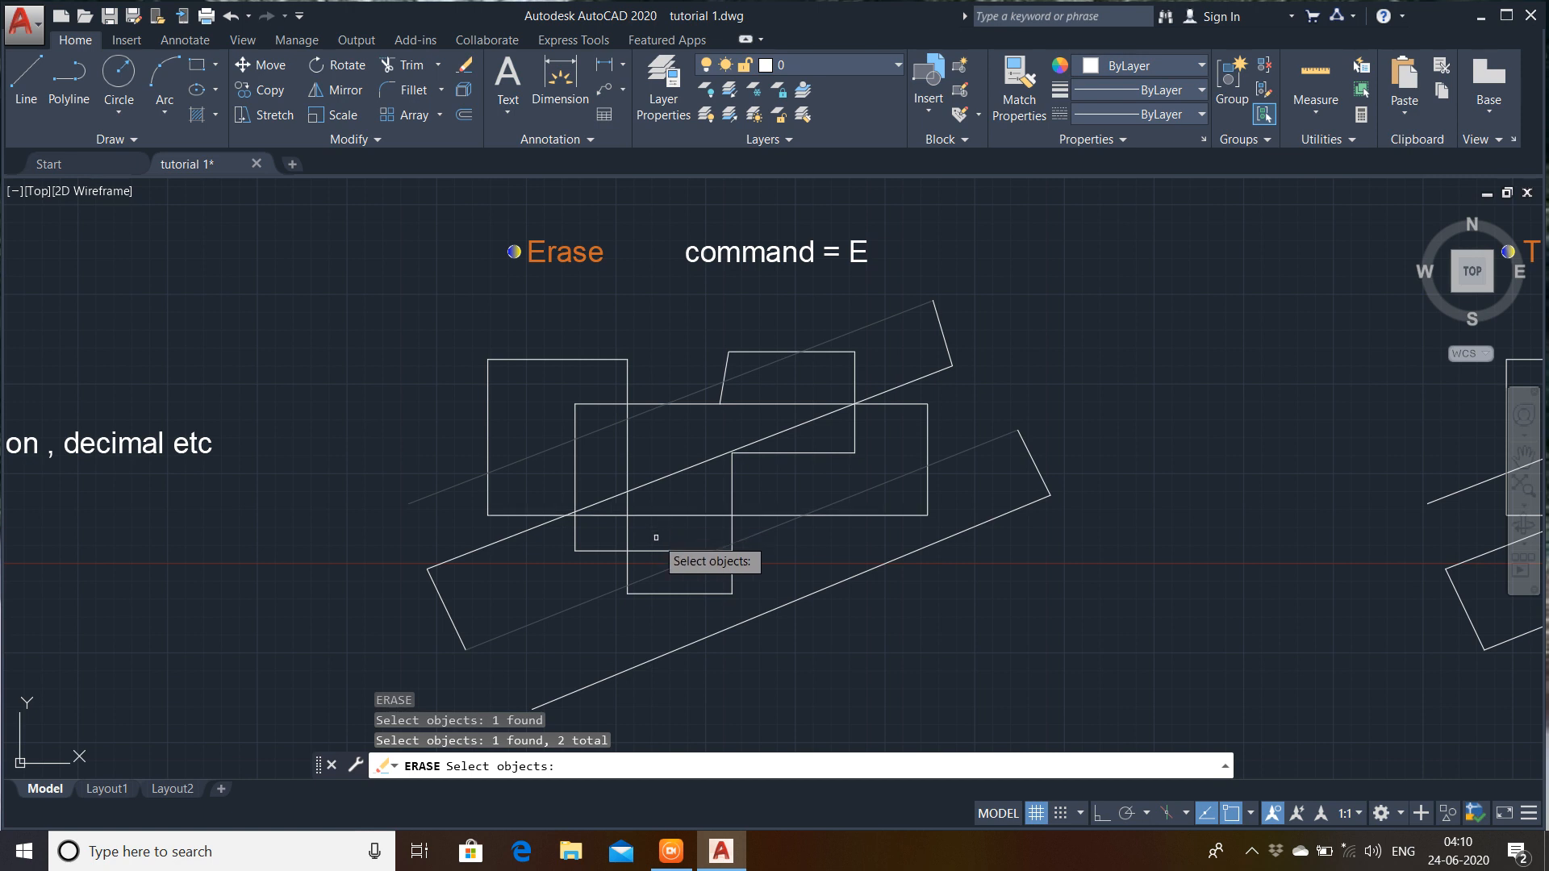
pyautogui.click(729, 539)
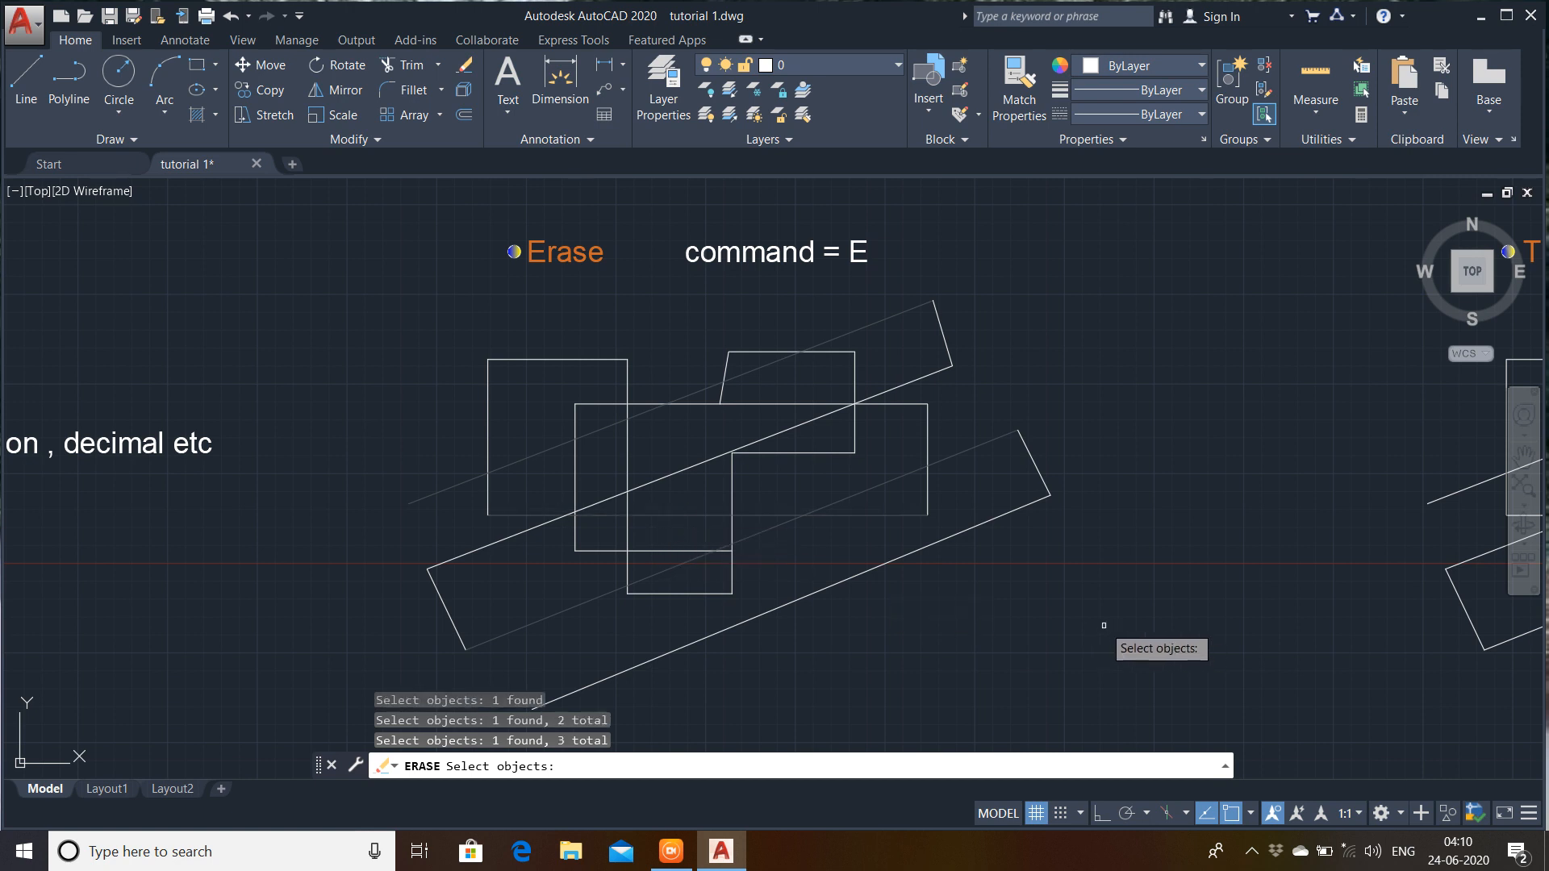
pyautogui.scroll(-2, 922, 509)
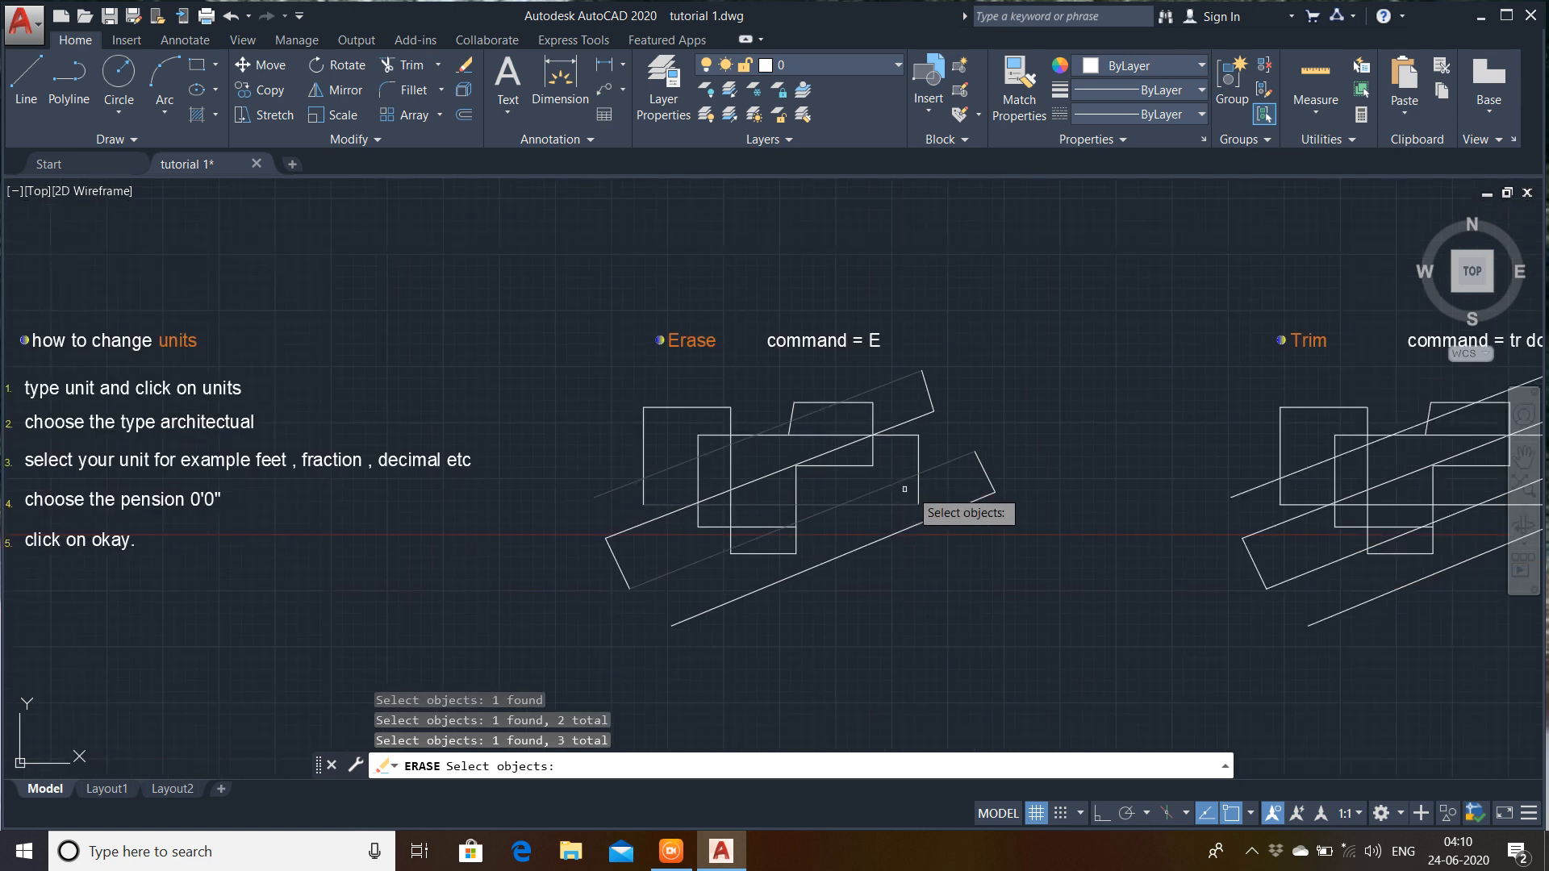
pyautogui.moveTo(923, 484); pyautogui.dragTo(644, 459, button='middle')
pyautogui.press('Escape')
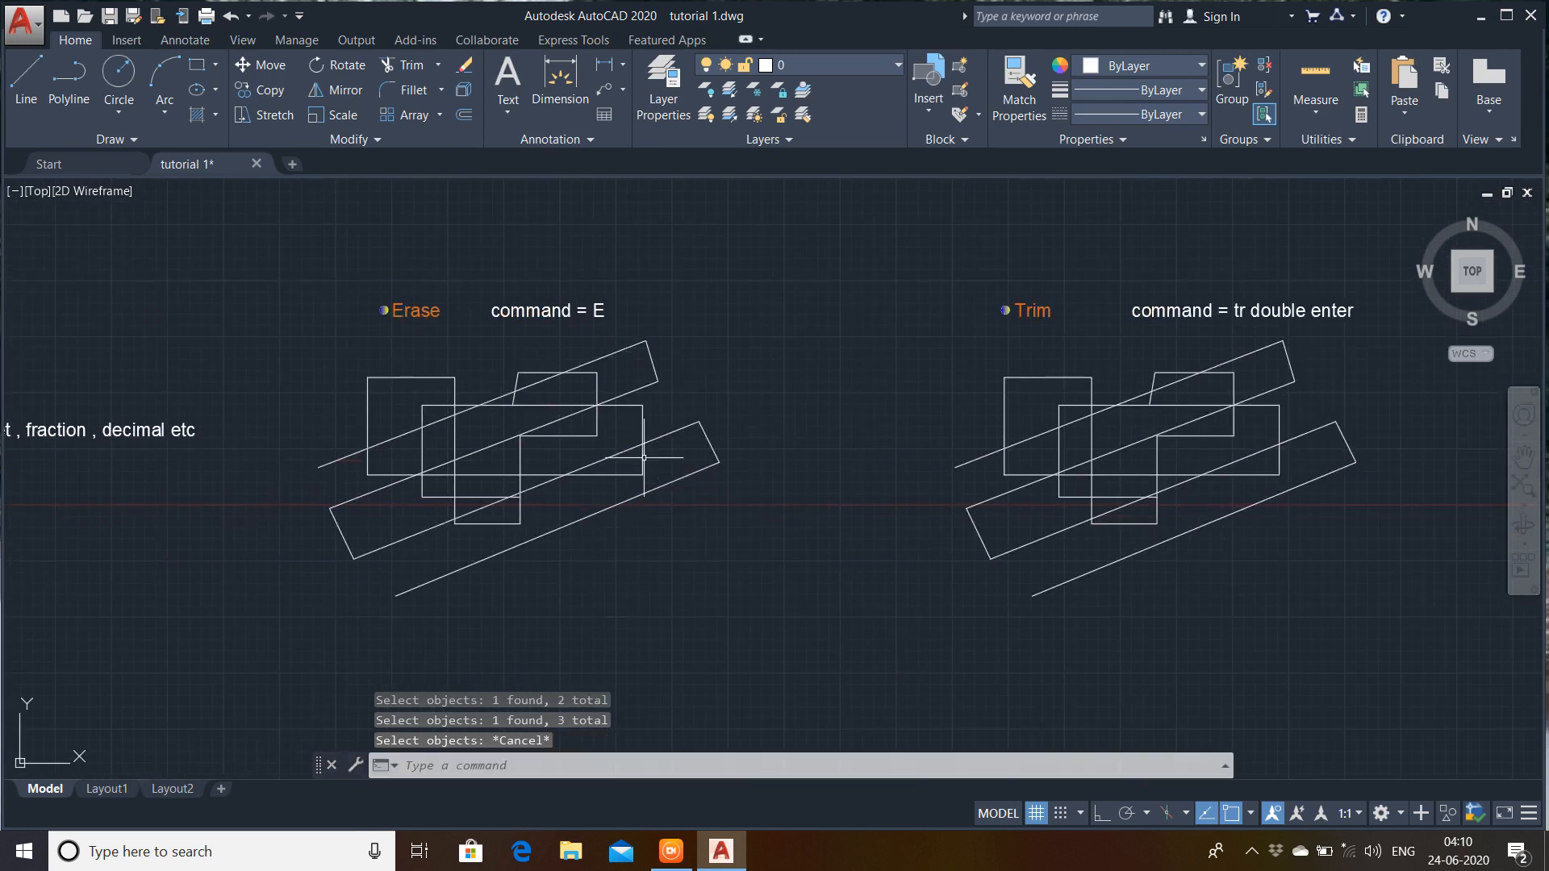
# - Erase the two middle diagonal lines and the short lower vertical segment from the Erase sample figure
pyautogui.scroll(2, 752, 461)
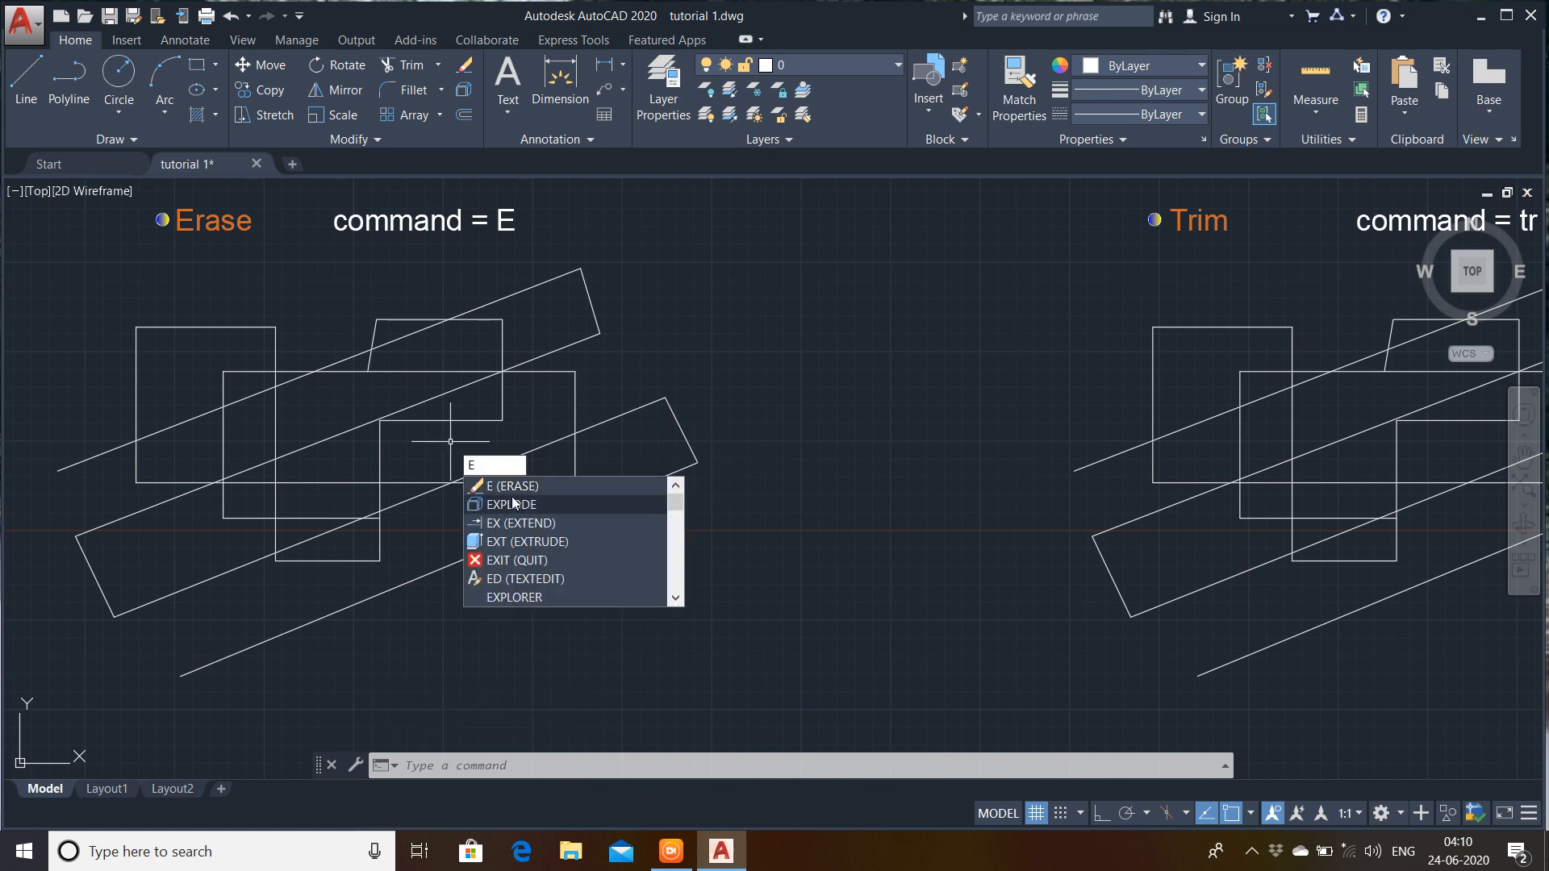
pyautogui.click(517, 482)
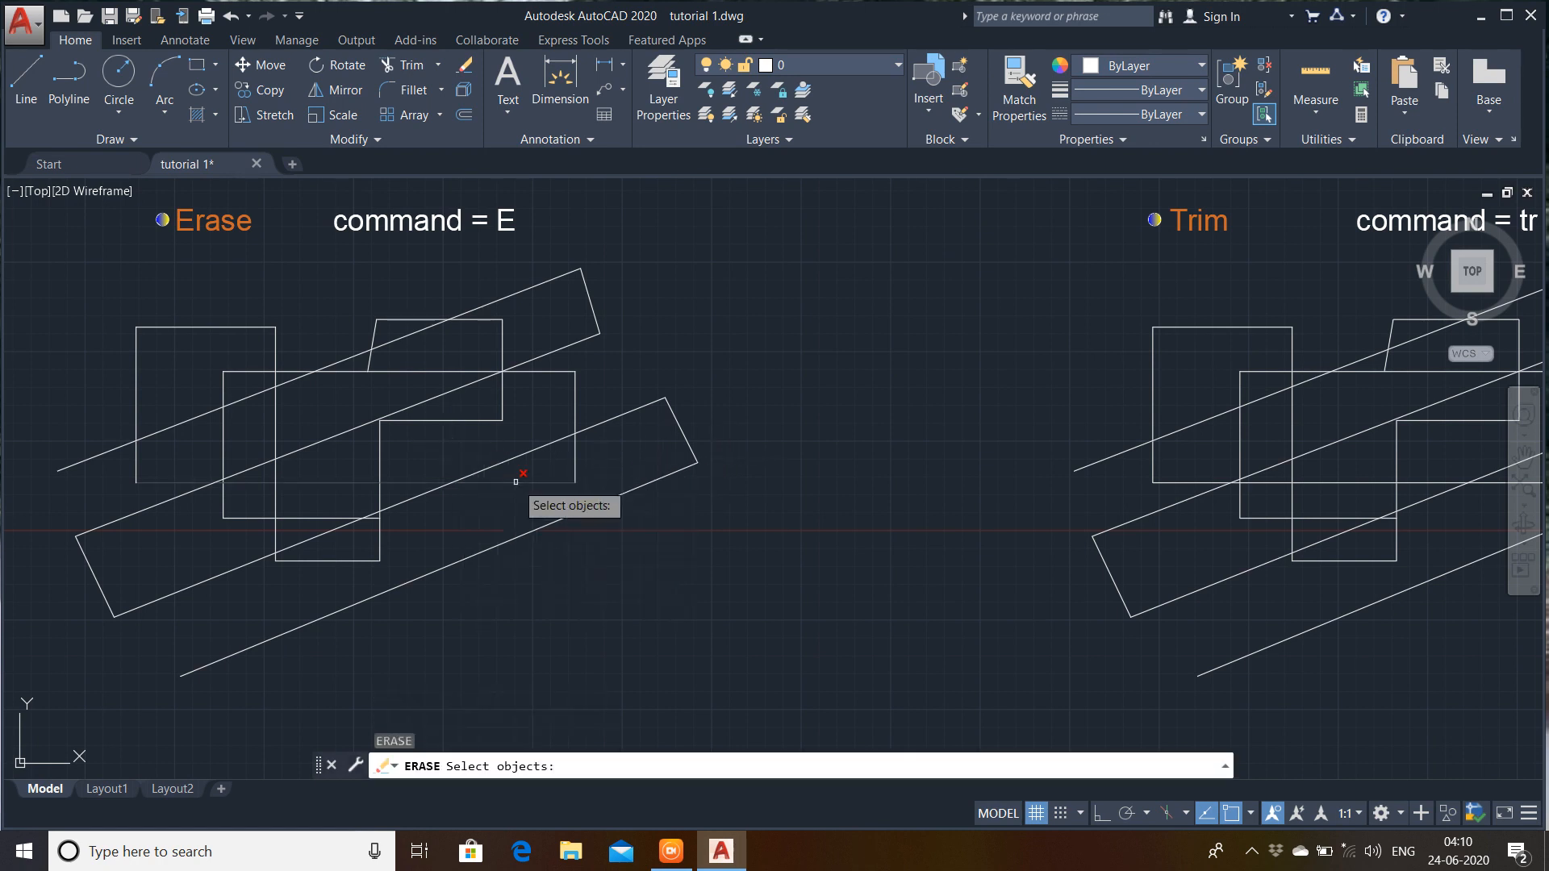
pyautogui.click(433, 401)
pyautogui.click(482, 467)
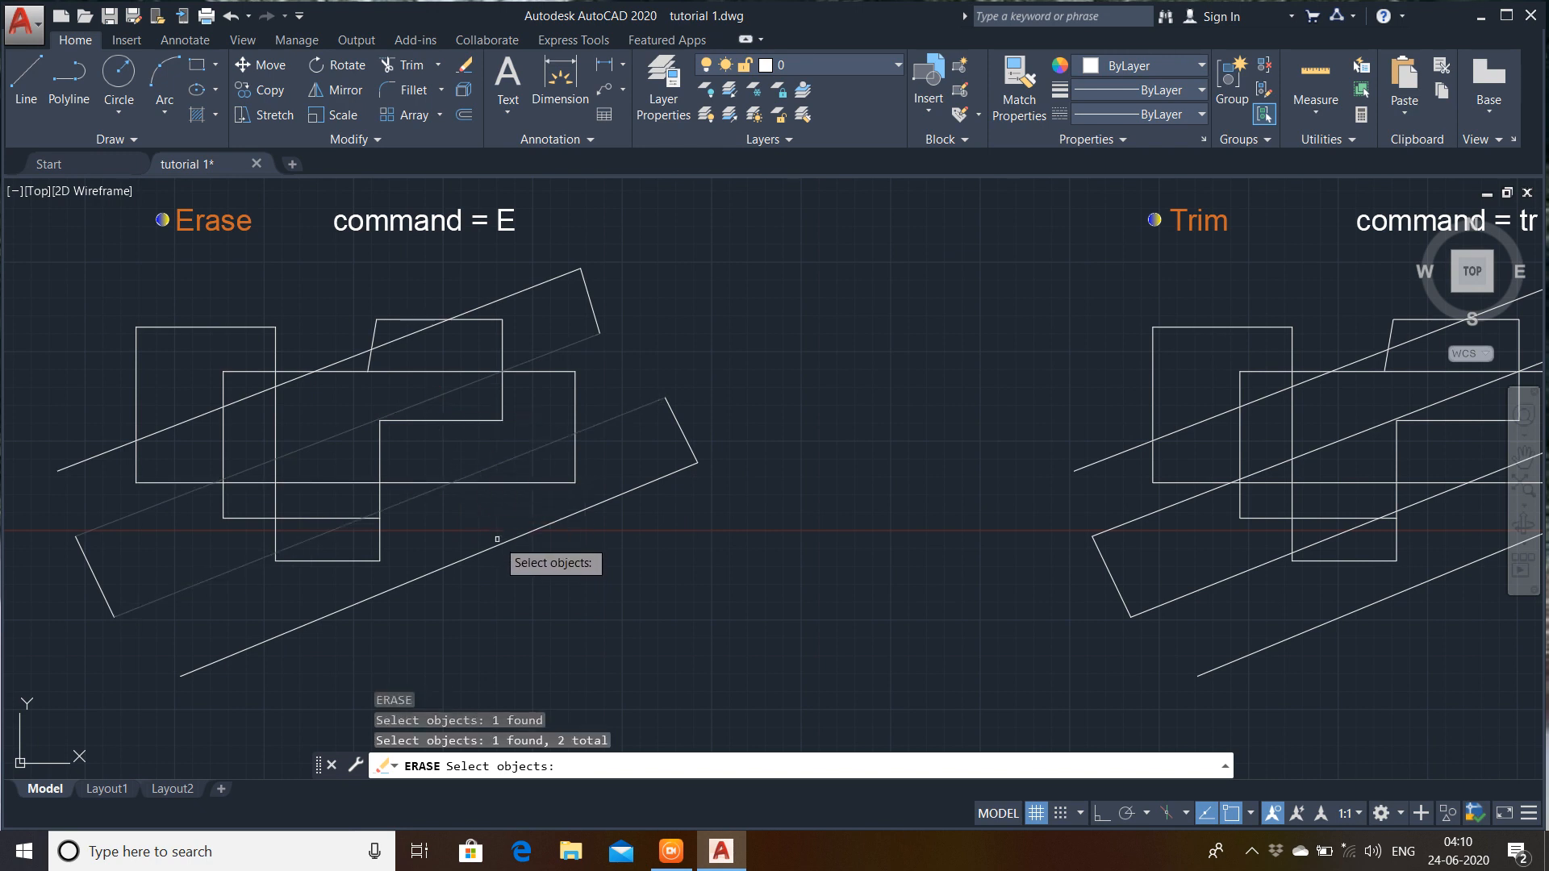
pyautogui.click(379, 546)
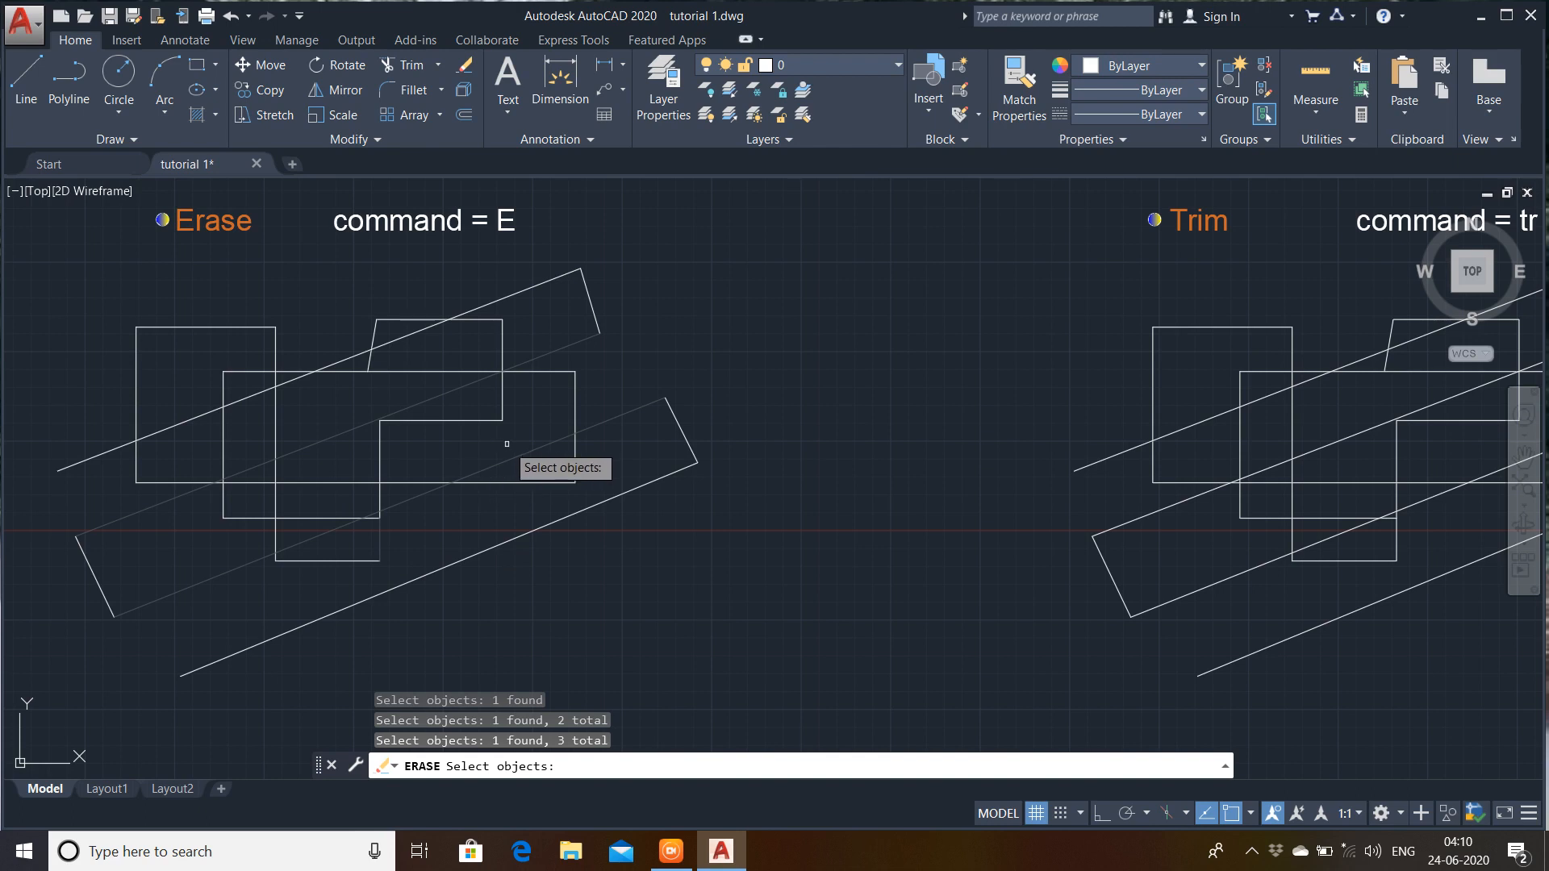
pyautogui.press('Return')
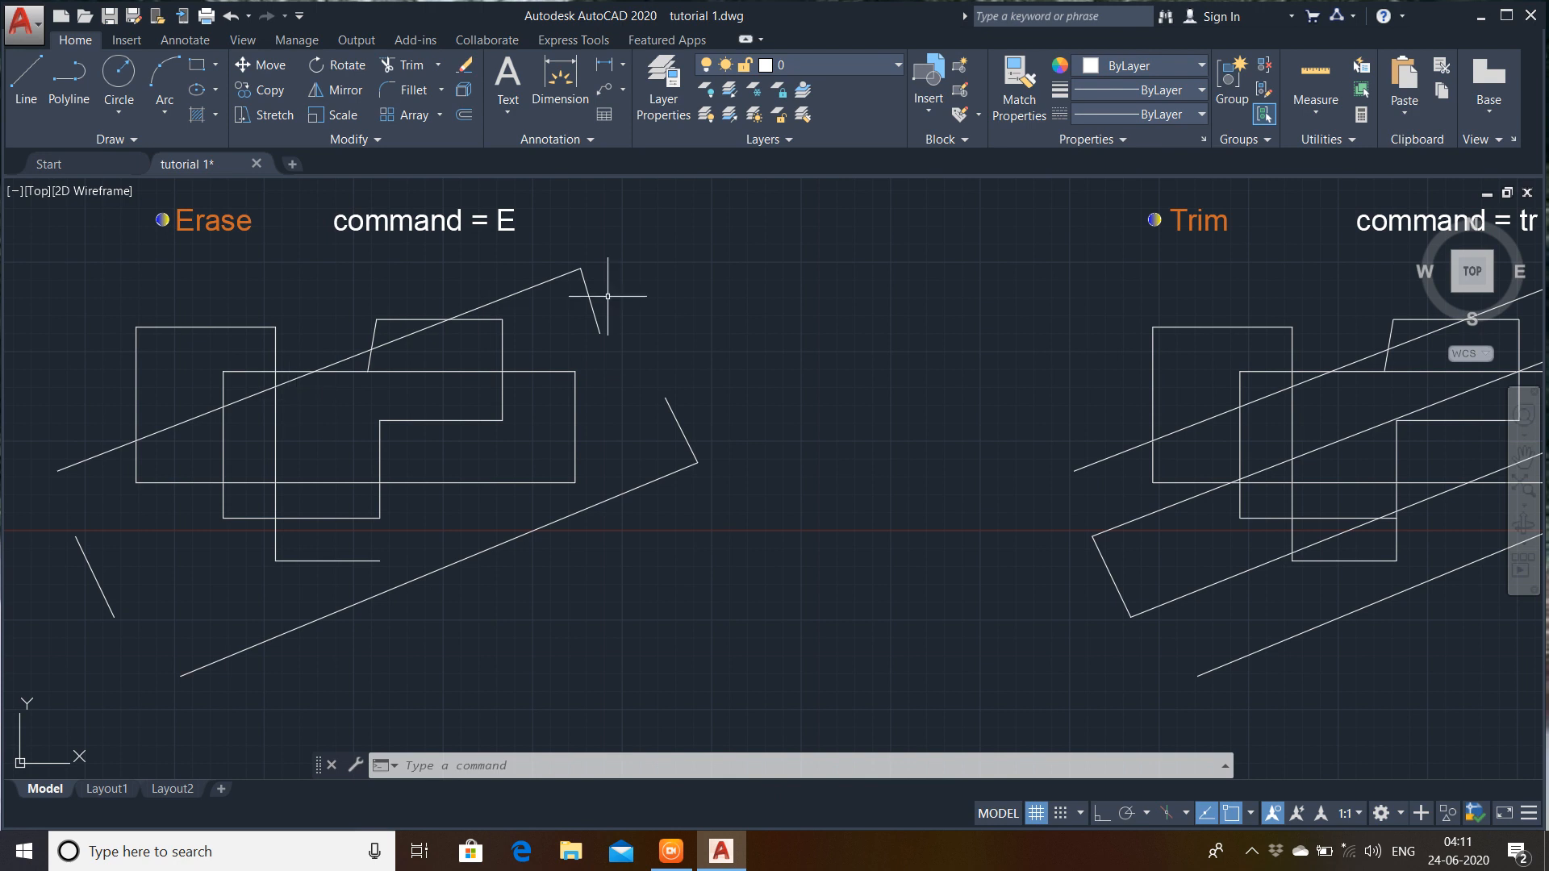
# - In the Trim sample figure, trim the uppermost diagonal between the wide rectangle's top edge and the slanted edge, using all objects as cutting edges
pyautogui.moveTo(862, 355)
pyautogui.mouseDown(button='middle')
pyautogui.moveTo(573, 336)
pyautogui.moveTo(553, 379)
pyautogui.mouseUp(button='middle')
pyautogui.scroll(-2, 551, 376)
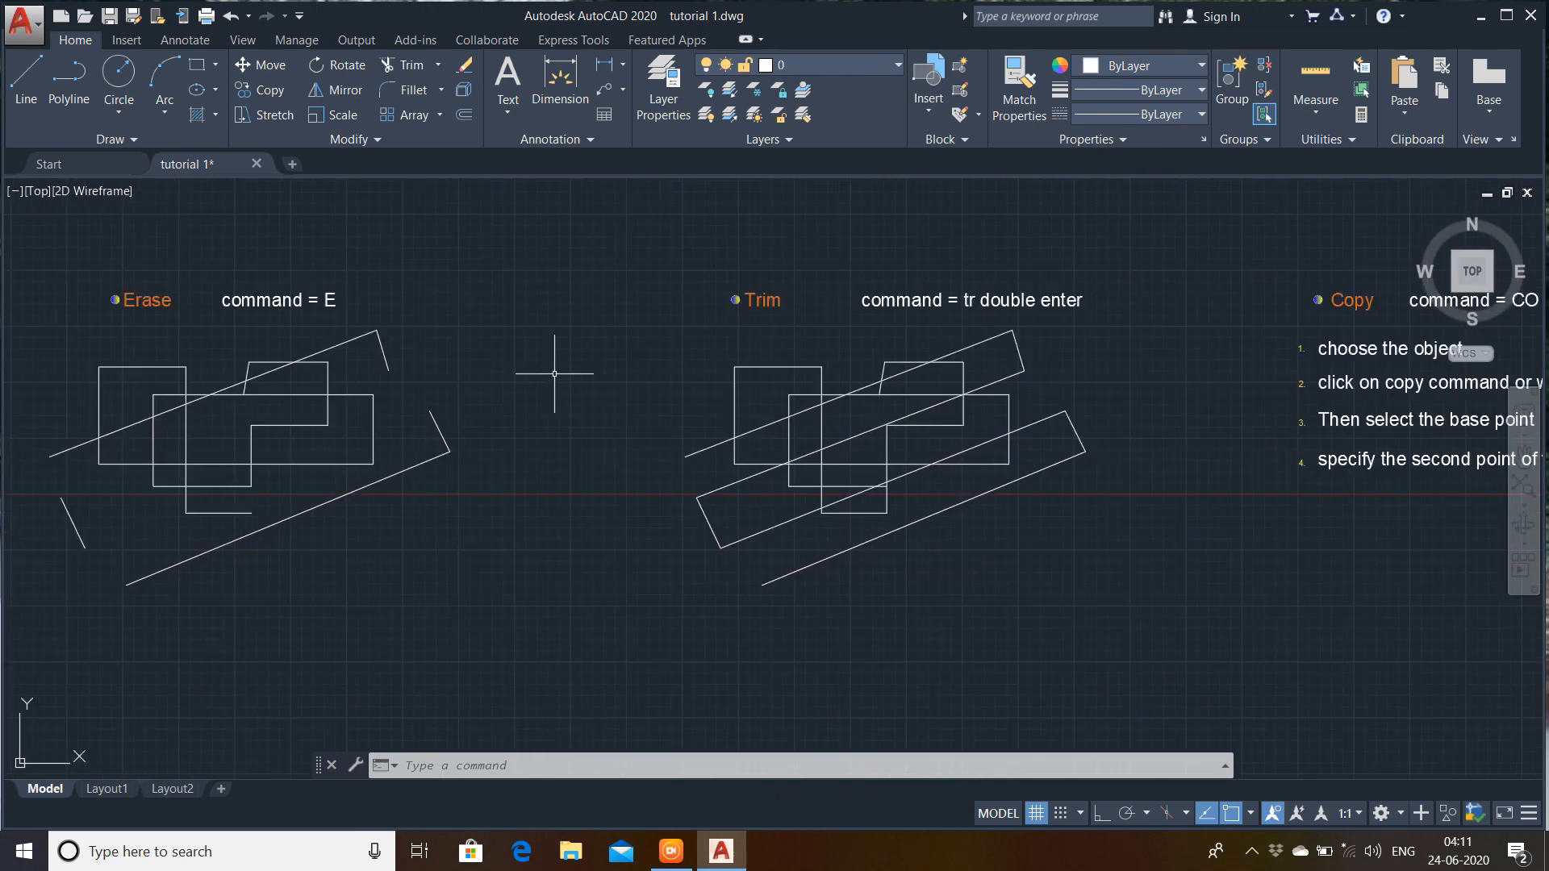
pyautogui.scroll(4, 850, 439)
pyautogui.moveTo(850, 421); pyautogui.dragTo(778, 373, button='middle')
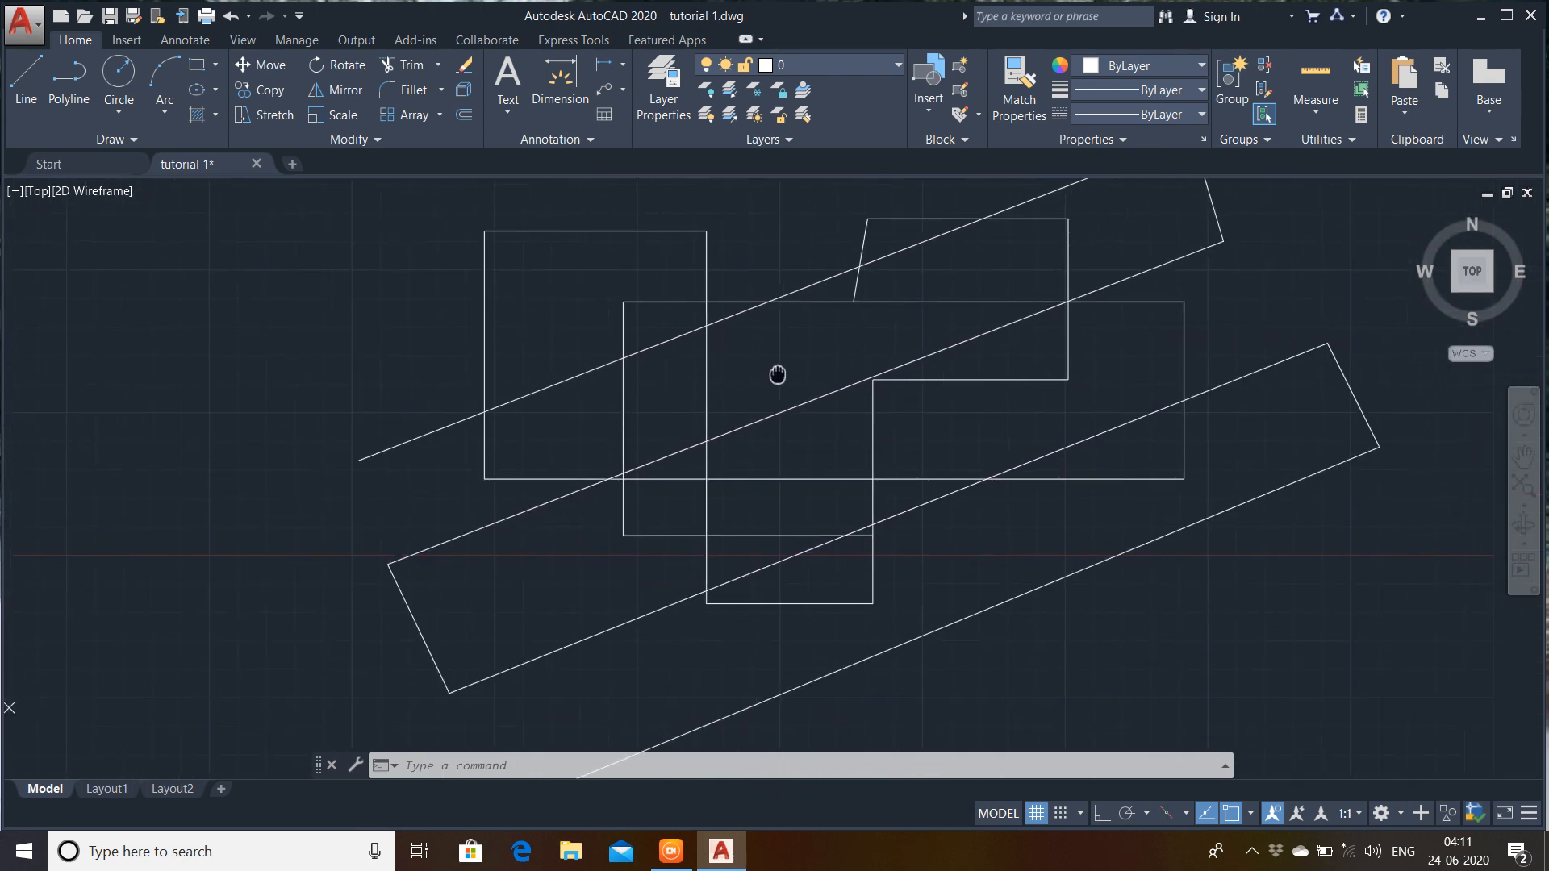
pyautogui.scroll(-2, 775, 373)
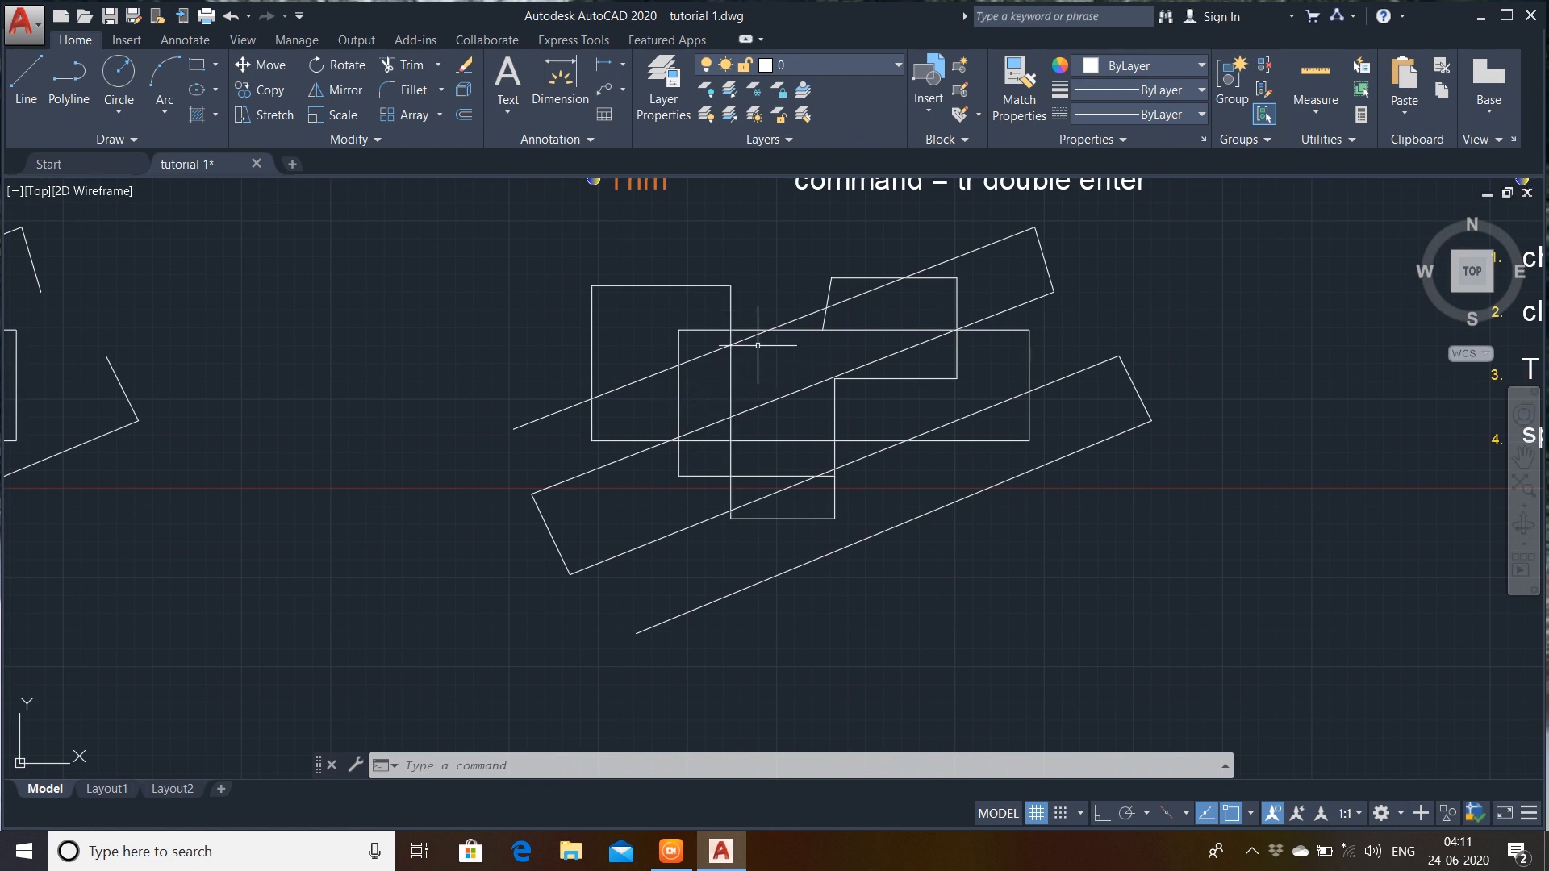
pyautogui.moveTo(767, 362); pyautogui.dragTo(659, 448, button='middle')
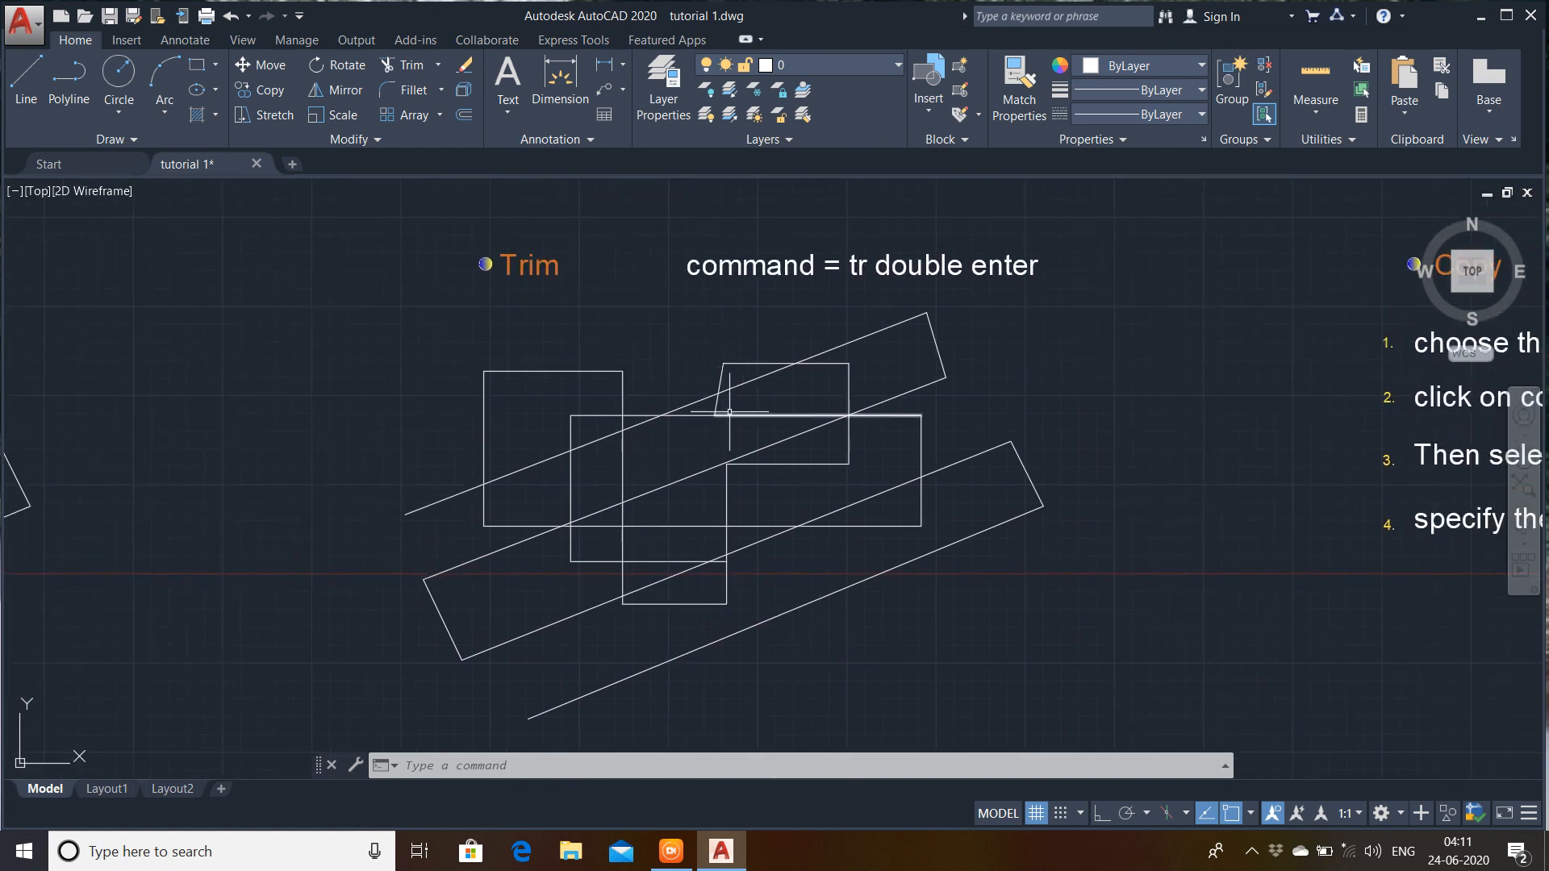
pyautogui.write('tr')
pyautogui.press('Return')
pyautogui.press('Return')
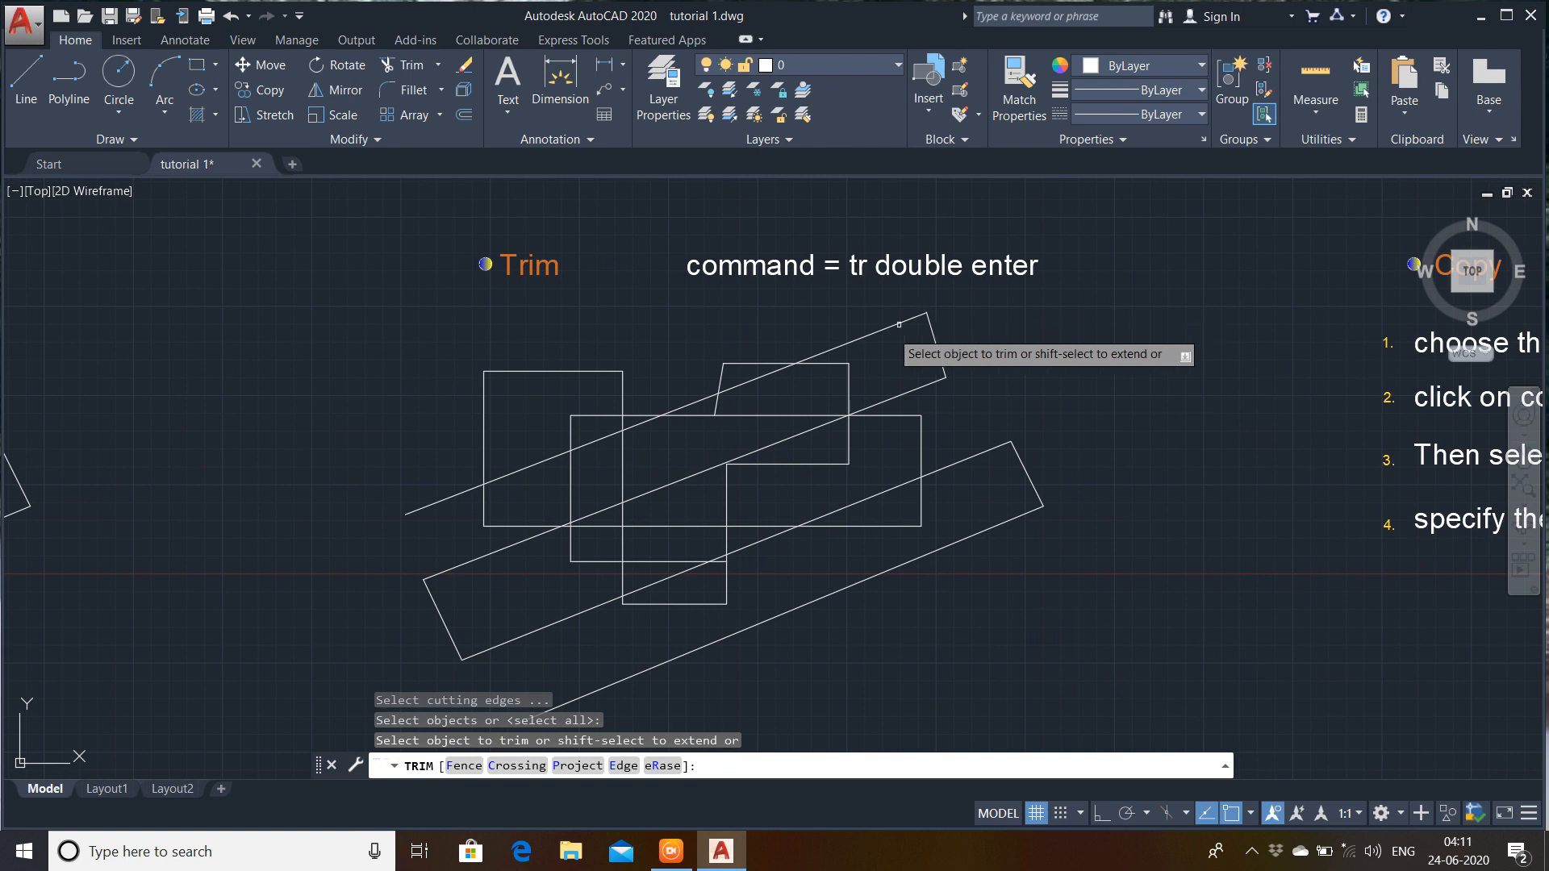
pyautogui.click(699, 401)
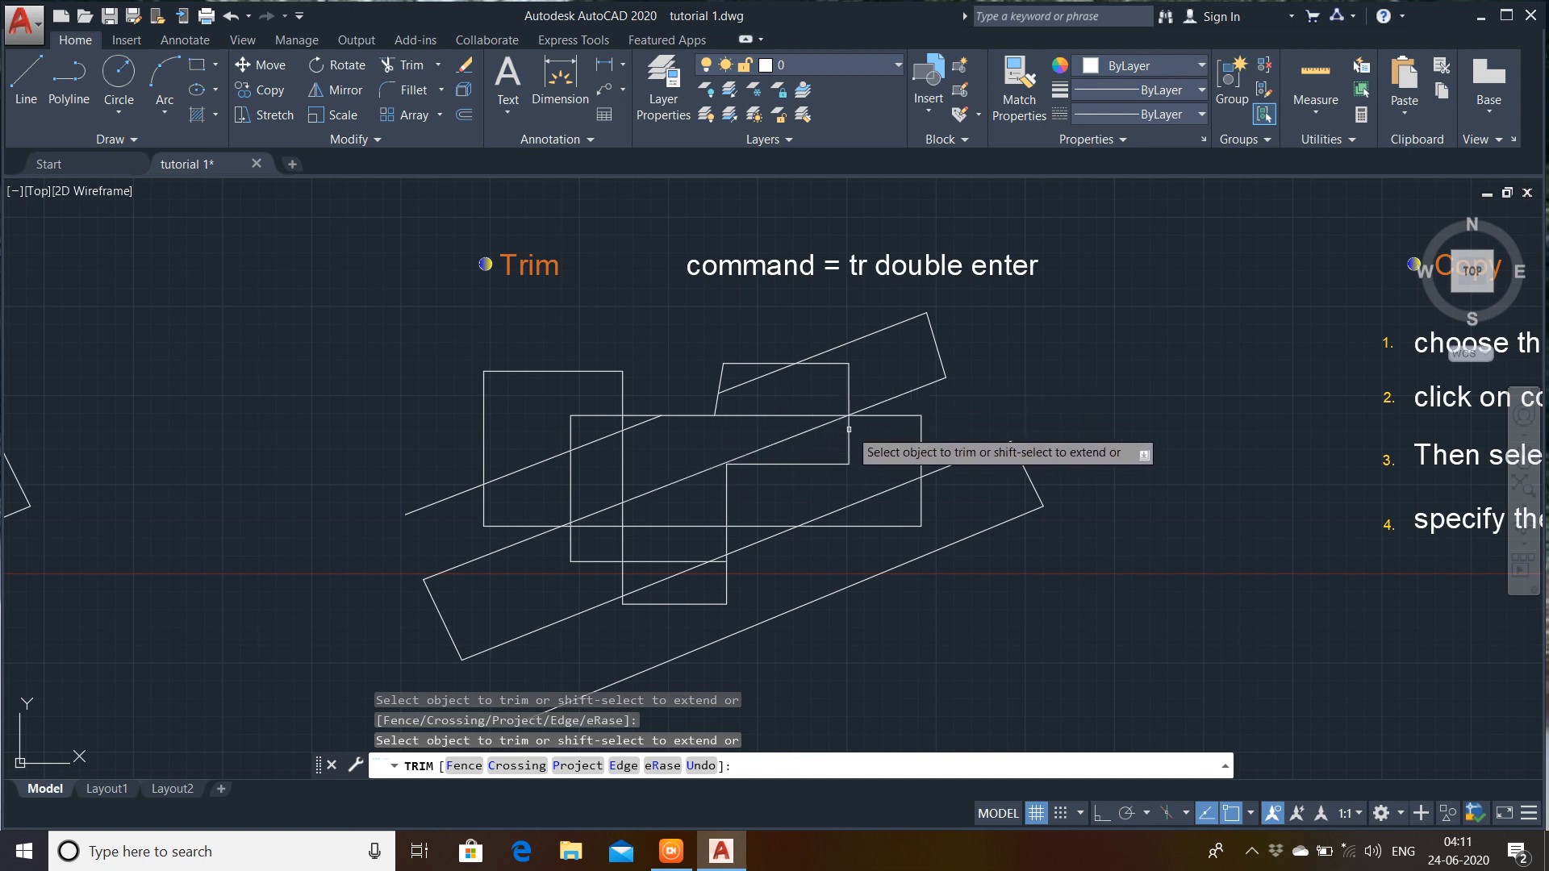
# - Trim the short horizontal stub beside the lower diagonal and the wide rectangle's bottom edge between the vertical line and that diagonal
pyautogui.scroll(5, 731, 509)
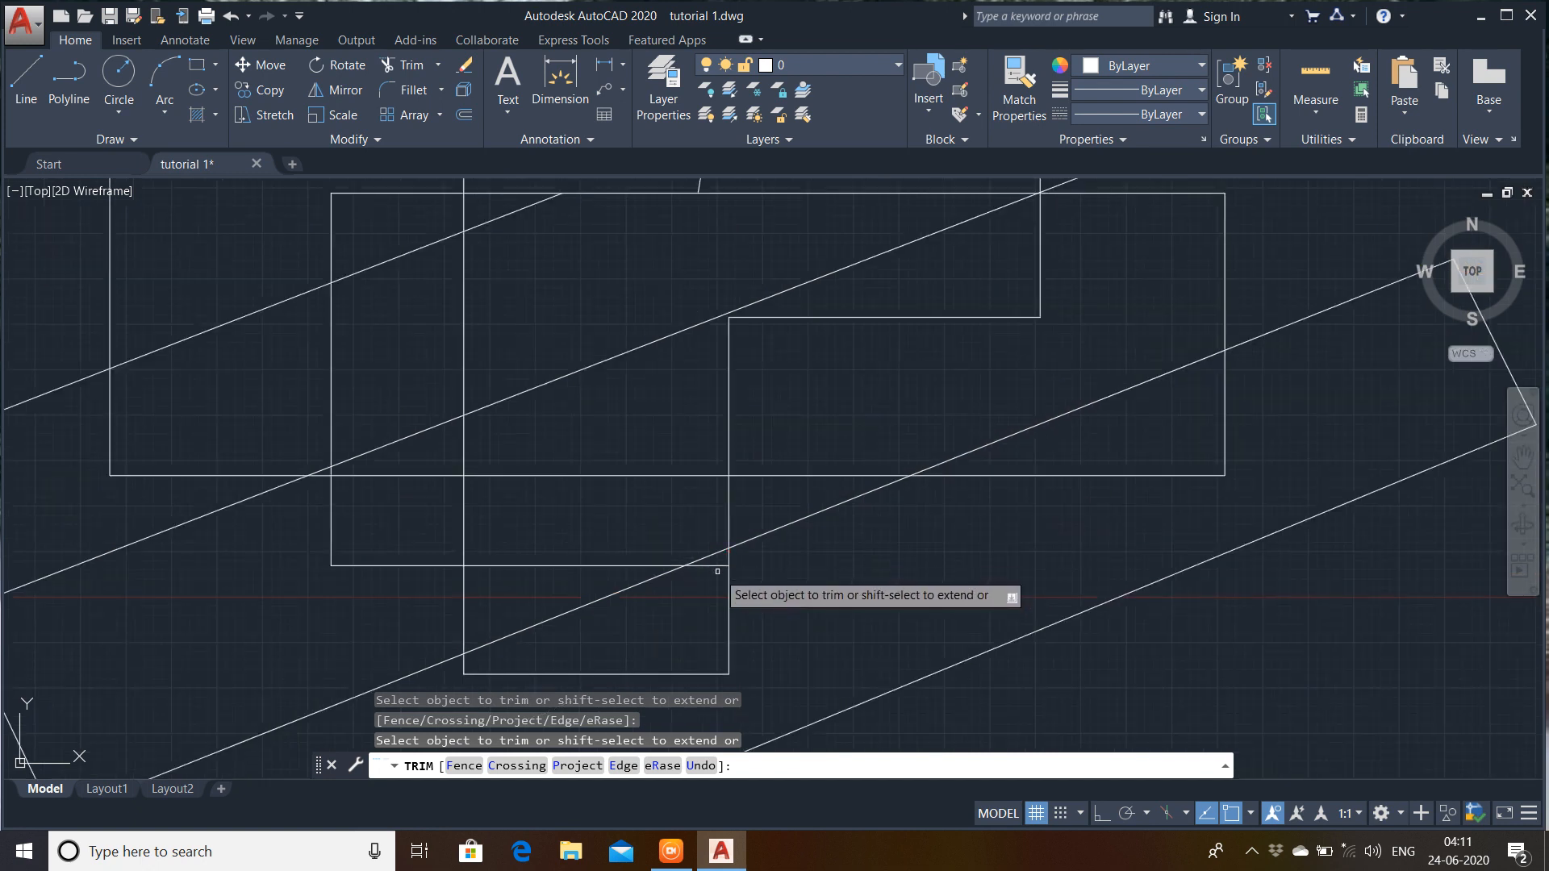
pyautogui.scroll(2, 730, 430)
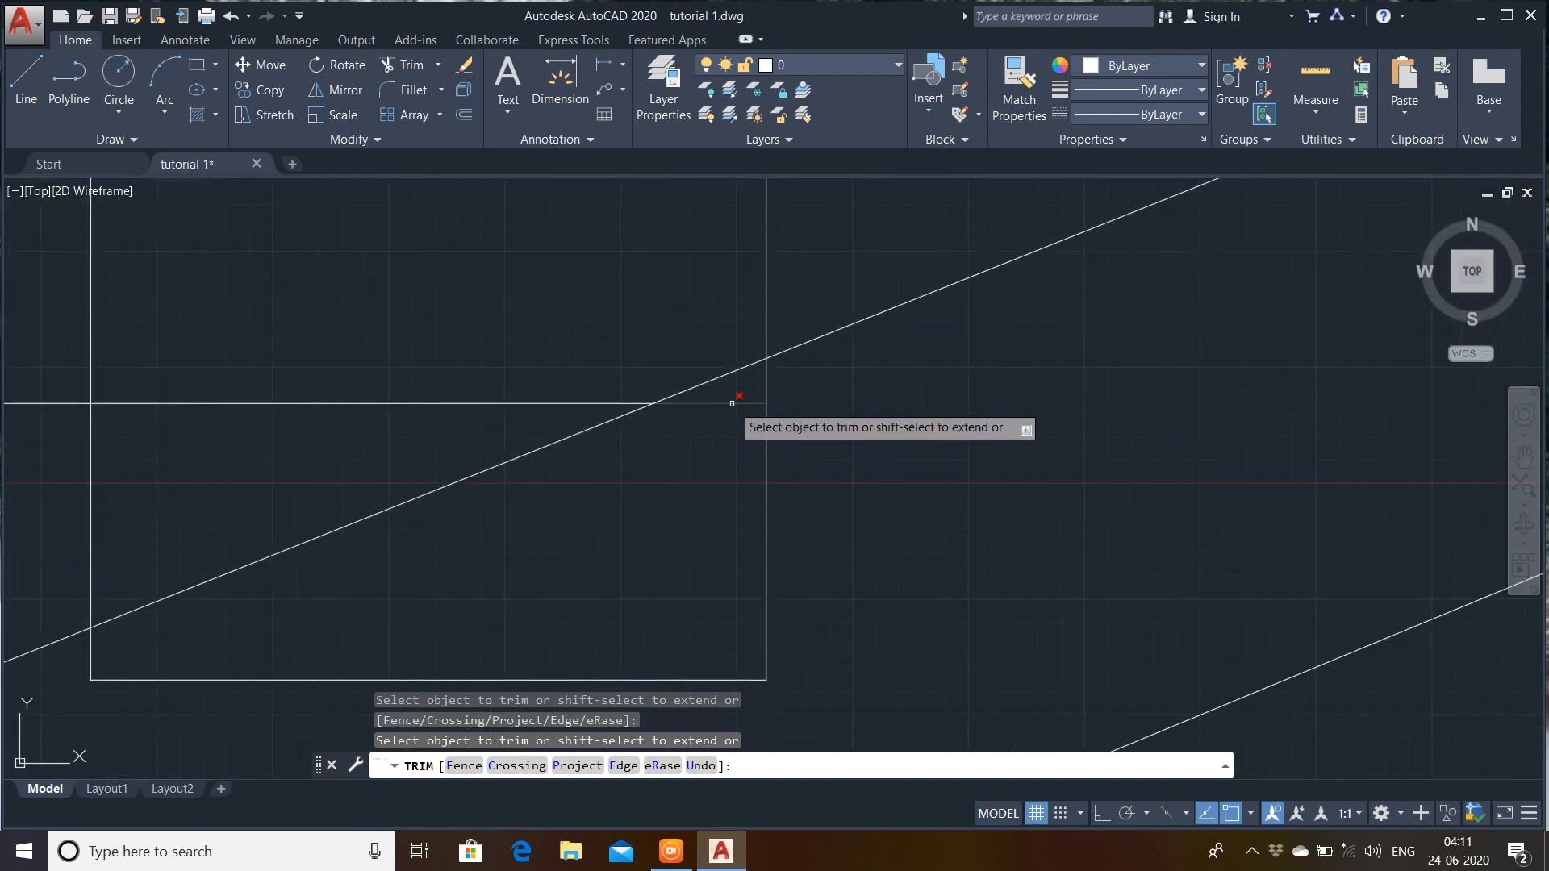
pyautogui.scroll(-4, 731, 403)
pyautogui.scroll(-3, 730, 411)
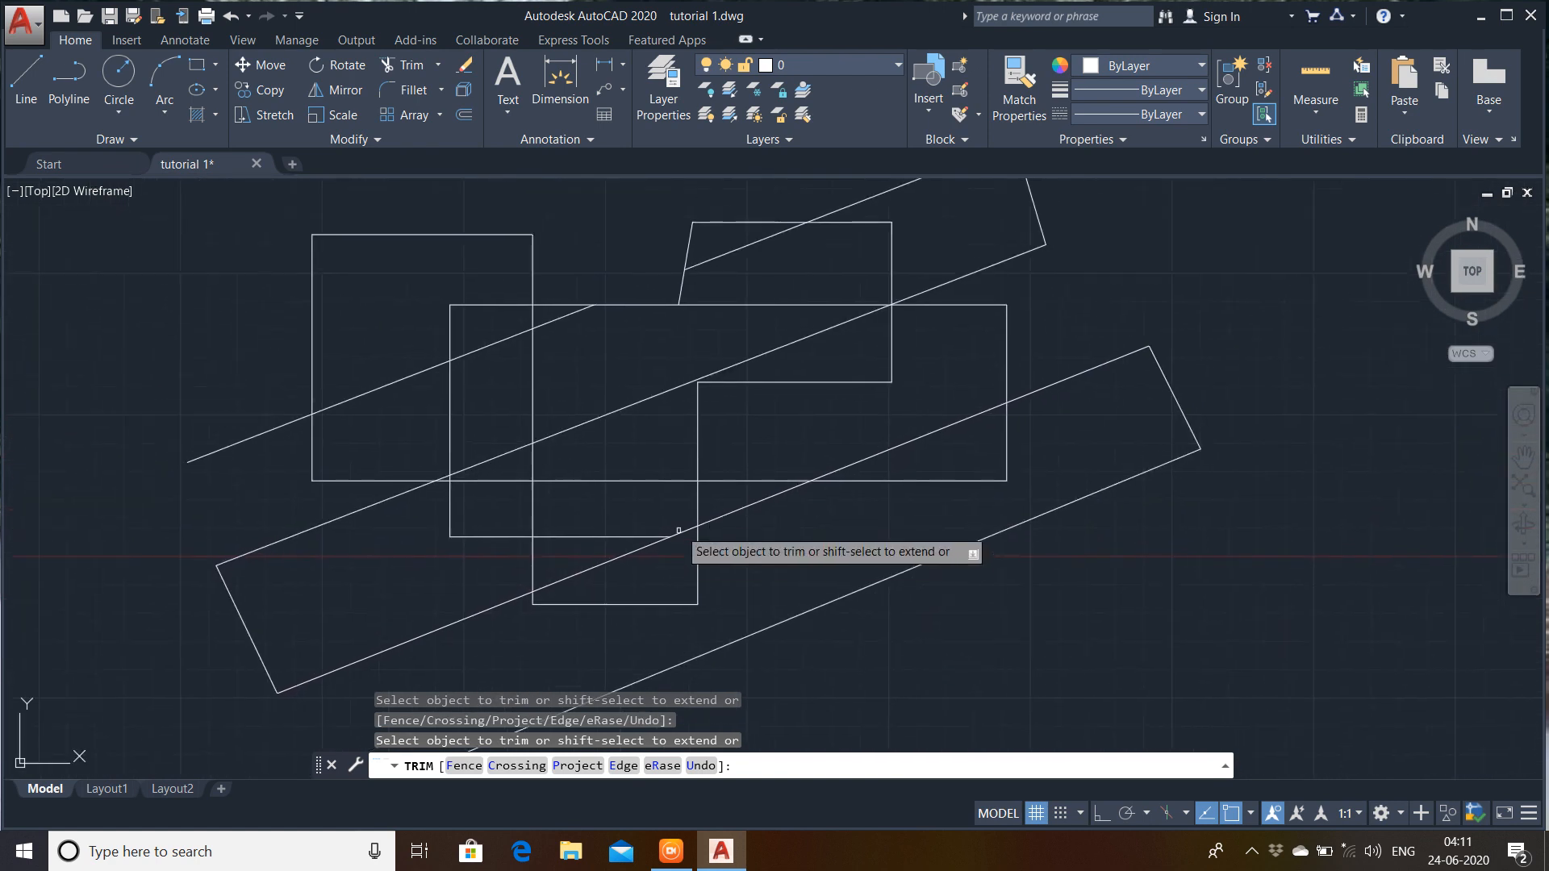
pyautogui.click(727, 479)
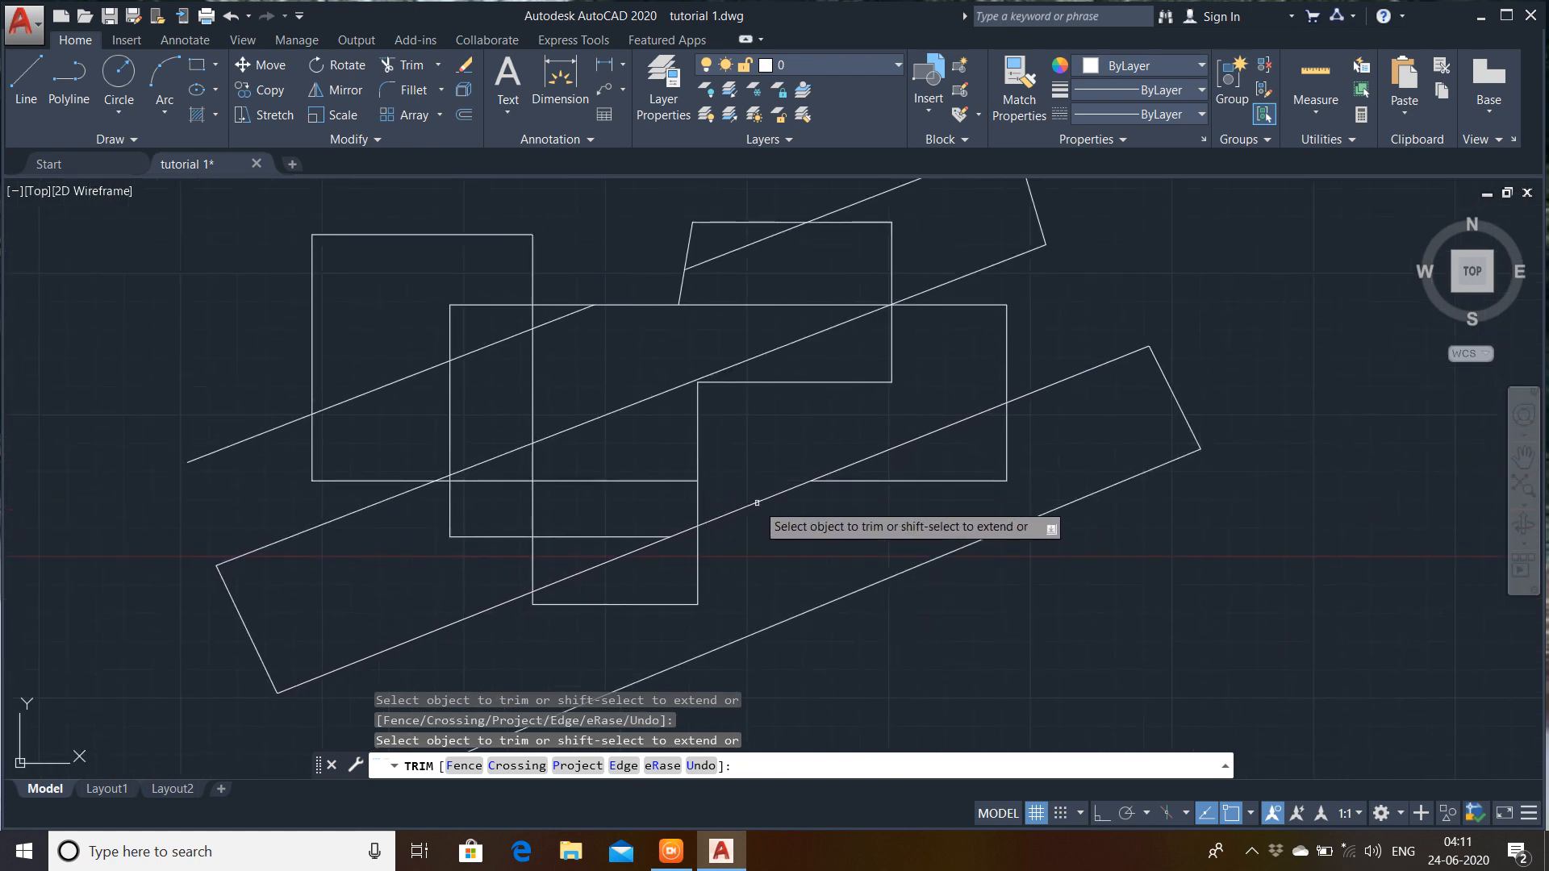
pyautogui.scroll(-3, 787, 460)
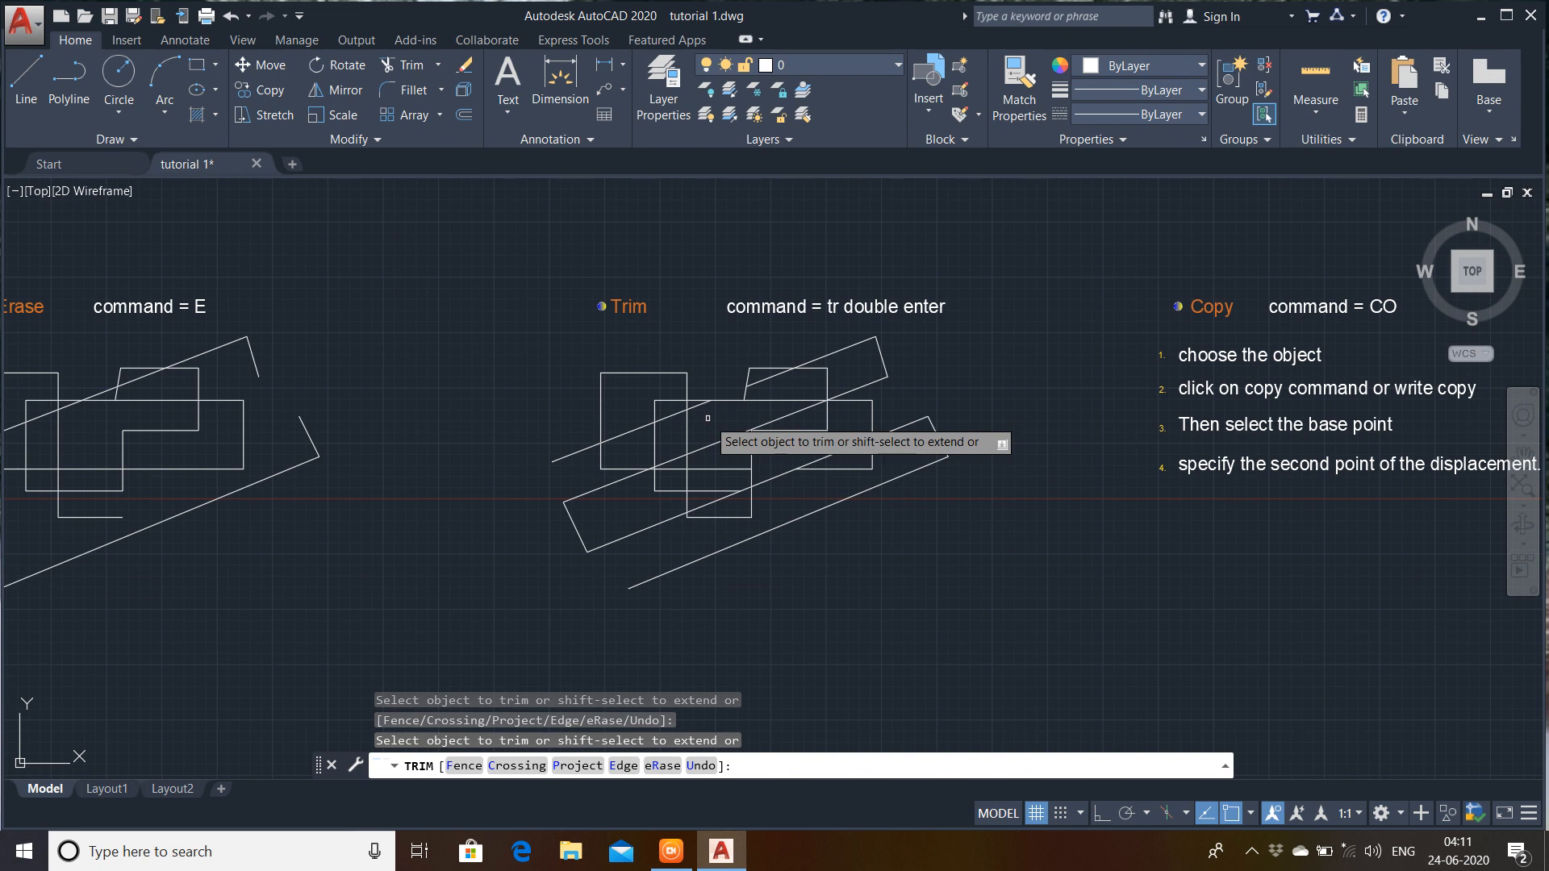
pyautogui.press('Escape')
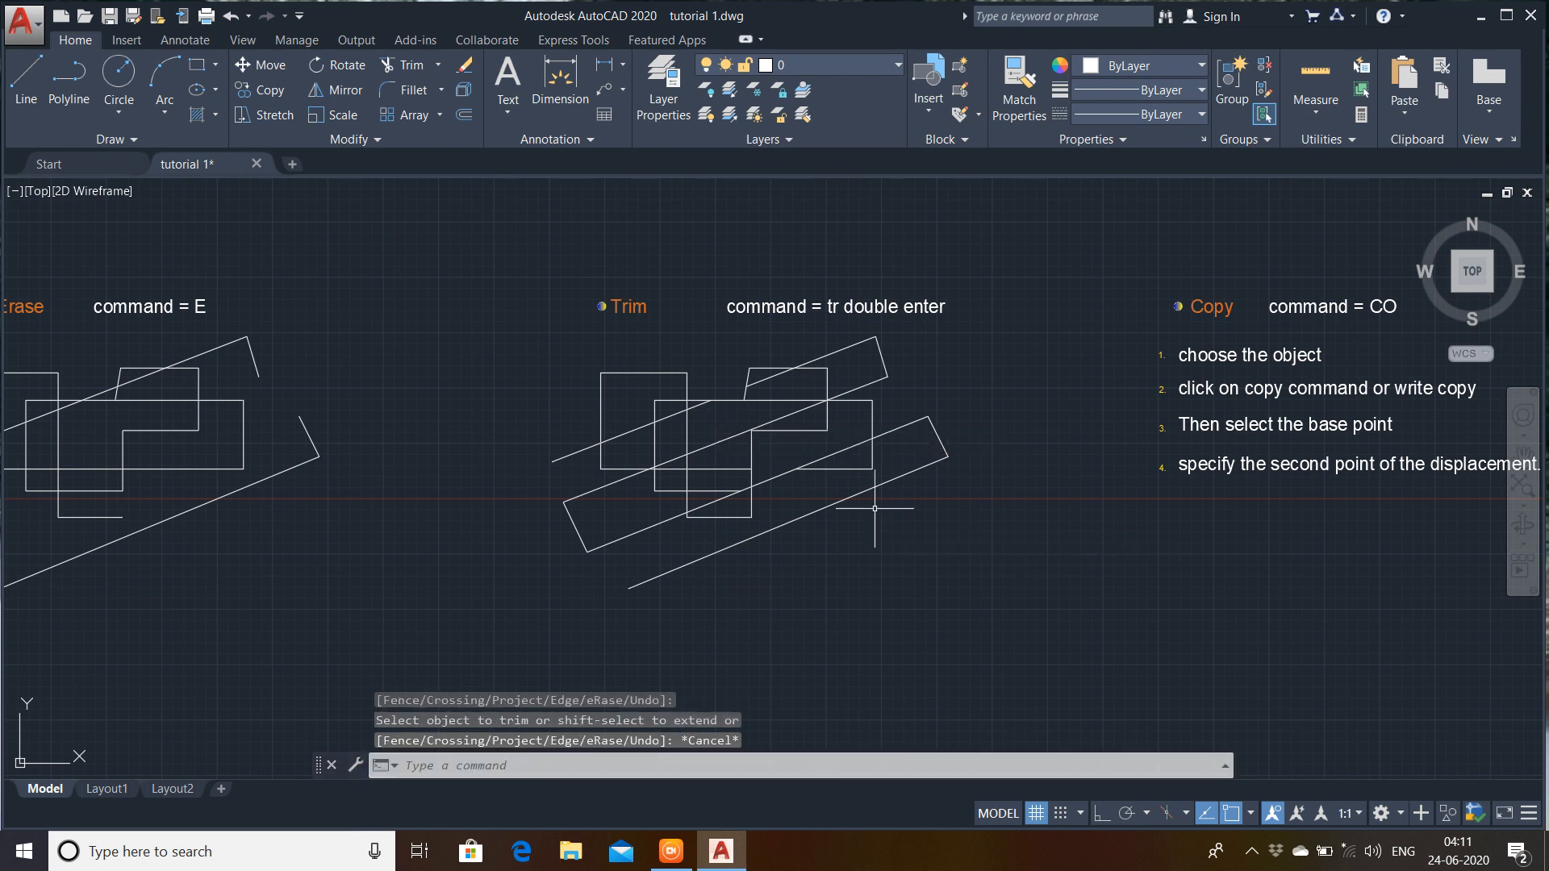
# - Copy the orange Copy heading from its middle to fifteen spots around the Copy section, and undo the copies
pyautogui.moveTo(947, 498); pyautogui.dragTo(524, 503, button='middle')
pyautogui.scroll(2, 862, 360)
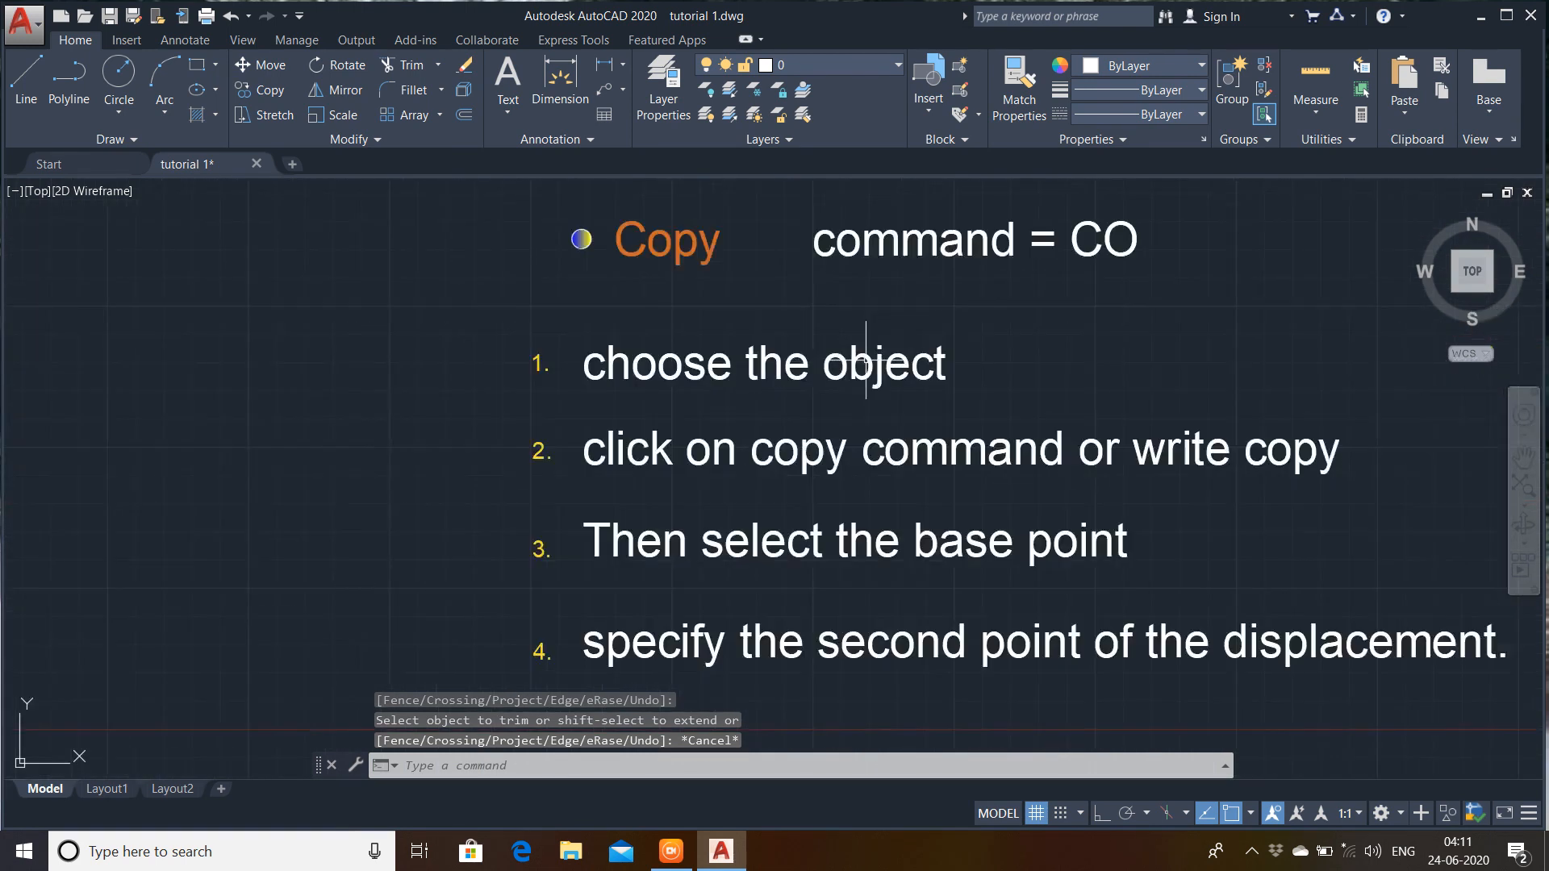
pyautogui.moveTo(860, 361)
pyautogui.mouseDown(button='middle')
pyautogui.moveTo(615, 342)
pyautogui.moveTo(466, 381)
pyautogui.mouseUp(button='middle')
pyautogui.scroll(-3, 615, 342)
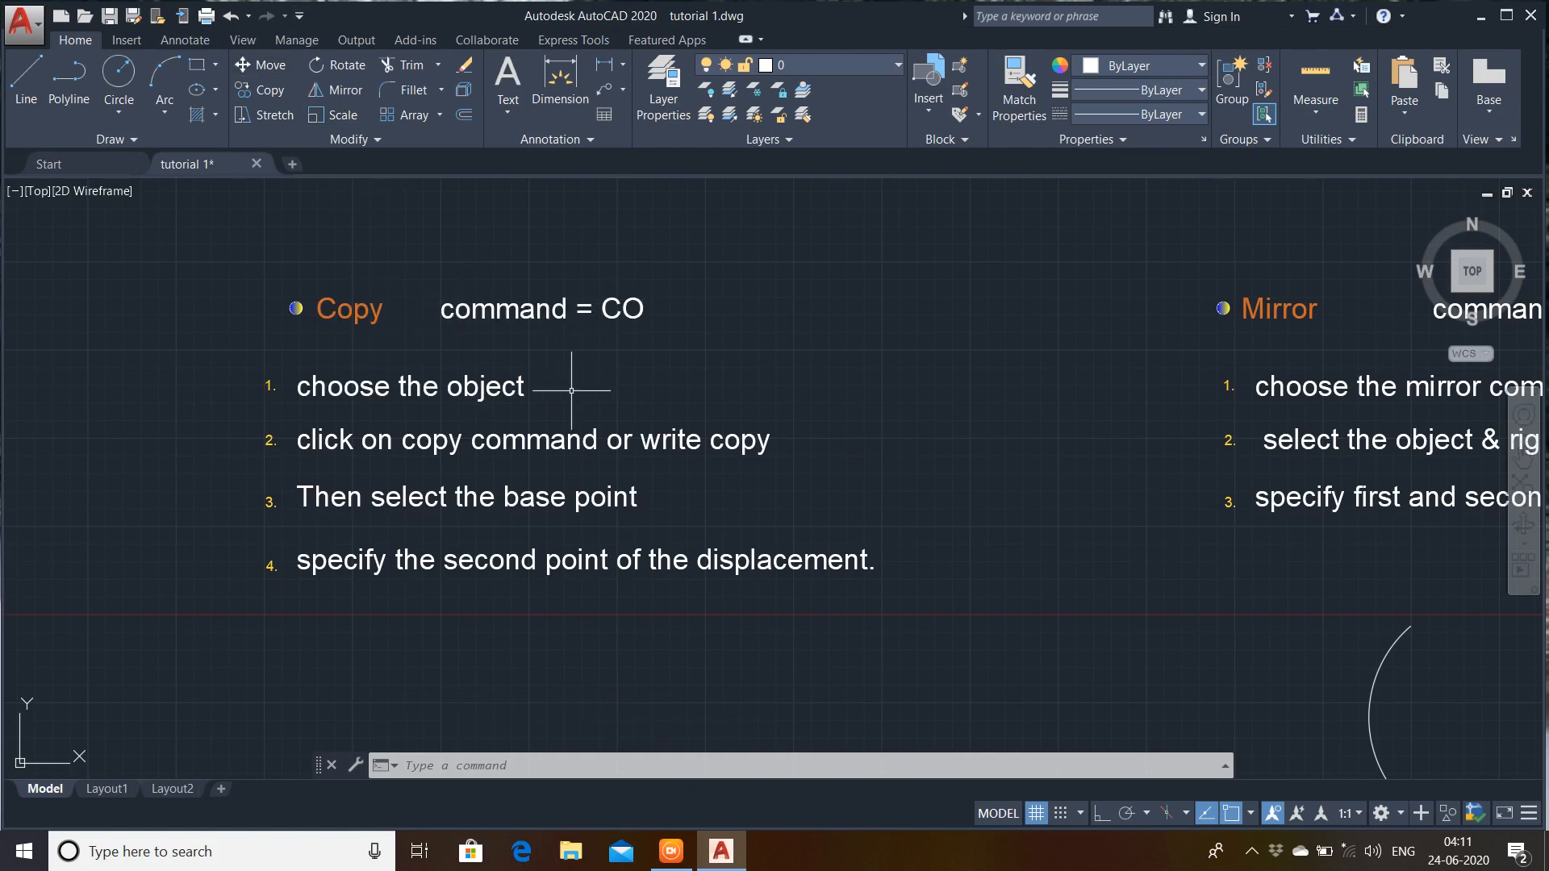
pyautogui.write('CO')
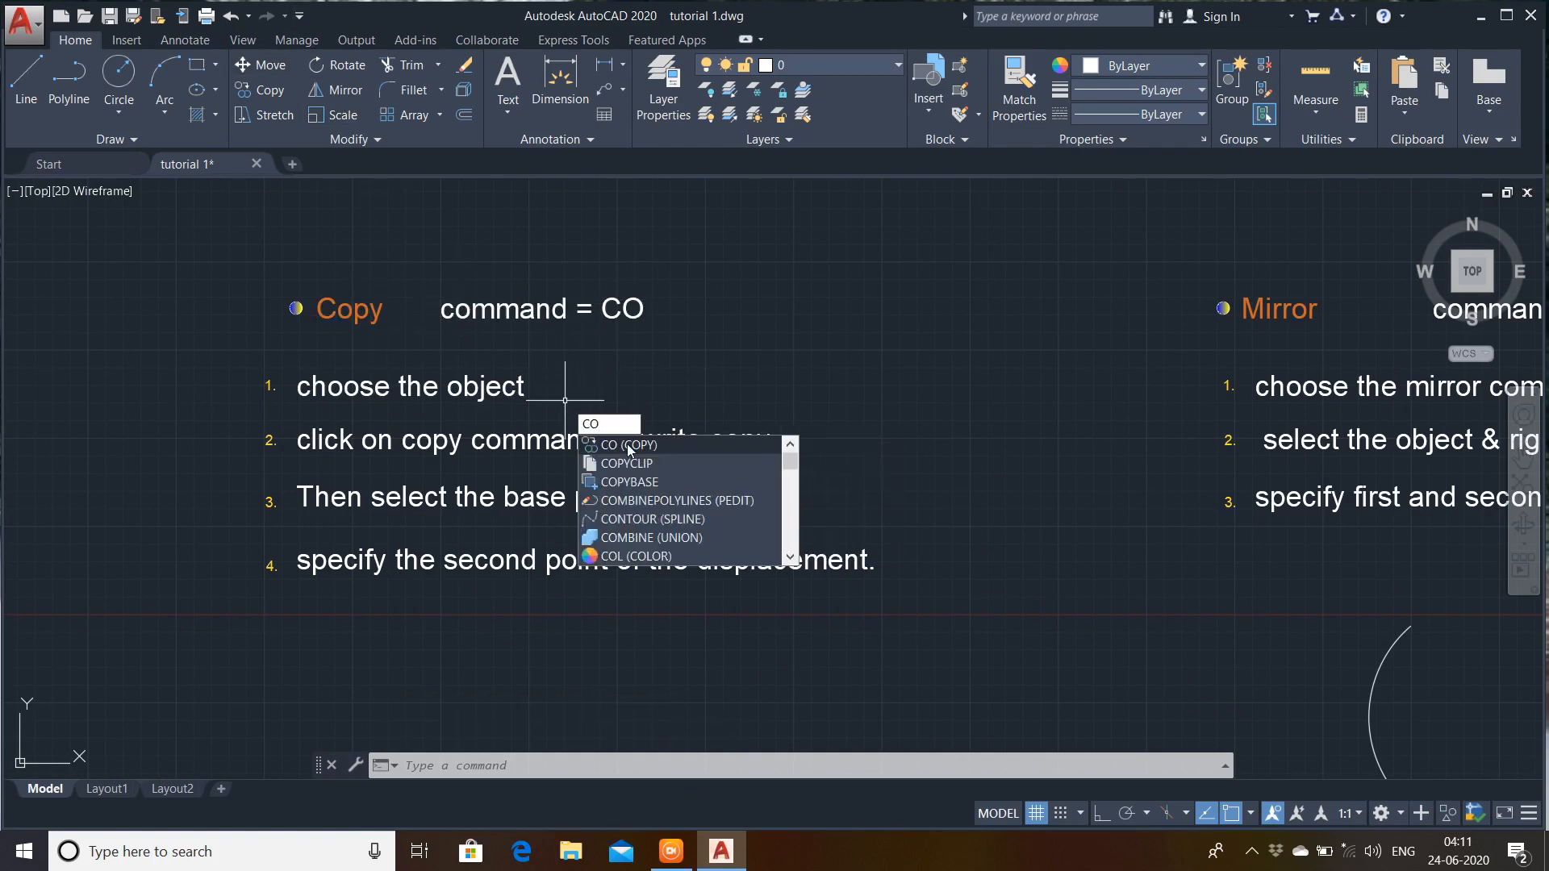
pyautogui.click(626, 446)
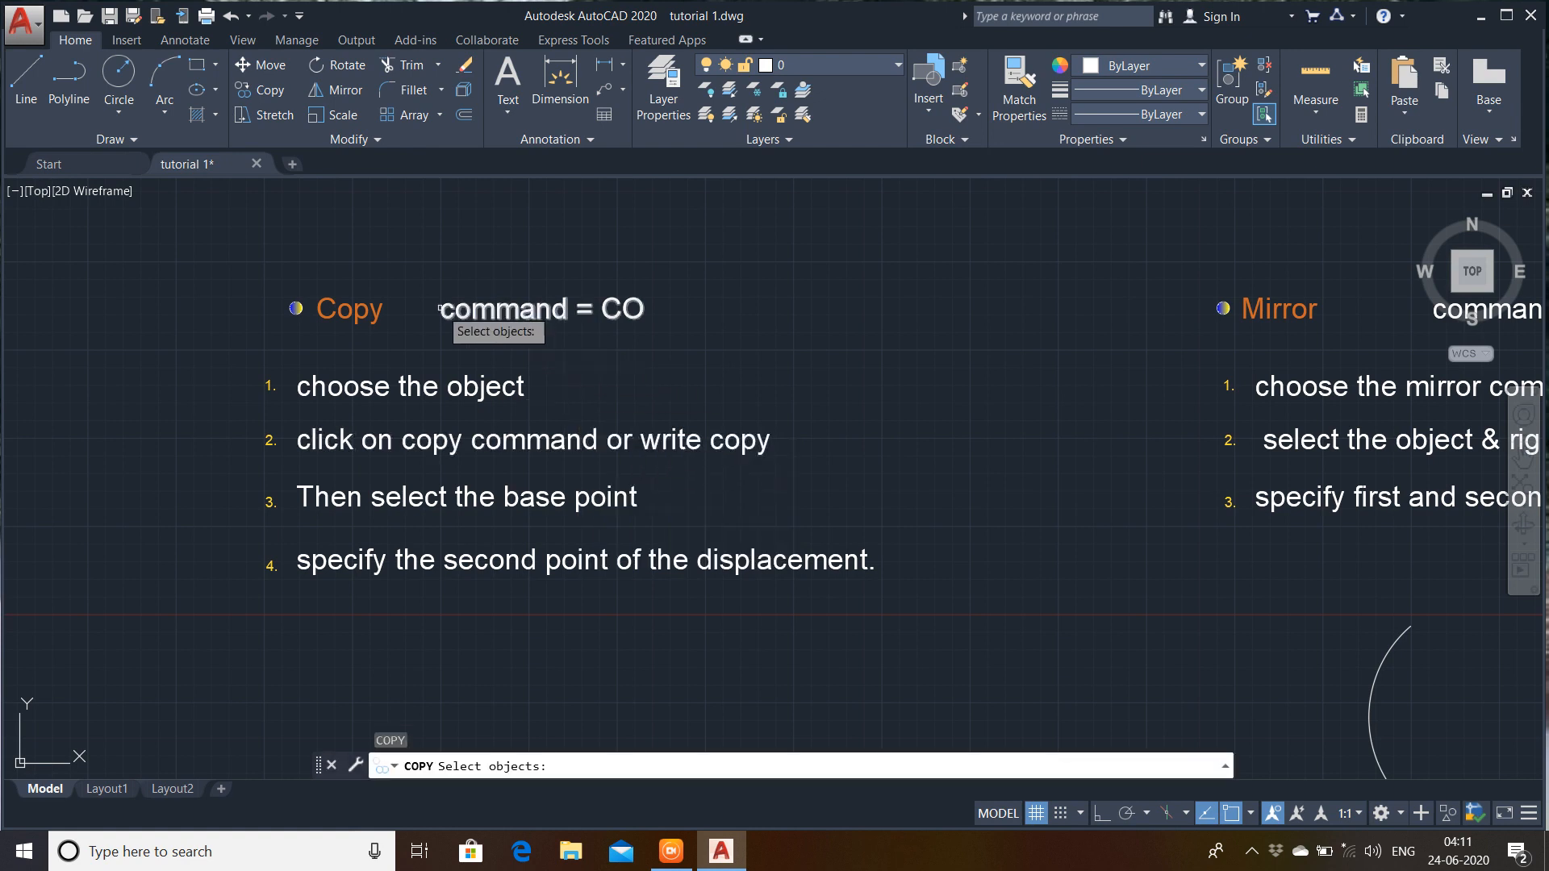
pyautogui.click(347, 310)
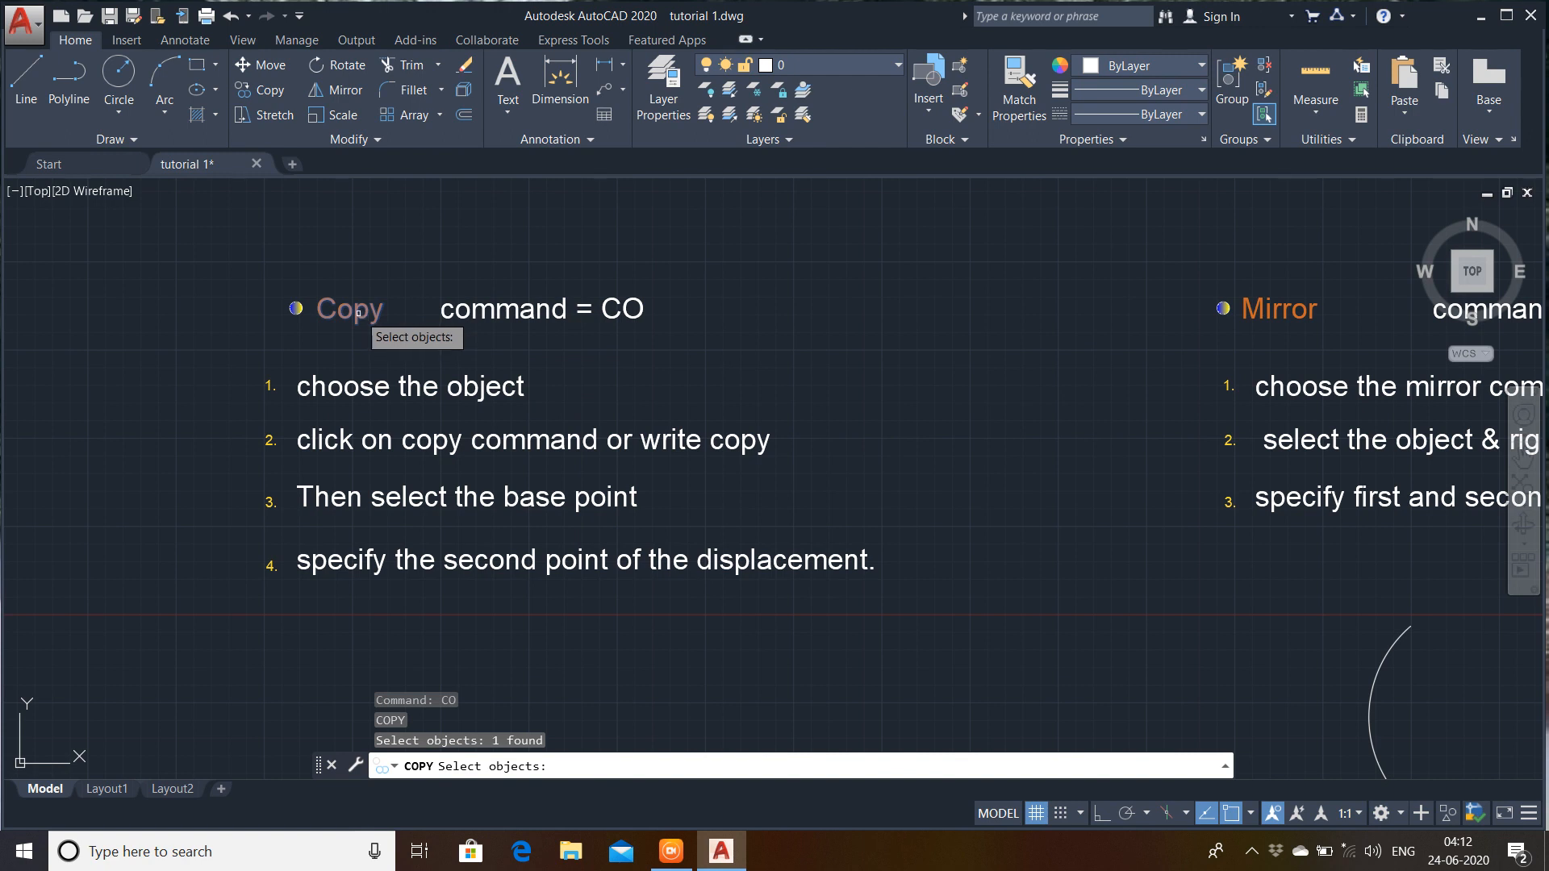
pyautogui.press('Return')
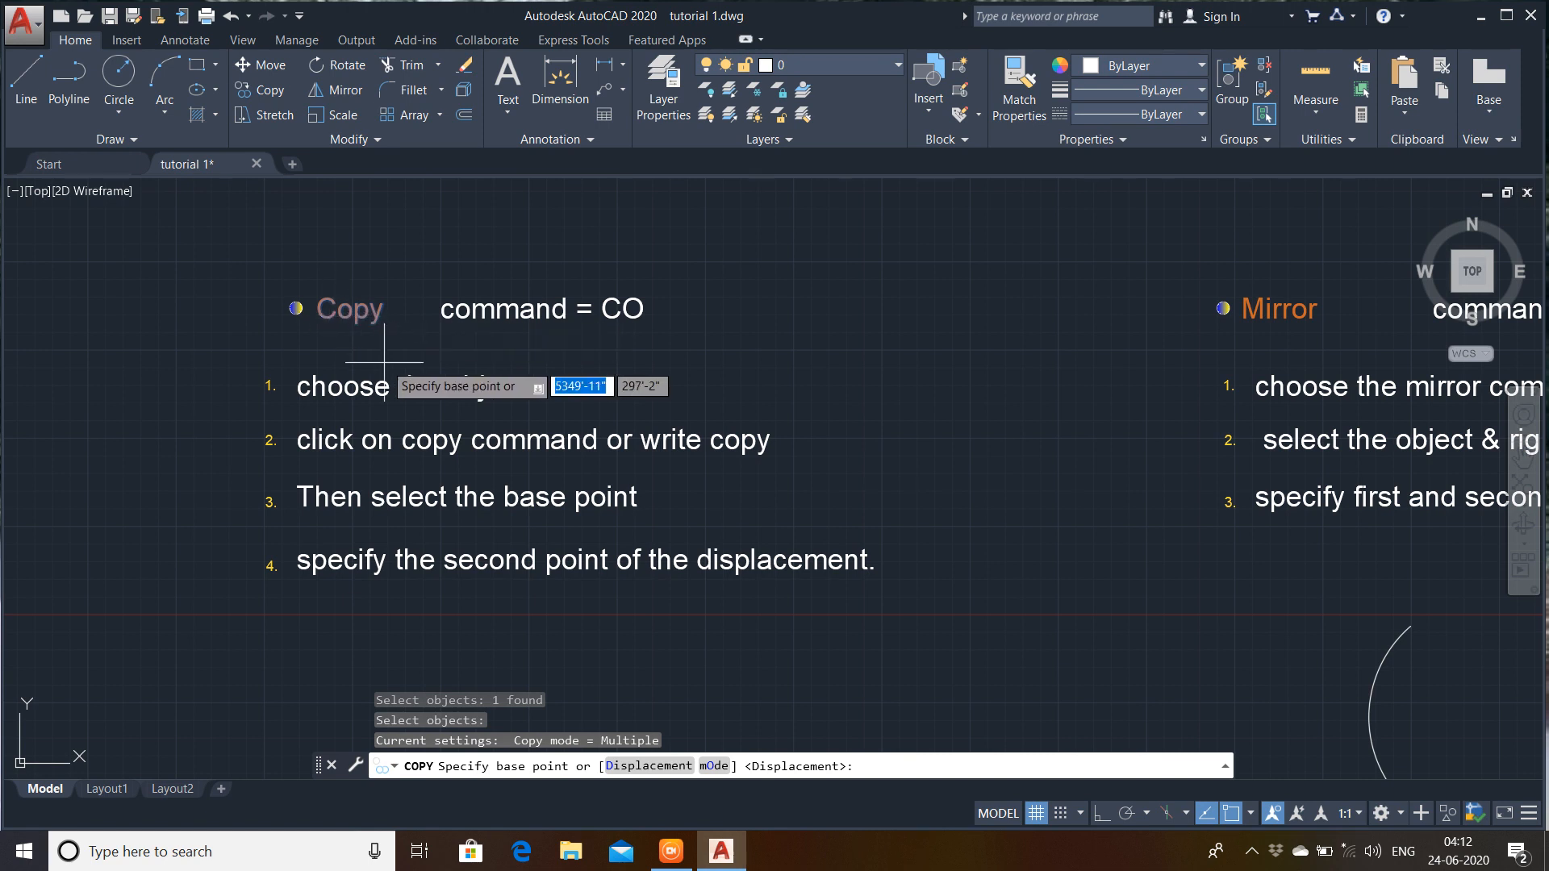
pyautogui.click(349, 308)
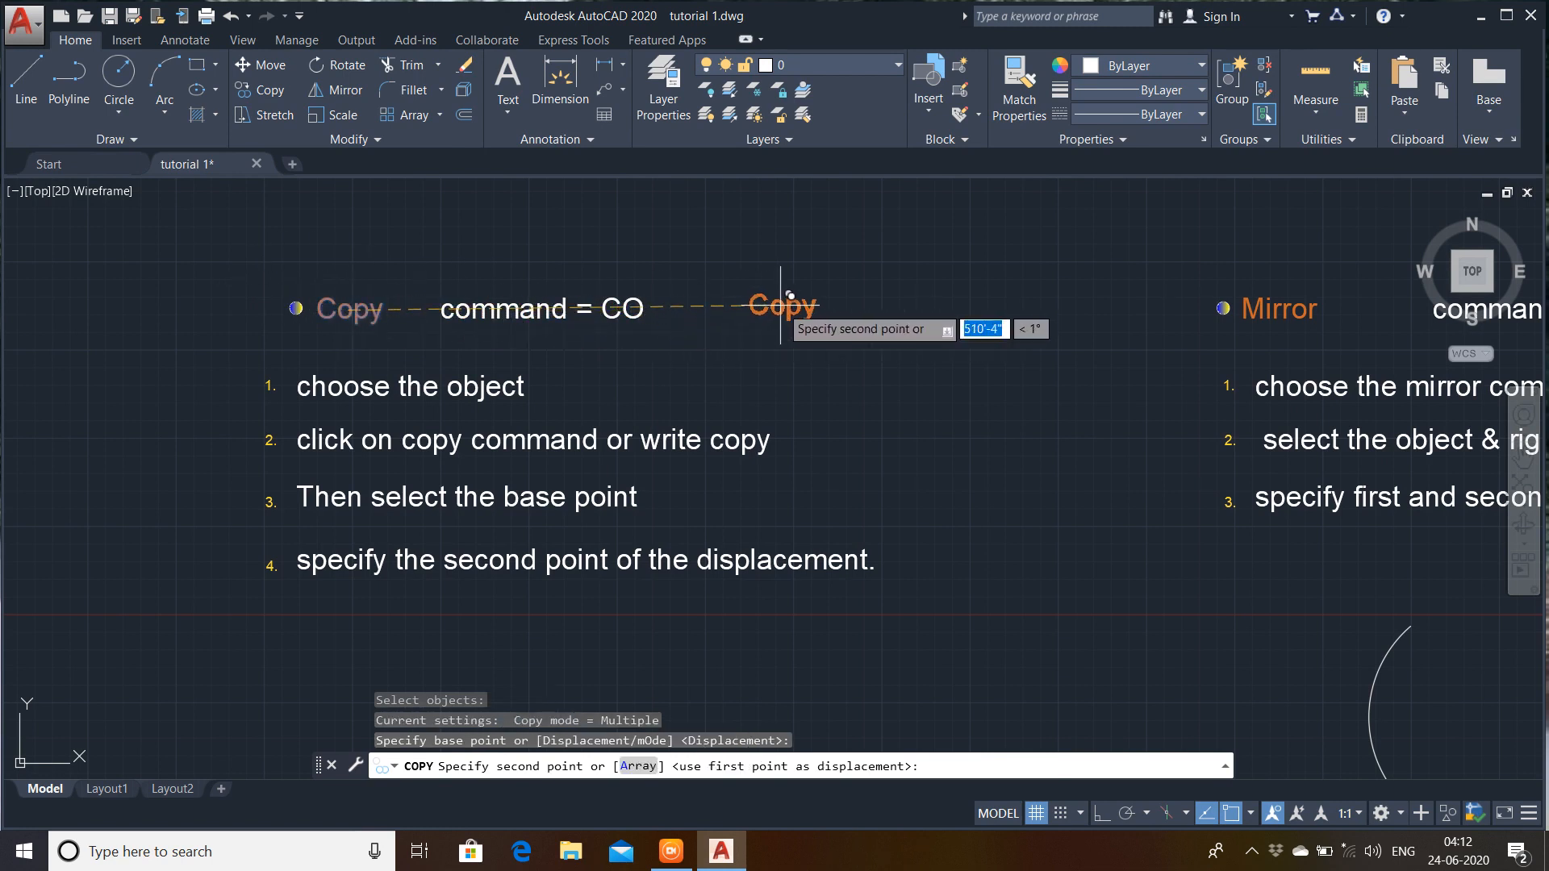
pyautogui.click(788, 294)
pyautogui.click(907, 230)
pyautogui.click(919, 356)
pyautogui.click(814, 408)
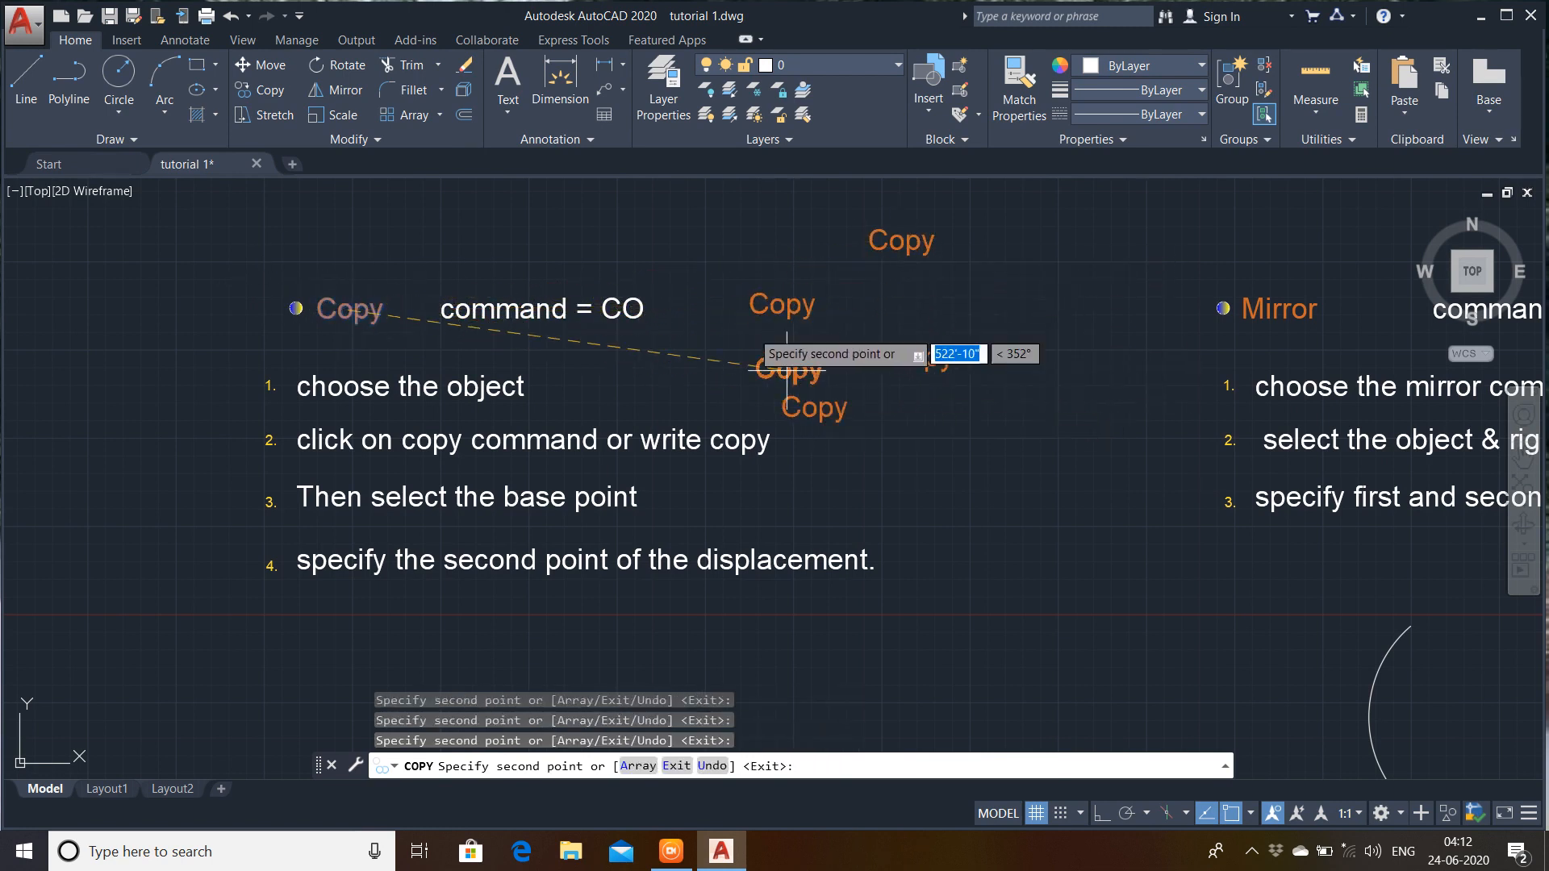
pyautogui.click(710, 245)
pyautogui.click(611, 385)
pyautogui.click(517, 497)
pyautogui.click(314, 417)
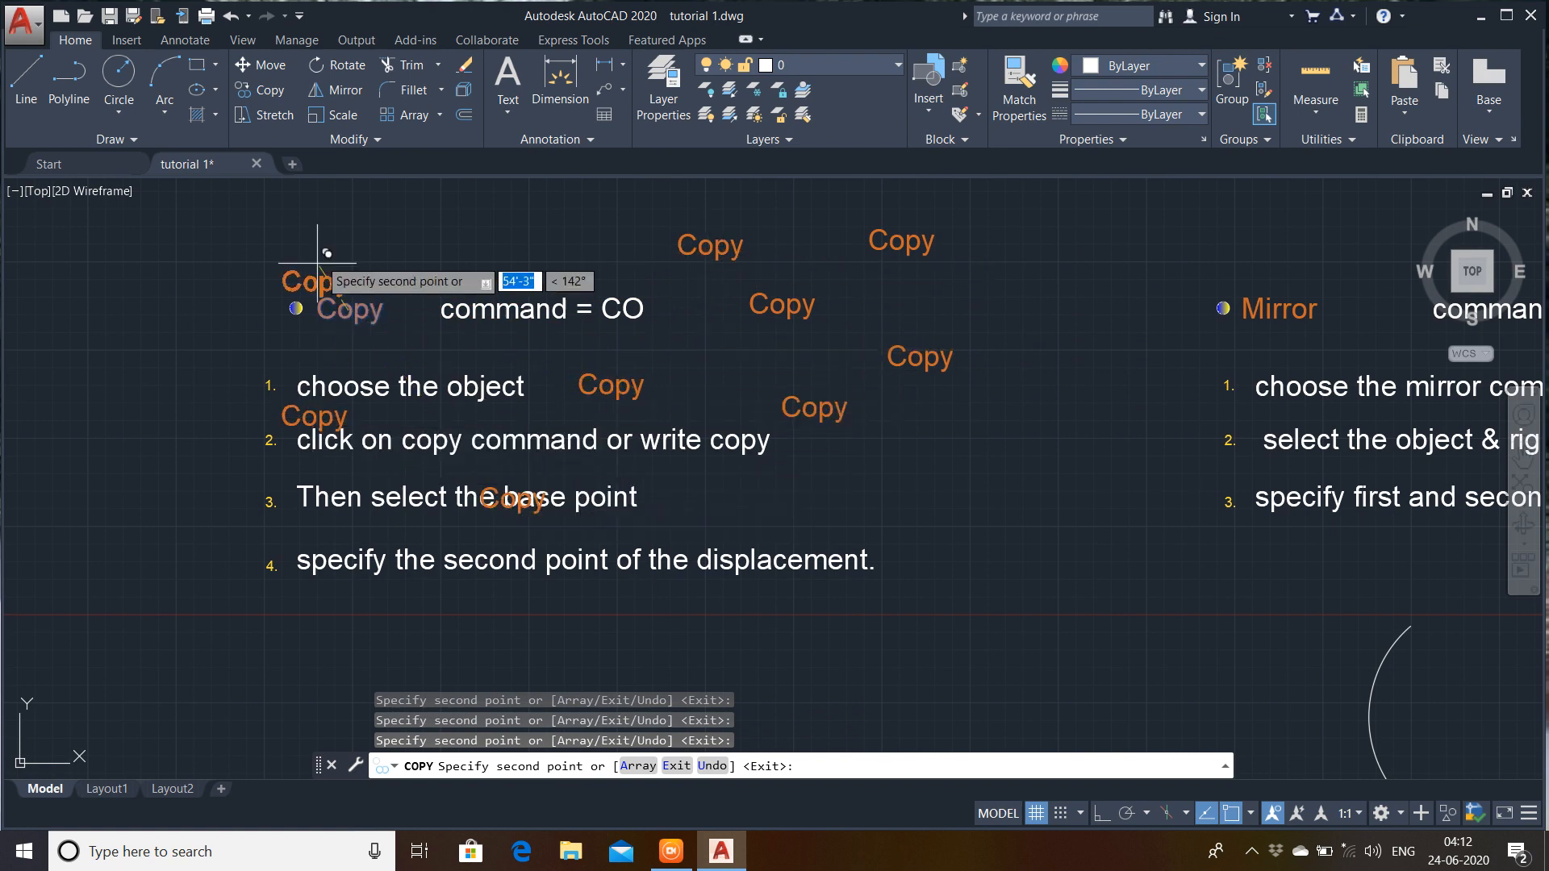
pyautogui.click(337, 230)
pyautogui.click(483, 301)
pyautogui.click(170, 255)
pyautogui.click(184, 360)
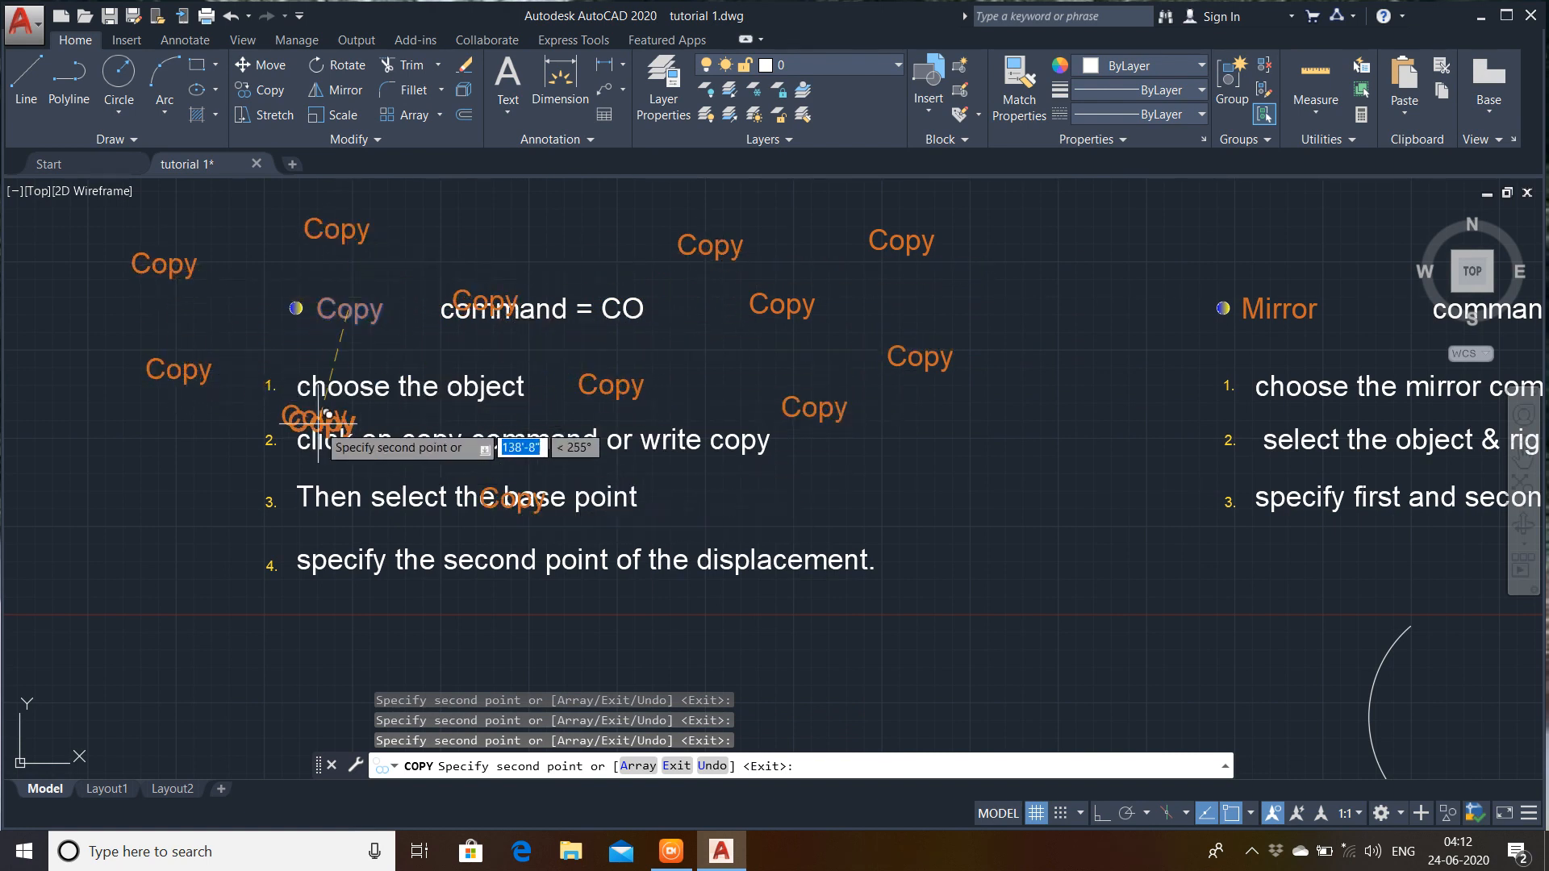
pyautogui.click(326, 413)
pyautogui.click(118, 518)
pyautogui.click(311, 591)
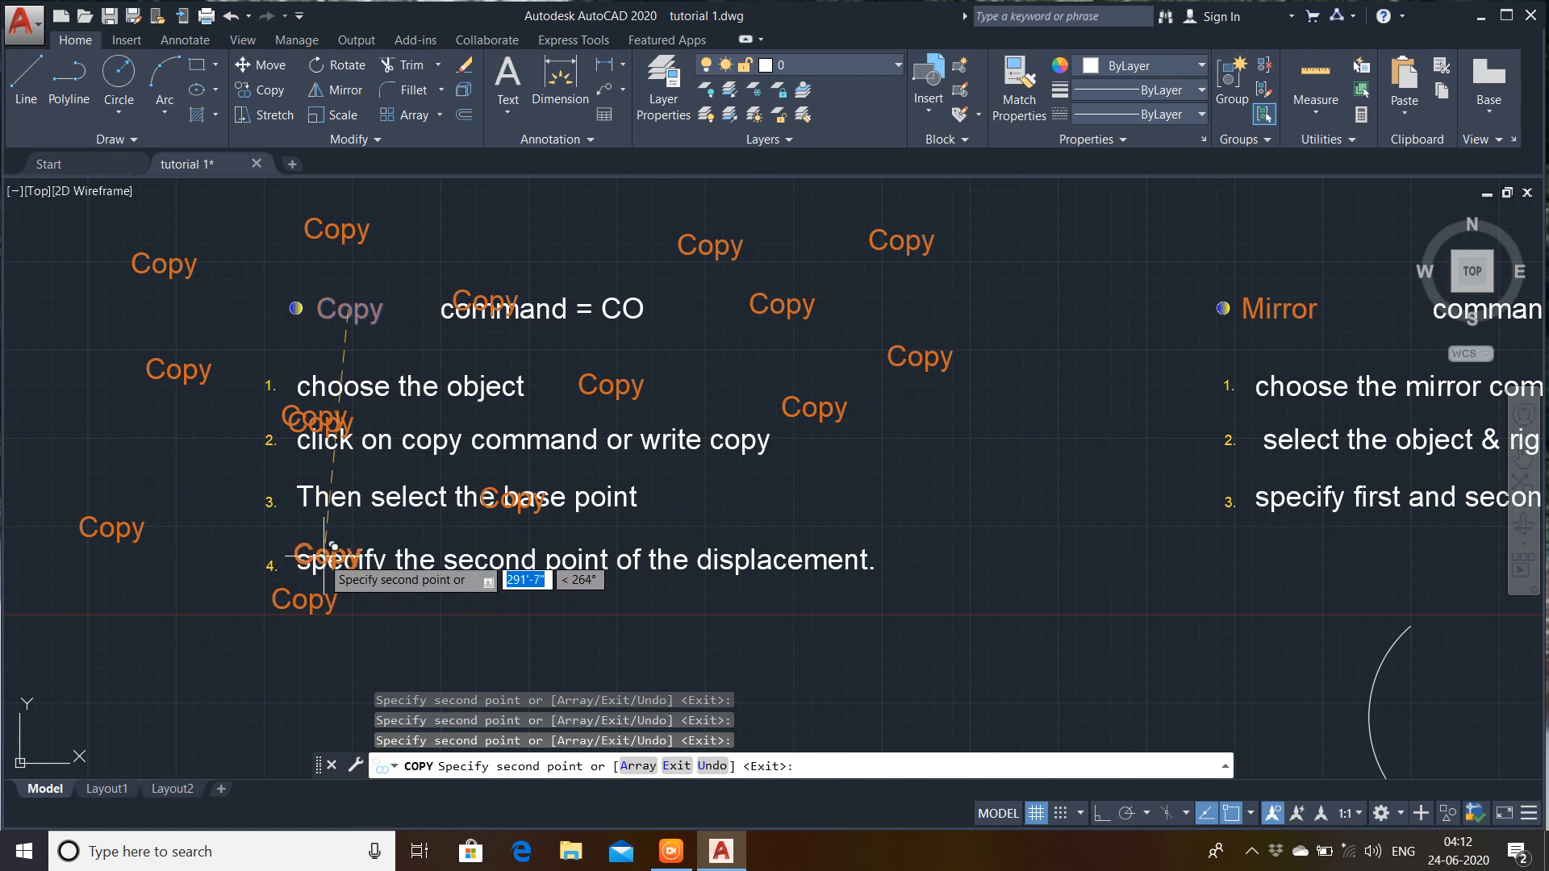
pyautogui.press('Escape')
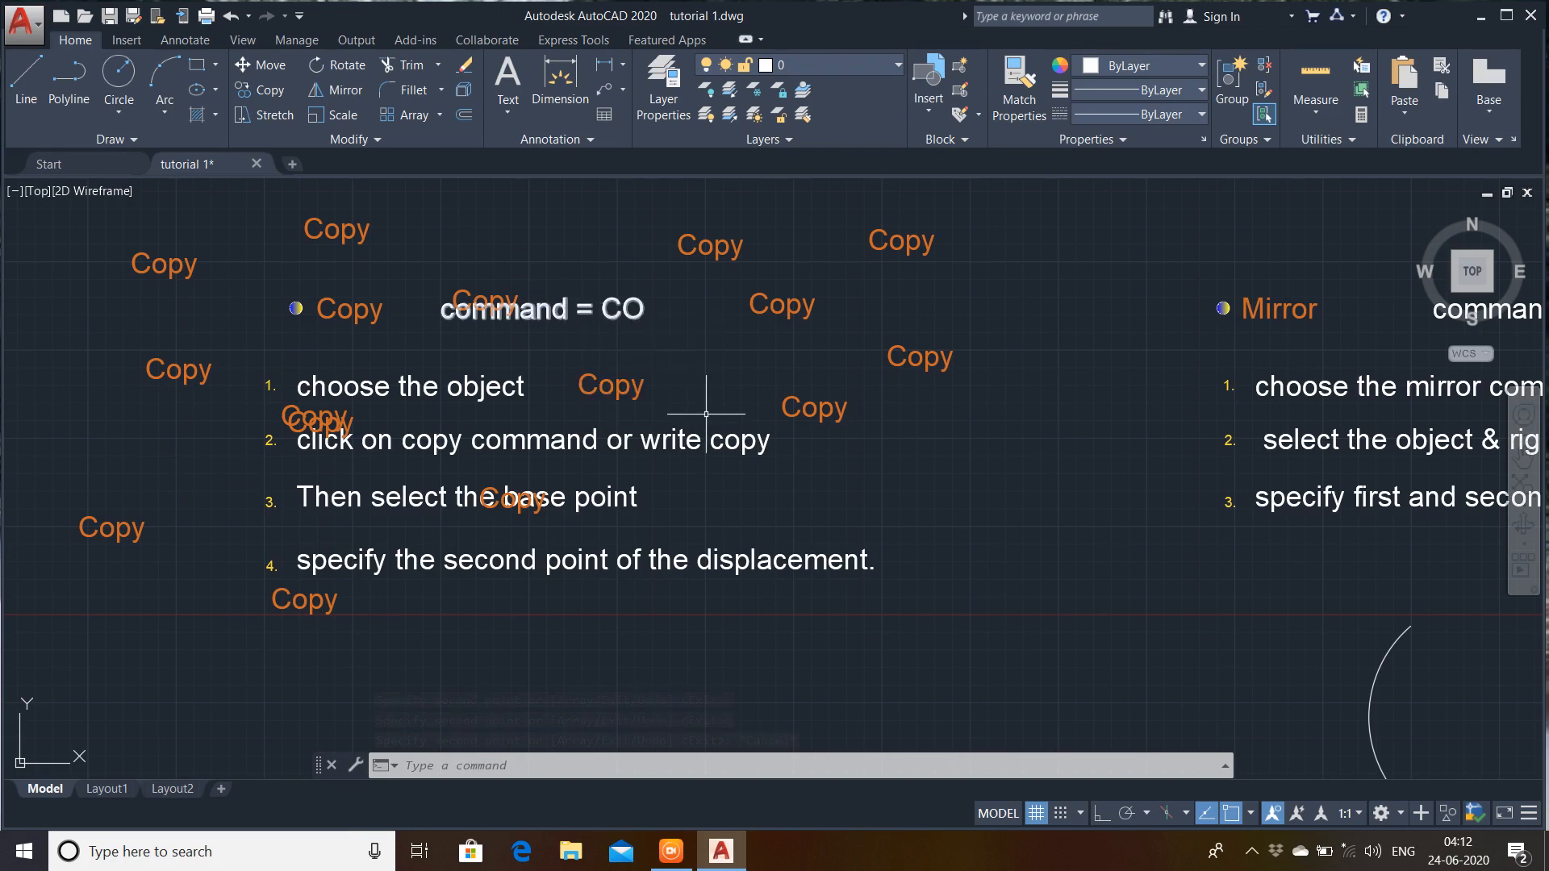
pyautogui.hotkey('ctrl', 'z')
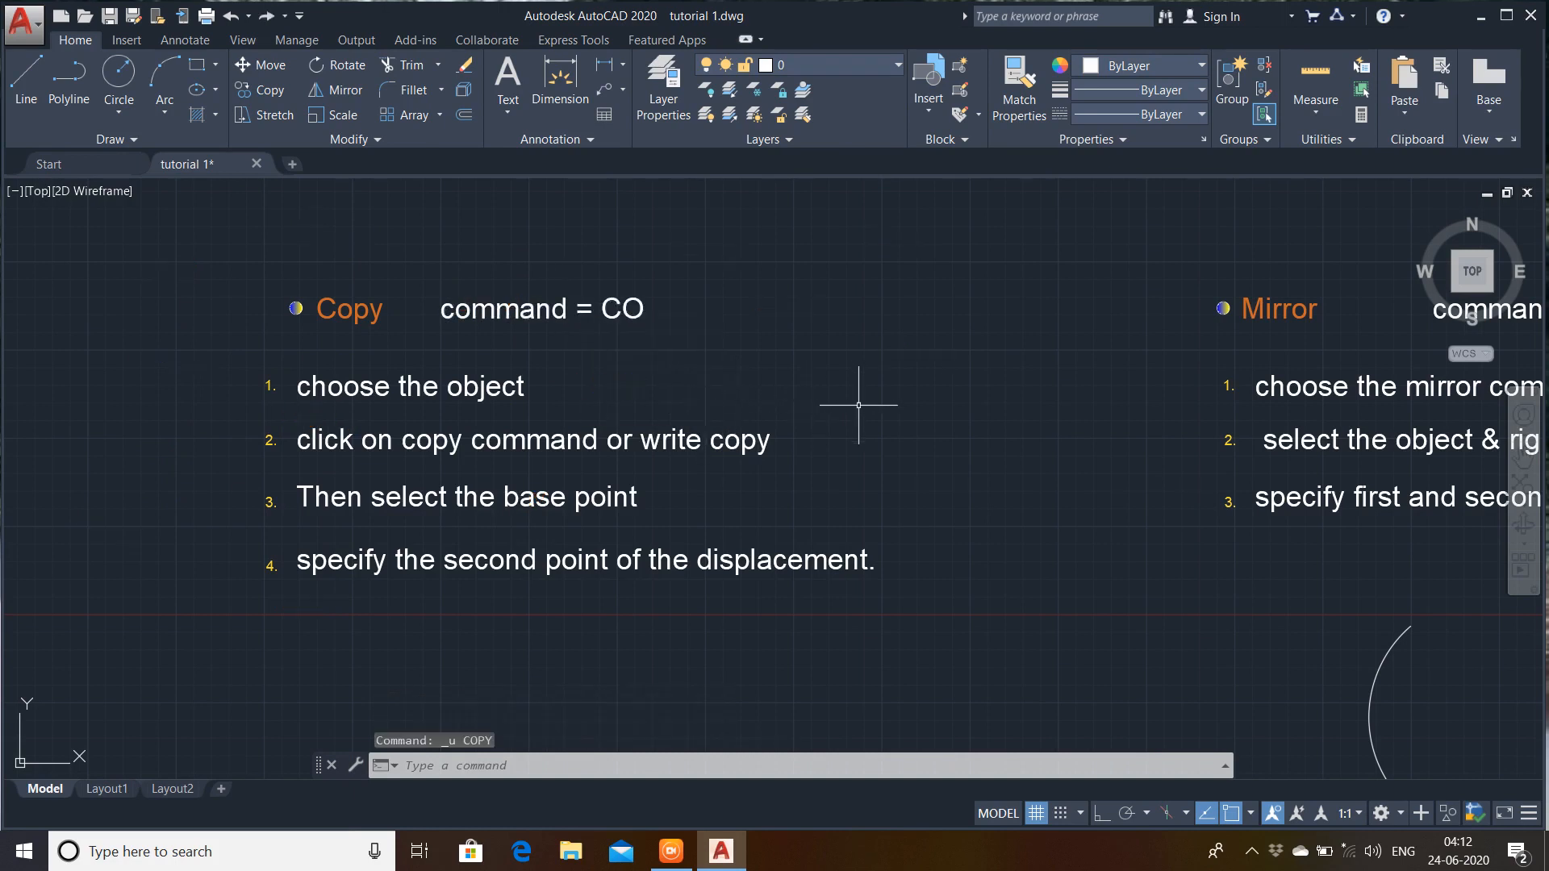
# - Mirror the arc in the Mirror section across the line through its upper and lower endpoints, keeping the source object
pyautogui.moveTo(939, 435)
pyautogui.mouseDown(button='middle')
pyautogui.moveTo(861, 443)
pyautogui.moveTo(314, 353)
pyautogui.moveTo(247, 363)
pyautogui.mouseUp(button='middle')
pyautogui.moveTo(831, 410)
pyautogui.mouseDown(button='middle')
pyautogui.moveTo(646, 439)
pyautogui.moveTo(639, 407)
pyautogui.mouseUp(button='middle')
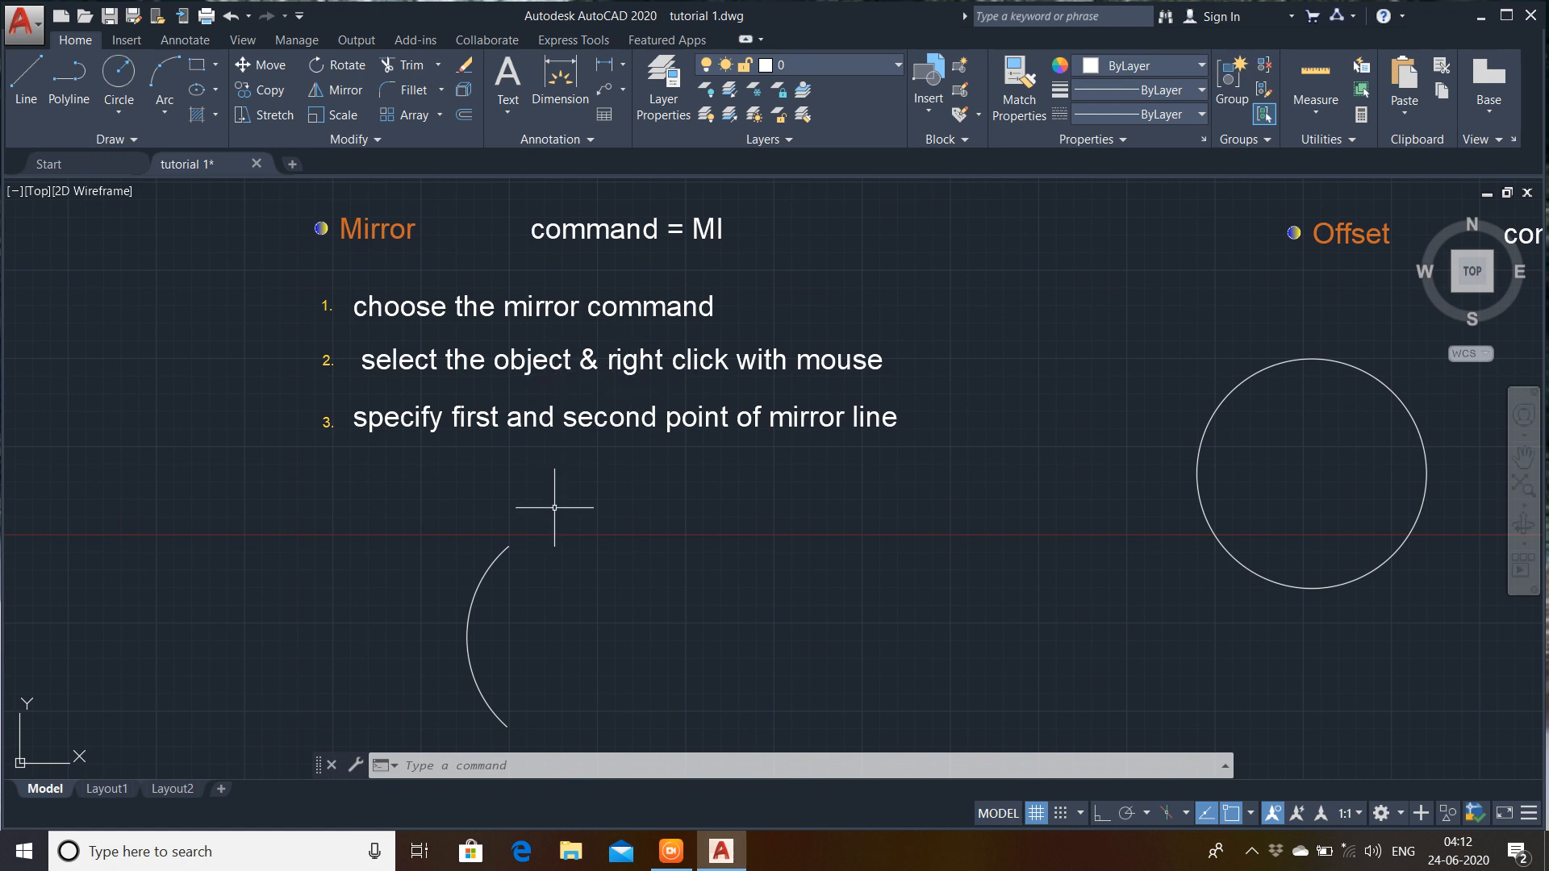
pyautogui.moveTo(554, 507); pyautogui.dragTo(555, 434, button='middle')
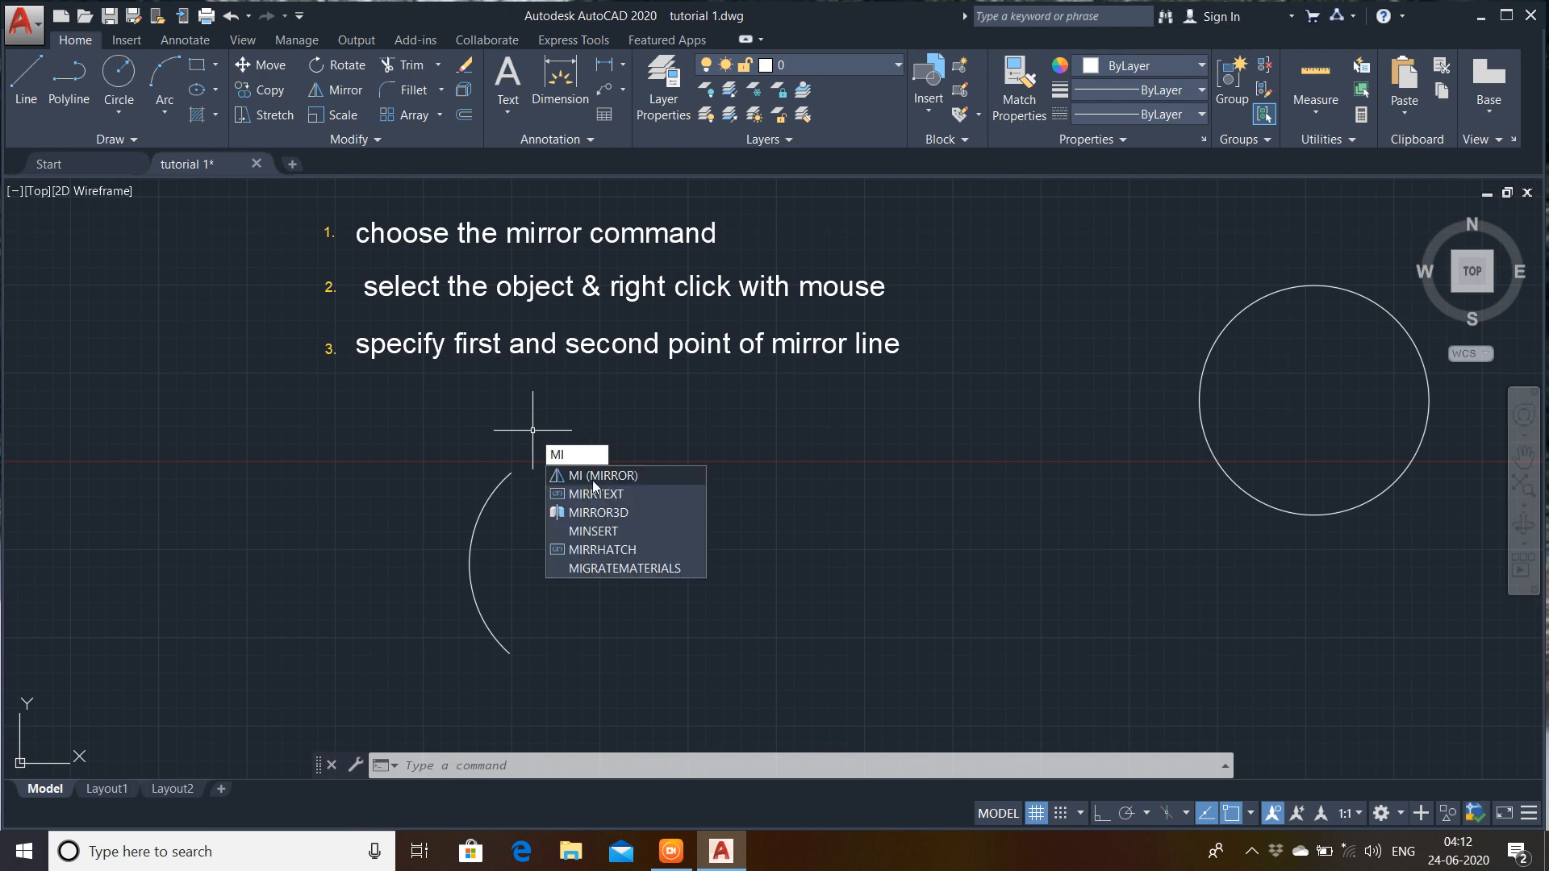
pyautogui.click(594, 479)
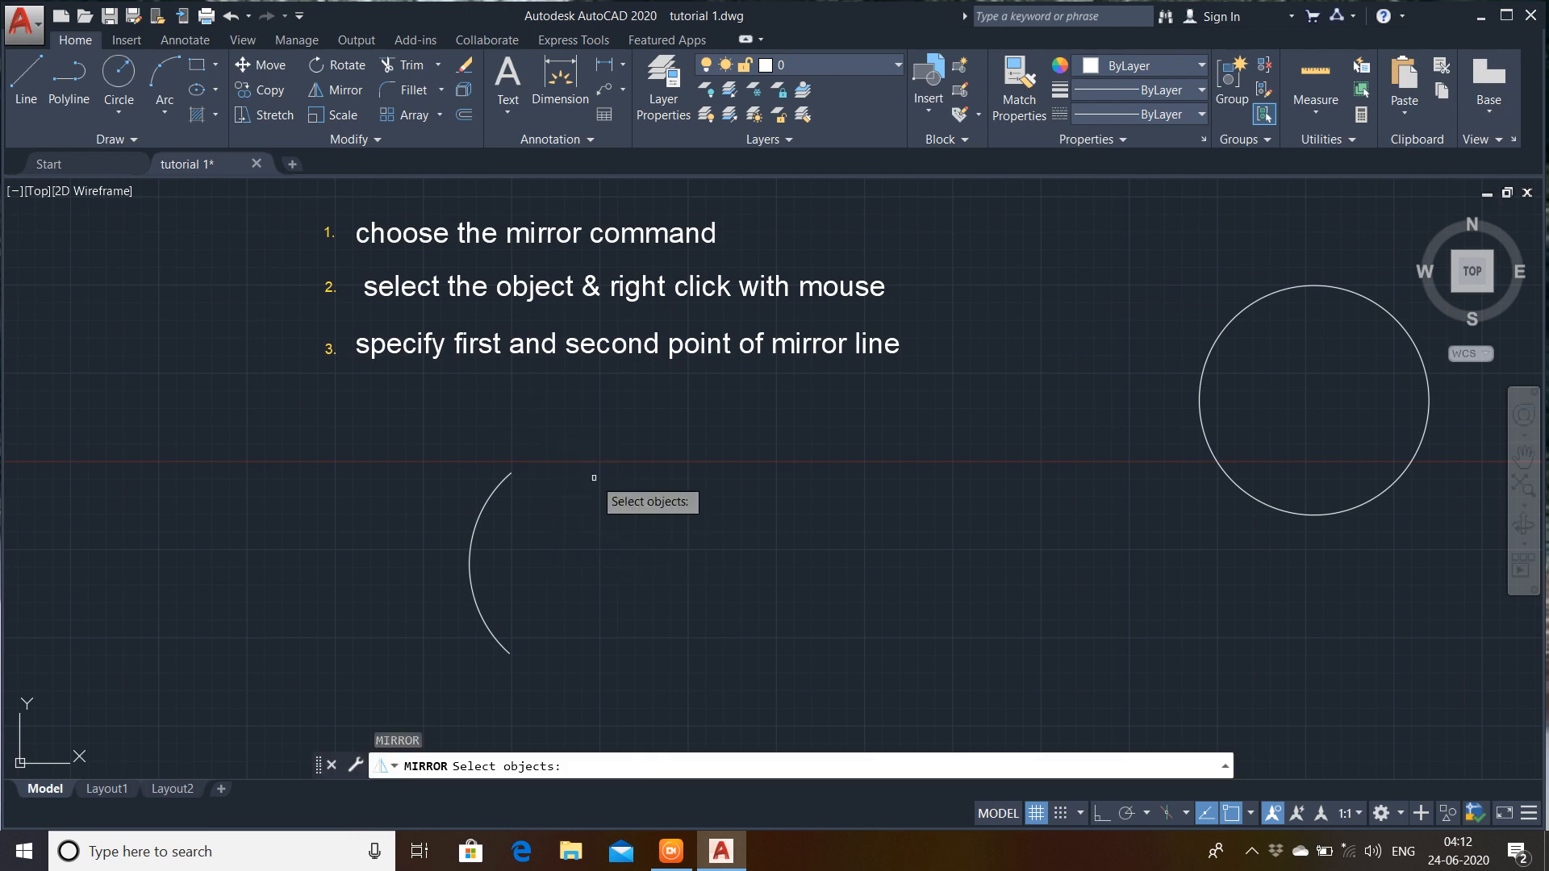
pyautogui.click(494, 492)
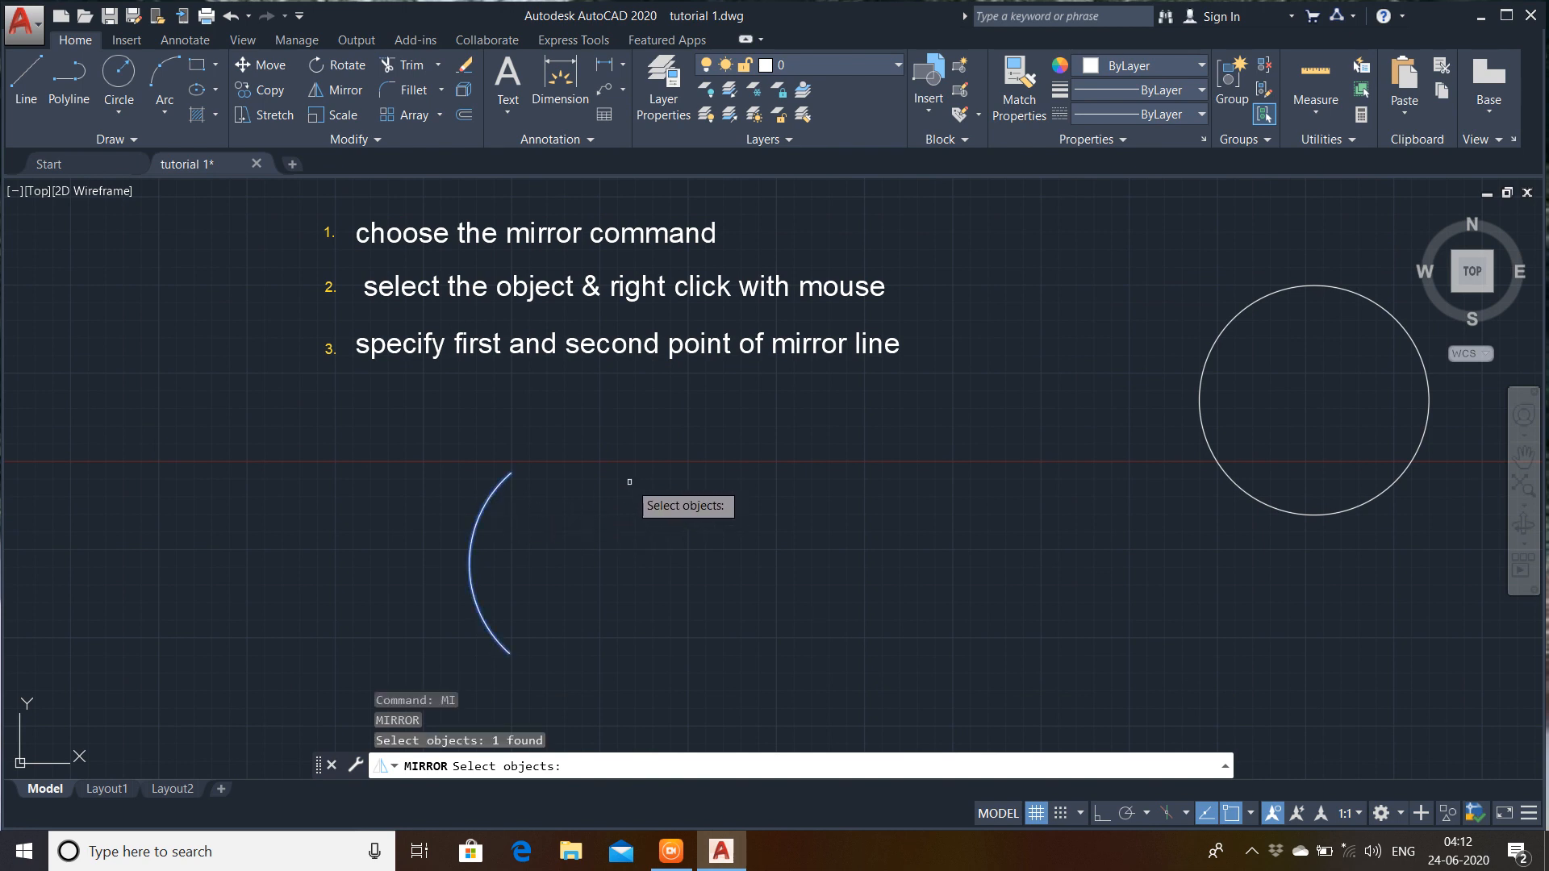
pyautogui.rightClick(494, 493)
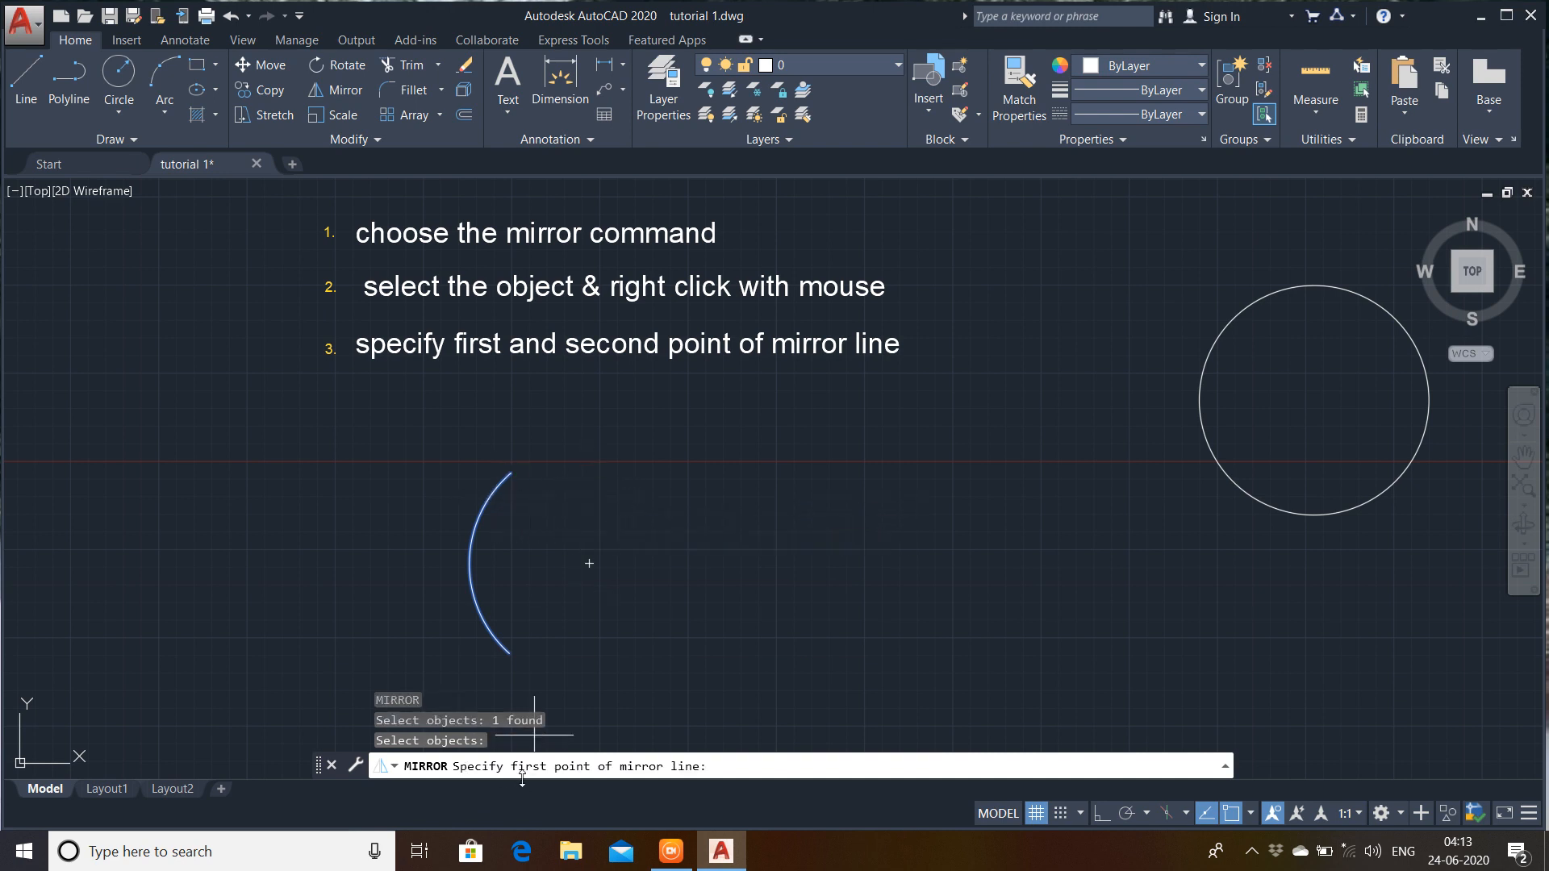
pyautogui.click(511, 473)
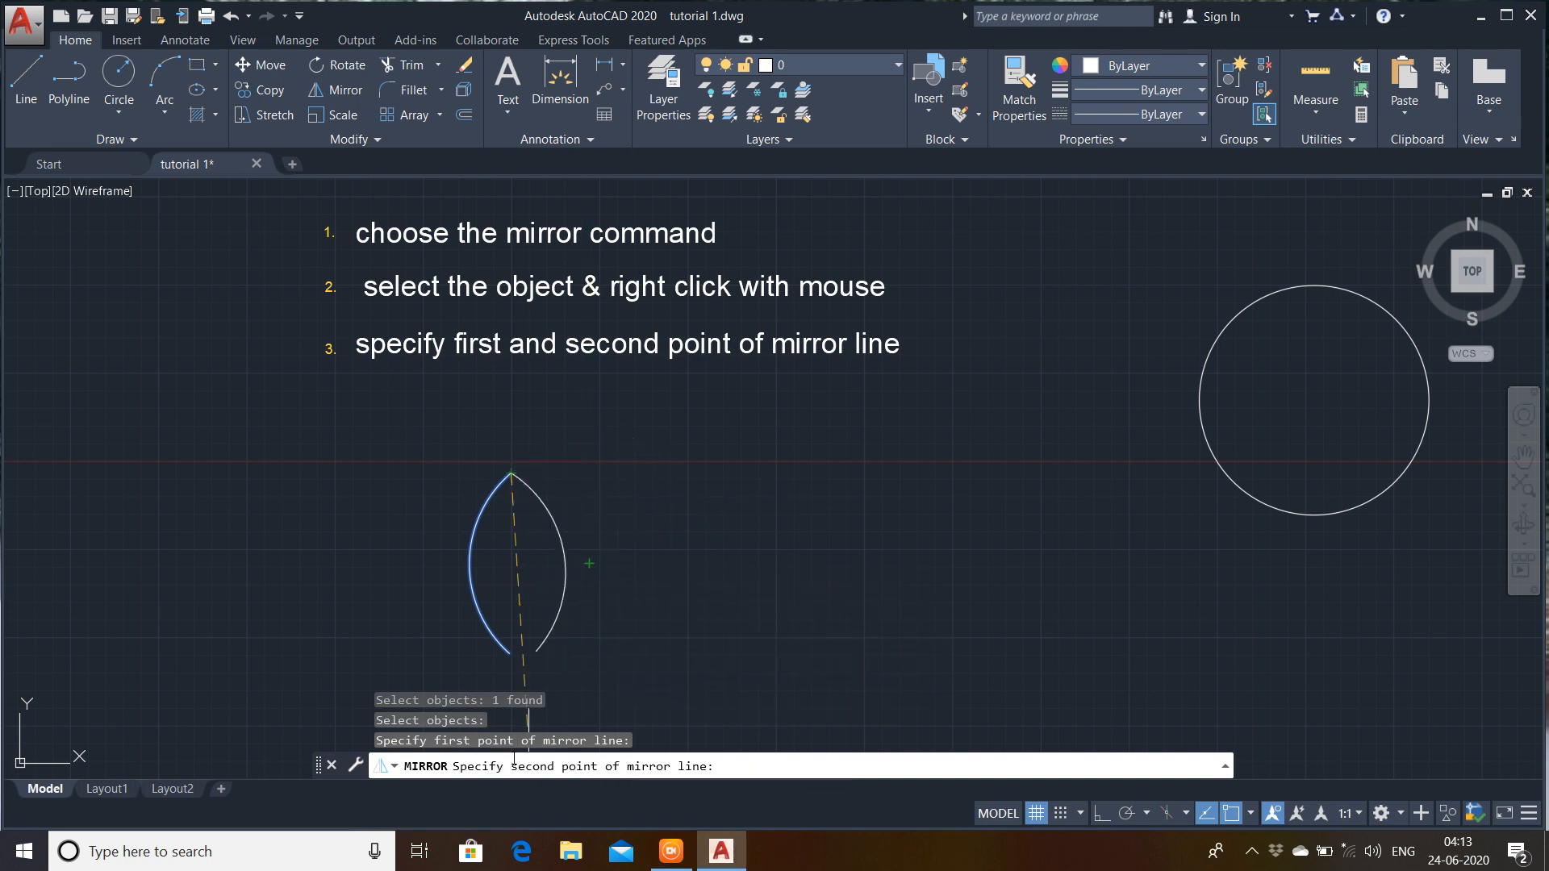
pyautogui.click(516, 655)
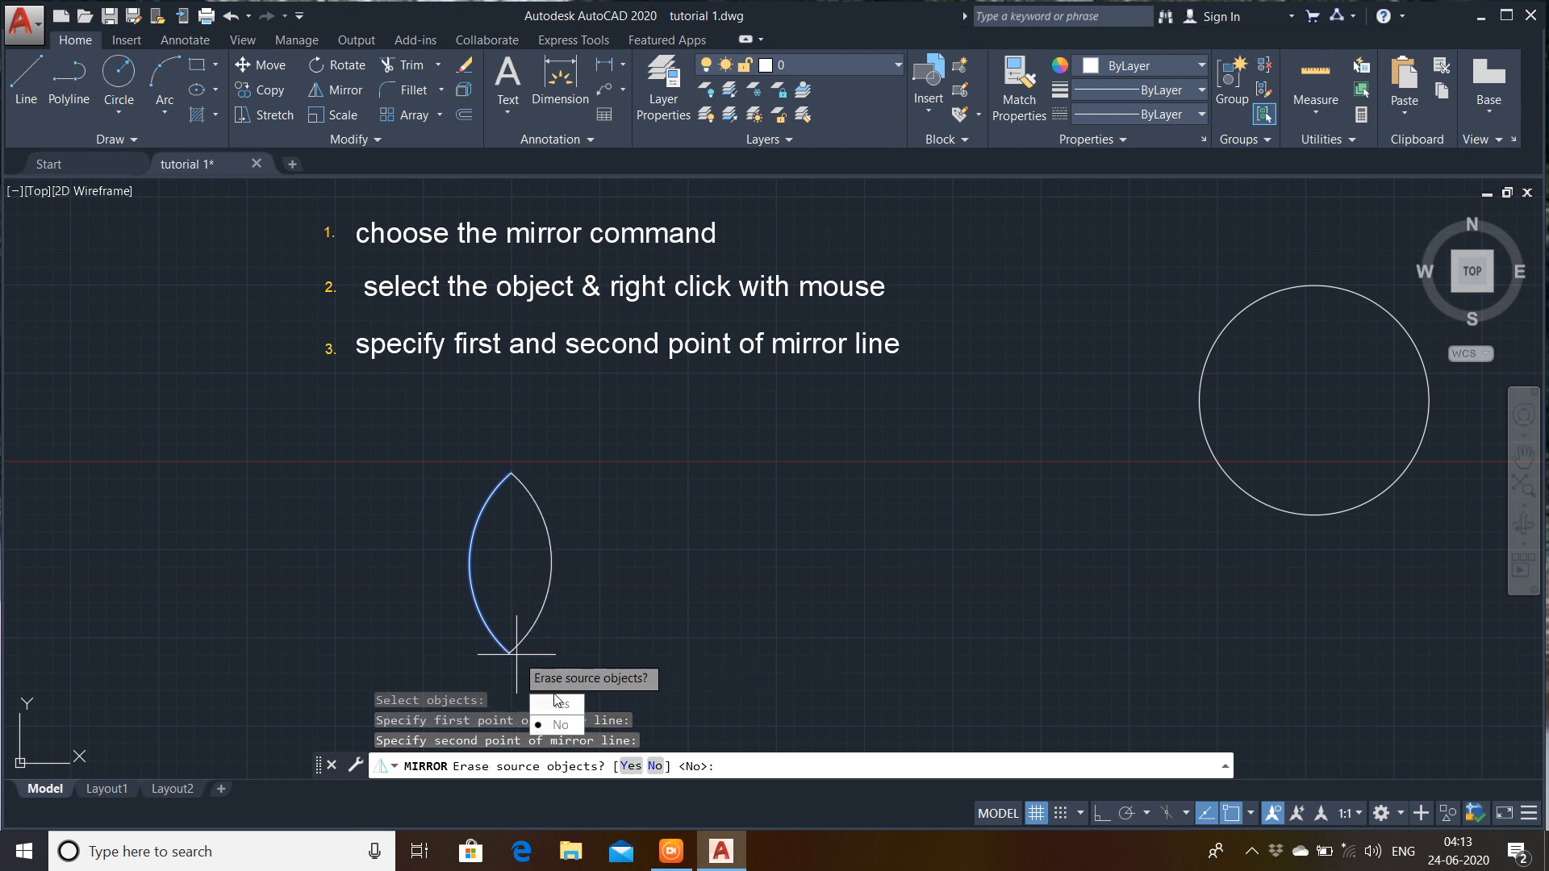
pyautogui.click(571, 726)
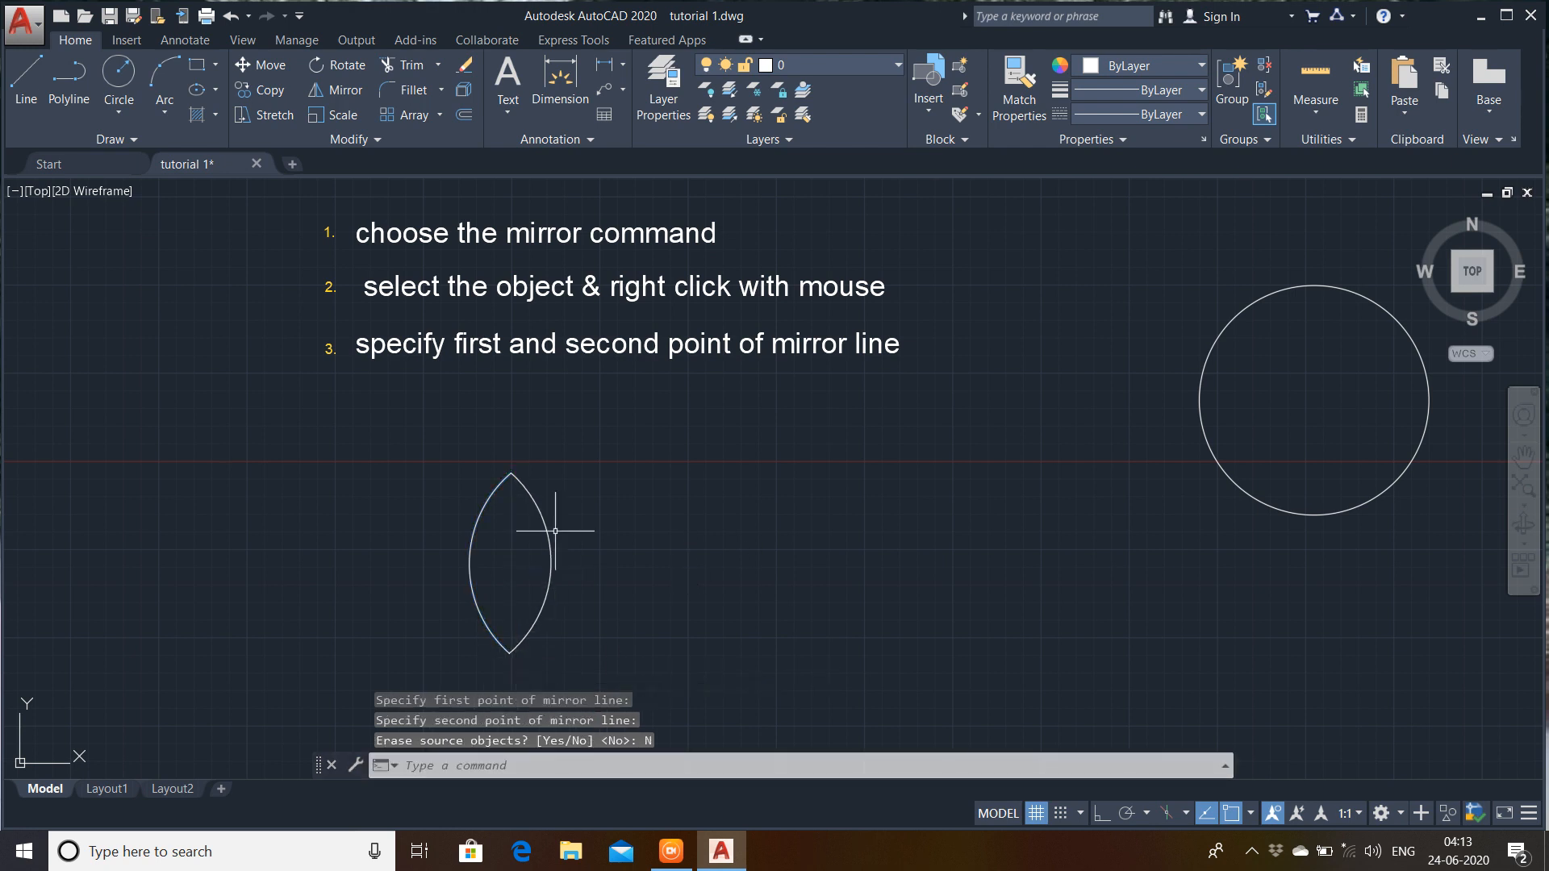
# - Mirror the four-line open shape below the arcs across the line through its two free endpoints, keeping the source lines
pyautogui.moveTo(613, 577); pyautogui.dragTo(584, 419, button='middle')
pyautogui.scroll(-3, 640, 473)
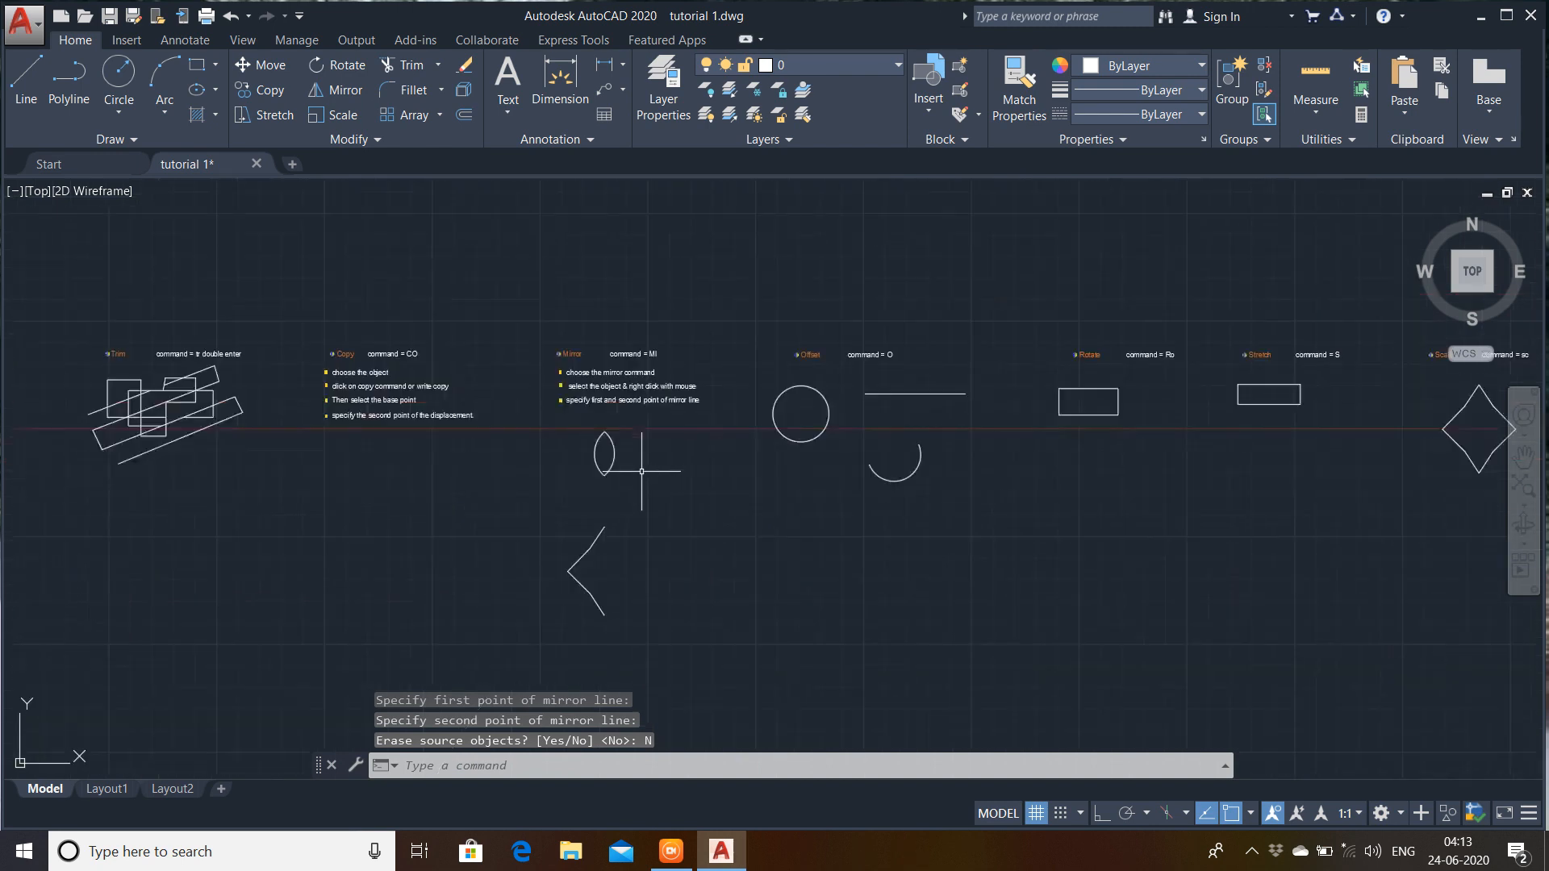
pyautogui.moveTo(648, 522); pyautogui.dragTo(650, 477, button='middle')
pyautogui.scroll(8, 649, 477)
pyautogui.scroll(-2, 602, 421)
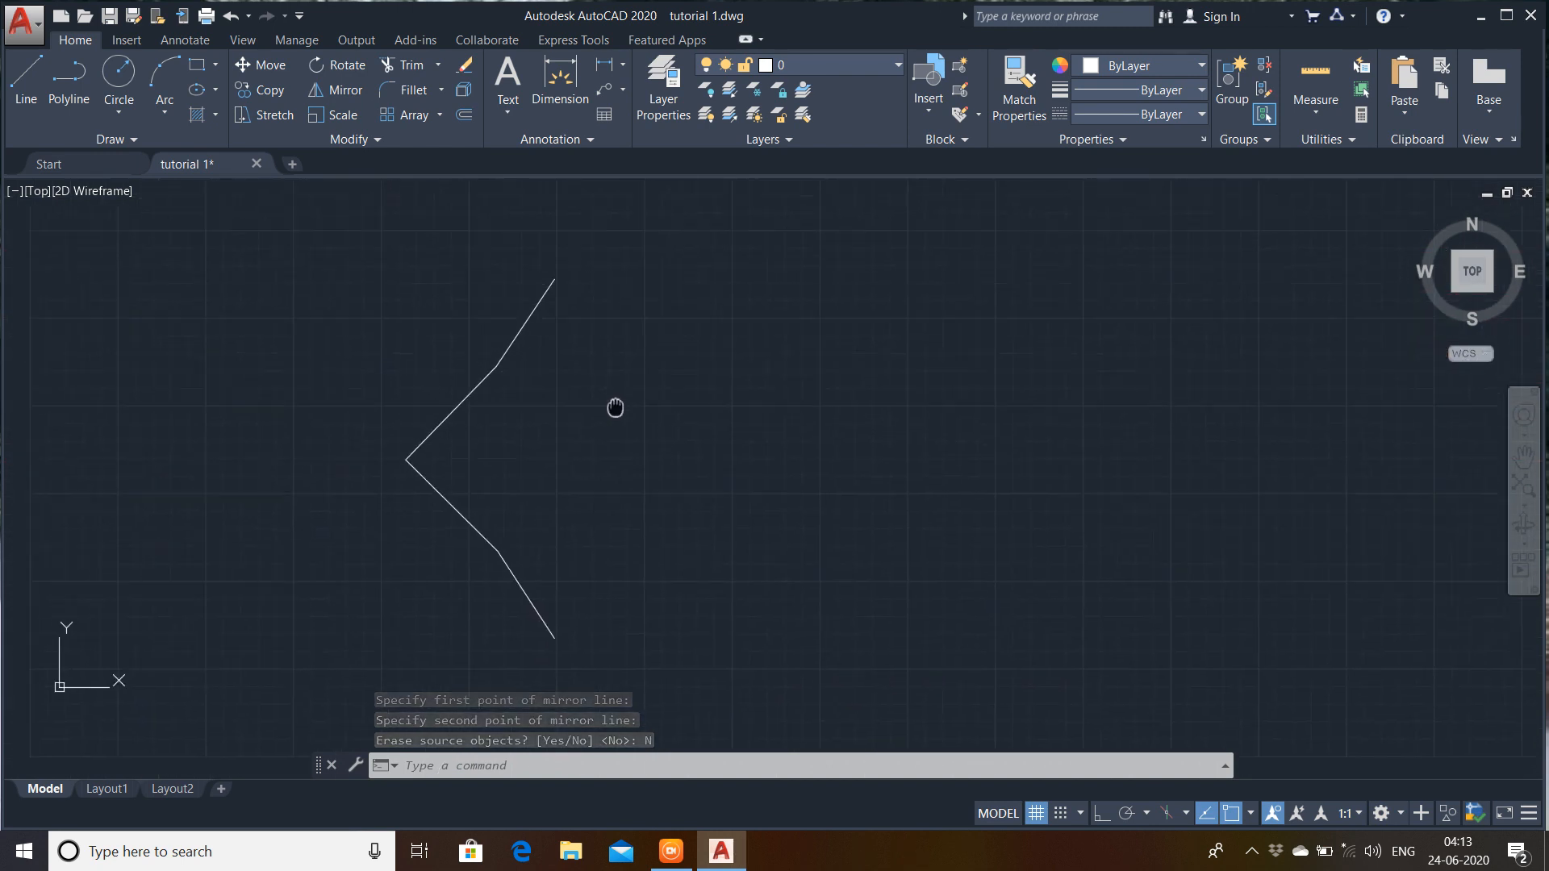
pyautogui.click(336, 91)
pyautogui.click(609, 267)
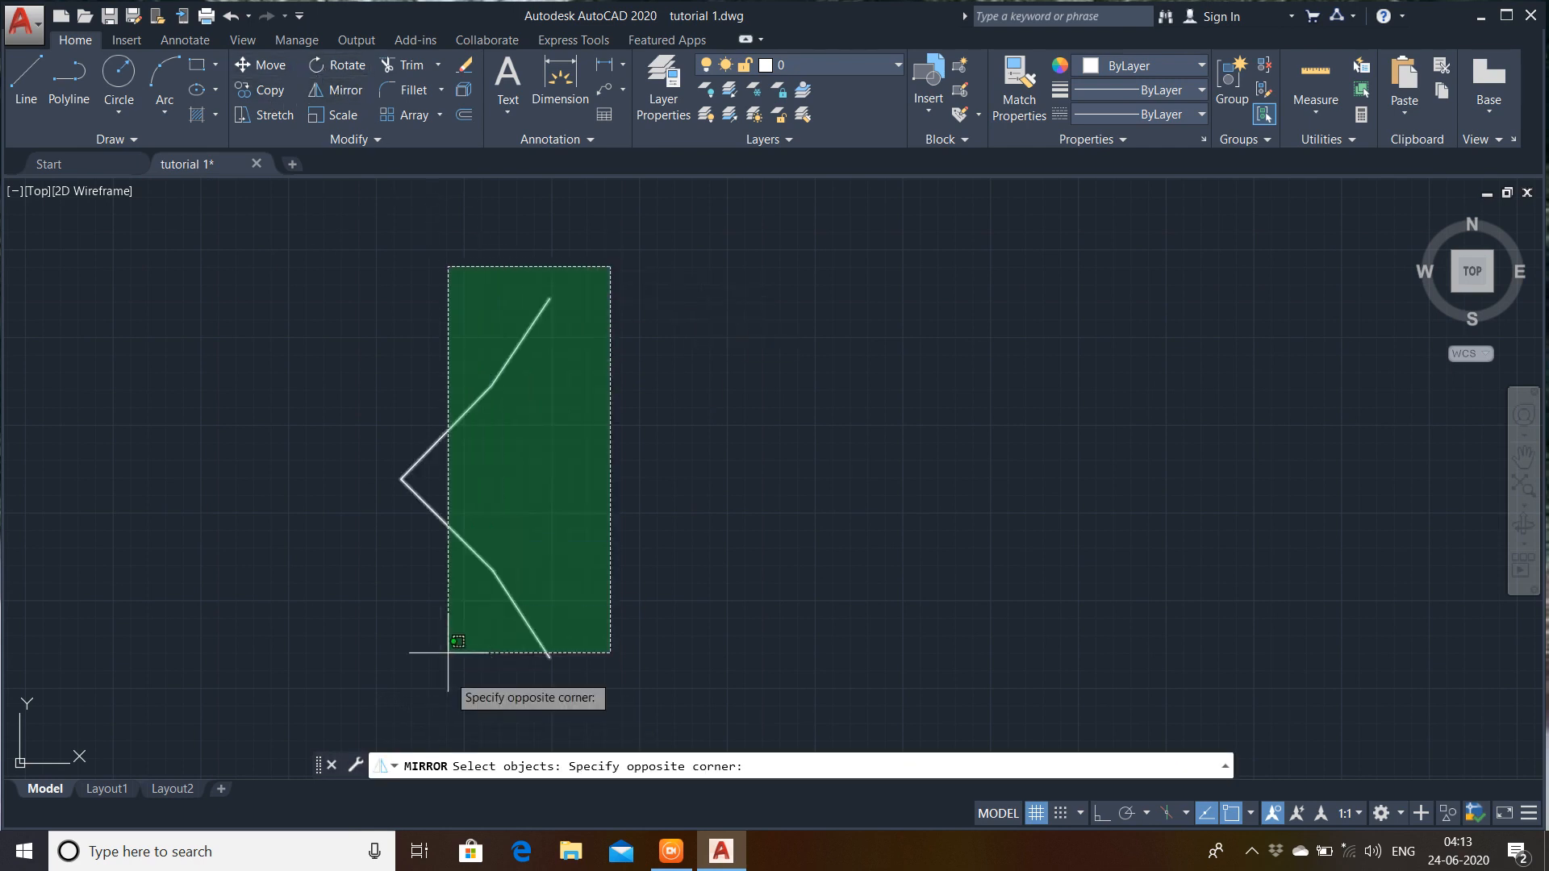
pyautogui.click(394, 657)
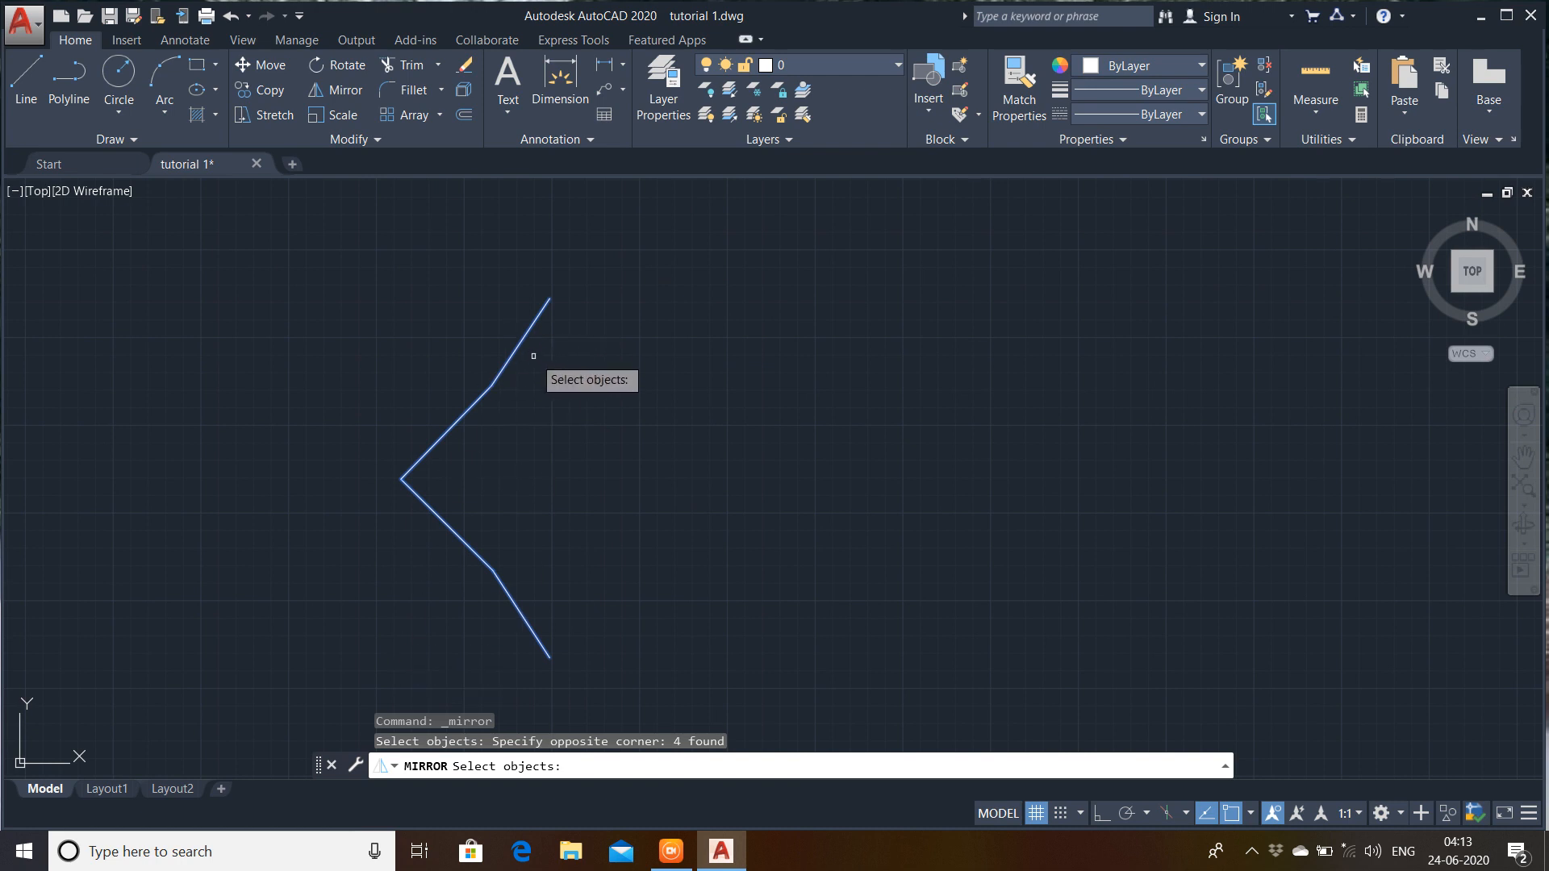
pyautogui.press('Return')
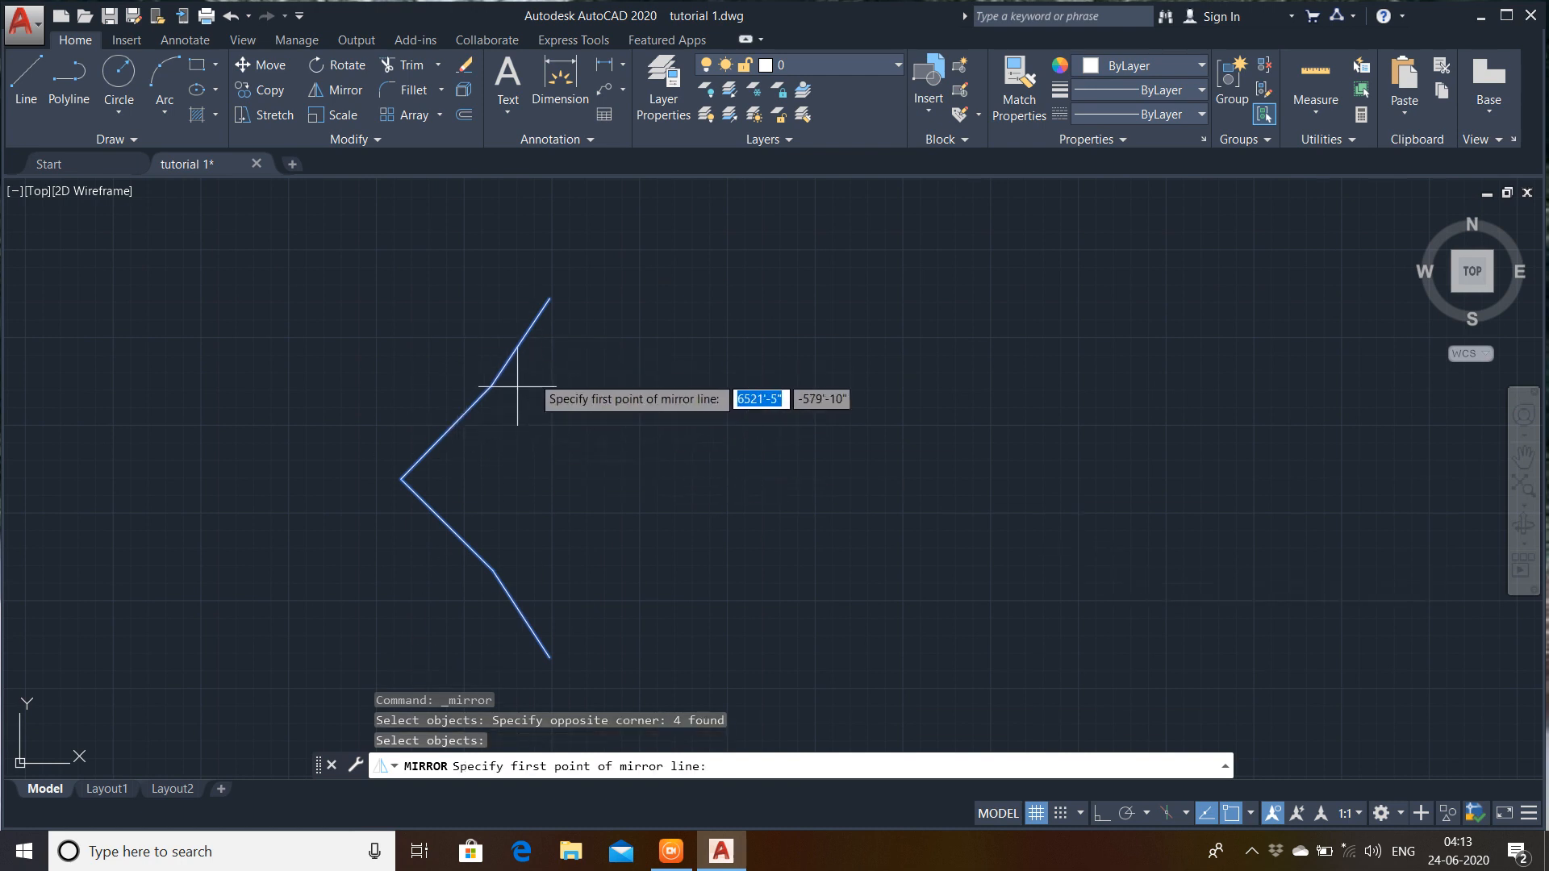
pyautogui.click(549, 299)
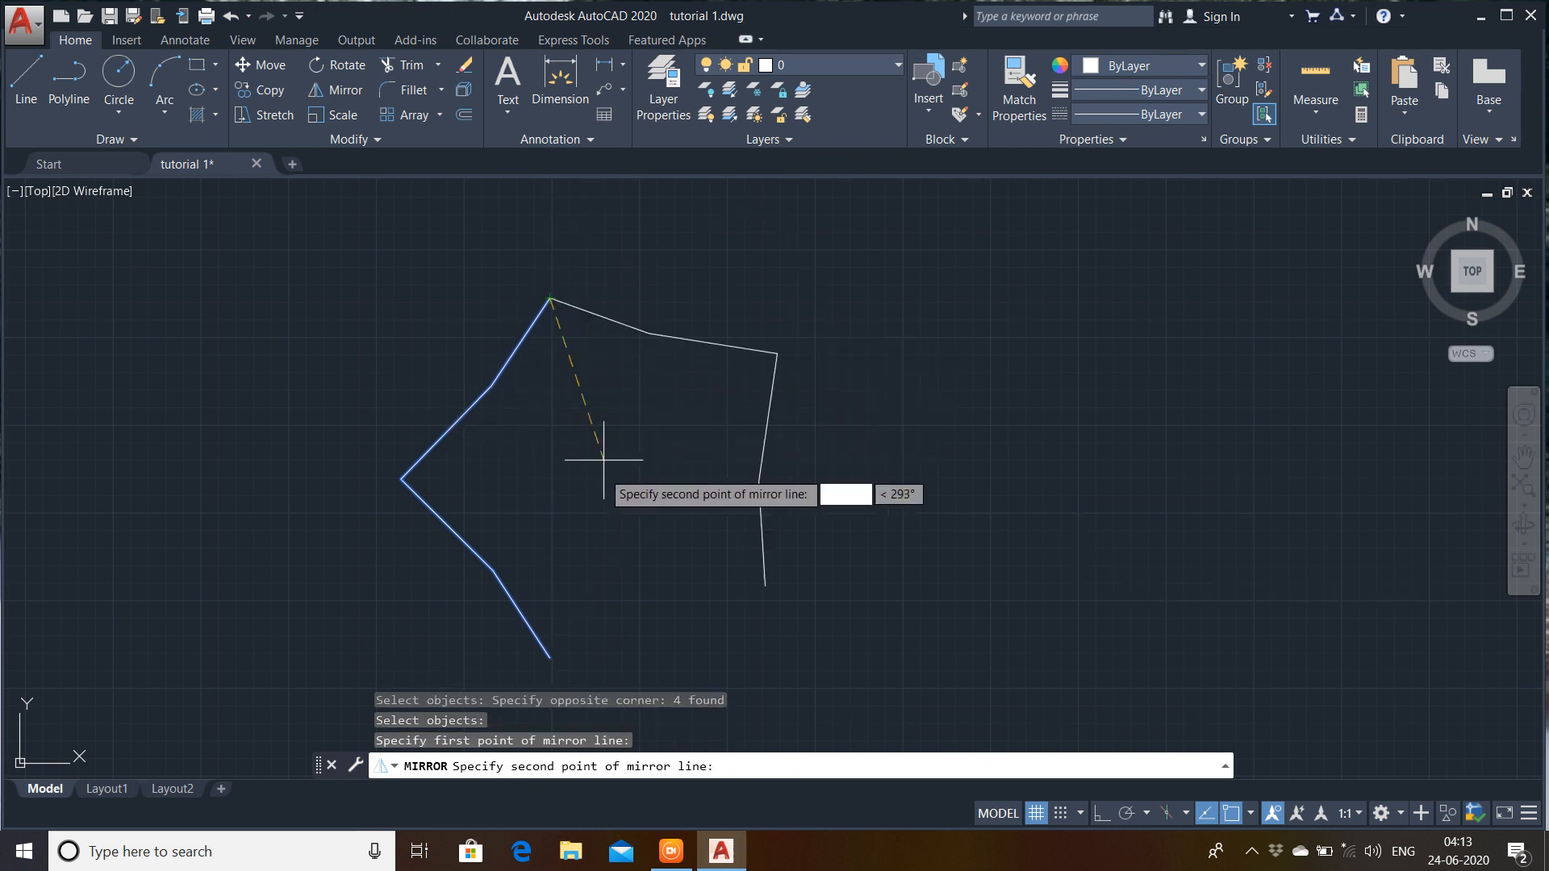
pyautogui.click(550, 655)
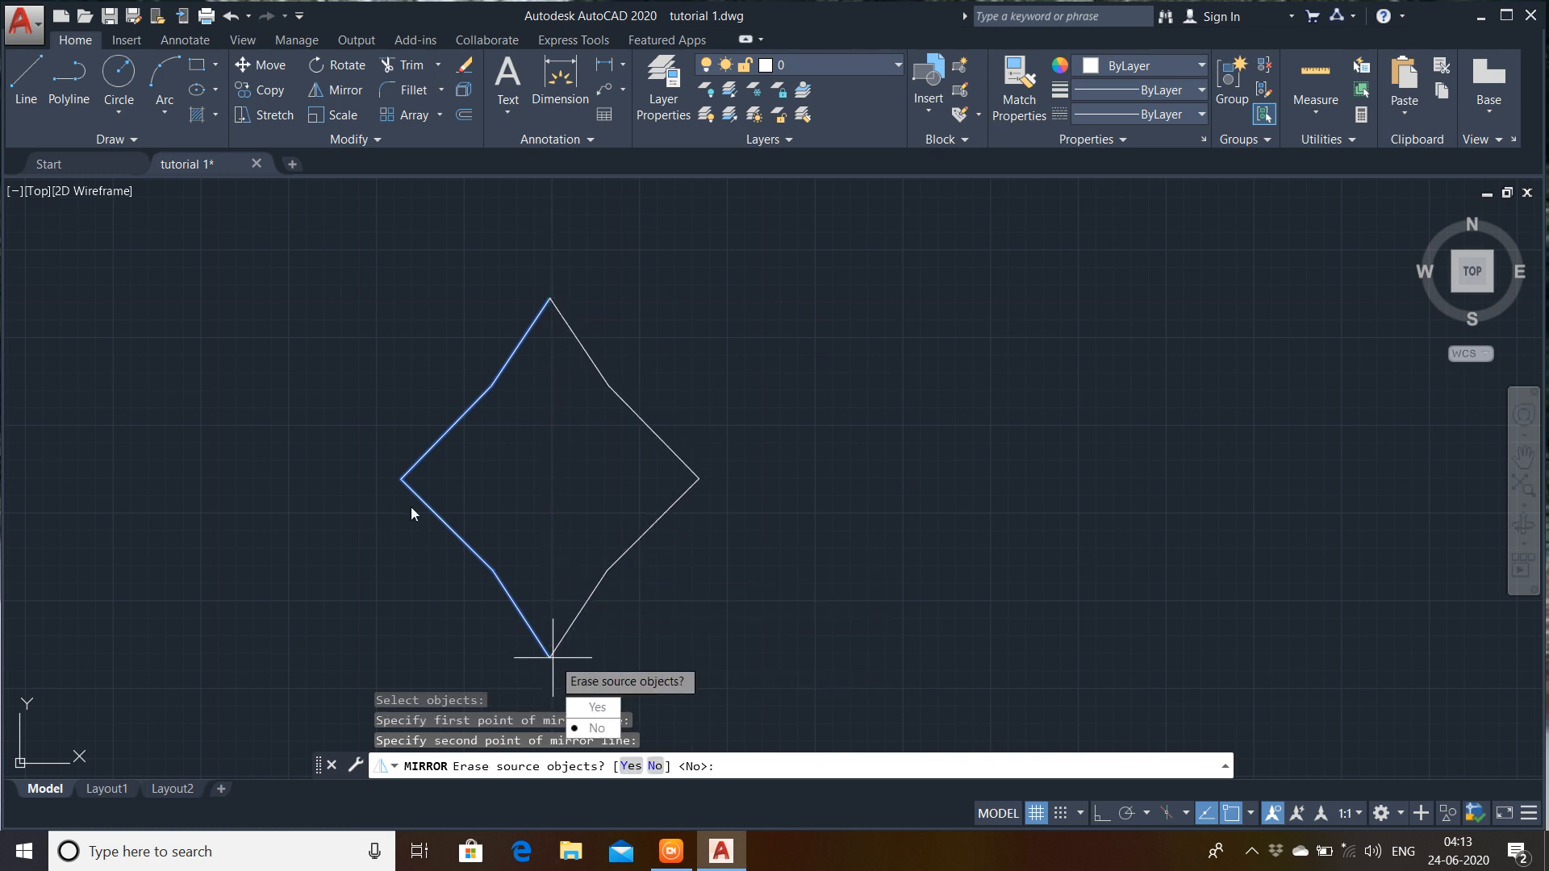
pyautogui.click(594, 728)
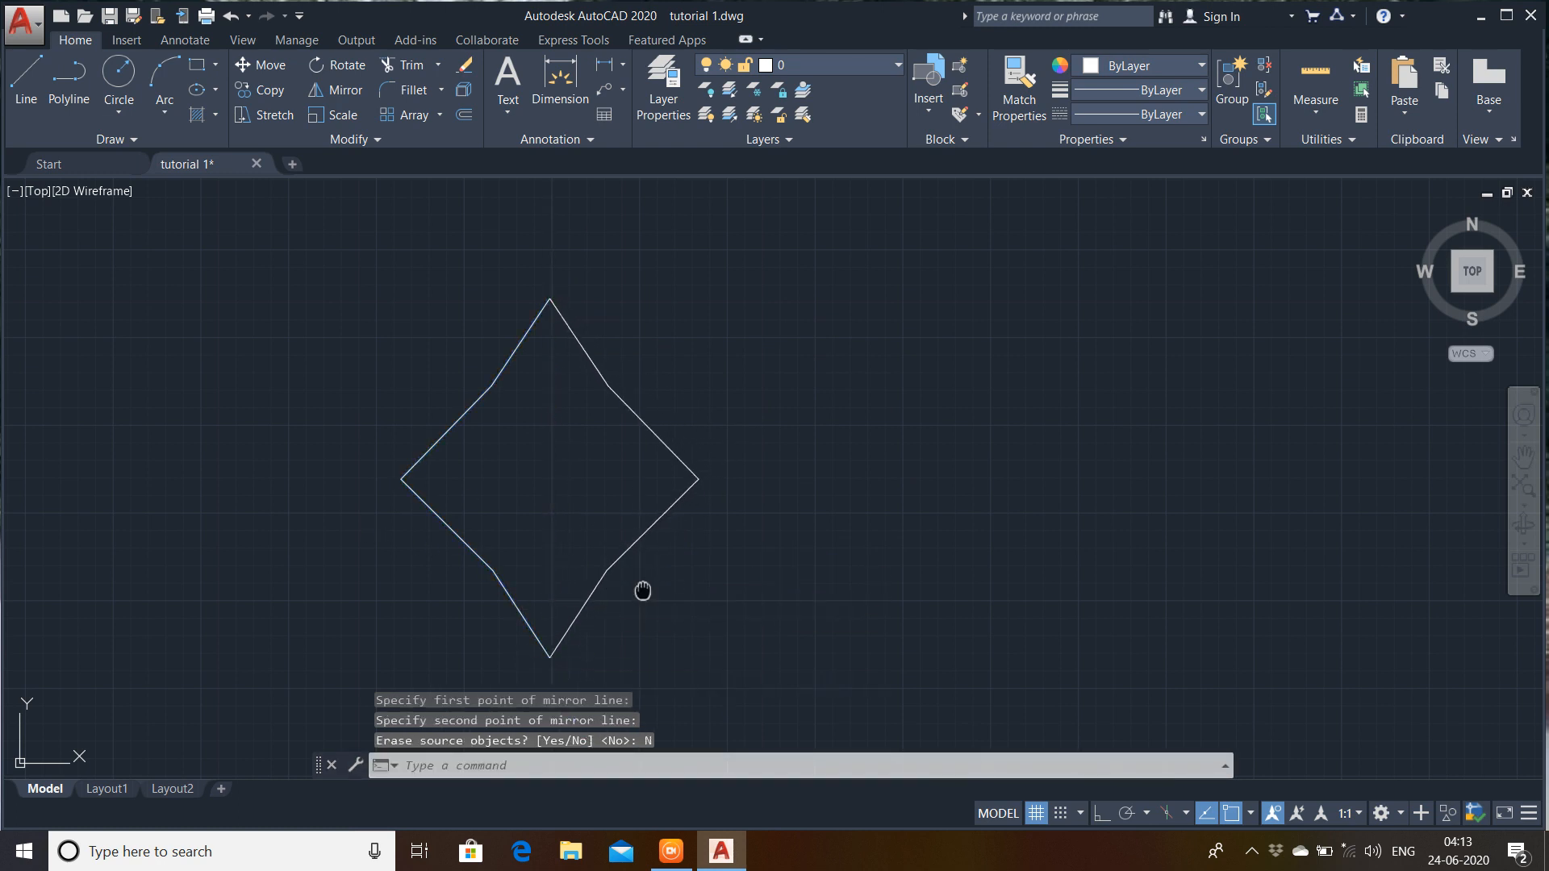
# - Offset the circle in the Offset section inward by 20'
pyautogui.moveTo(642, 591)
pyautogui.mouseDown(button='middle')
pyautogui.moveTo(580, 492)
pyautogui.moveTo(608, 563)
pyautogui.mouseUp(button='middle')
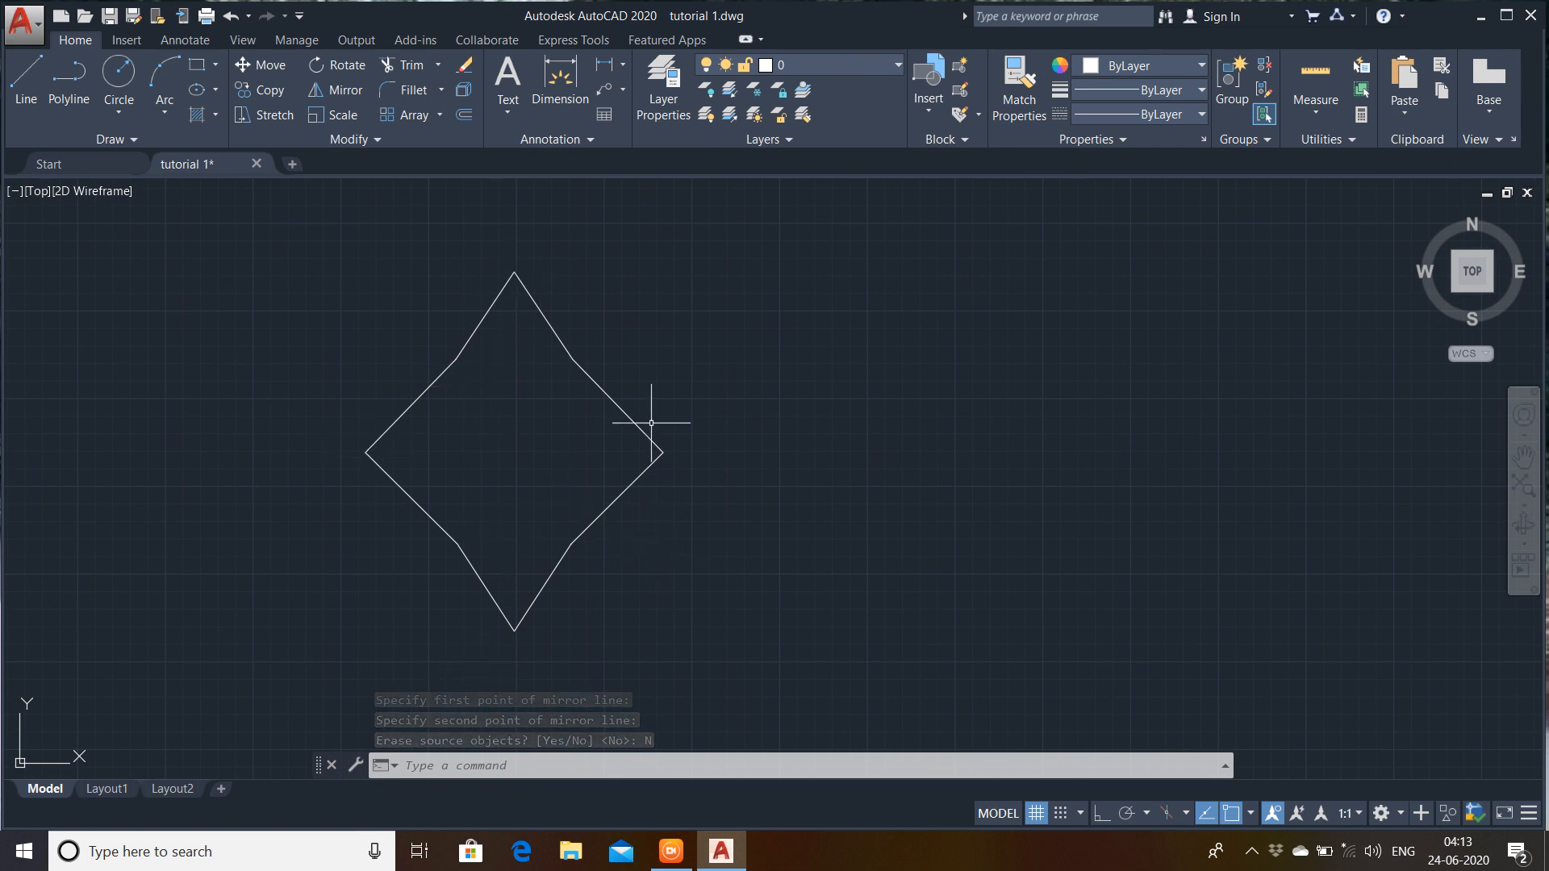
pyautogui.scroll(-4, 680, 420)
pyautogui.moveTo(718, 453)
pyautogui.mouseDown(button='middle')
pyautogui.moveTo(652, 533)
pyautogui.moveTo(451, 643)
pyautogui.mouseUp(button='middle')
pyautogui.moveTo(766, 442); pyautogui.dragTo(665, 515, button='middle')
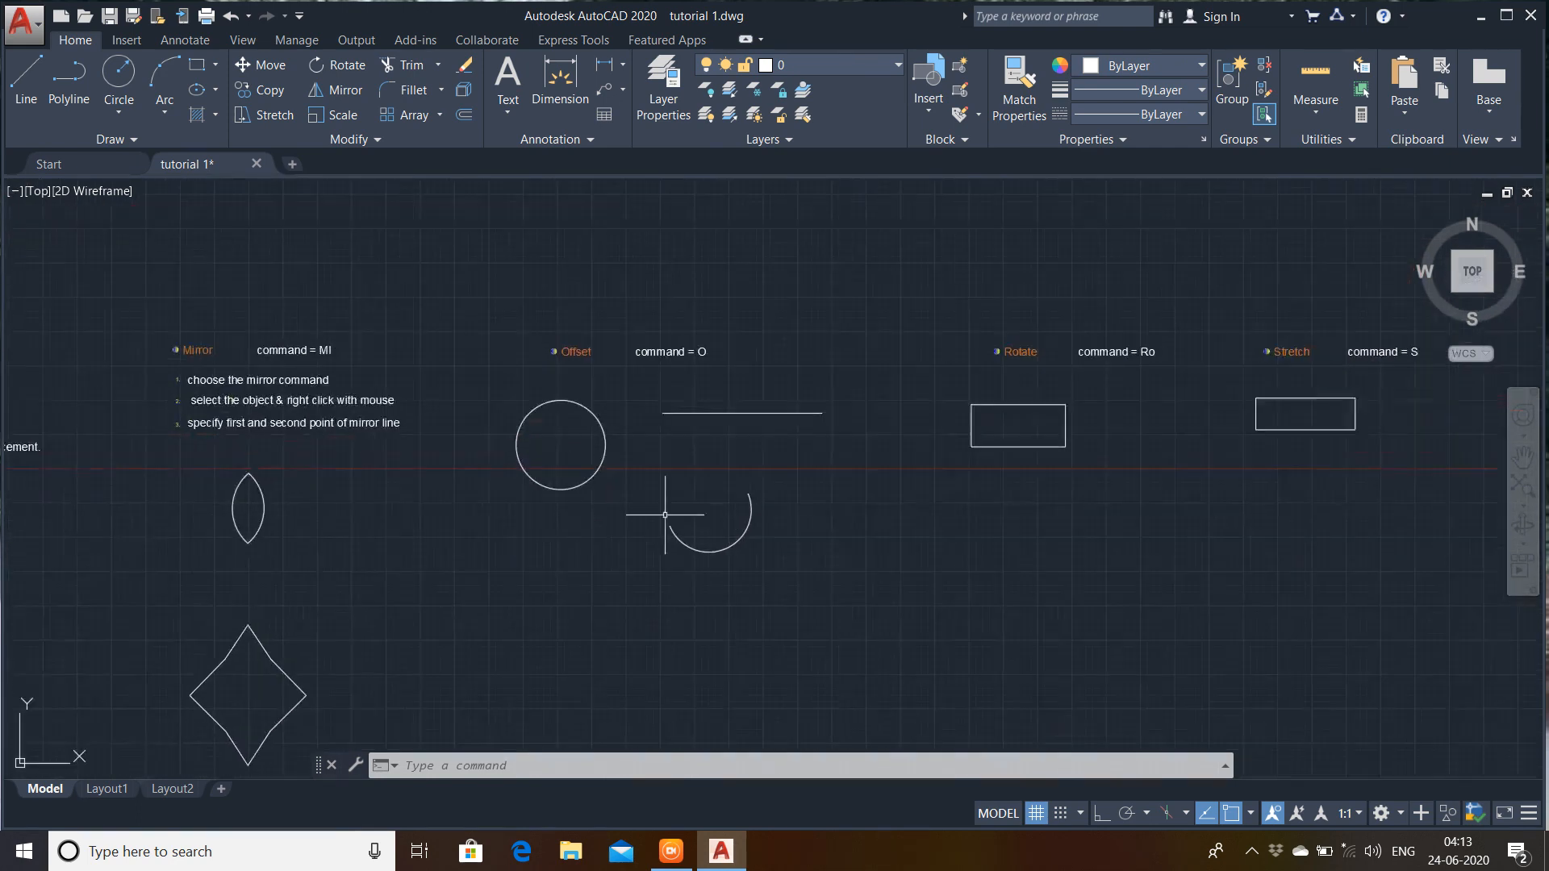
pyautogui.scroll(4, 639, 370)
pyautogui.moveTo(642, 415); pyautogui.dragTo(644, 327, button='middle')
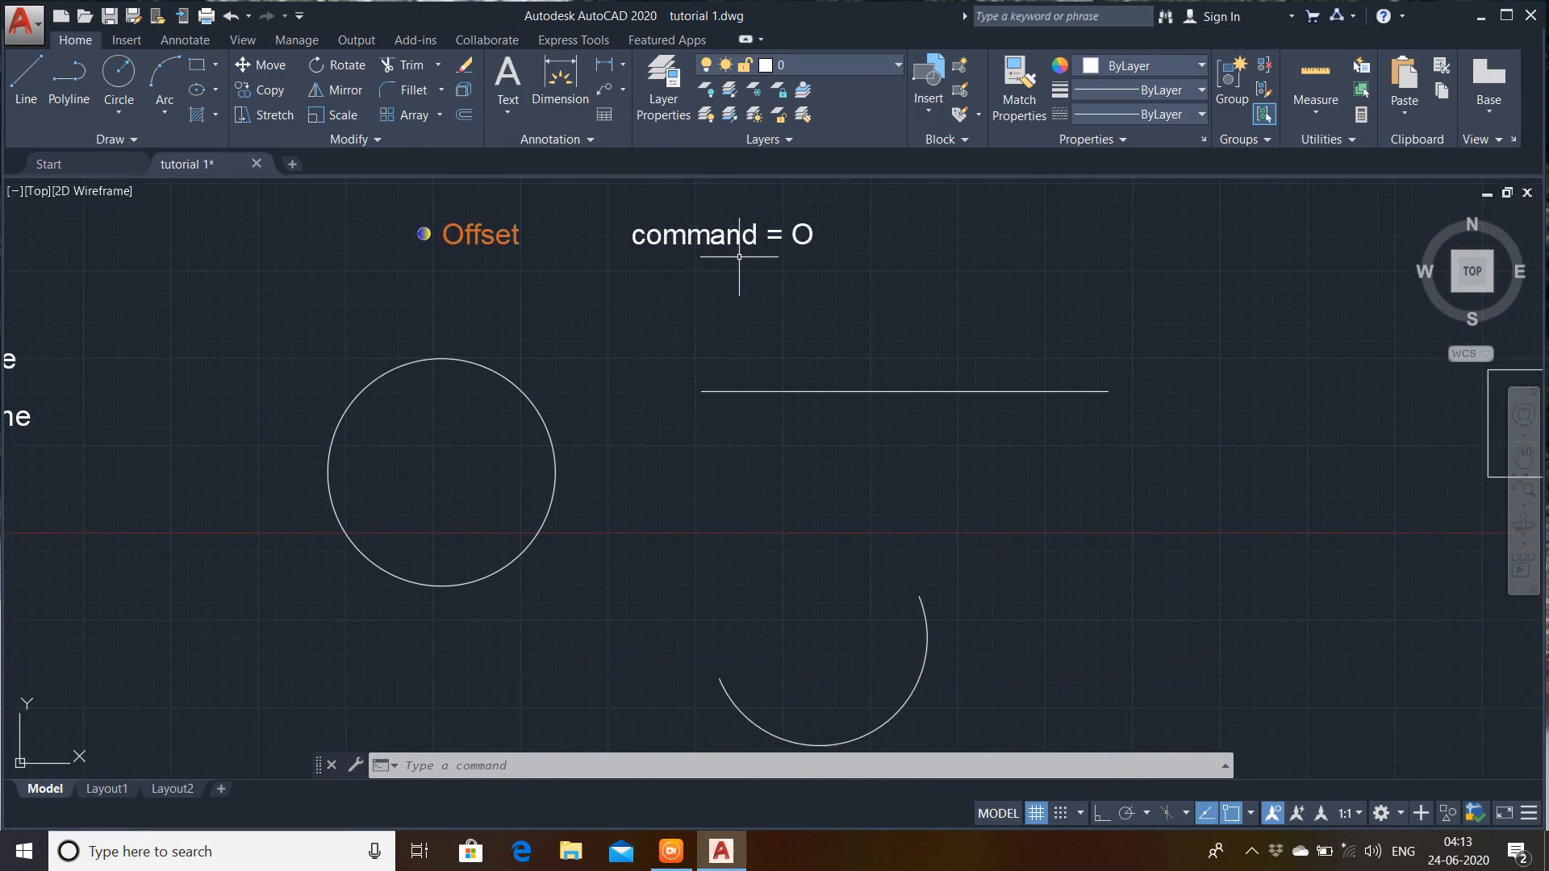
pyautogui.write('O')
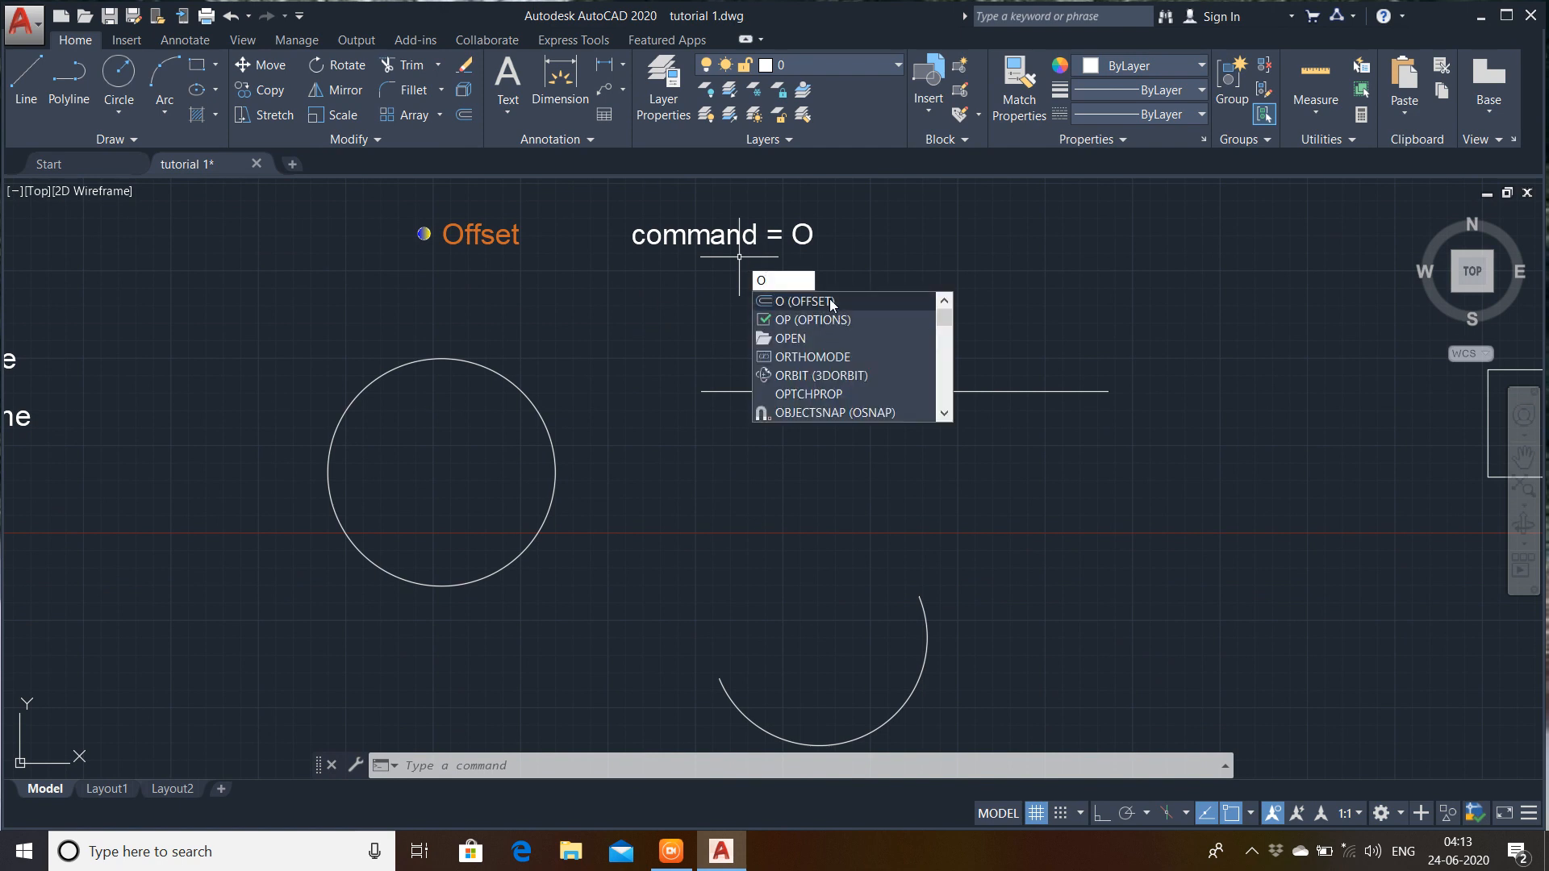
pyautogui.click(831, 302)
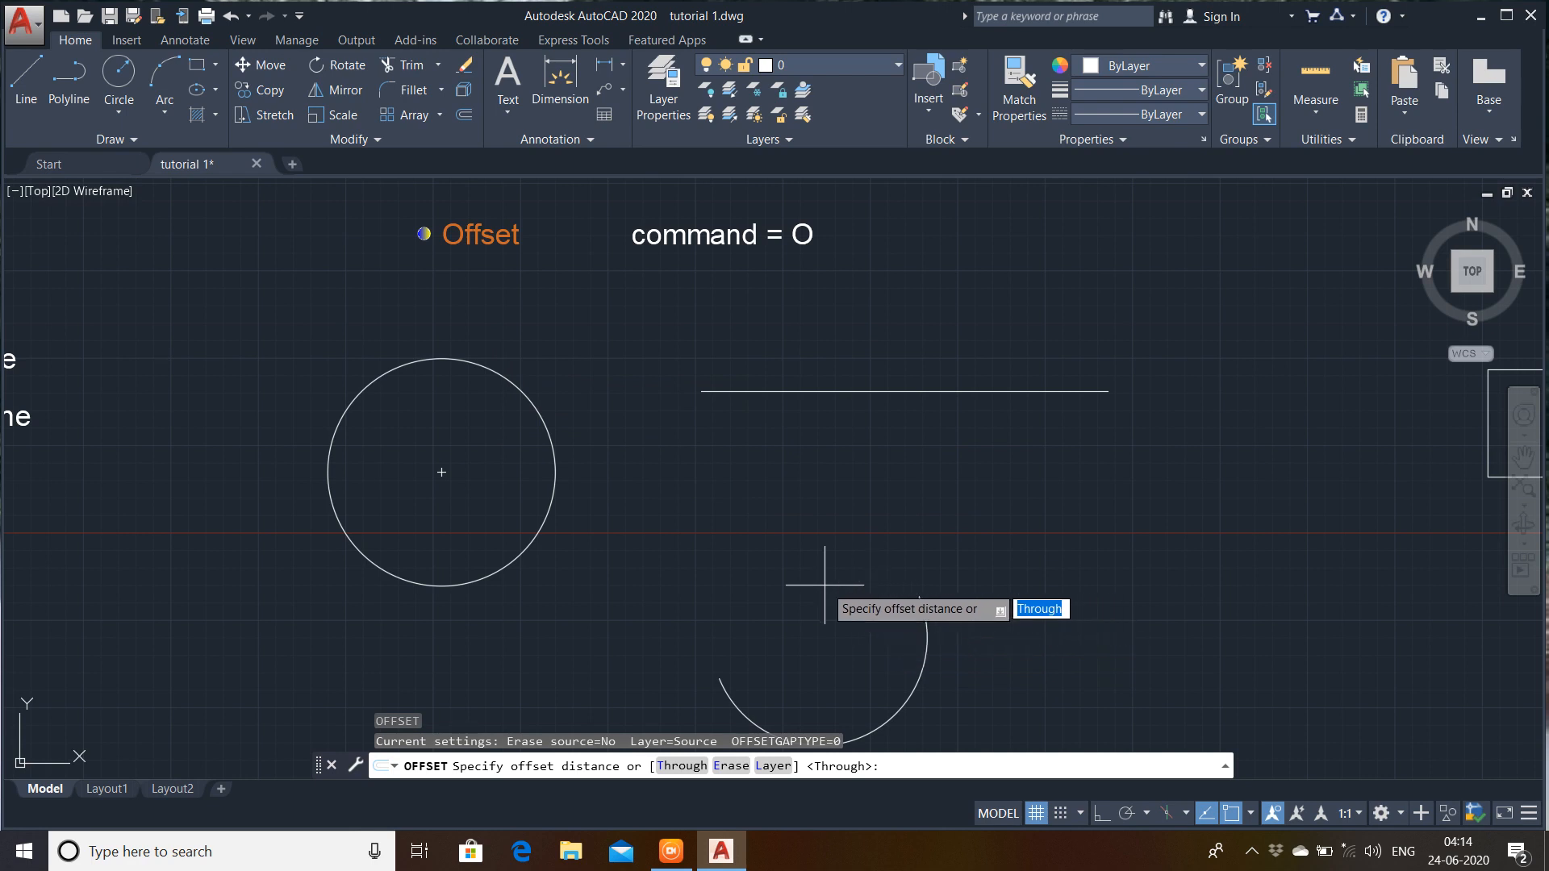
pyautogui.moveTo(649, 520); pyautogui.dragTo(735, 499, button='middle')
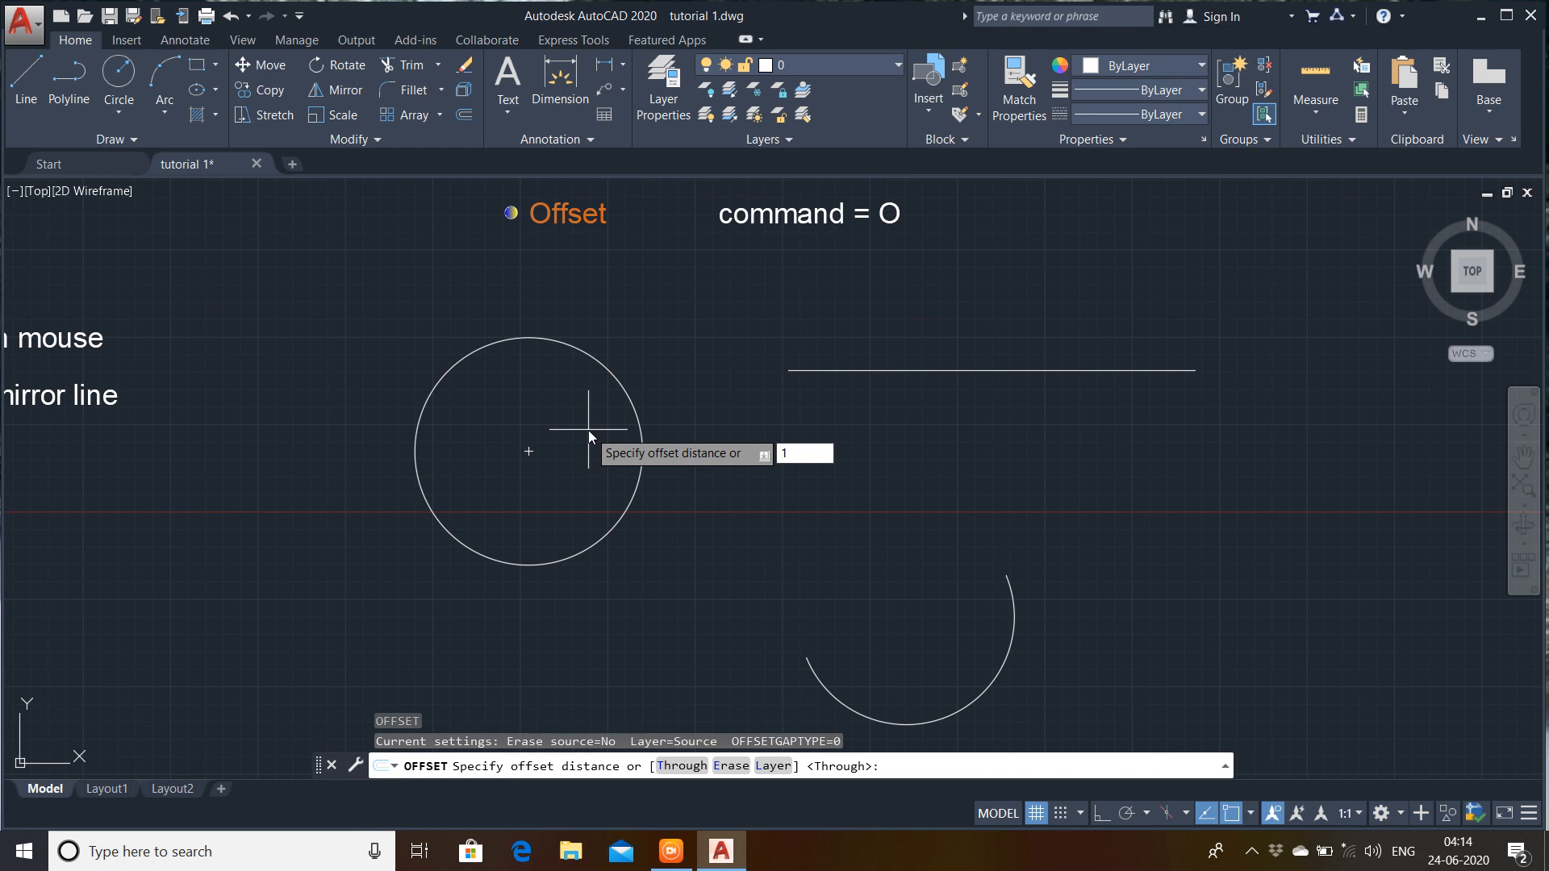
pyautogui.write('20')
pyautogui.press('Return')
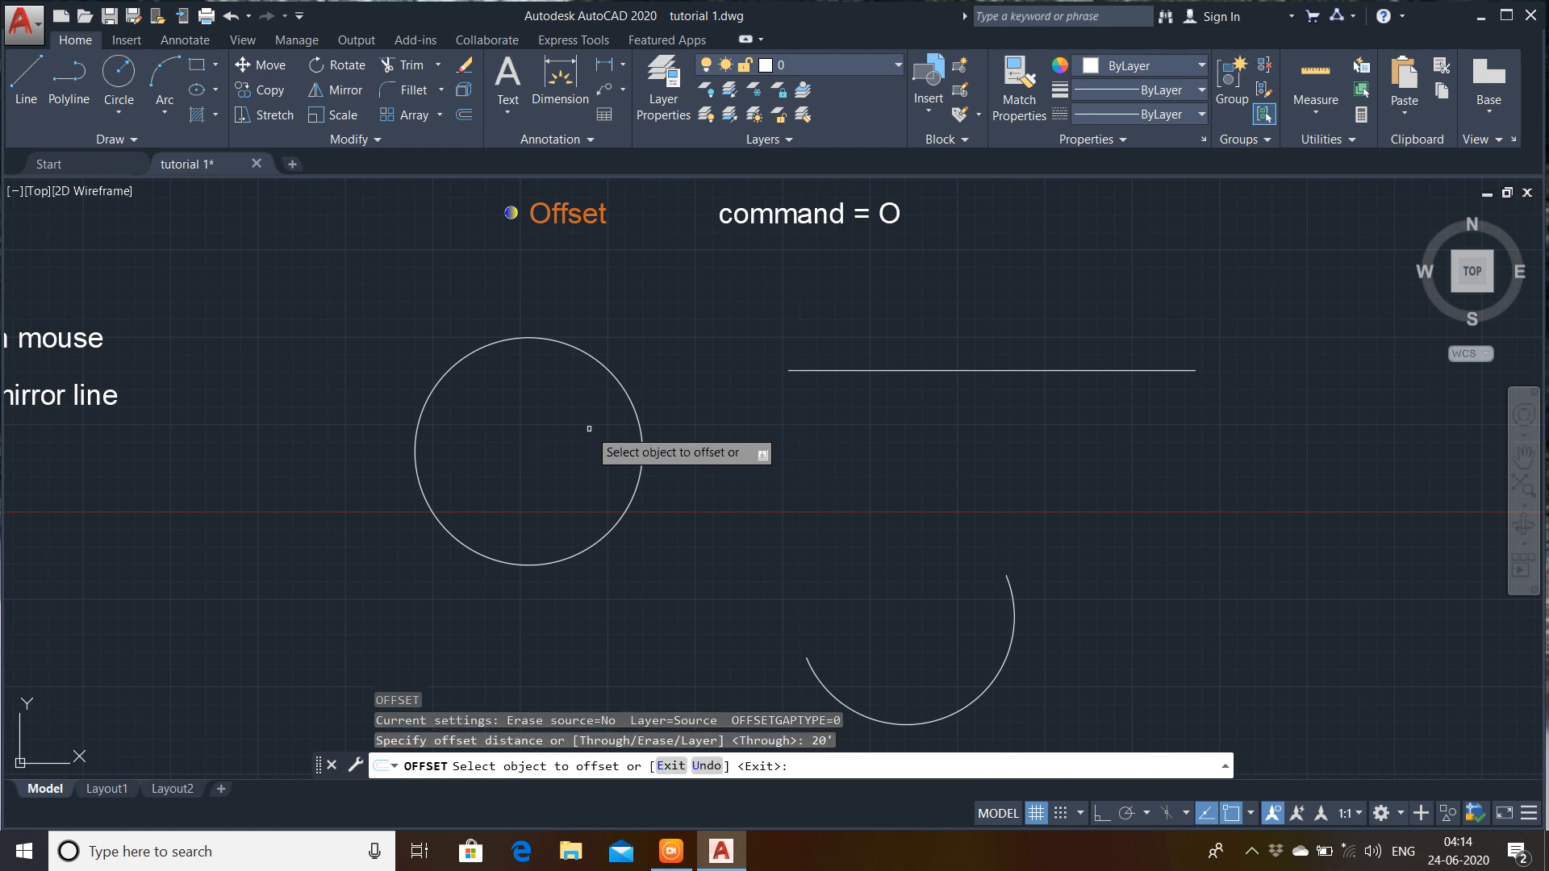
pyautogui.click(613, 373)
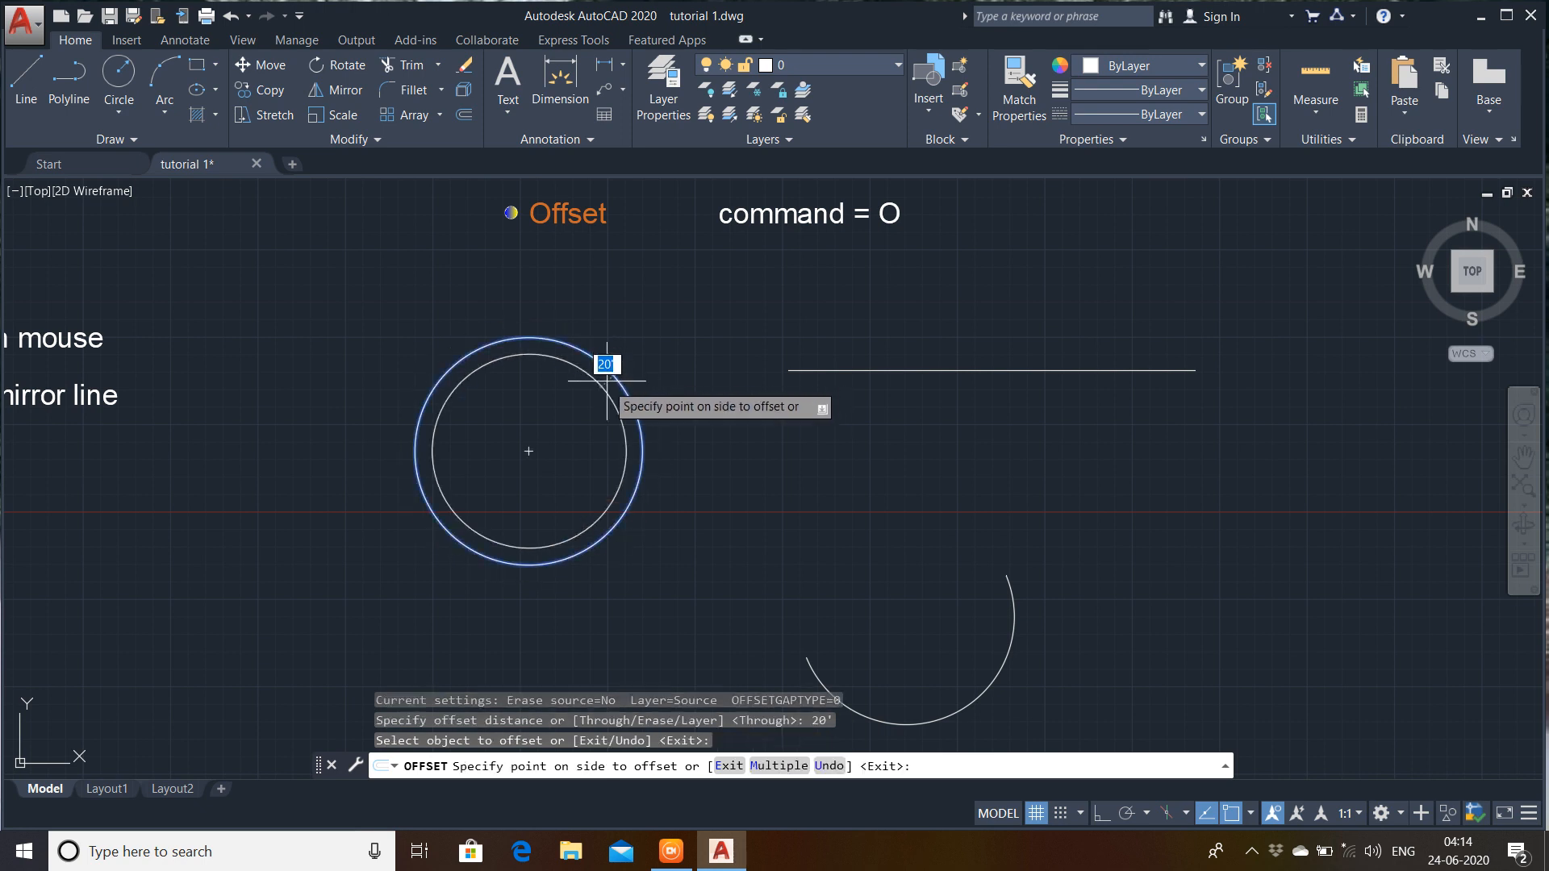
pyautogui.click(597, 396)
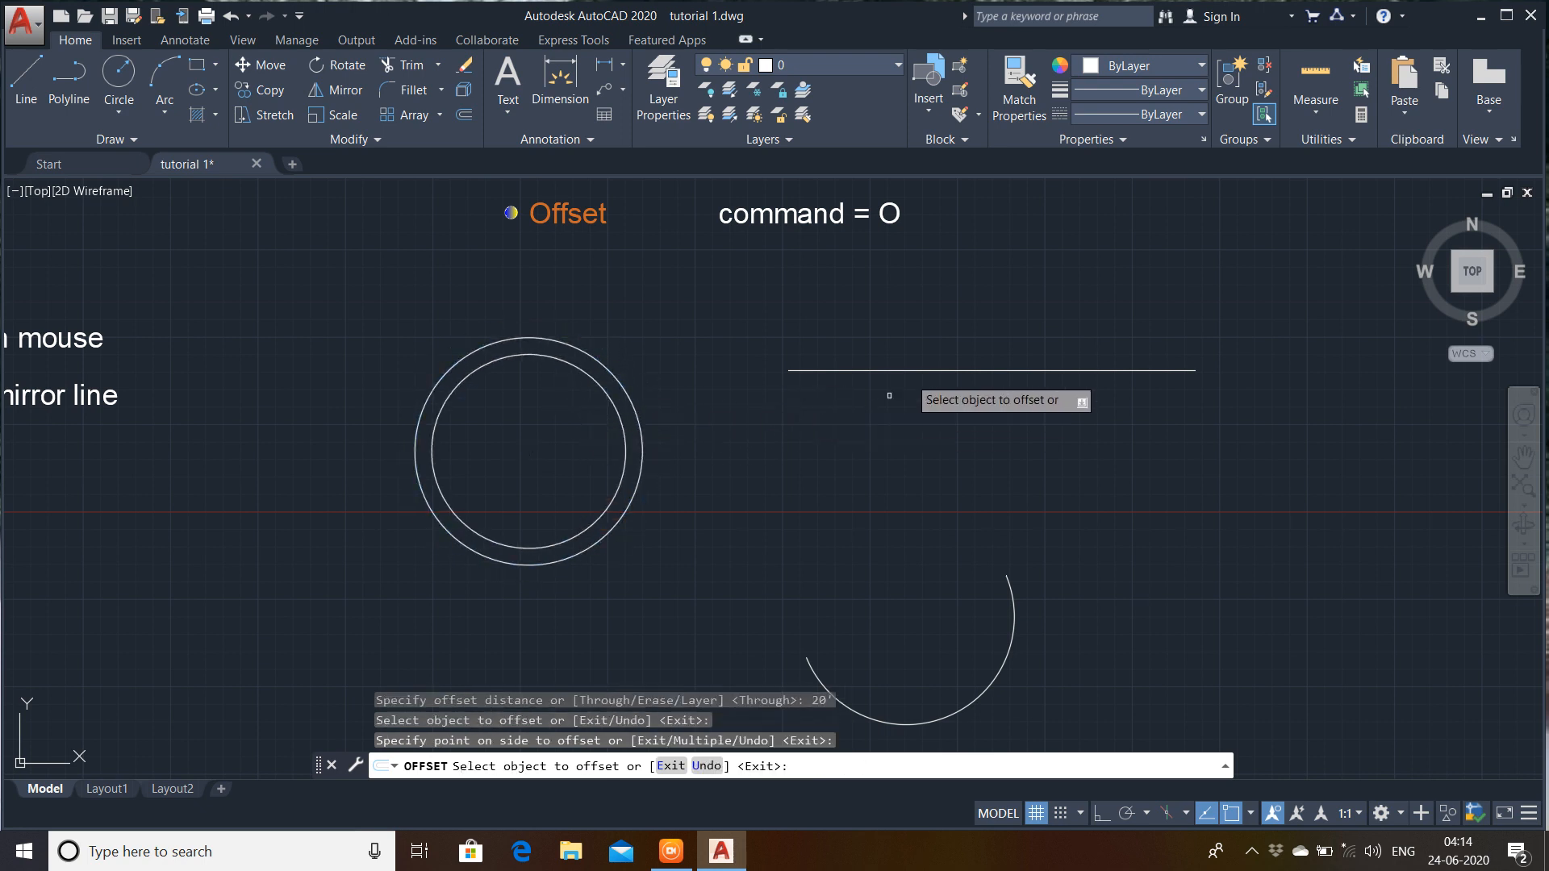
# - Offset the Offset section's horizontal line downward and its arc inward, both by 20'
pyautogui.click(892, 371)
pyautogui.click(896, 425)
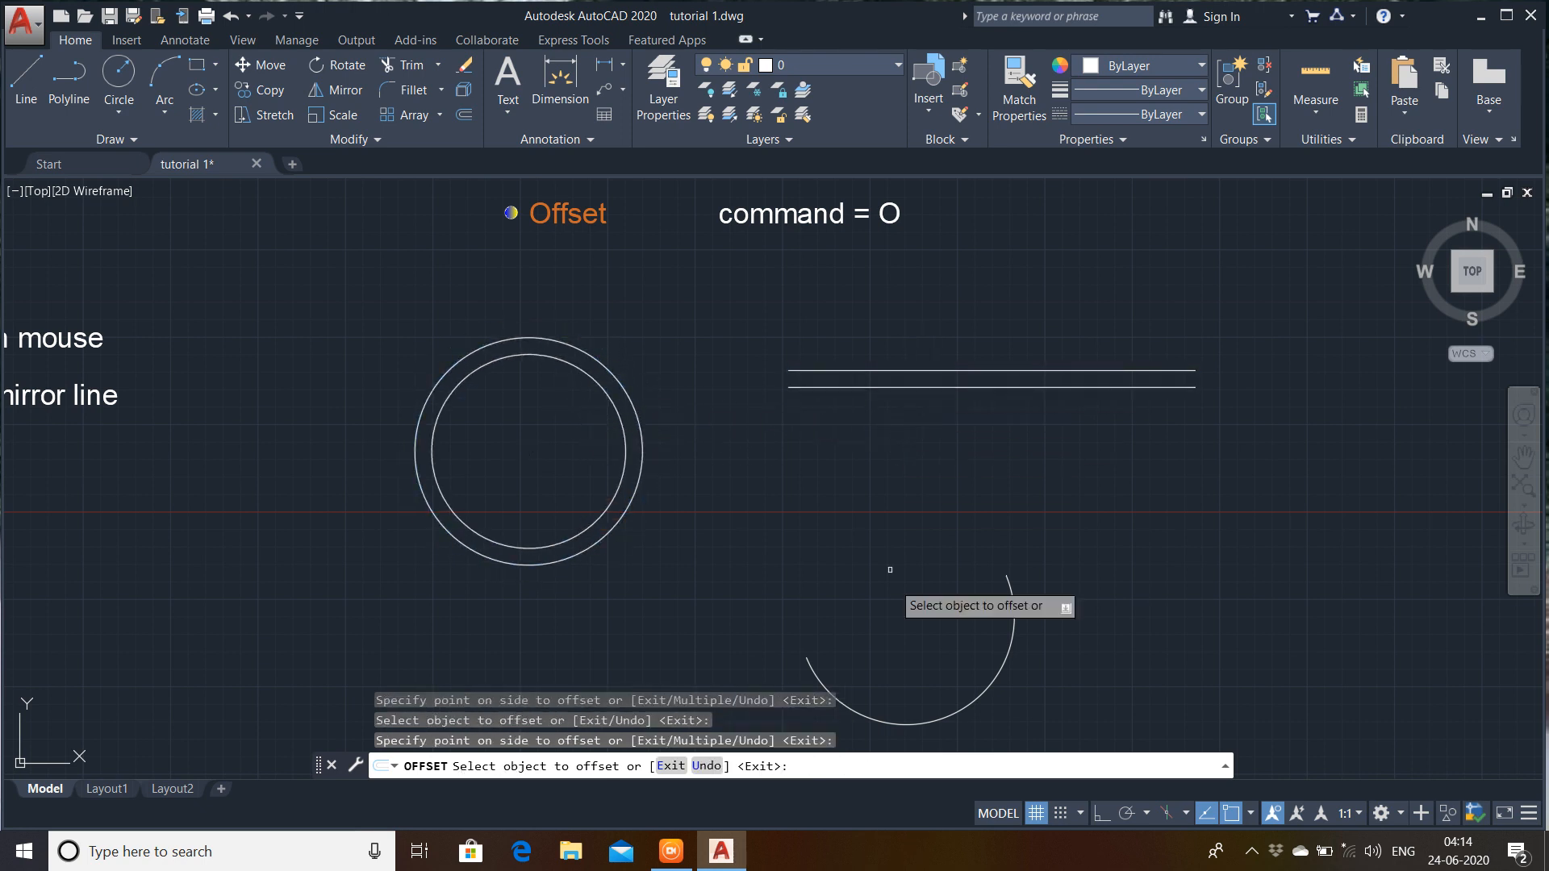
pyautogui.click(1004, 657)
pyautogui.click(994, 650)
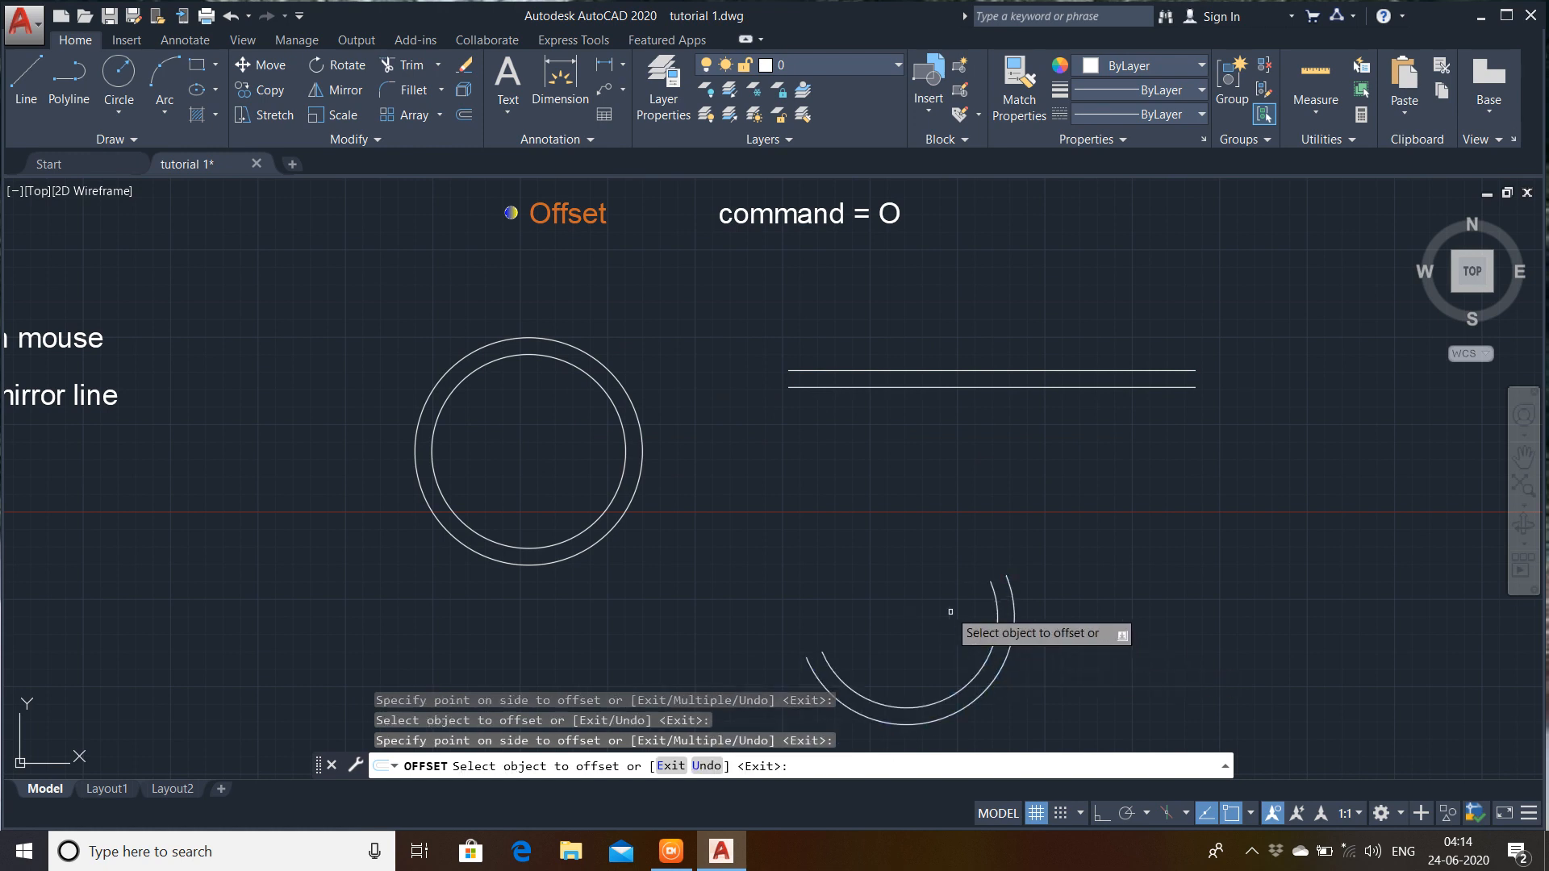
pyautogui.press('Escape')
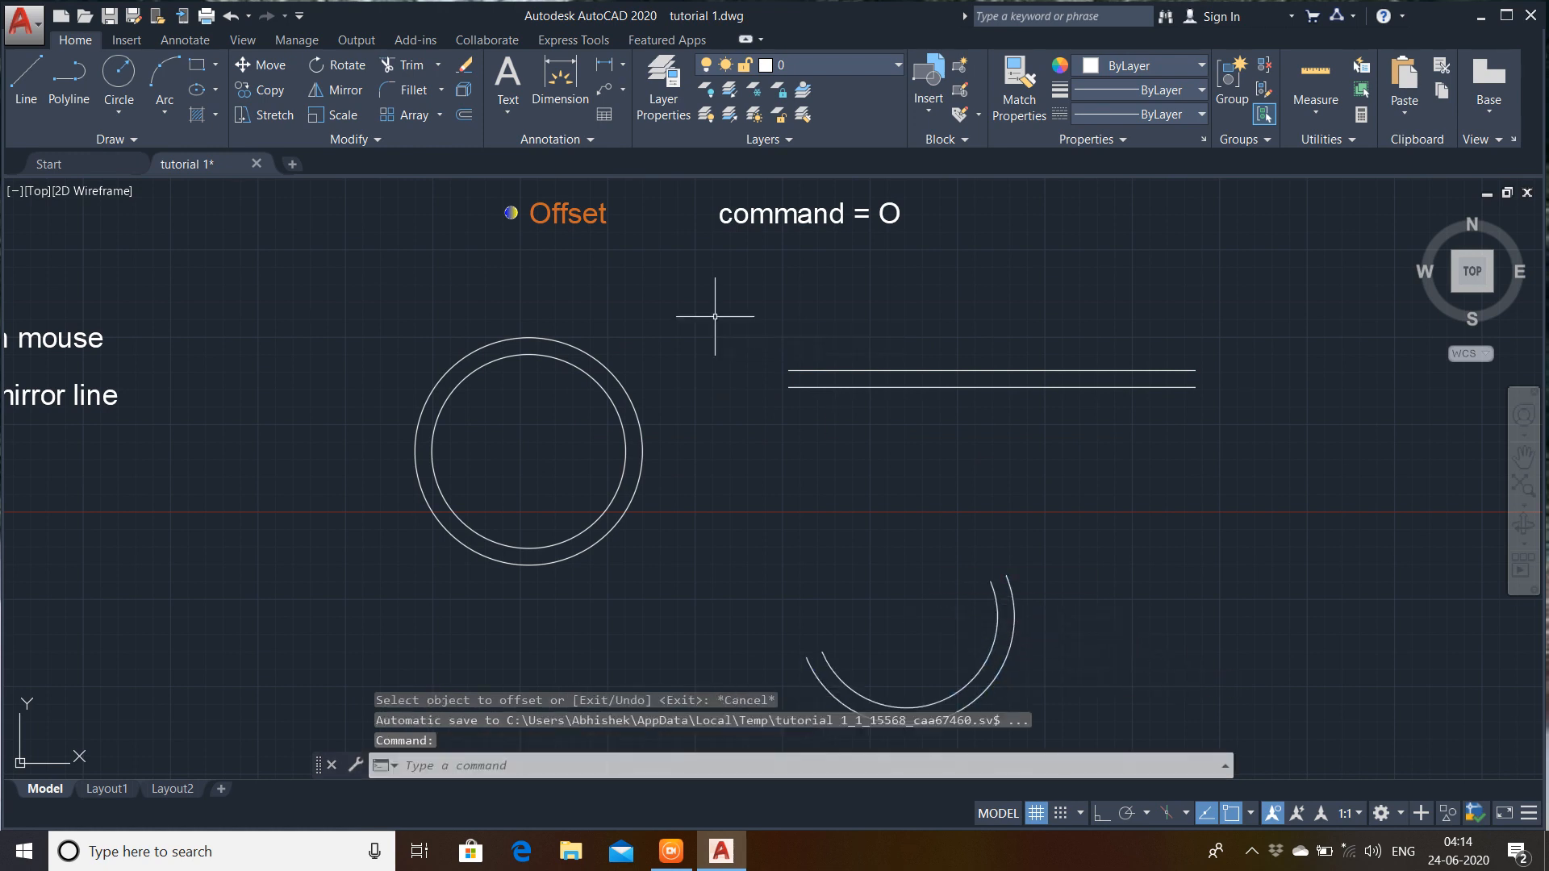
# - Offset the original circle, the larger of the two concentric ones, outward by 50'
pyautogui.click(465, 115)
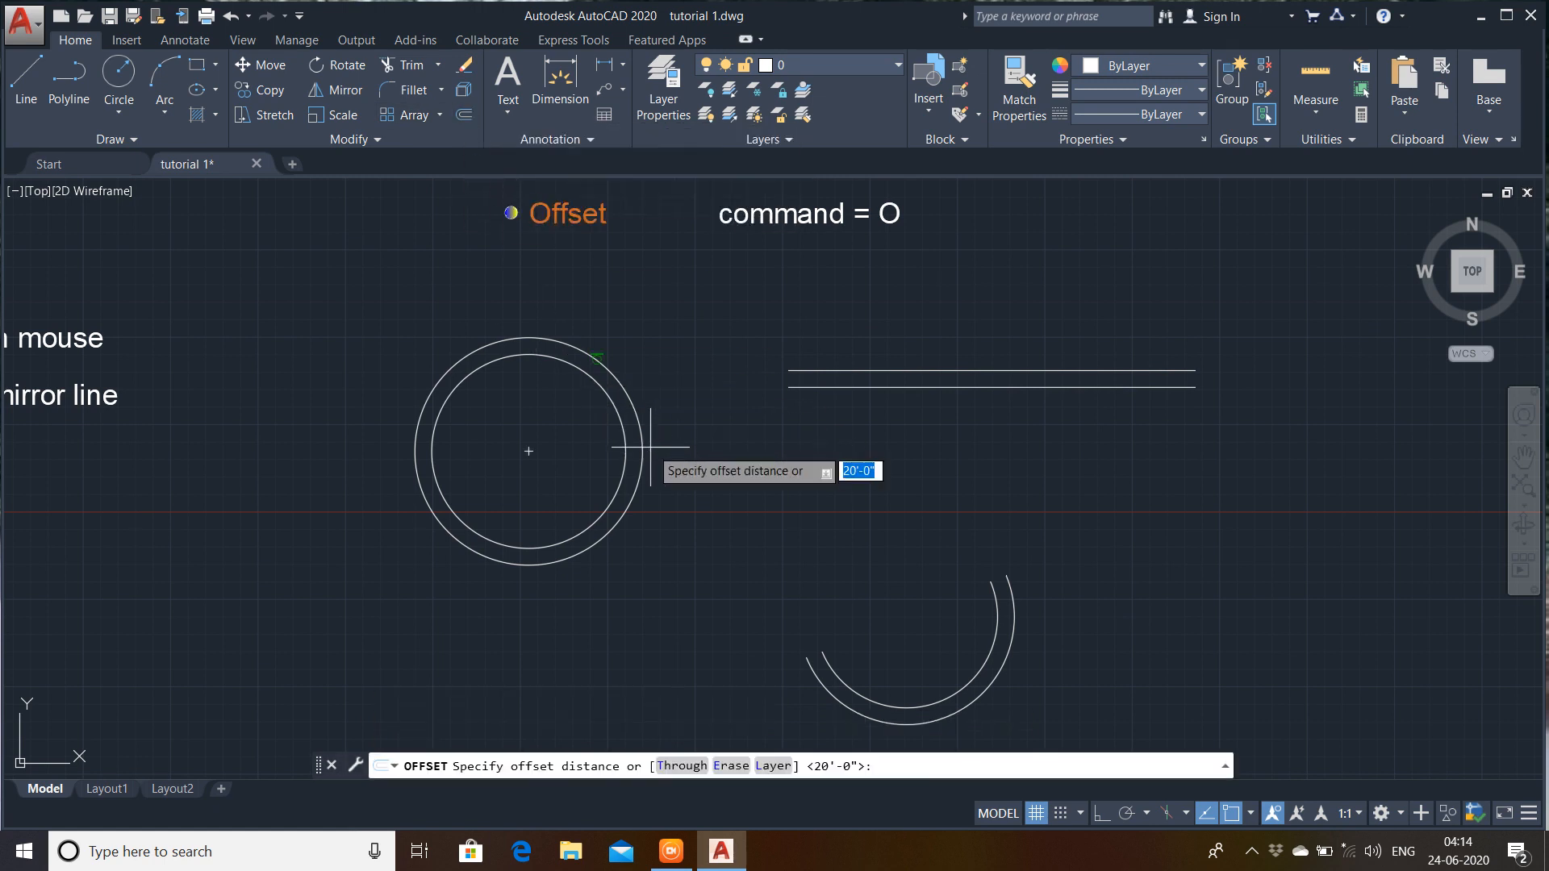
pyautogui.write('50')
pyautogui.press('Return')
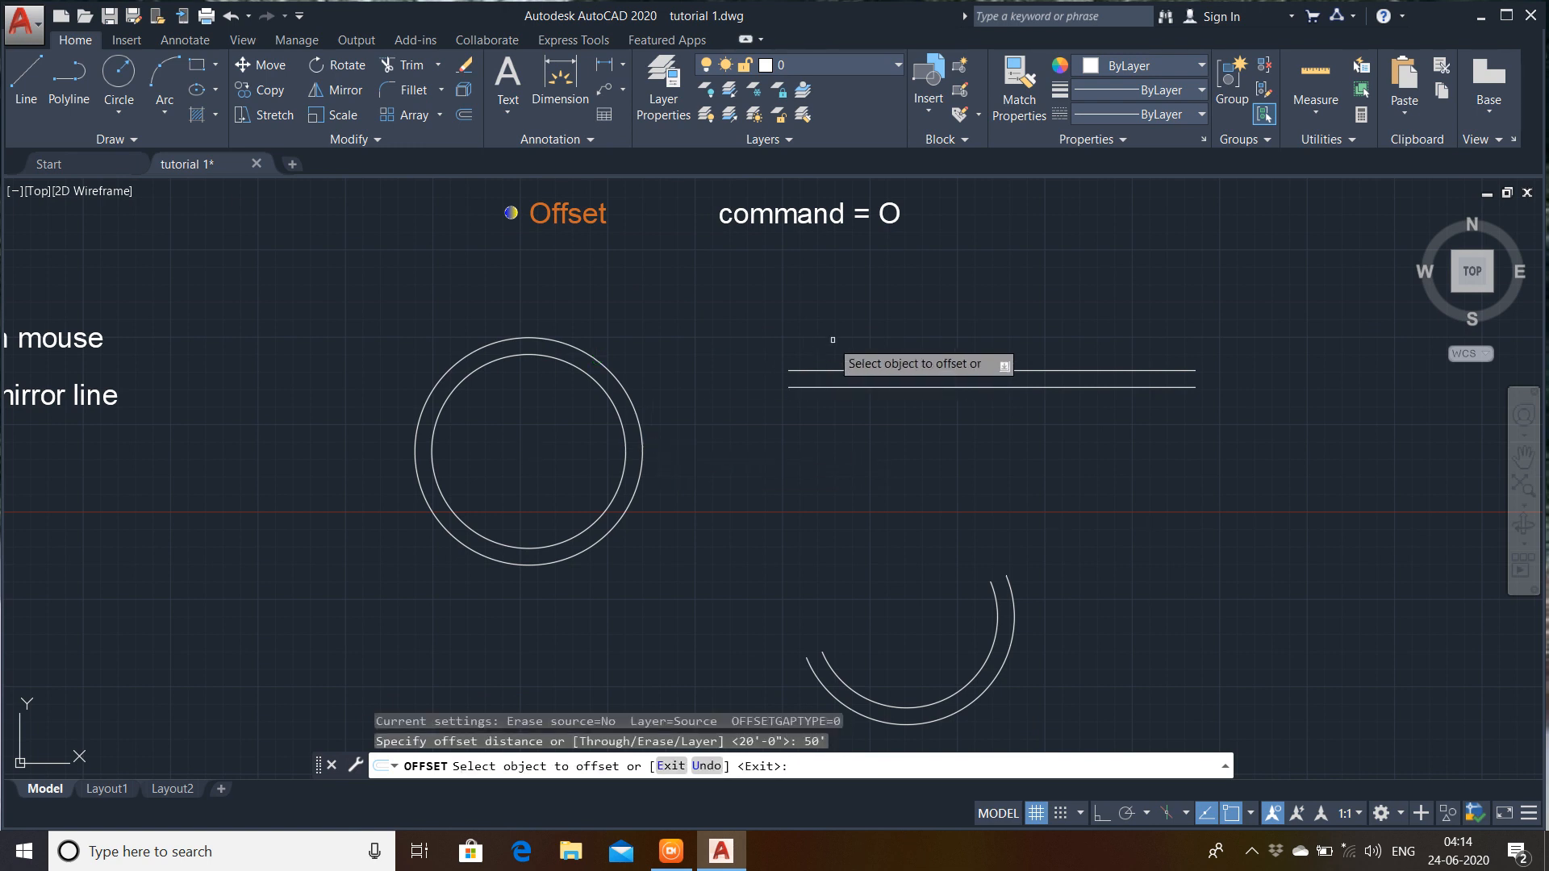
pyautogui.click(639, 420)
pyautogui.click(702, 384)
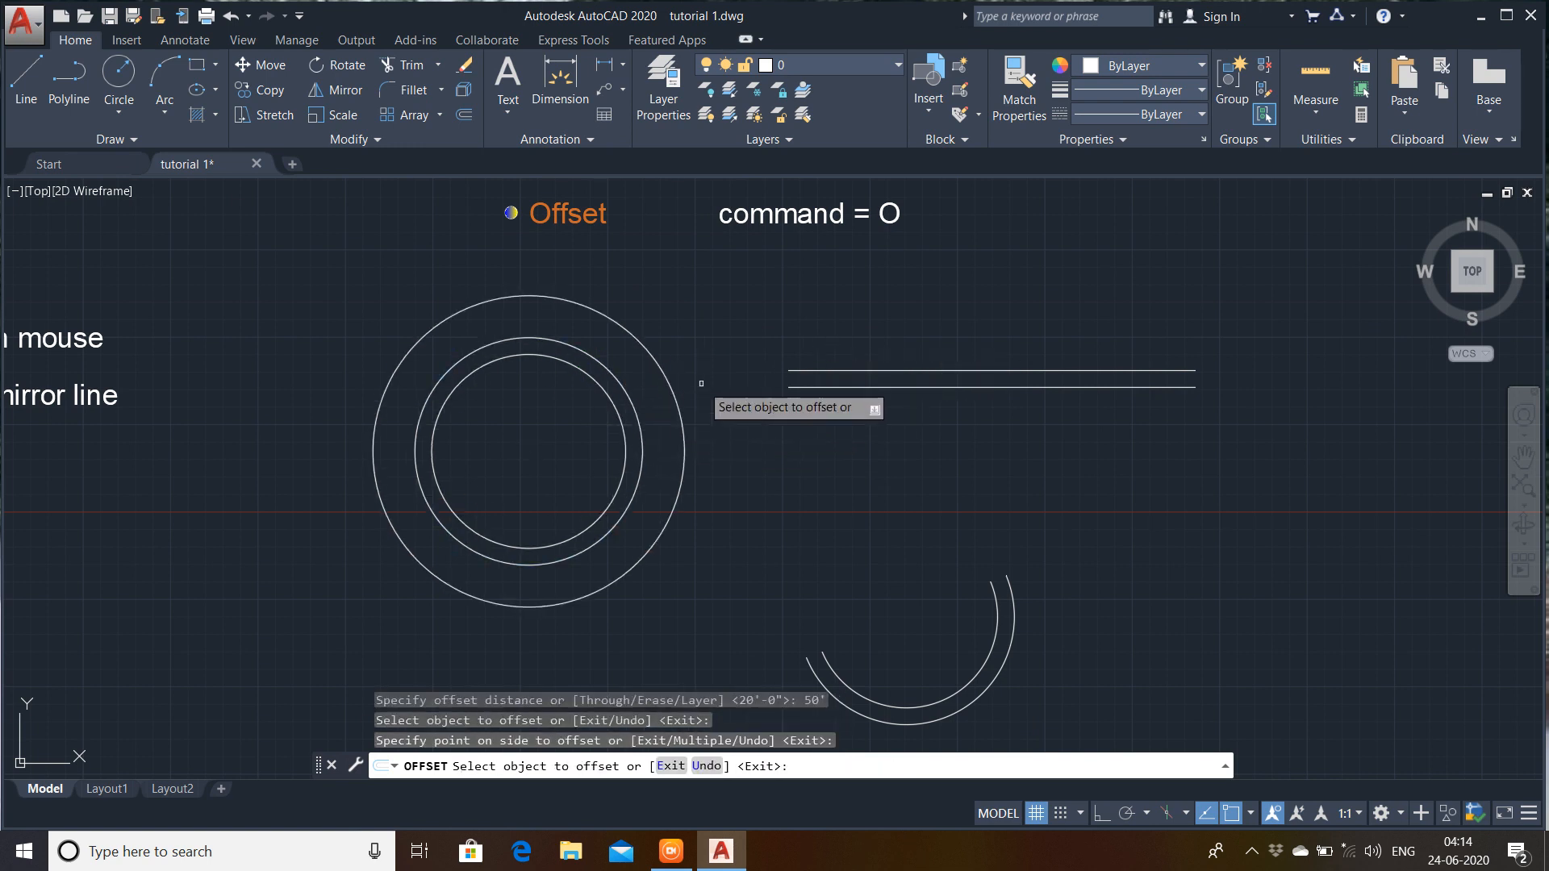
# - Offset the lower of the two horizontal lines downward and the outer arc outward, both by 50'
pyautogui.click(880, 390)
pyautogui.click(857, 449)
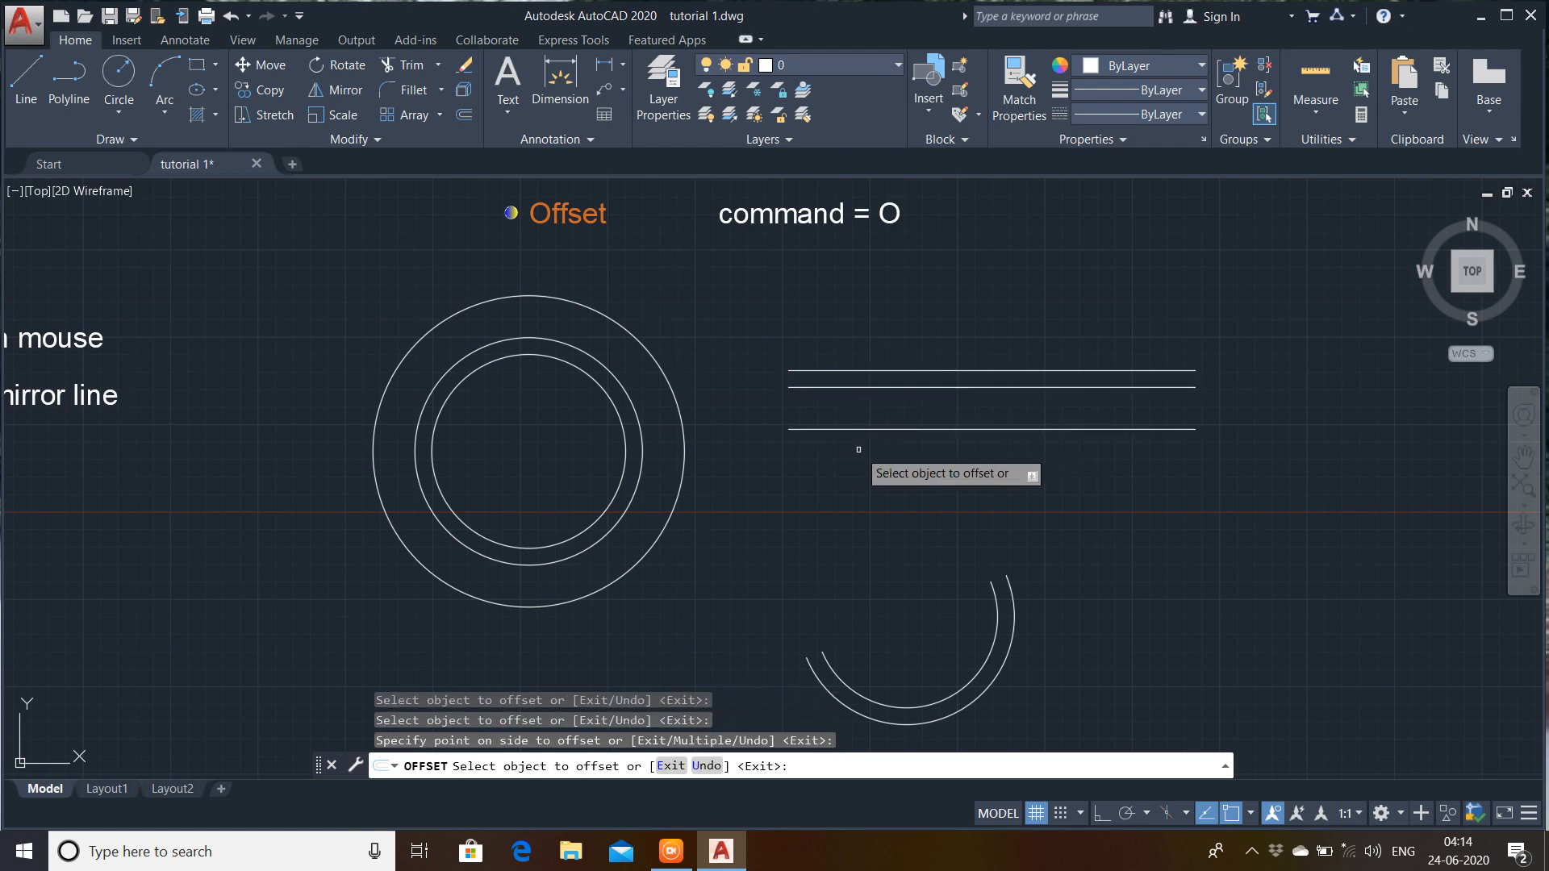
pyautogui.click(1006, 656)
pyautogui.click(1085, 597)
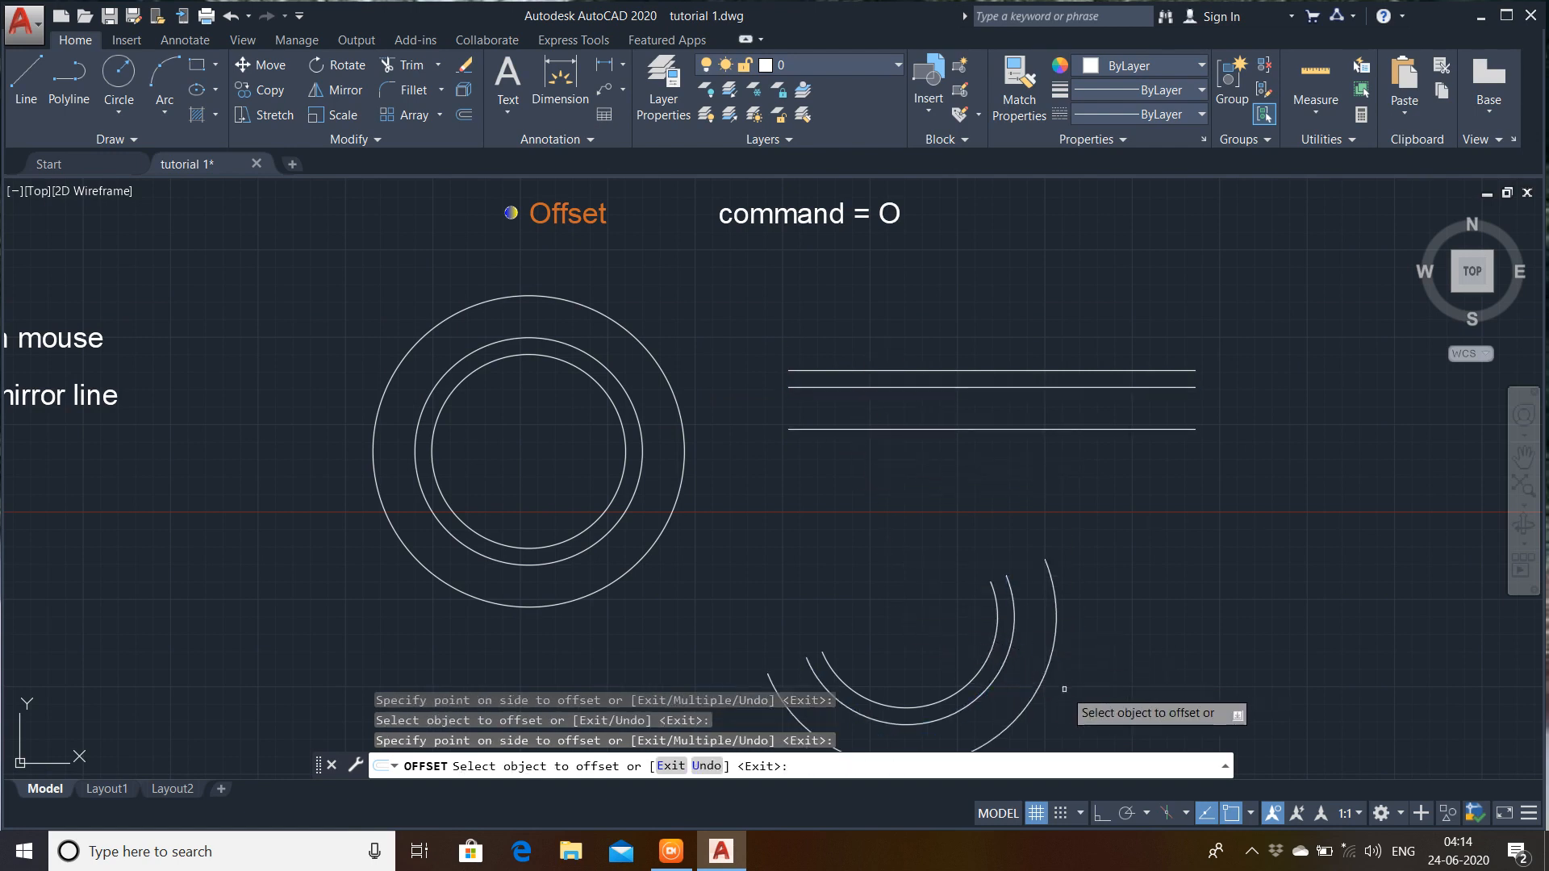
pyautogui.scroll(-2, 1097, 580)
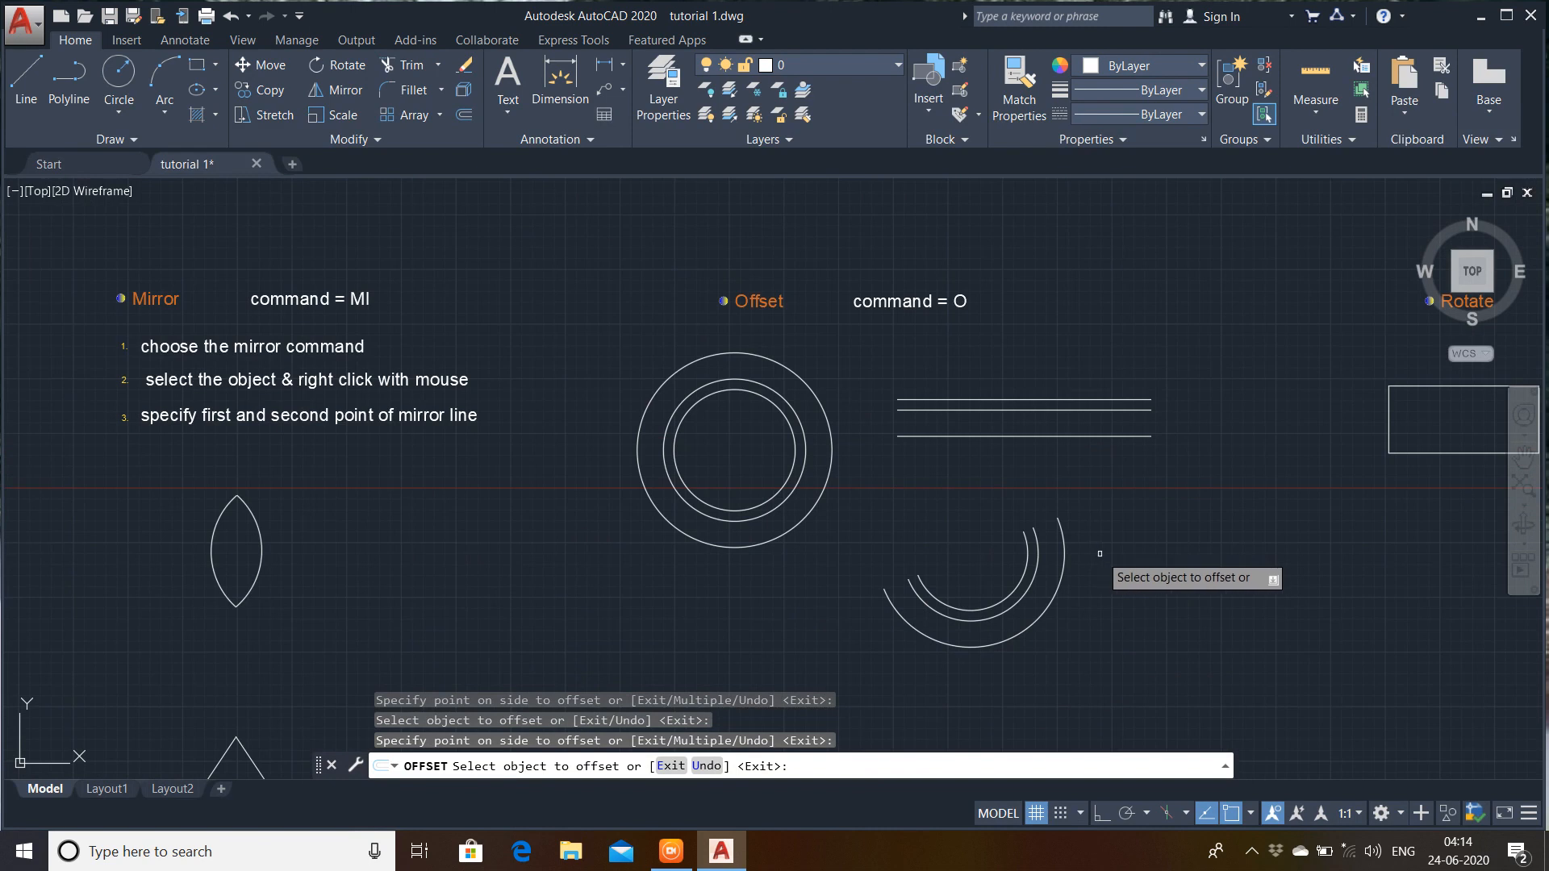
pyautogui.scroll(-1, 1092, 553)
pyautogui.moveTo(1093, 553); pyautogui.dragTo(823, 516, button='middle')
pyautogui.scroll(2, 847, 488)
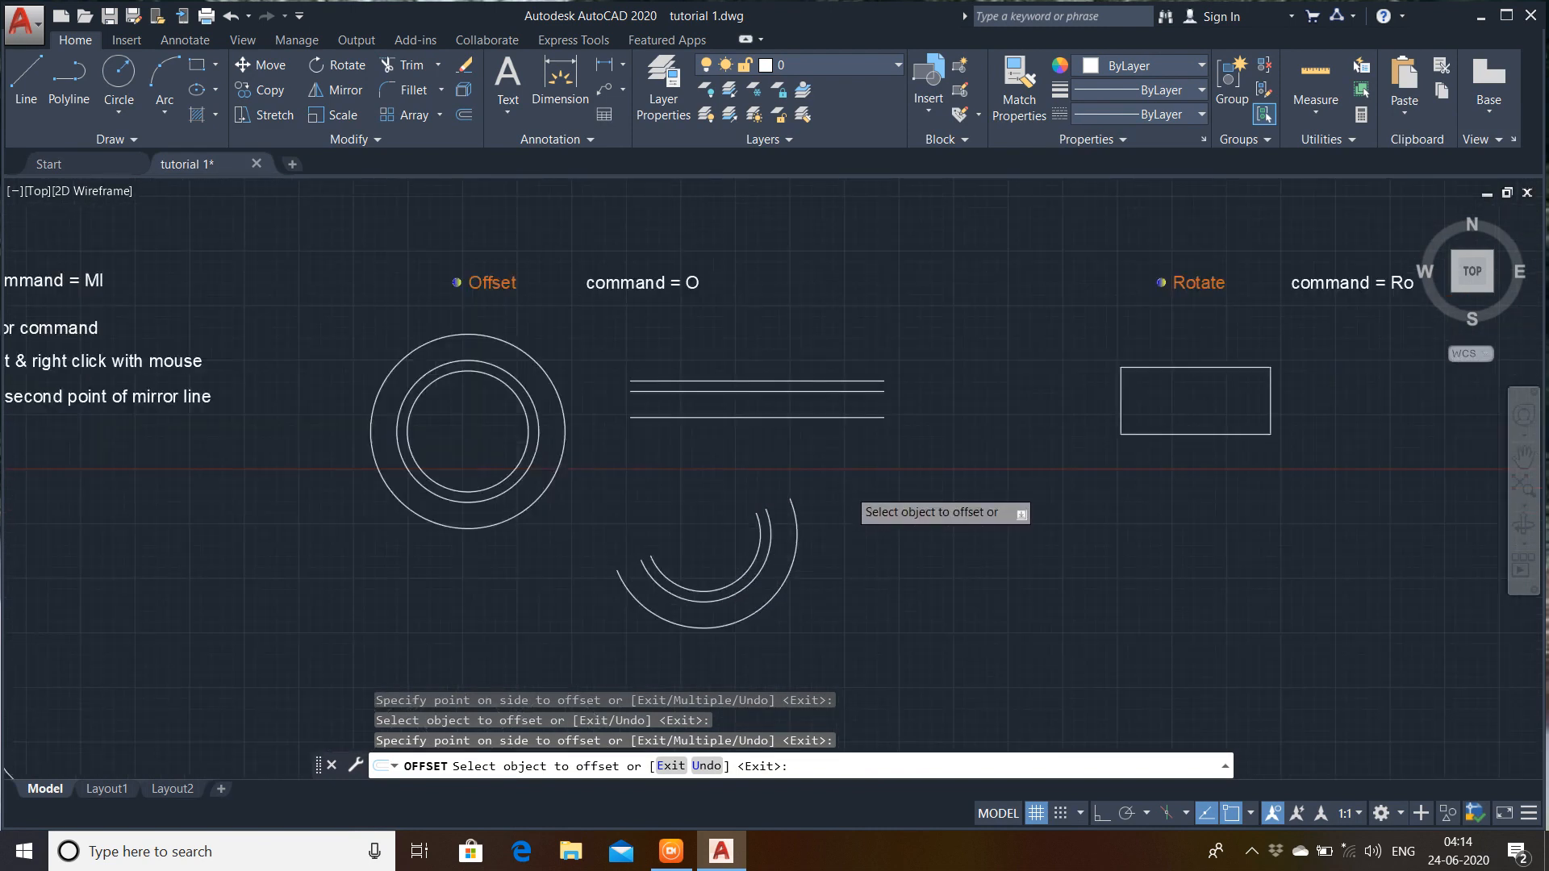
pyautogui.scroll(1, 848, 488)
pyautogui.scroll(-2, 848, 488)
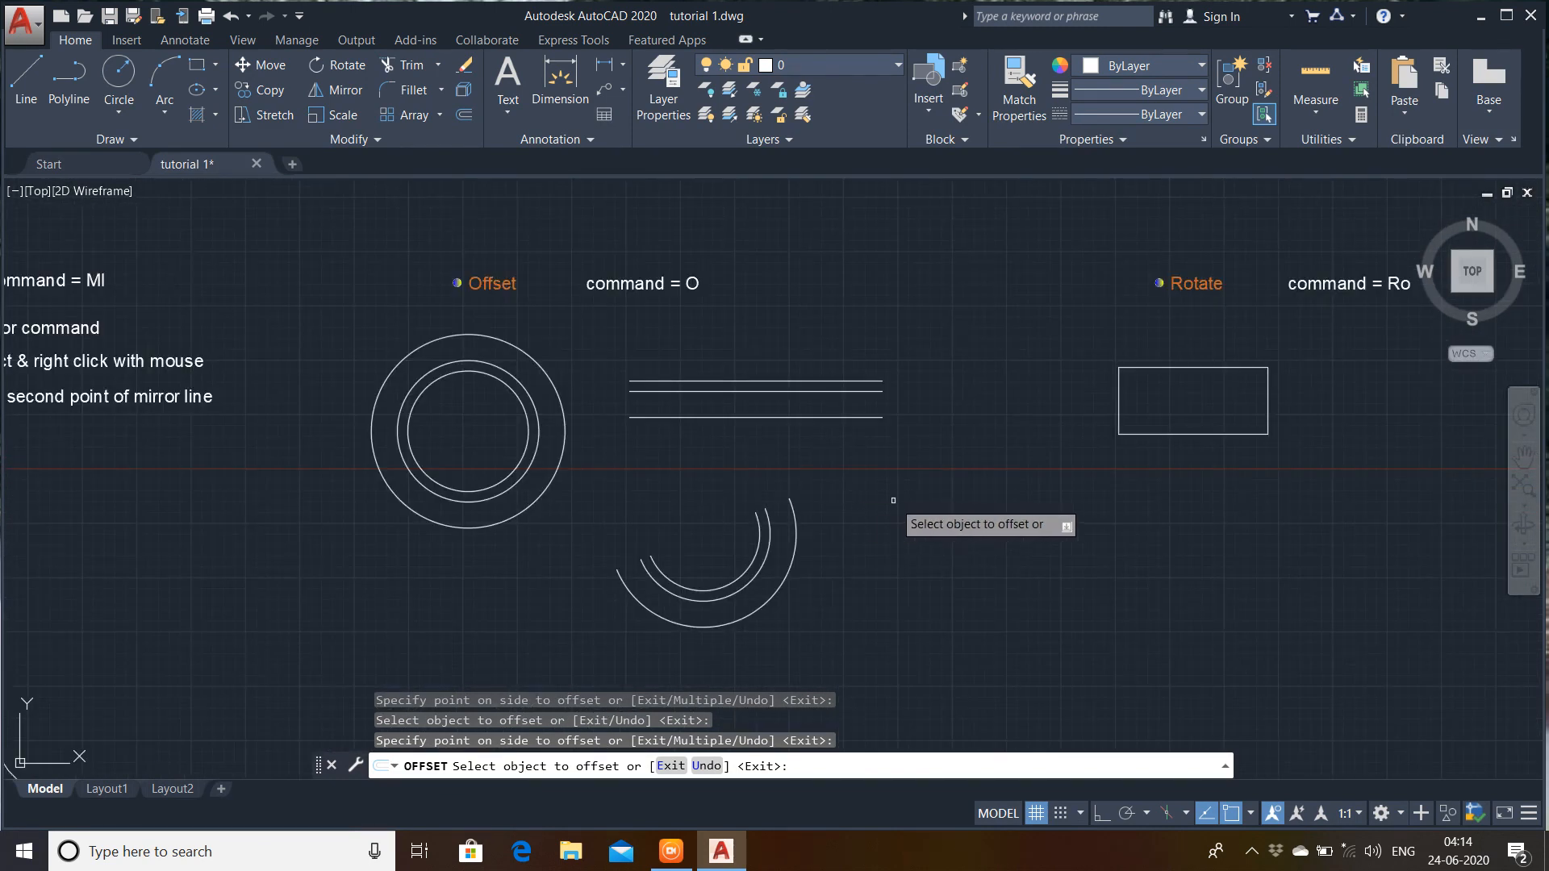
pyautogui.moveTo(892, 508)
pyautogui.mouseDown(button='middle')
pyautogui.moveTo(778, 494)
pyautogui.moveTo(796, 504)
pyautogui.mouseUp(button='middle')
pyautogui.moveTo(974, 502)
pyautogui.mouseDown(button='middle')
pyautogui.moveTo(878, 553)
pyautogui.moveTo(734, 541)
pyautogui.mouseUp(button='middle')
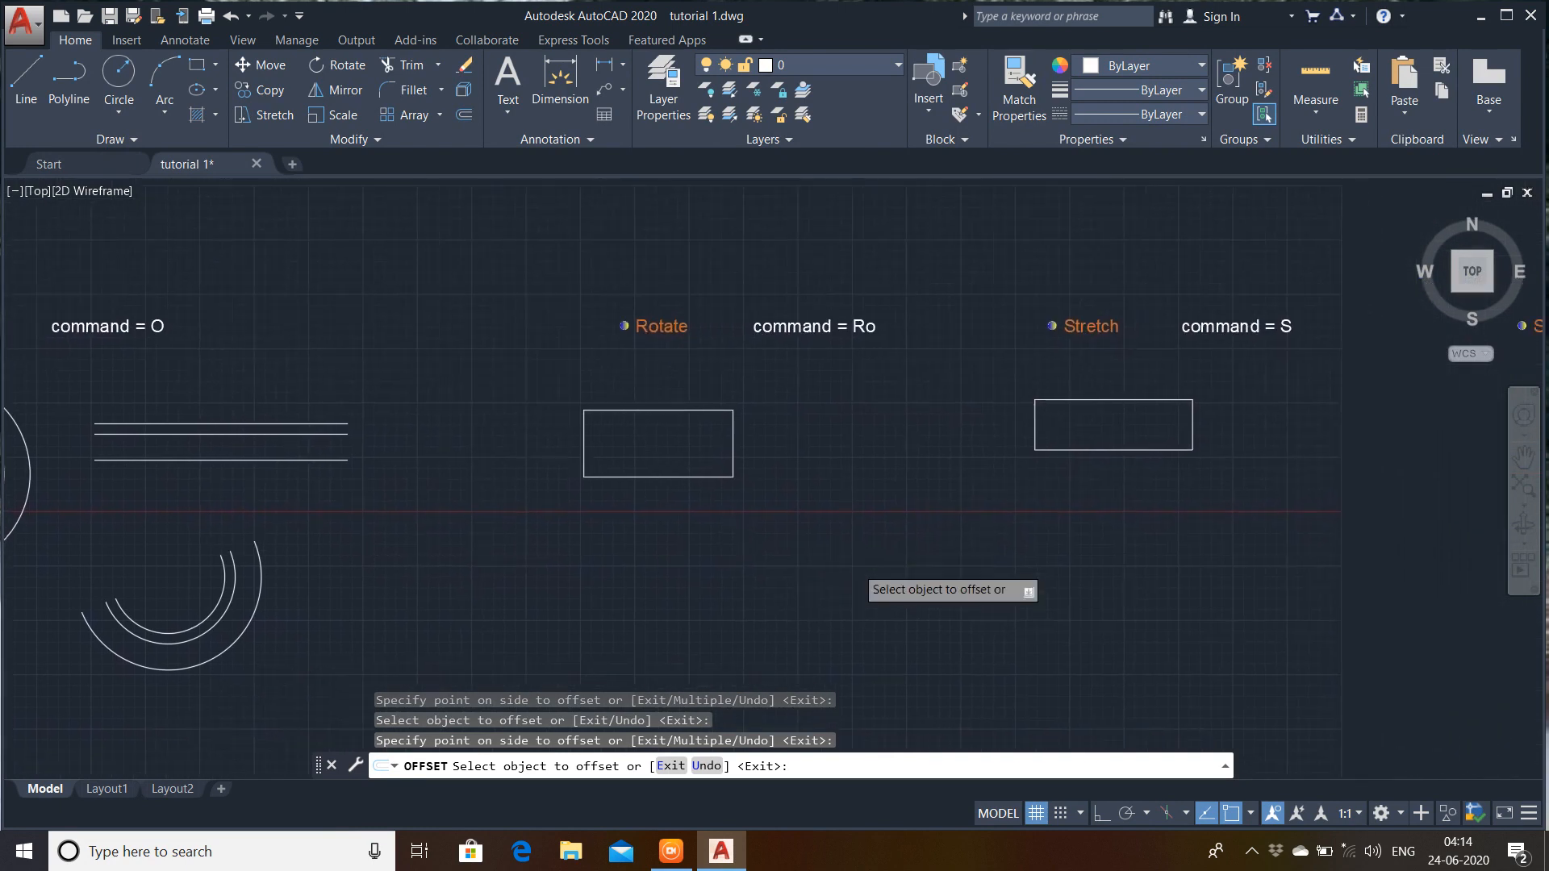
pyautogui.press('Escape')
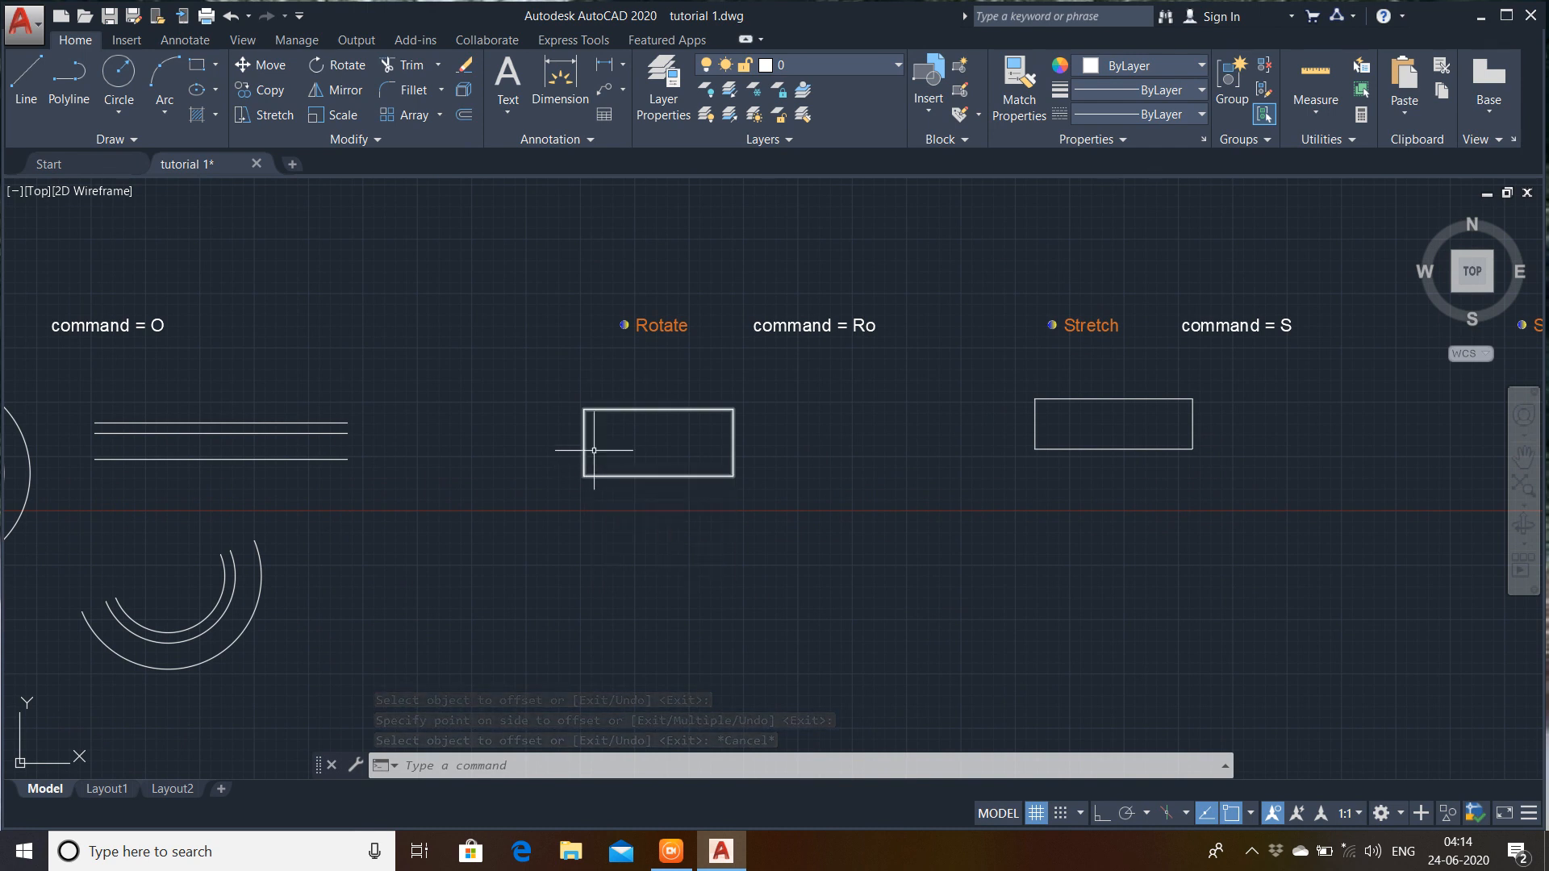
# - Rotate the rectangle in the Rotate section freehand about its lower-right corner so its long sides slope down to the right
pyautogui.write('ro')
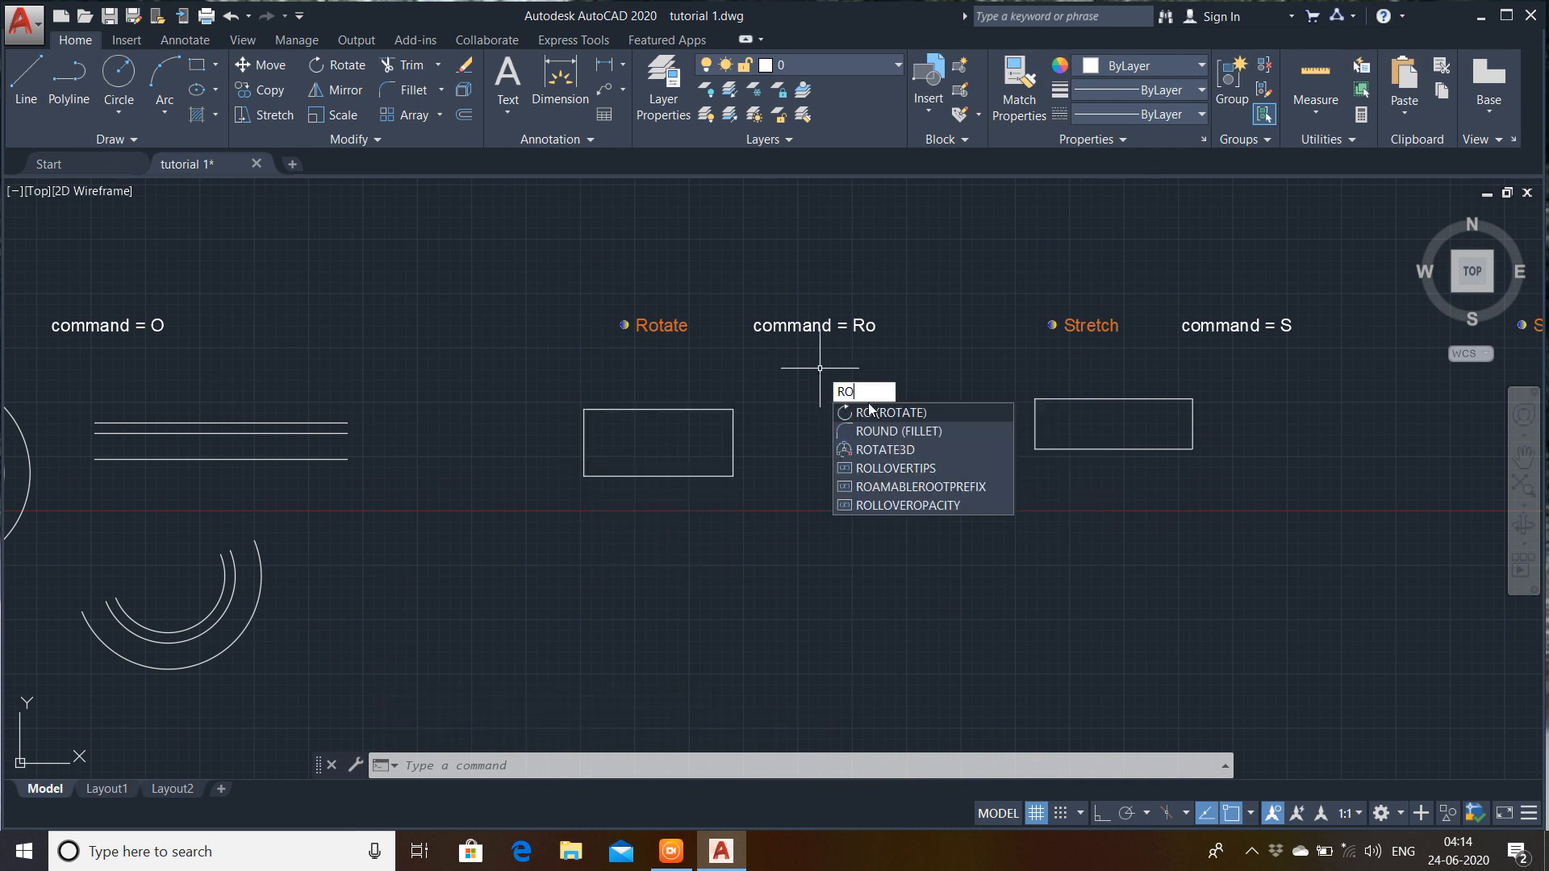
pyautogui.click(921, 414)
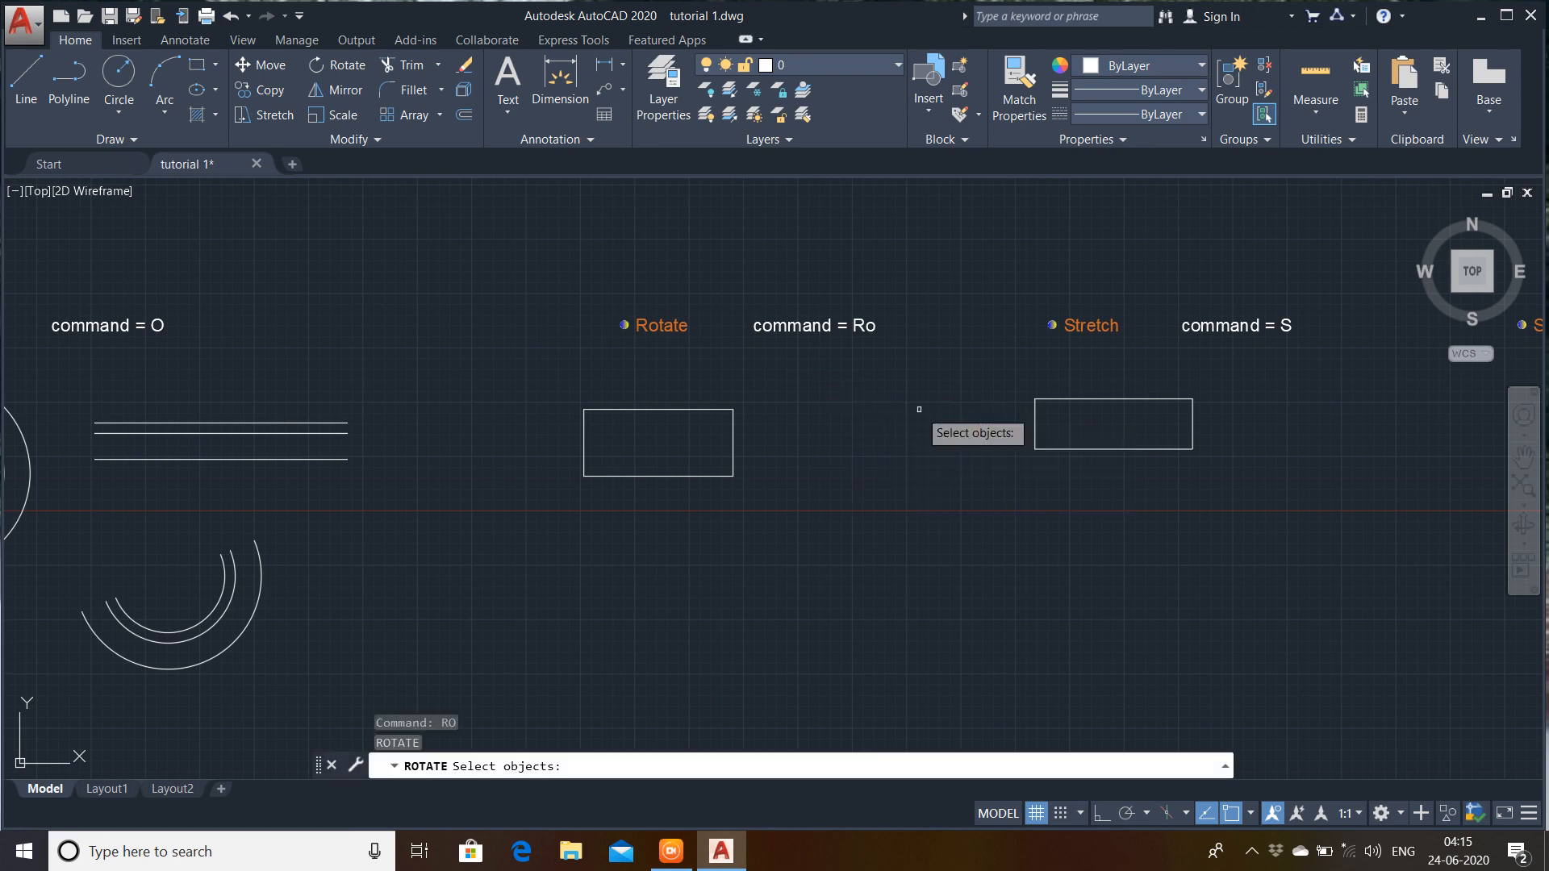
pyautogui.click(780, 377)
pyautogui.click(528, 543)
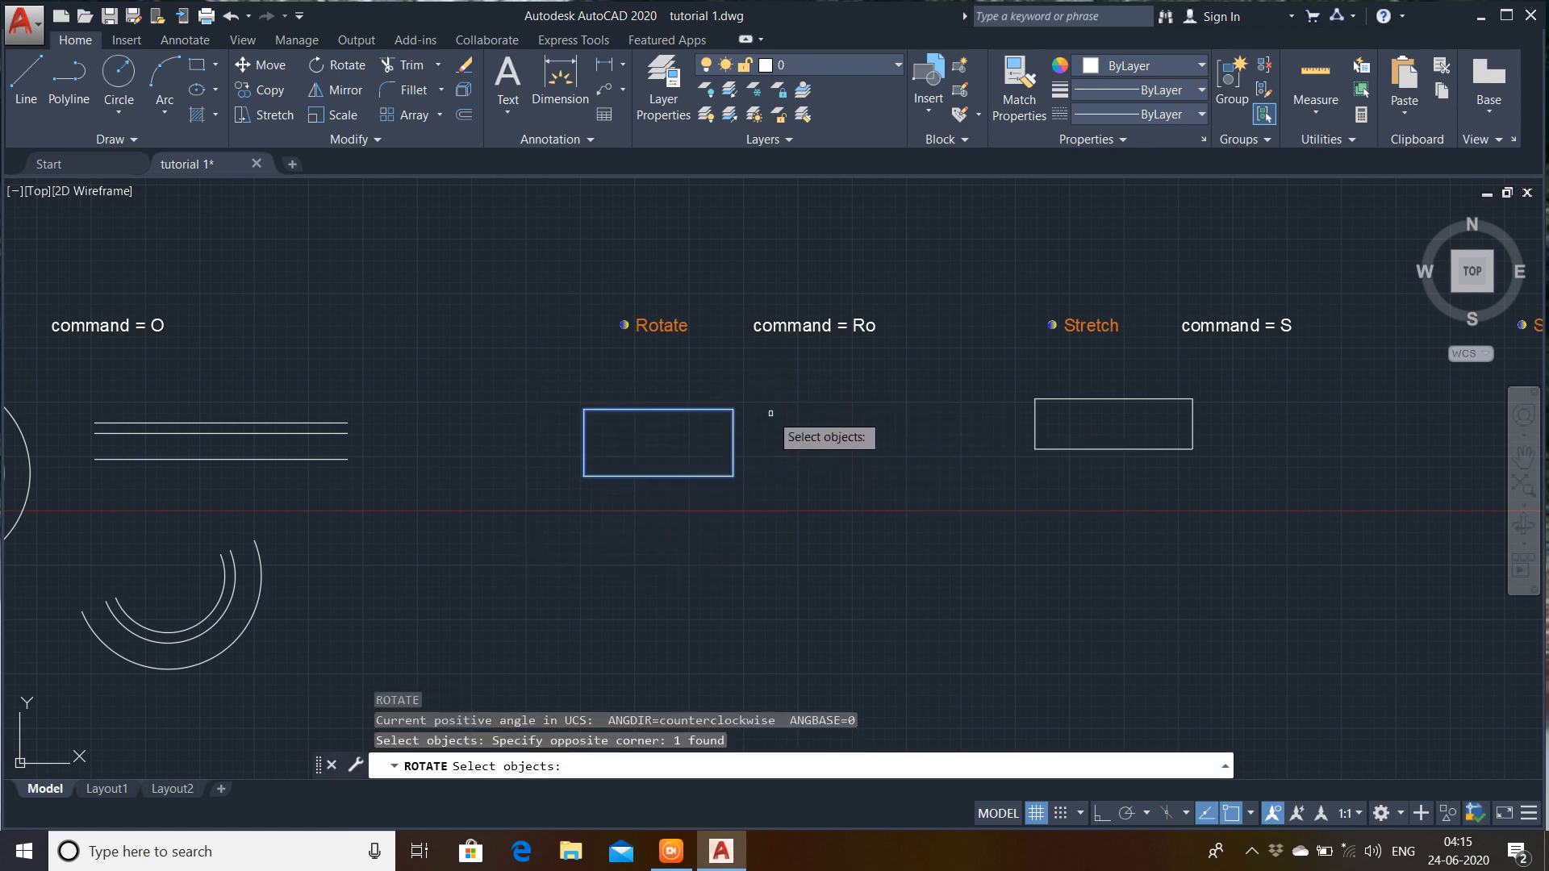
pyautogui.press('Return')
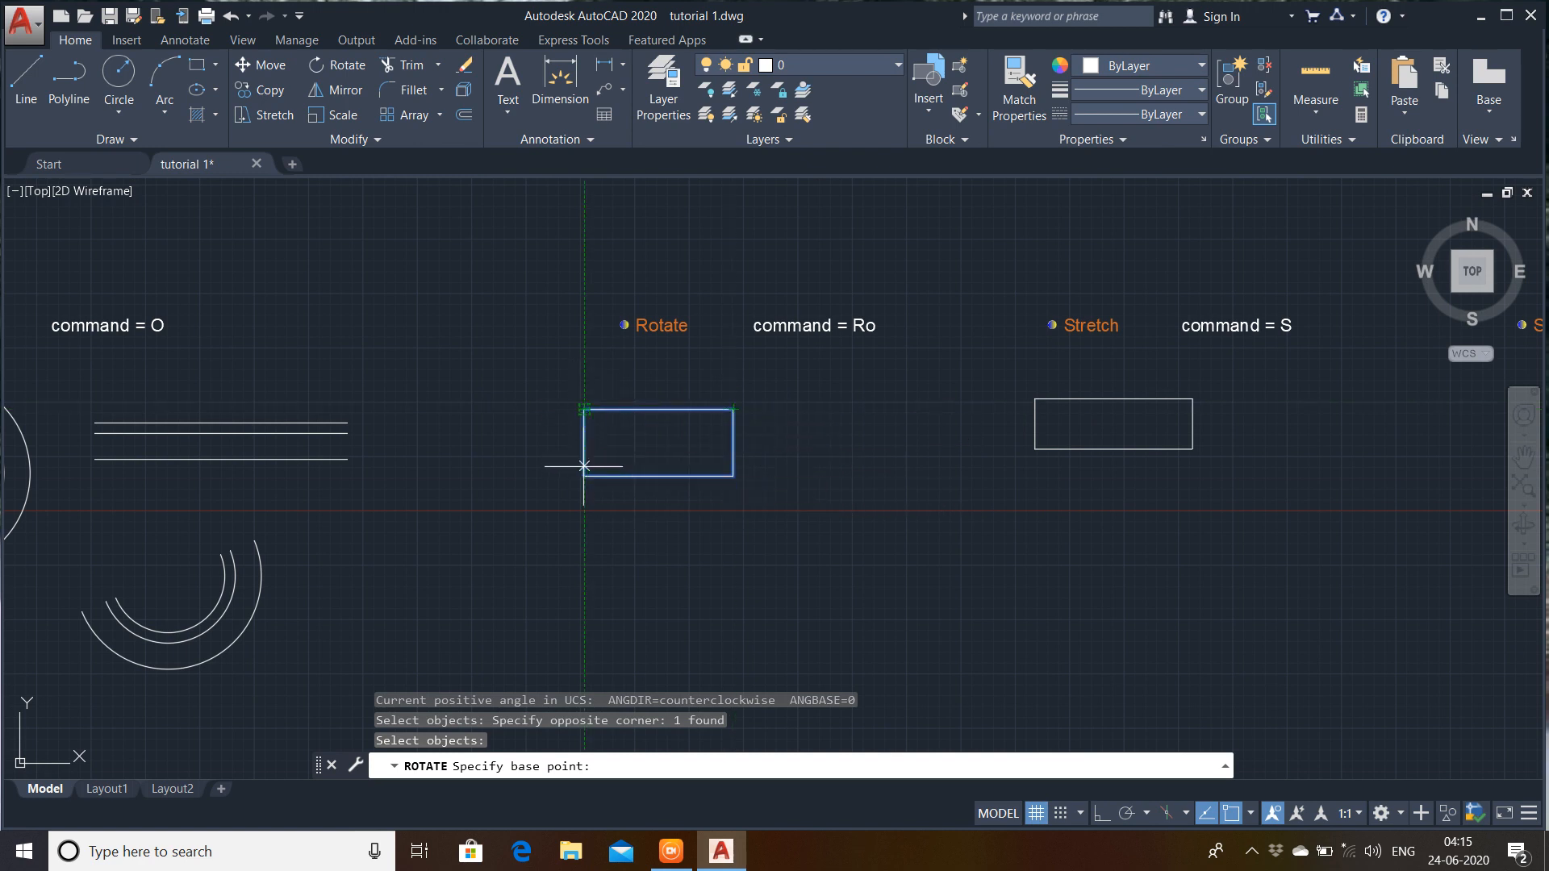
pyautogui.click(734, 476)
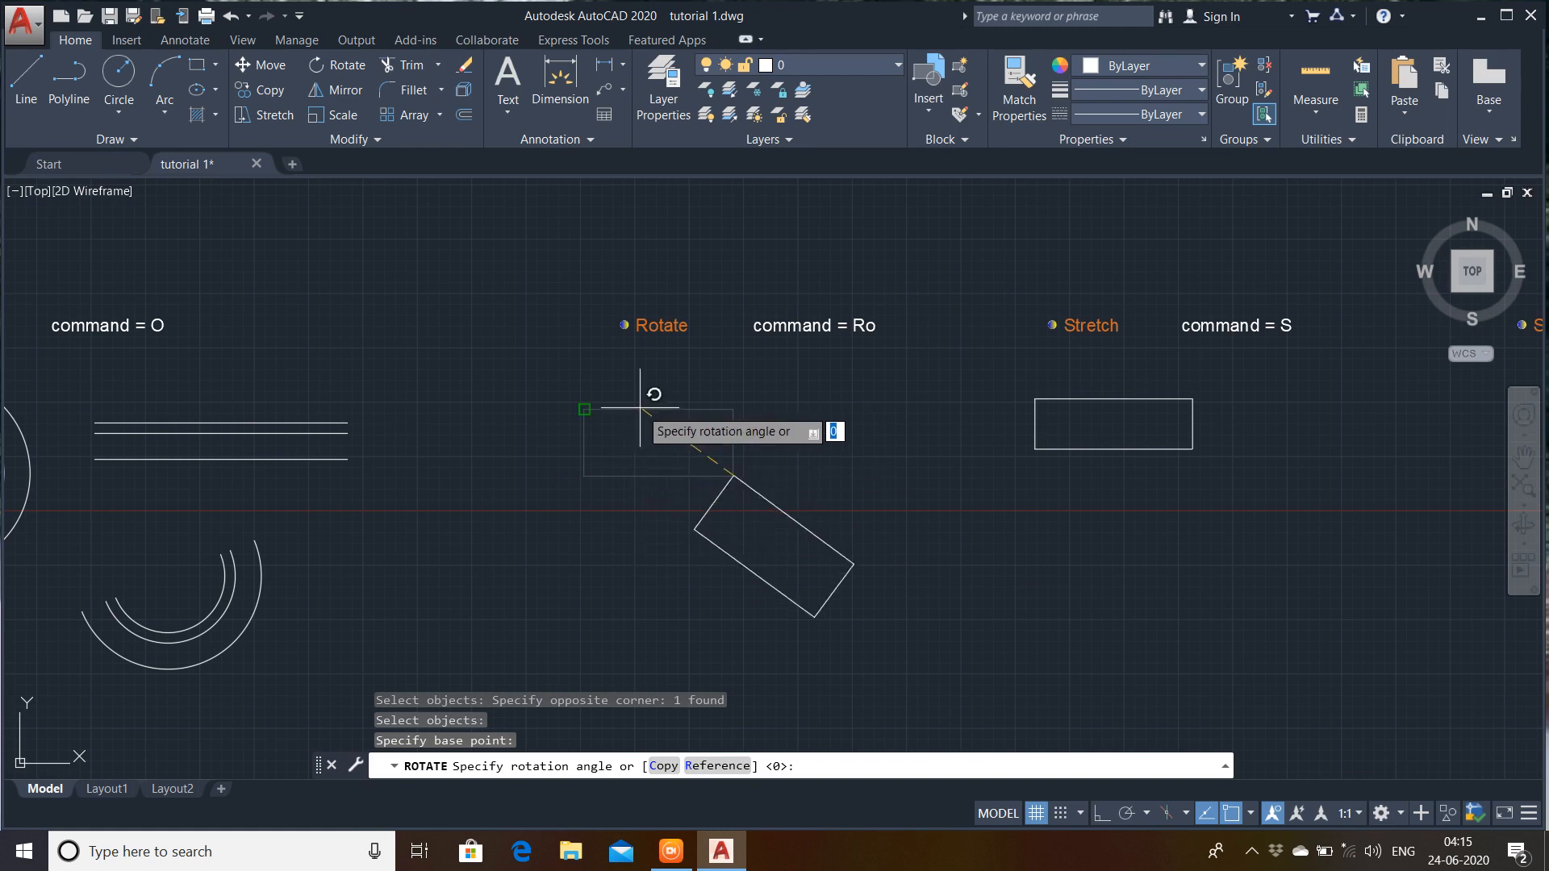
pyautogui.click(682, 384)
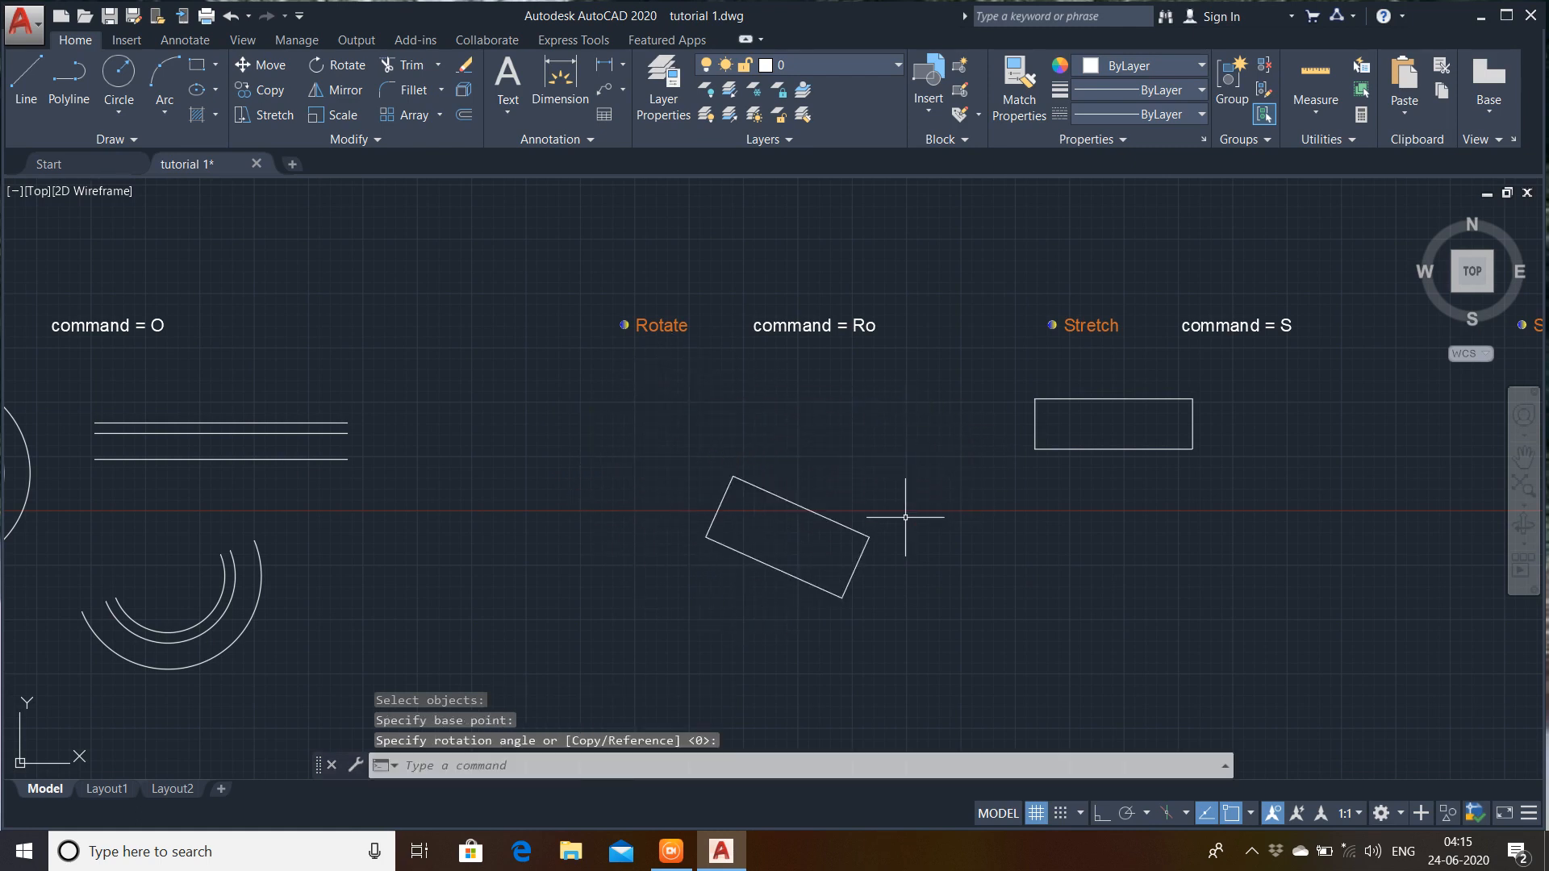
# - Stretch the lower-right corner of the Stretch section's rectangle 40' horizontally outward, keeping its upper-right corner in place
pyautogui.moveTo(906, 527)
pyautogui.mouseDown(button='middle')
pyautogui.moveTo(532, 538)
pyautogui.moveTo(468, 570)
pyautogui.mouseUp(button='middle')
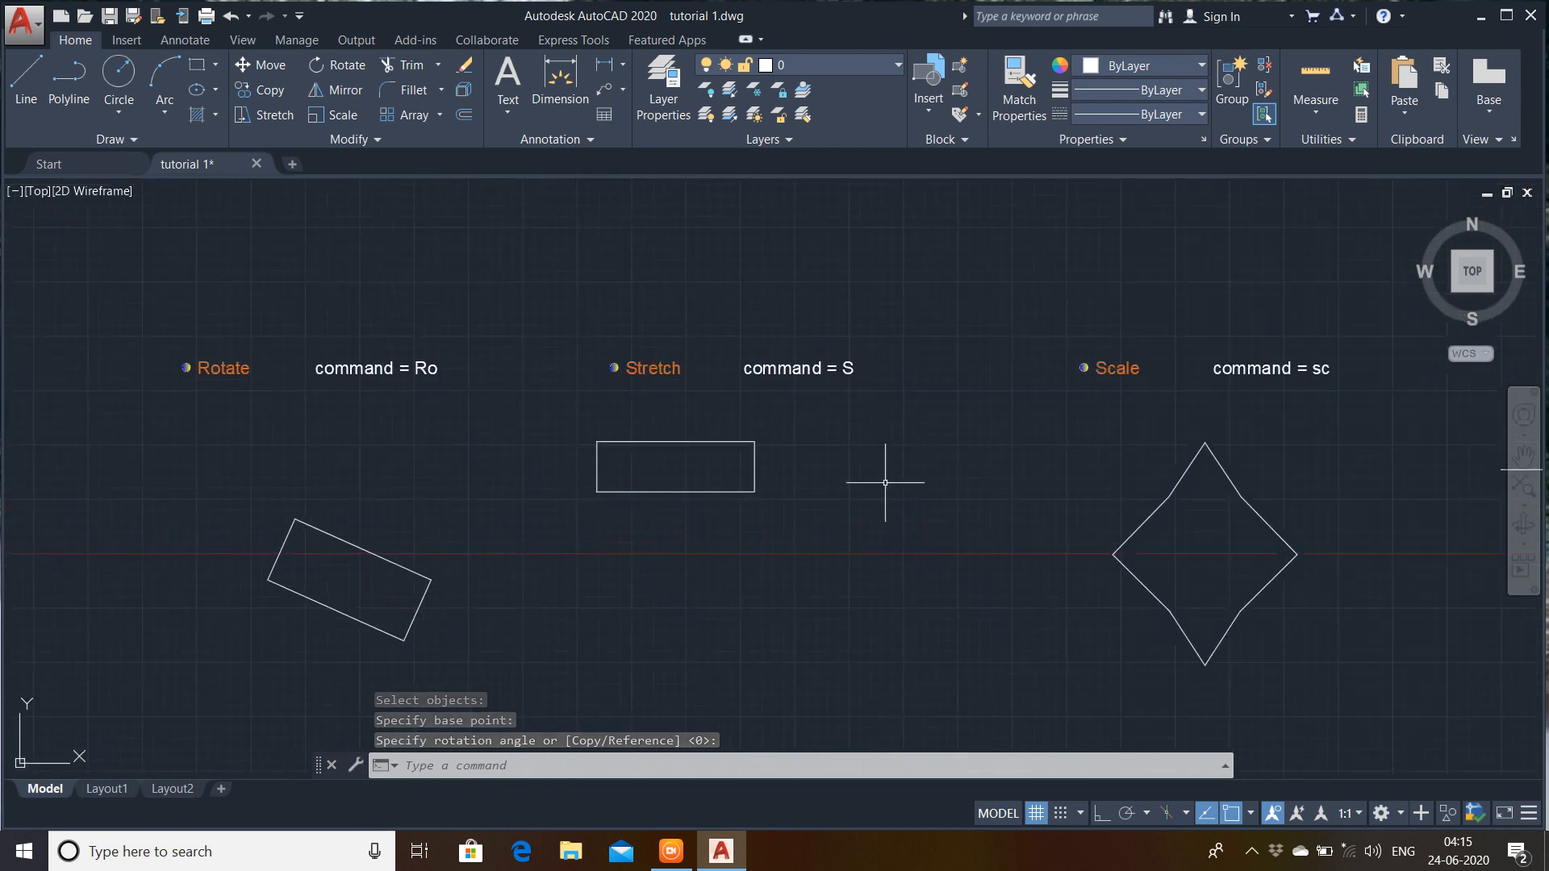
pyautogui.moveTo(906, 516); pyautogui.dragTo(788, 504, button='middle')
pyautogui.scroll(6, 691, 422)
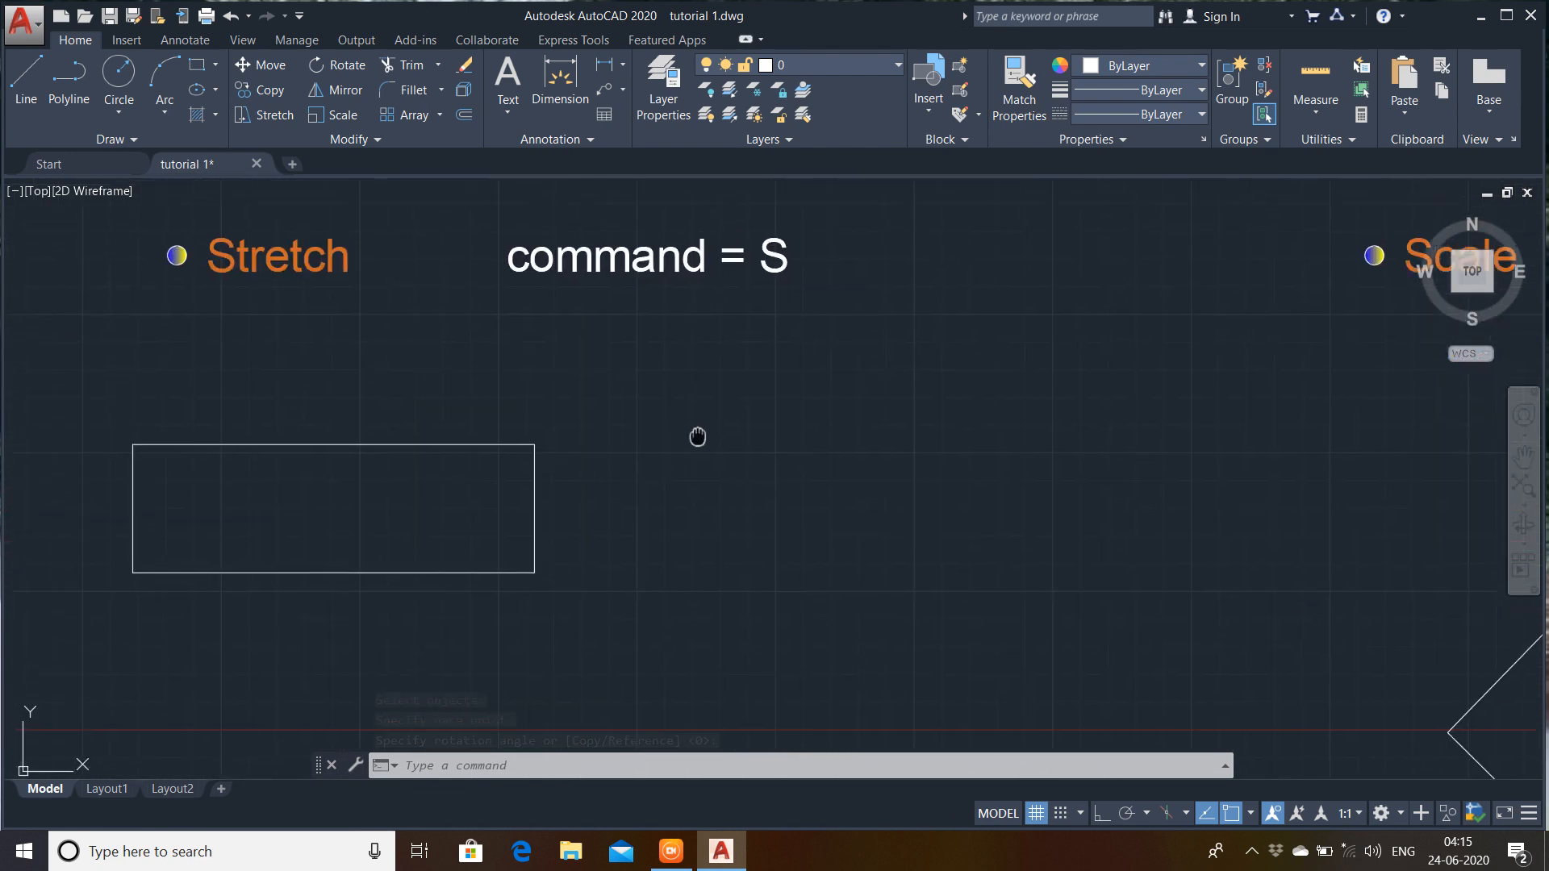
pyautogui.moveTo(694, 436)
pyautogui.mouseDown(button='middle')
pyautogui.moveTo(929, 516)
pyautogui.moveTo(922, 473)
pyautogui.mouseUp(button='middle')
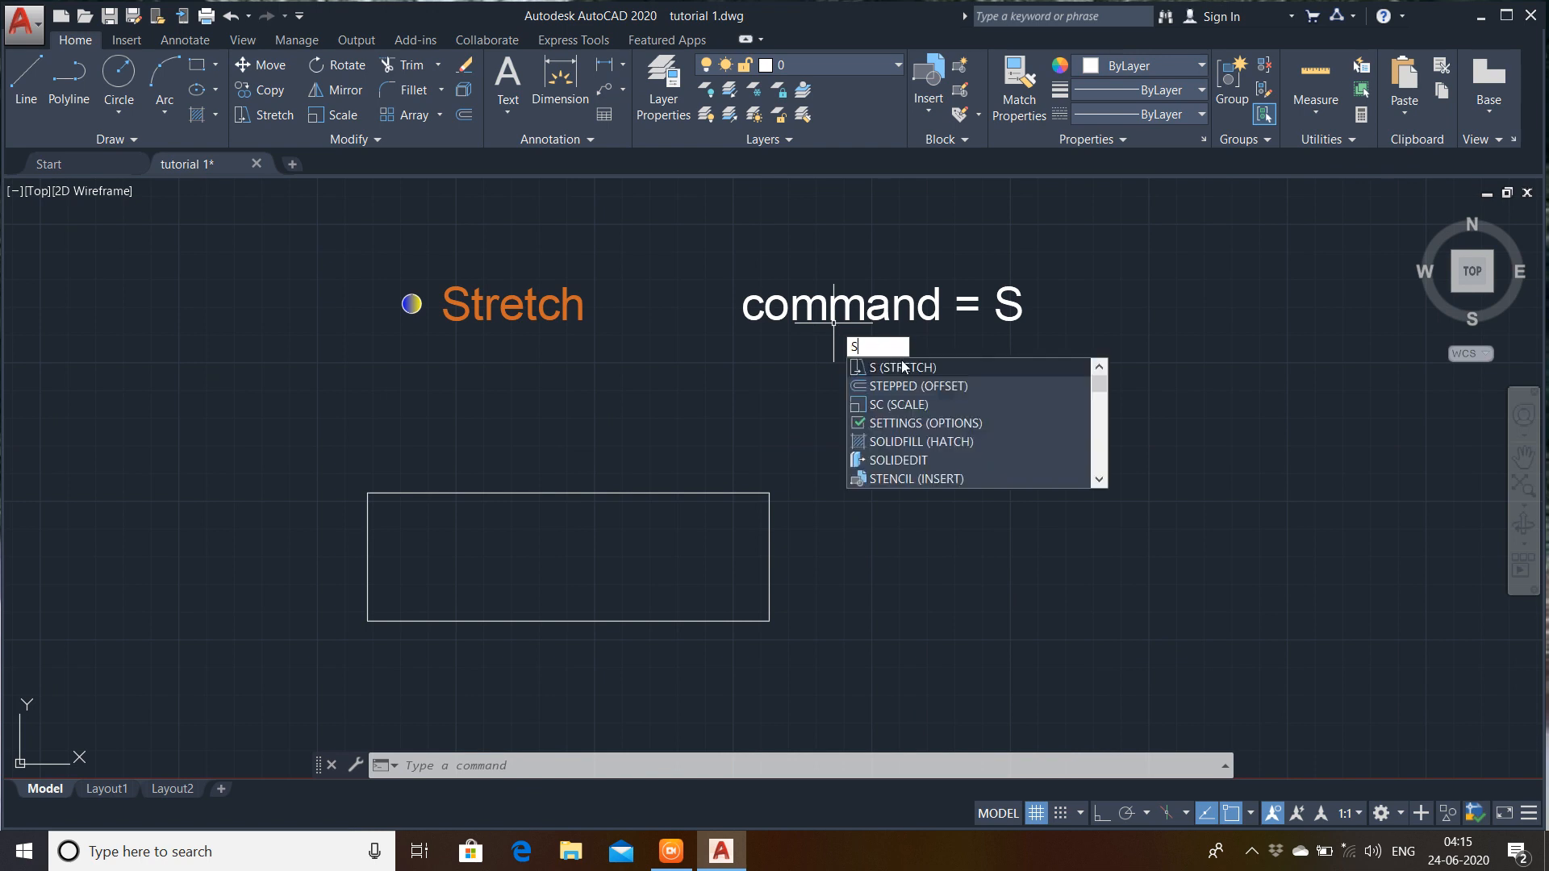
pyautogui.click(919, 368)
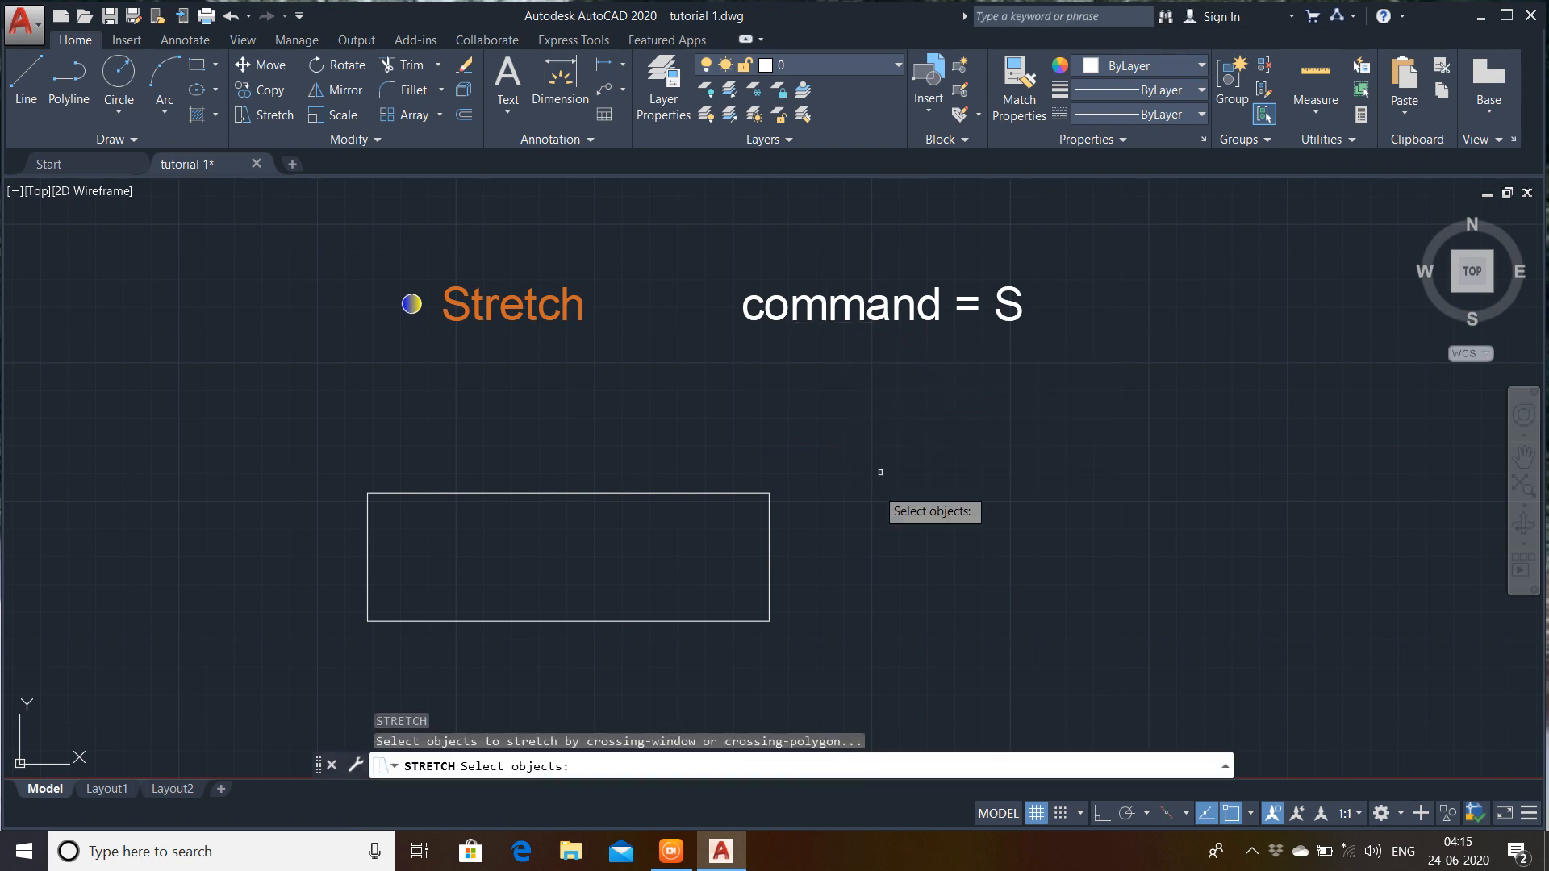
pyautogui.click(850, 538)
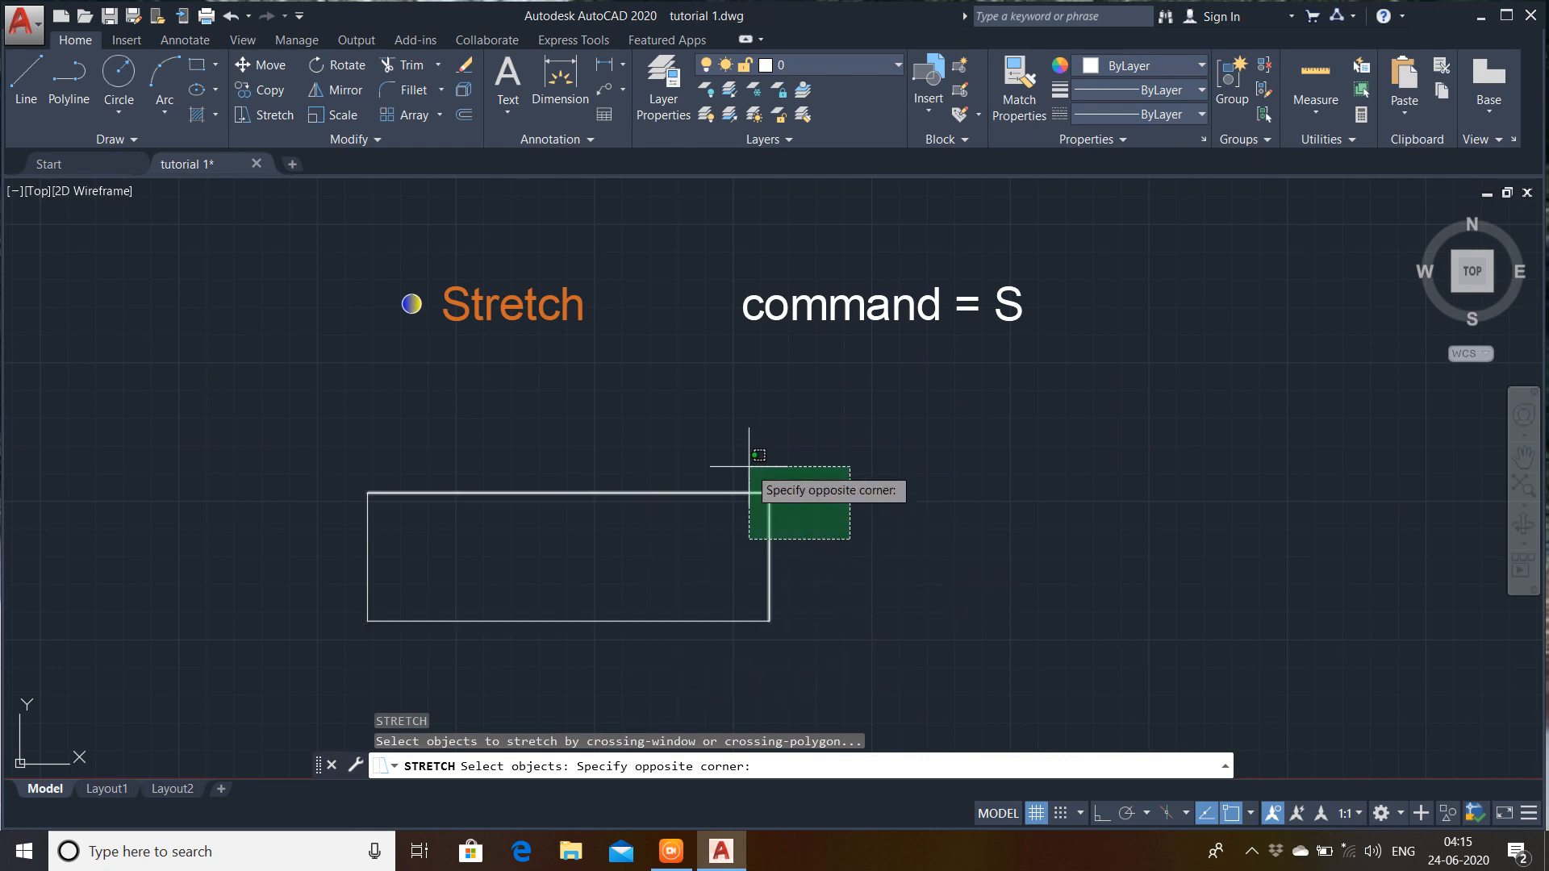
pyautogui.click(682, 664)
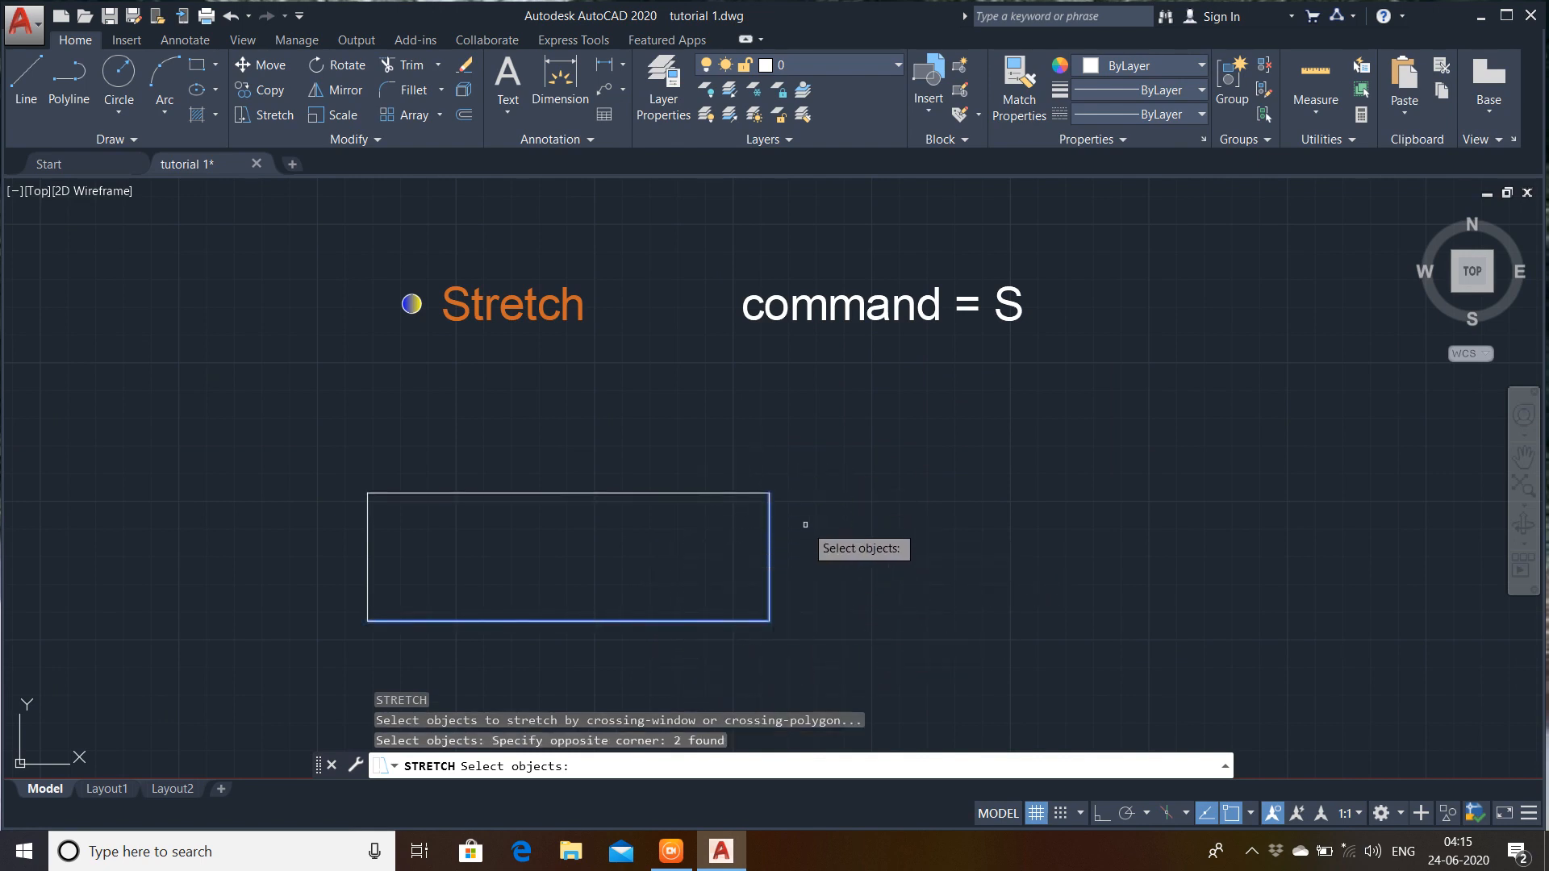
pyautogui.press('Return')
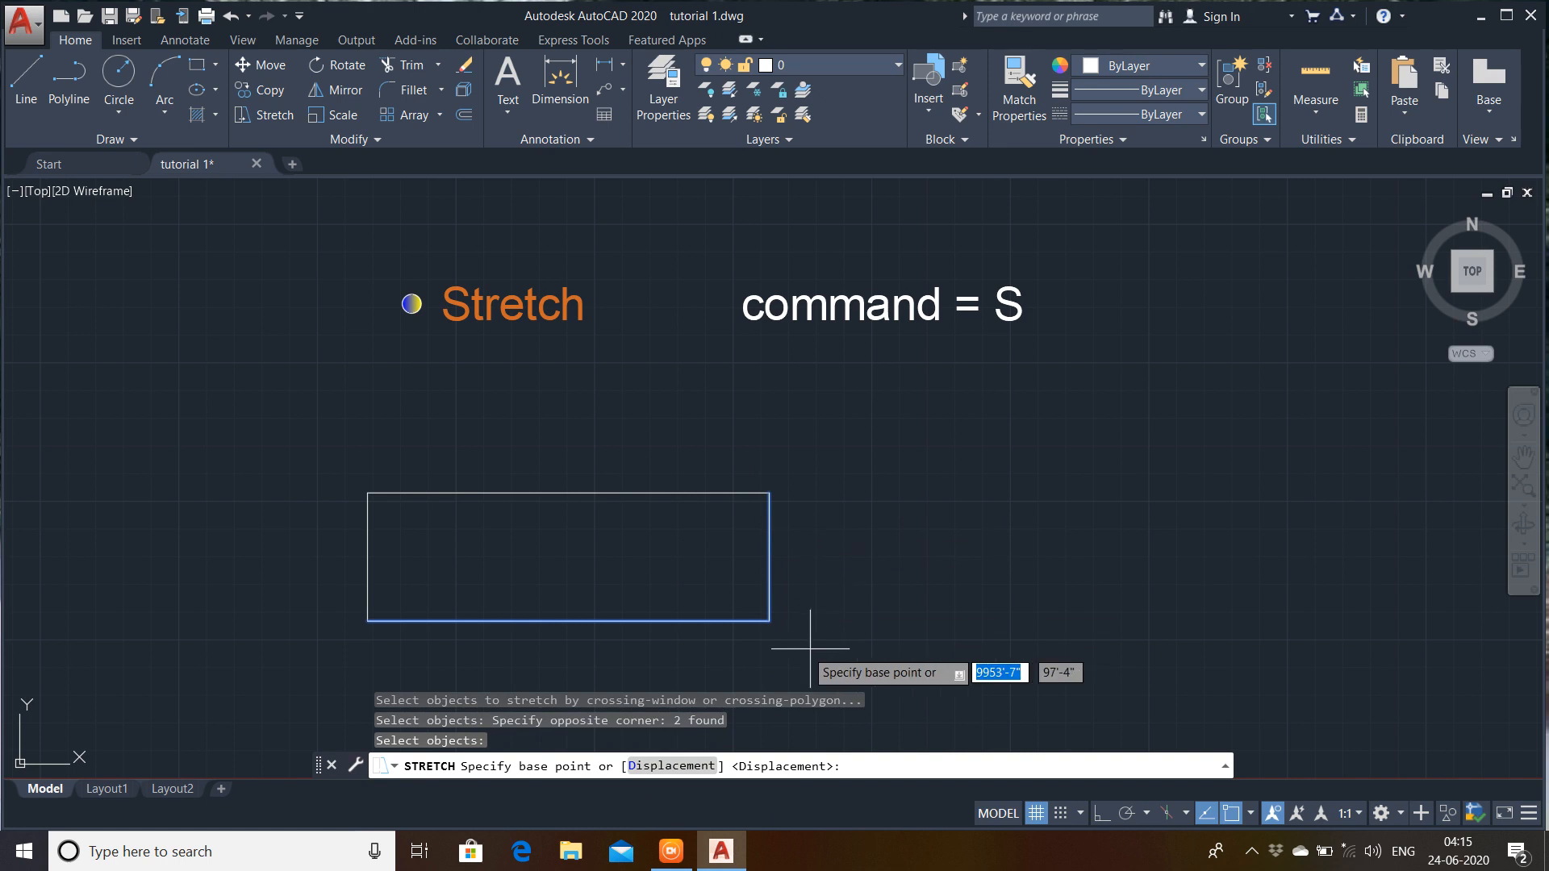
pyautogui.click(768, 621)
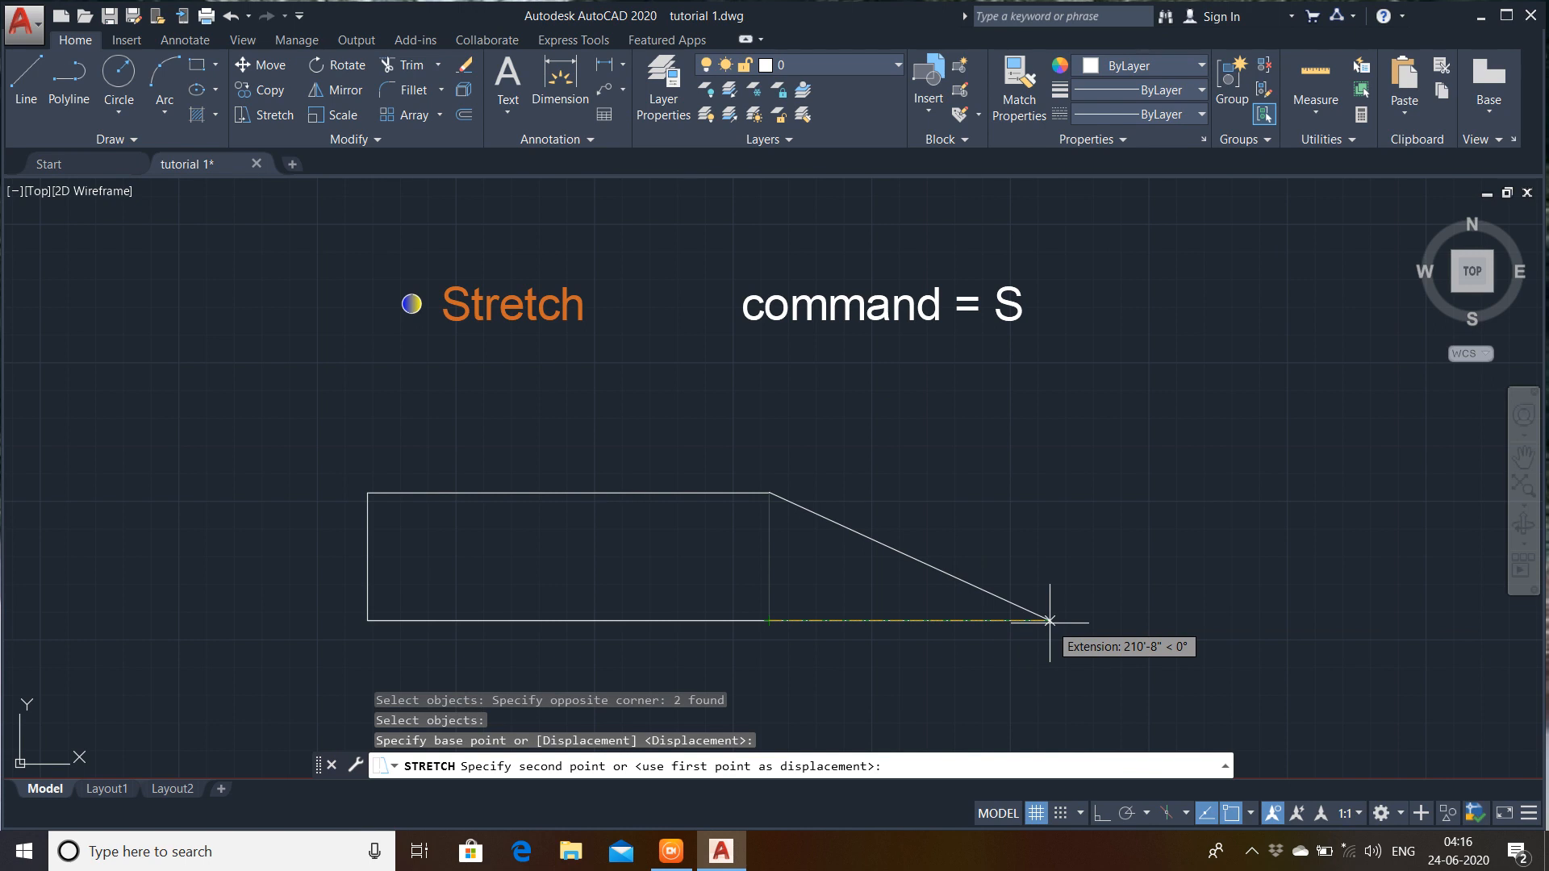
pyautogui.write('40')
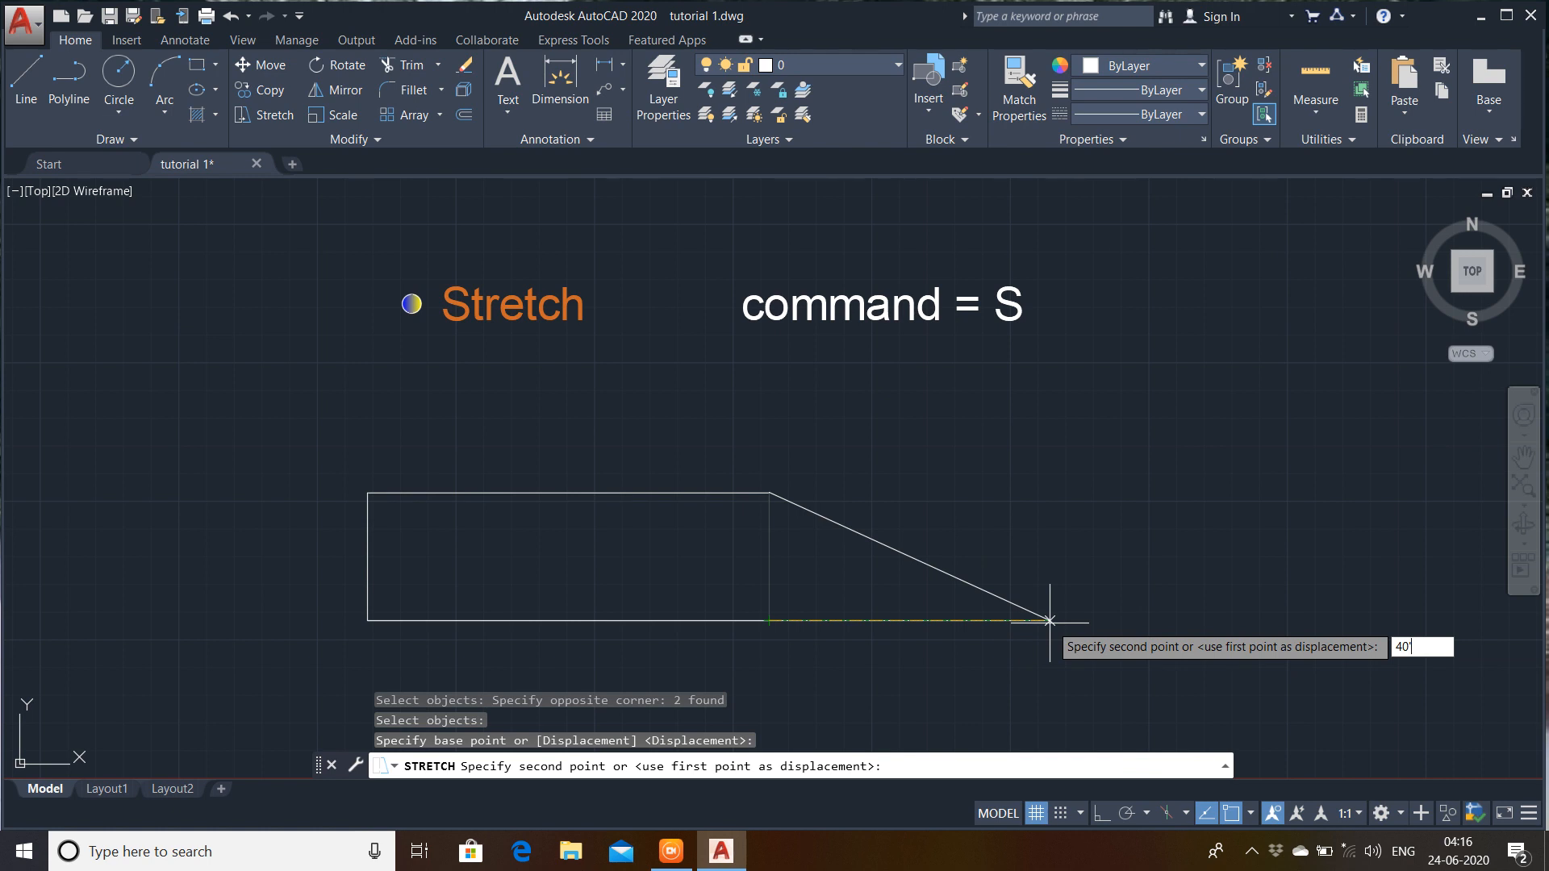
pyautogui.press('Return')
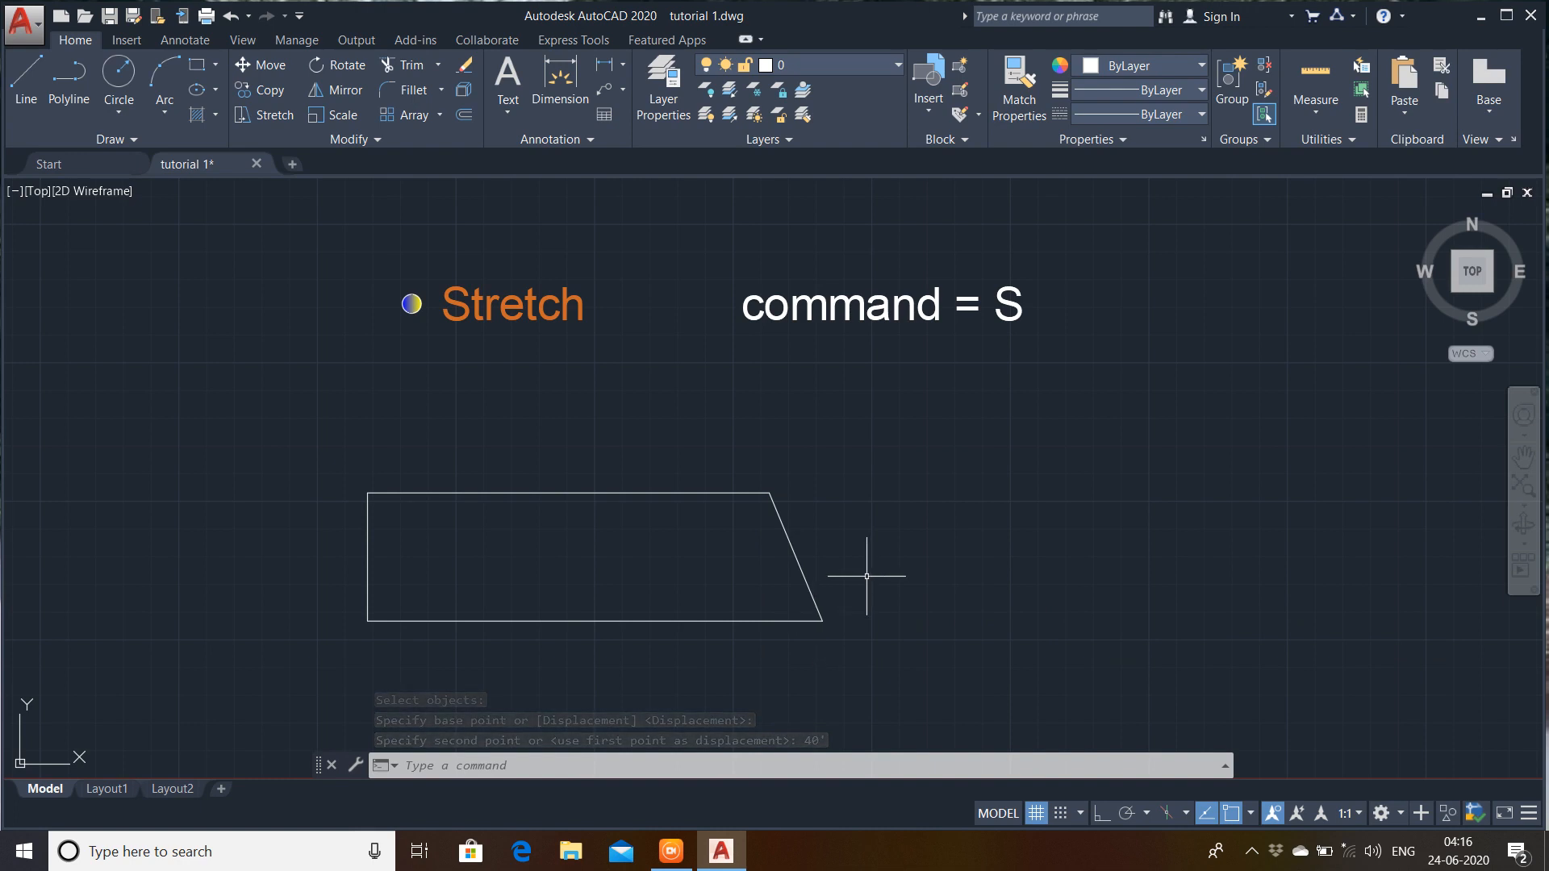
# - Scale the whole four-pointed star in the Scale section up freehand, using its lower-right inner vertex as the base point
pyautogui.moveTo(842, 519); pyautogui.dragTo(456, 527, button='middle')
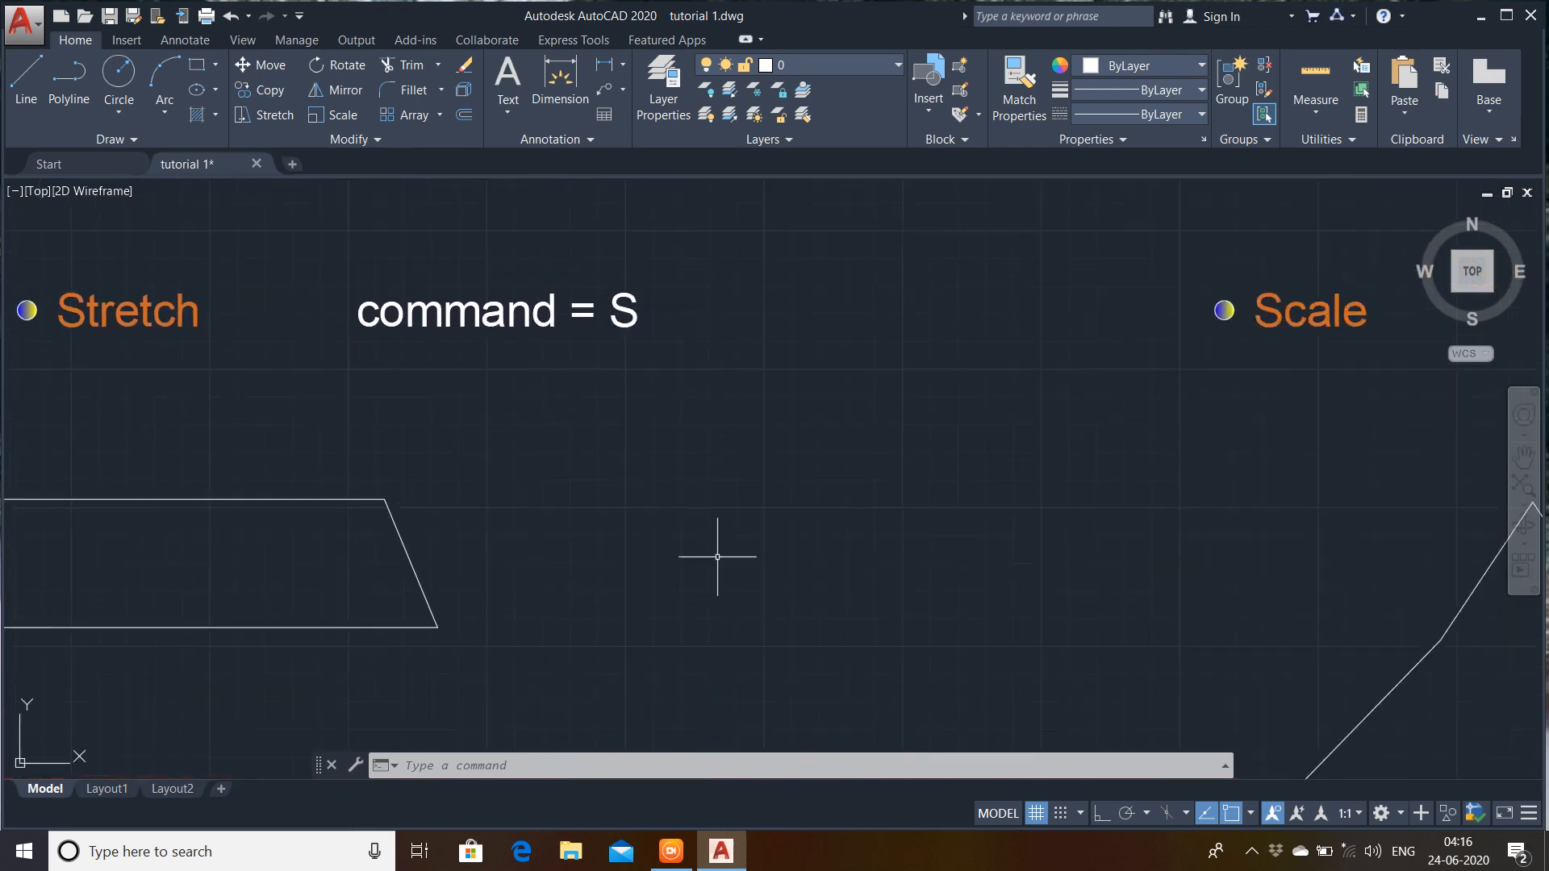
pyautogui.moveTo(1296, 571)
pyautogui.mouseDown(button='middle')
pyautogui.moveTo(852, 529)
pyautogui.moveTo(820, 443)
pyautogui.moveTo(637, 428)
pyautogui.moveTo(610, 388)
pyautogui.mouseUp(button='middle')
pyautogui.scroll(-1, 849, 495)
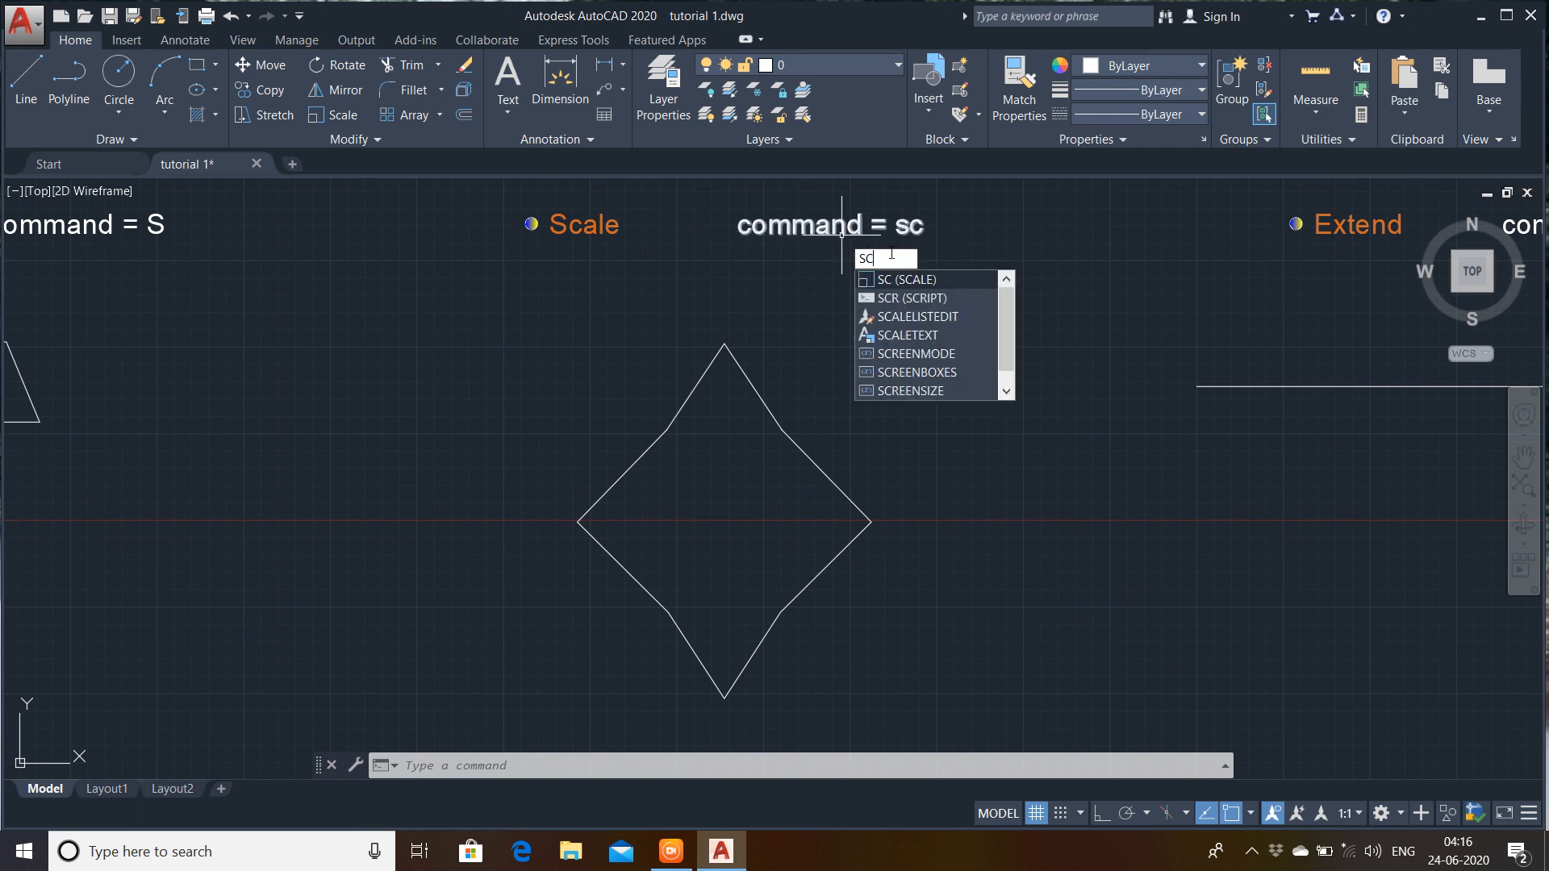
pyautogui.click(903, 279)
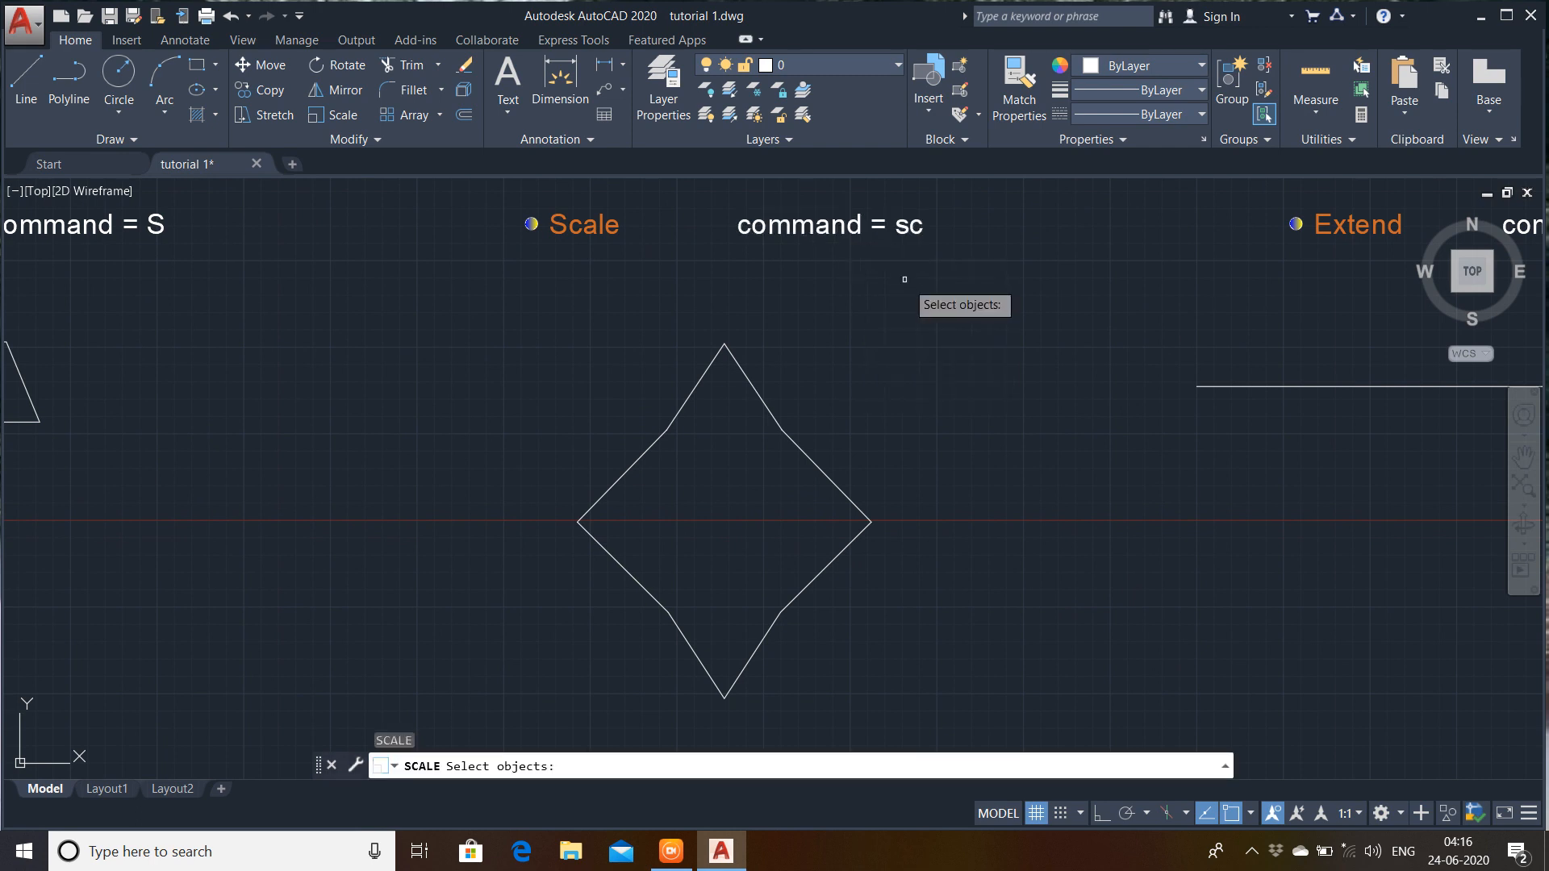
pyautogui.click(905, 311)
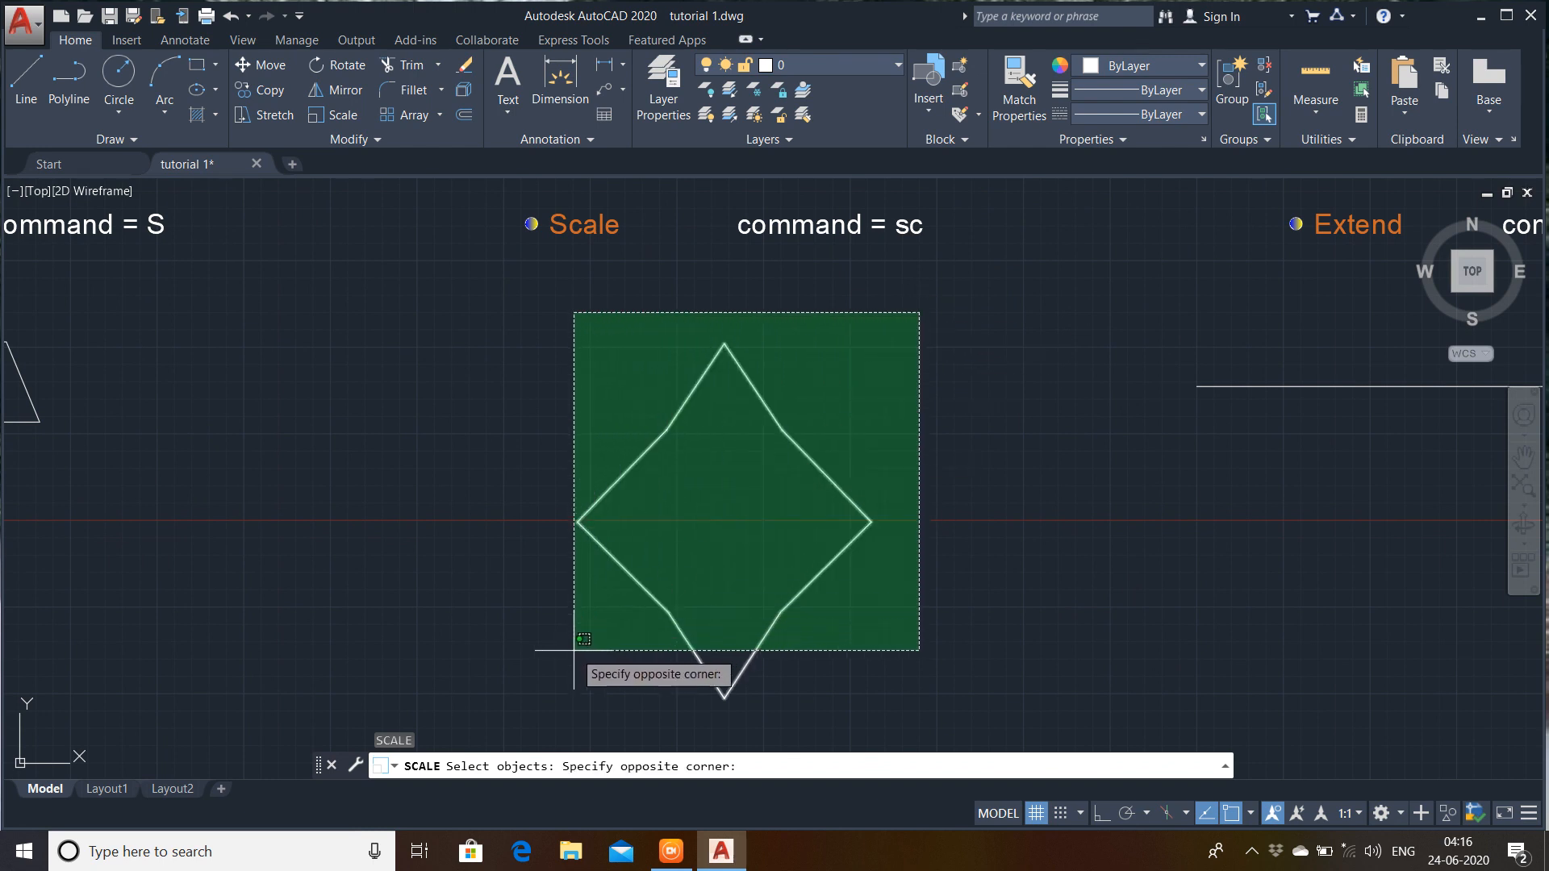
pyautogui.click(550, 691)
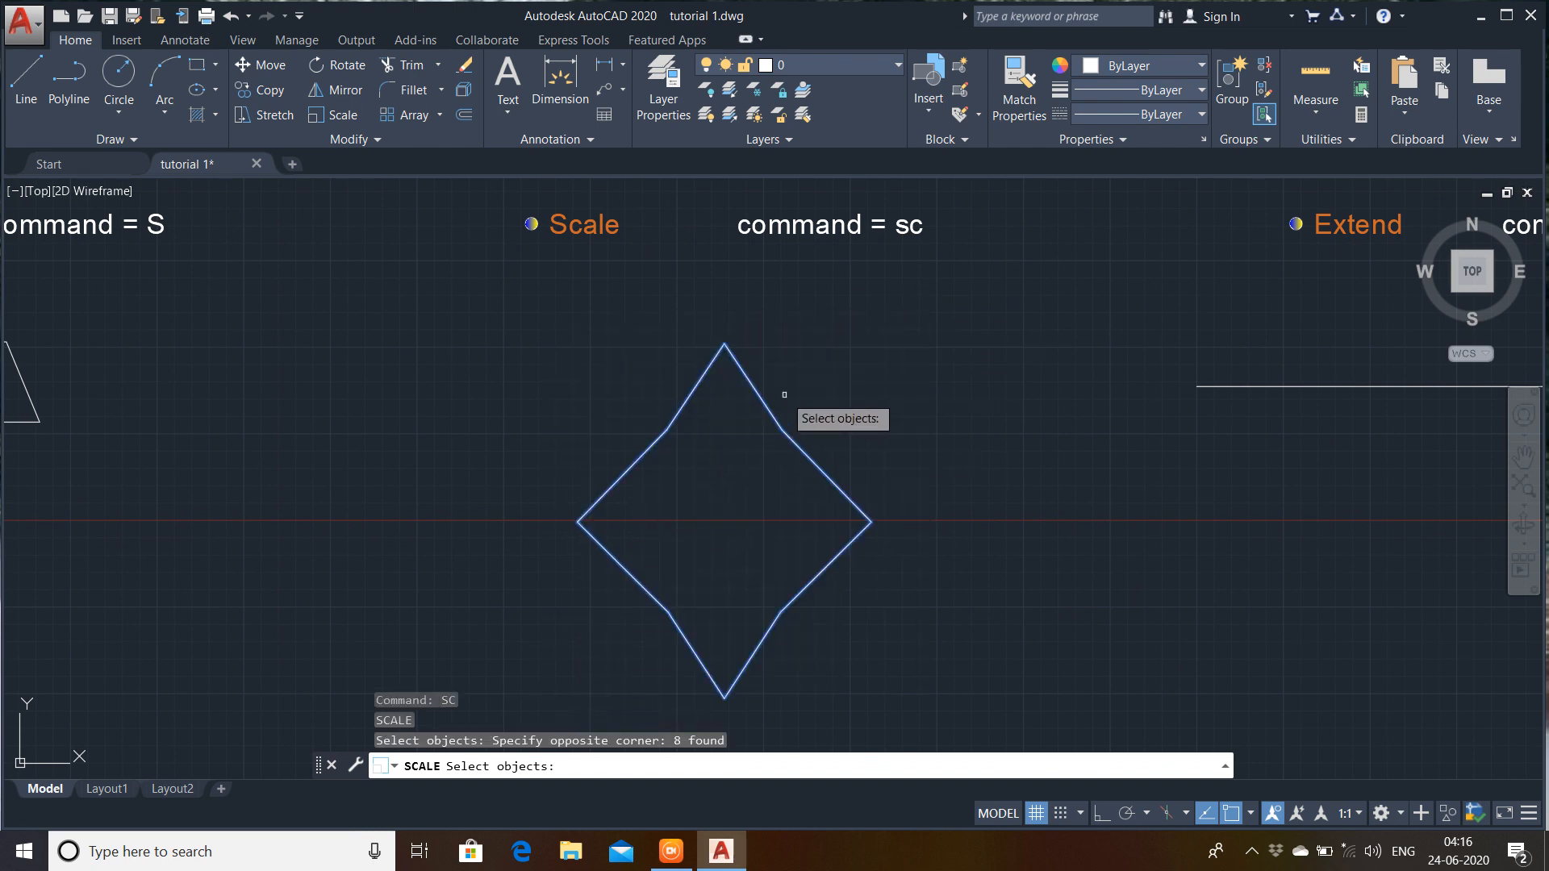
pyautogui.press('Return')
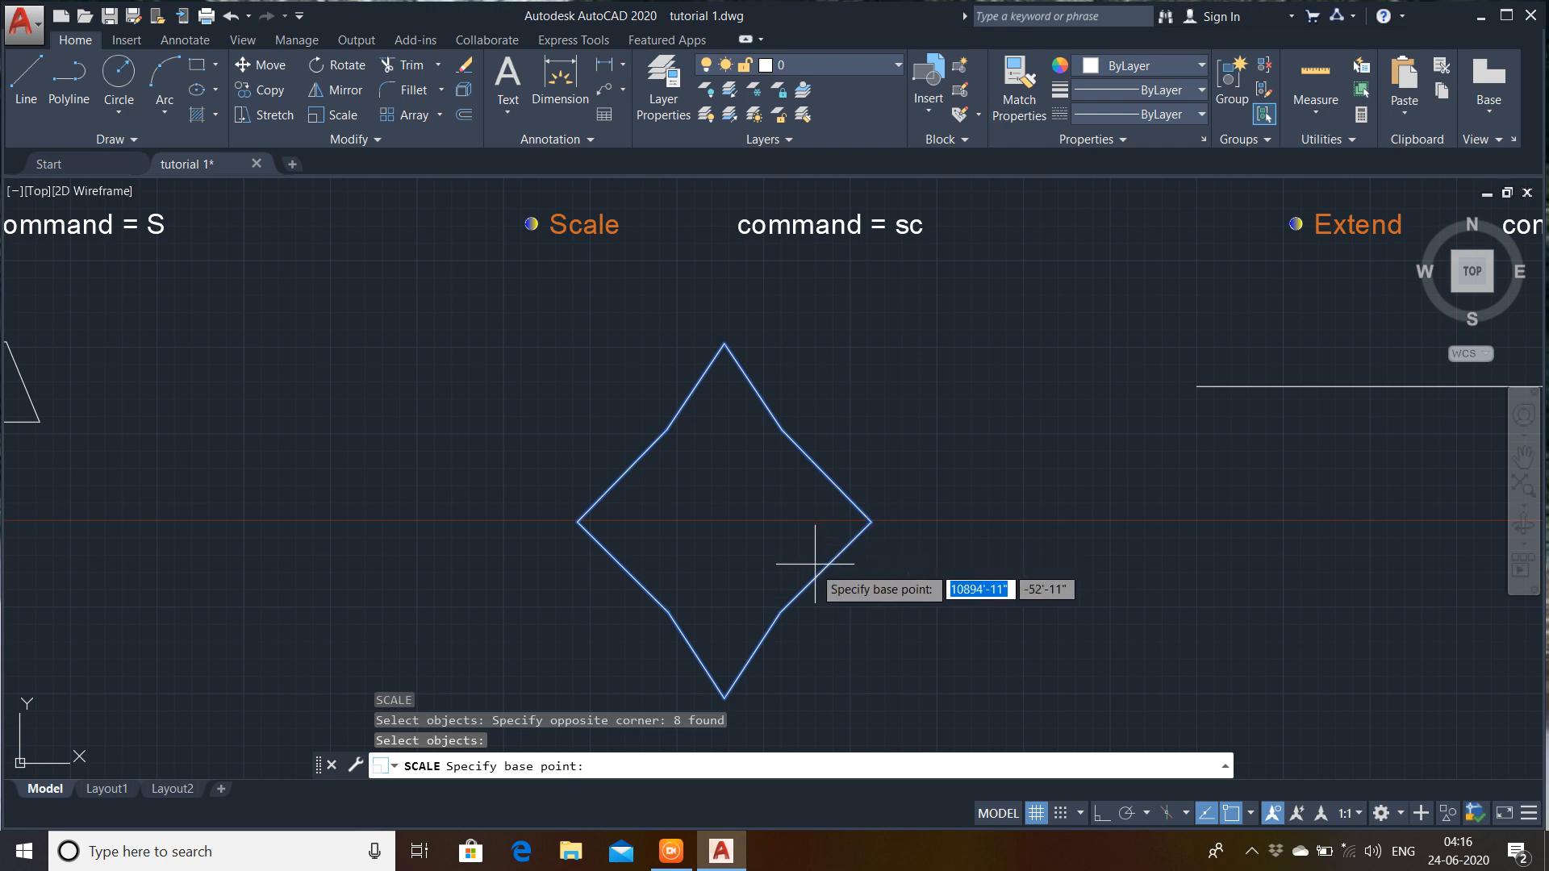
pyautogui.click(780, 611)
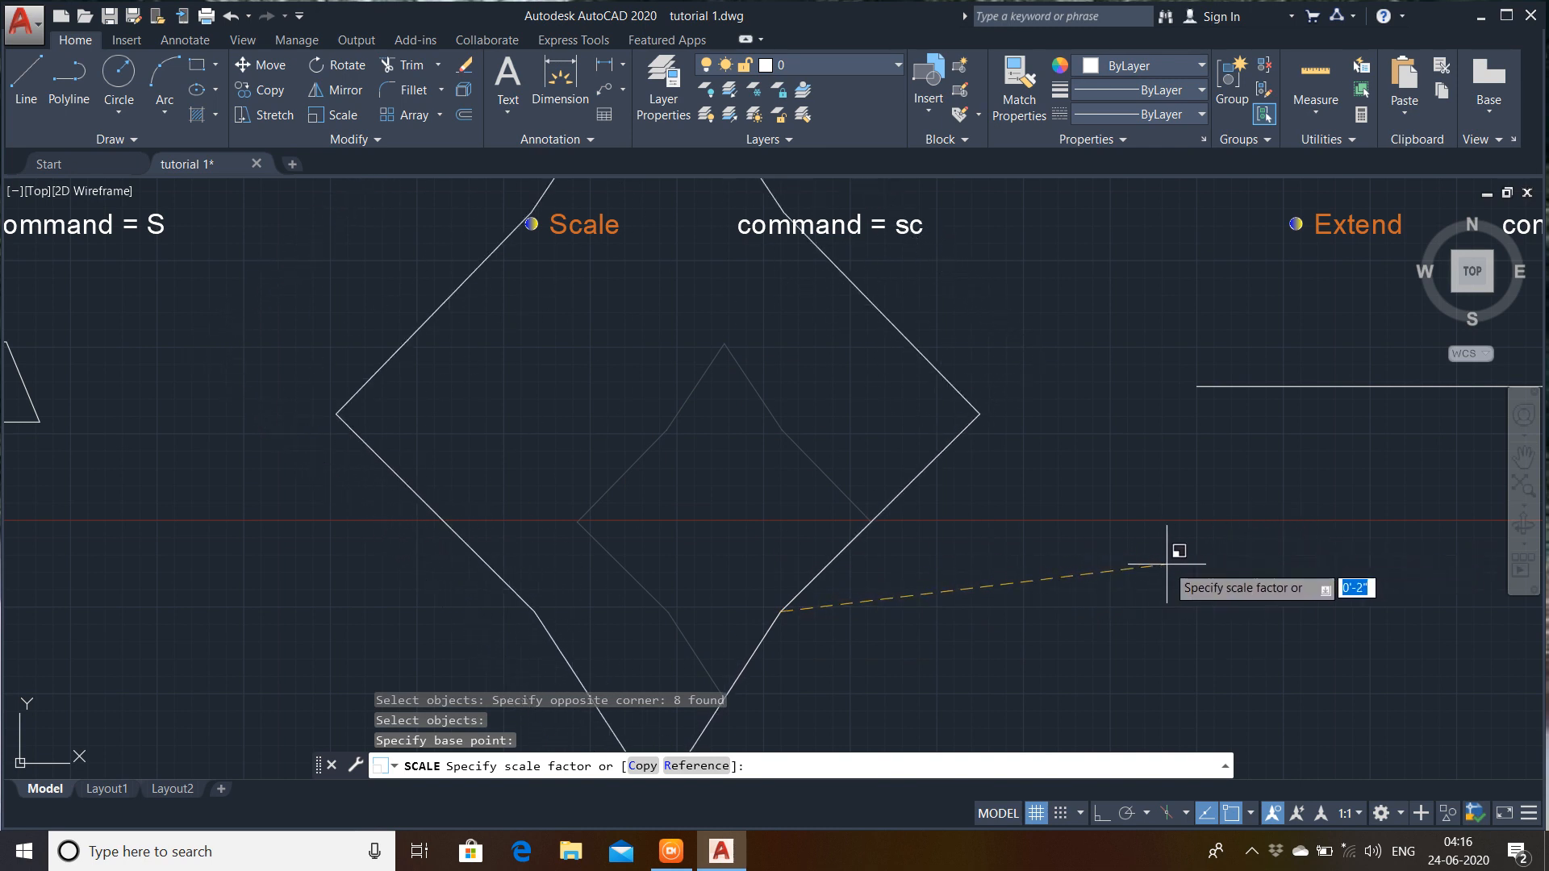
pyautogui.click(1015, 536)
# - Erase the horizontal line that meets the vertical line in the Extend section
pyautogui.scroll(-4, 1042, 512)
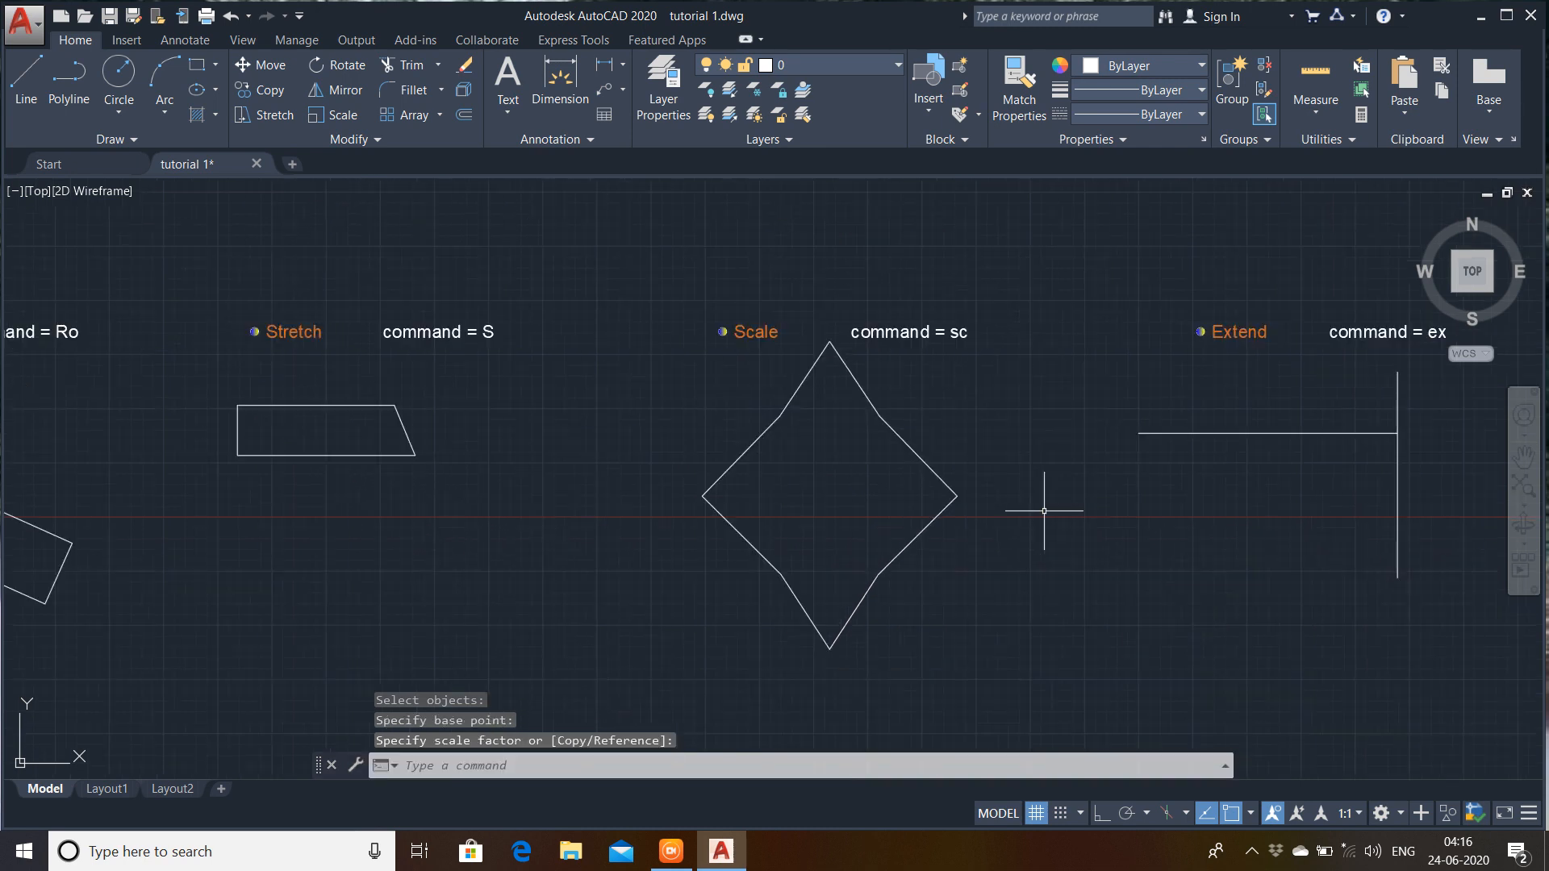
pyautogui.moveTo(1040, 514); pyautogui.dragTo(705, 452, button='middle')
pyautogui.scroll(2, 824, 413)
pyautogui.scroll(2, 824, 413)
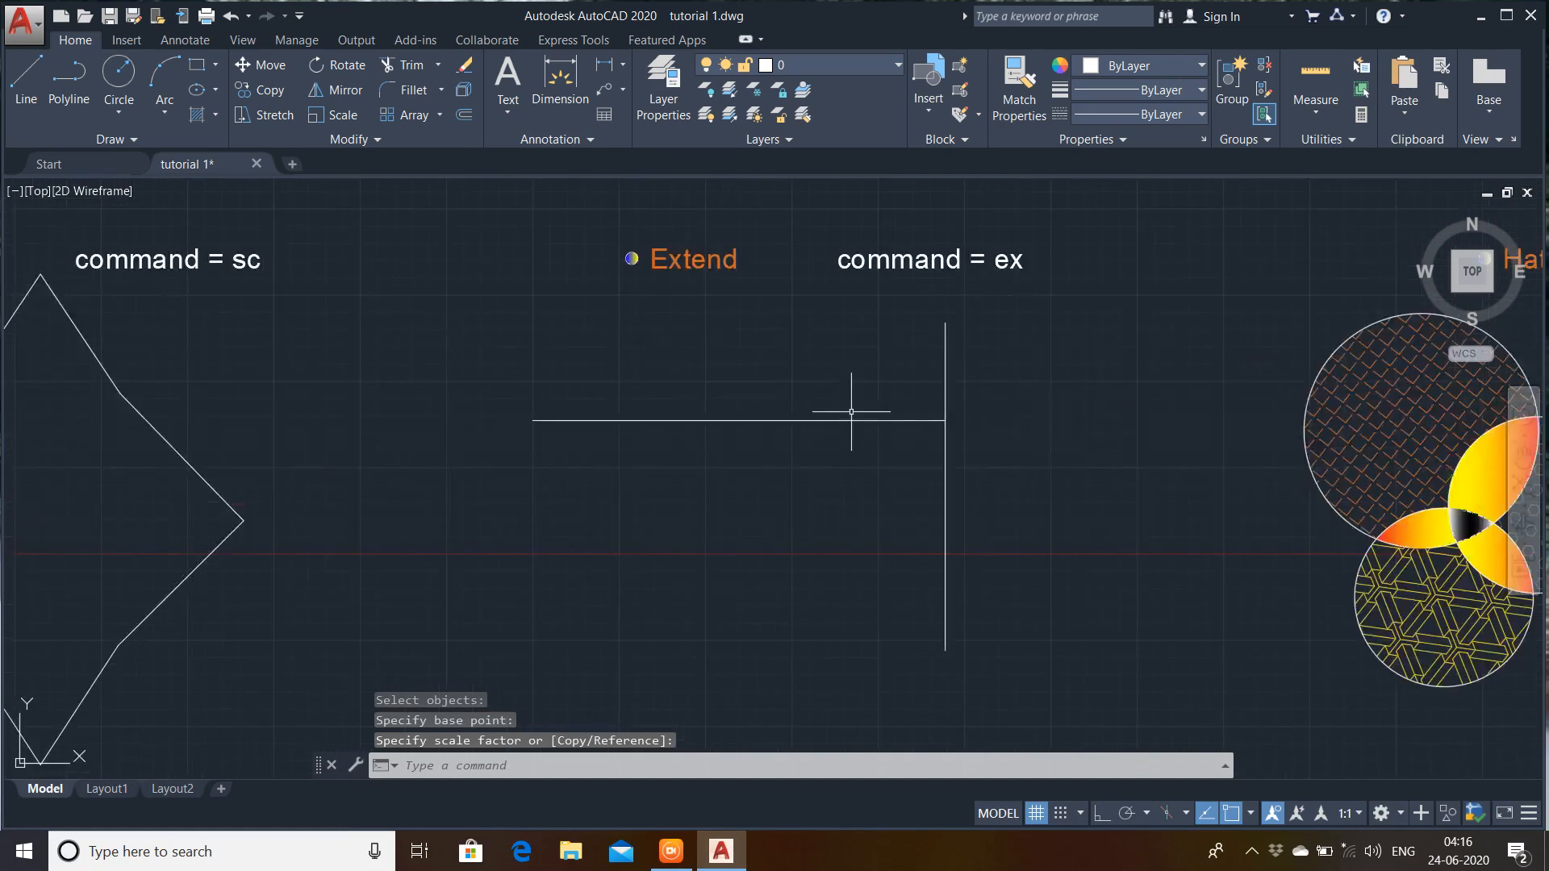
pyautogui.click(874, 419)
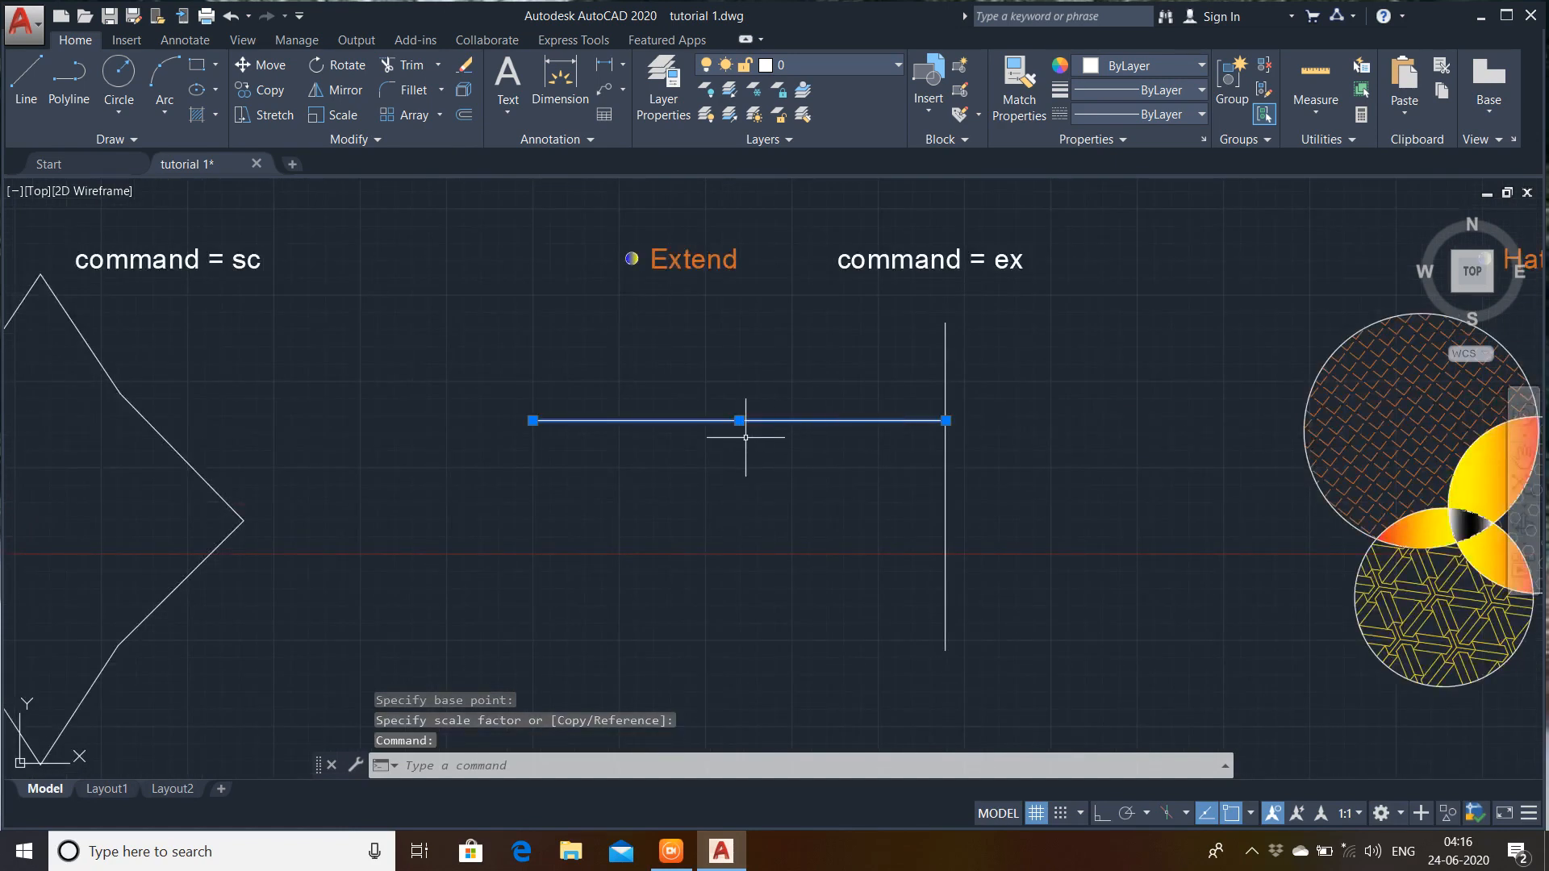
pyautogui.press('Delete')
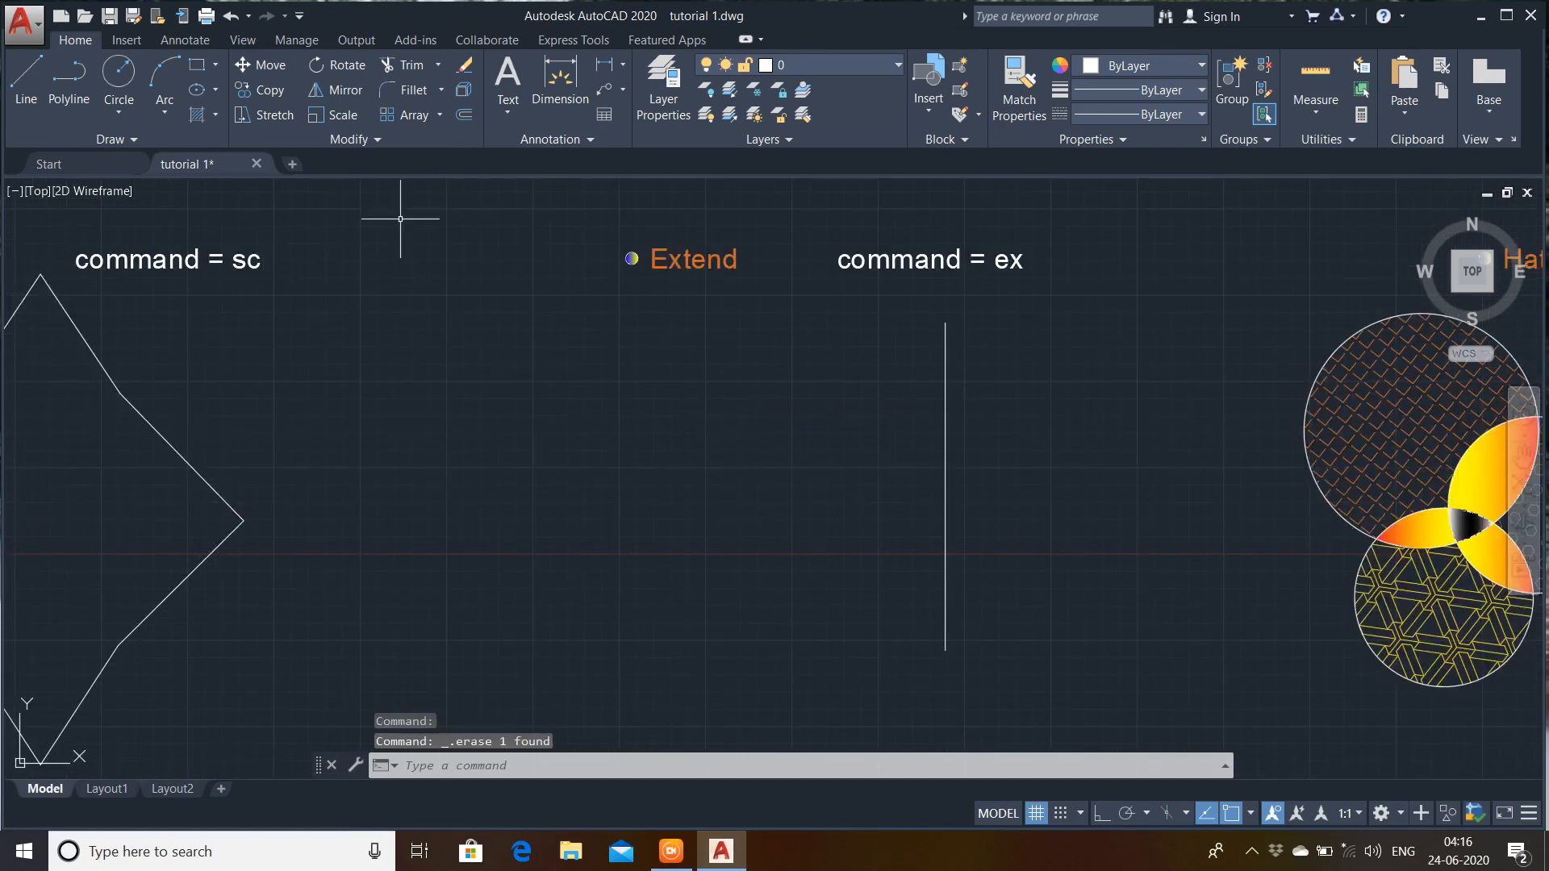
# - Draw a shorter, nearly horizontal line in the Extend section that ends just short of the vertical line on its left side
pyautogui.click(22, 87)
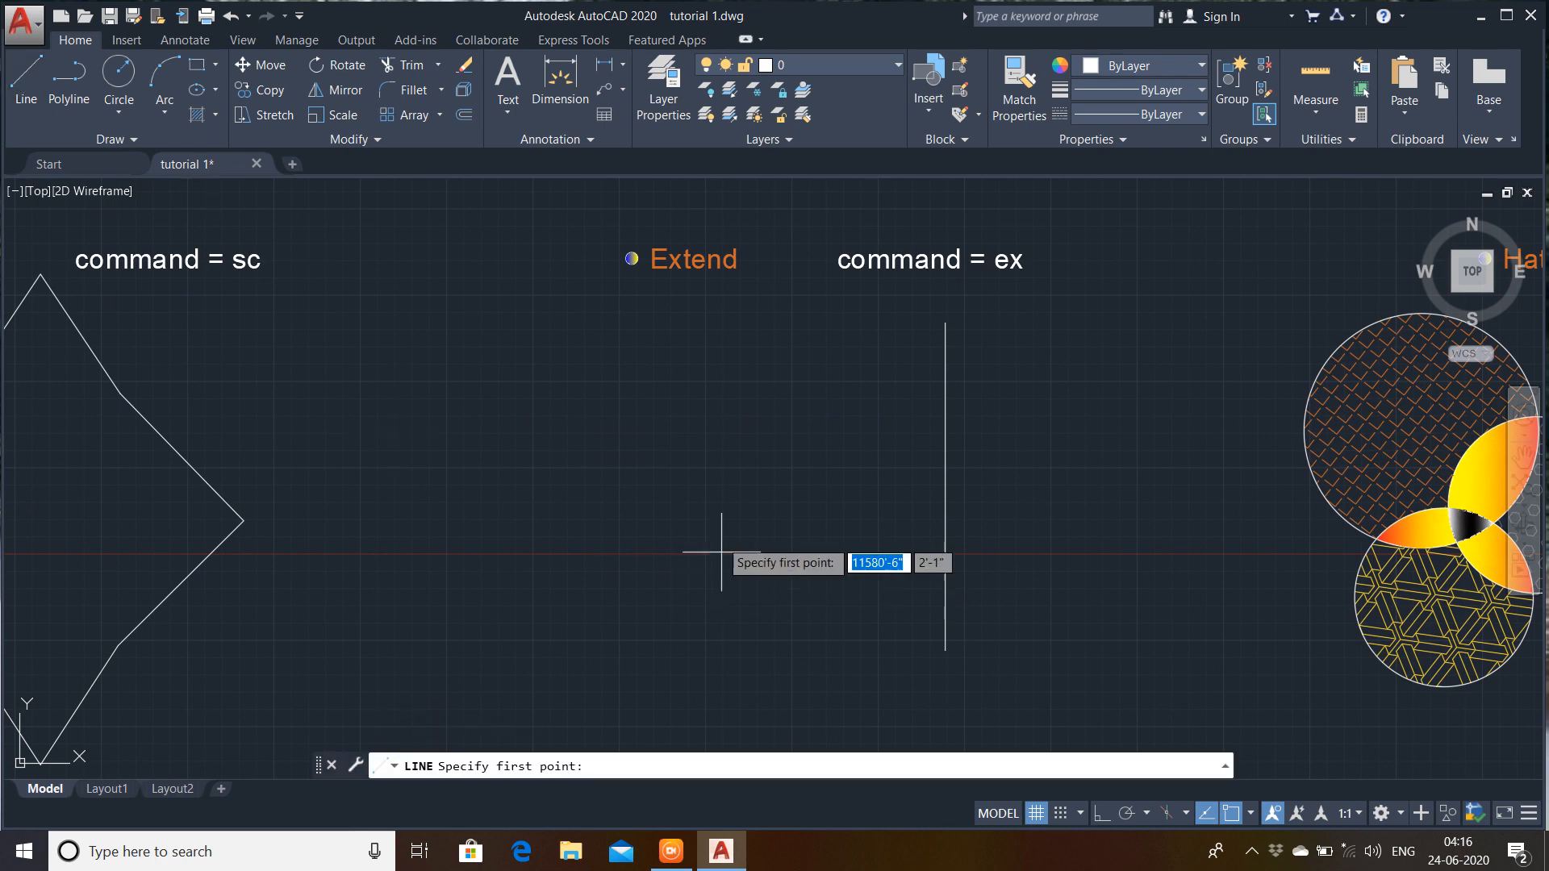
pyautogui.click(570, 433)
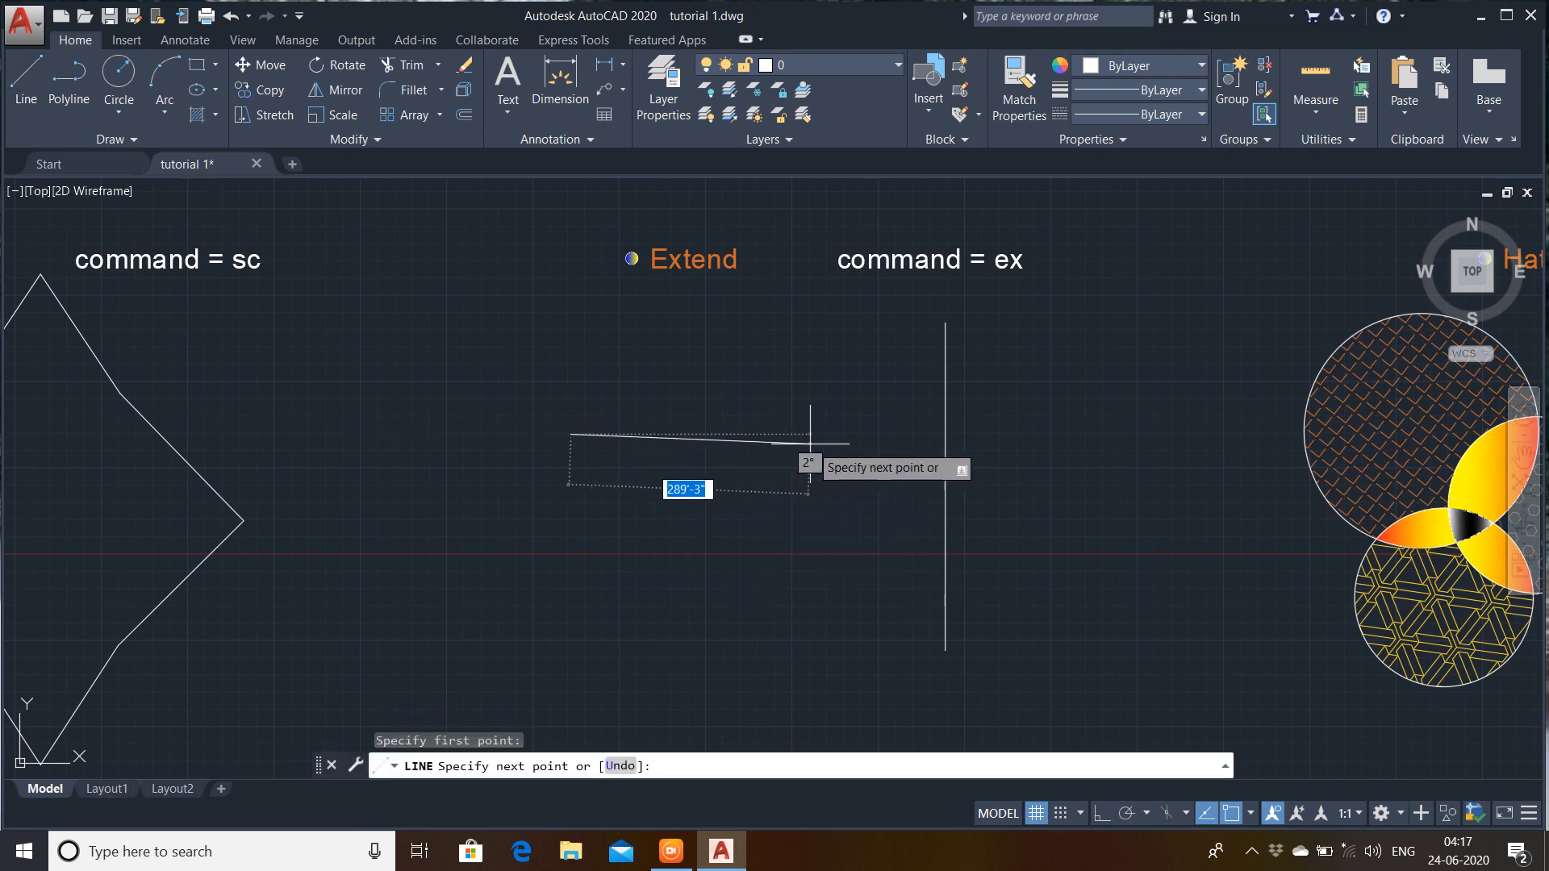
pyautogui.click(863, 434)
pyautogui.press('Escape')
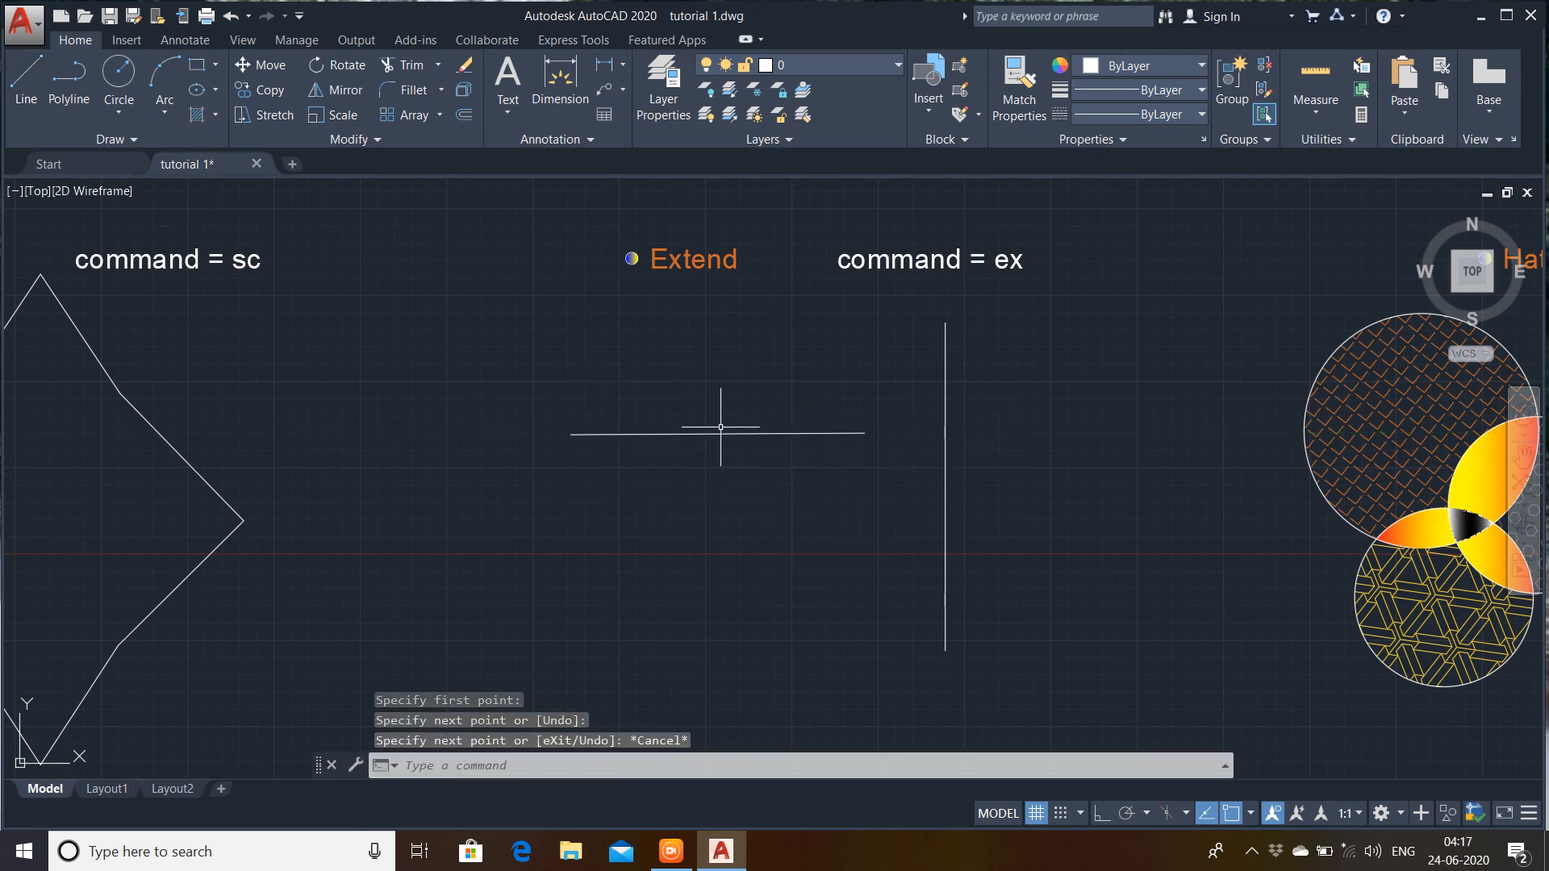
# - Extend the right end of the new horizontal line to the vertical line, using both lines as boundary edges
pyautogui.write('ex')
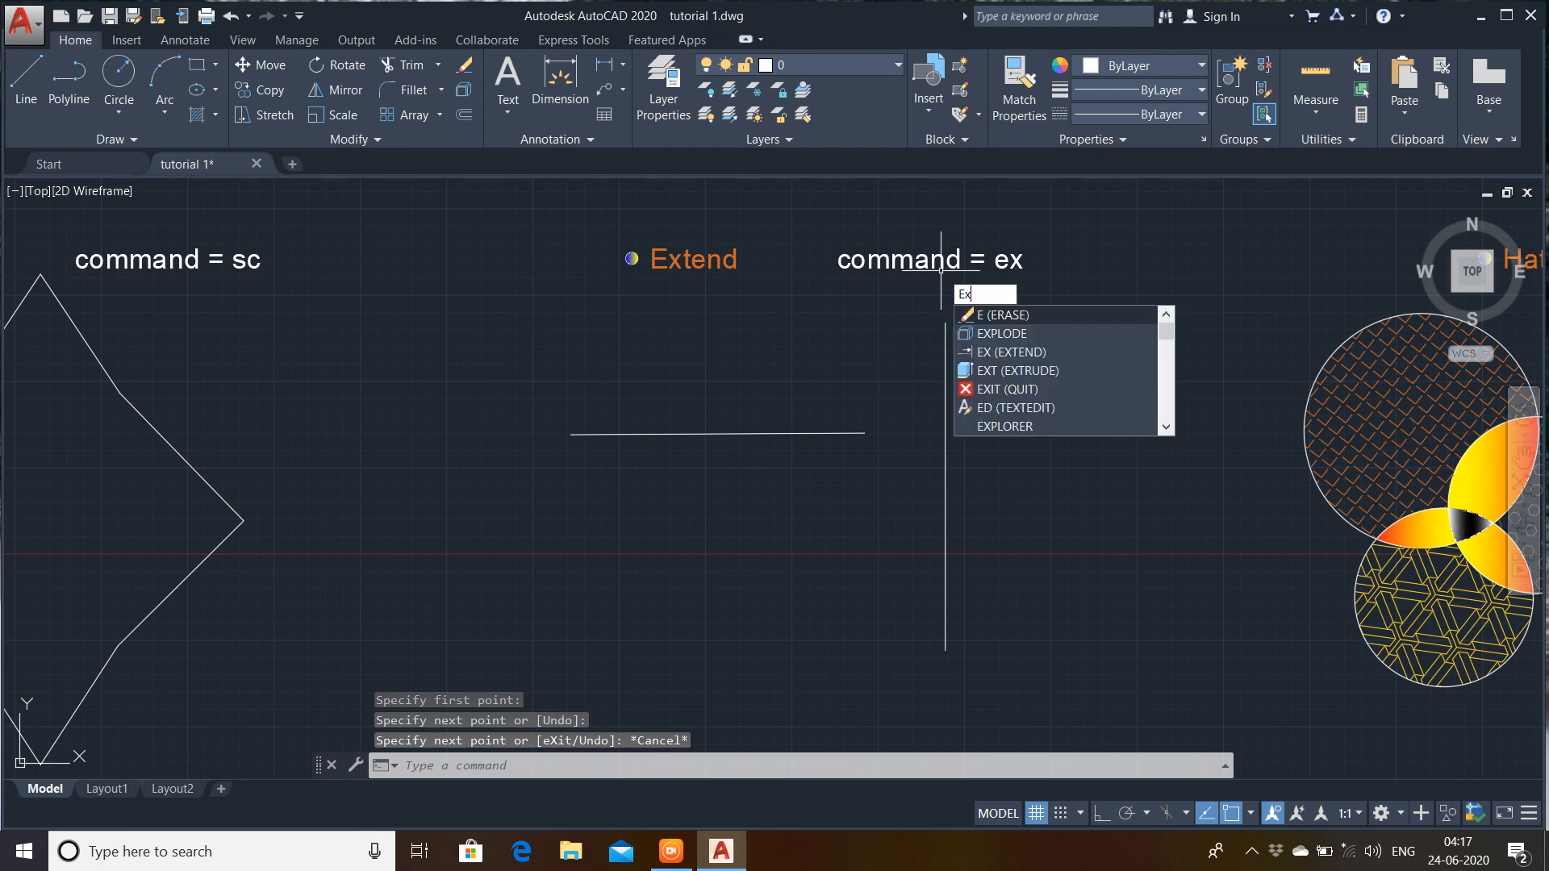
pyautogui.click(1014, 315)
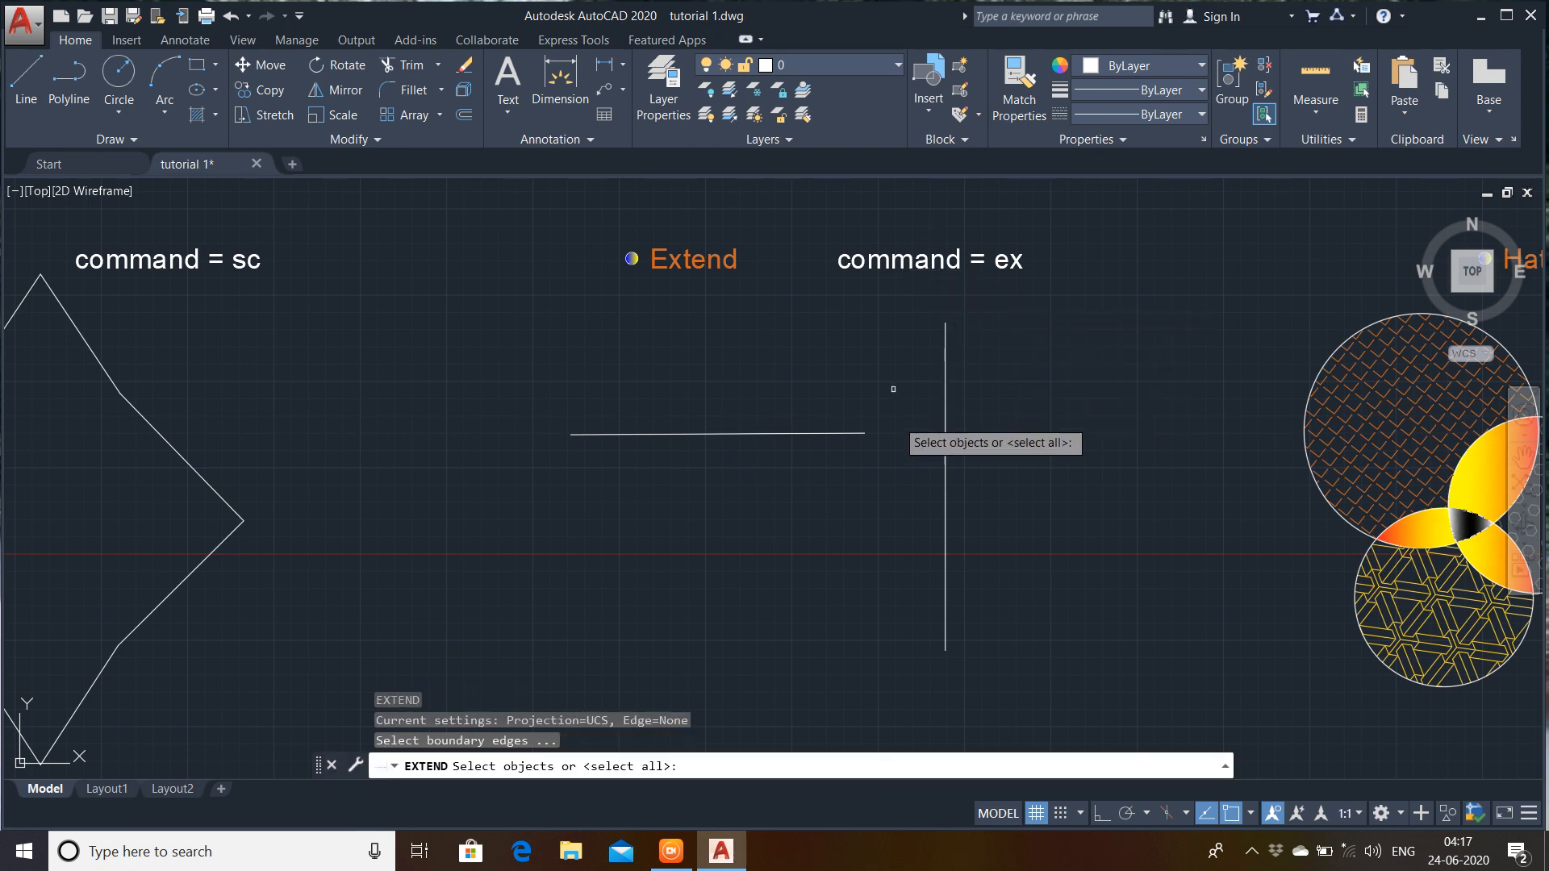
pyautogui.click(1023, 336)
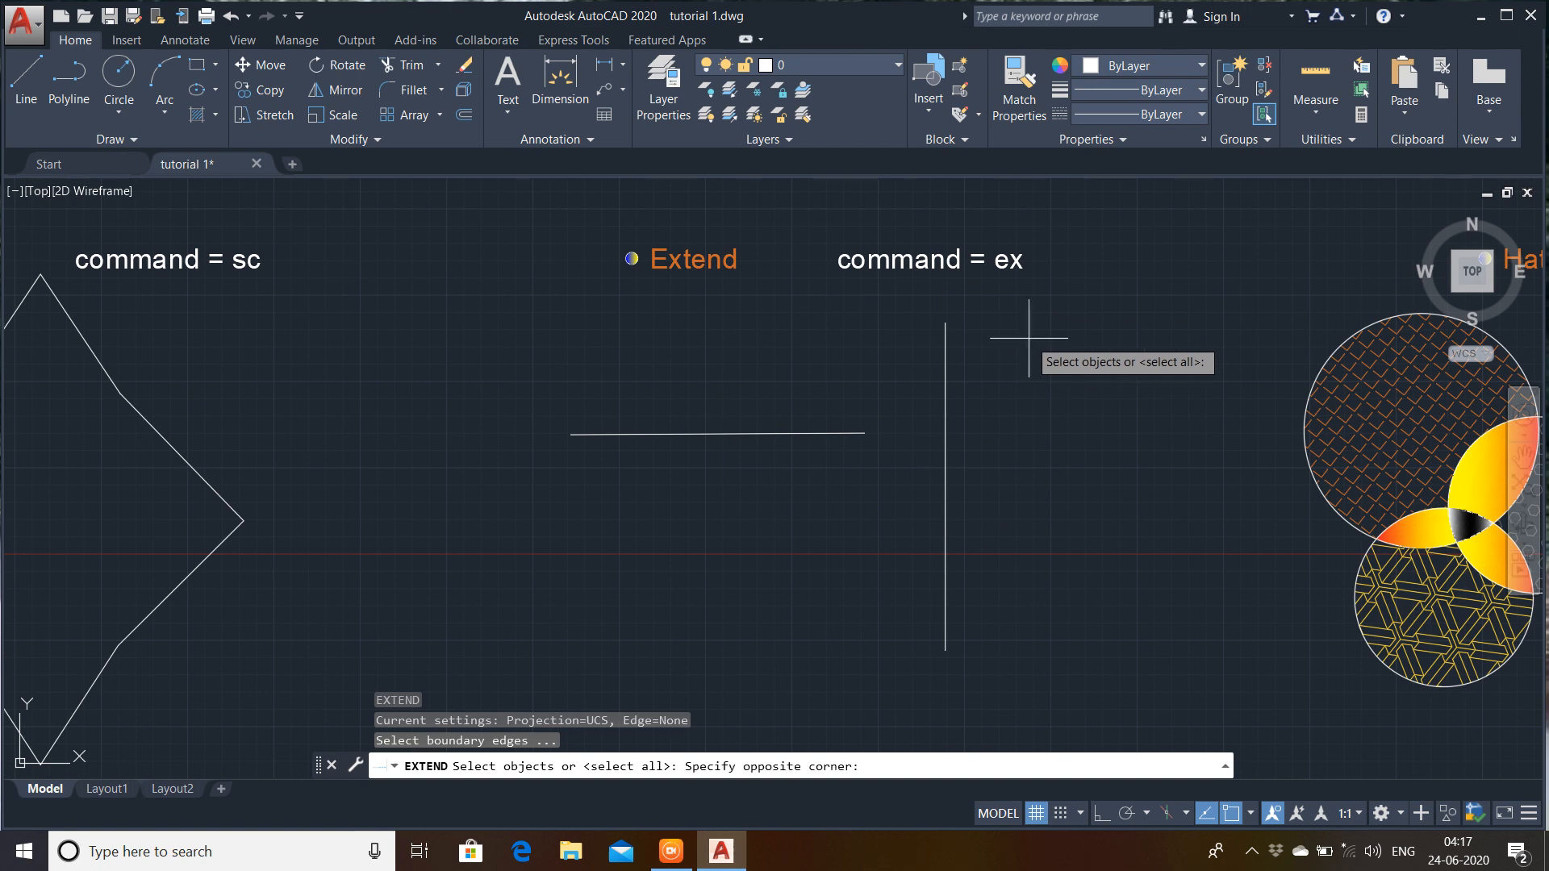
pyautogui.click(742, 561)
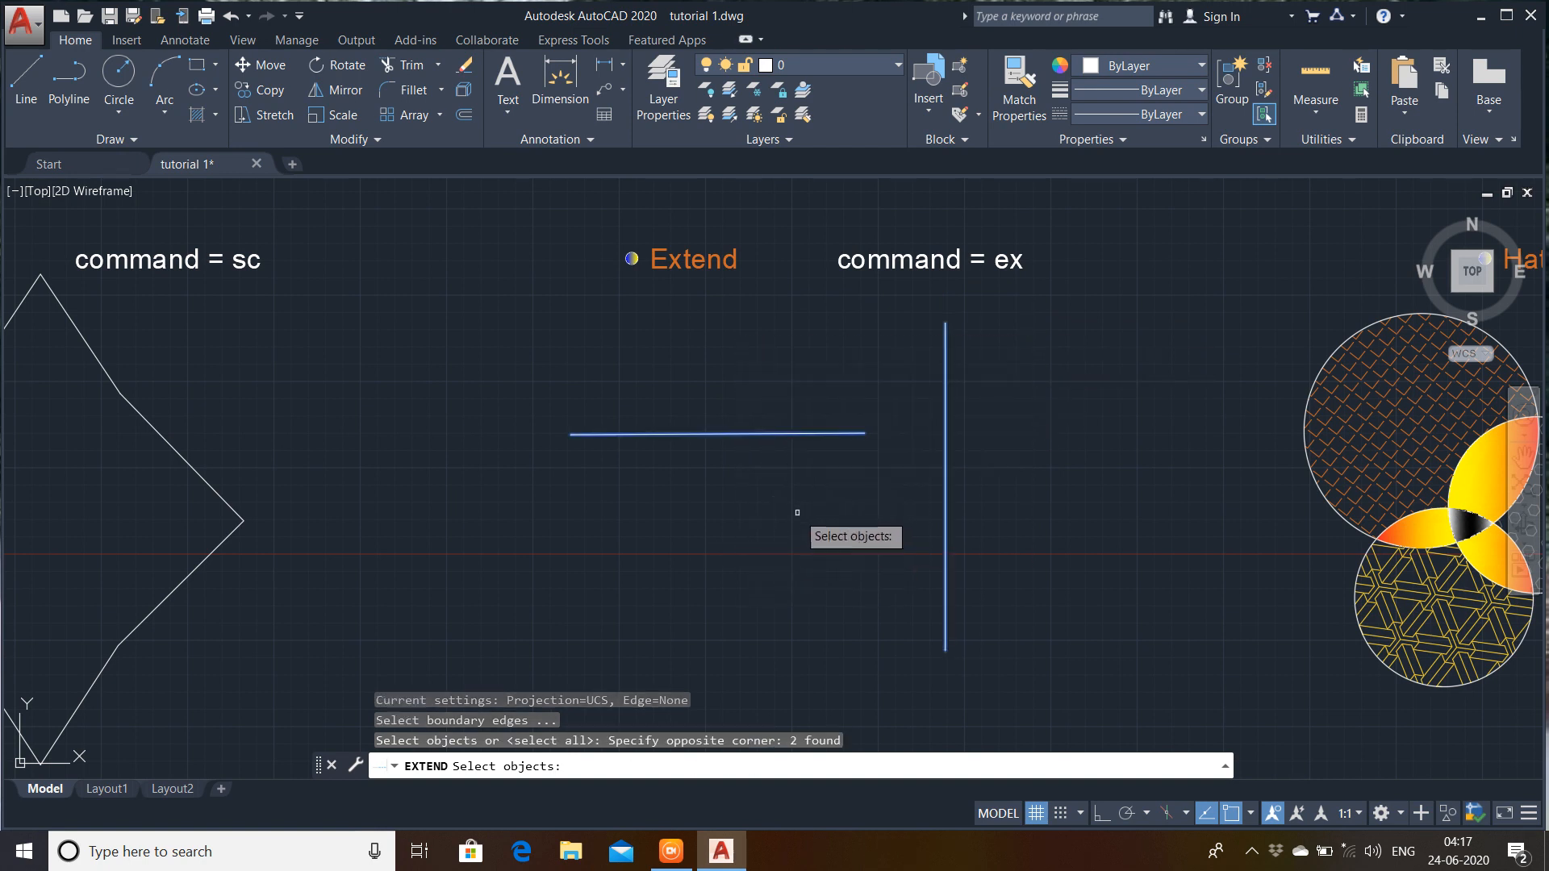
pyautogui.press('Return')
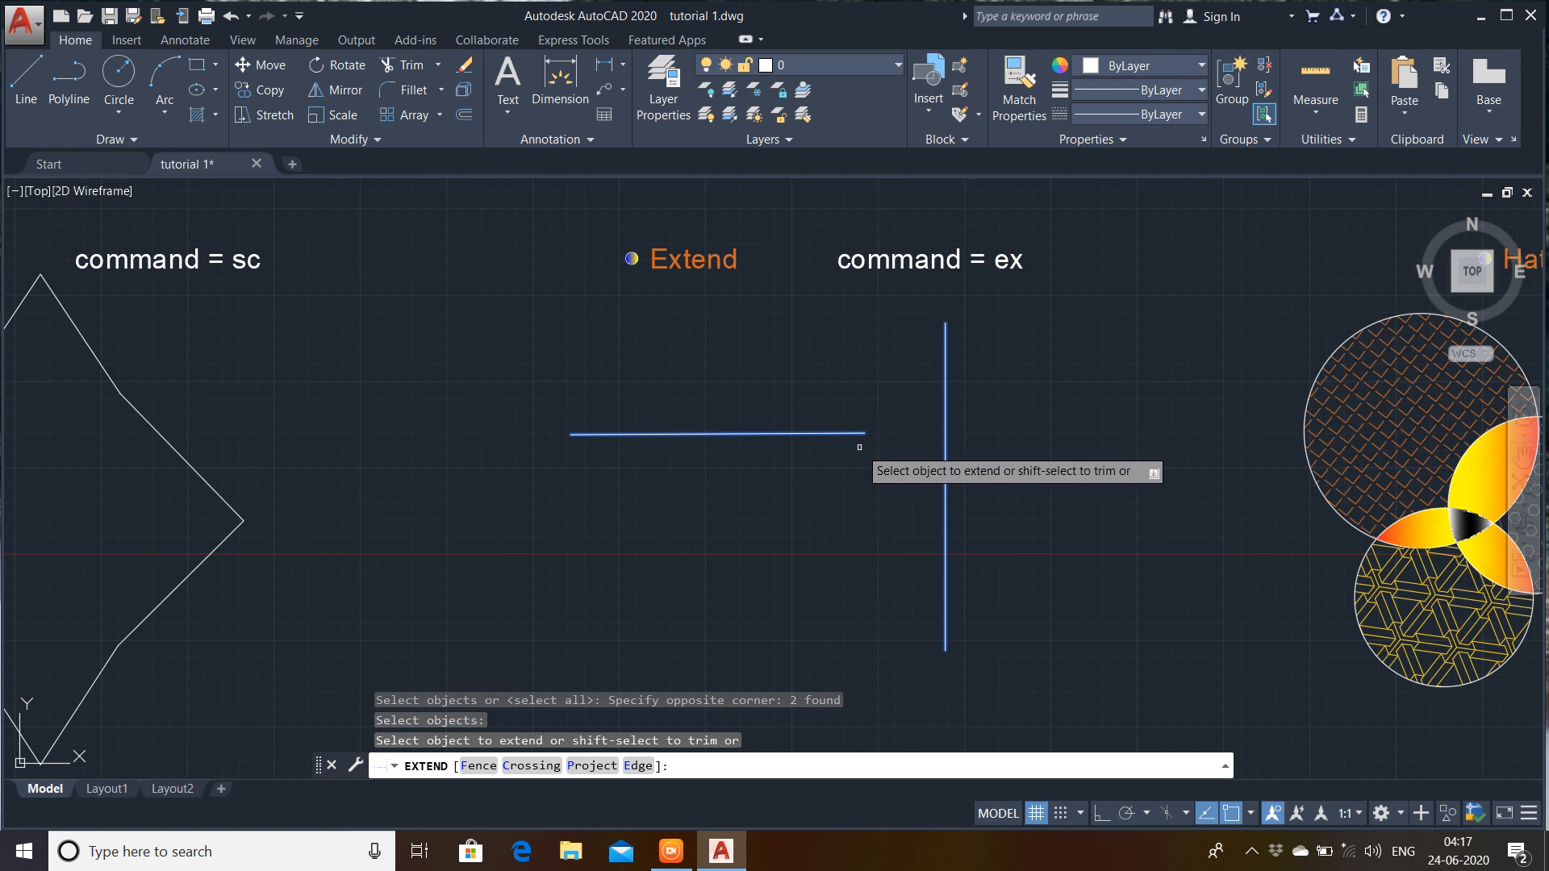
pyautogui.click(860, 436)
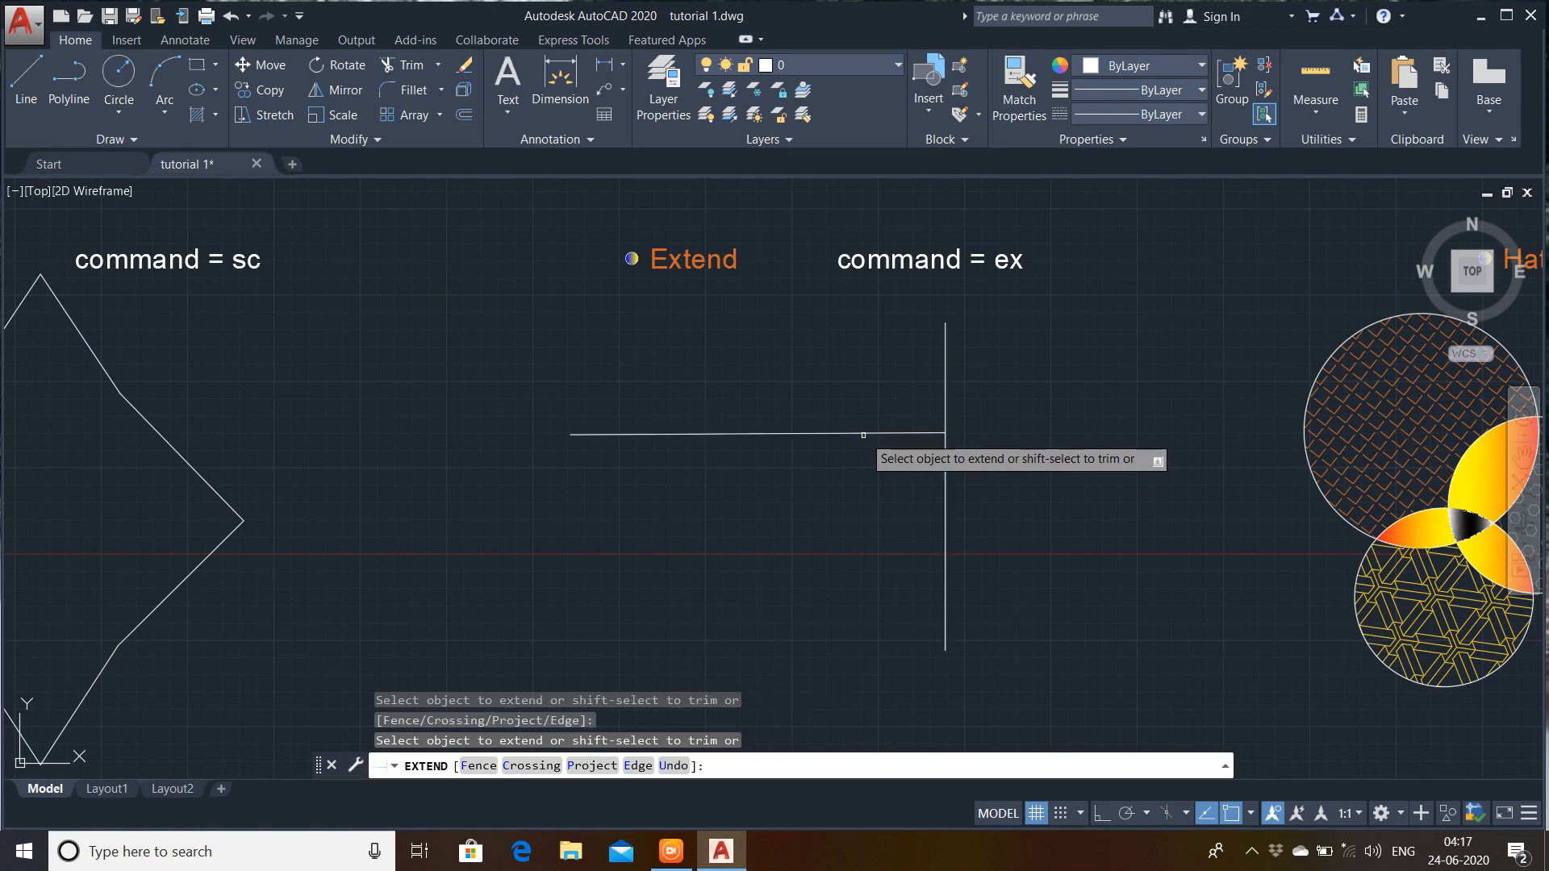
pyautogui.scroll(5, 913, 468)
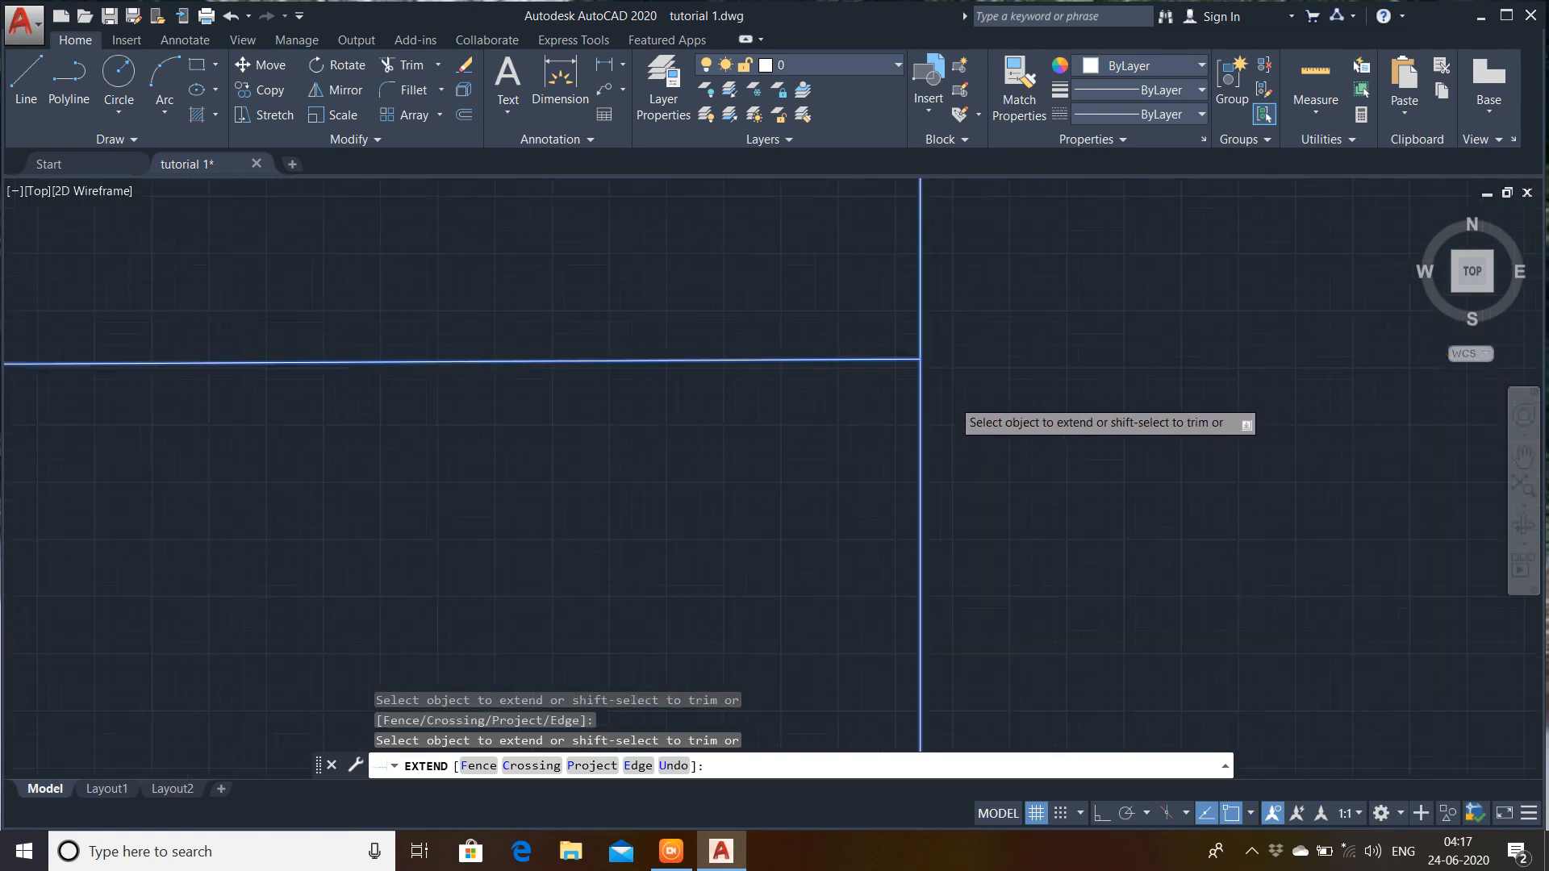
pyautogui.scroll(-3, 854, 278)
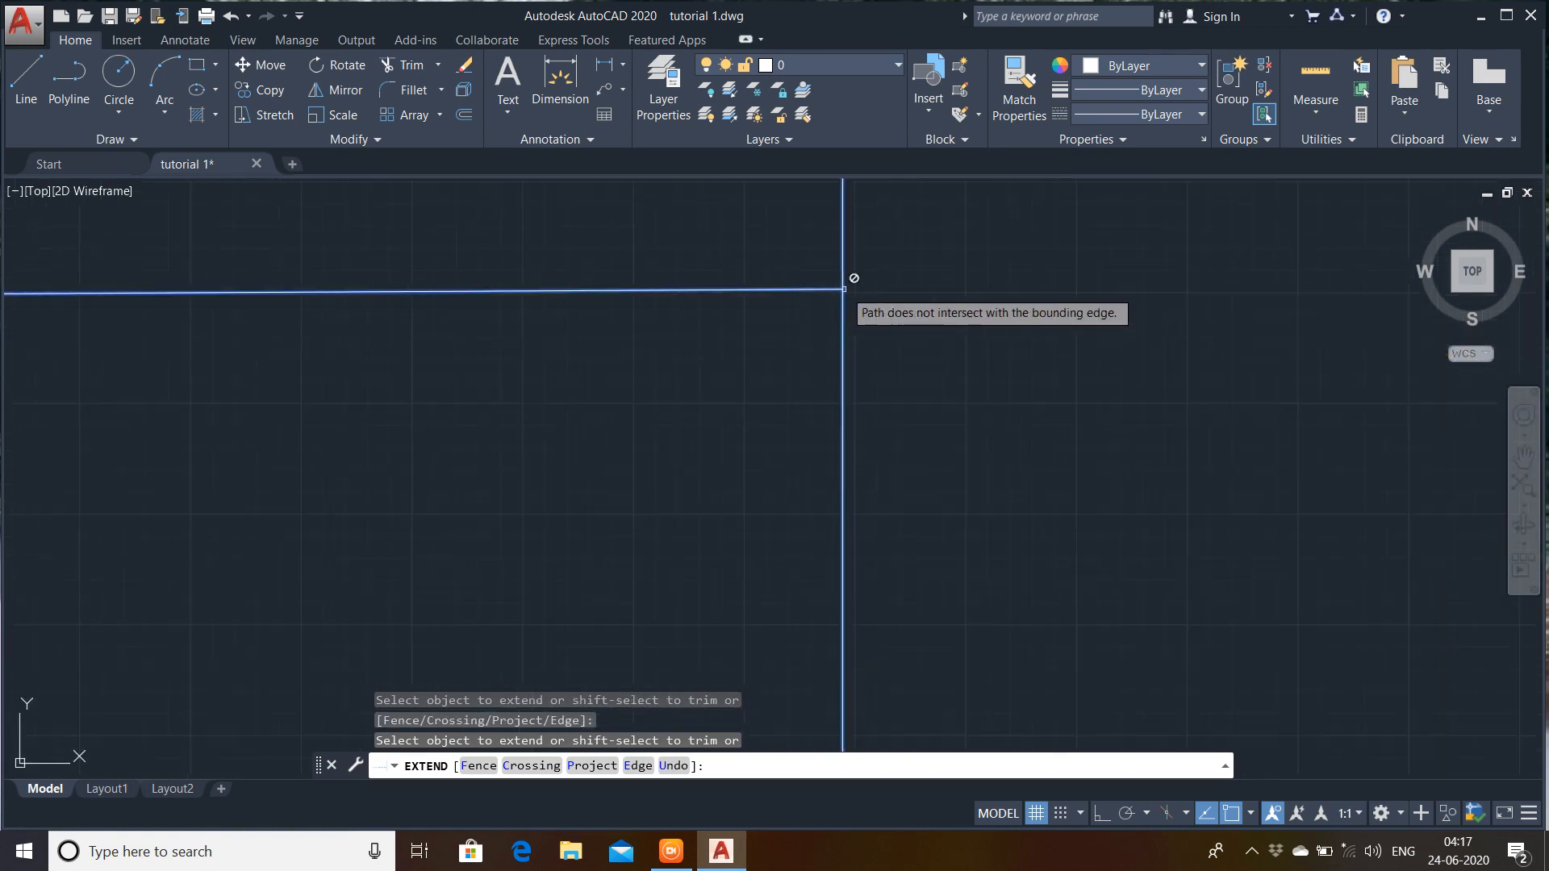
pyautogui.scroll(-4, 854, 278)
pyautogui.scroll(4, 853, 279)
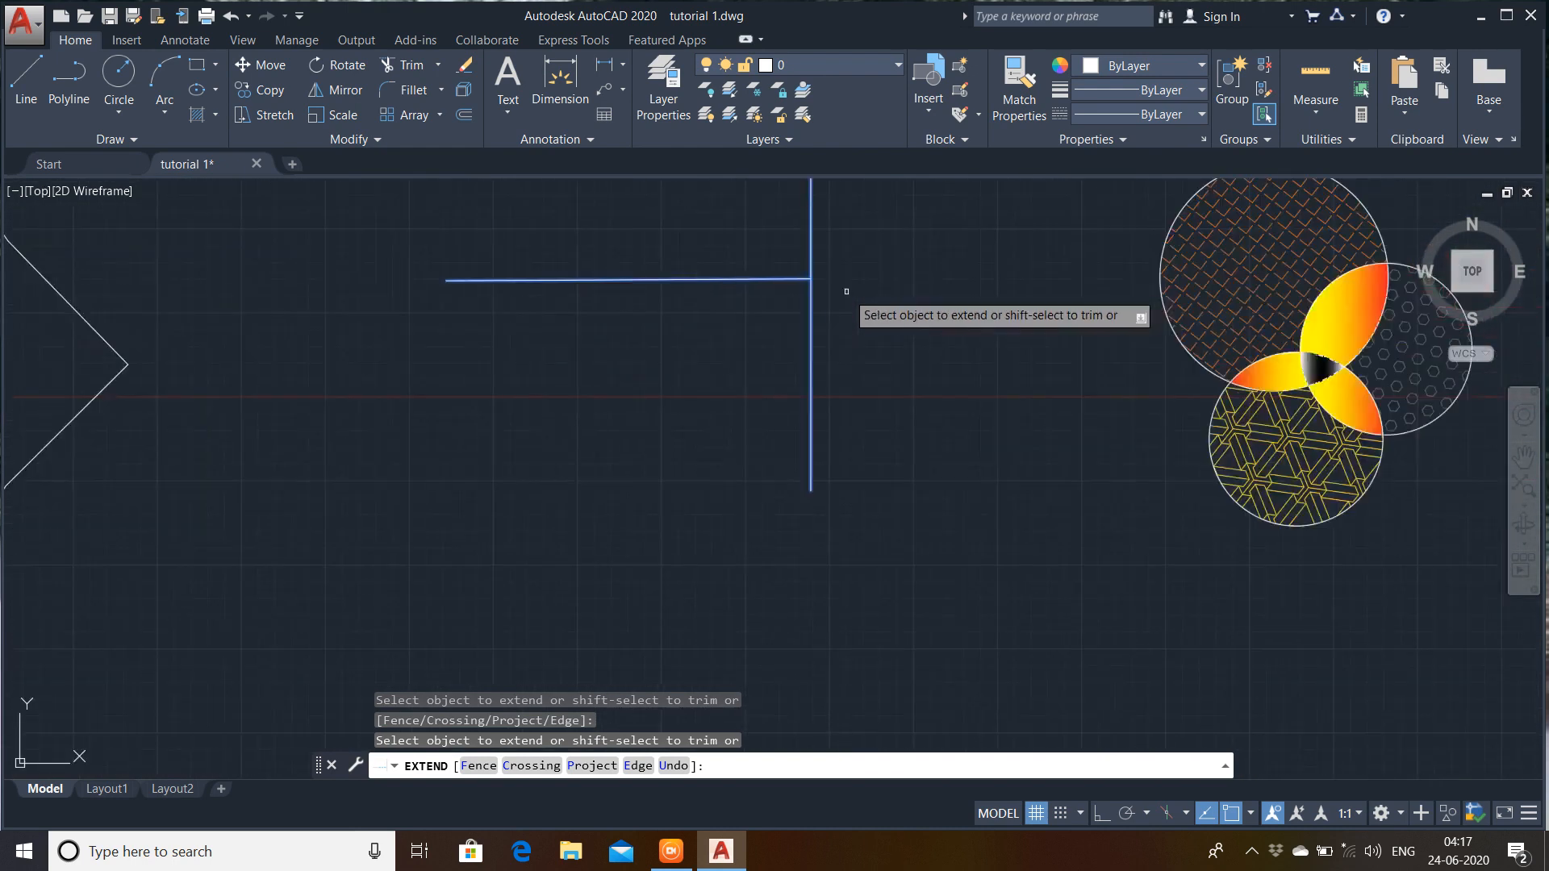
pyautogui.moveTo(854, 278)
pyautogui.mouseDown(button='middle')
pyautogui.moveTo(943, 524)
pyautogui.moveTo(916, 474)
pyautogui.moveTo(884, 455)
pyautogui.mouseUp(button='middle')
pyautogui.press('Escape')
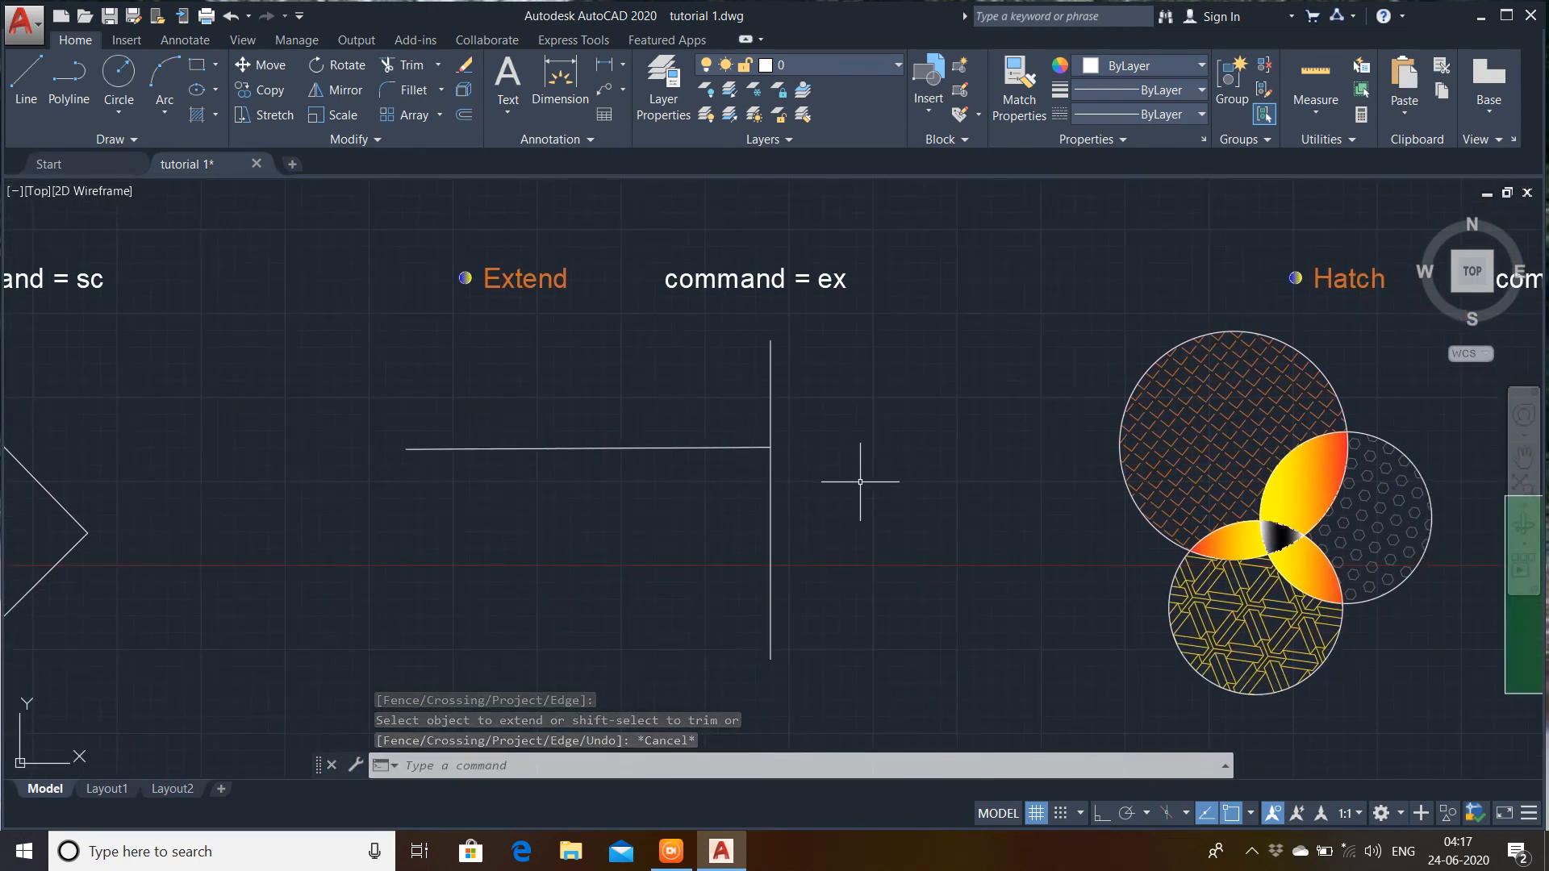
pyautogui.moveTo(863, 482); pyautogui.dragTo(452, 436, button='middle')
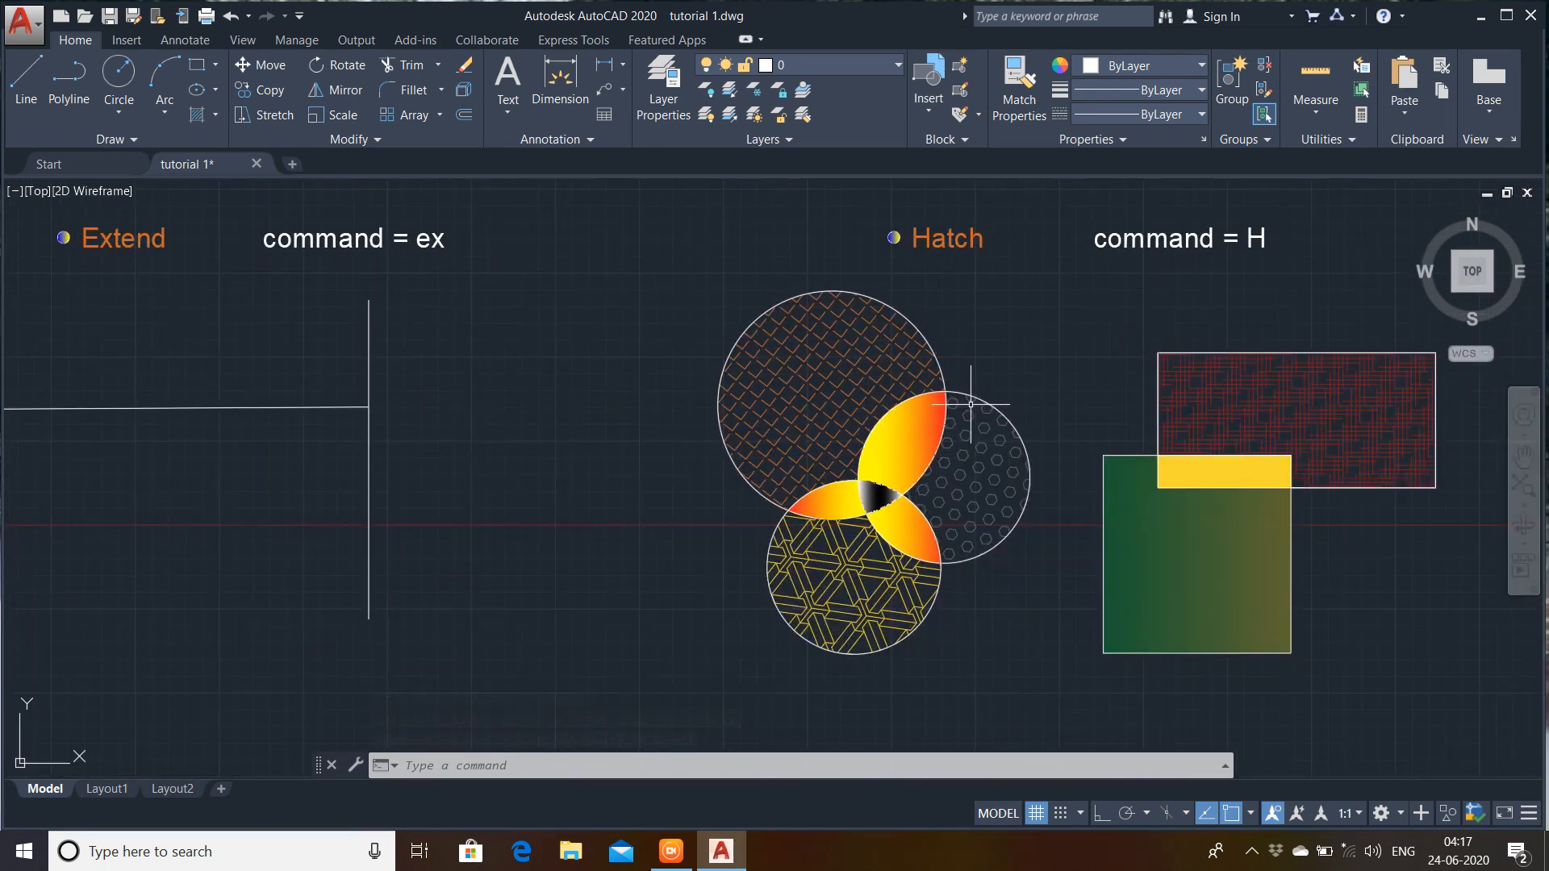
# - Delete the three hatches from the overlapping rectangle and square in the Hatch section, including the one in their overlap
pyautogui.moveTo(970, 403); pyautogui.dragTo(658, 427, button='middle')
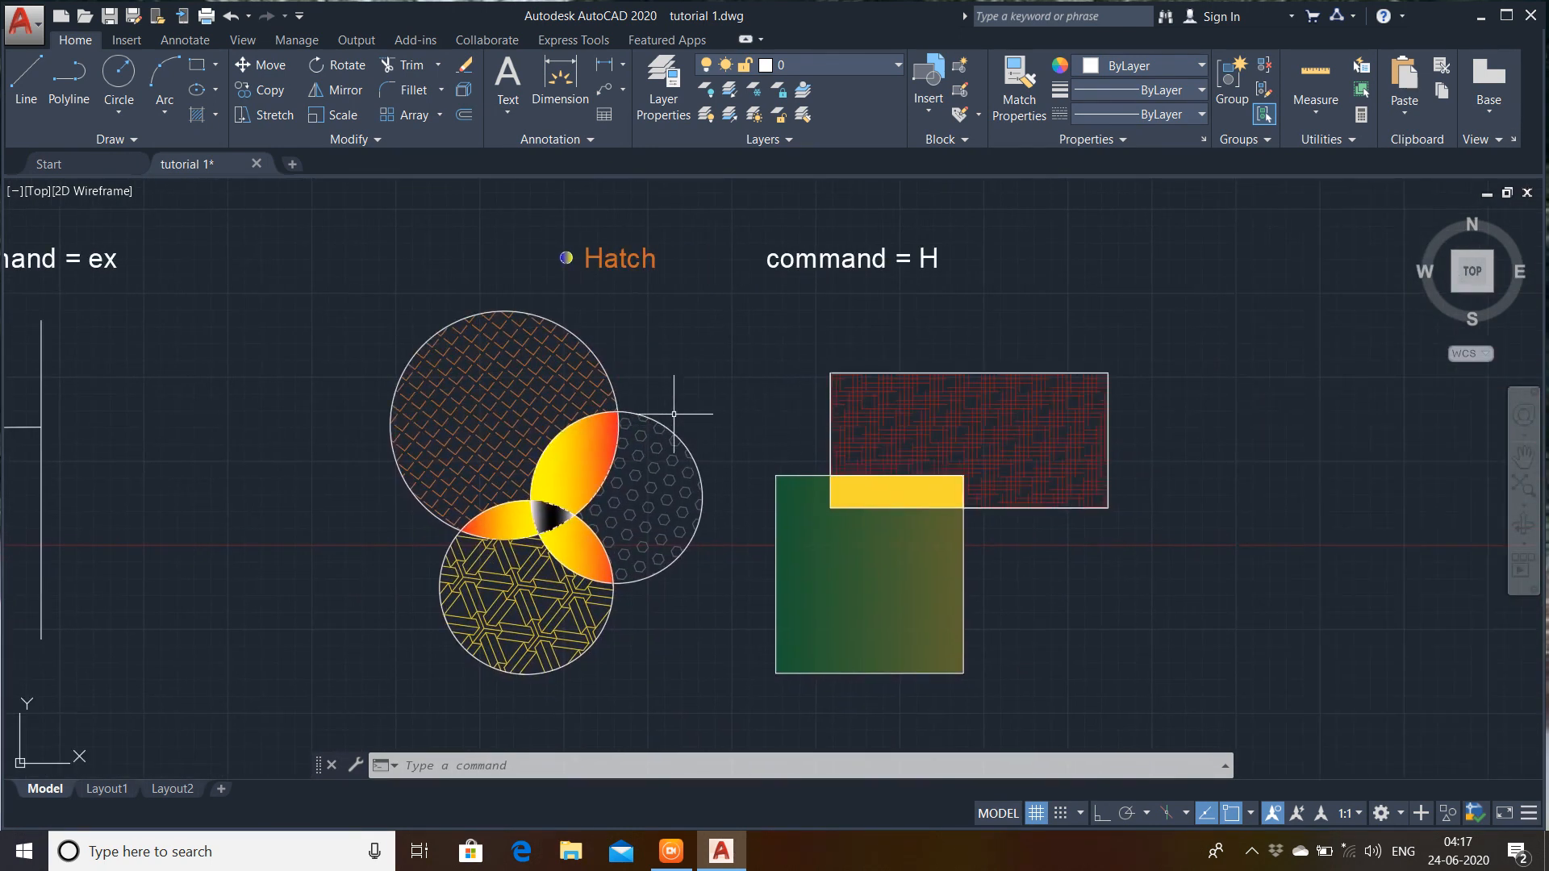
pyautogui.click(902, 555)
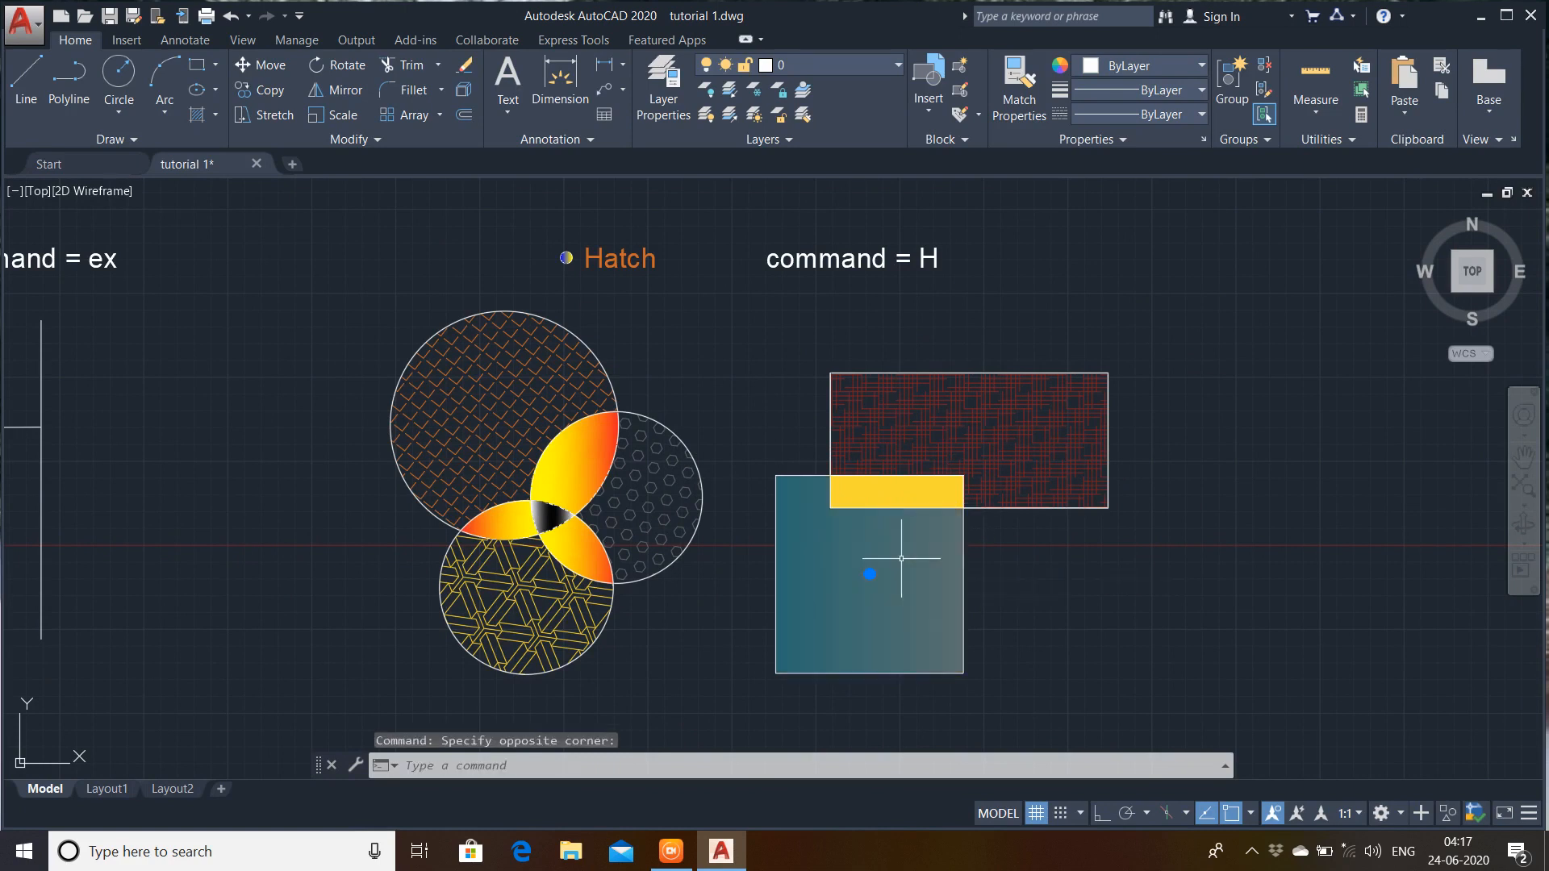
pyautogui.press('Delete')
pyautogui.click(985, 450)
pyautogui.press('Delete')
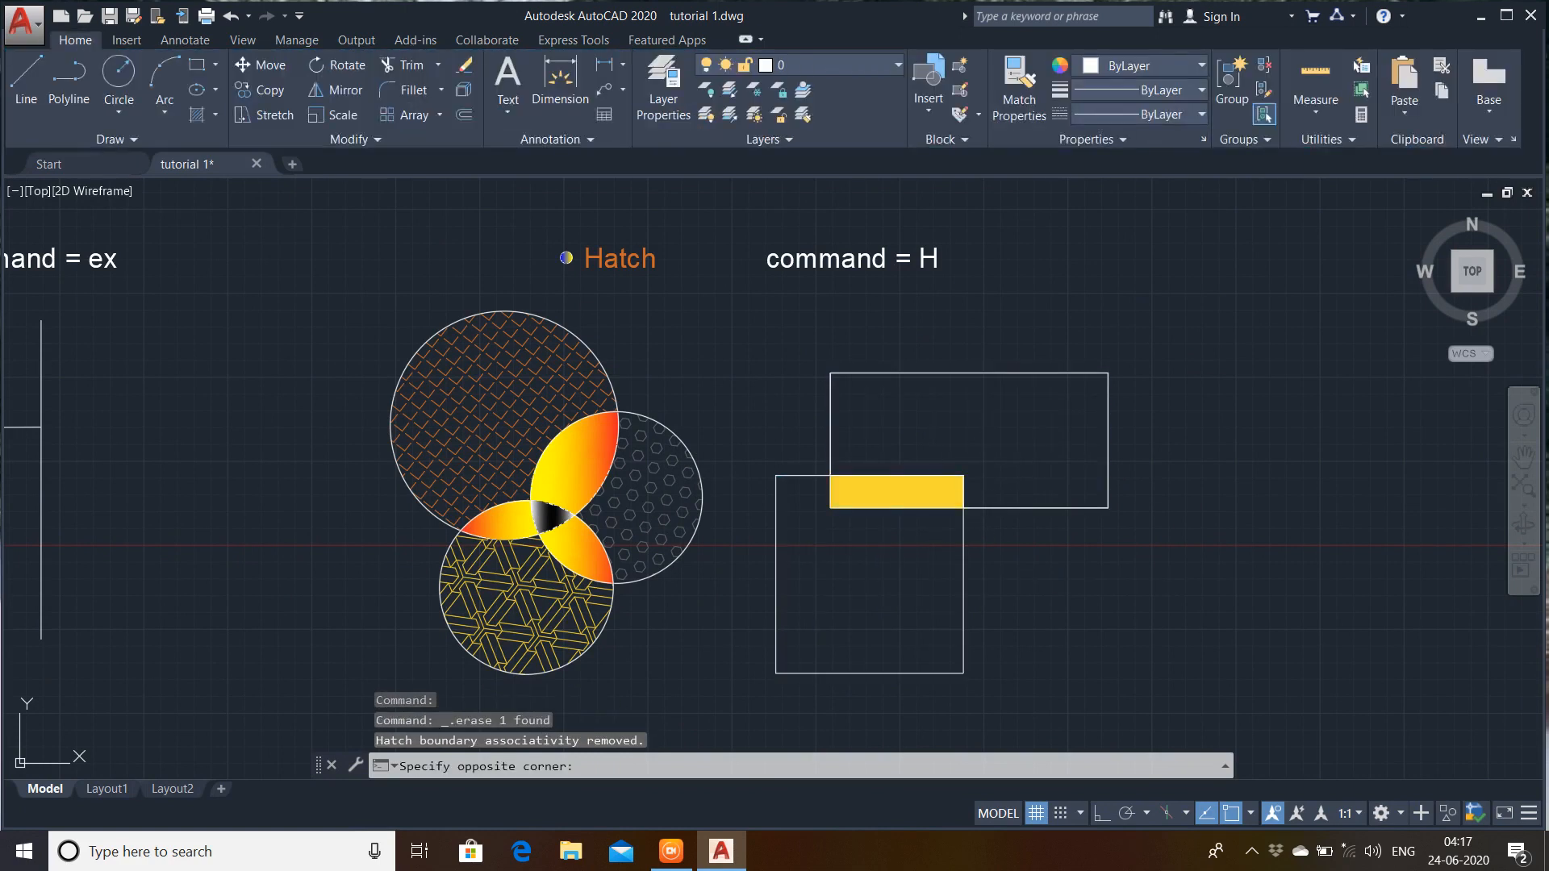
pyautogui.click(938, 500)
pyautogui.press('Delete')
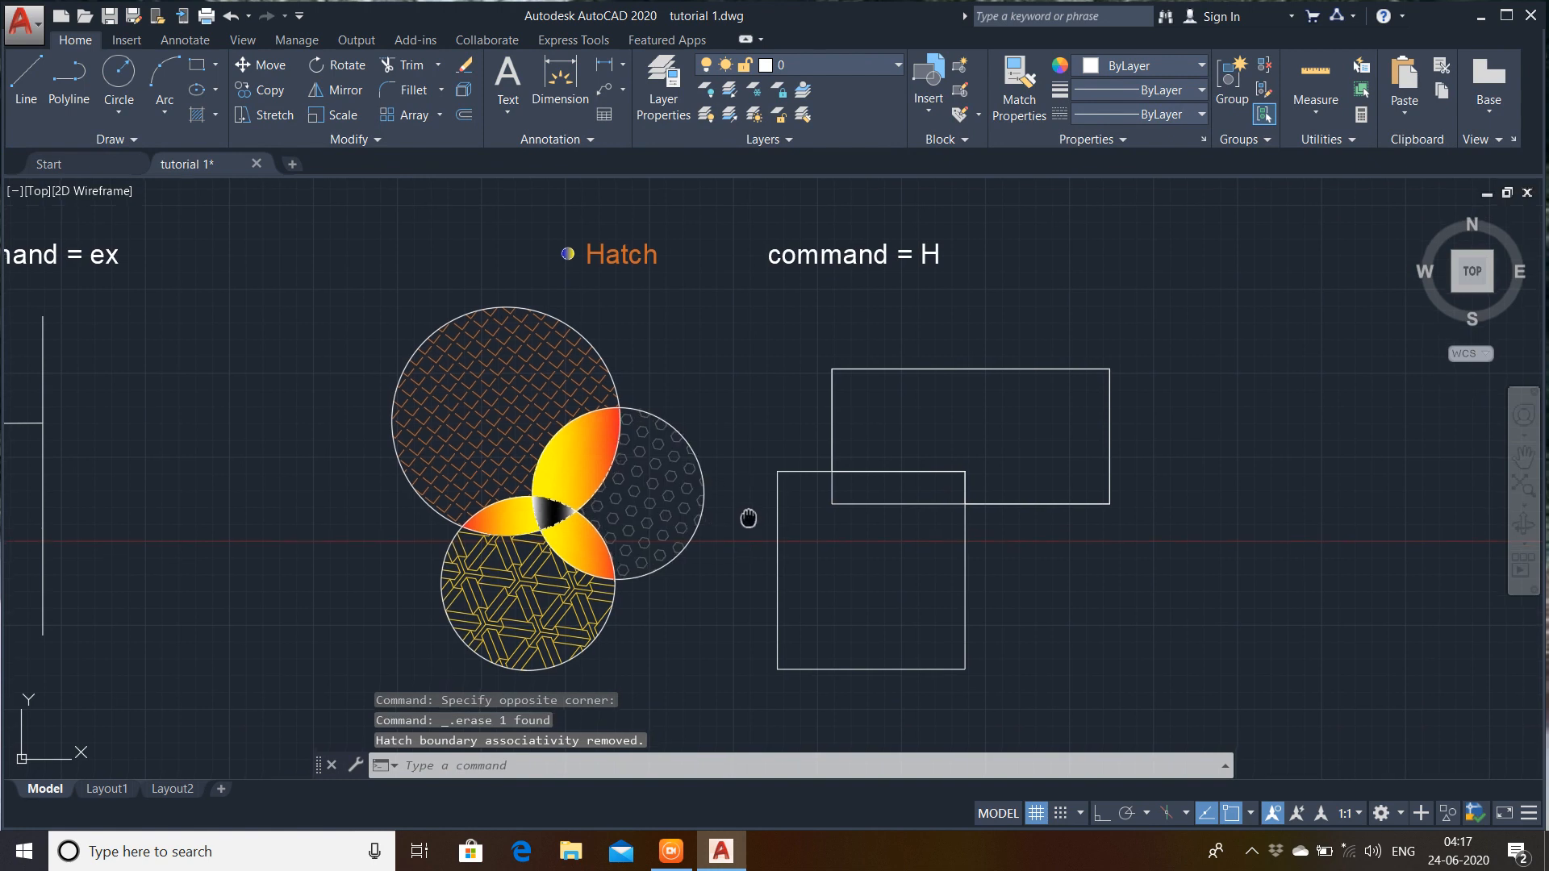
# - Fill the overlap between the rectangle and the square with a SOLID hatch in colour 153,27,30
pyautogui.moveTo(747, 519); pyautogui.dragTo(805, 434, button='middle')
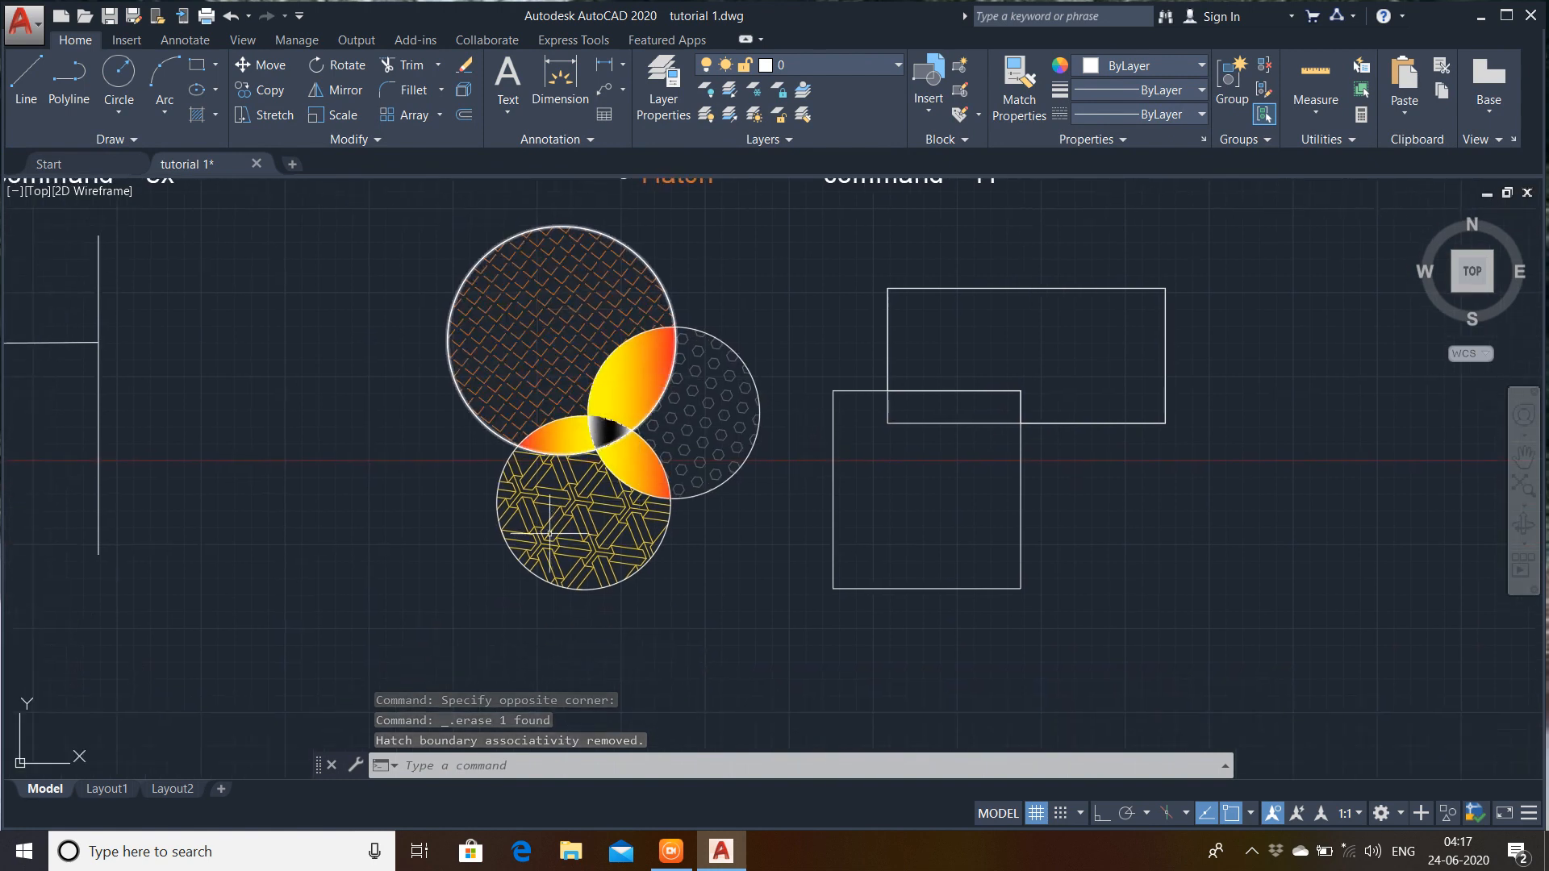
pyautogui.moveTo(776, 377)
pyautogui.mouseDown(button='middle')
pyautogui.moveTo(763, 436)
pyautogui.moveTo(740, 443)
pyautogui.mouseUp(button='middle')
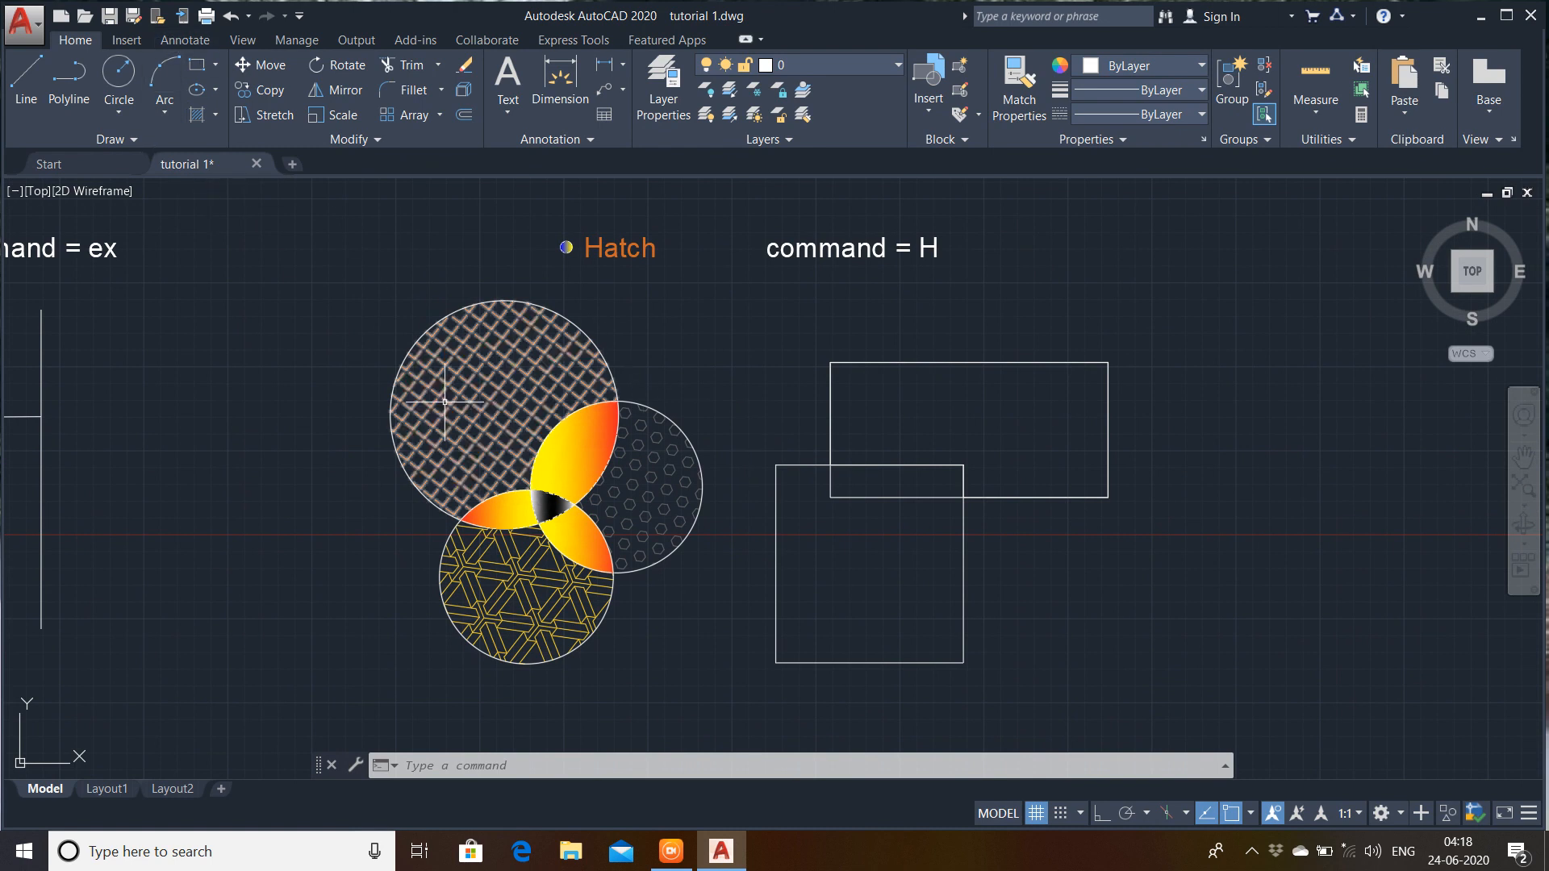
pyautogui.write('H')
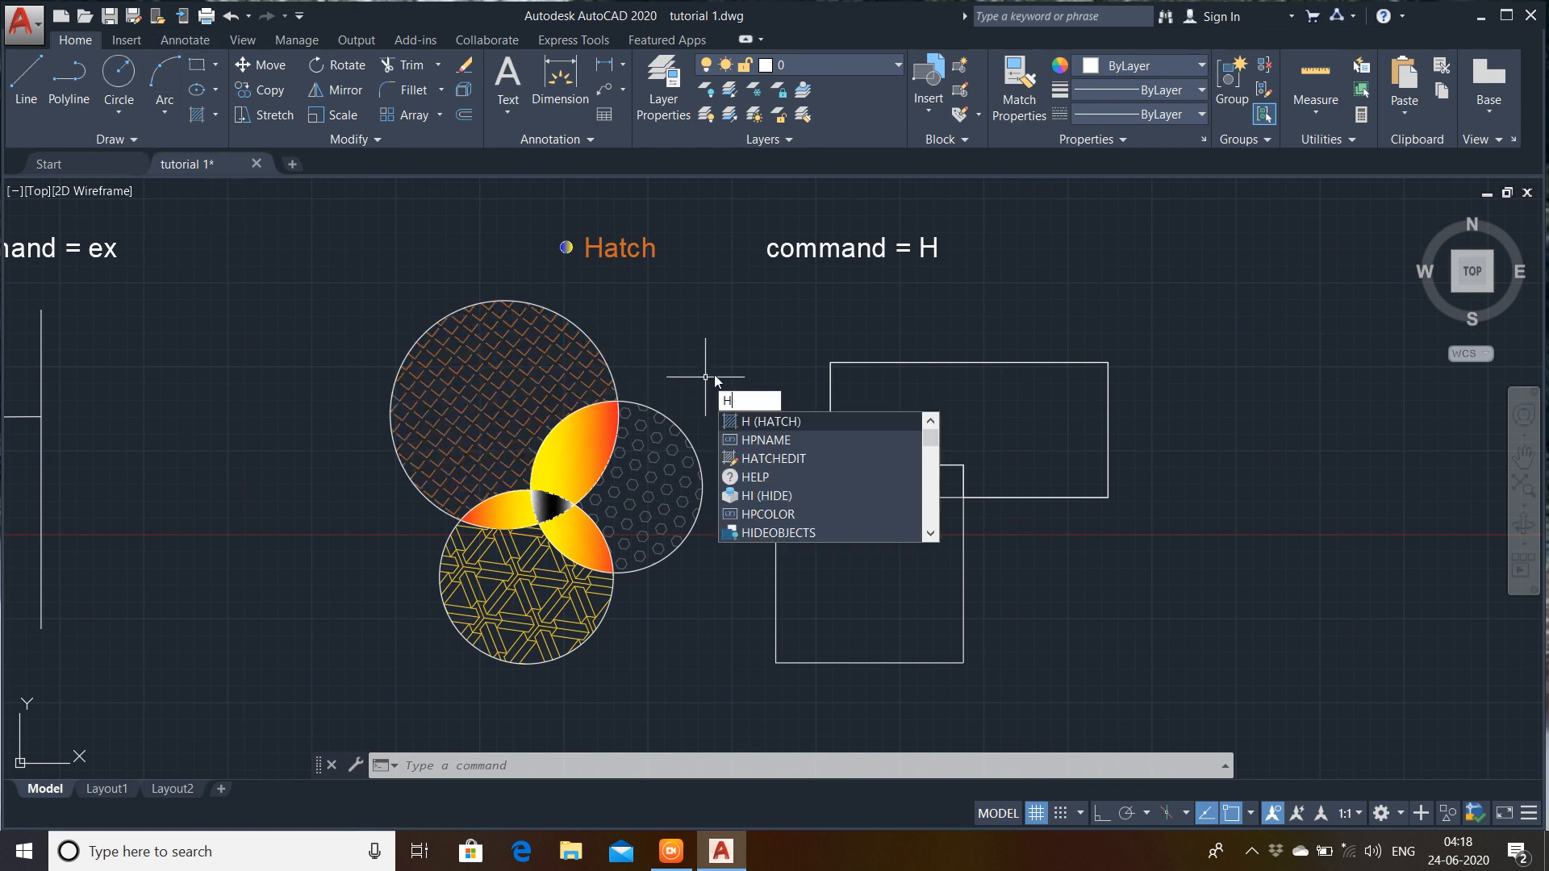
pyautogui.click(772, 422)
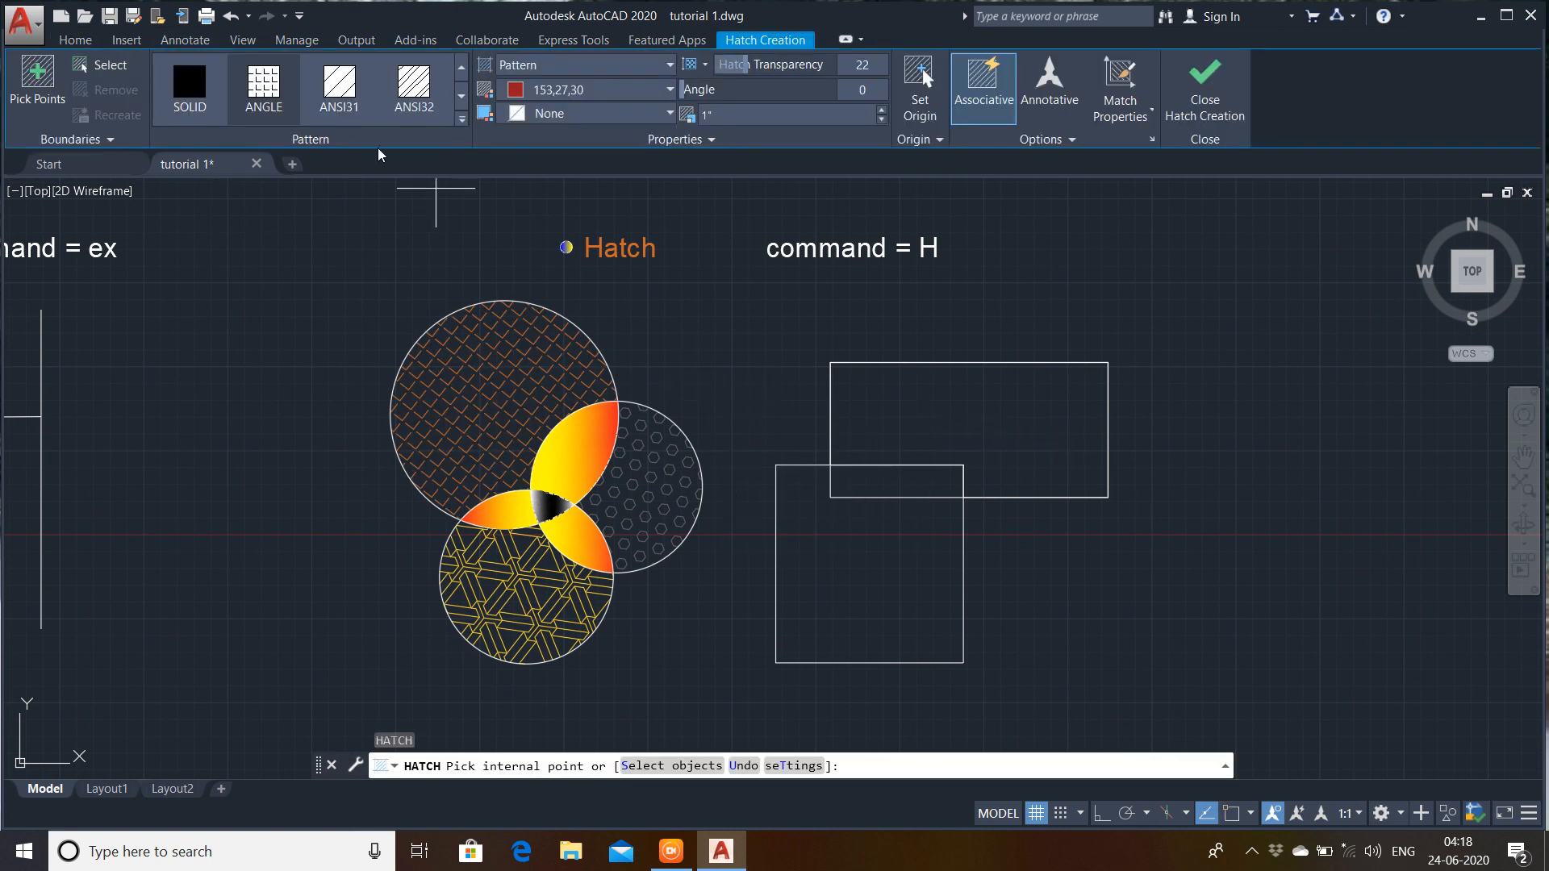
pyautogui.click(189, 85)
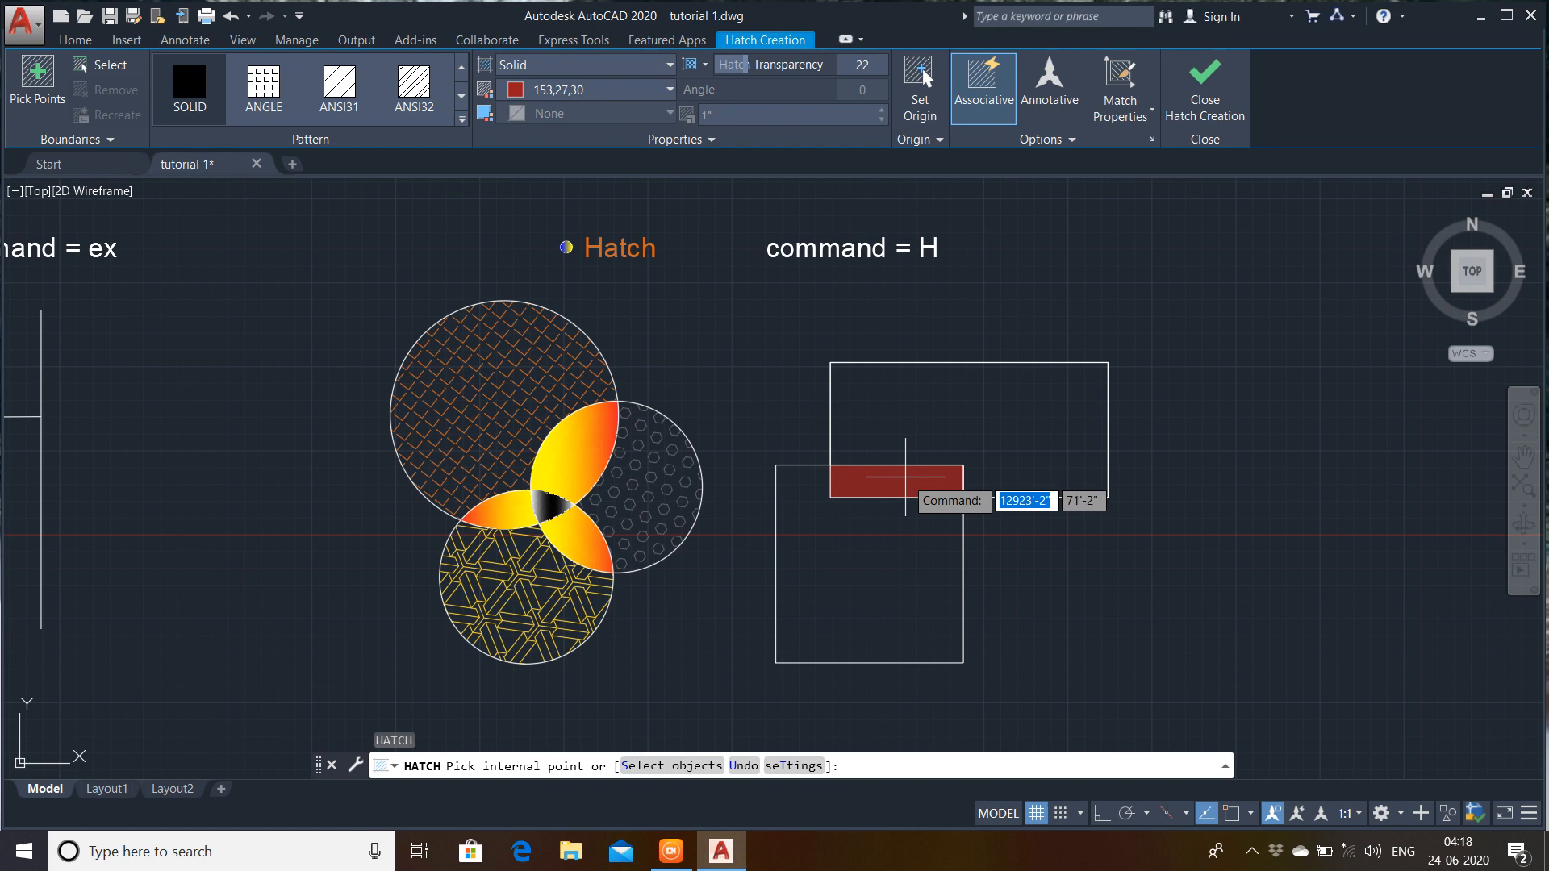
pyautogui.click(905, 477)
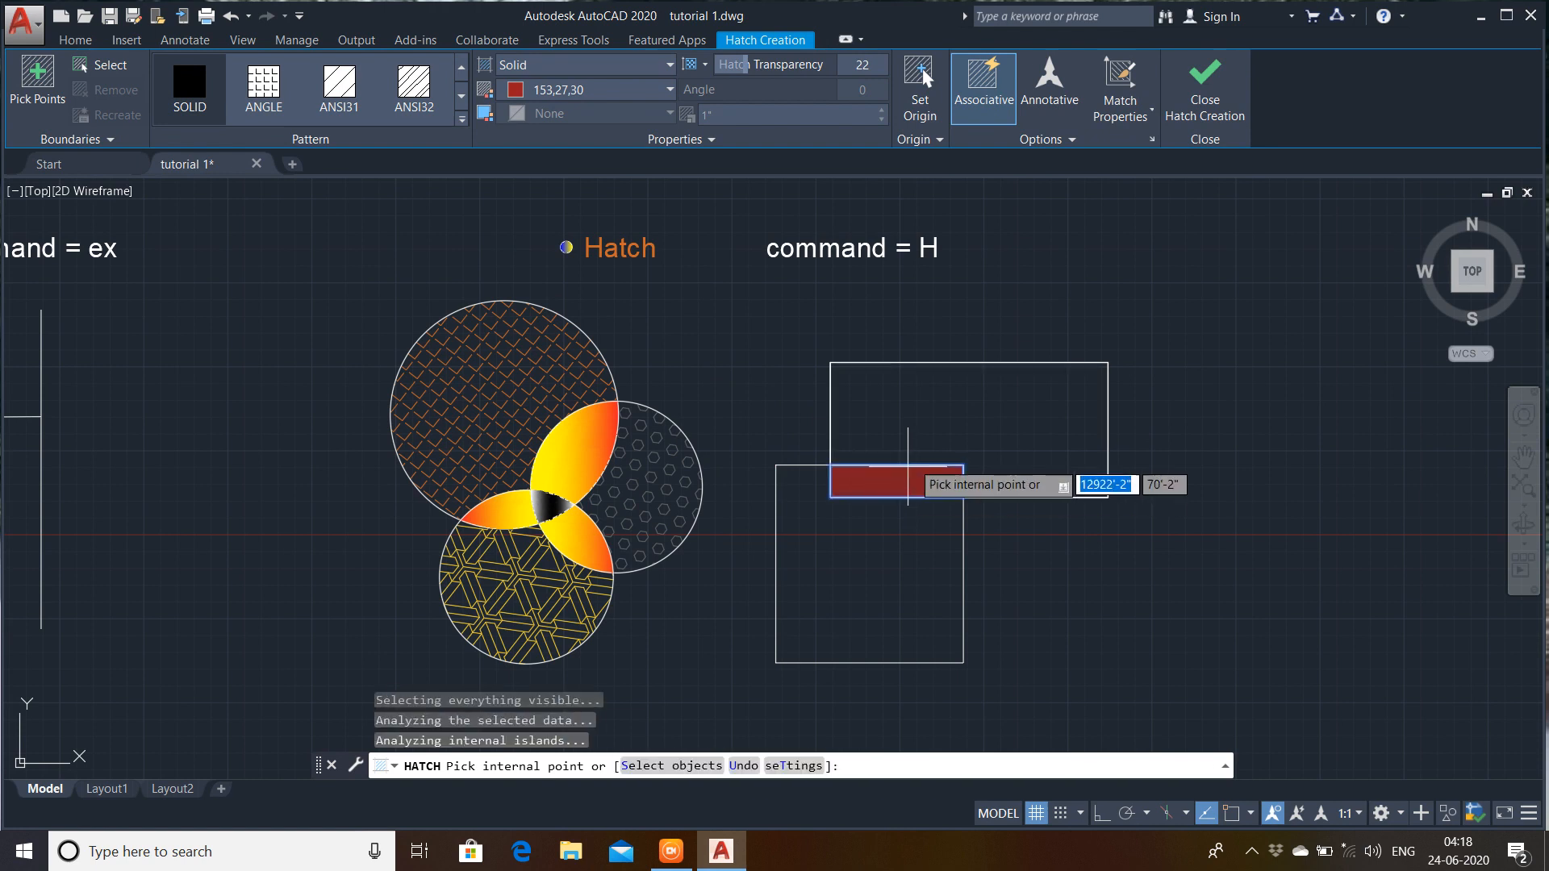
pyautogui.click(1212, 98)
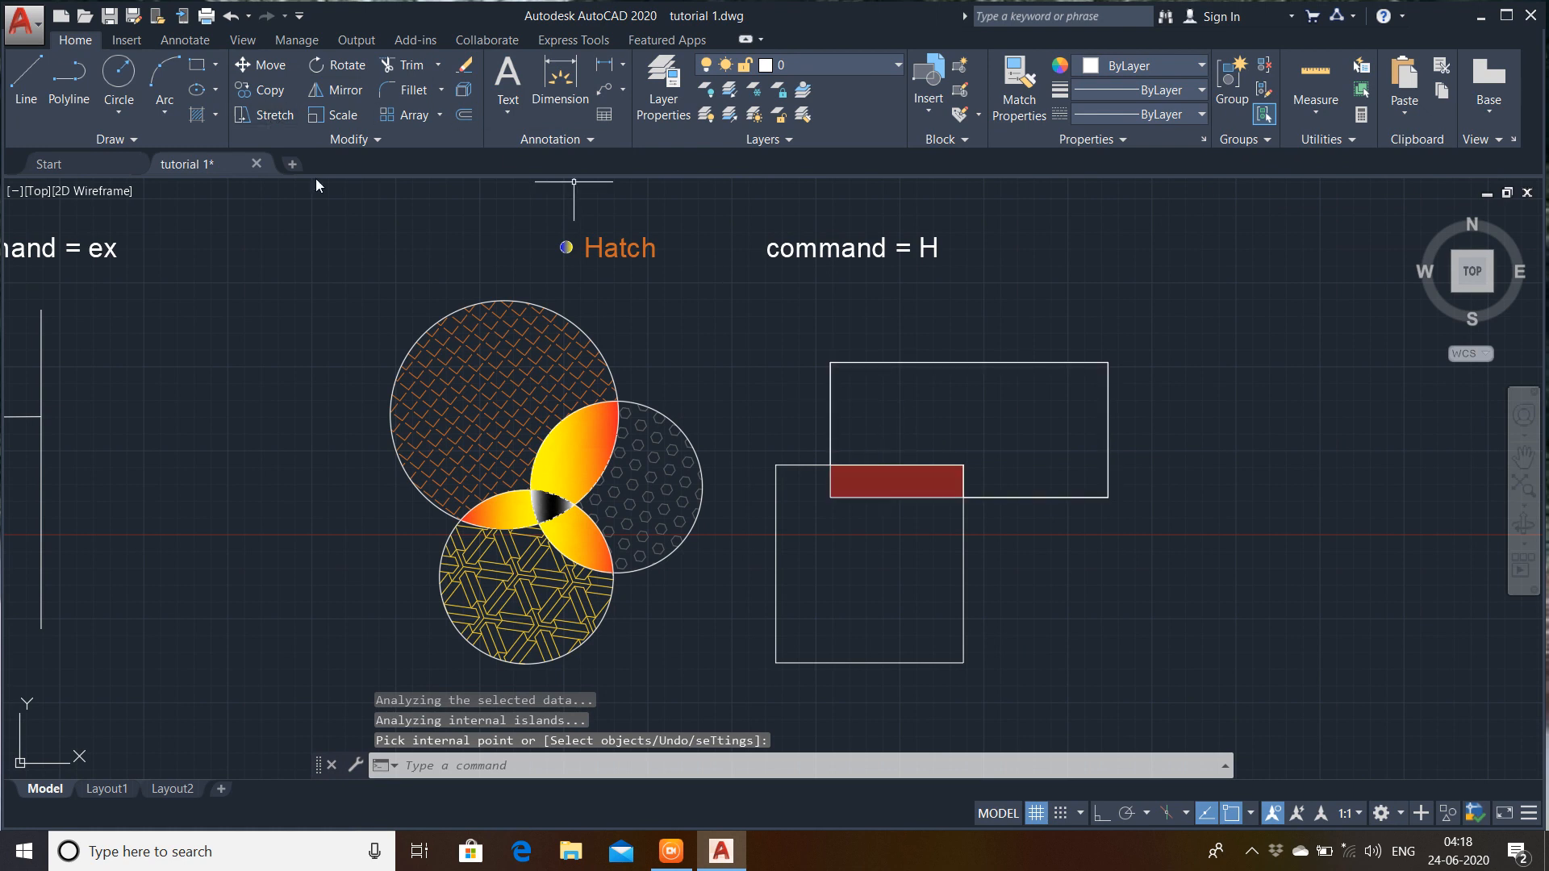
# - Hatch the rectangle outside the overlap with the AR-PARQ1 pattern in yellow 248,215,49
pyautogui.click(198, 117)
pyautogui.scroll(-4, 307, 73)
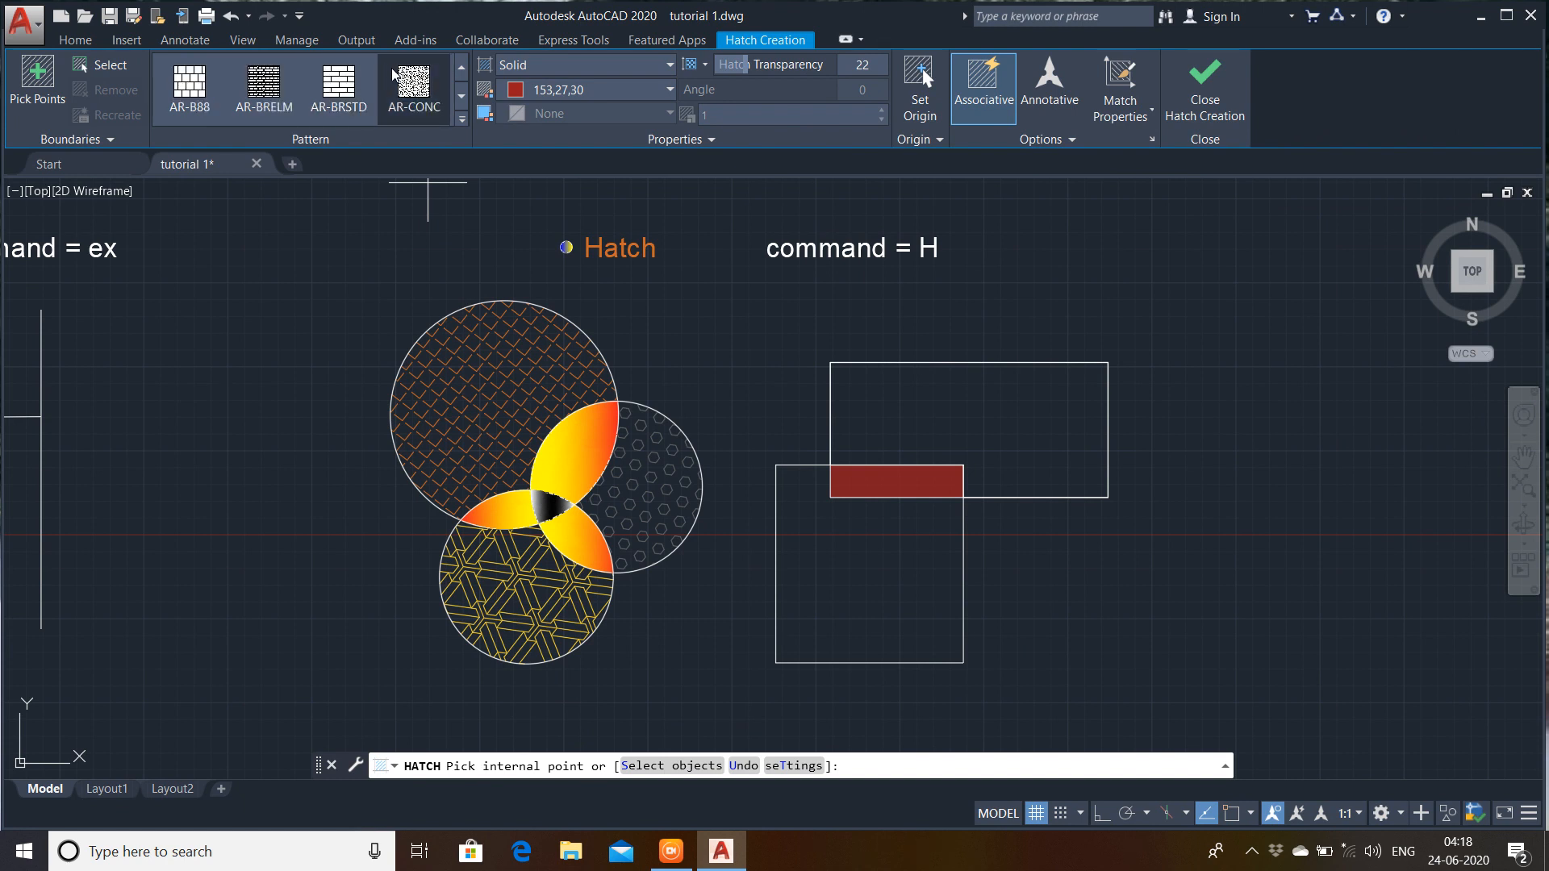
pyautogui.click(263, 85)
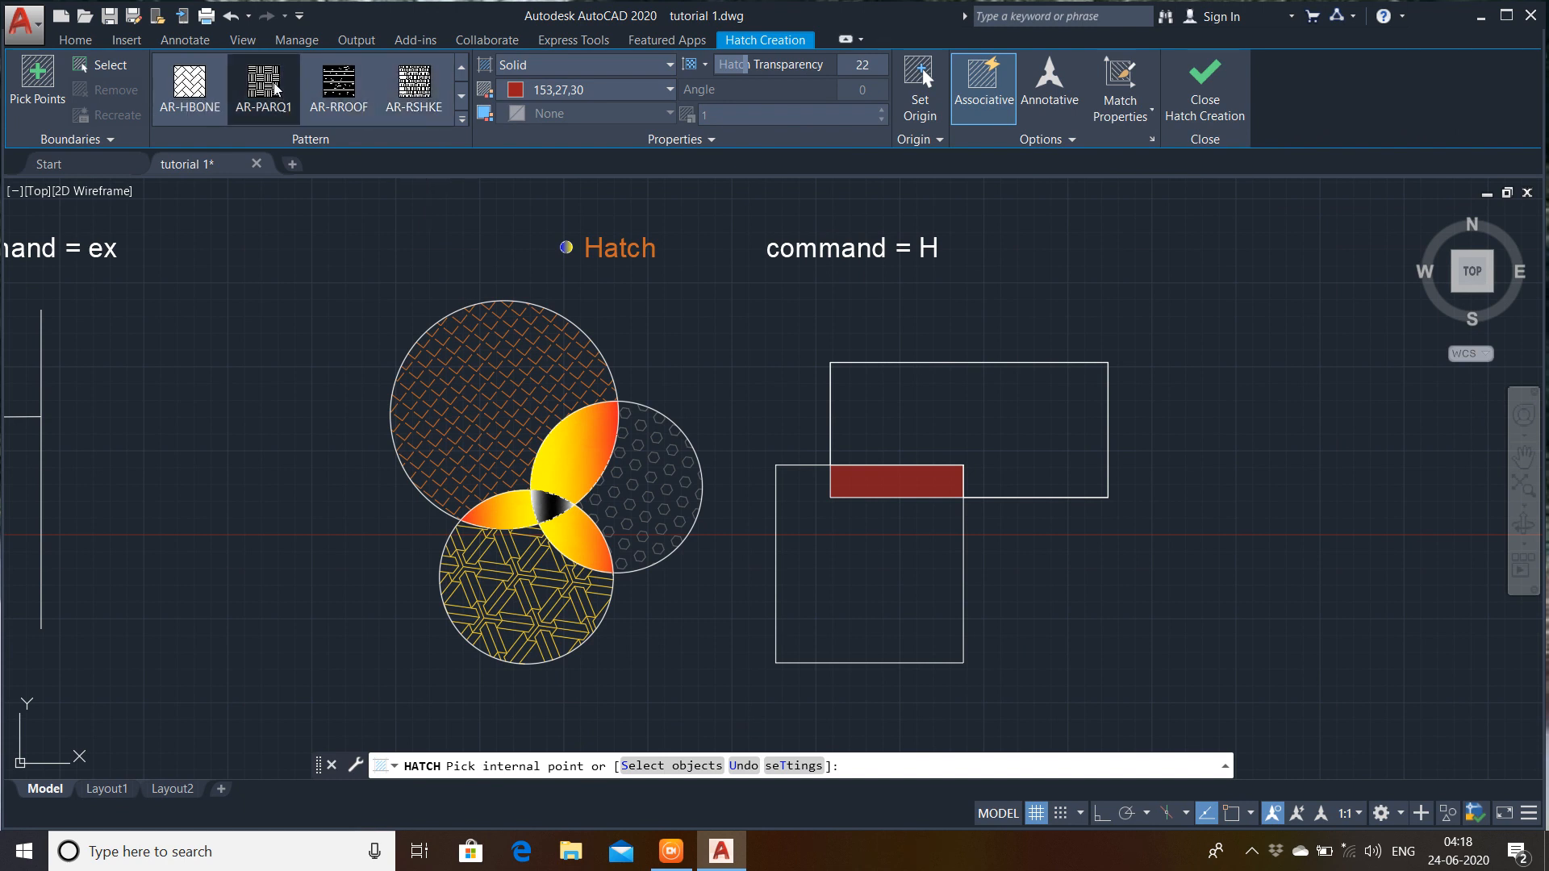
pyautogui.click(641, 90)
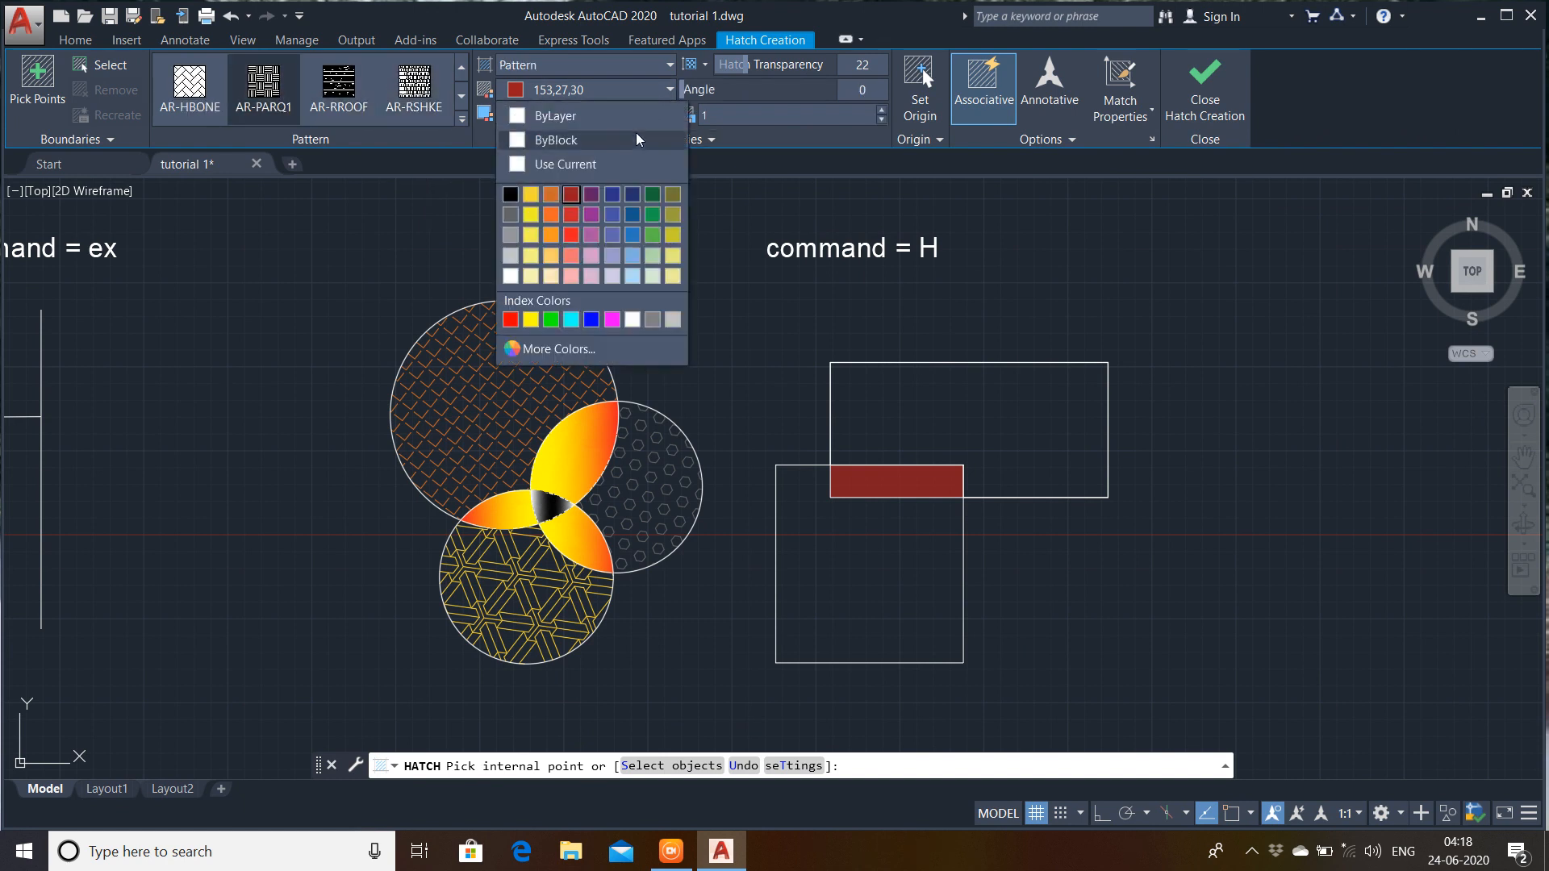
pyautogui.click(1005, 419)
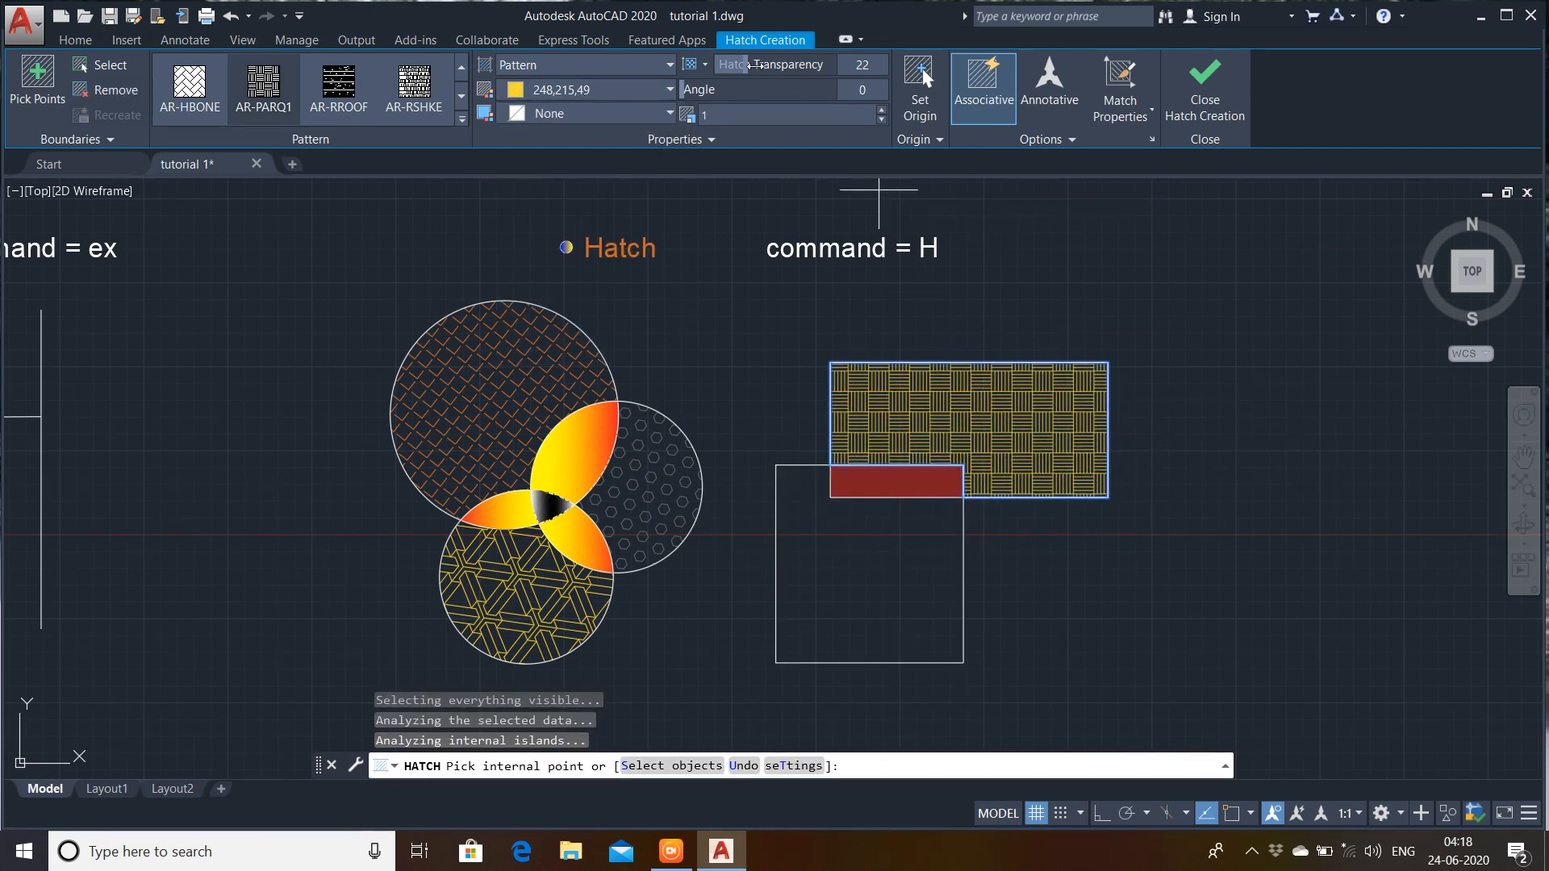
# - Try the rectangle's hatch at transparency 86, settle on 30 and finish the hatch
pyautogui.moveTo(778, 64)
pyautogui.mouseDown()
pyautogui.moveTo(835, 71)
pyautogui.moveTo(765, 65)
pyautogui.moveTo(868, 53)
pyautogui.mouseUp()
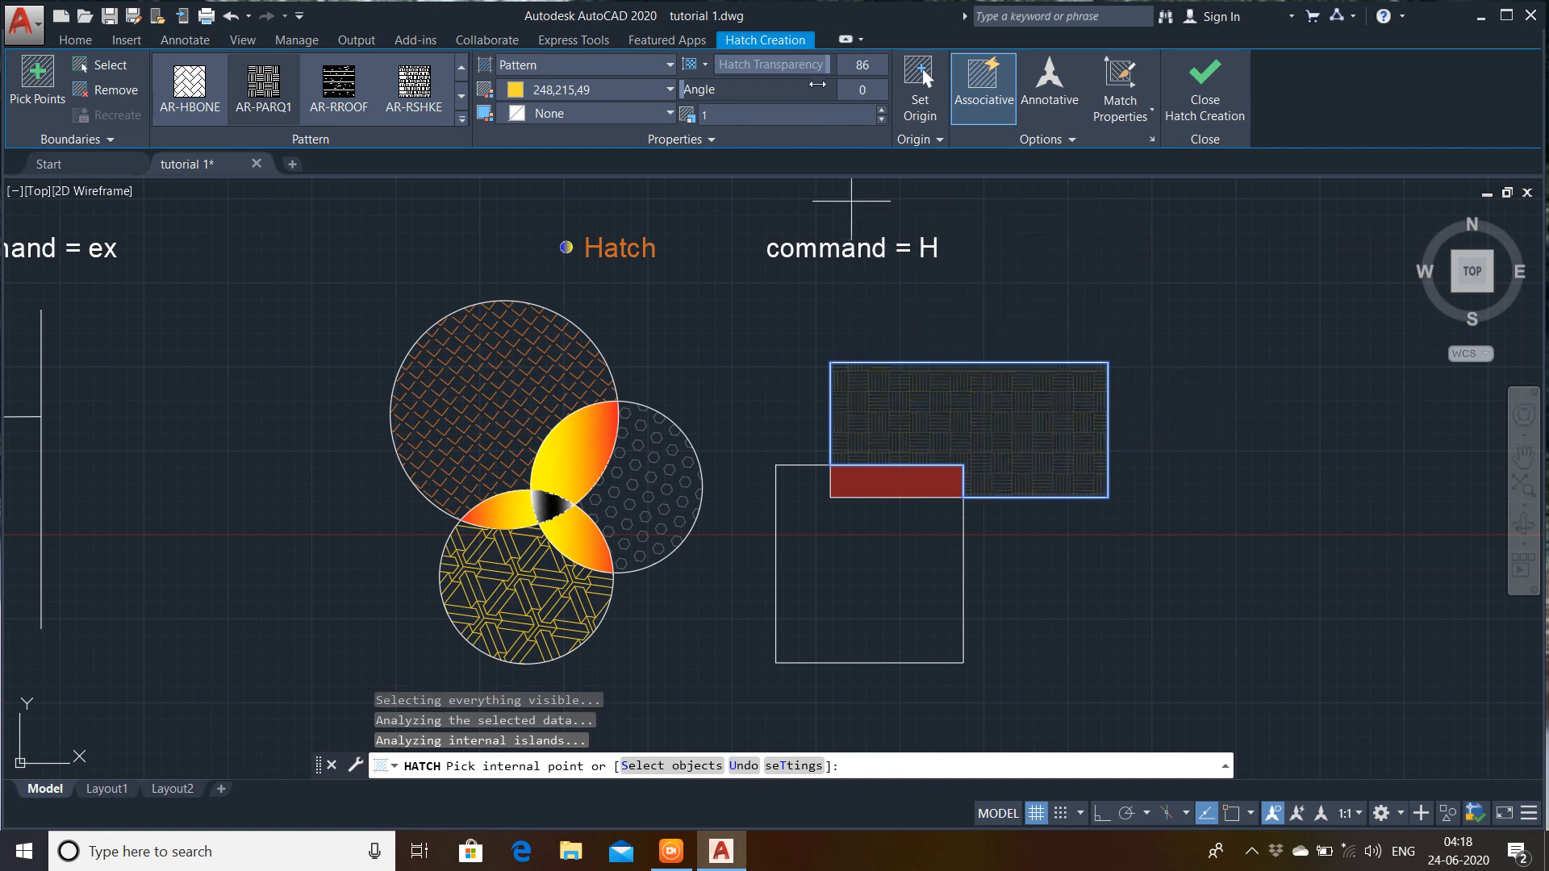
pyautogui.moveTo(830, 64); pyautogui.dragTo(788, 65)
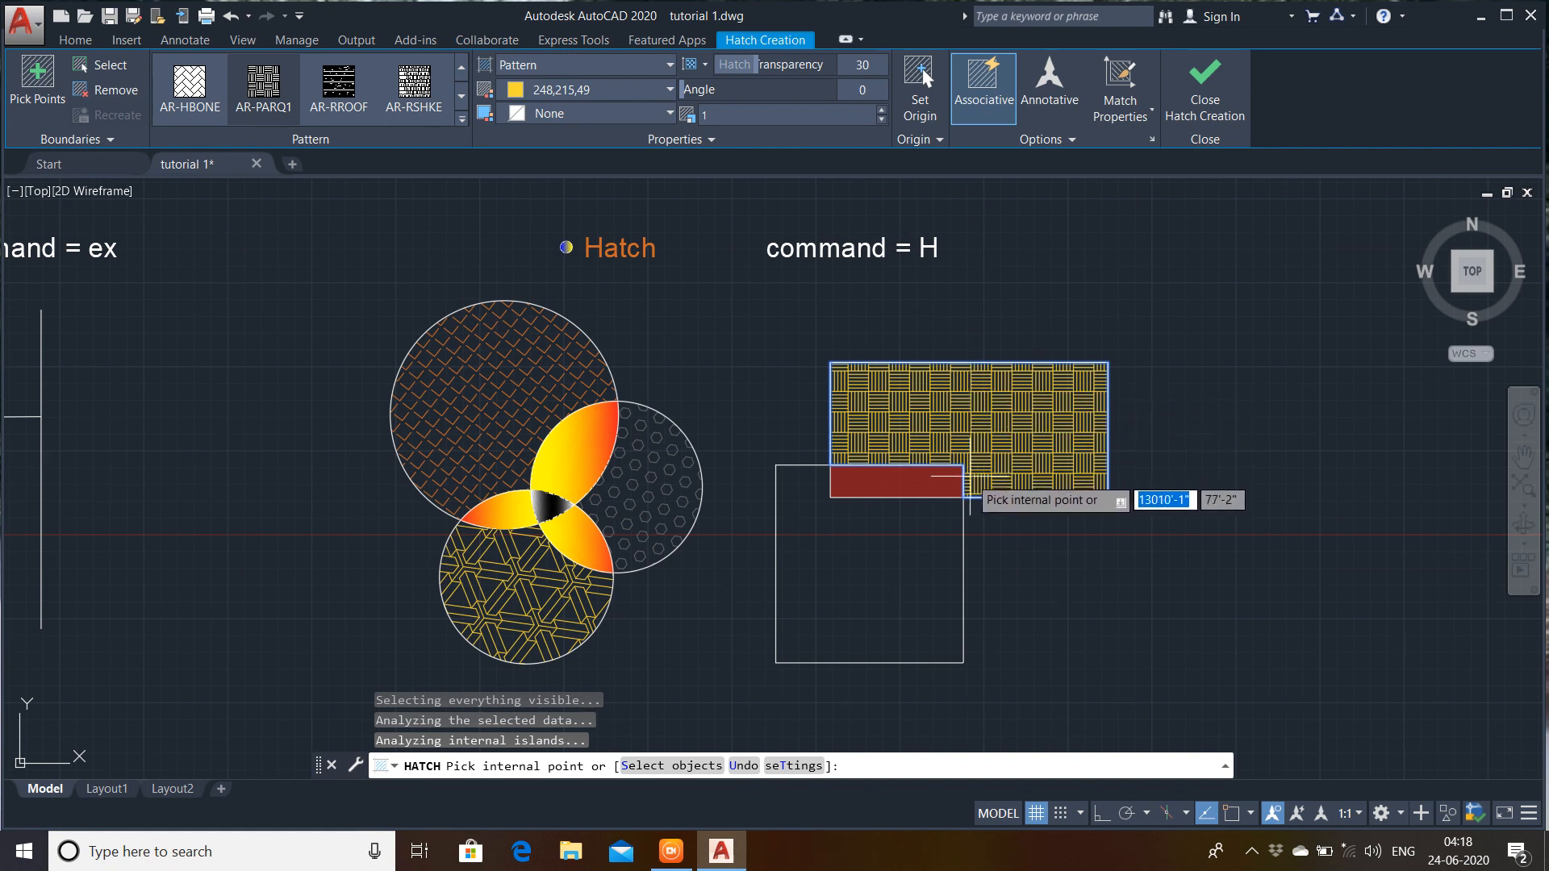
pyautogui.click(754, 65)
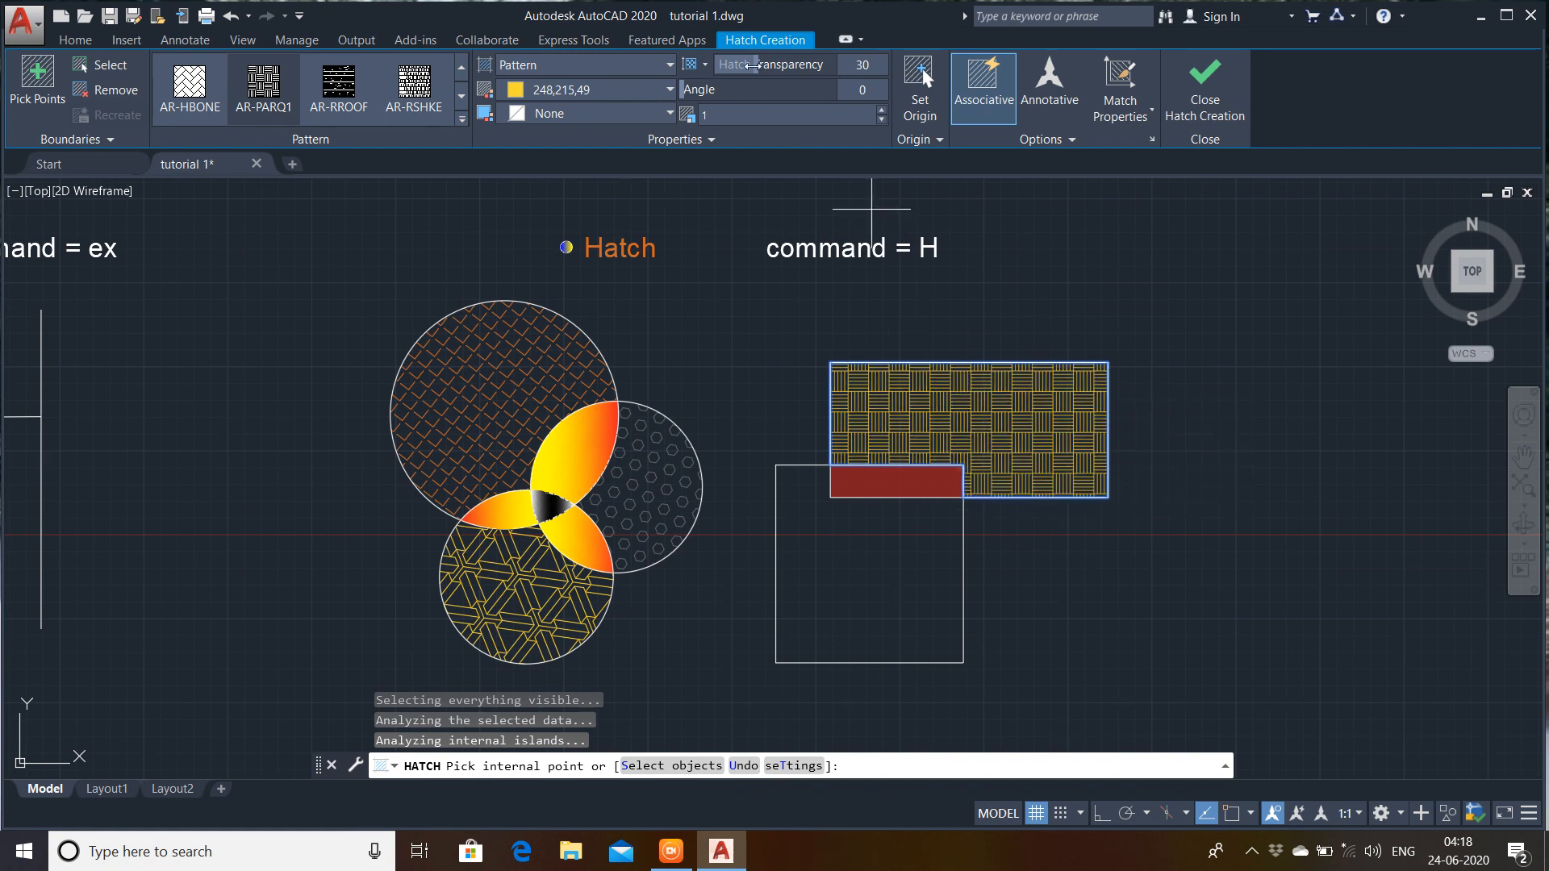
pyautogui.click(1202, 94)
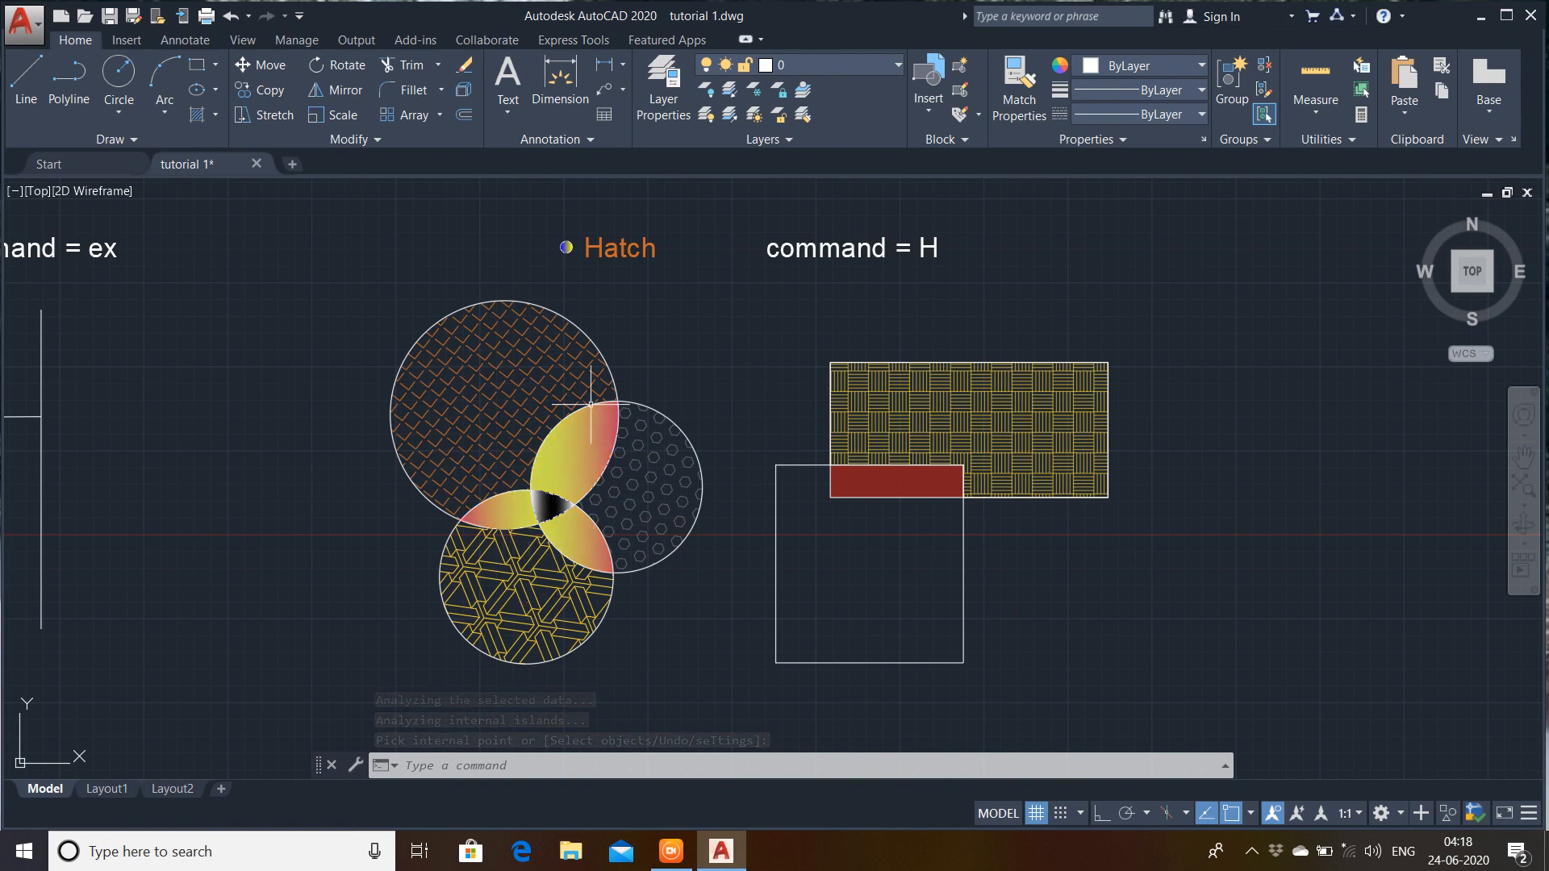
# - Fill the square outside the overlap with a two-colour gradient running from red 153,27,30 to blue 41,49,137
pyautogui.click(212, 114)
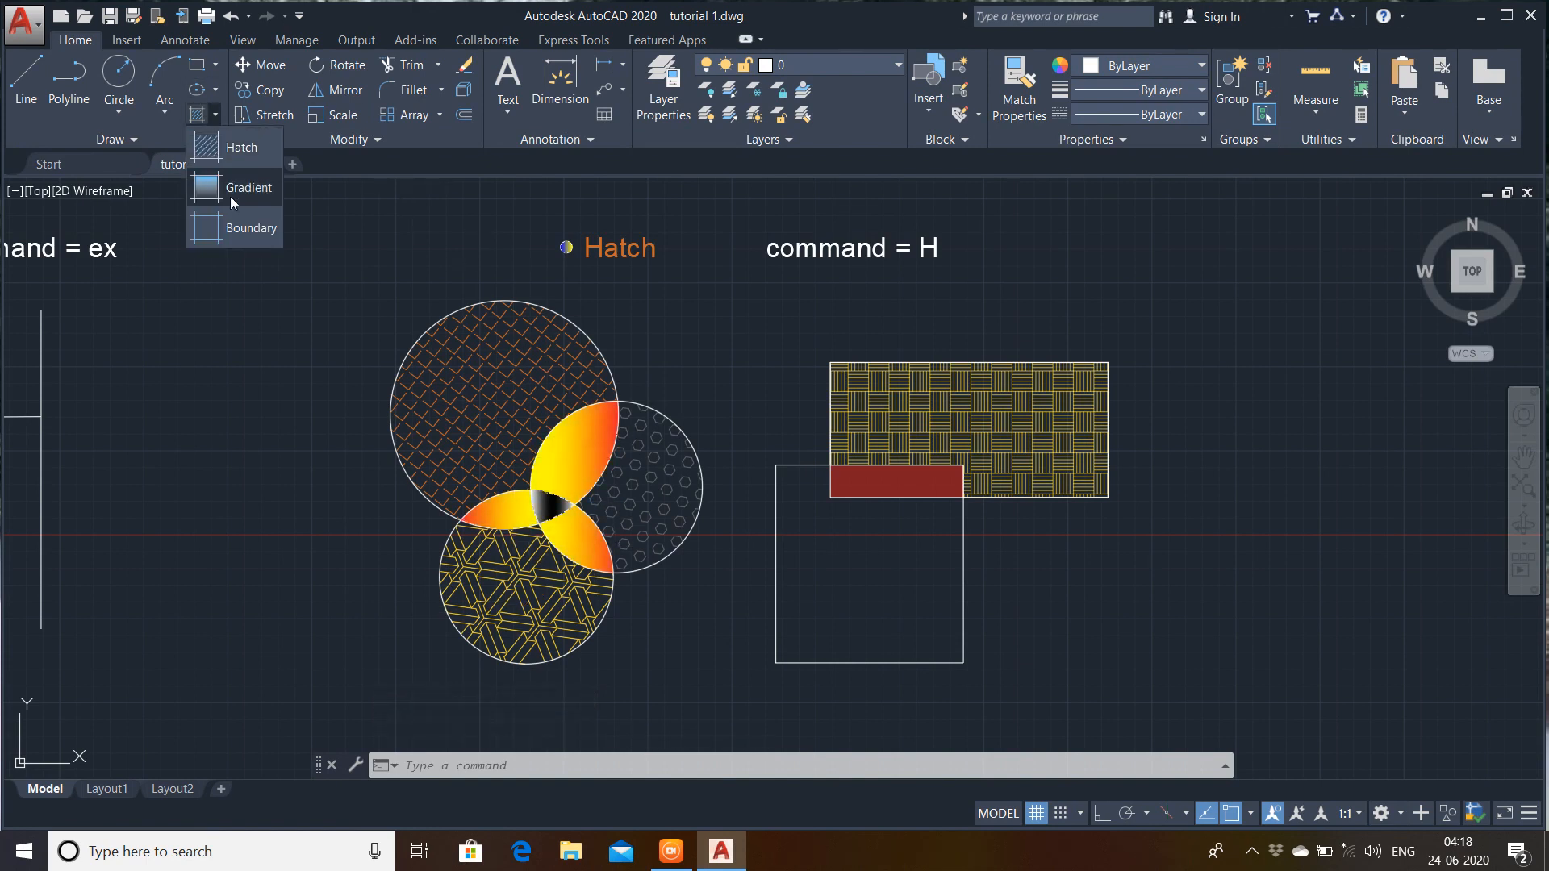
pyautogui.click(240, 202)
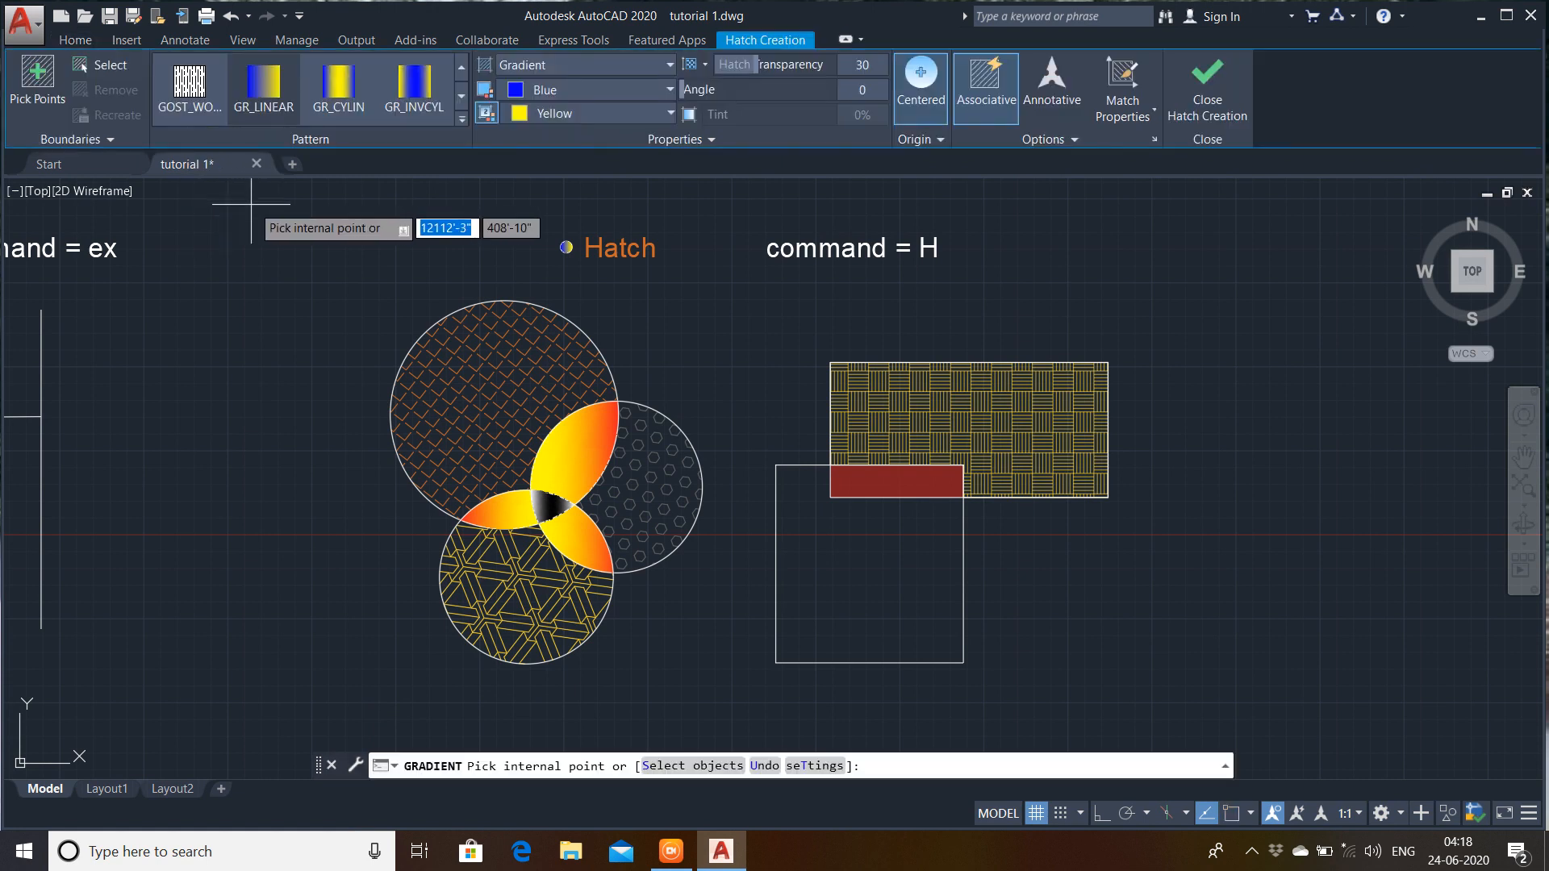
pyautogui.click(666, 89)
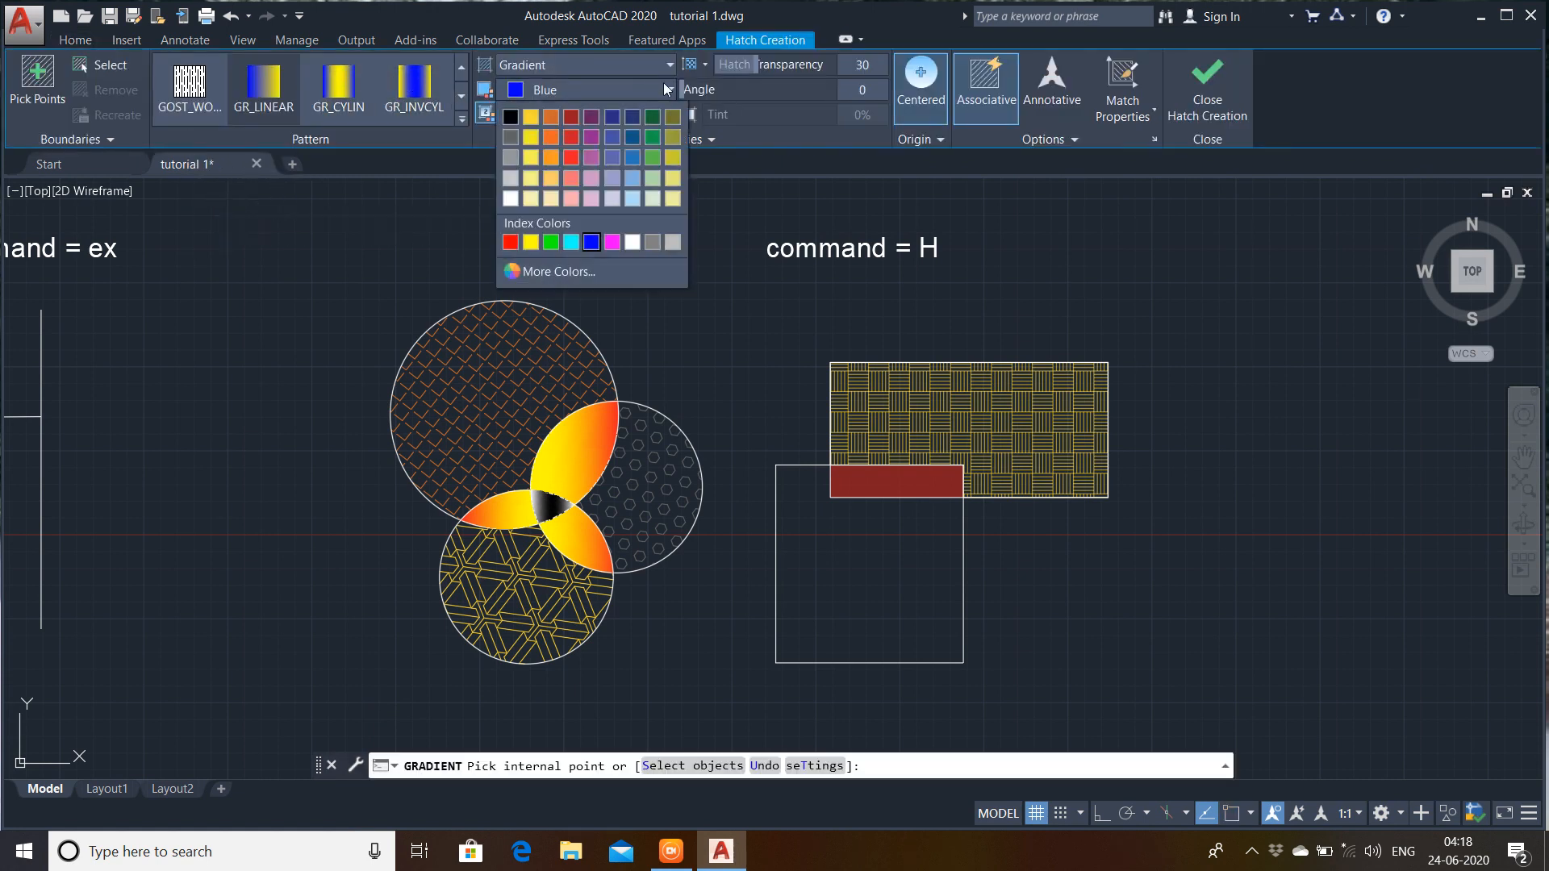
pyautogui.click(570, 116)
pyautogui.click(649, 111)
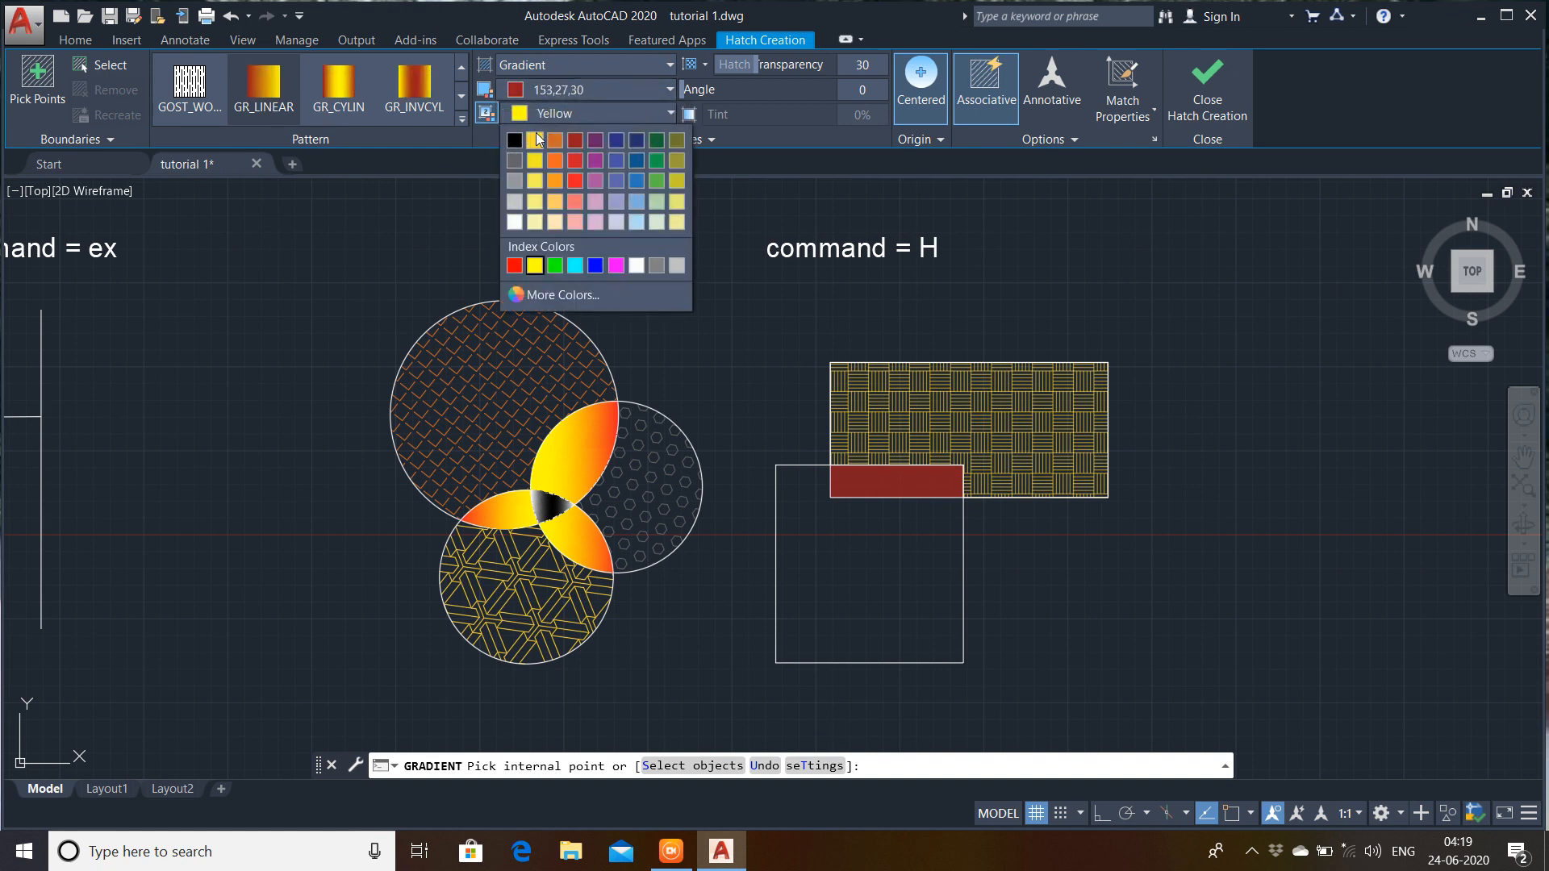
pyautogui.click(621, 143)
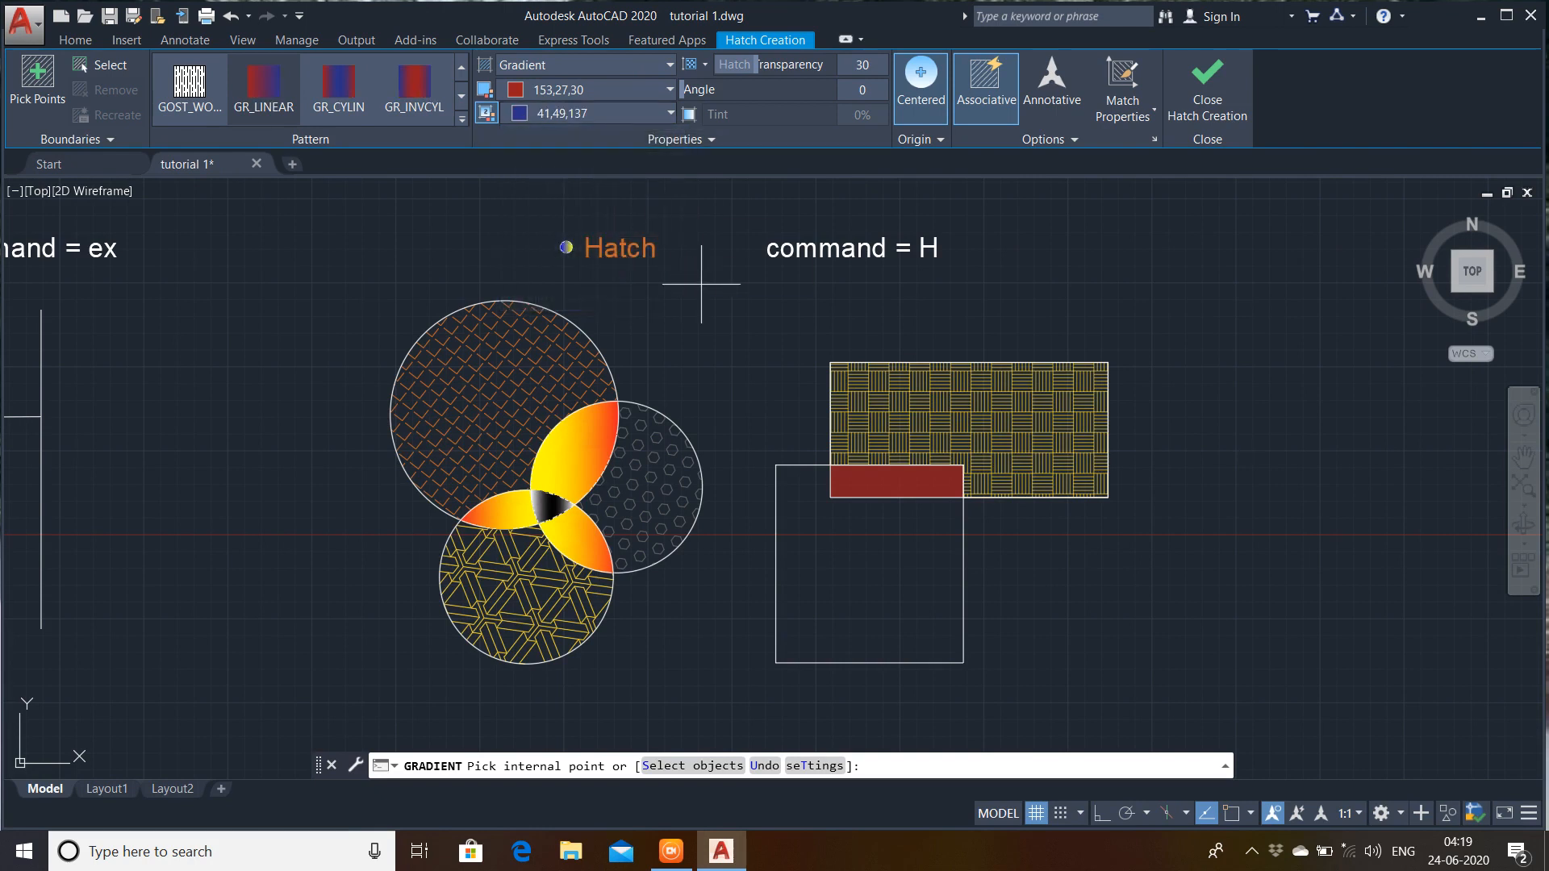
pyautogui.click(890, 570)
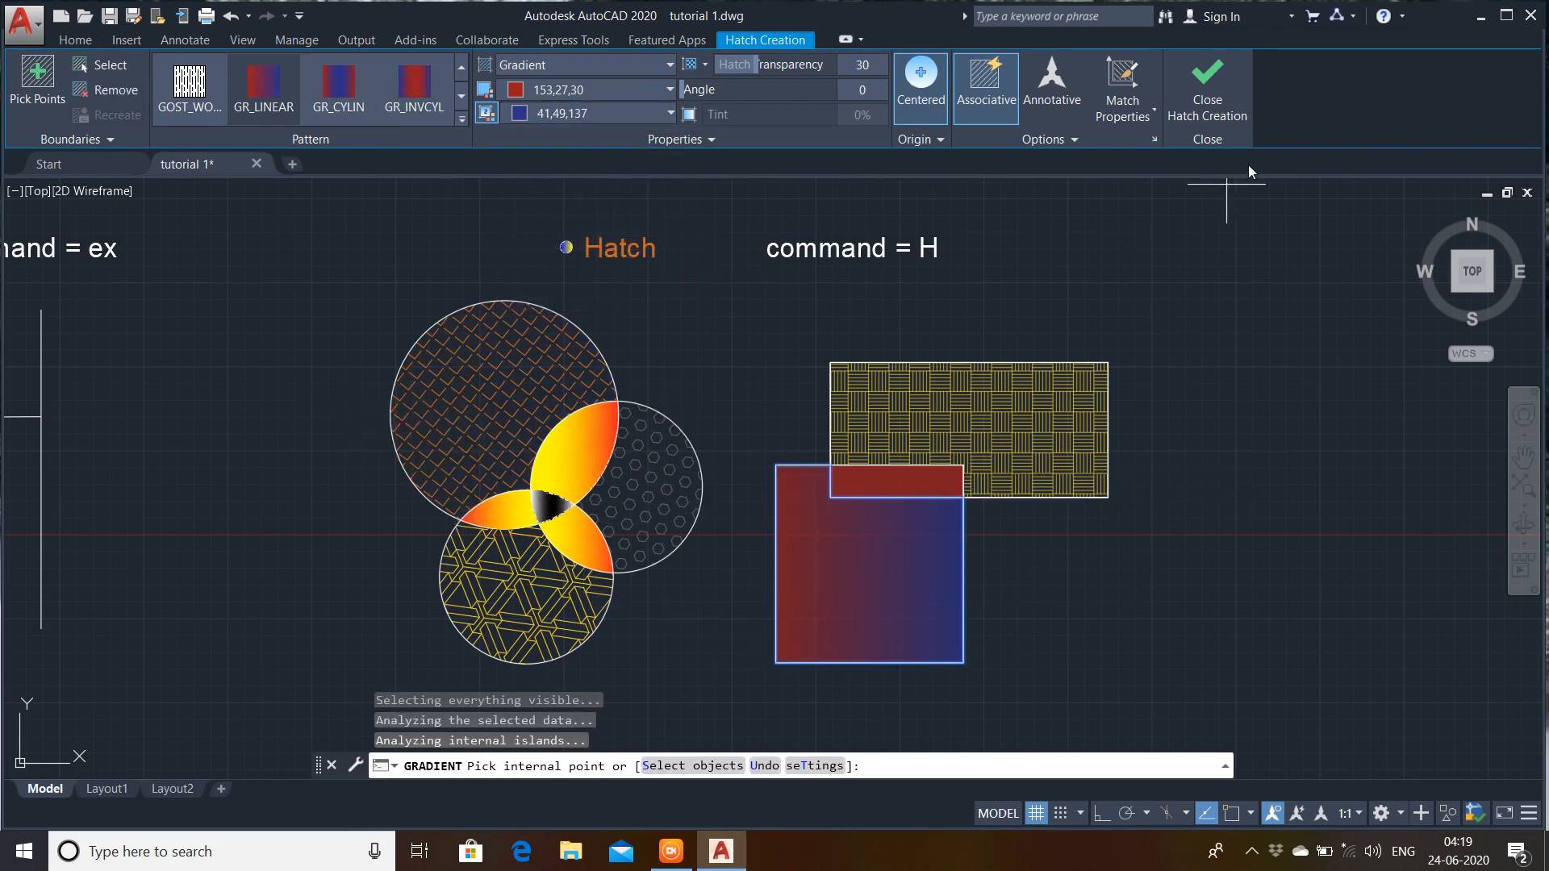
pyautogui.click(1232, 102)
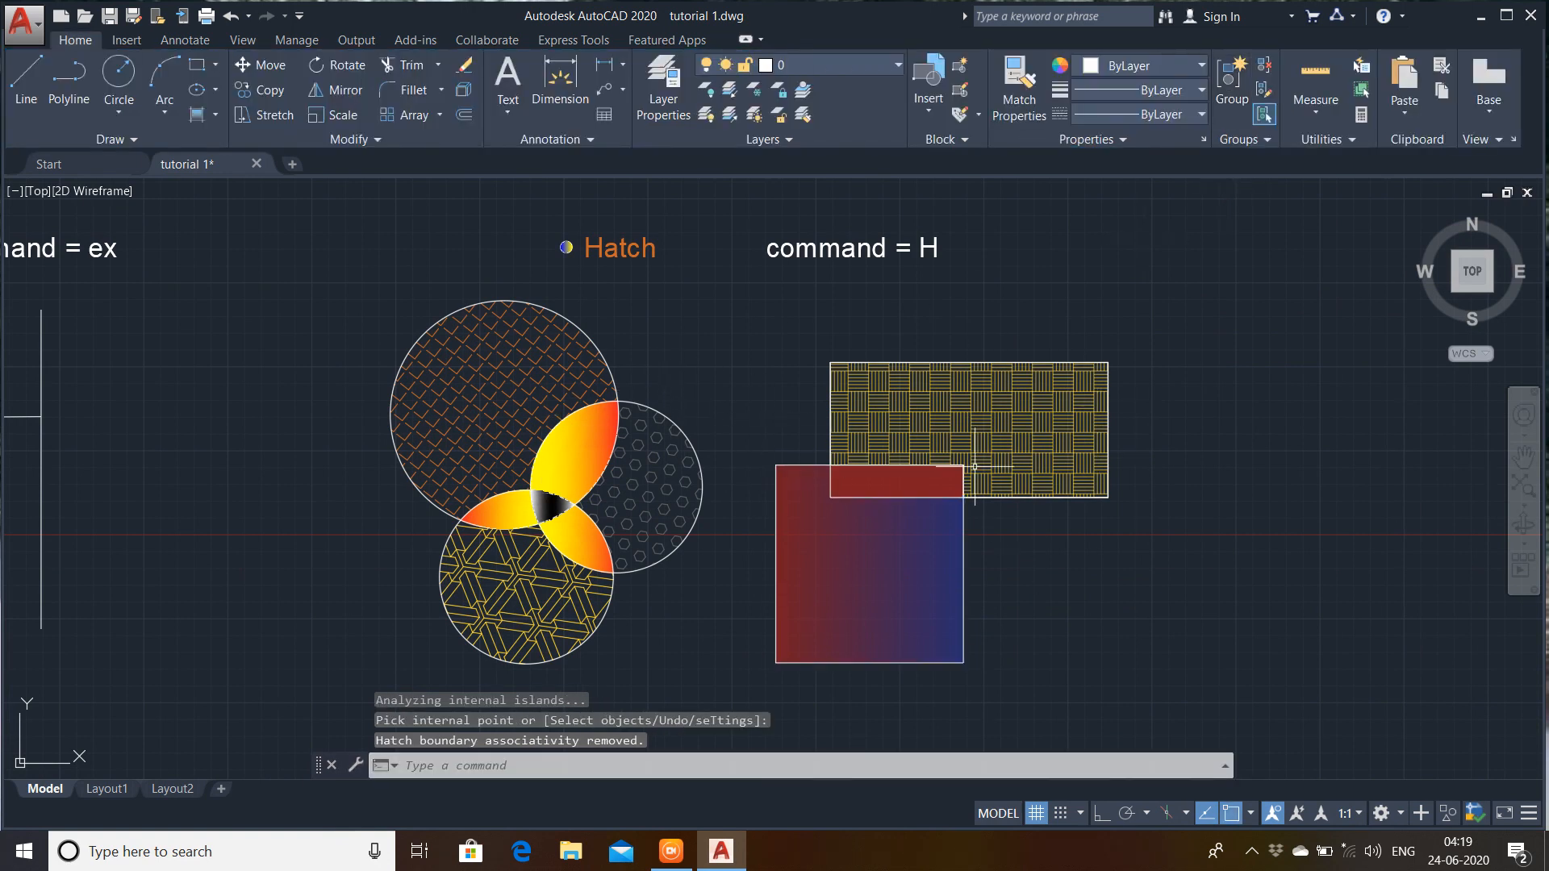
# - Erase the sample sentence below the Multiline text heading
pyautogui.moveTo(1126, 559); pyautogui.dragTo(518, 514, button='middle')
pyautogui.scroll(-1, 883, 416)
pyautogui.moveTo(1057, 432); pyautogui.dragTo(736, 525, button='middle')
pyautogui.scroll(4, 732, 422)
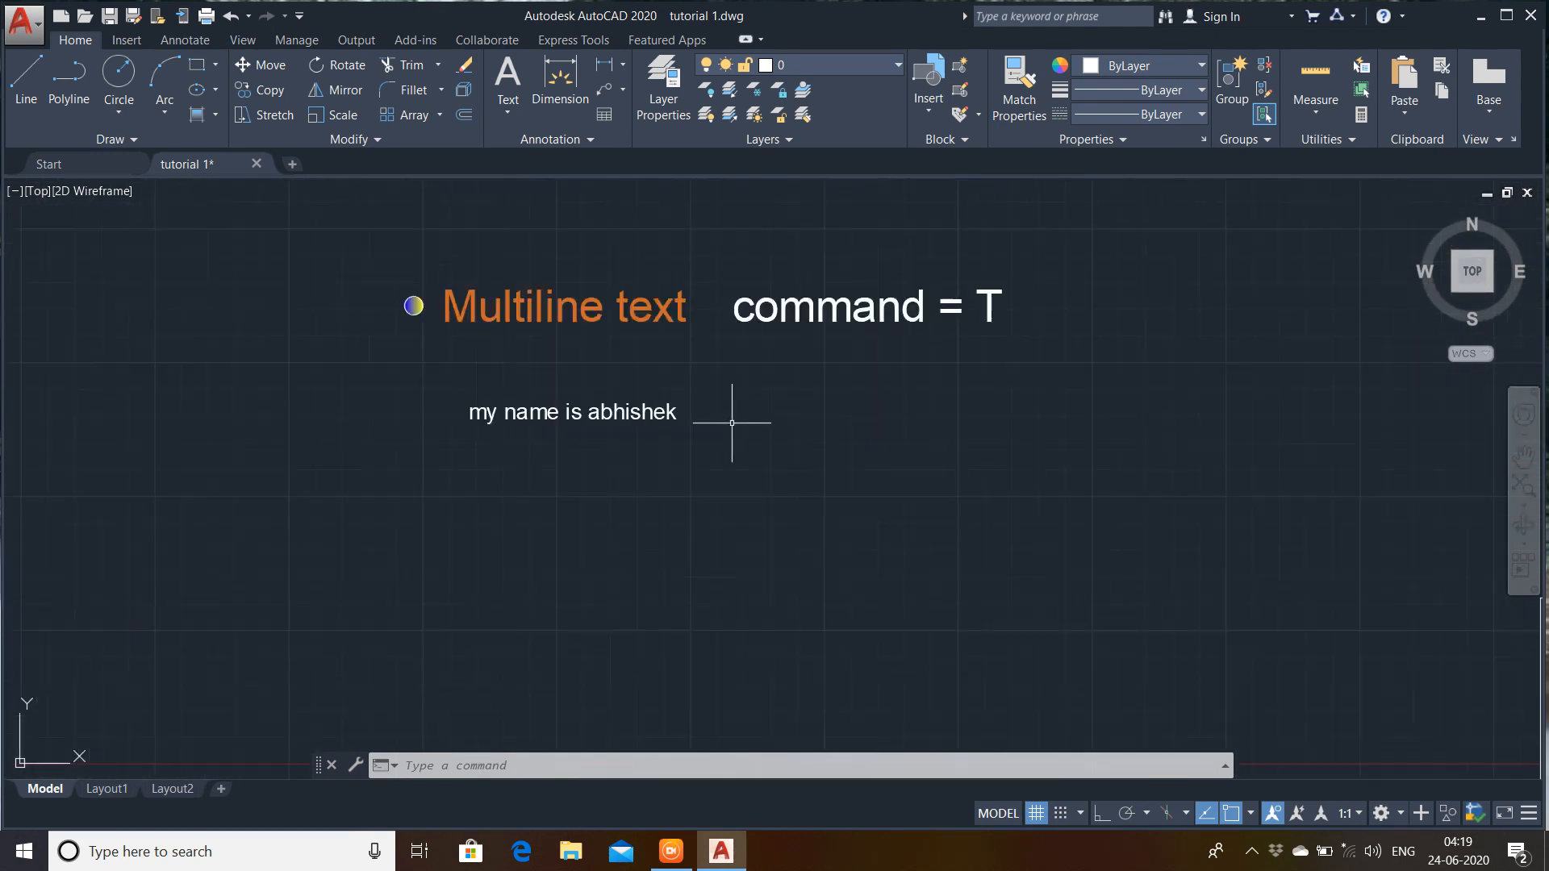
pyautogui.click(733, 390)
pyautogui.click(368, 508)
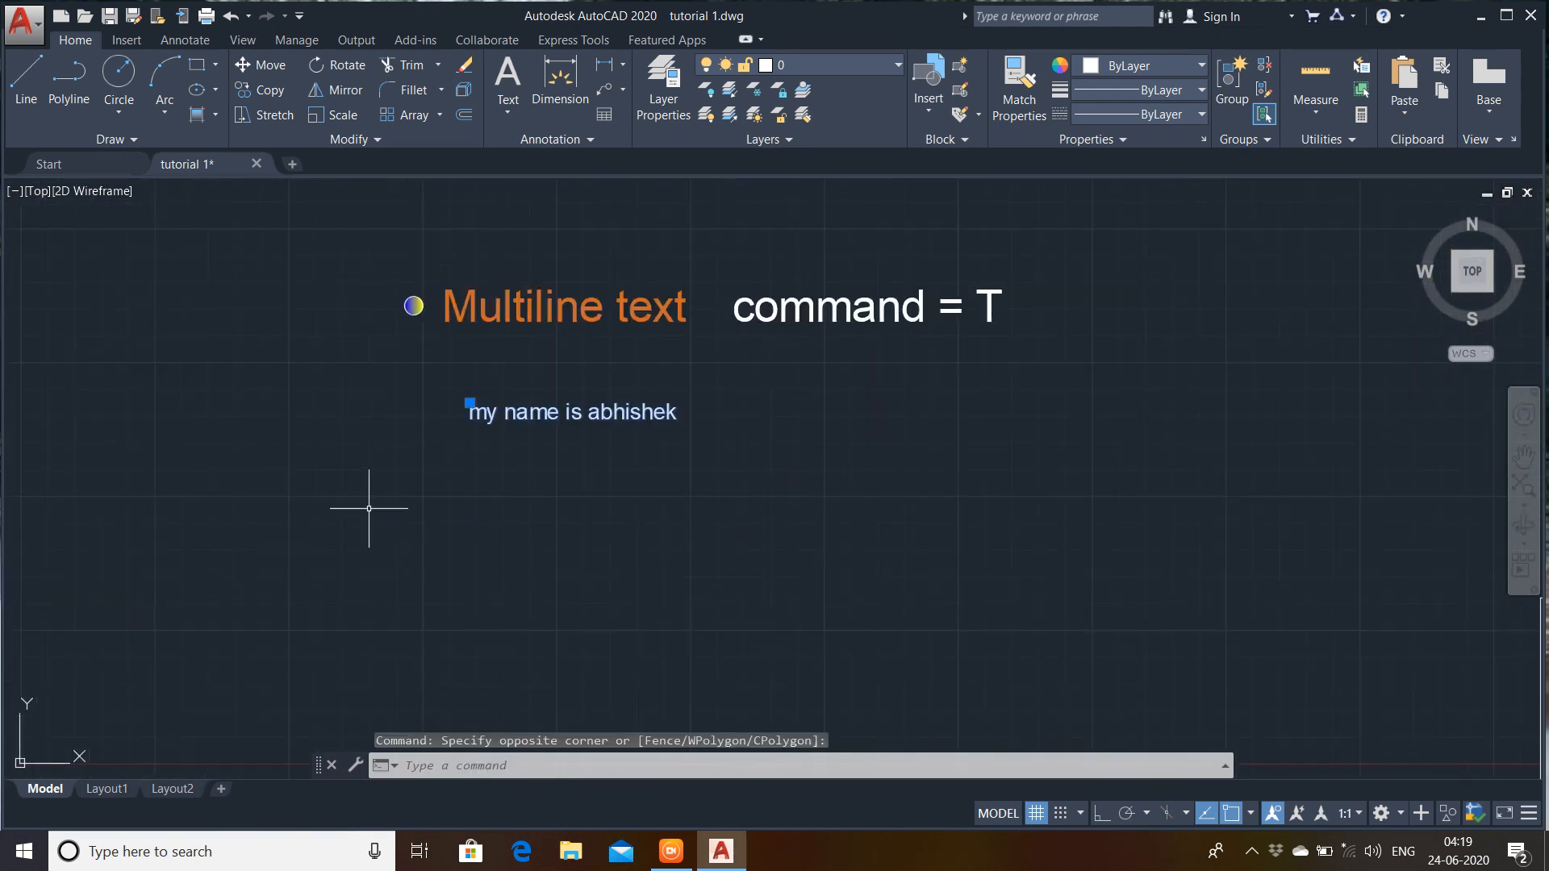
pyautogui.press('Delete')
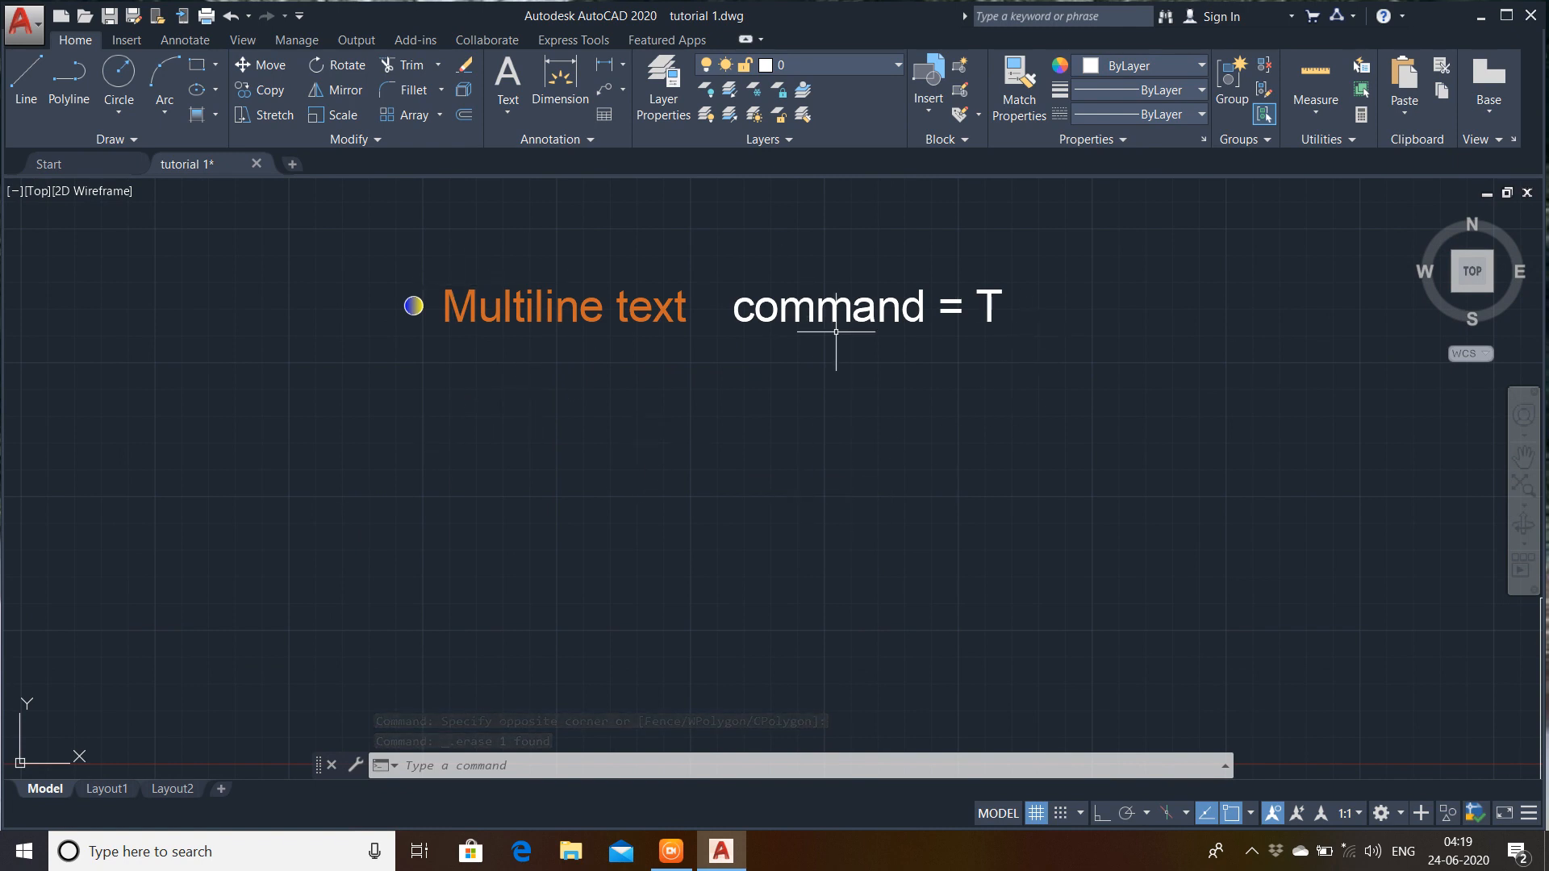
# - Create a multiline text below the Multiline text heading that reads "my name is" followed by the person's first name
pyautogui.write('T')
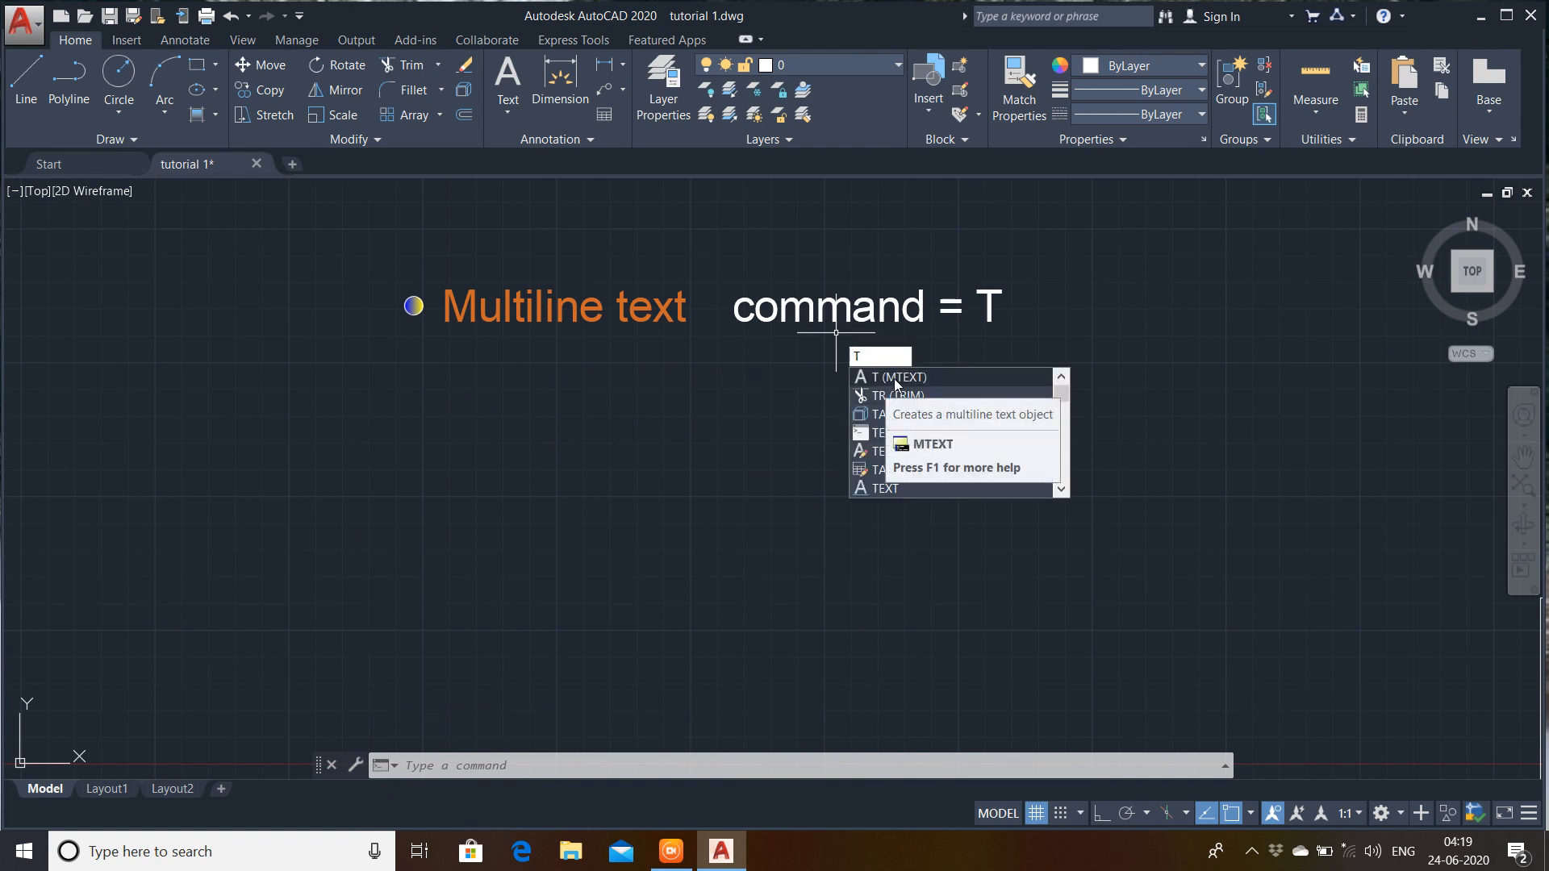
pyautogui.click(896, 378)
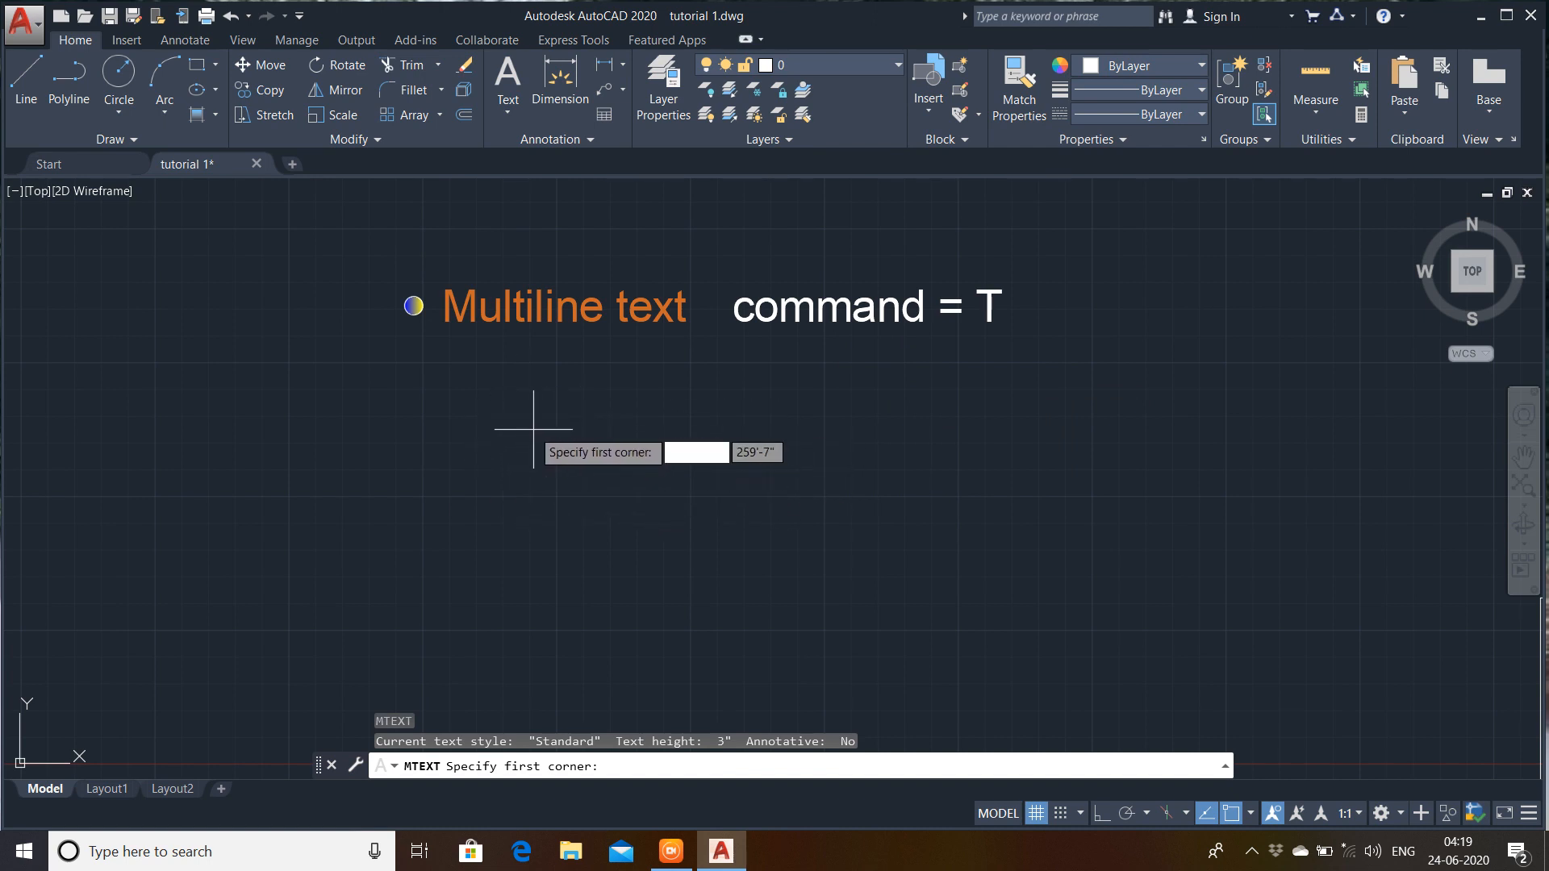
pyautogui.click(512, 399)
pyautogui.click(822, 557)
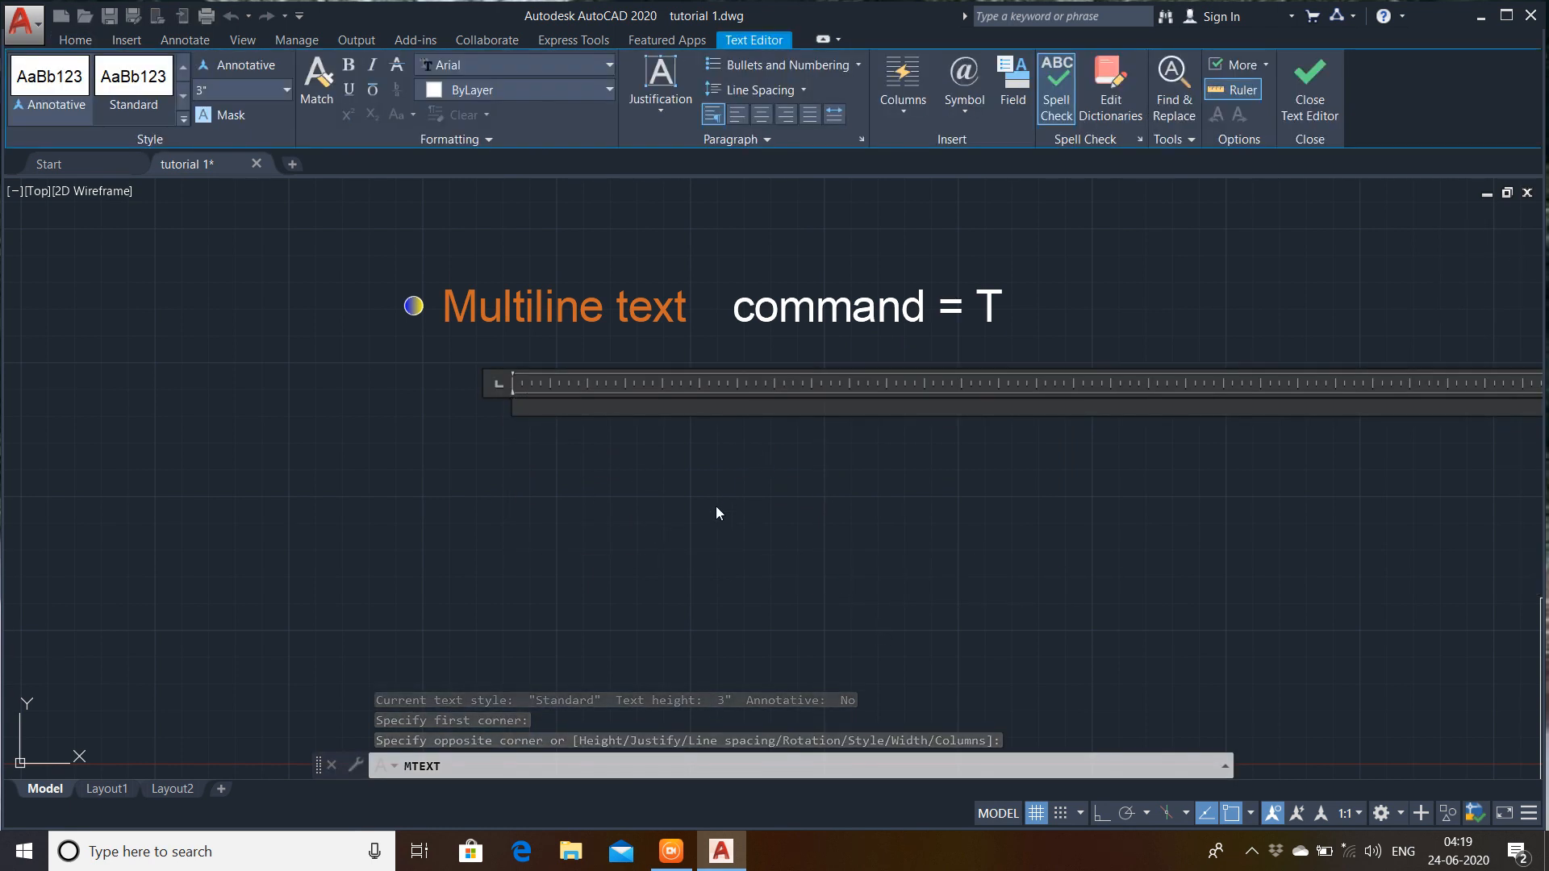
pyautogui.write('my')
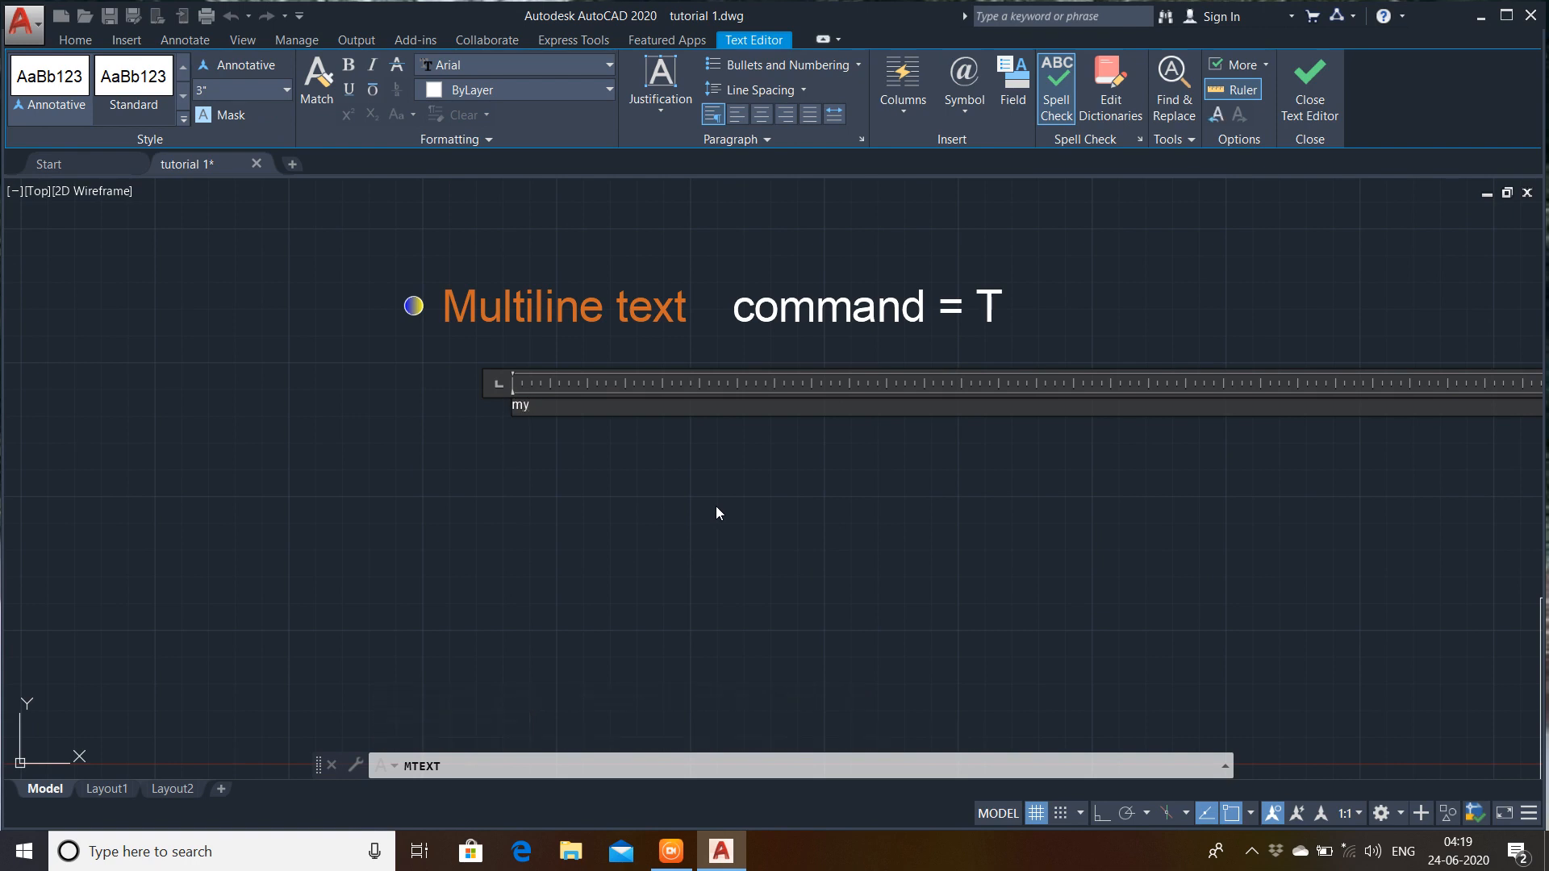
pyautogui.write(' name is abhi')
pyautogui.click(1334, 95)
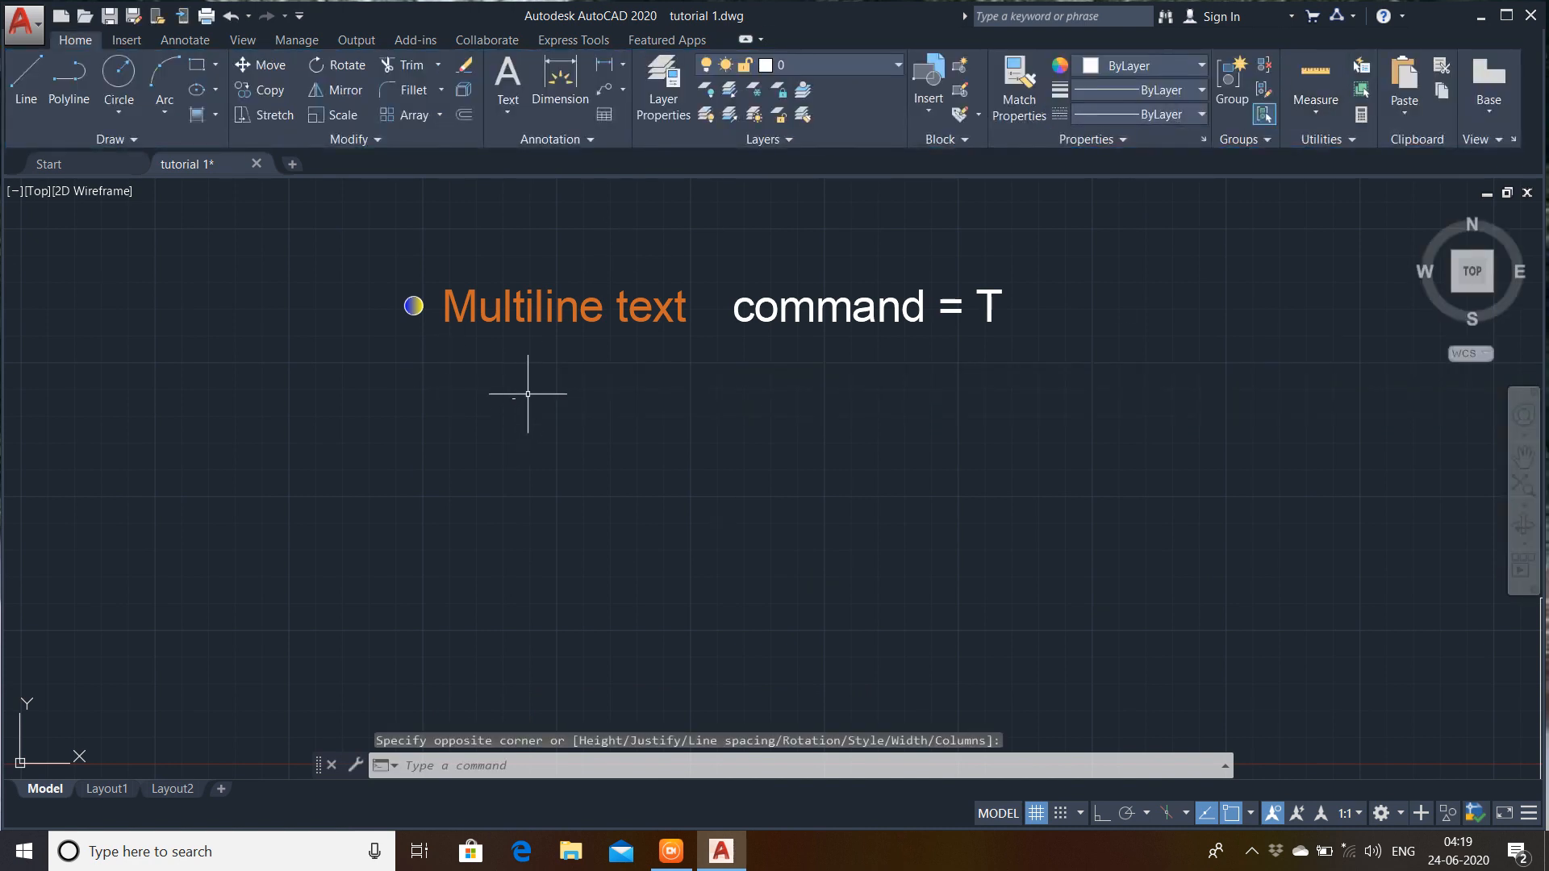
pyautogui.scroll(6, 532, 428)
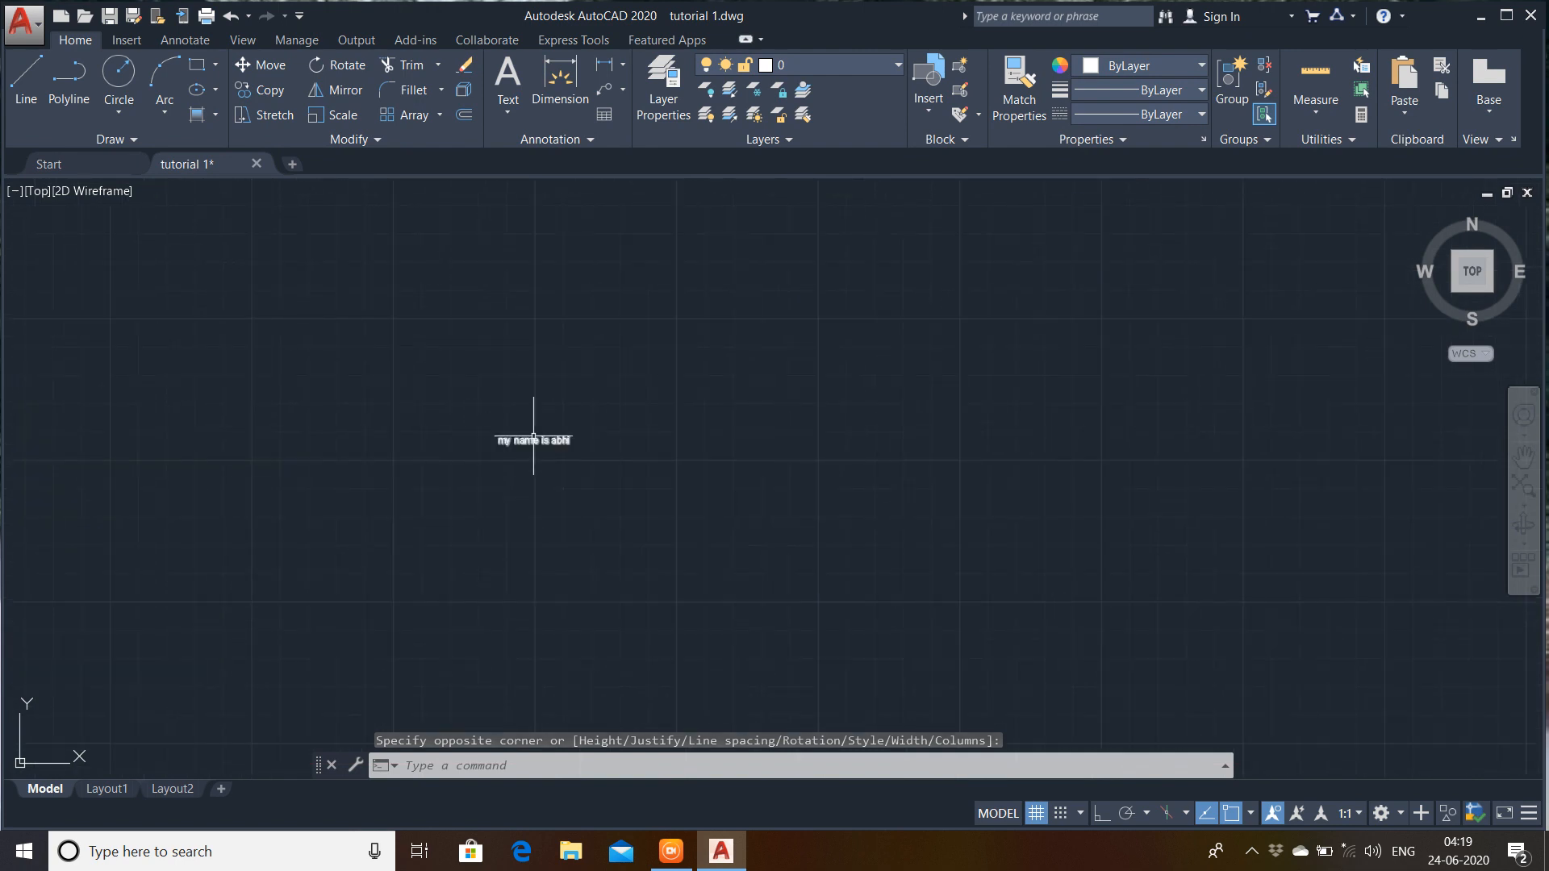
# - Enlarge the "my name is" text below the Multiline text heading with Scale, using a base point within the text and a freehand factor
pyautogui.moveTo(543, 430); pyautogui.dragTo(583, 332, button='middle')
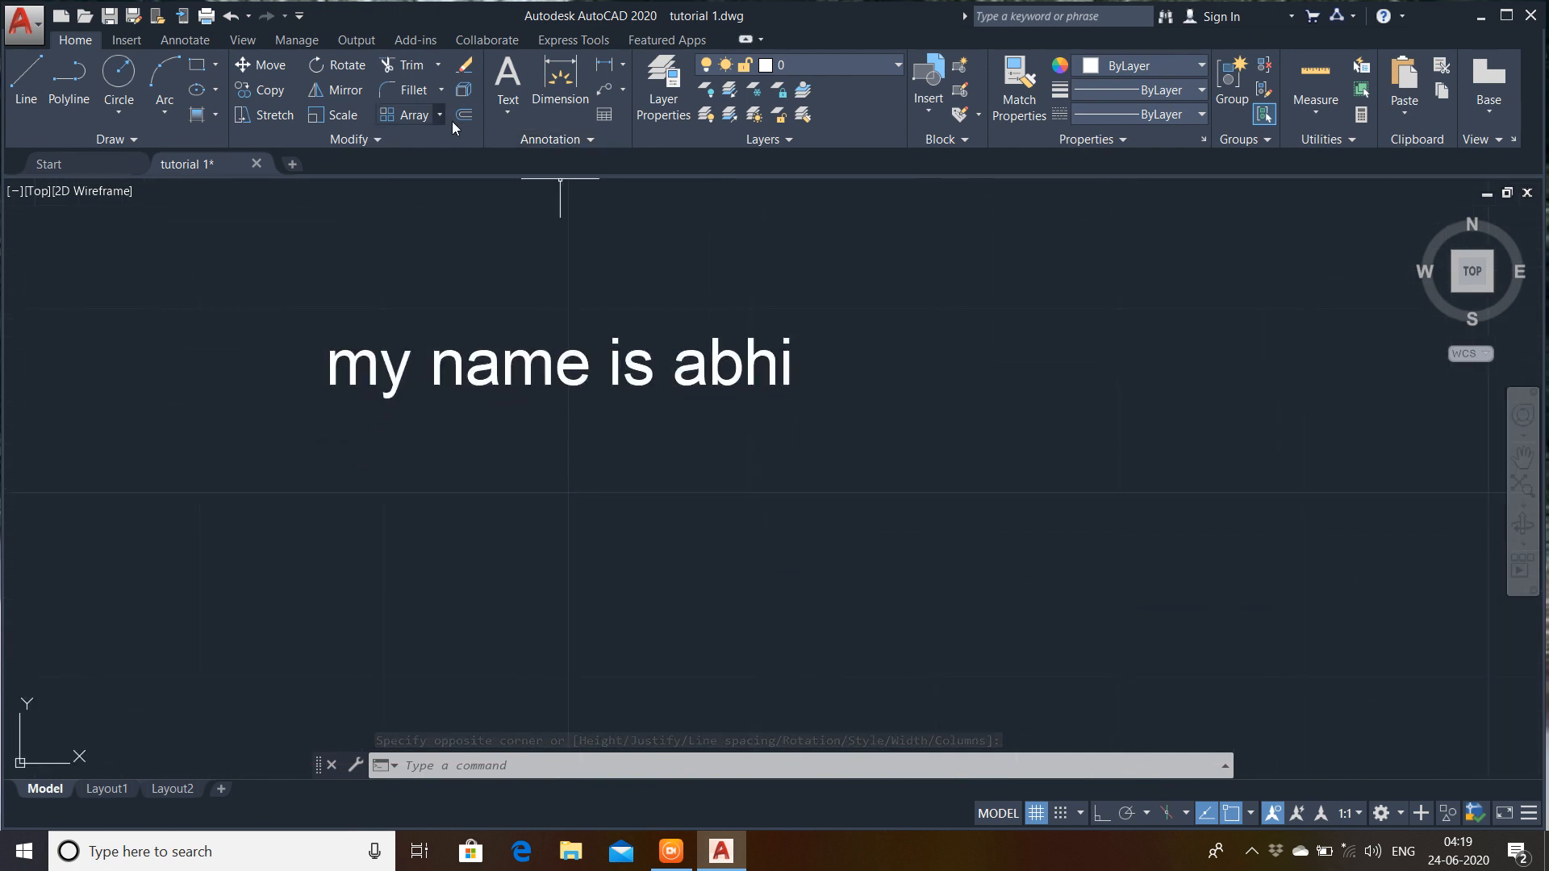
pyautogui.click(337, 114)
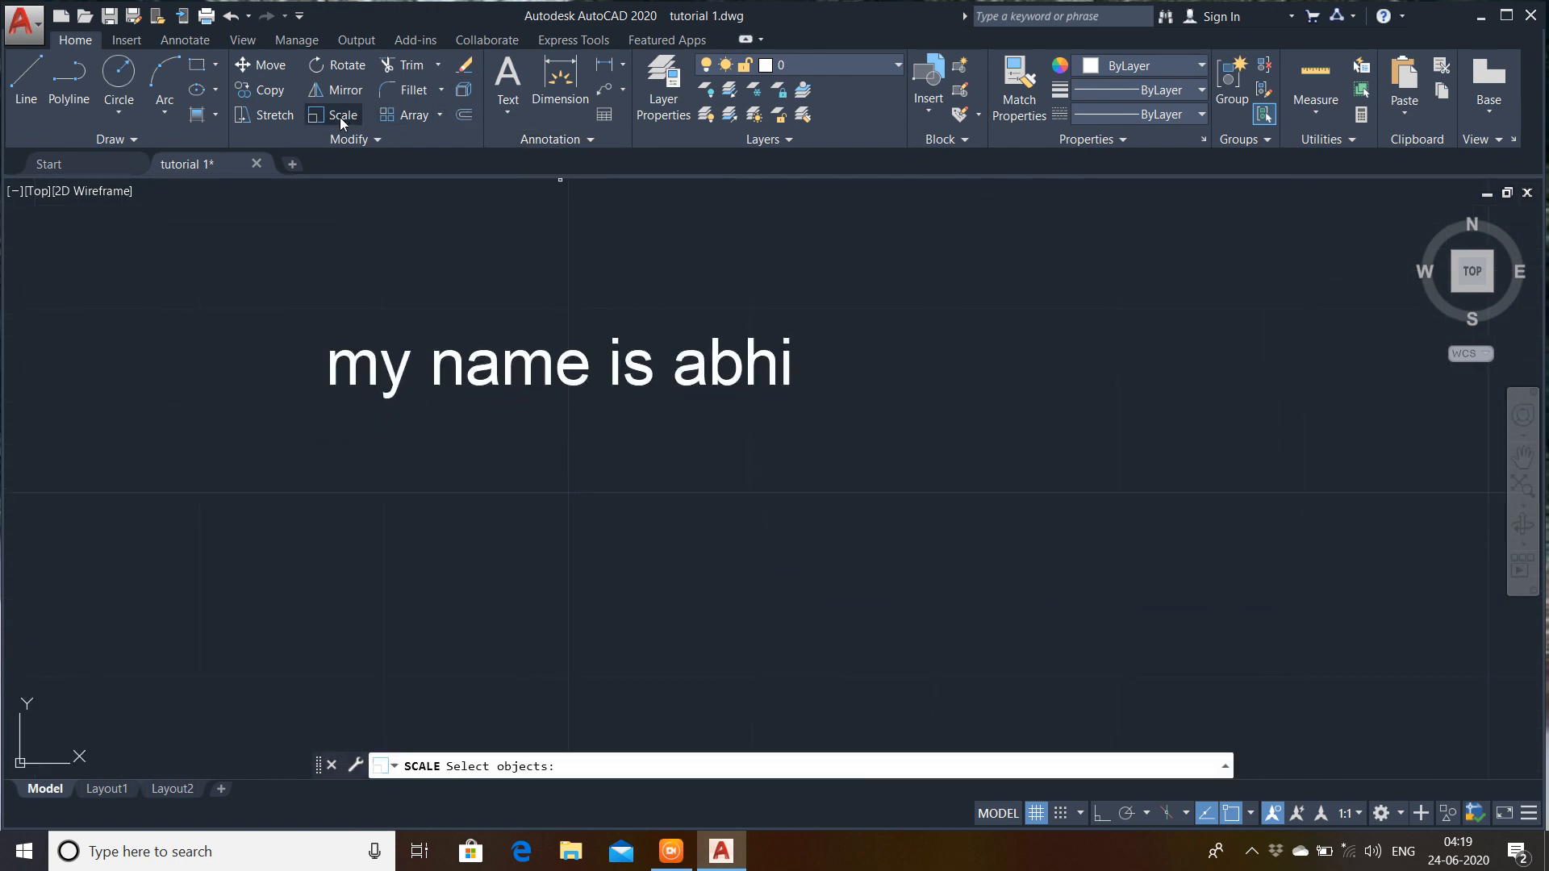
pyautogui.click(807, 267)
pyautogui.click(312, 498)
pyautogui.press('Return')
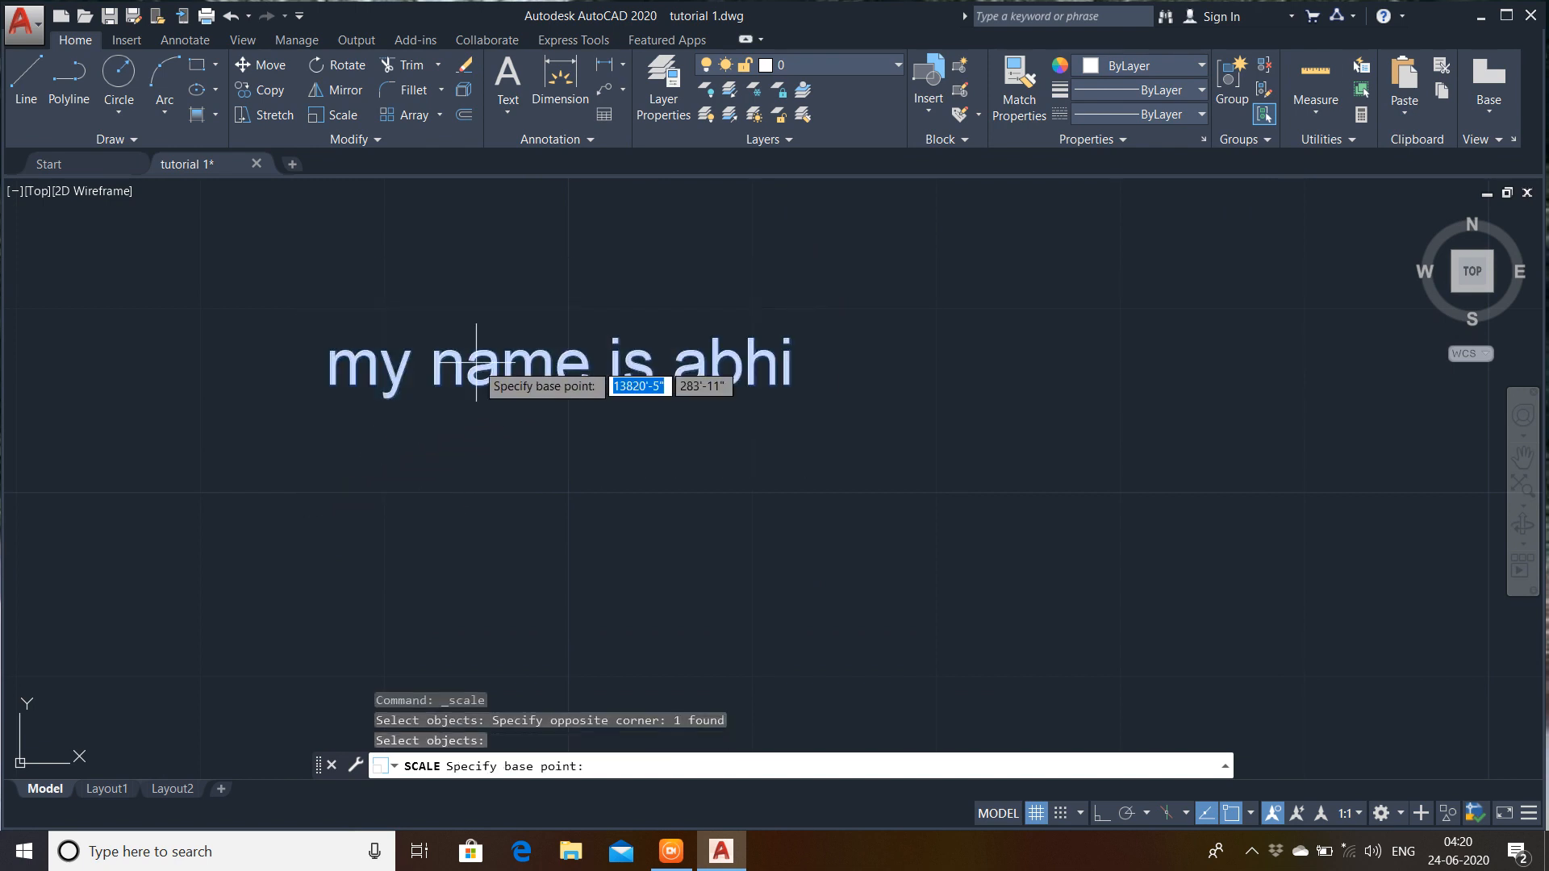
pyautogui.click(623, 365)
pyautogui.scroll(-8, 746, 505)
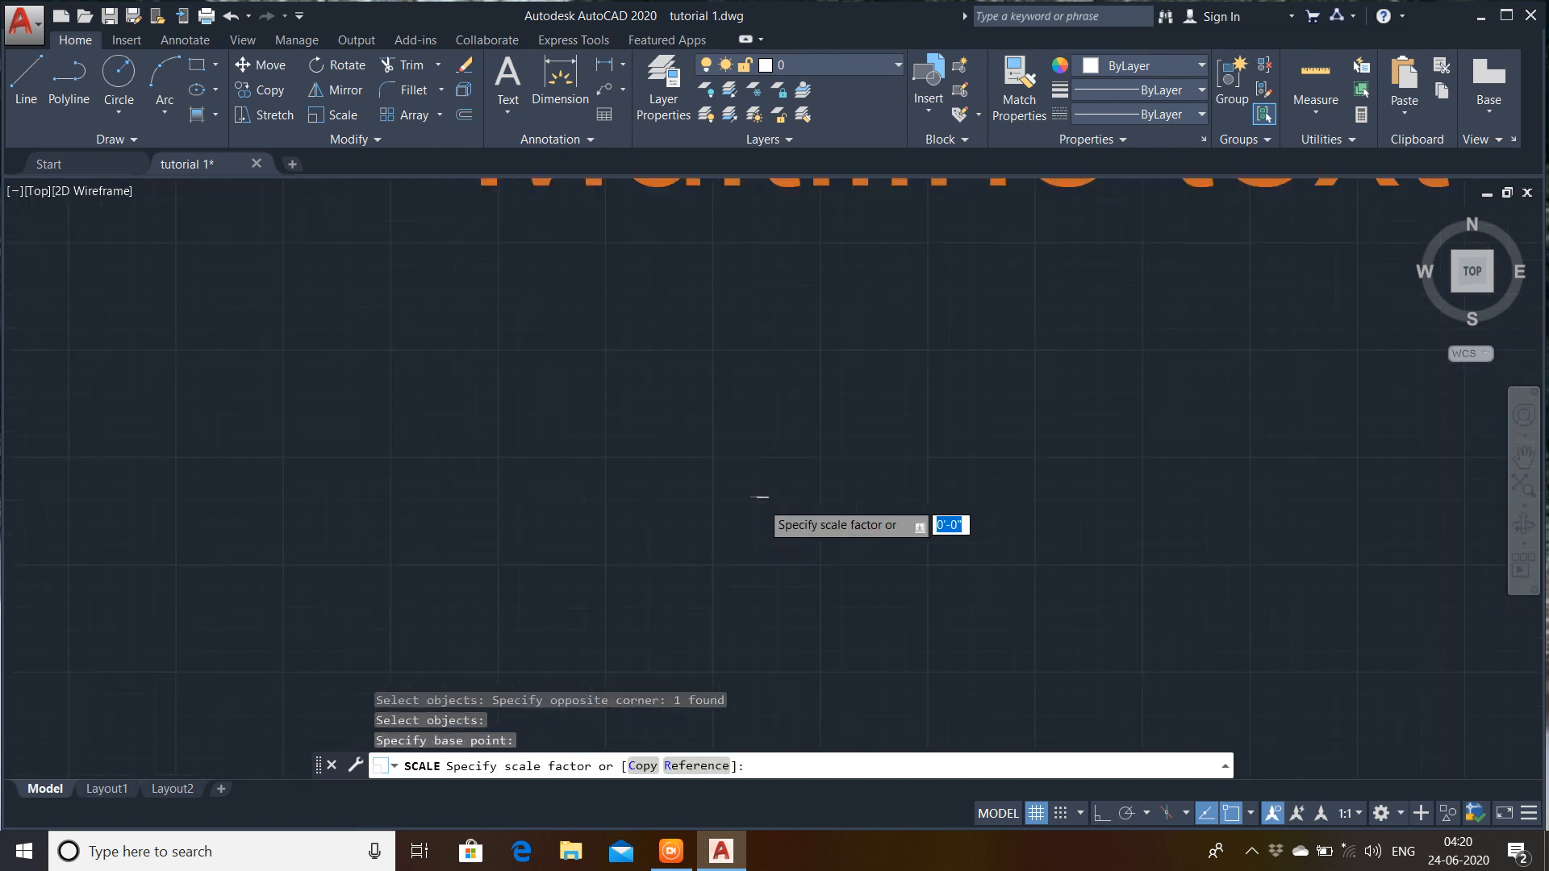
pyautogui.moveTo(760, 494); pyautogui.dragTo(501, 324, button='middle')
pyautogui.scroll(-1, 501, 324)
pyautogui.scroll(-5, 501, 324)
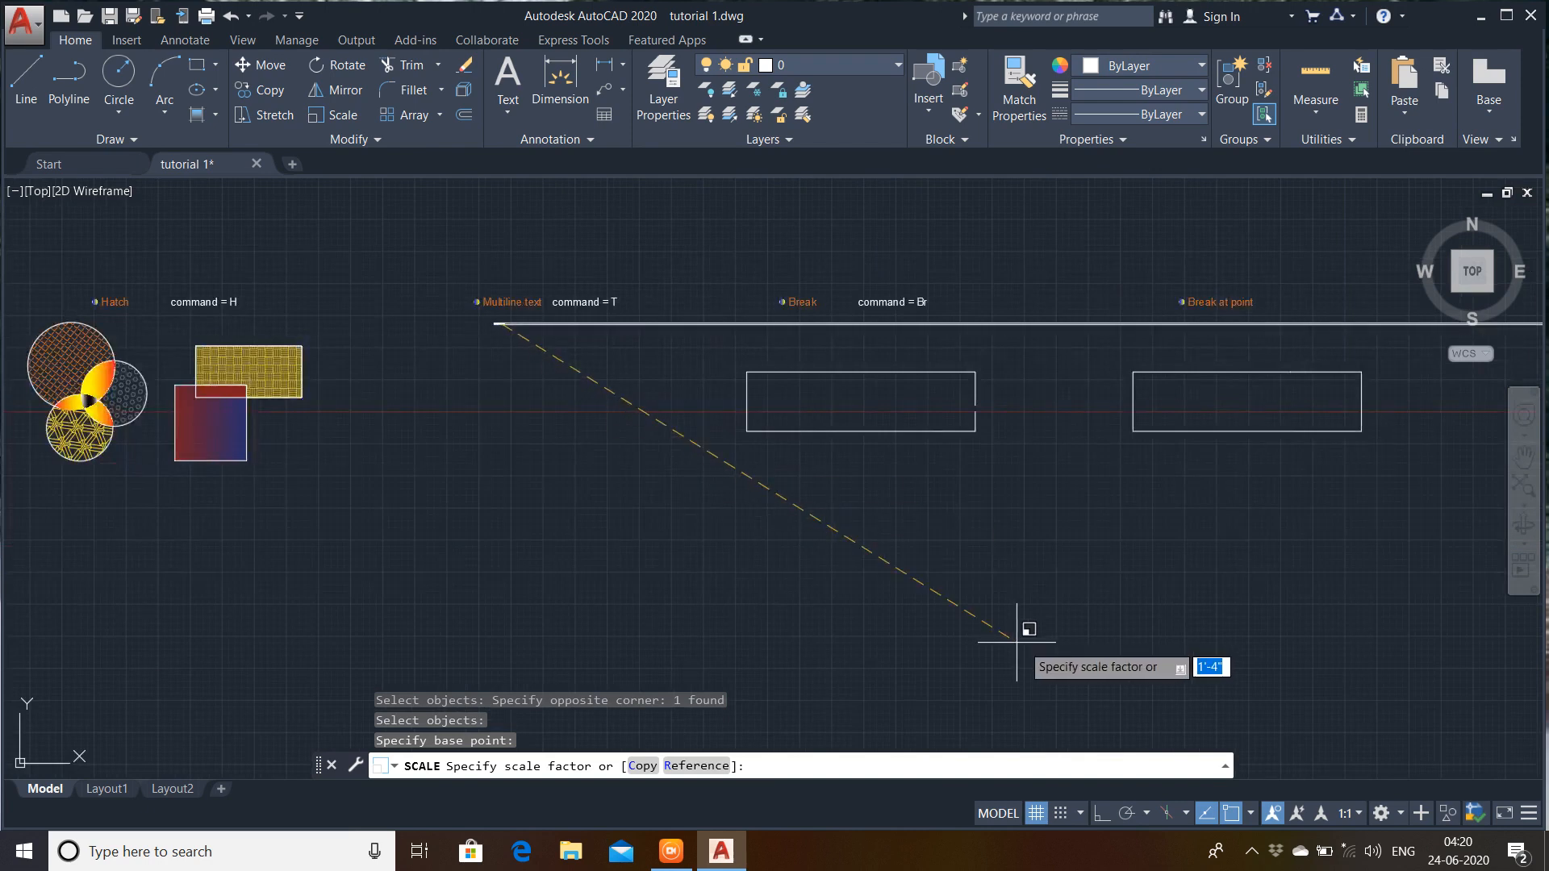
pyautogui.click(1482, 726)
pyautogui.scroll(5, 487, 331)
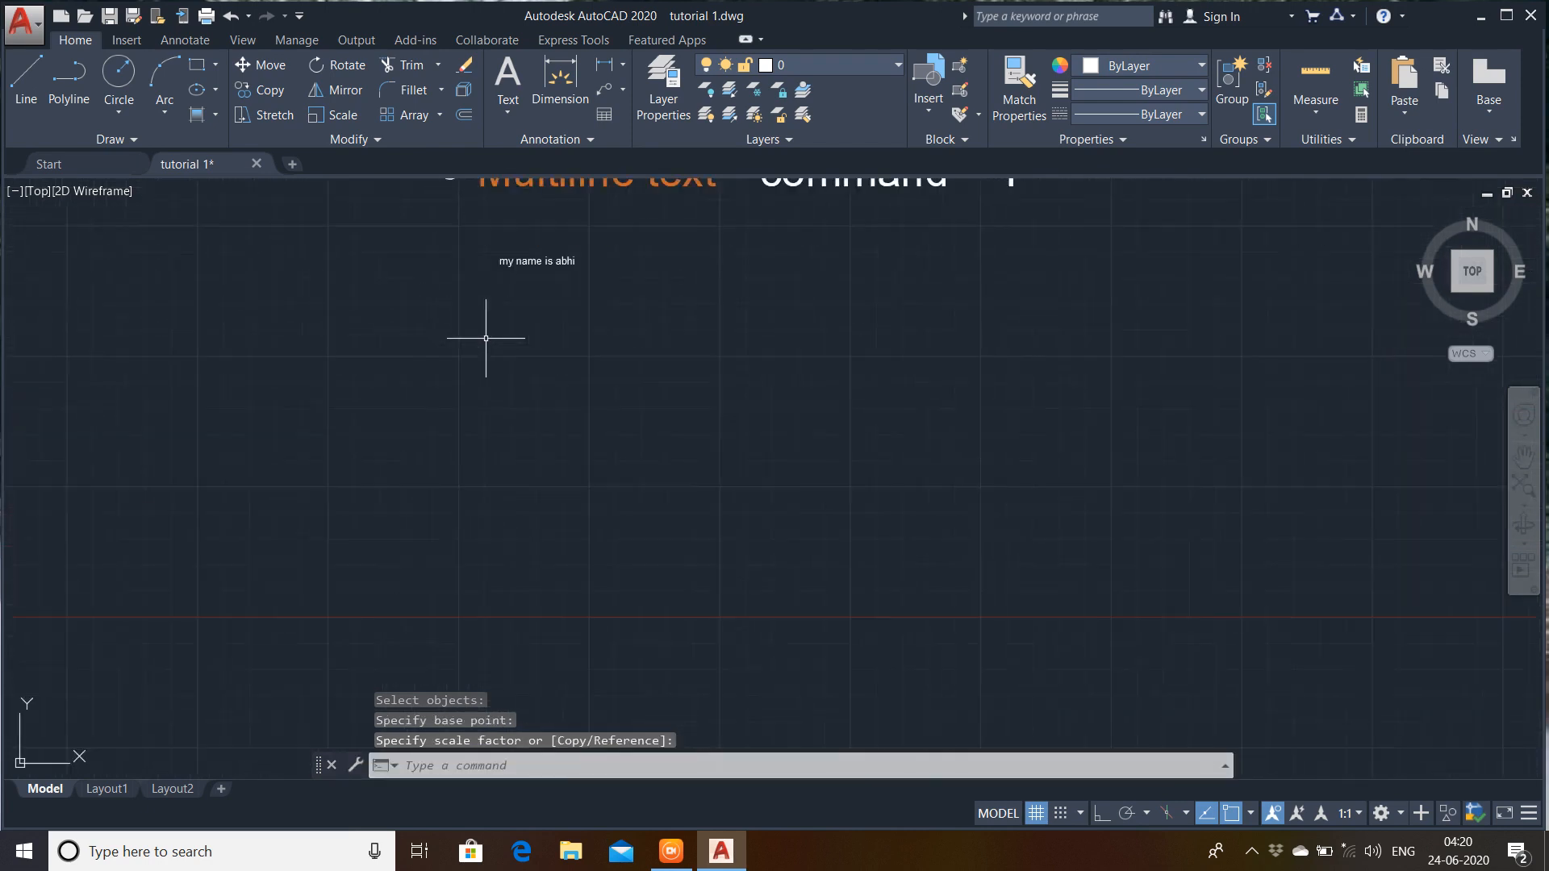
pyautogui.scroll(4, 534, 526)
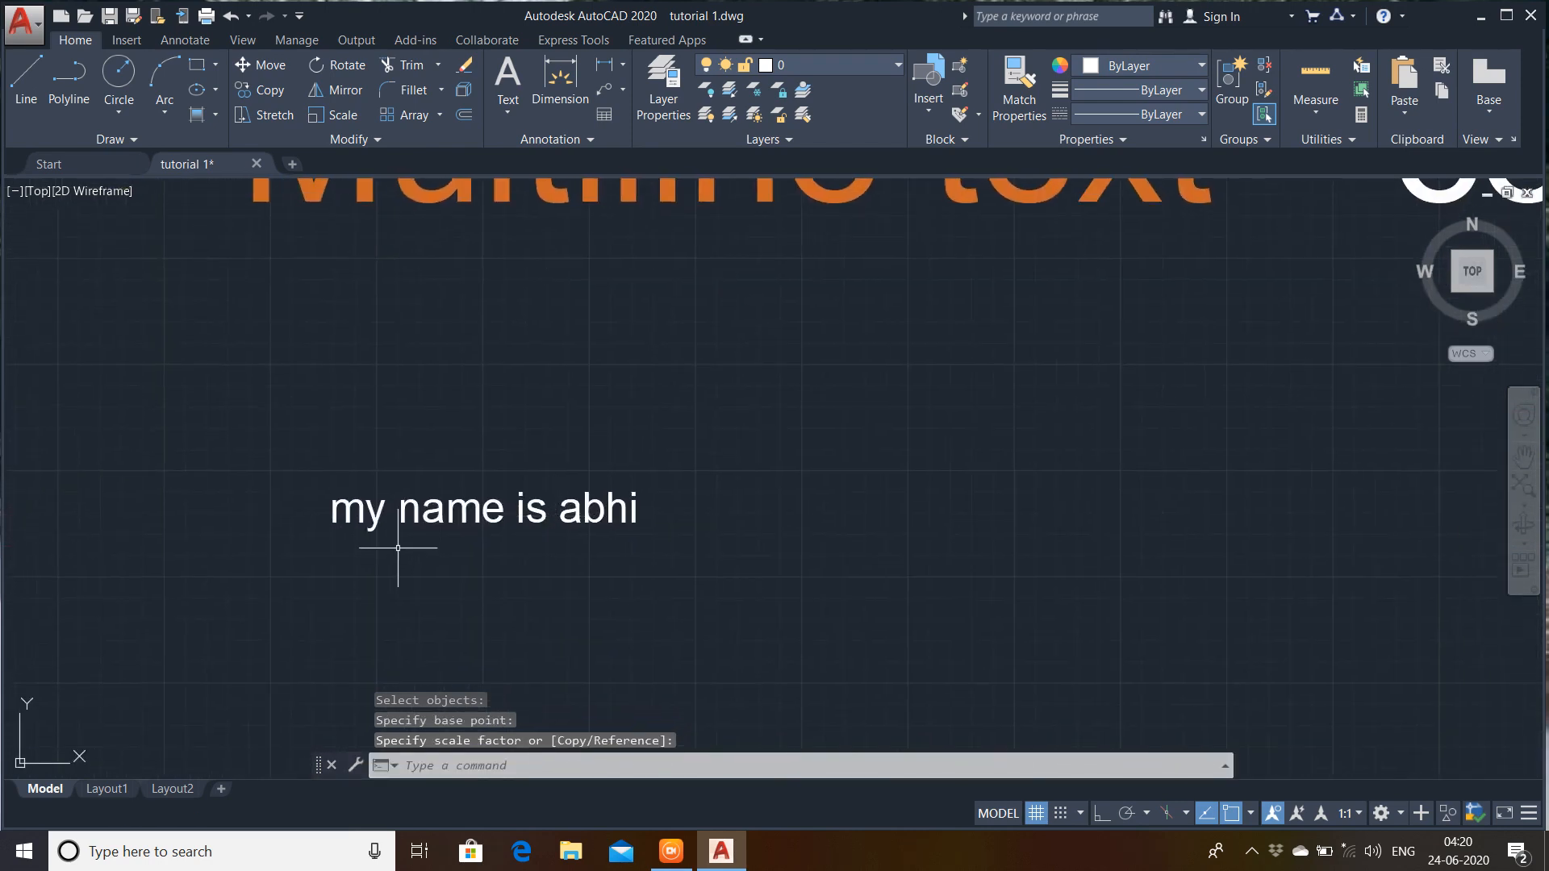
pyautogui.scroll(-2, 656, 491)
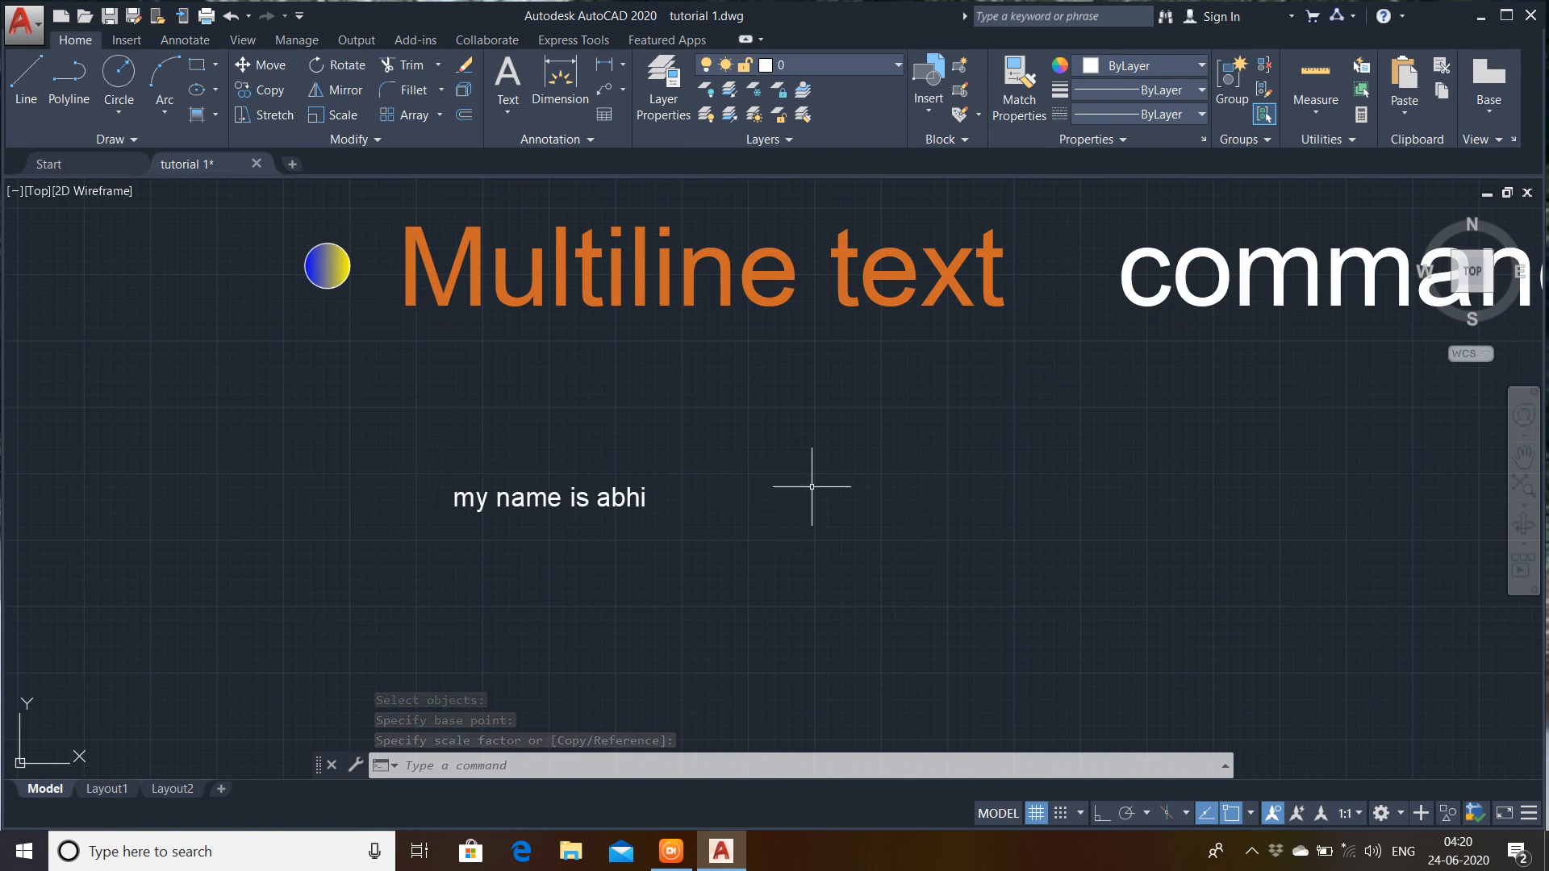
# - Break a 10' gap in the upper edge of the rectangle below the Break heading, with Endpoint snap turned off
pyautogui.scroll(-2, 812, 487)
pyautogui.scroll(-2, 696, 497)
pyautogui.moveTo(944, 535); pyautogui.dragTo(390, 446, button='middle')
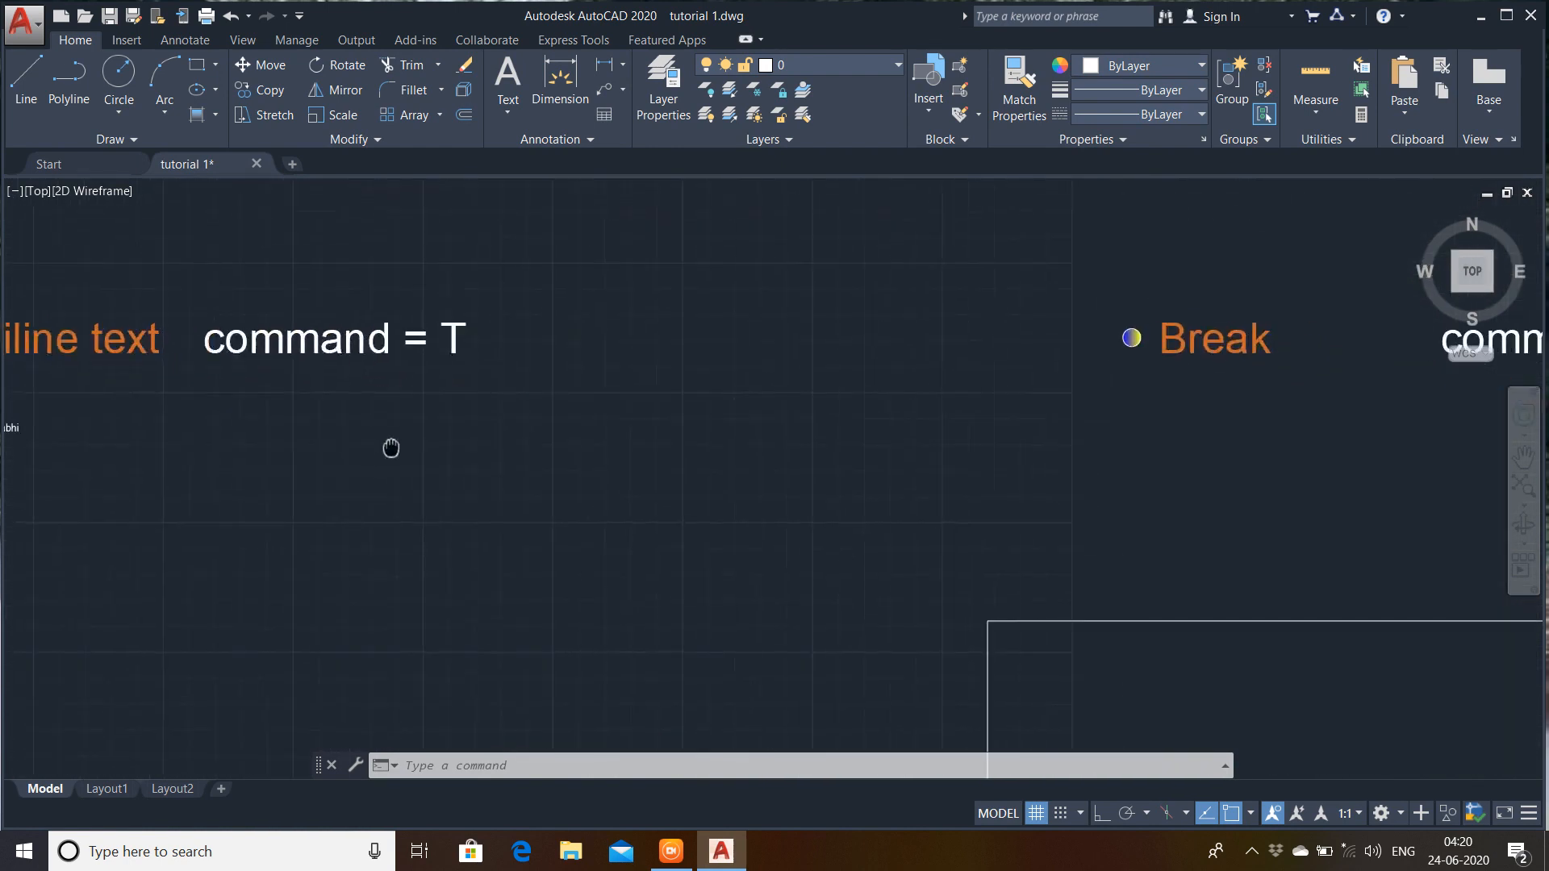
pyautogui.scroll(3, 883, 427)
pyautogui.moveTo(1045, 557); pyautogui.dragTo(639, 335, button='middle')
pyautogui.scroll(-2, 645, 339)
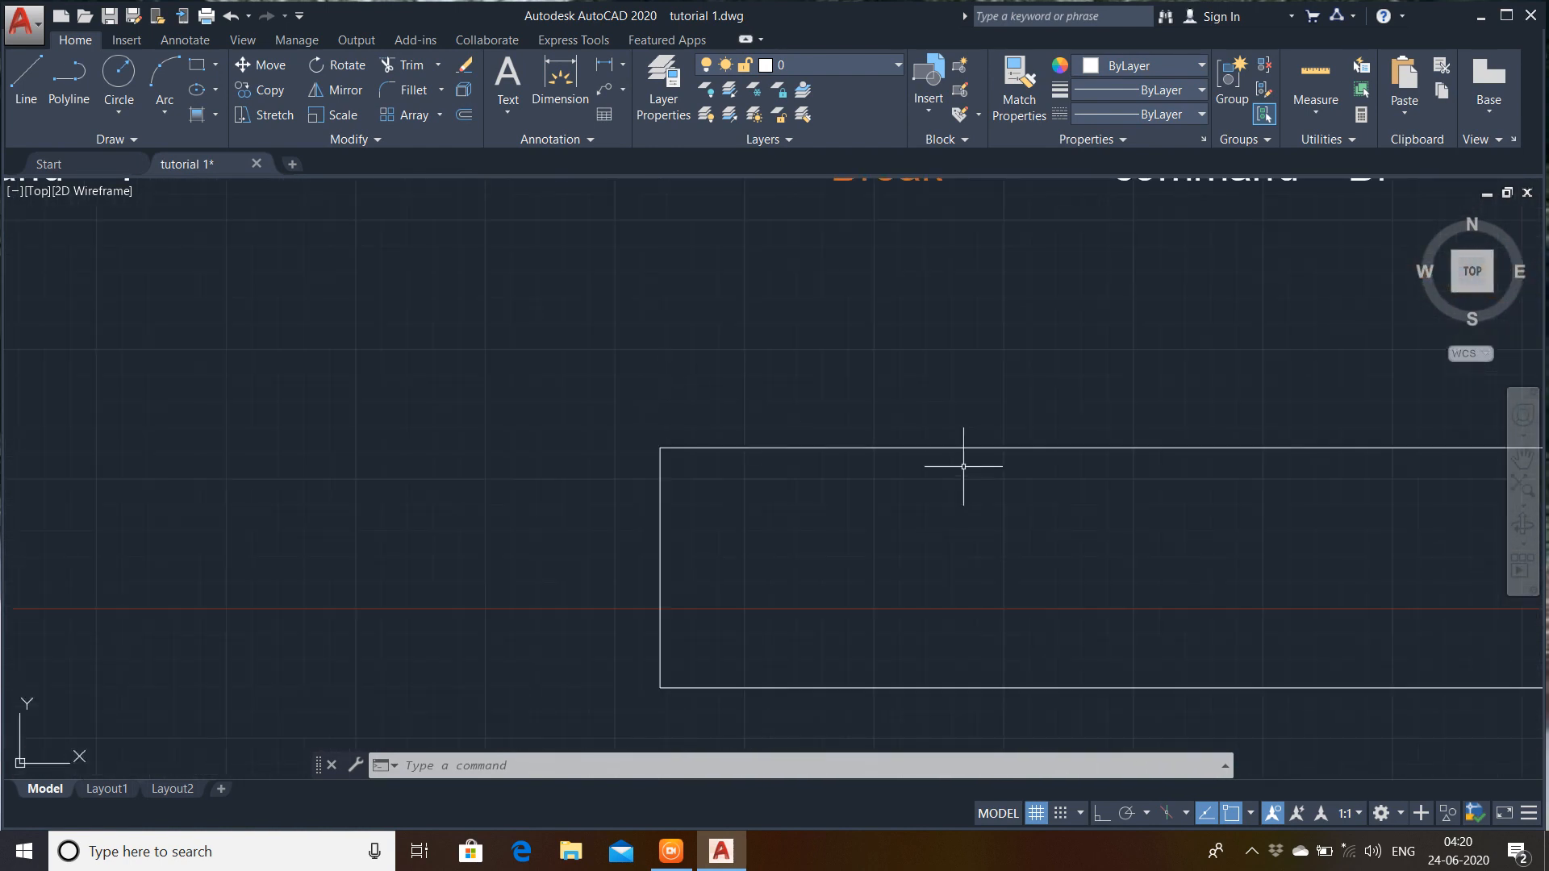
pyautogui.scroll(-3, 887, 476)
pyautogui.moveTo(985, 370); pyautogui.dragTo(758, 378, button='middle')
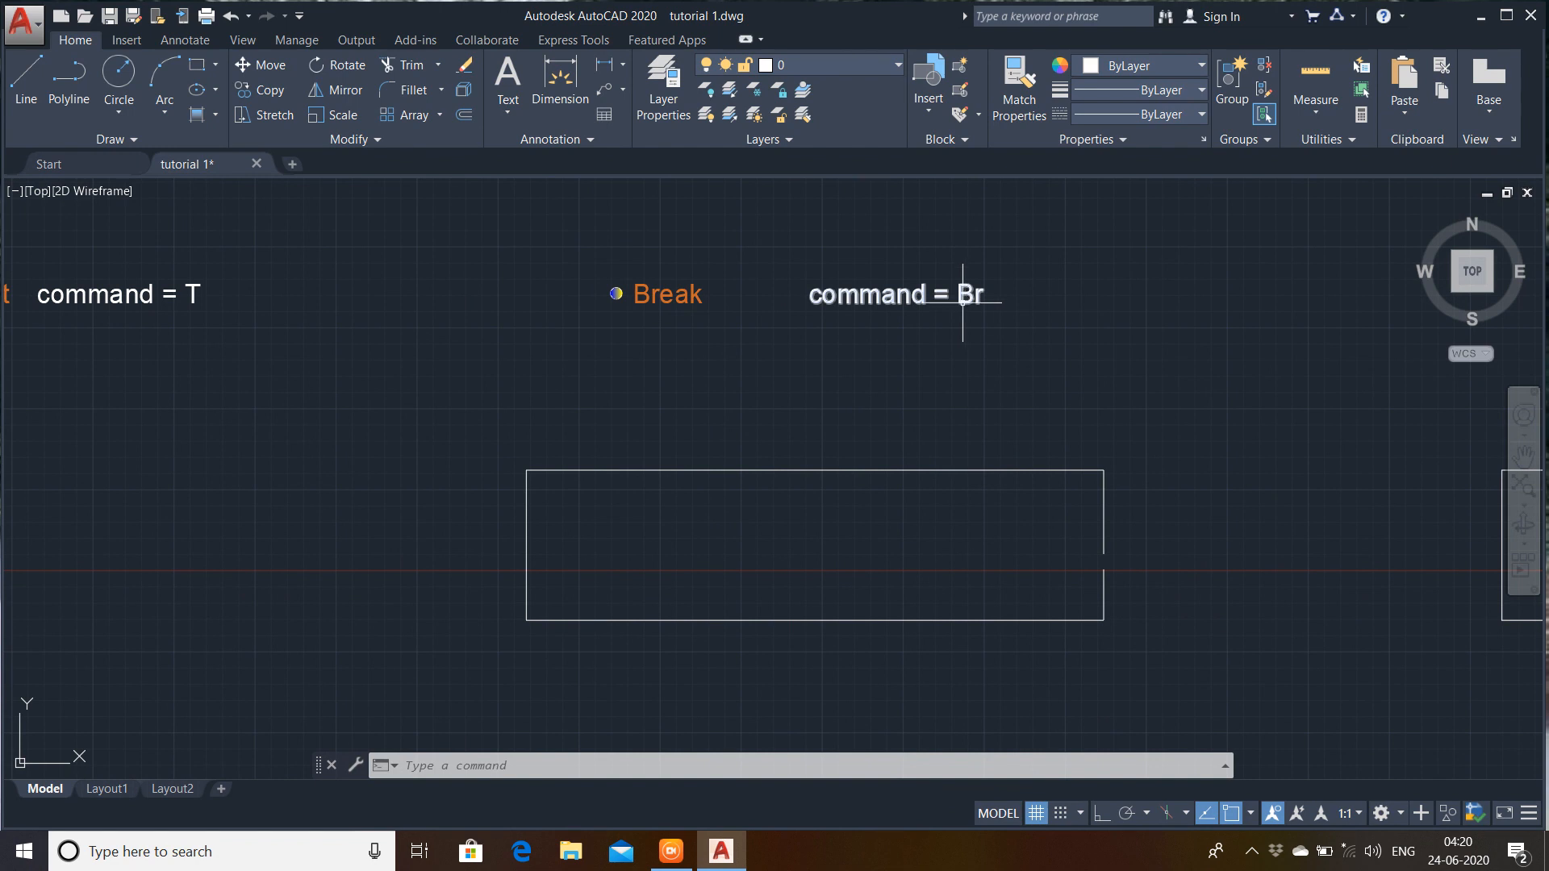
pyautogui.write('BR')
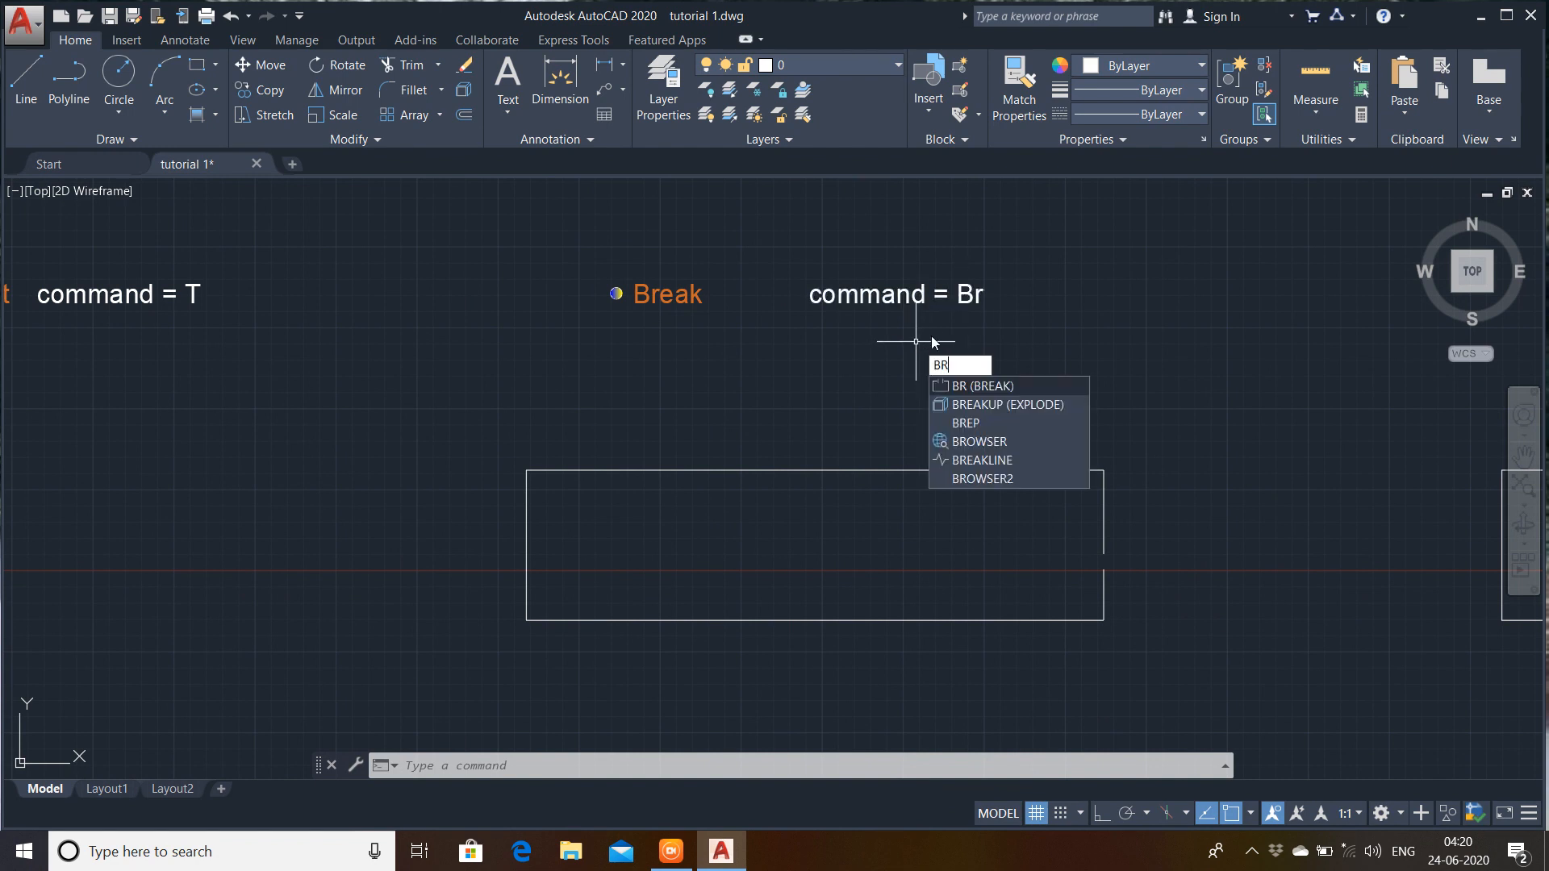
pyautogui.click(971, 387)
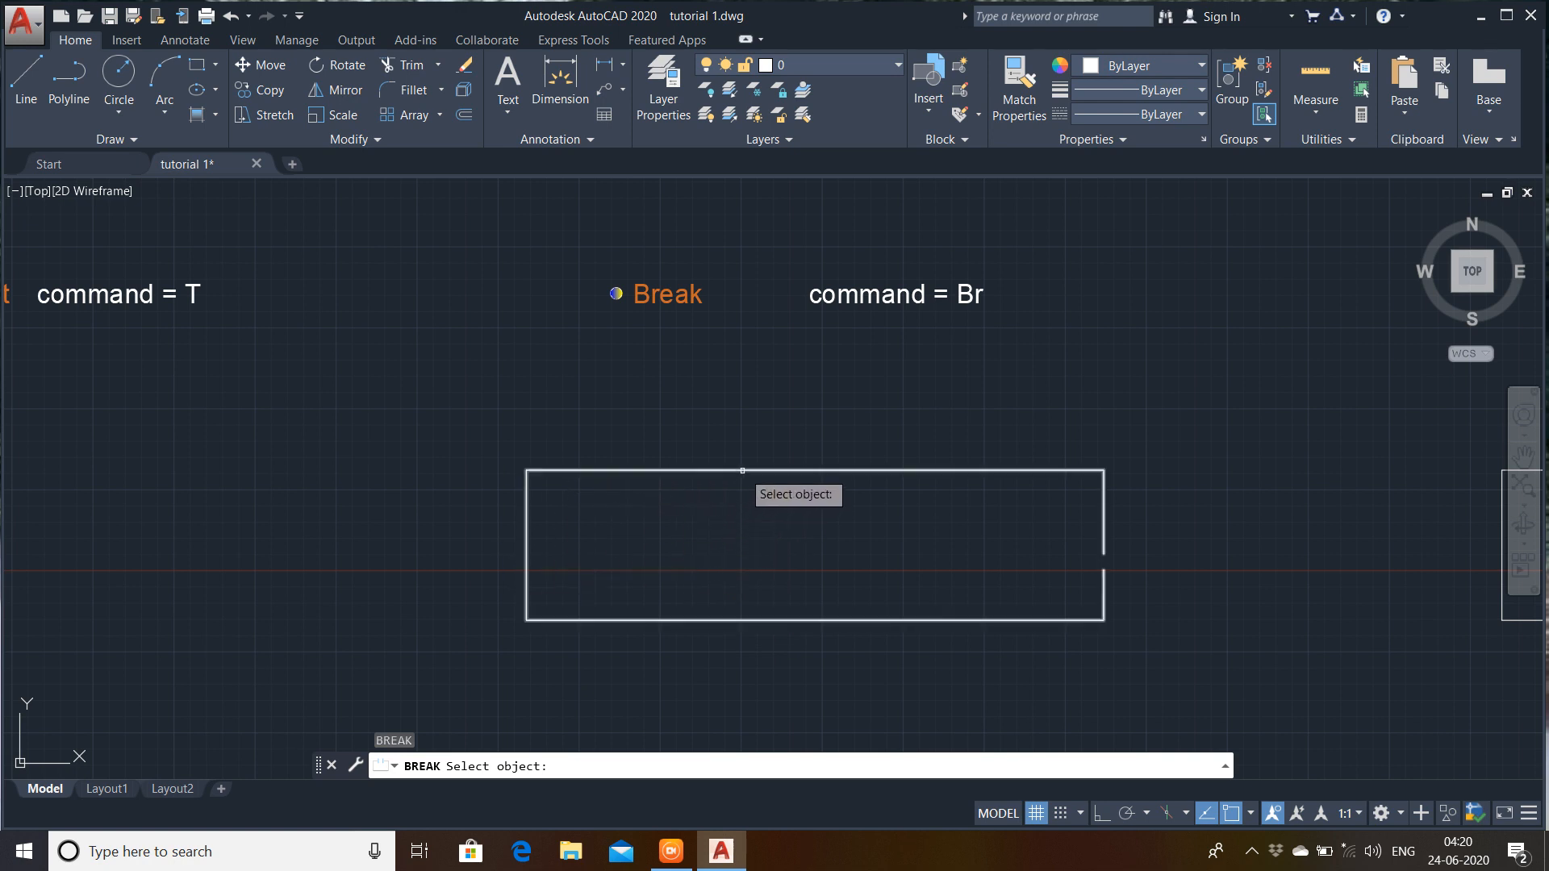
pyautogui.click(708, 468)
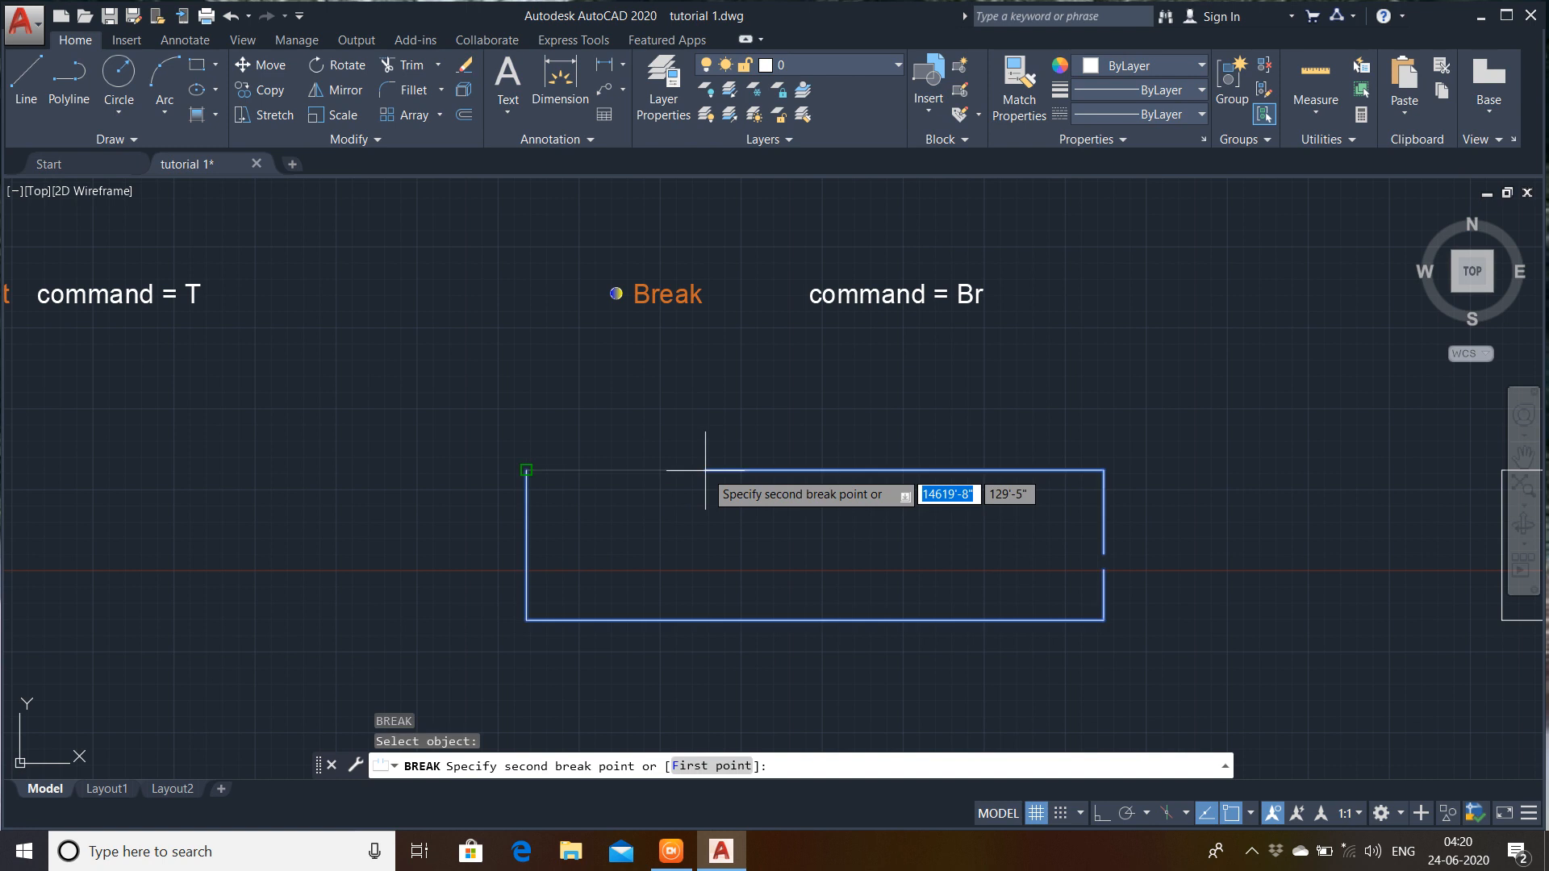
pyautogui.click(1251, 813)
pyautogui.click(1260, 447)
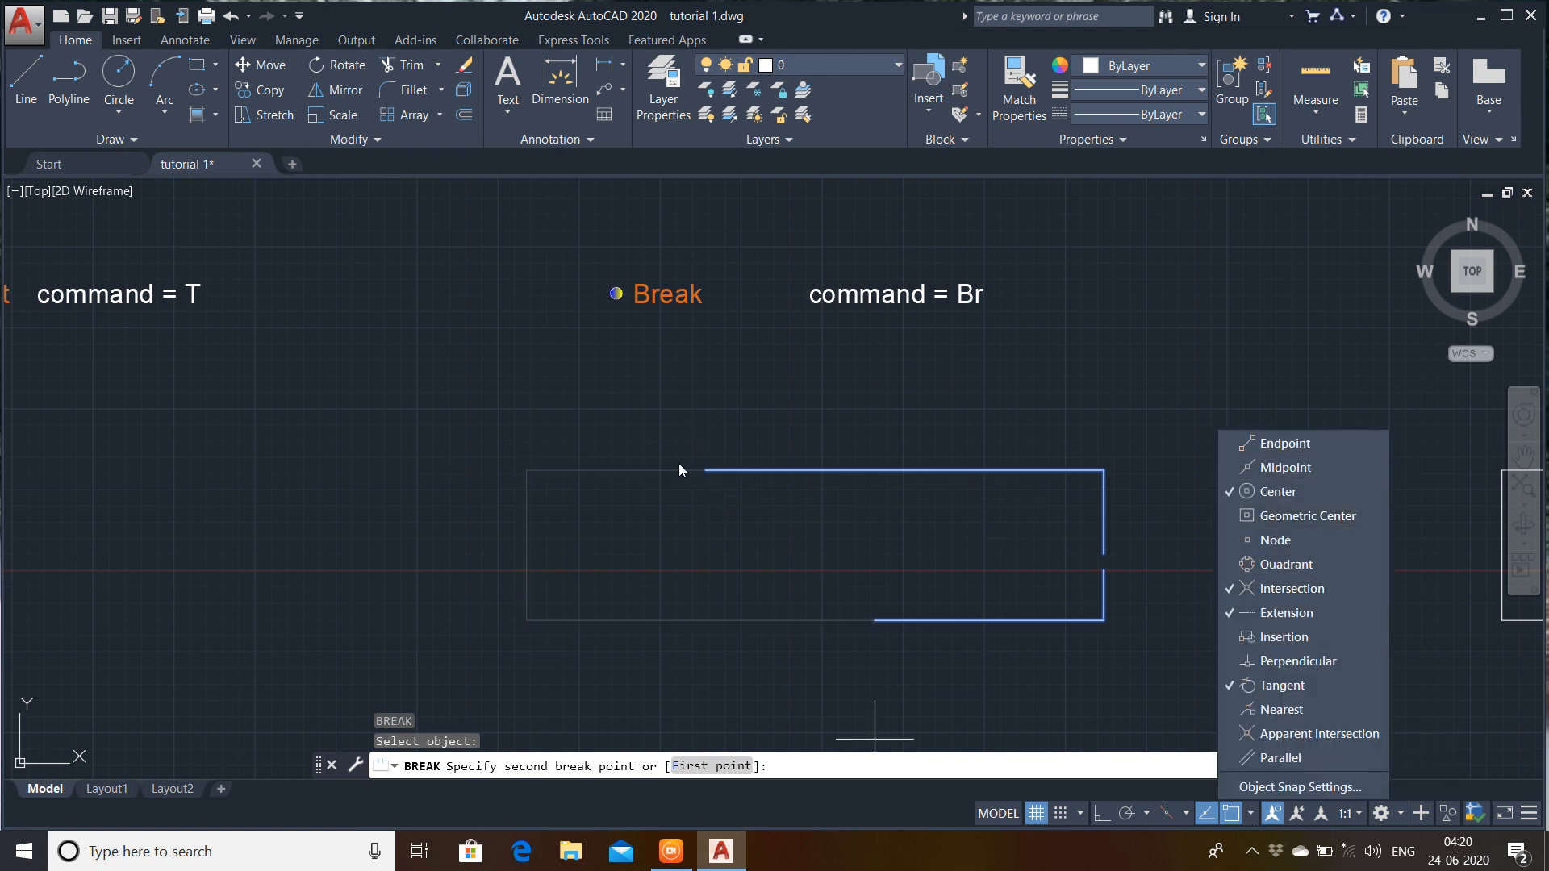
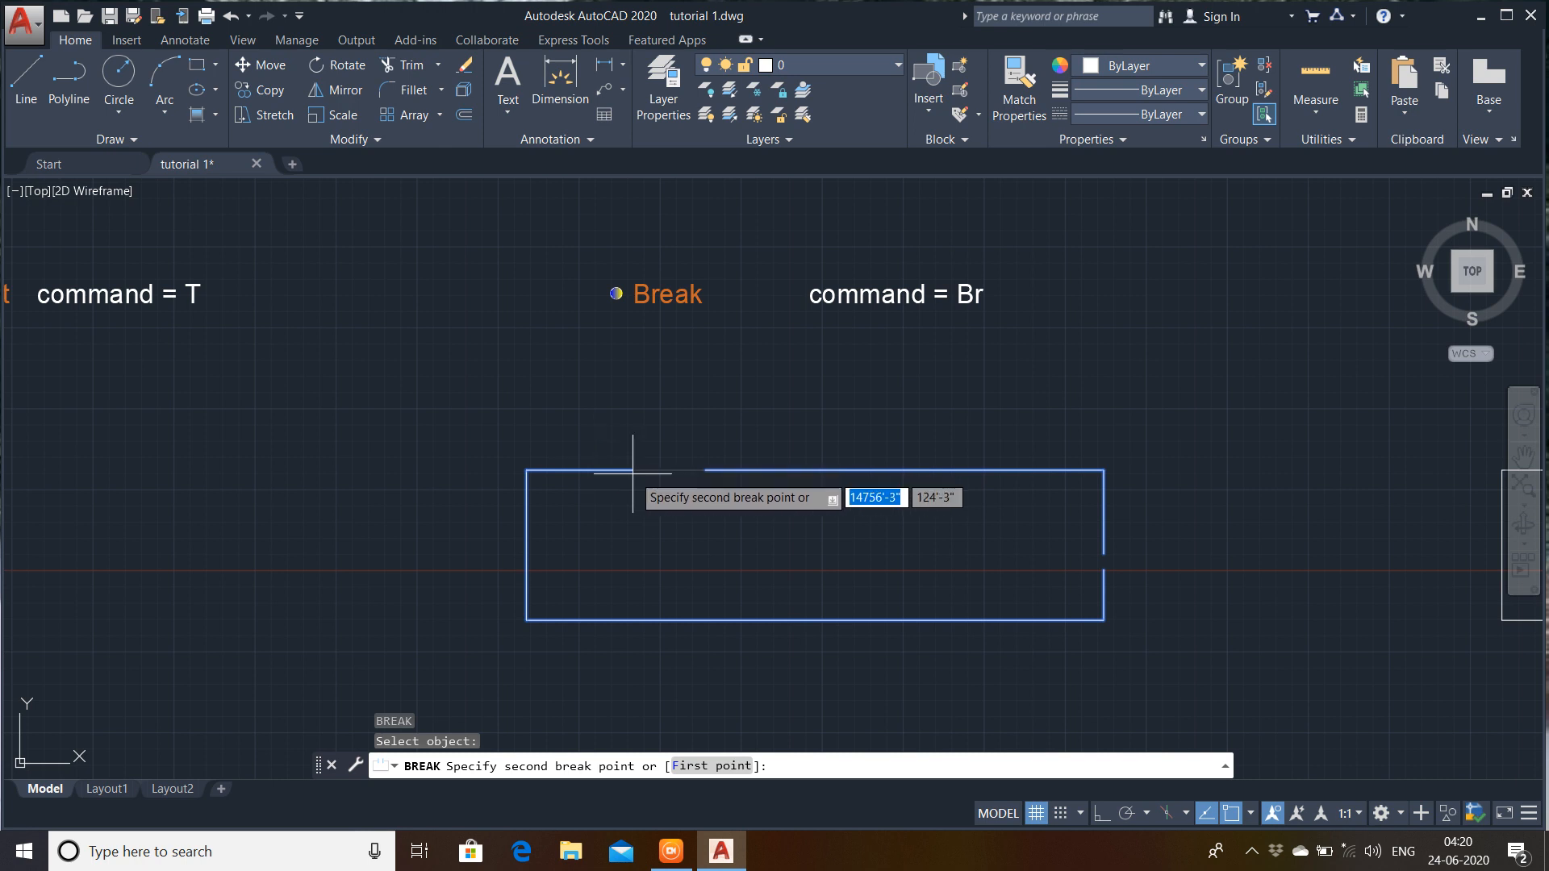
pyautogui.write('10')
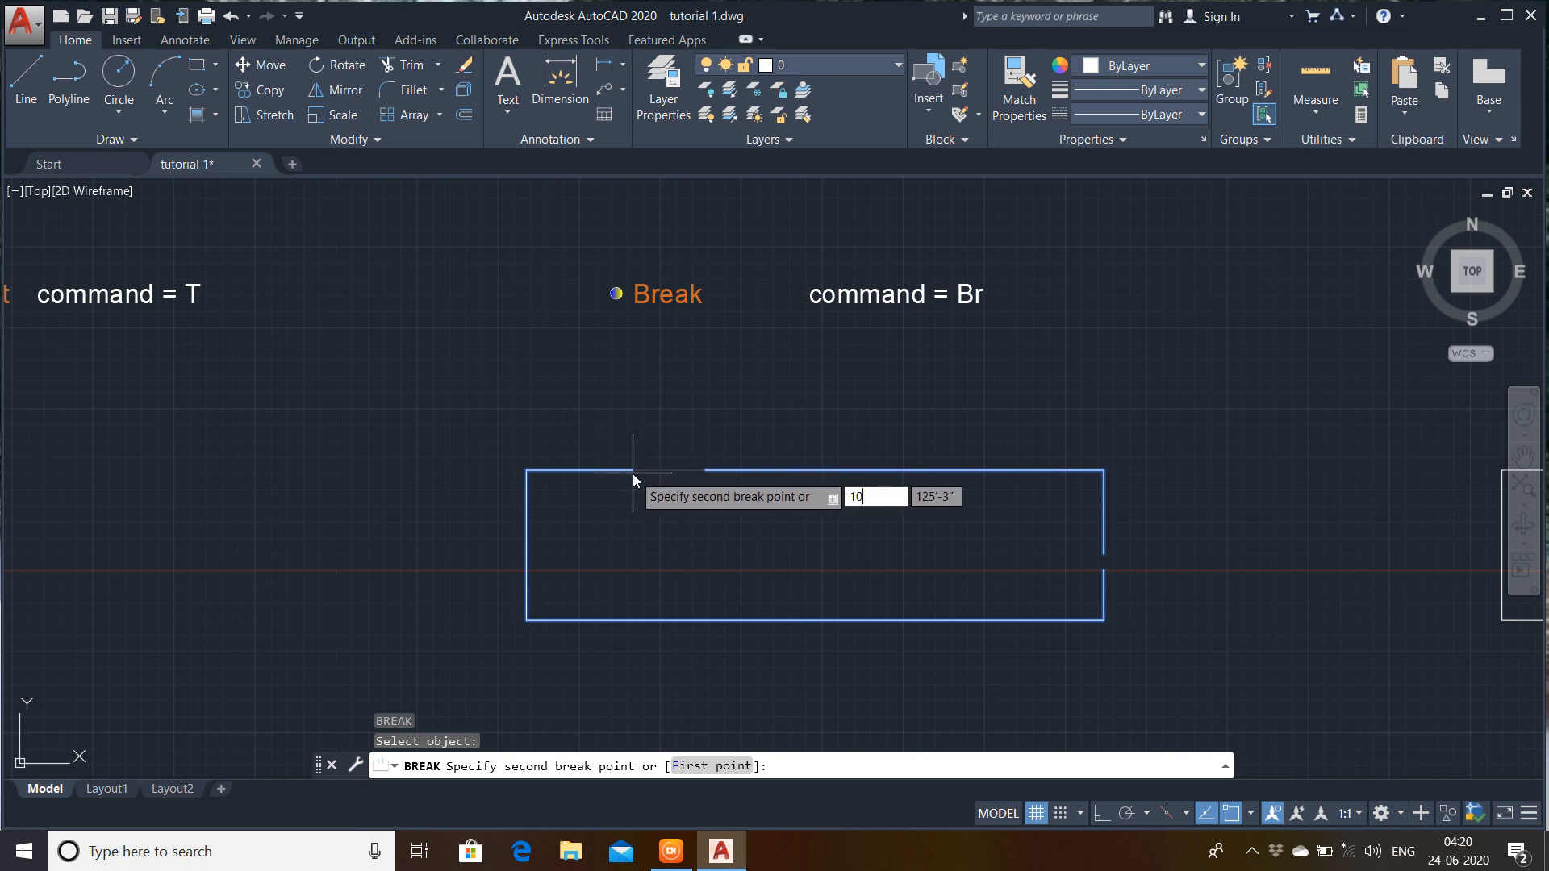
pyautogui.press('Return')
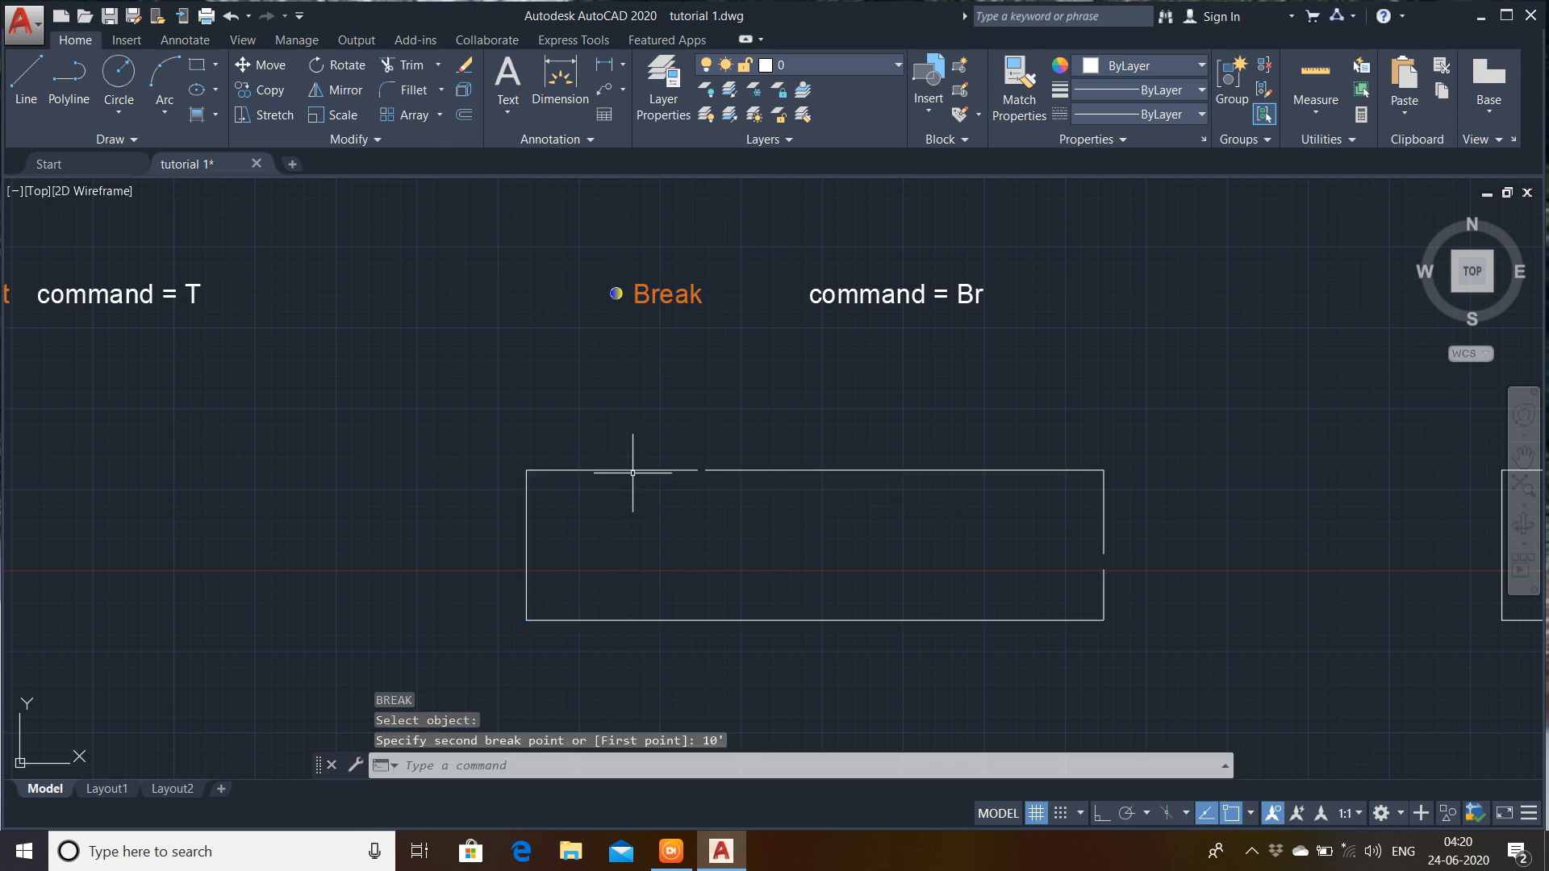
# - Examine the gaps in the upper and right edges of the rectangle below the Break heading
pyautogui.scroll(5, 696, 466)
pyautogui.scroll(5, 726, 529)
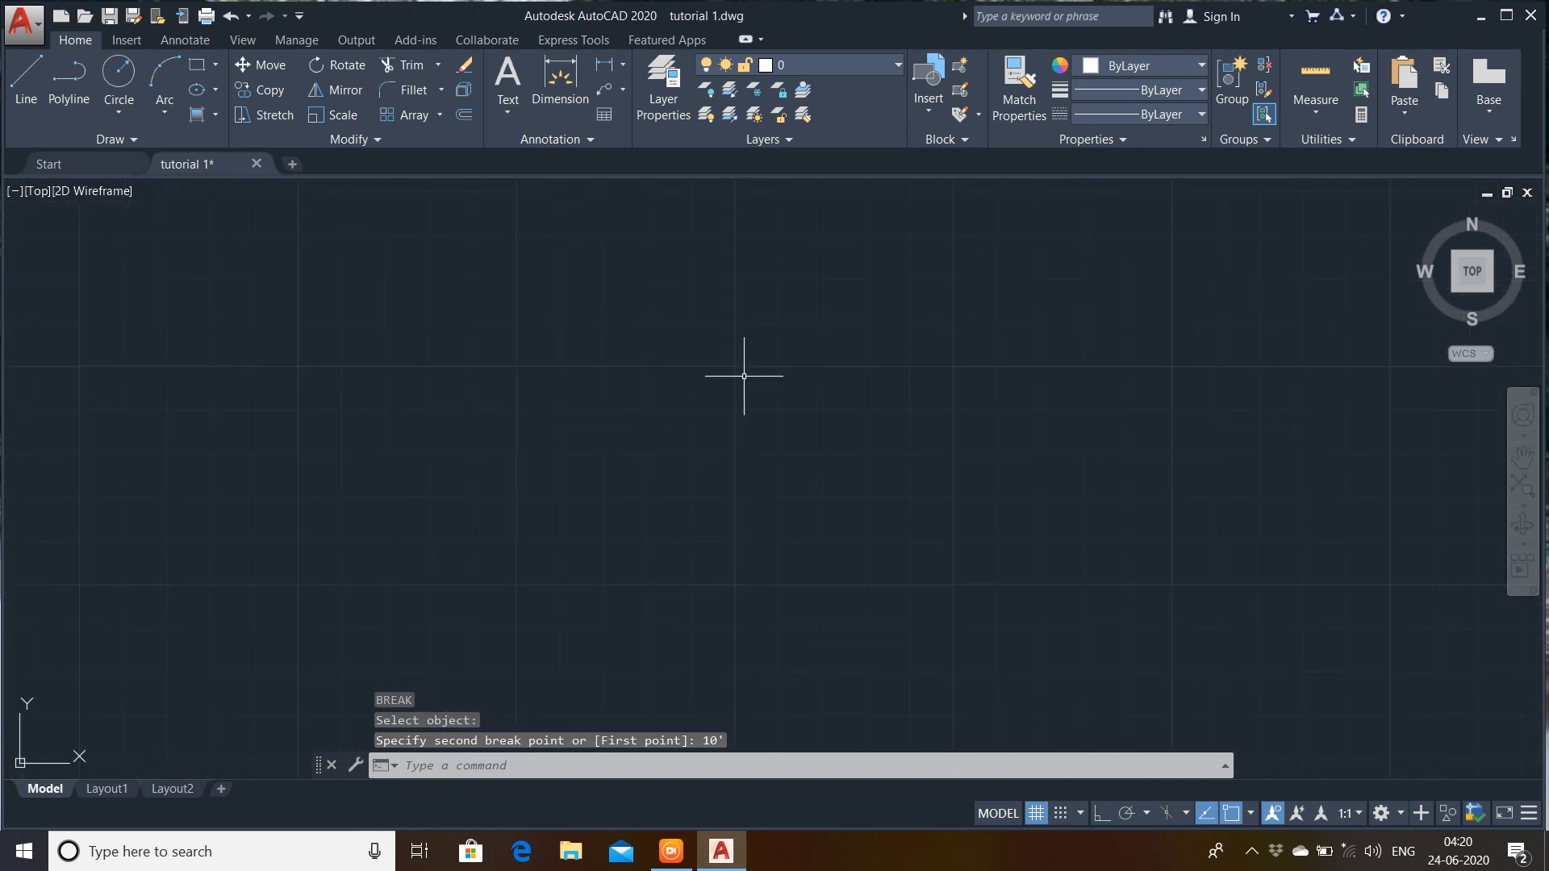
pyautogui.moveTo(744, 379); pyautogui.dragTo(715, 586, button='middle')
pyautogui.scroll(-5, 707, 356)
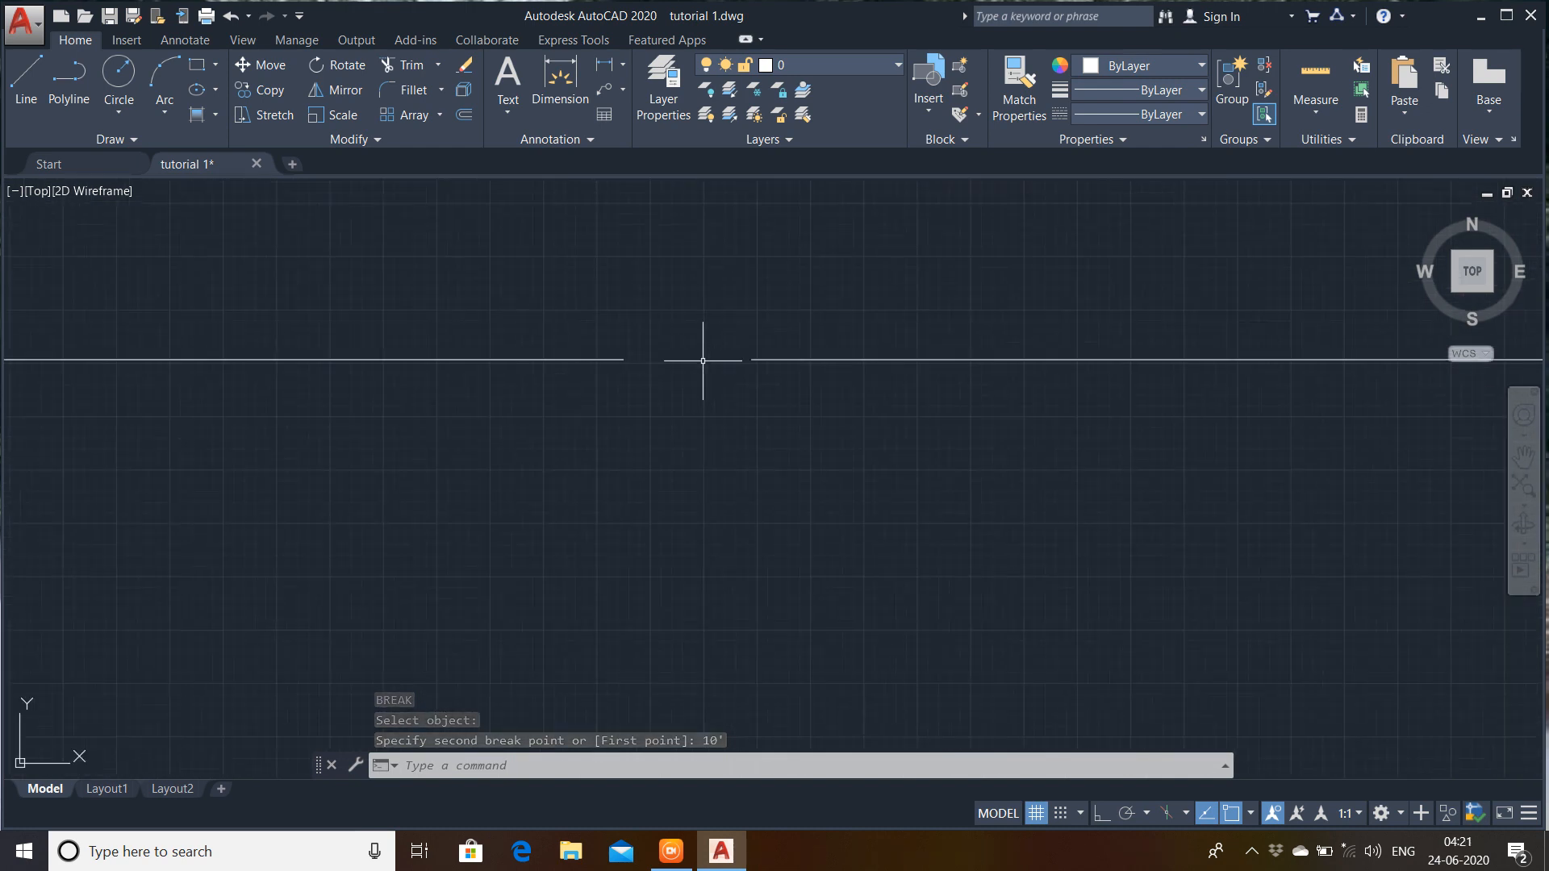
pyautogui.scroll(-2, 373, 373)
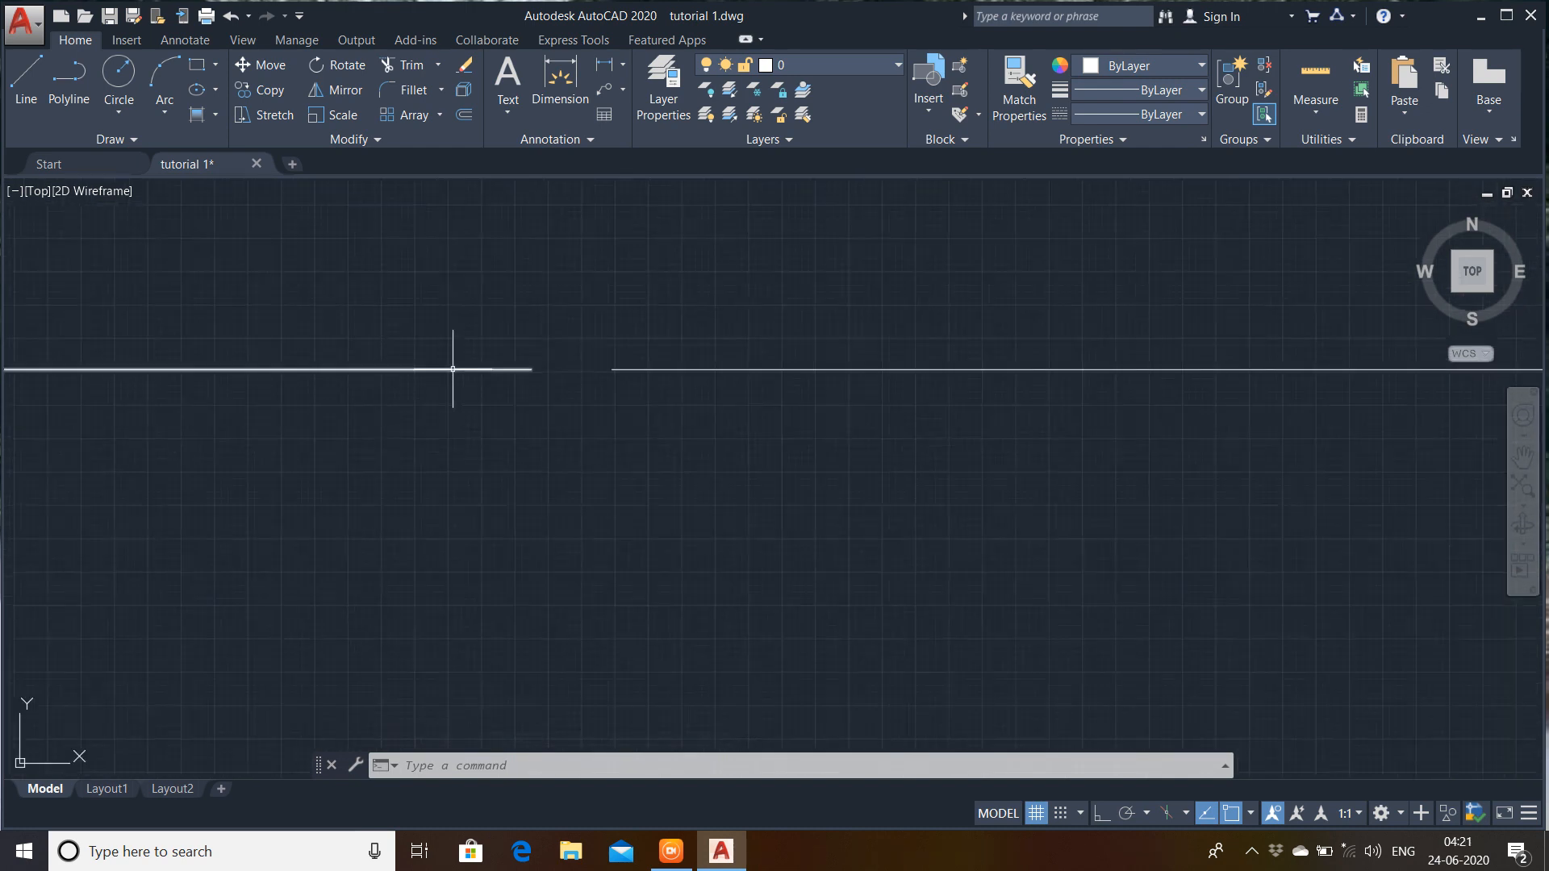
pyautogui.scroll(-7, 806, 494)
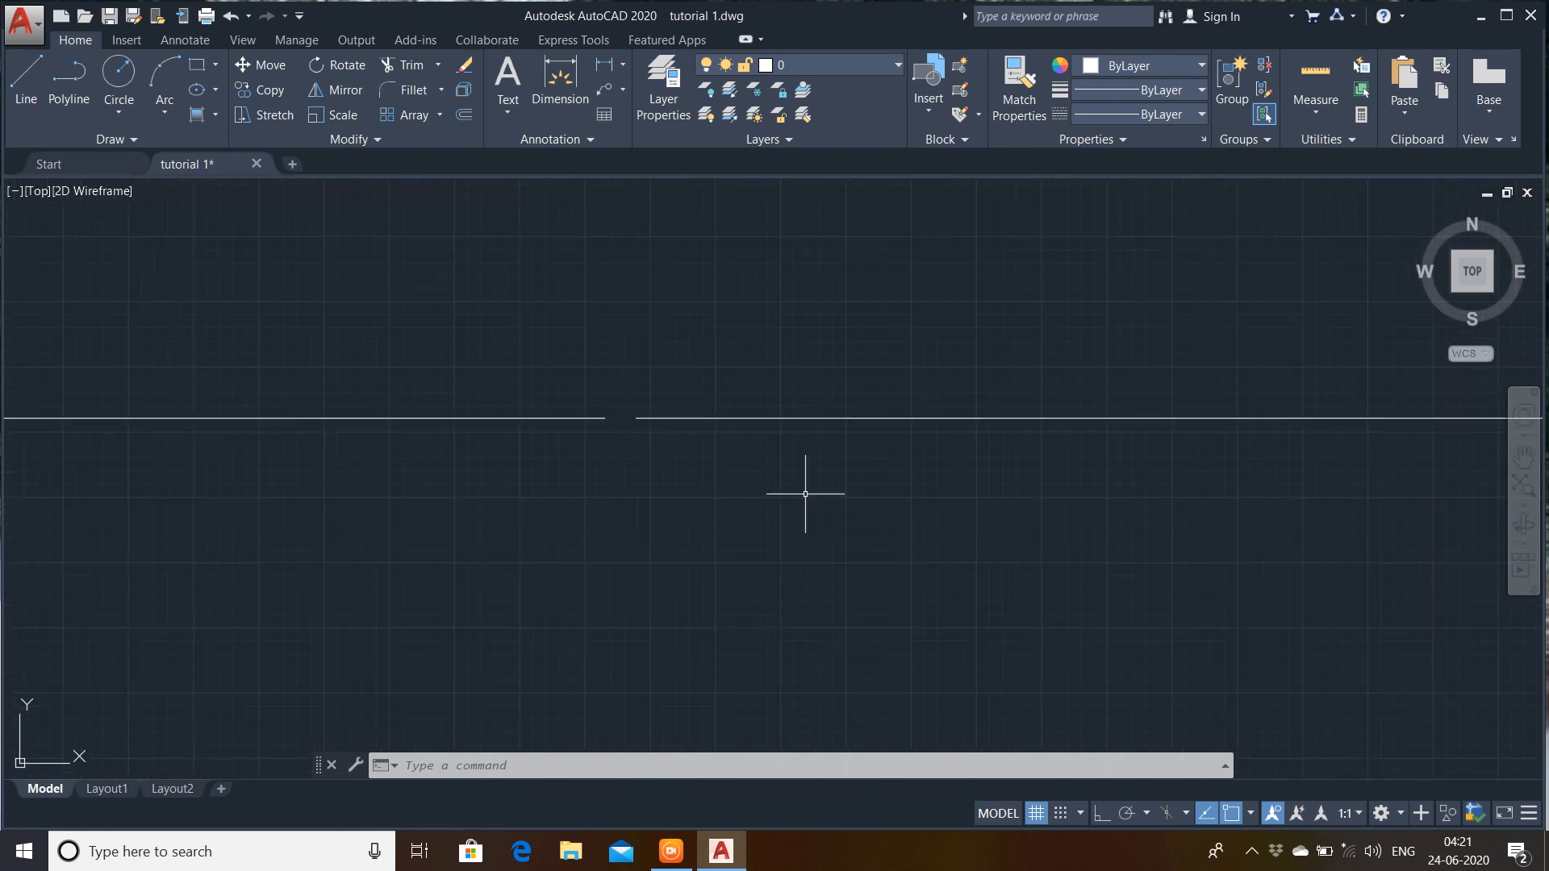
pyautogui.moveTo(792, 488); pyautogui.dragTo(679, 508, button='middle')
pyautogui.scroll(-2, 725, 457)
pyautogui.moveTo(744, 458); pyautogui.dragTo(510, 544, button='middle')
pyautogui.moveTo(666, 546); pyautogui.dragTo(327, 495, button='middle')
pyautogui.moveTo(1135, 531); pyautogui.dragTo(912, 498, button='middle')
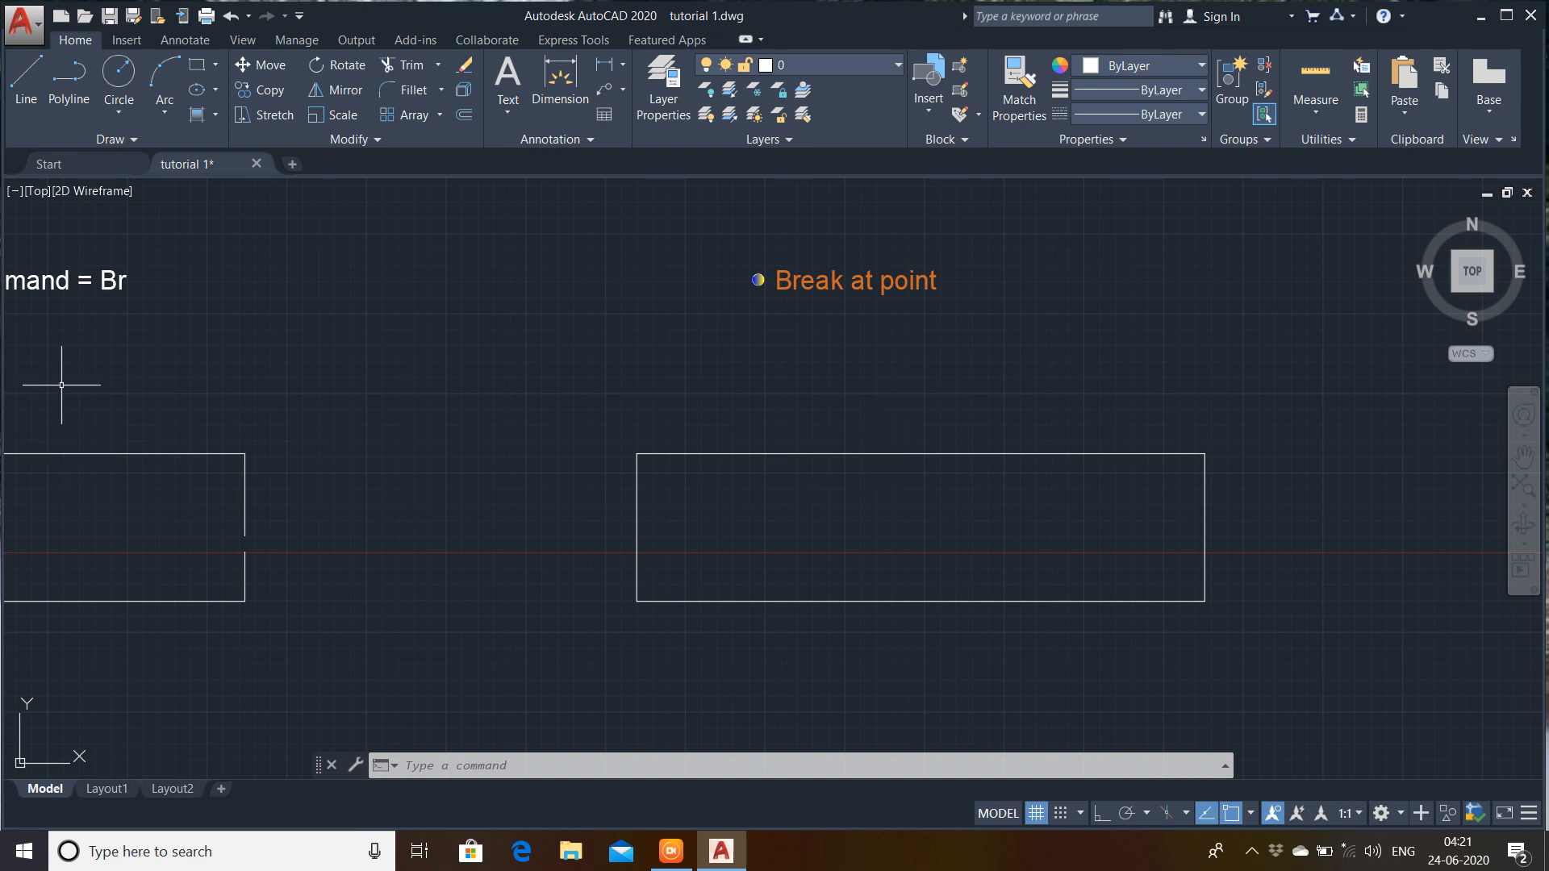
pyautogui.scroll(3, 240, 539)
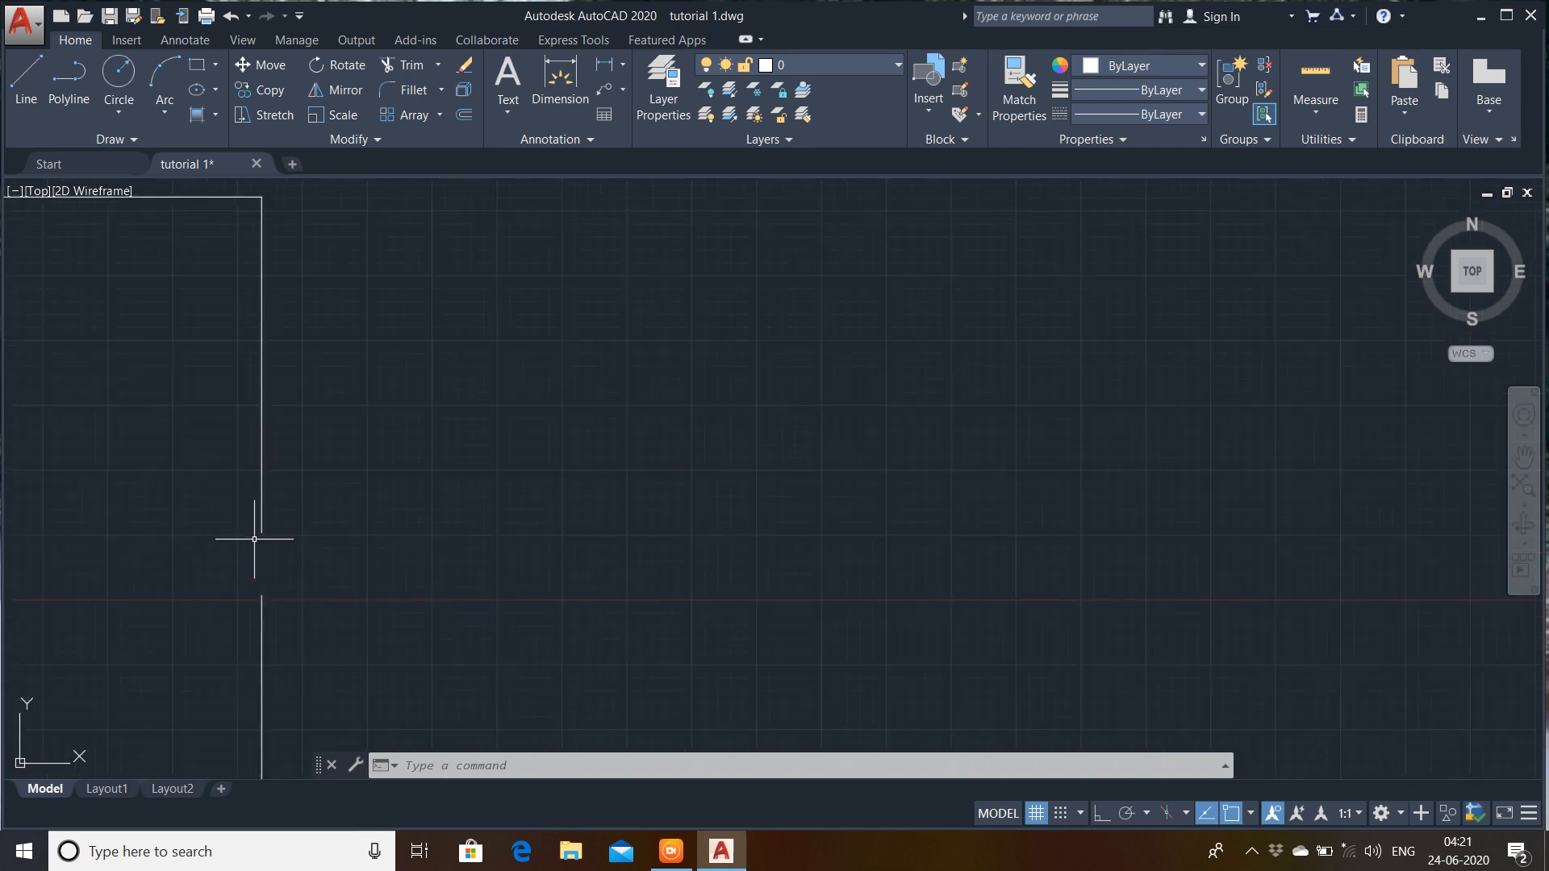
pyautogui.scroll(-3, 253, 539)
# - Use Break at Point on the rectangle below the Break at point heading, splitting it near the middle of its lower edge
pyautogui.moveTo(937, 543); pyautogui.dragTo(872, 580, button='middle')
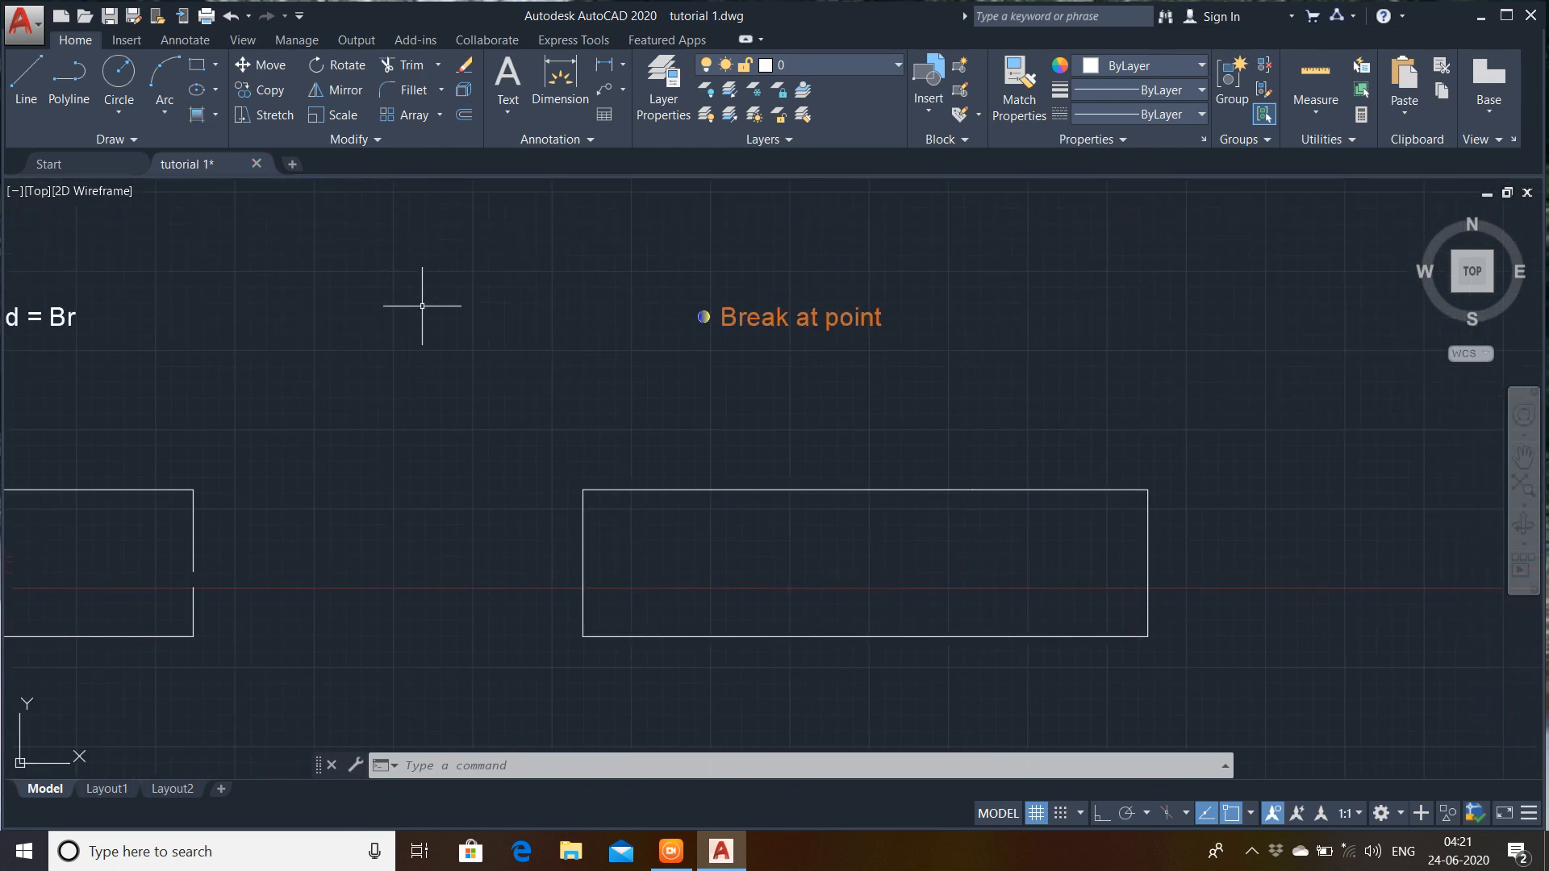
pyautogui.write('BRE')
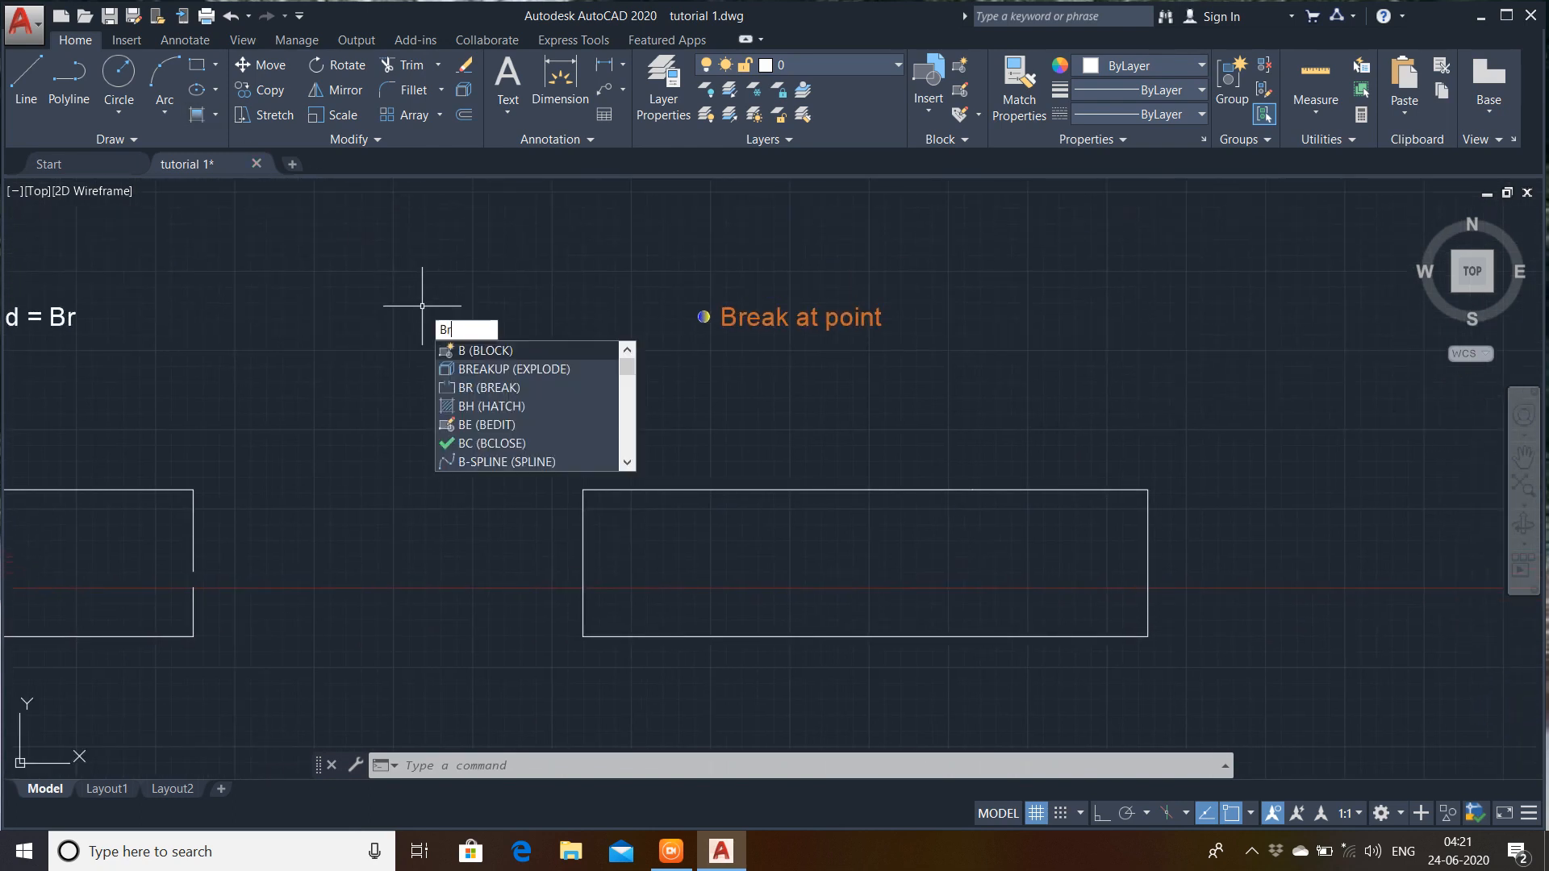
pyautogui.click(568, 280)
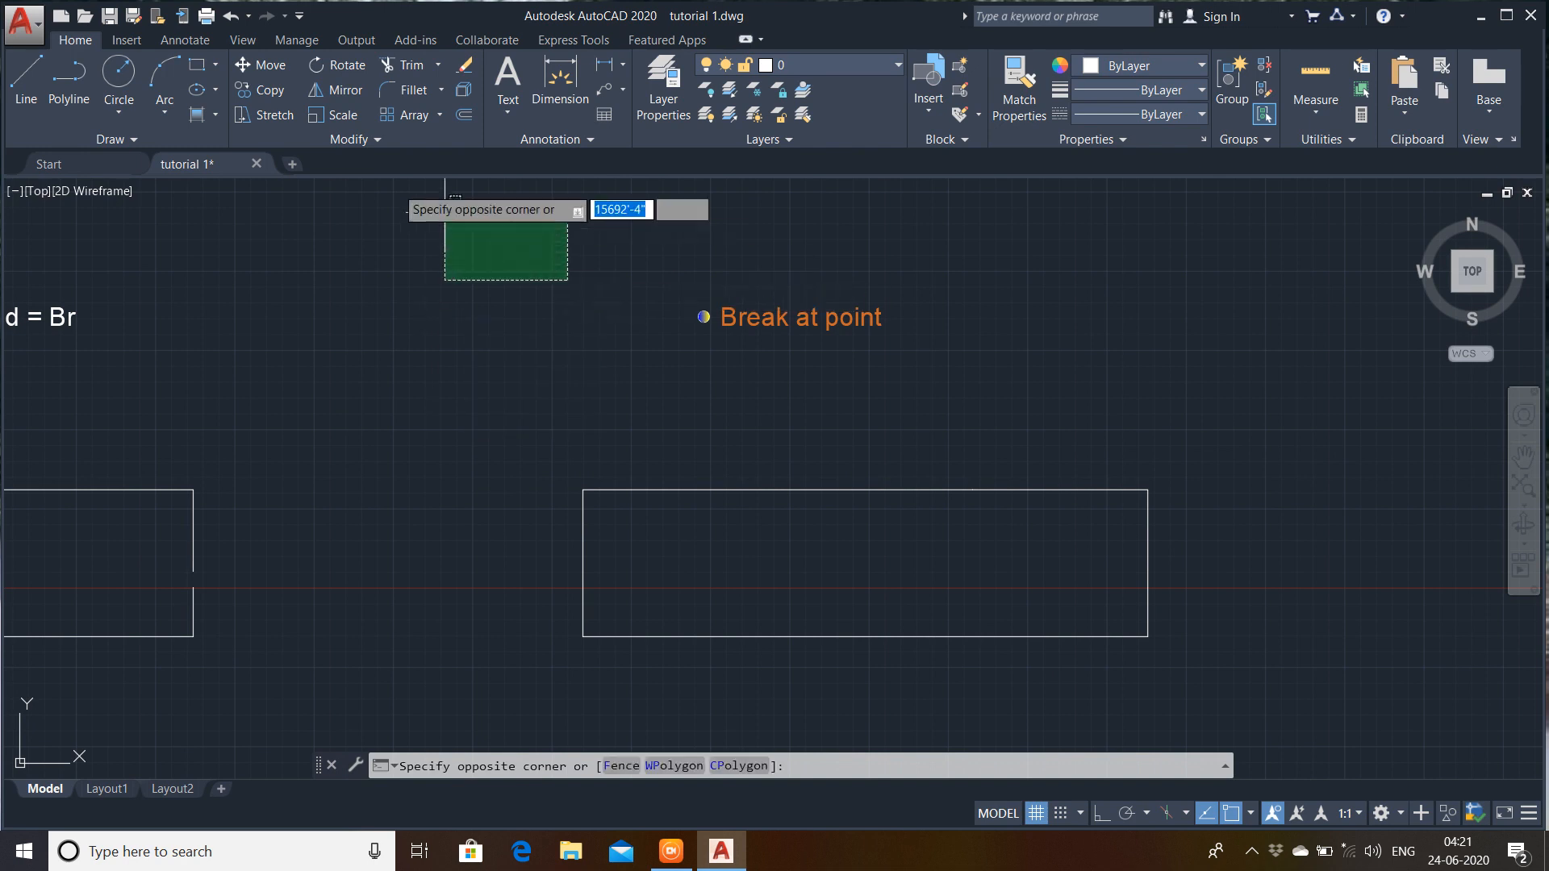
pyautogui.click(355, 139)
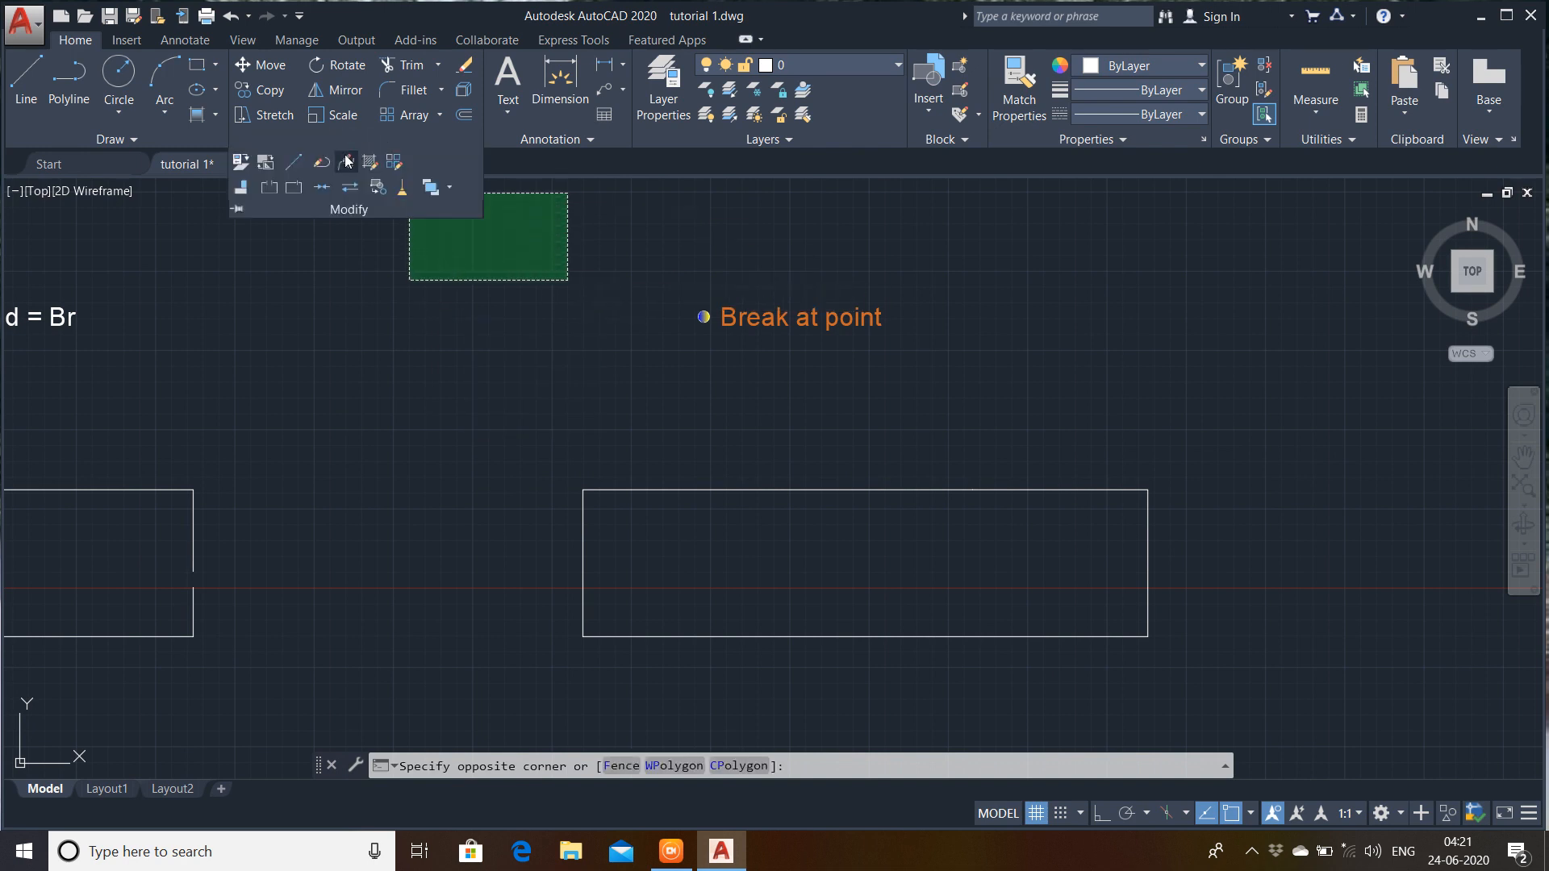
pyautogui.click(294, 187)
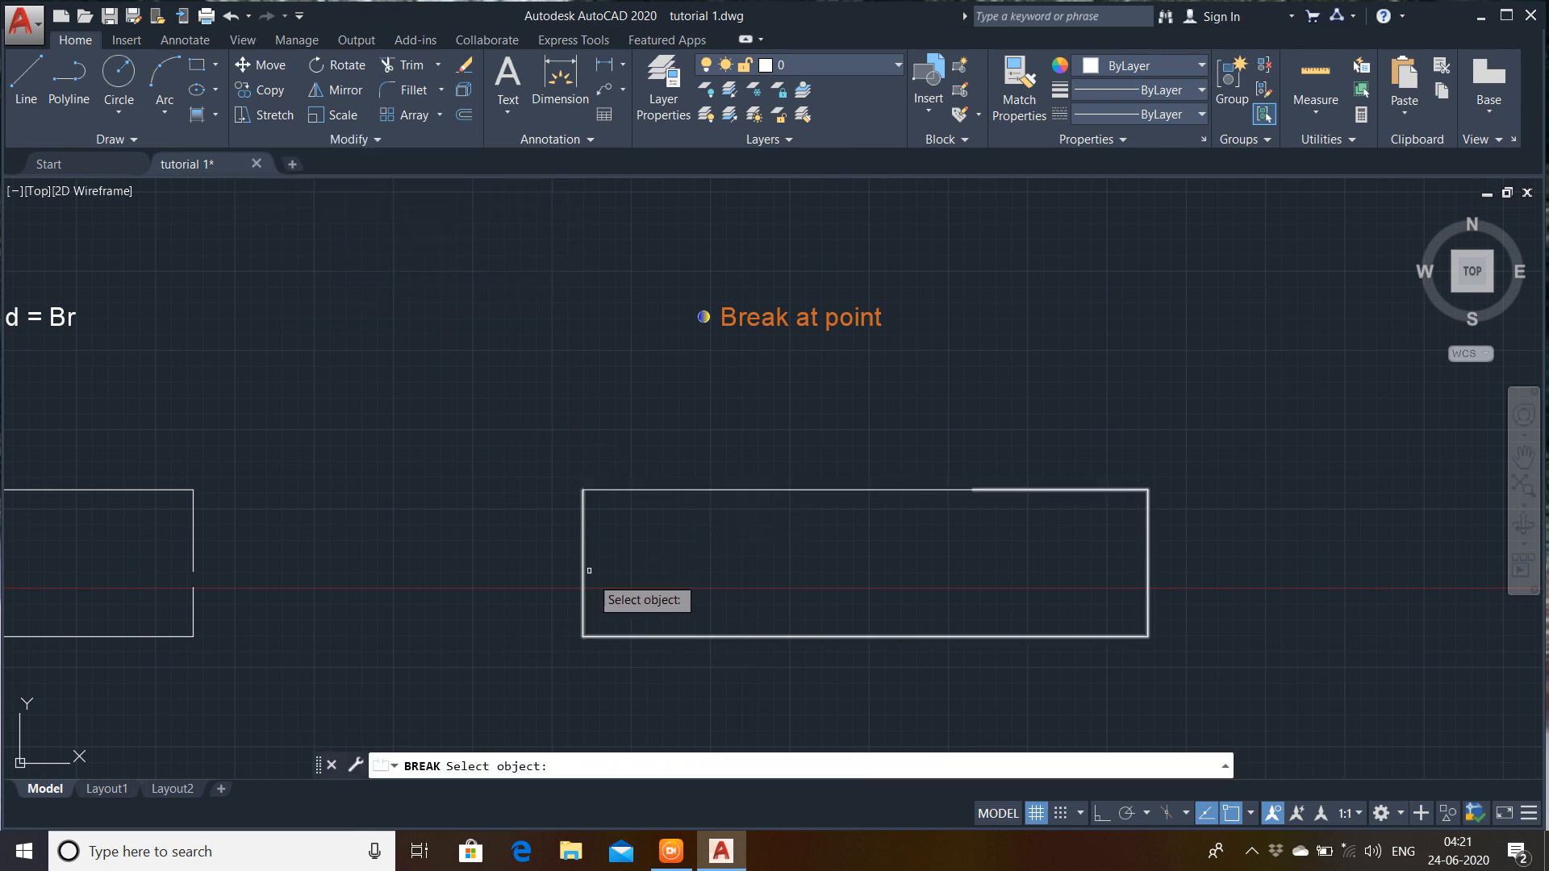
pyautogui.scroll(4, 716, 621)
pyautogui.moveTo(715, 619); pyautogui.dragTo(445, 498, button='middle')
pyautogui.scroll(-1, 446, 498)
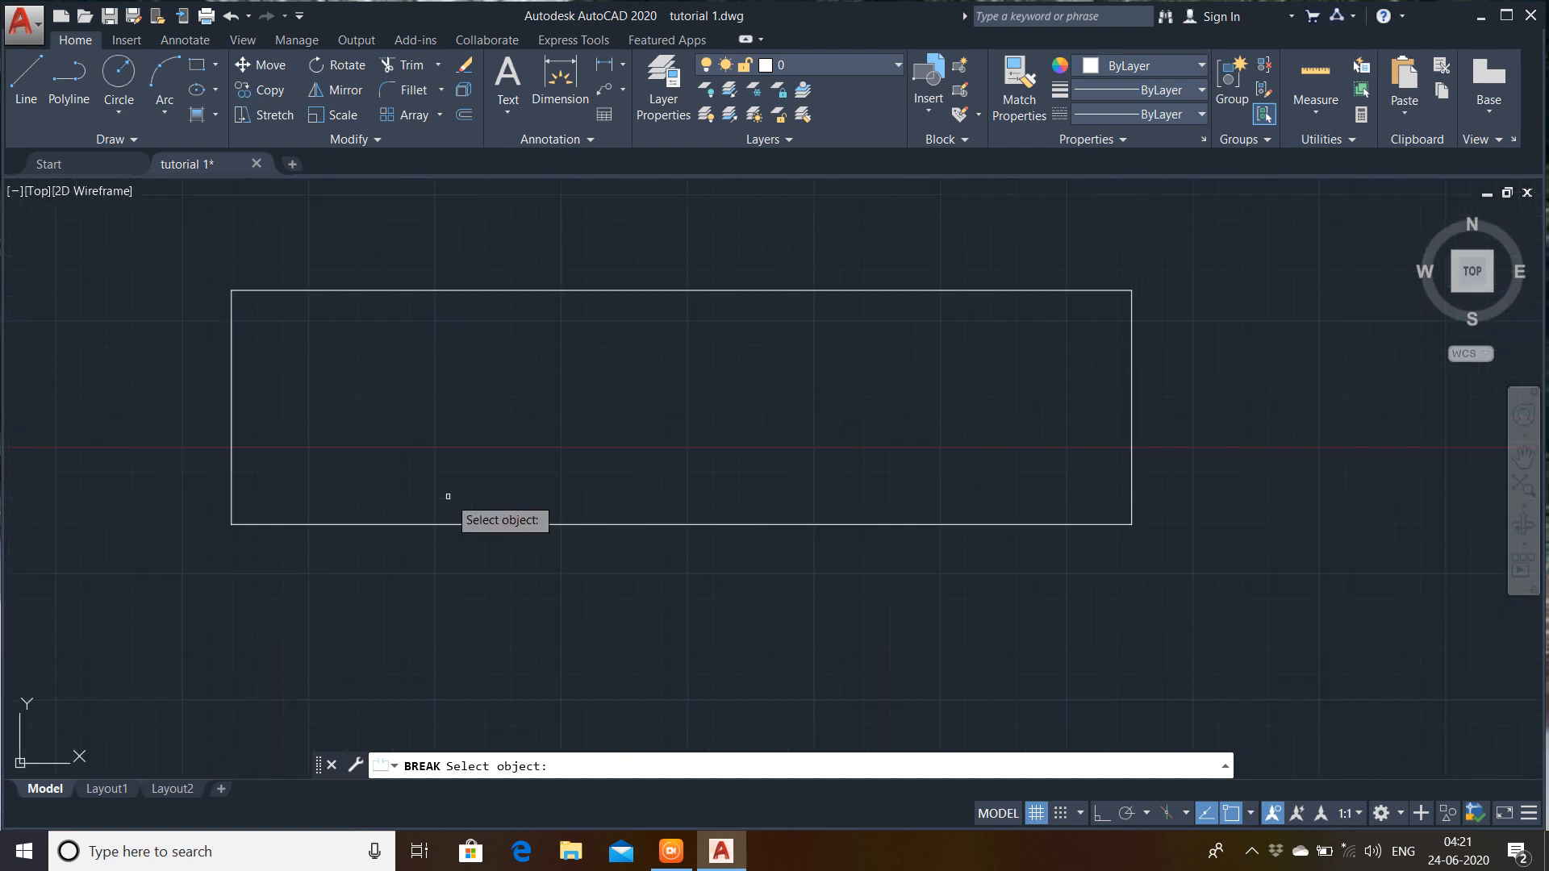
pyautogui.click(675, 525)
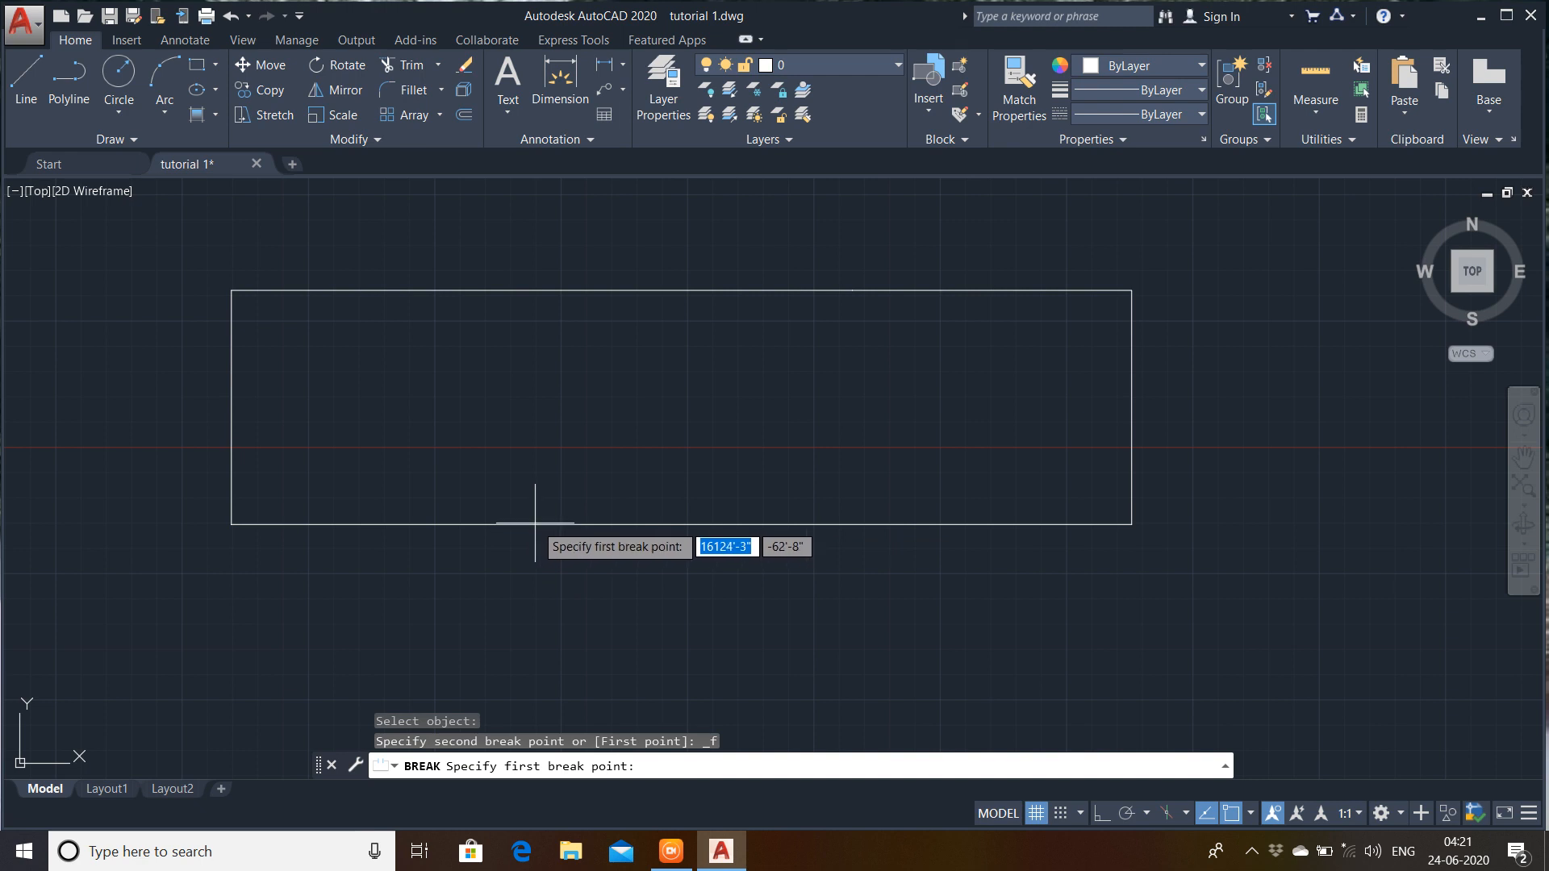
pyautogui.click(681, 517)
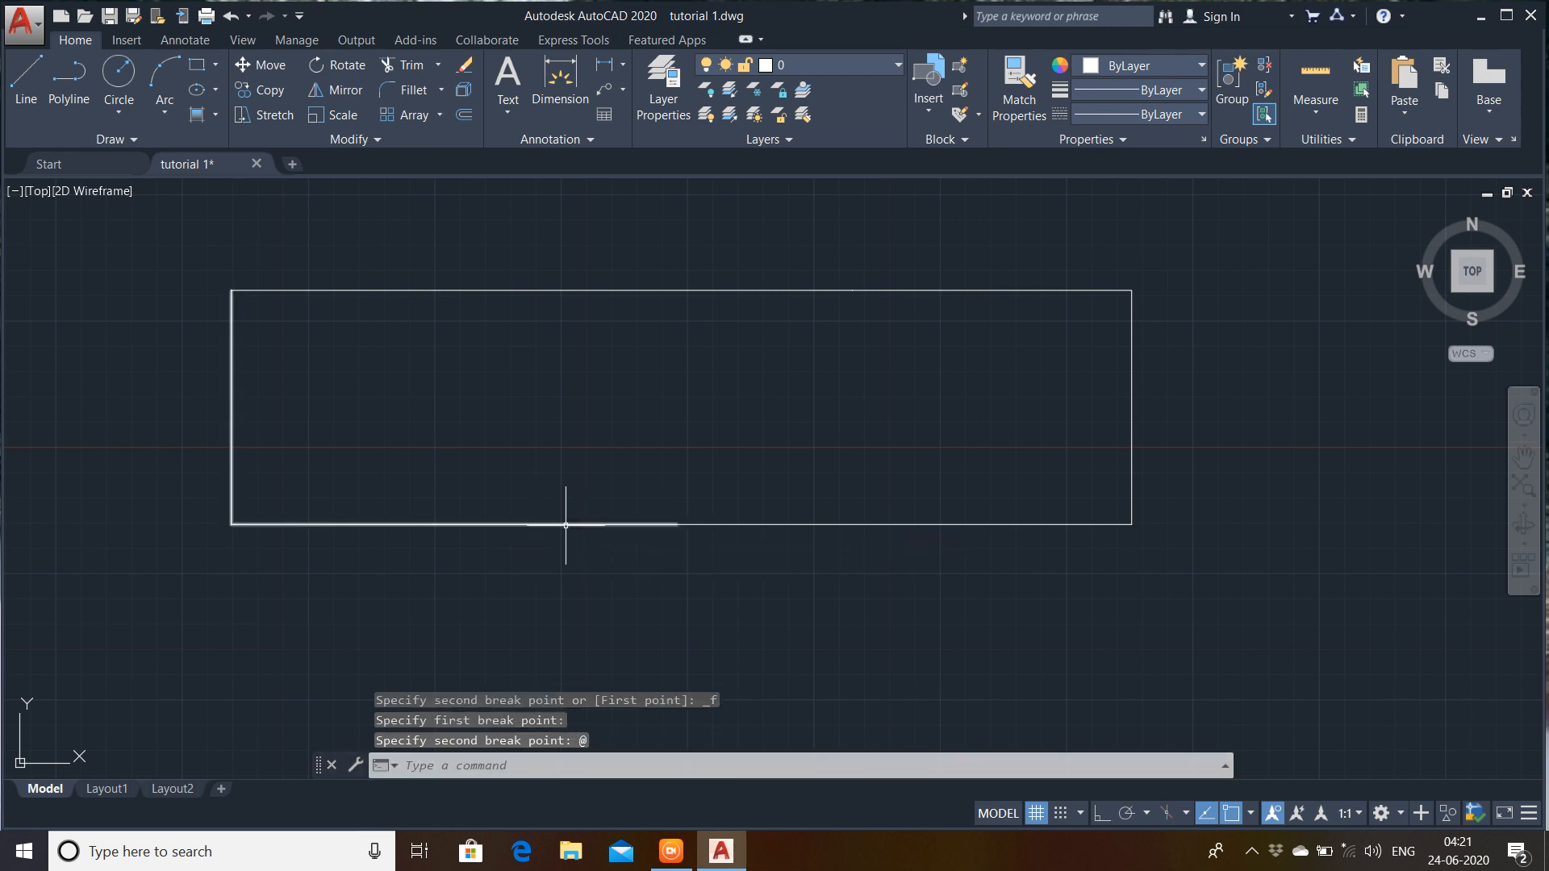
# - Select the pieces on either side of the lower-edge break point to check how the rectangle is split
pyautogui.click(565, 524)
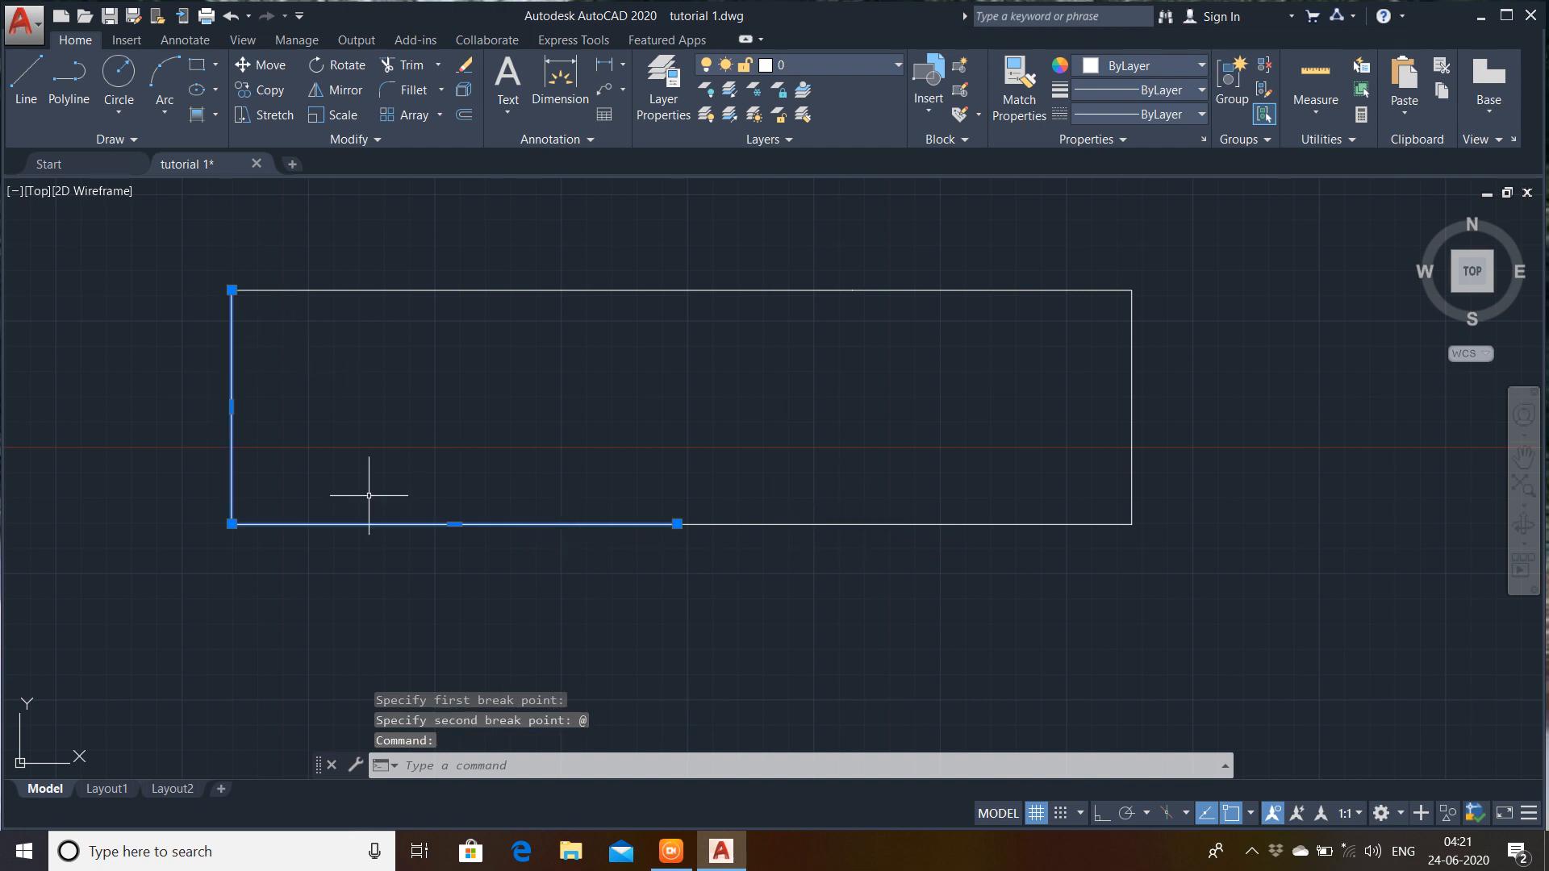
pyautogui.click(913, 525)
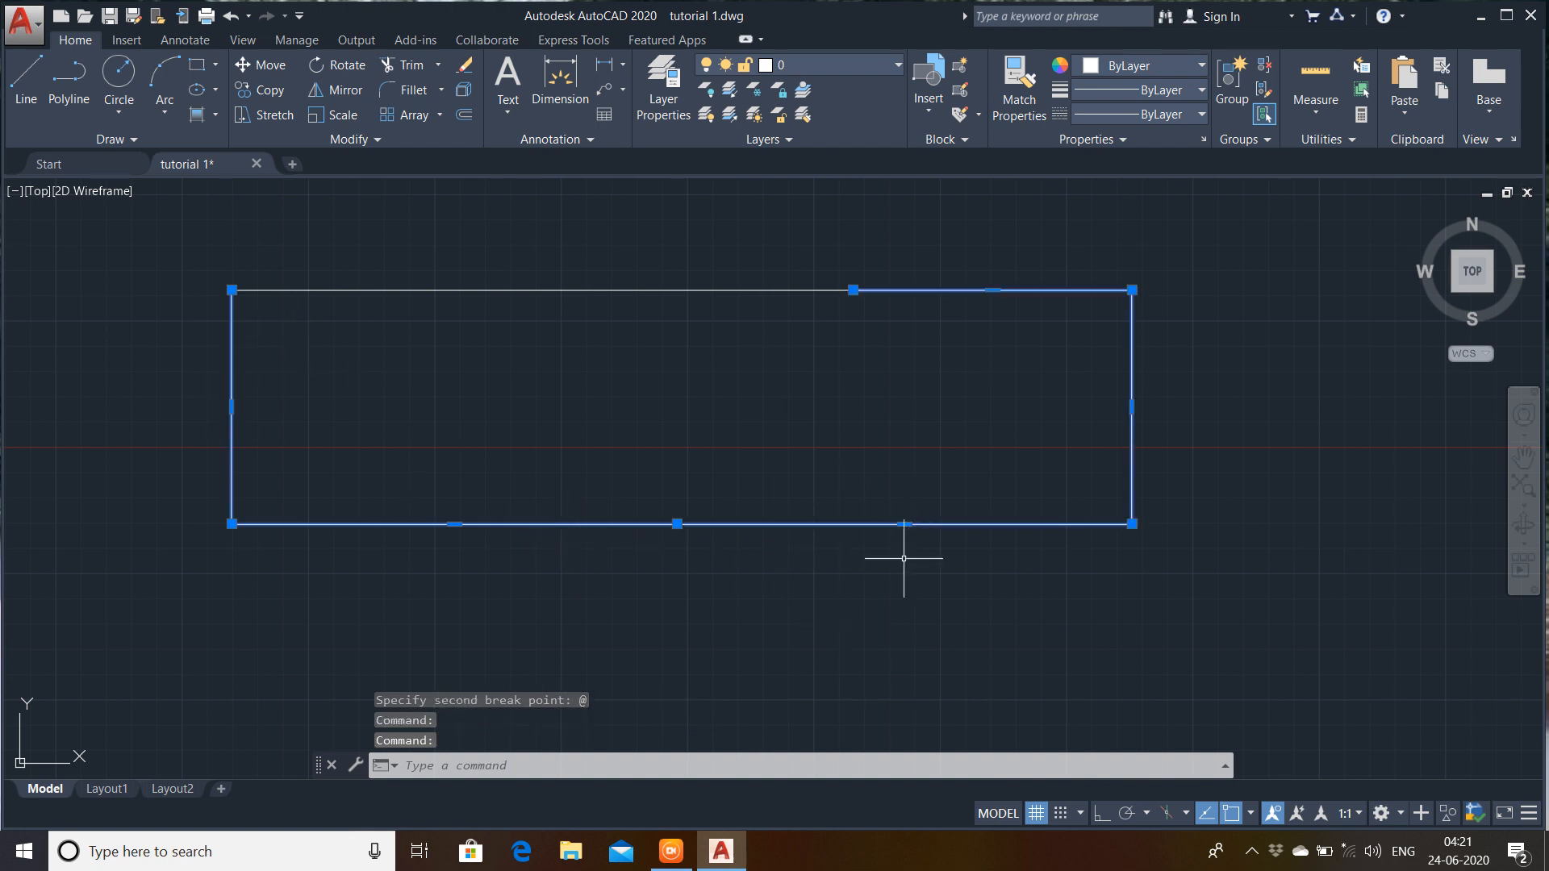
pyautogui.press('Escape')
pyautogui.click(1210, 408)
pyautogui.click(933, 535)
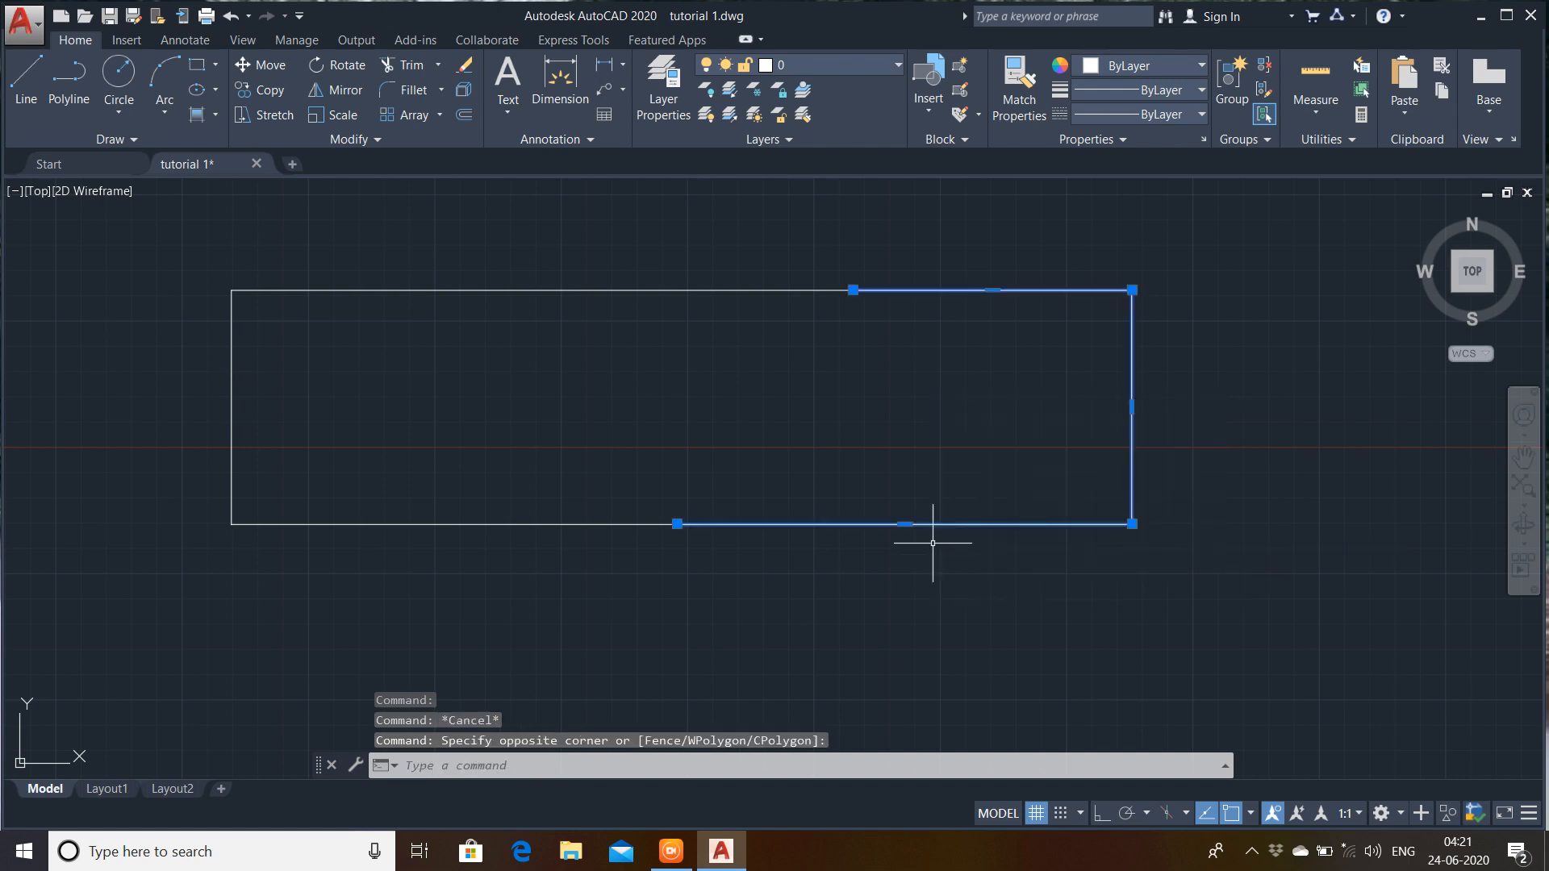
# - Move the right-hand piece of the split rectangle down and to the right, away from the left-hand piece, using its lower-right corner as base point
pyautogui.click(260, 65)
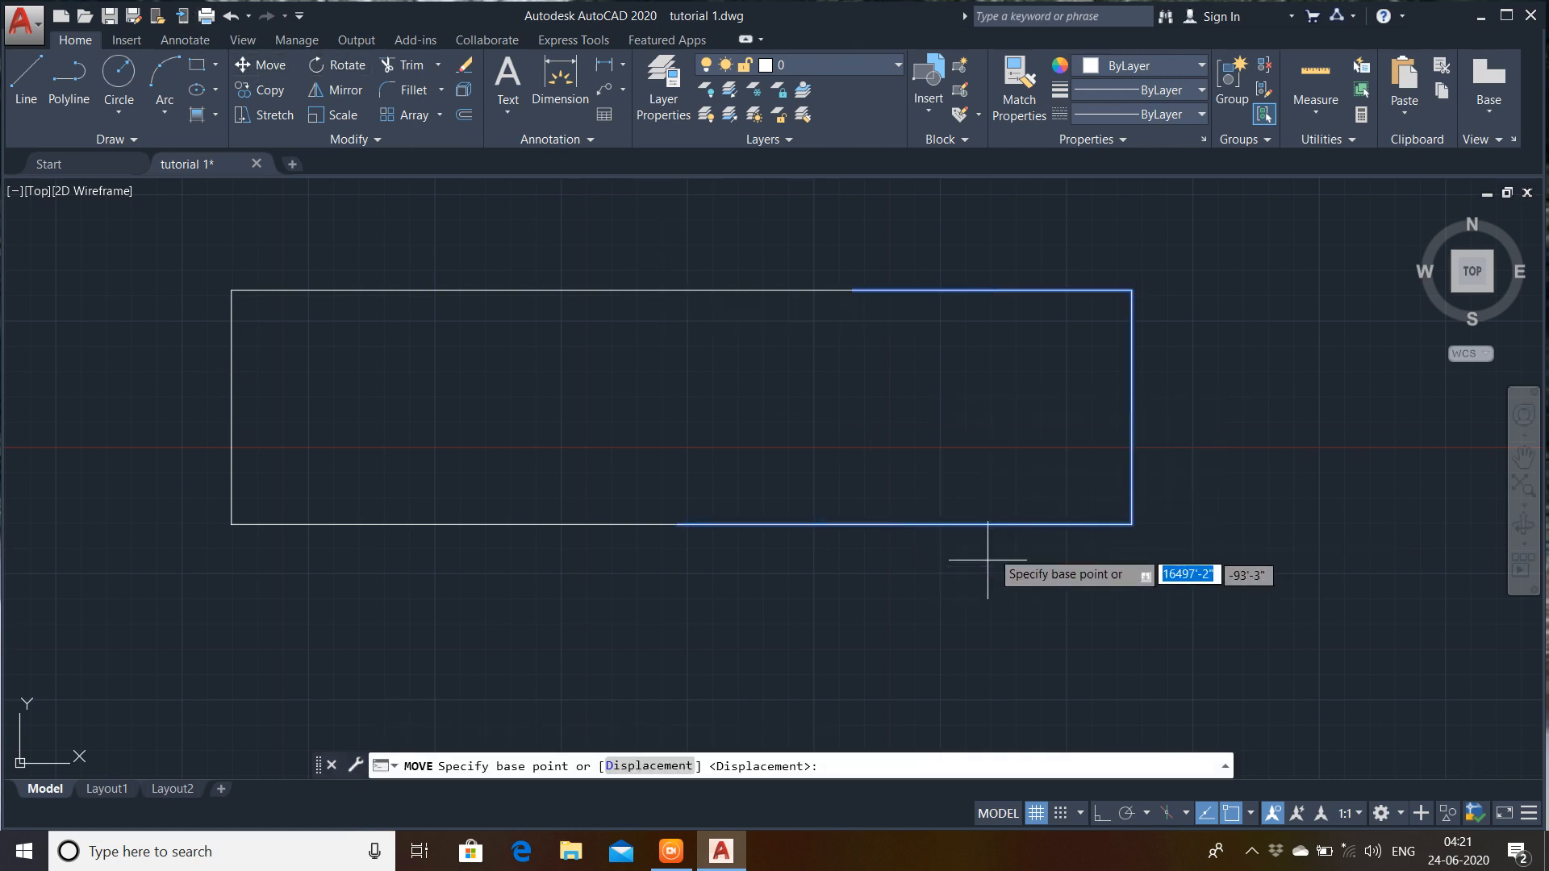
pyautogui.click(1132, 525)
pyautogui.click(1263, 584)
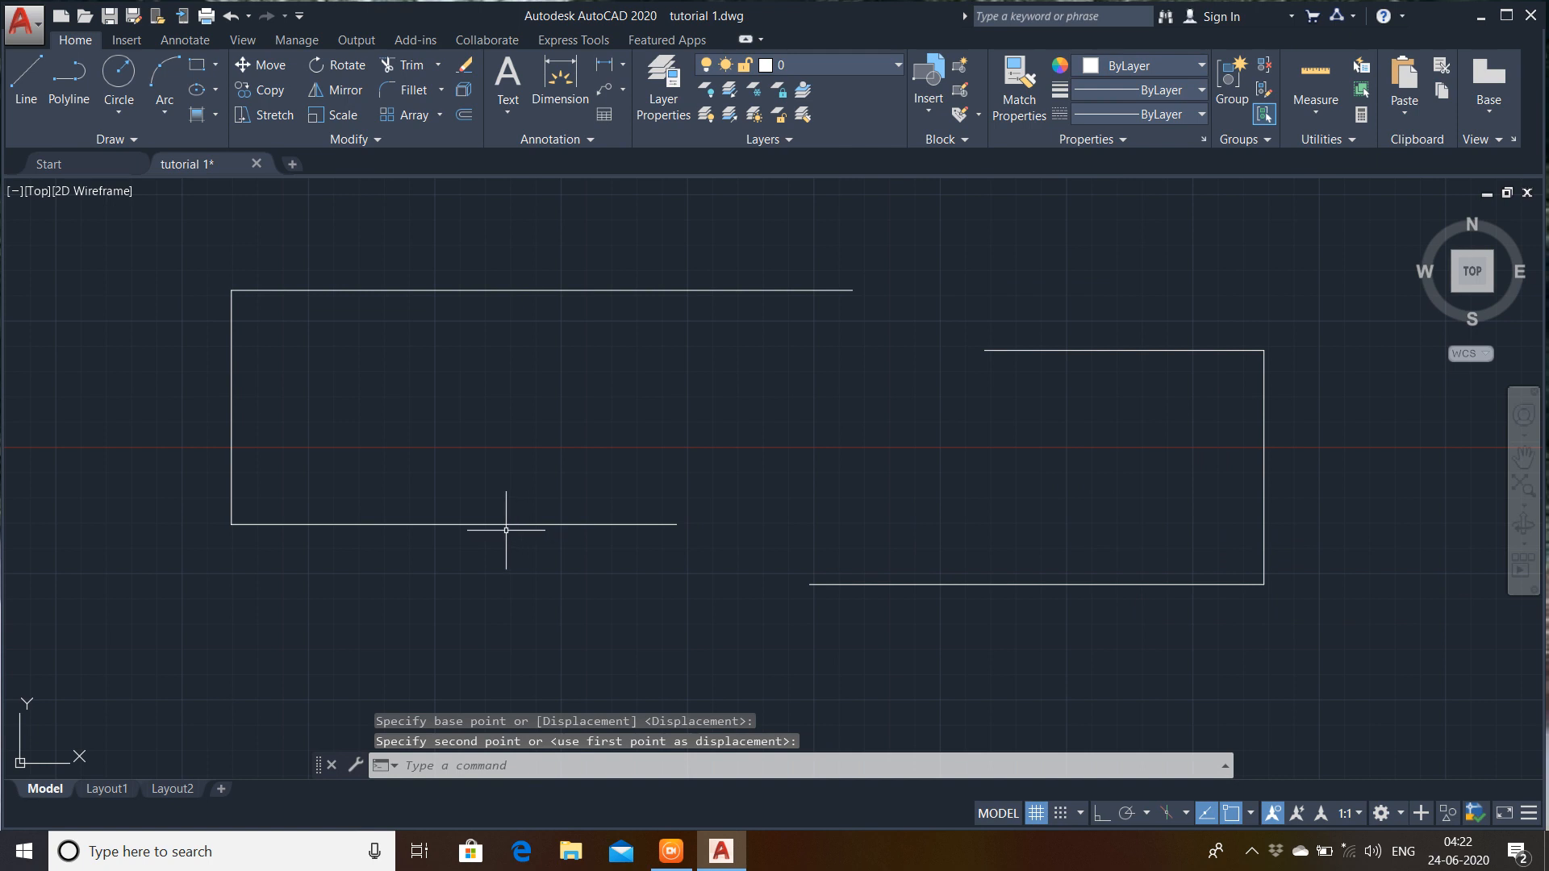
# - Move the left-hand piece of the split rectangle slightly right and down, using its upper-left corner as base point
pyautogui.write('Mo')
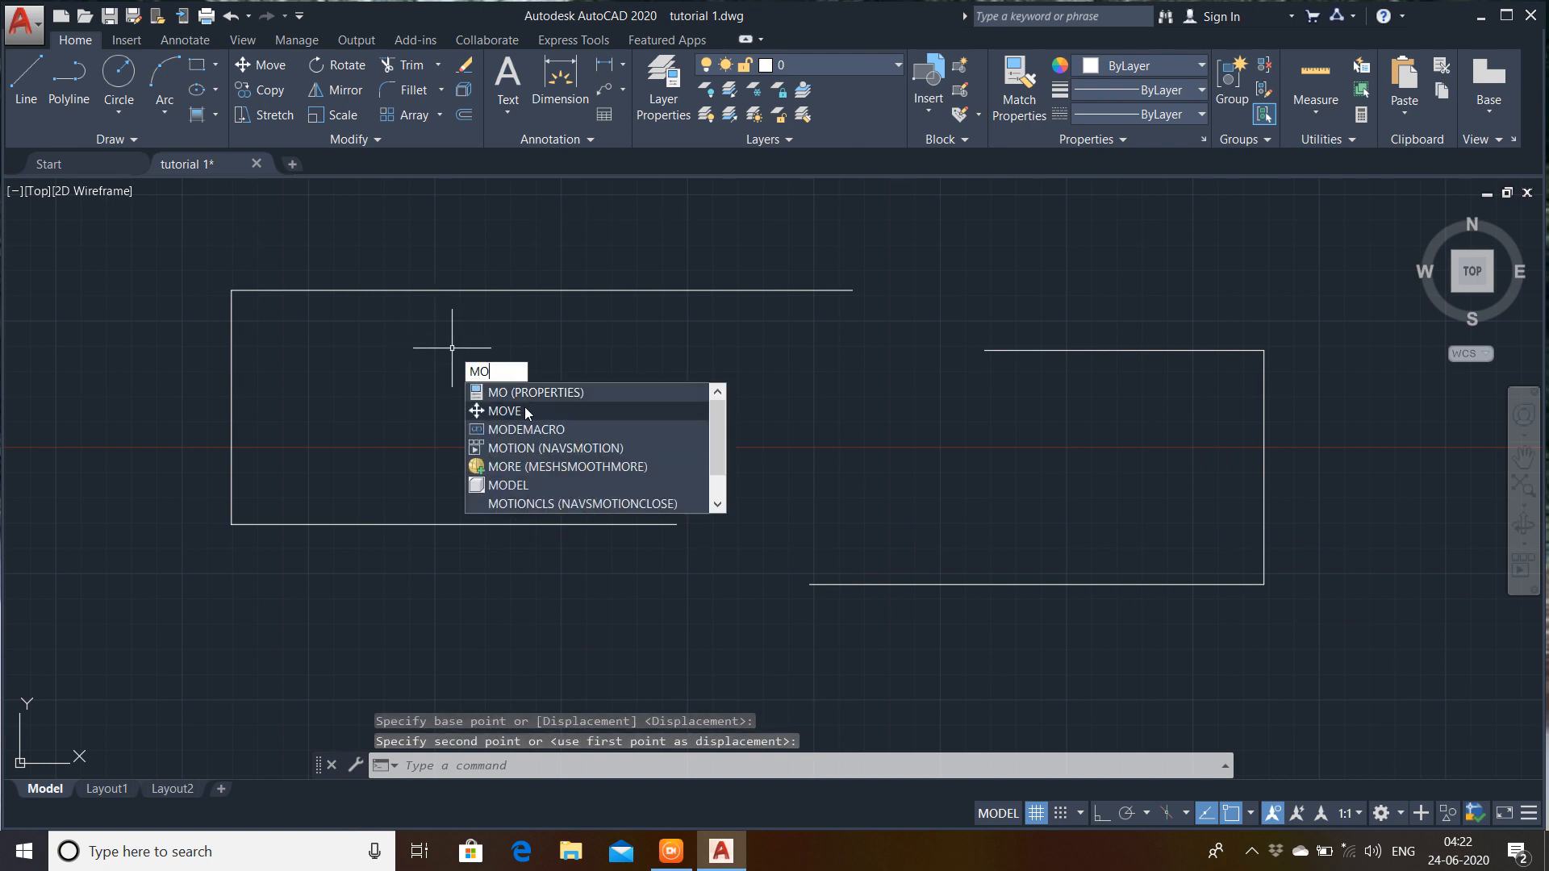
pyautogui.click(525, 411)
pyautogui.click(751, 246)
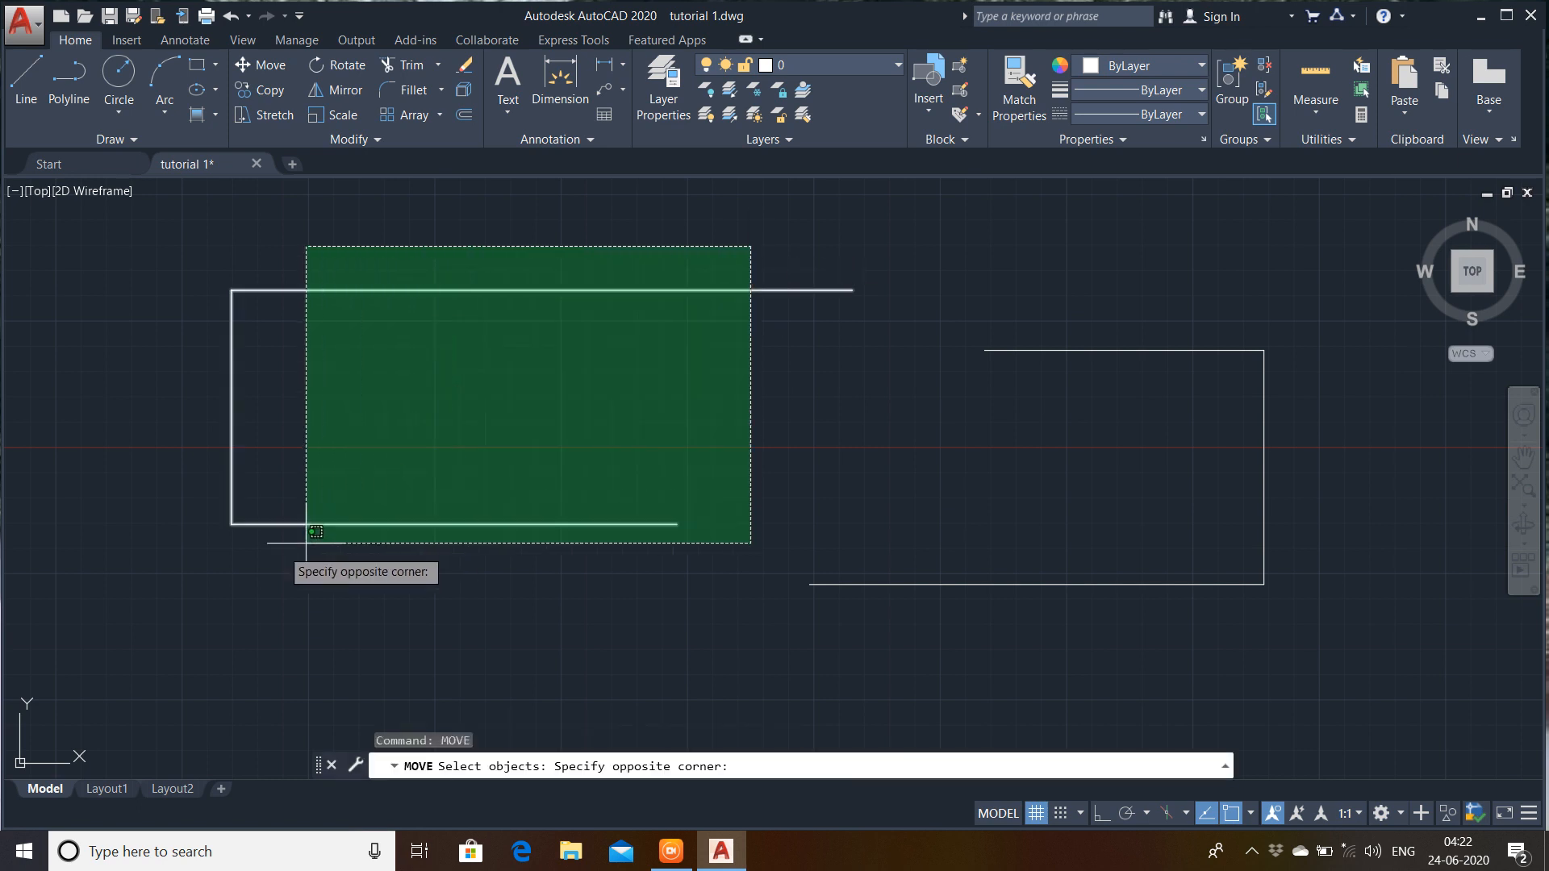
pyautogui.click(173, 569)
pyautogui.press('Return')
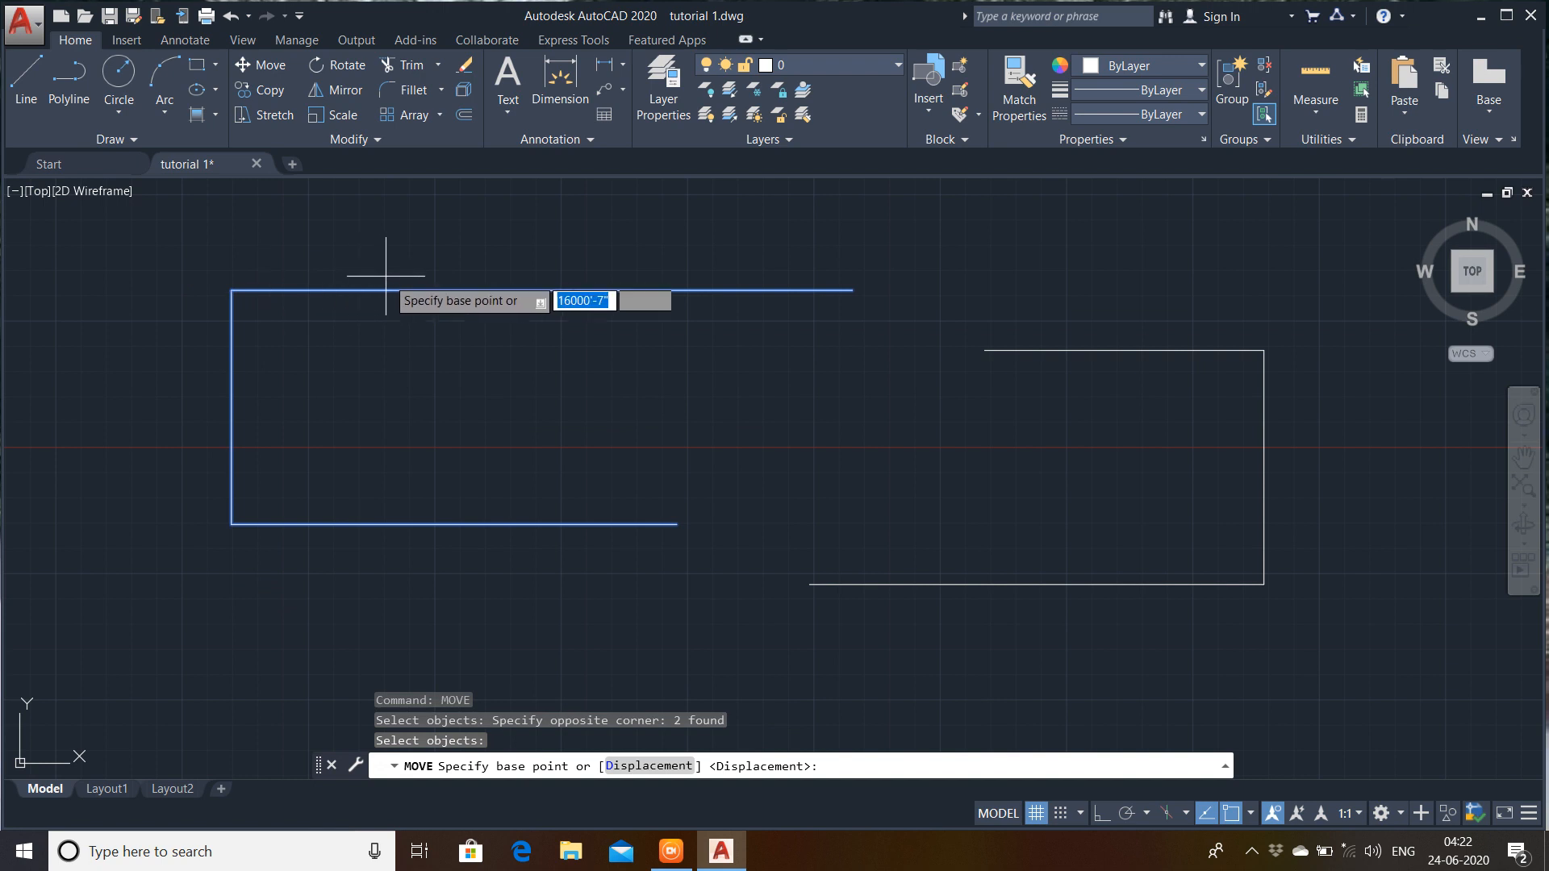
pyautogui.click(233, 291)
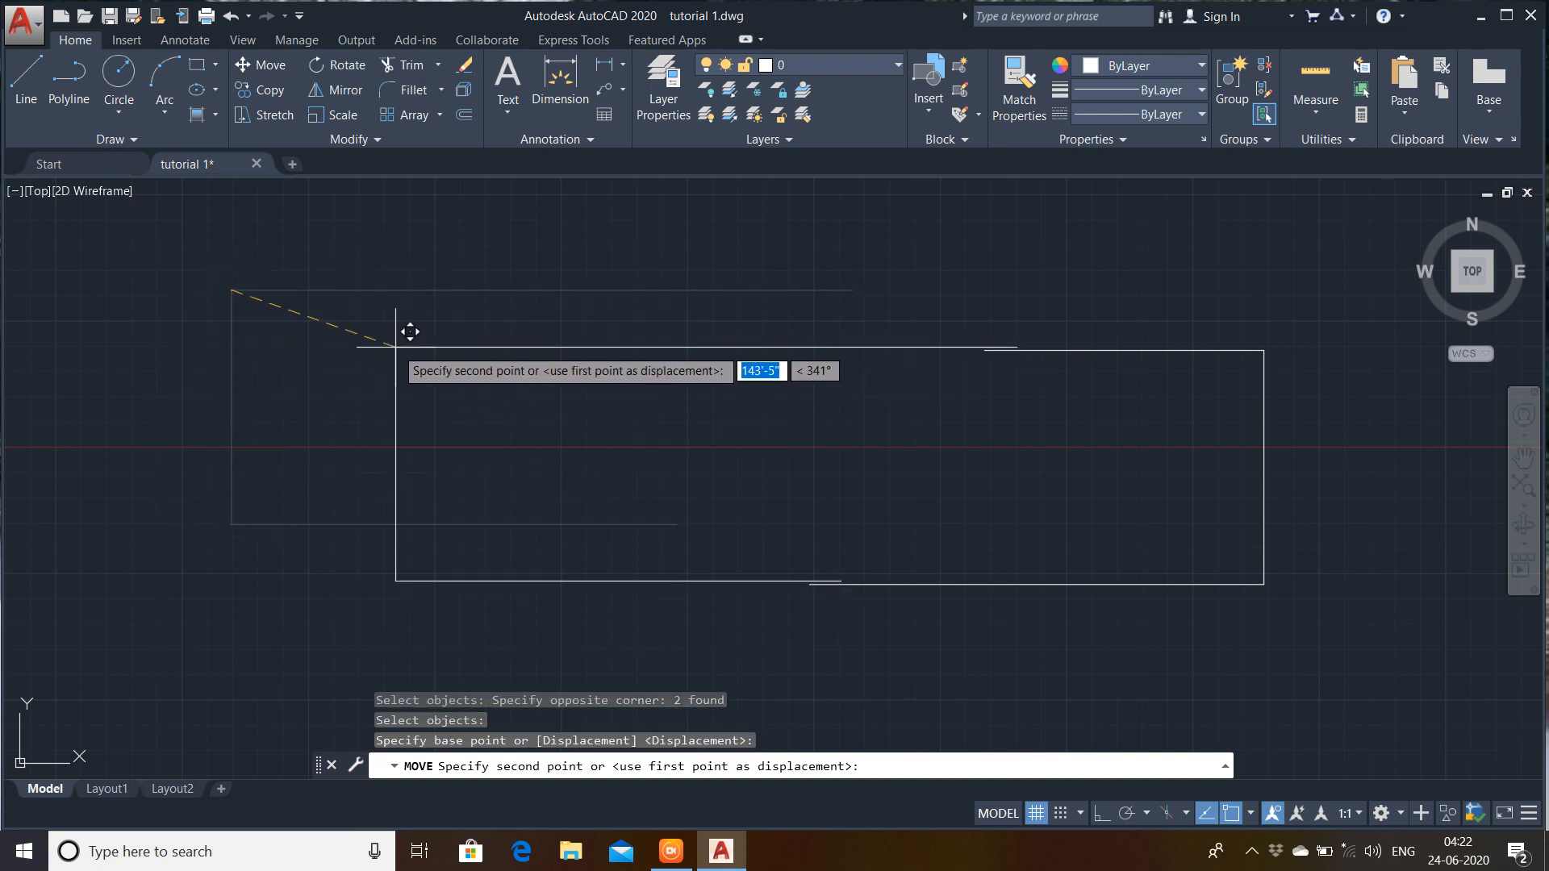
pyautogui.click(324, 319)
# - Explode the irregular zigzag polyline below the Join heading into separate segments
pyautogui.scroll(-2, 871, 408)
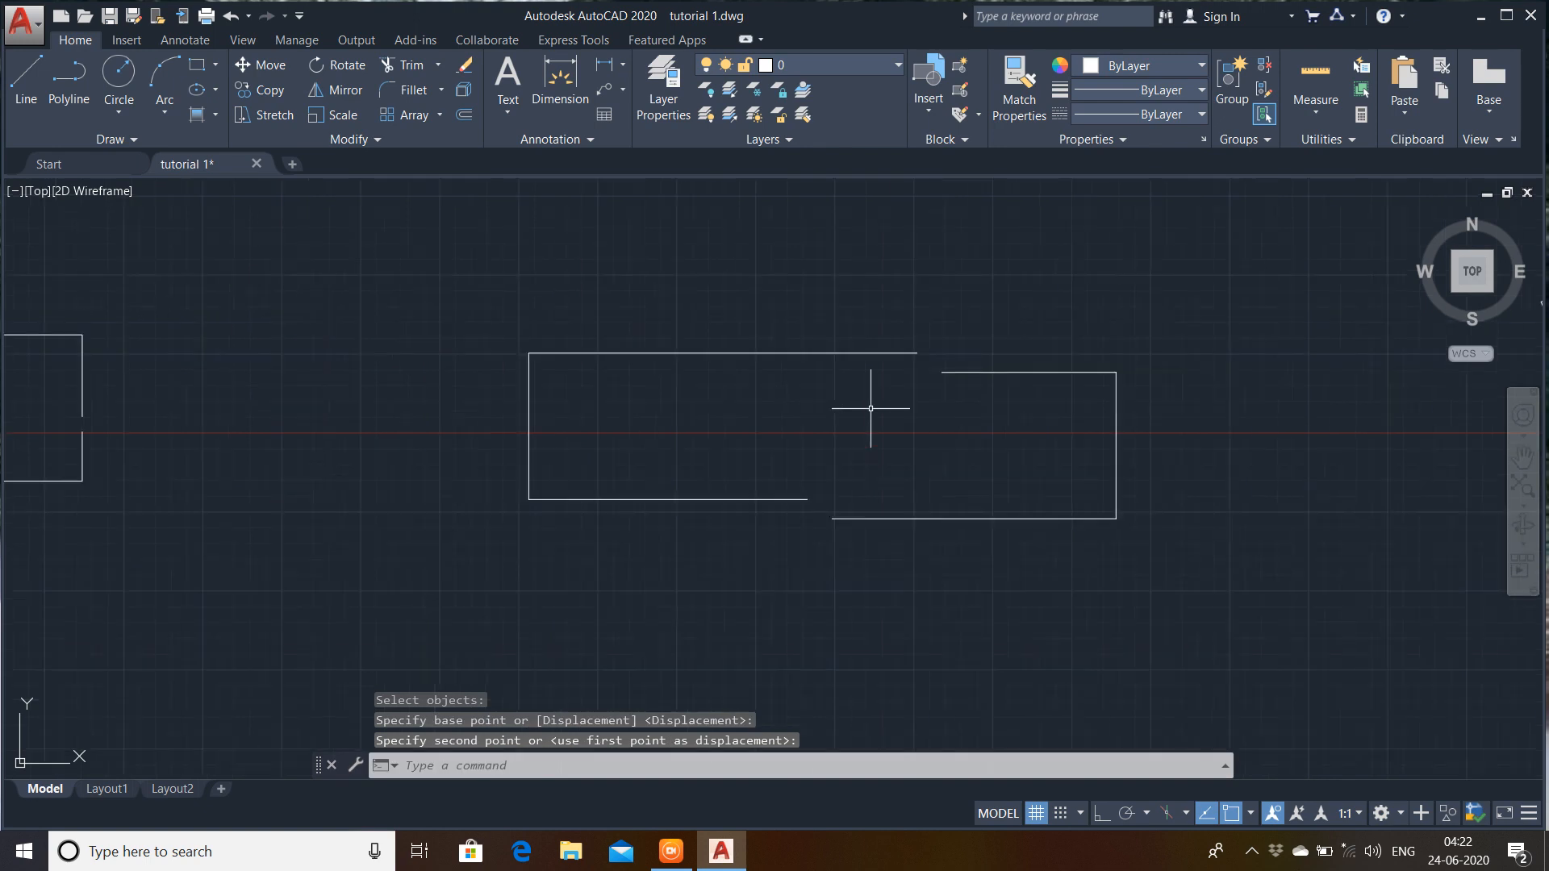
pyautogui.moveTo(909, 439)
pyautogui.mouseDown(button='middle')
pyautogui.moveTo(667, 510)
pyautogui.moveTo(928, 439)
pyautogui.moveTo(410, 451)
pyautogui.mouseUp(button='middle')
pyautogui.scroll(-1, 696, 457)
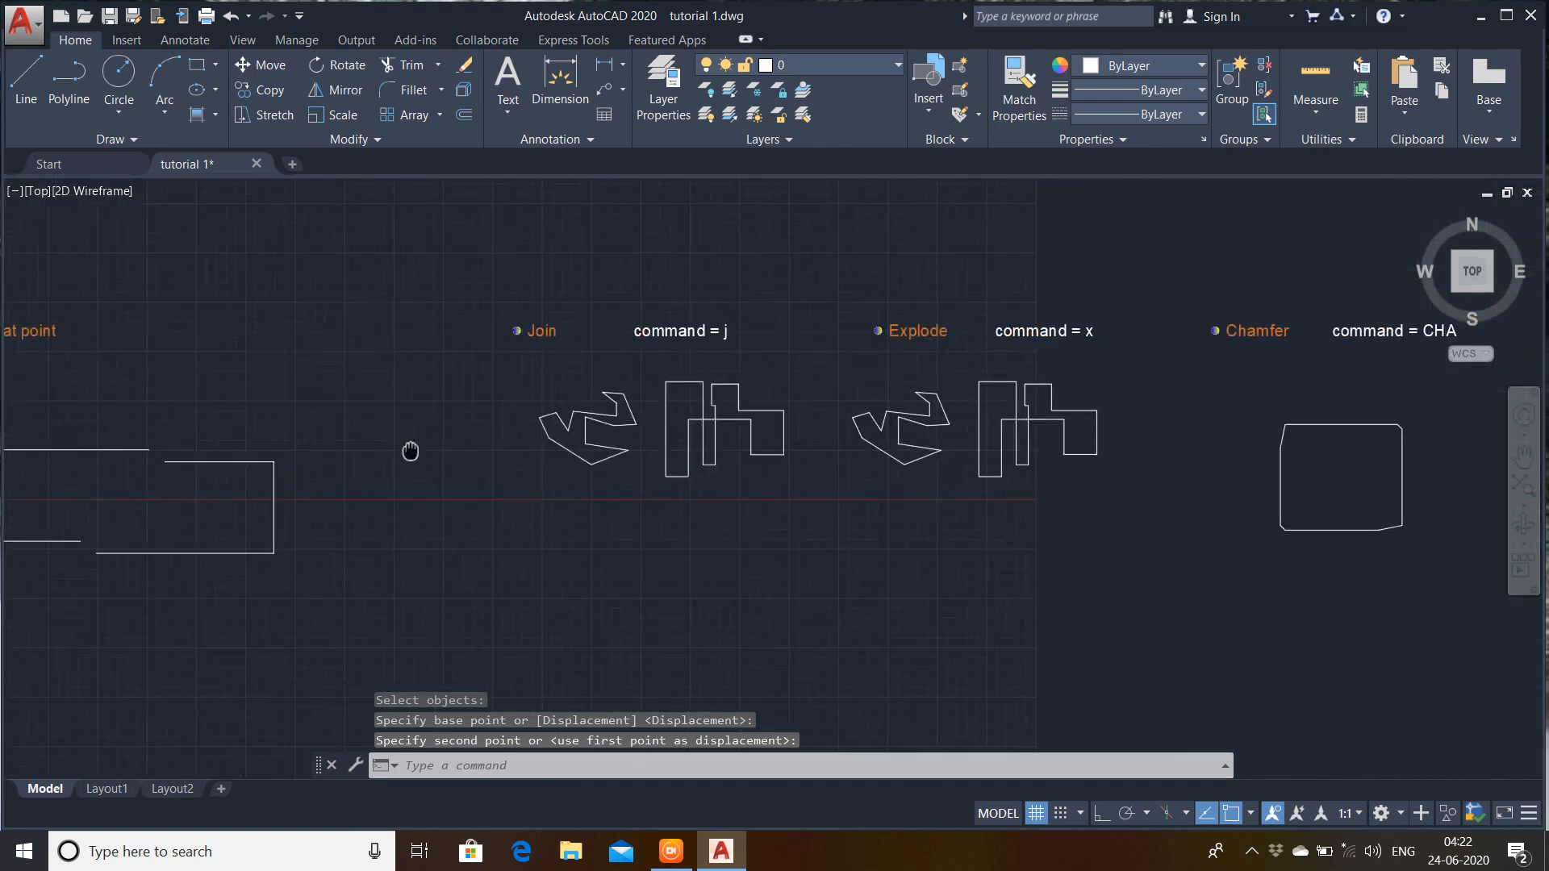
pyautogui.scroll(3, 681, 375)
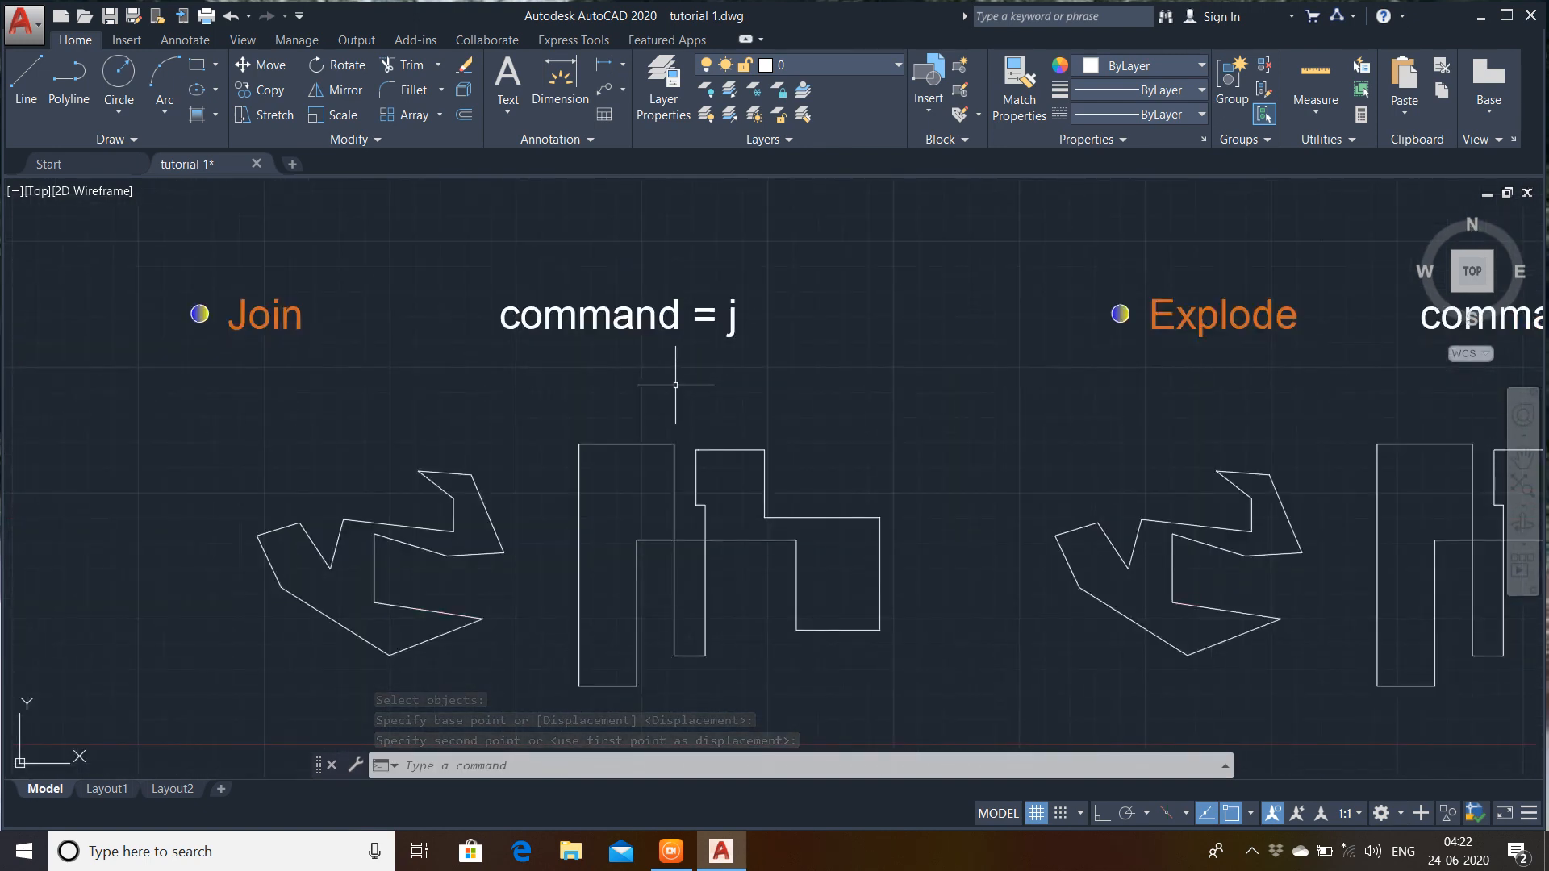
pyautogui.moveTo(675, 401); pyautogui.dragTo(709, 311, button='middle')
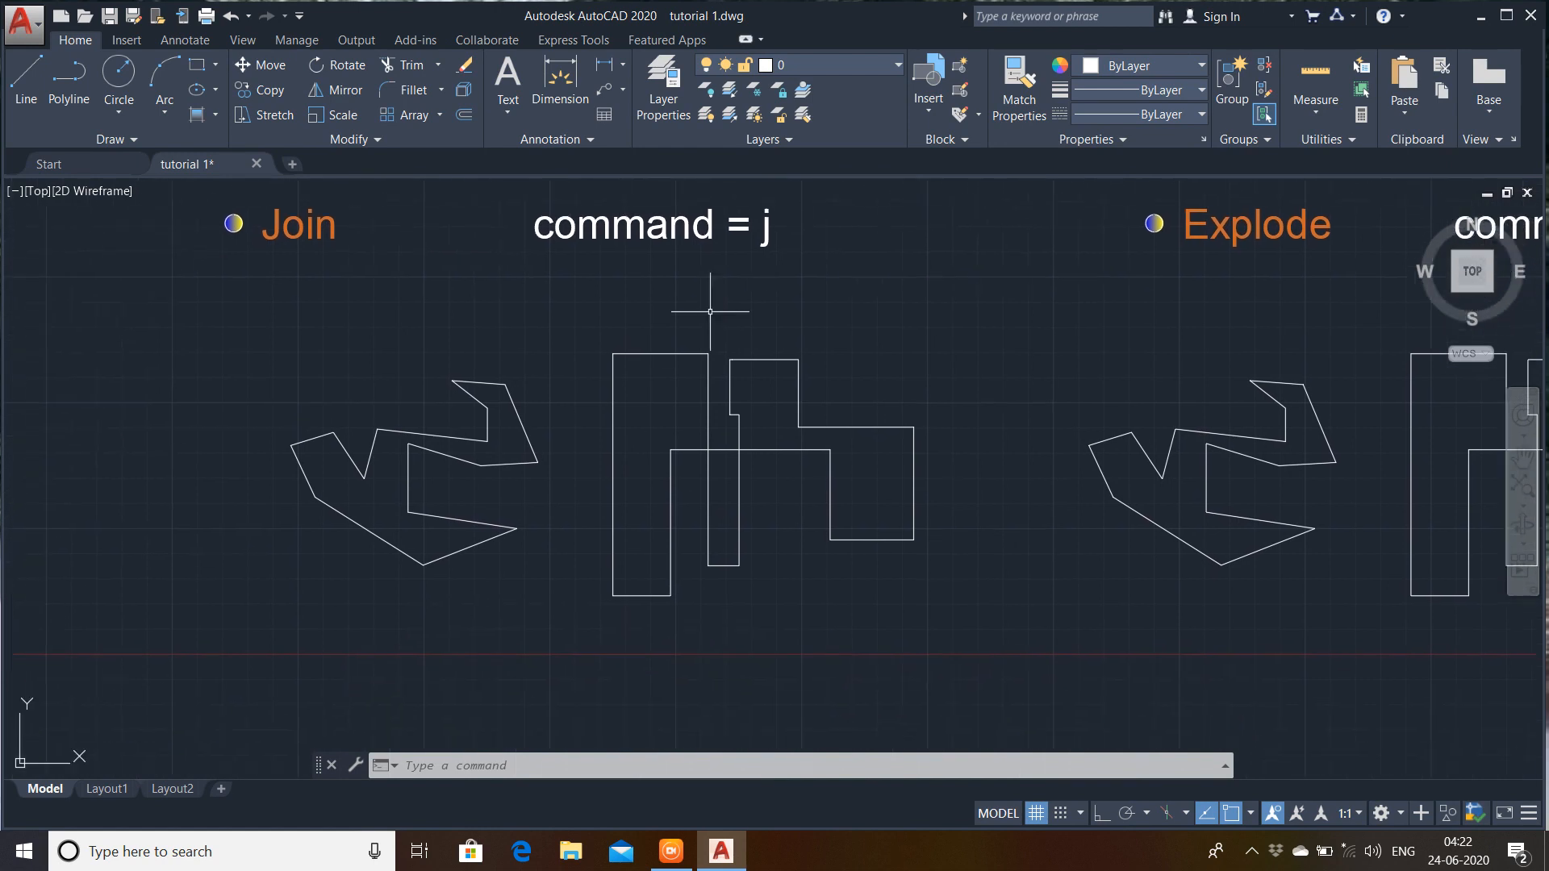
pyautogui.click(524, 427)
pyautogui.scroll(2, 508, 422)
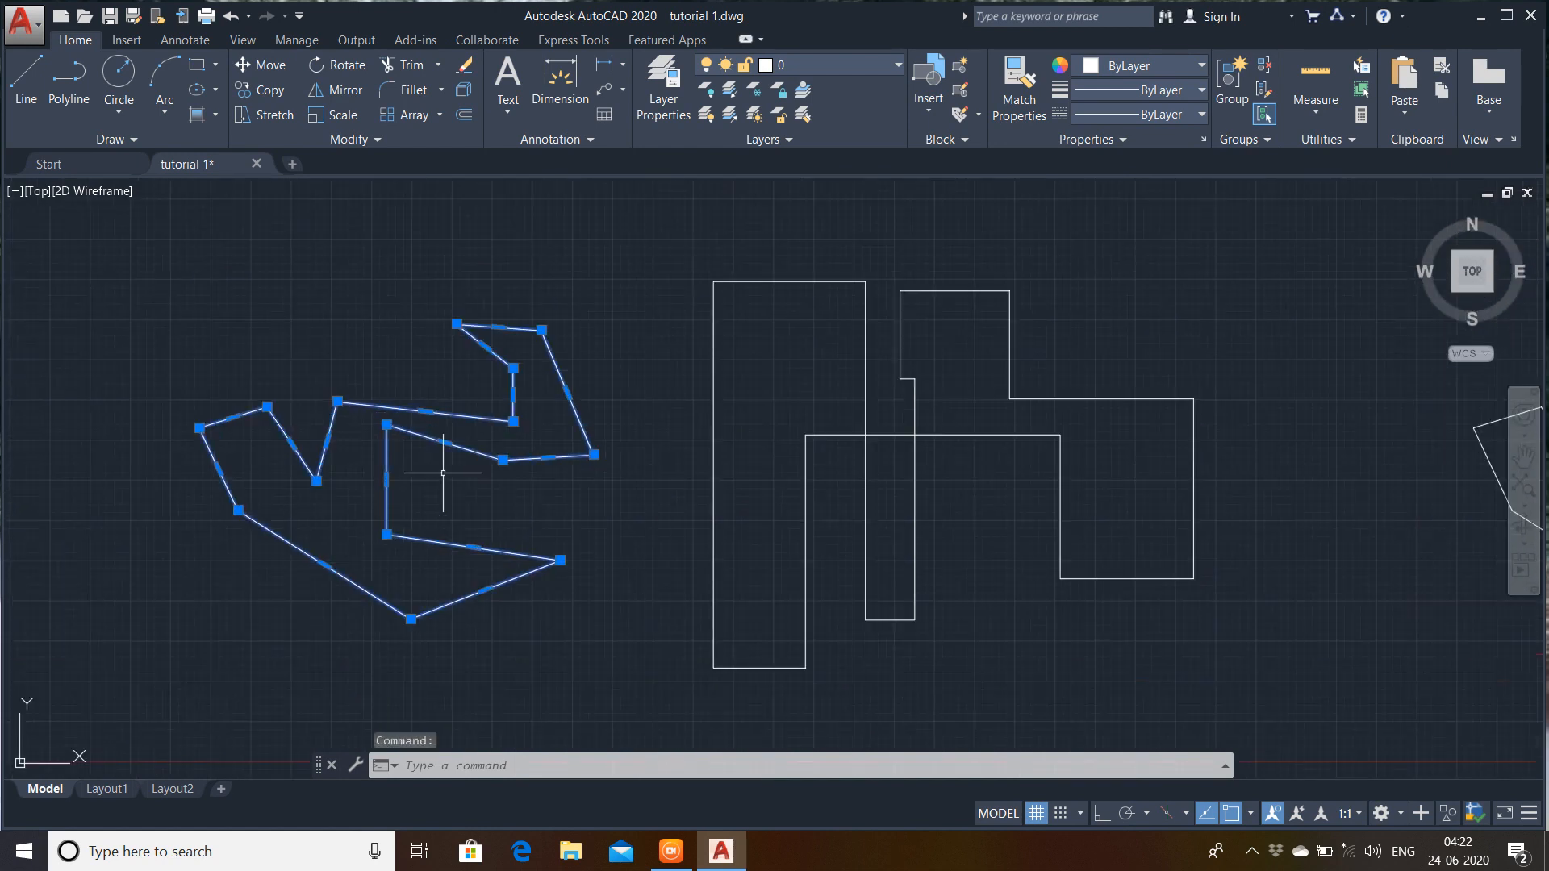
pyautogui.moveTo(450, 478)
pyautogui.mouseDown(button='middle')
pyautogui.moveTo(469, 504)
pyautogui.moveTo(520, 508)
pyautogui.mouseUp(button='middle')
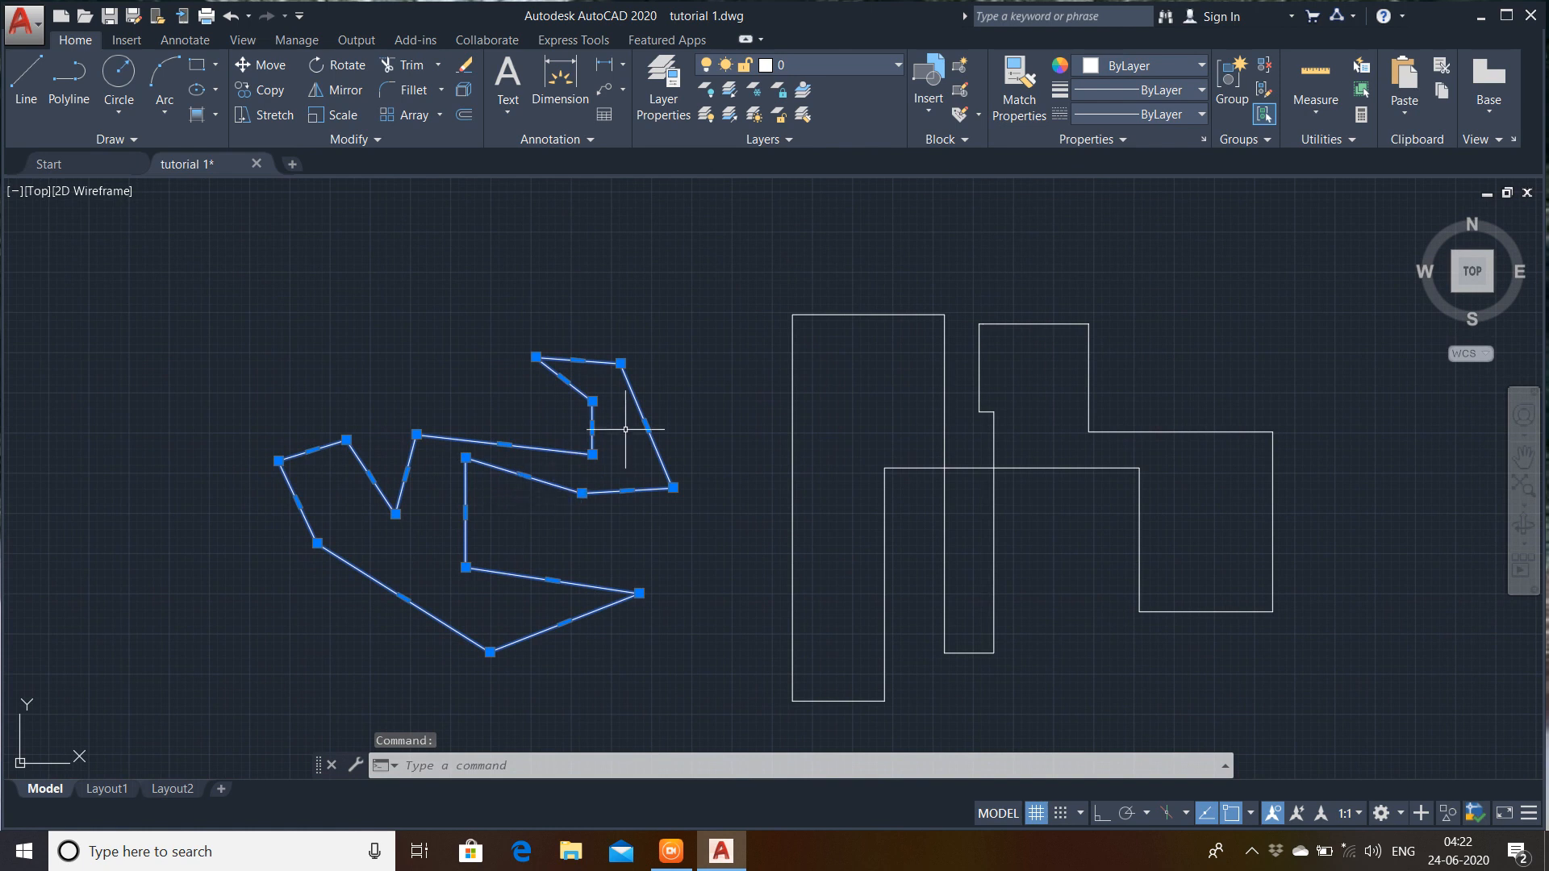
pyautogui.click(464, 90)
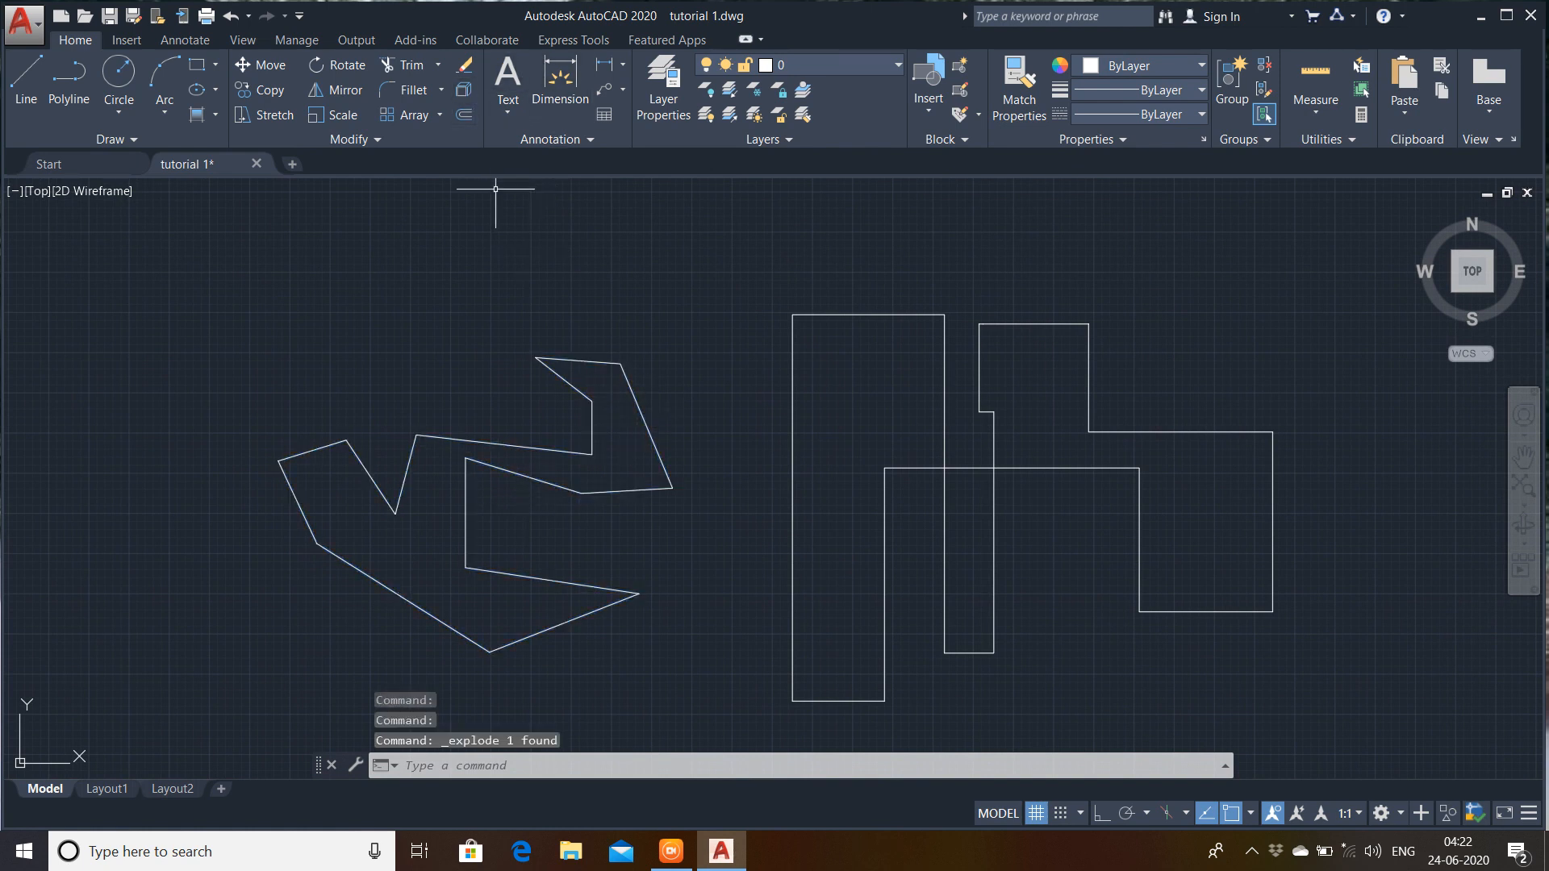
# - Select the zigzag outline's segments one by one to check that they are separate objects, and clear the selection
pyautogui.click(647, 418)
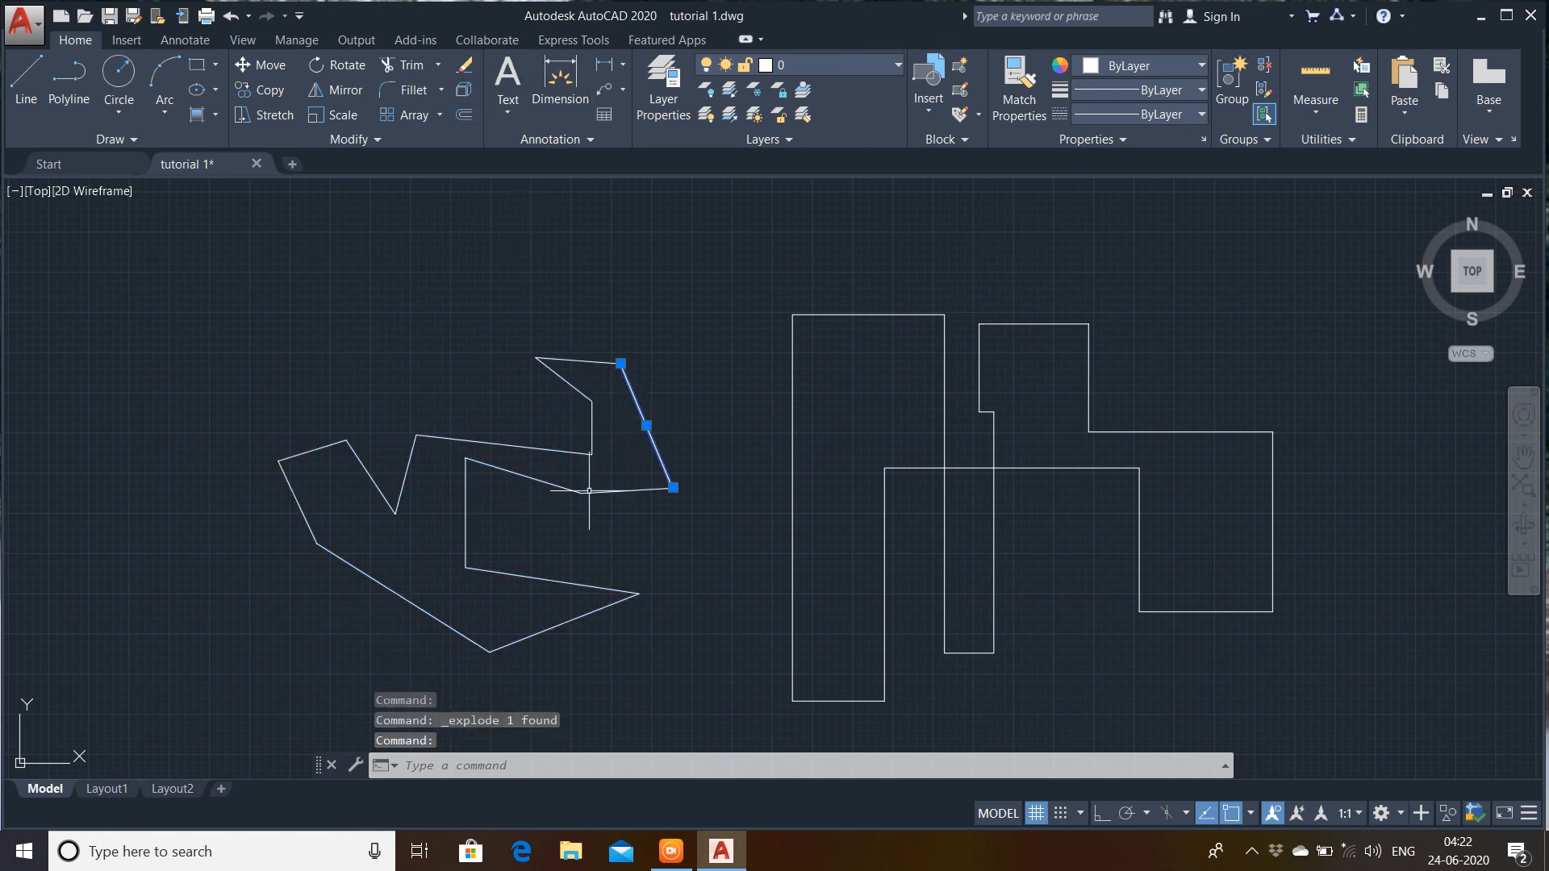
pyautogui.click(525, 474)
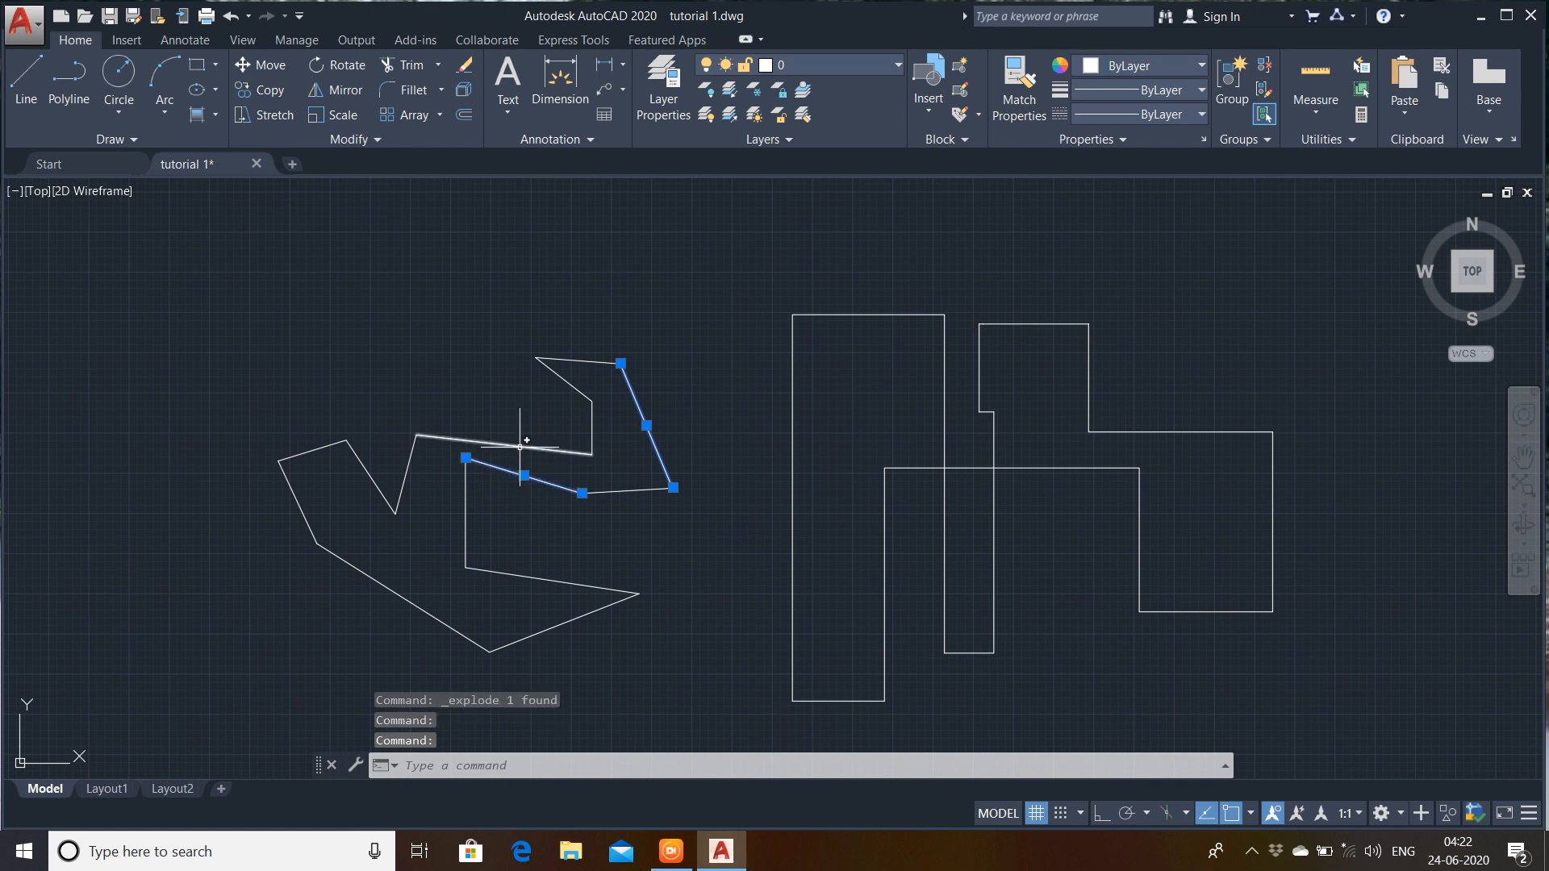
pyautogui.click(516, 446)
pyautogui.click(400, 486)
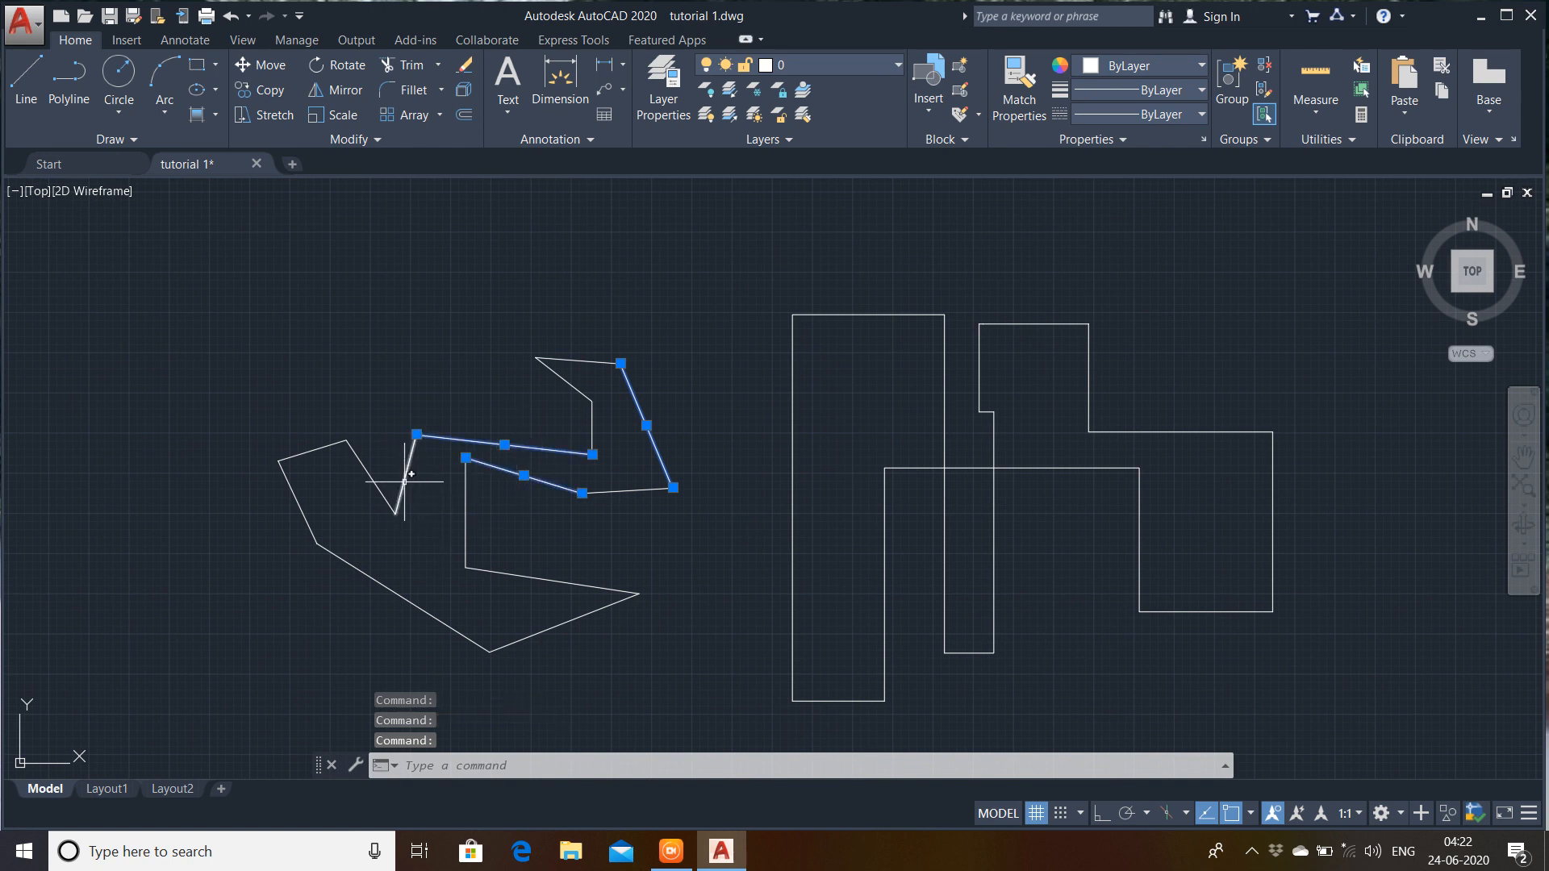
pyautogui.click(466, 493)
pyautogui.click(529, 577)
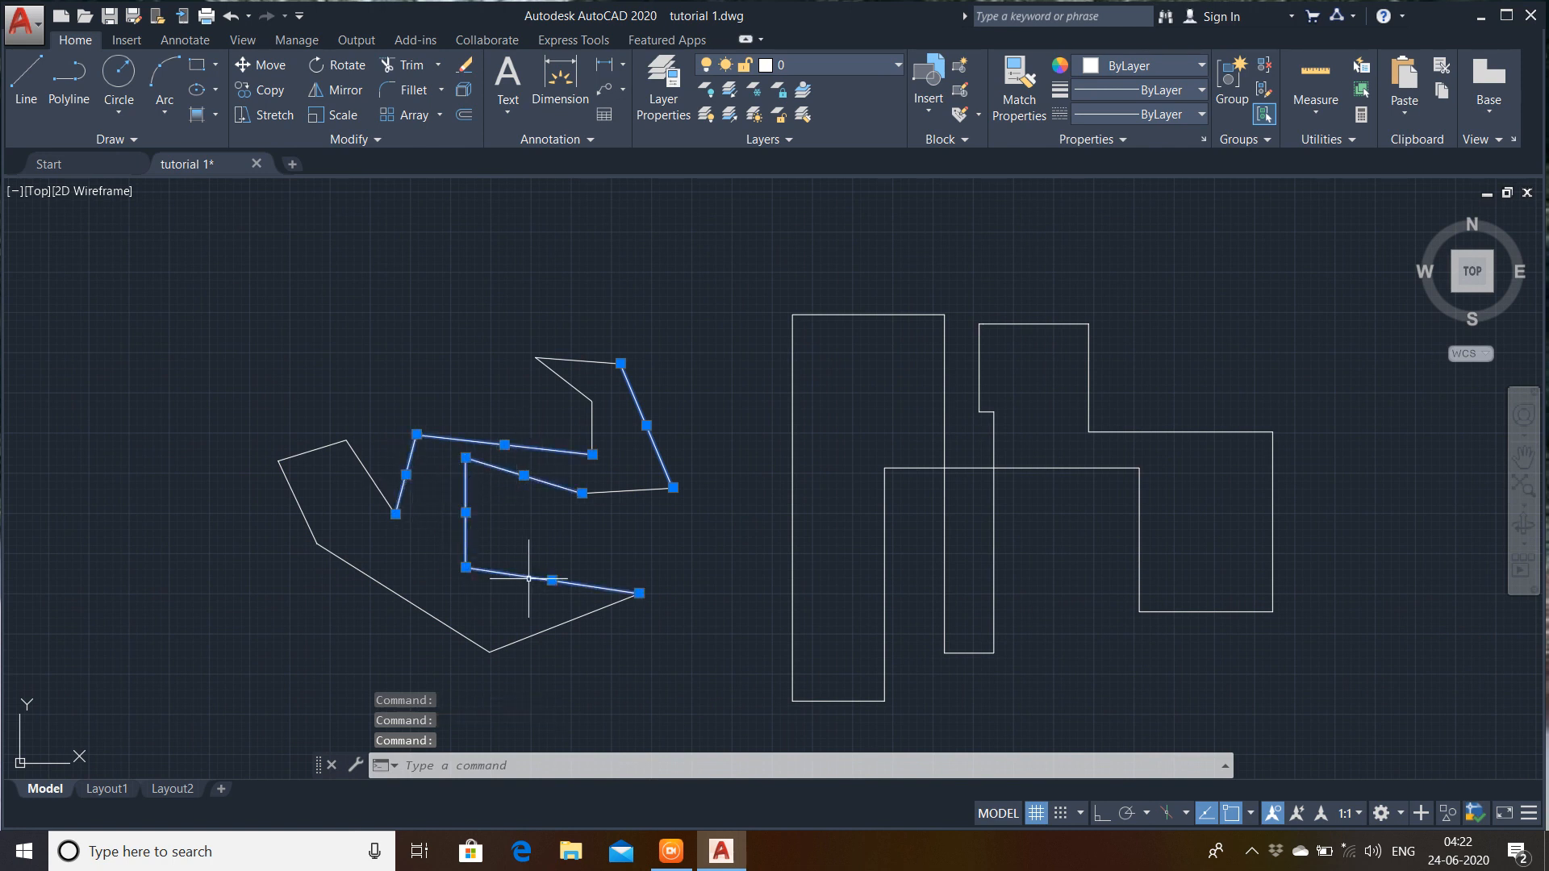
pyautogui.click(526, 639)
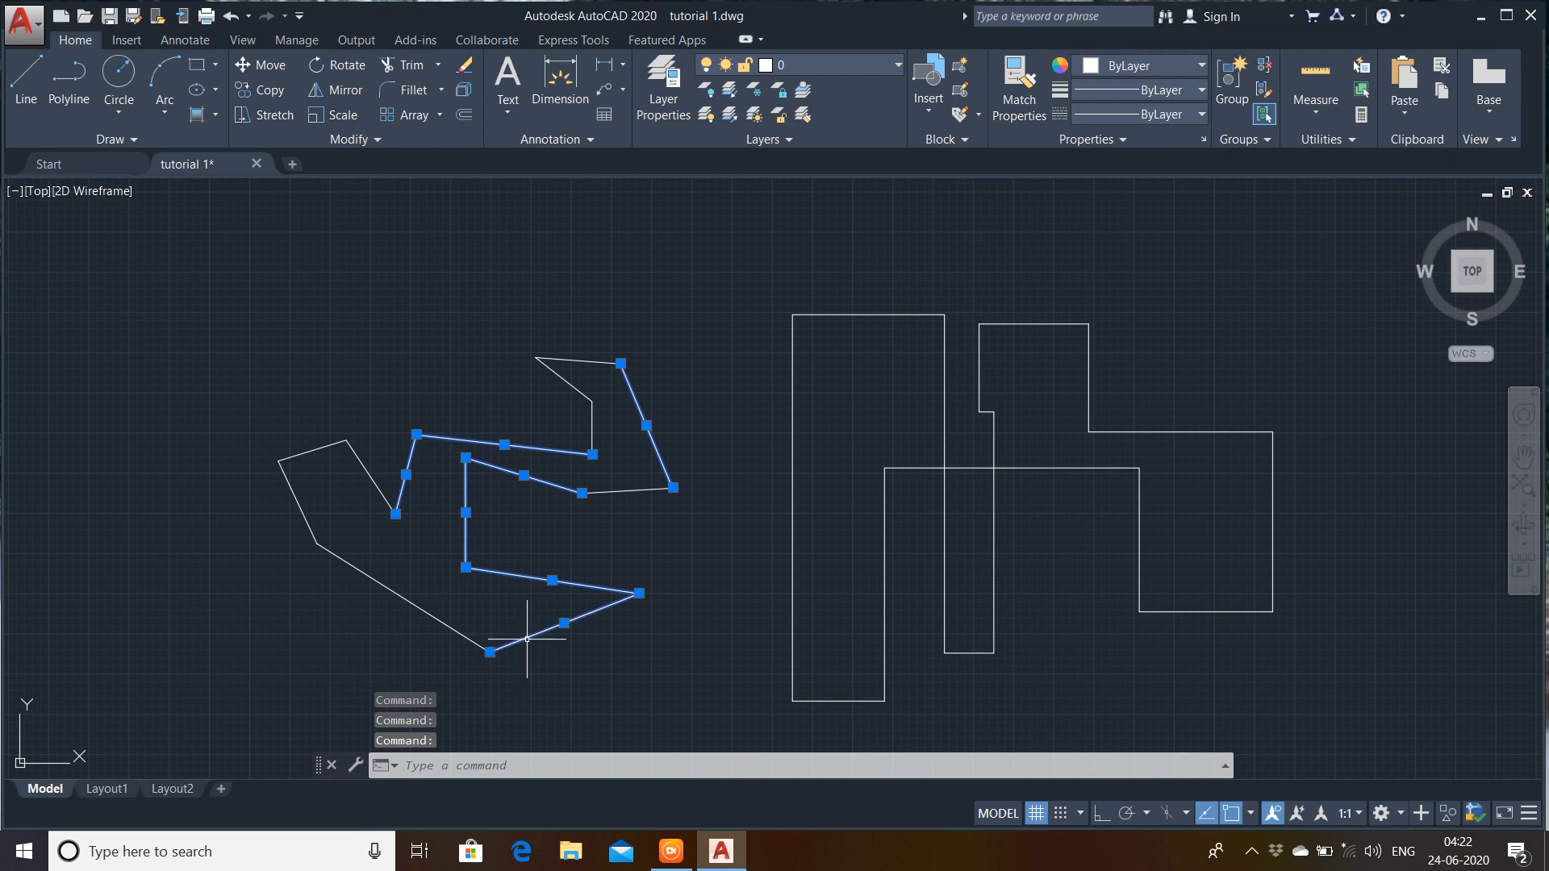
pyautogui.click(426, 612)
pyautogui.click(298, 493)
pyautogui.click(253, 460)
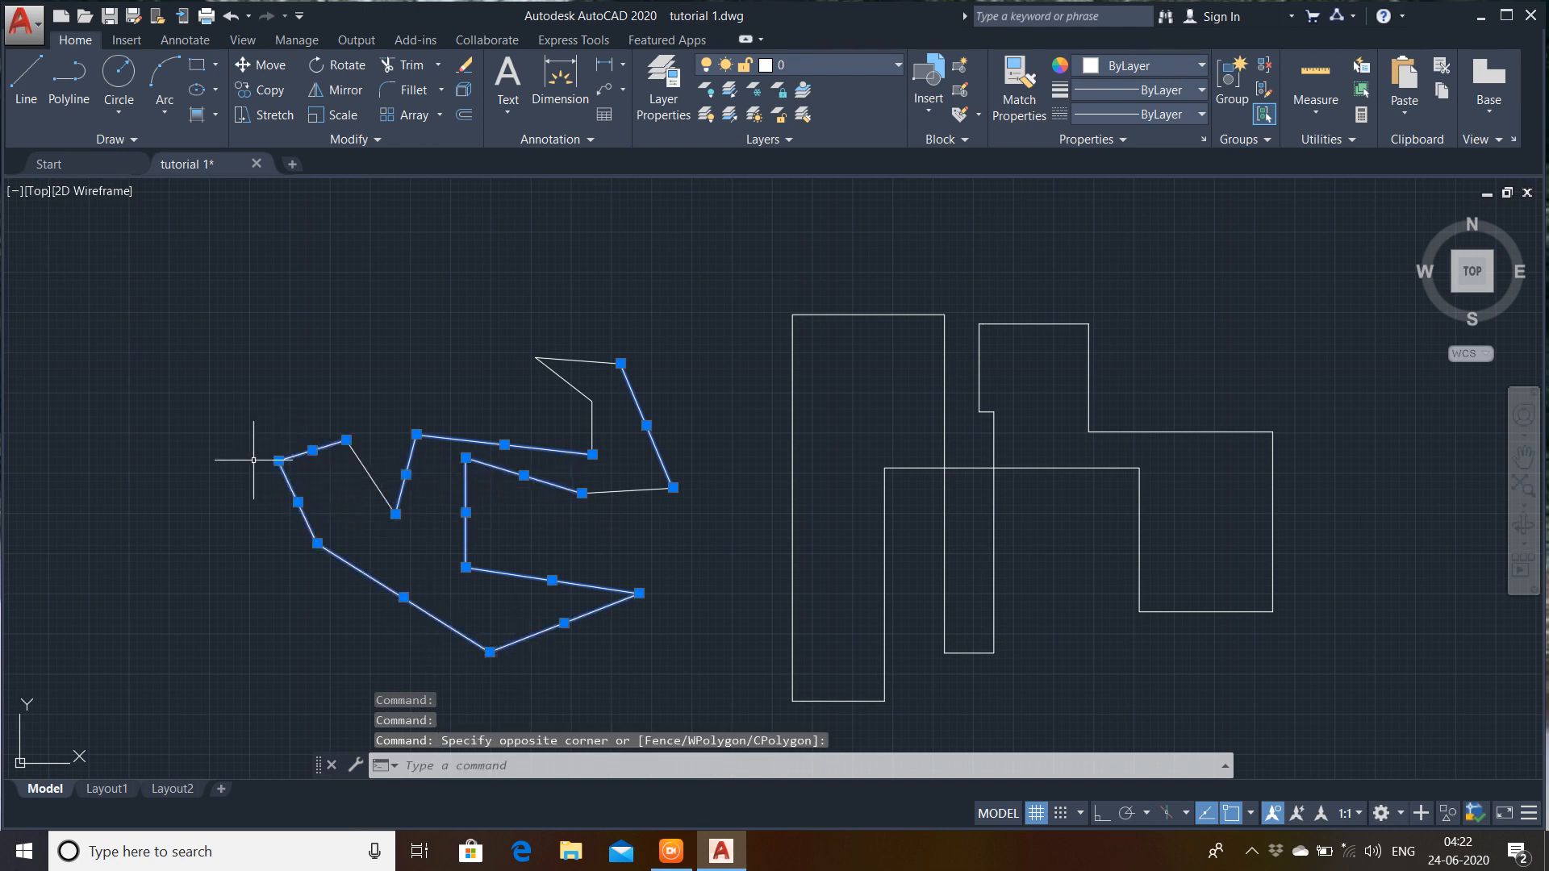
pyautogui.click(371, 477)
pyautogui.click(539, 347)
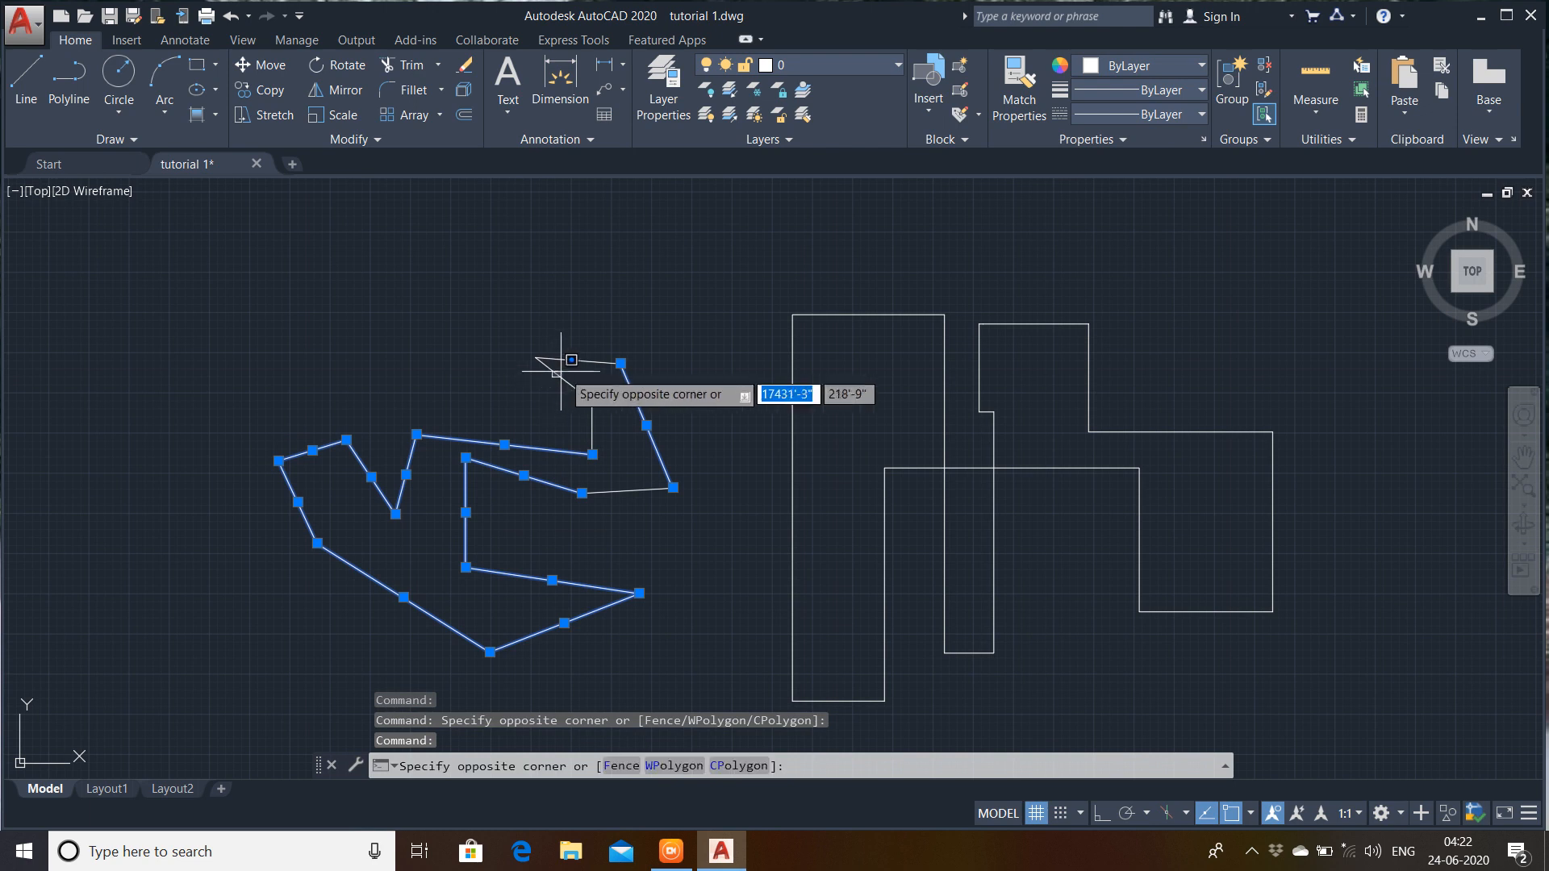
pyautogui.press('Escape')
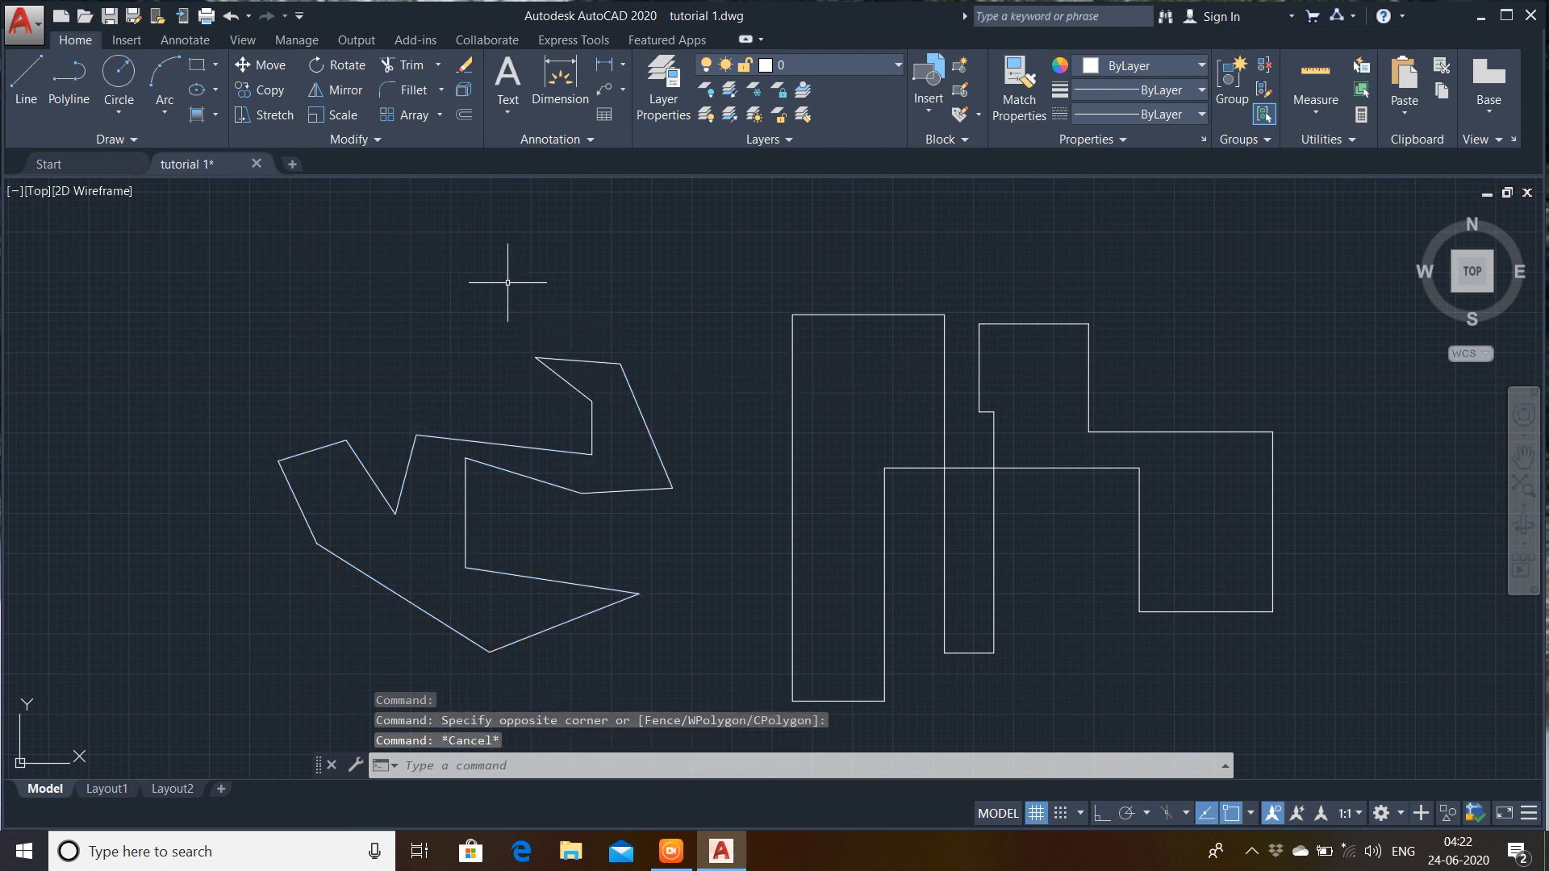
# - Join all segments of the zigzag outline below the Join heading into one polyline and check it by selecting it
pyautogui.write('J')
pyautogui.click(574, 321)
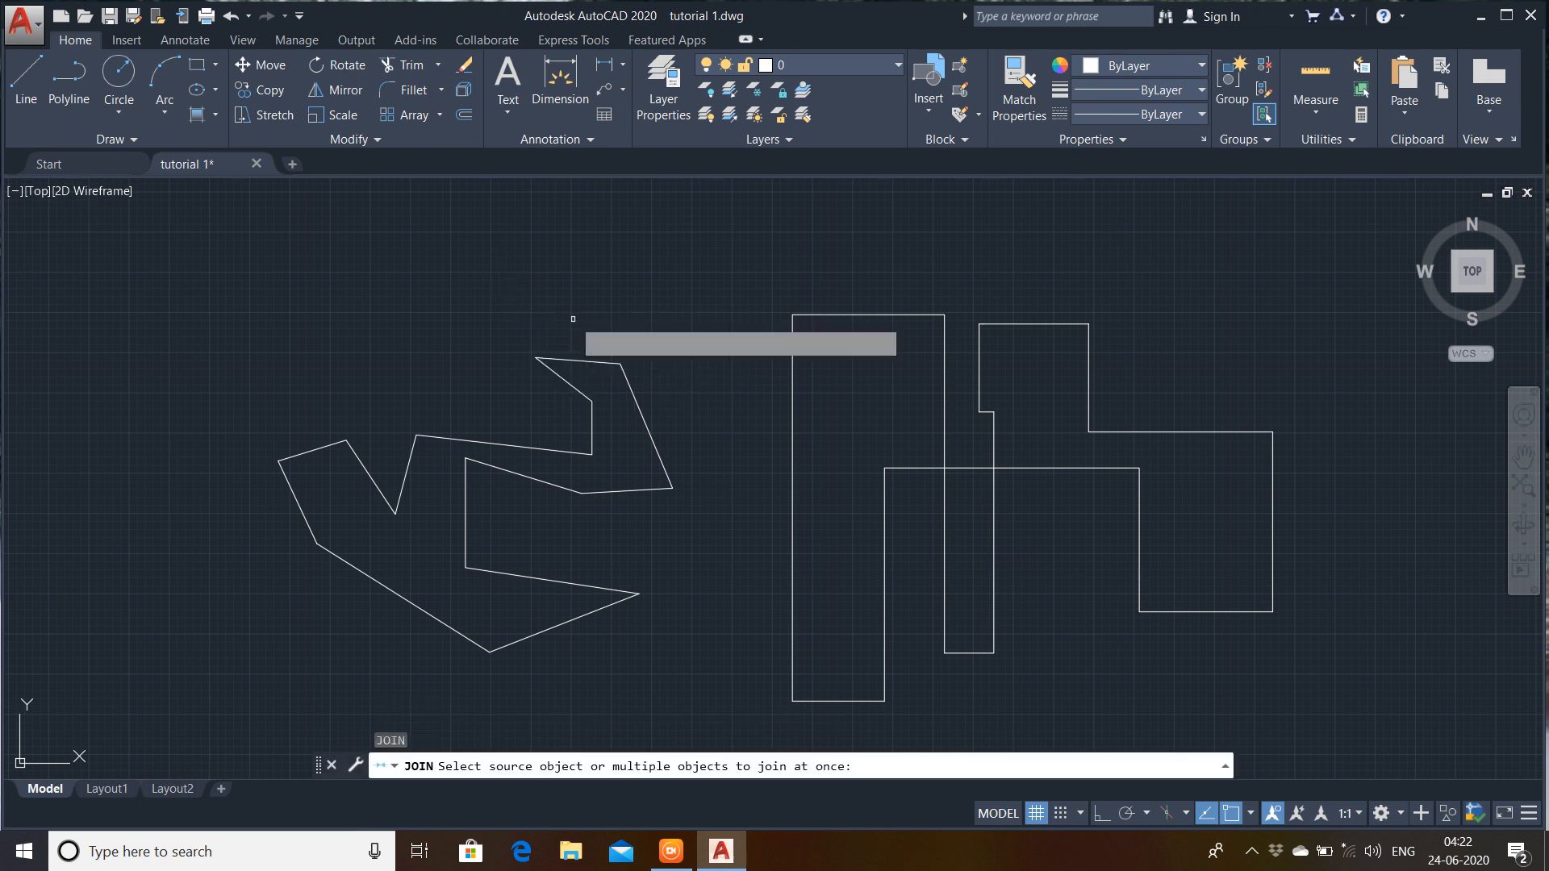
pyautogui.moveTo(600, 361); pyautogui.dragTo(619, 302, button='middle')
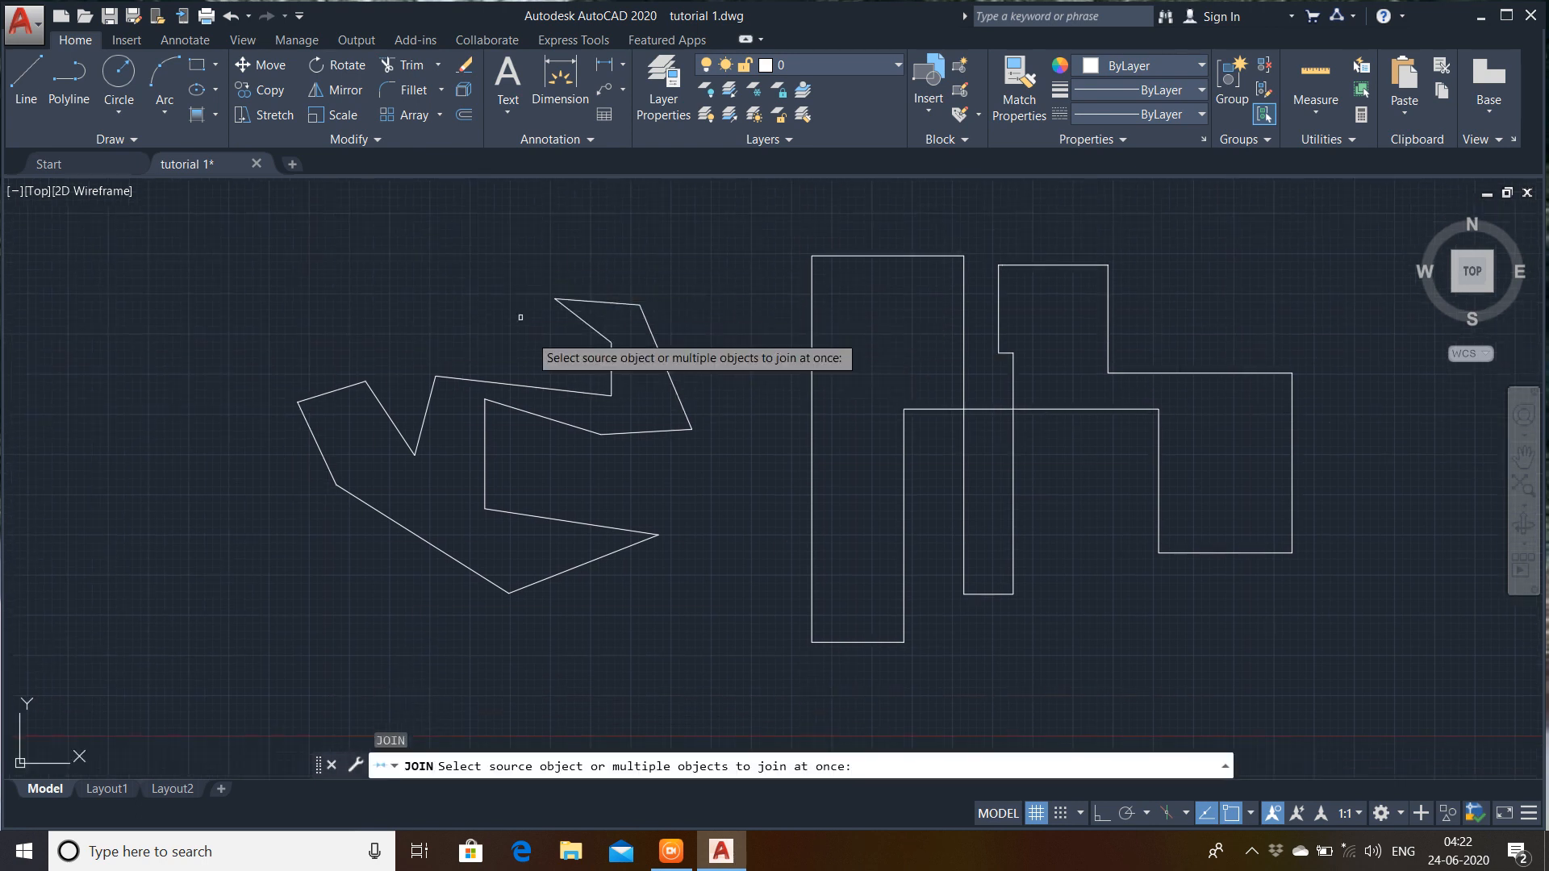
pyautogui.click(701, 265)
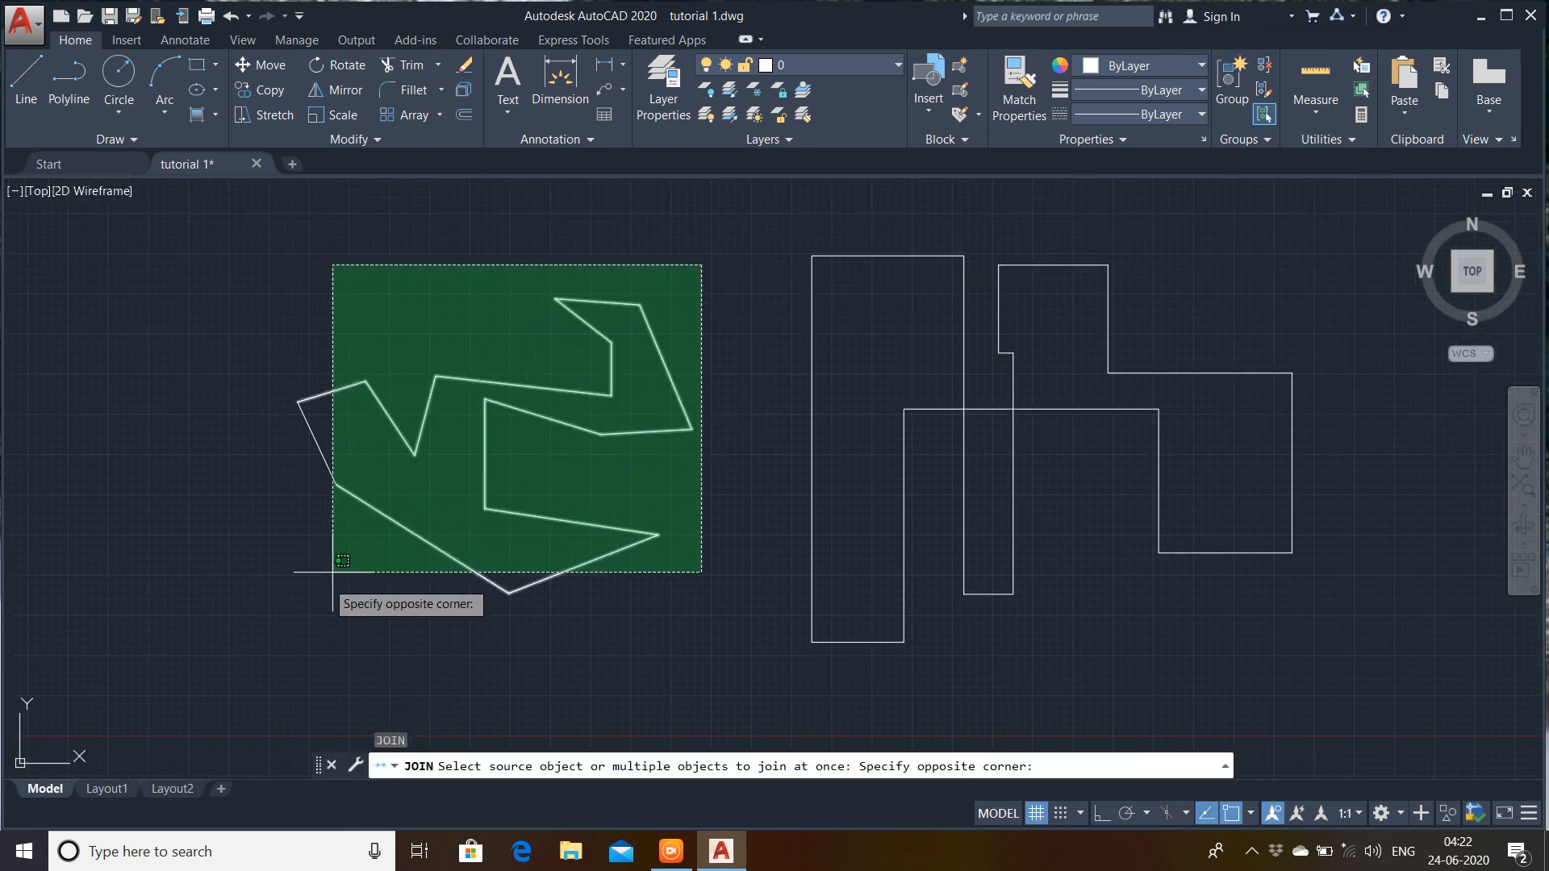
pyautogui.click(299, 601)
pyautogui.press('Return')
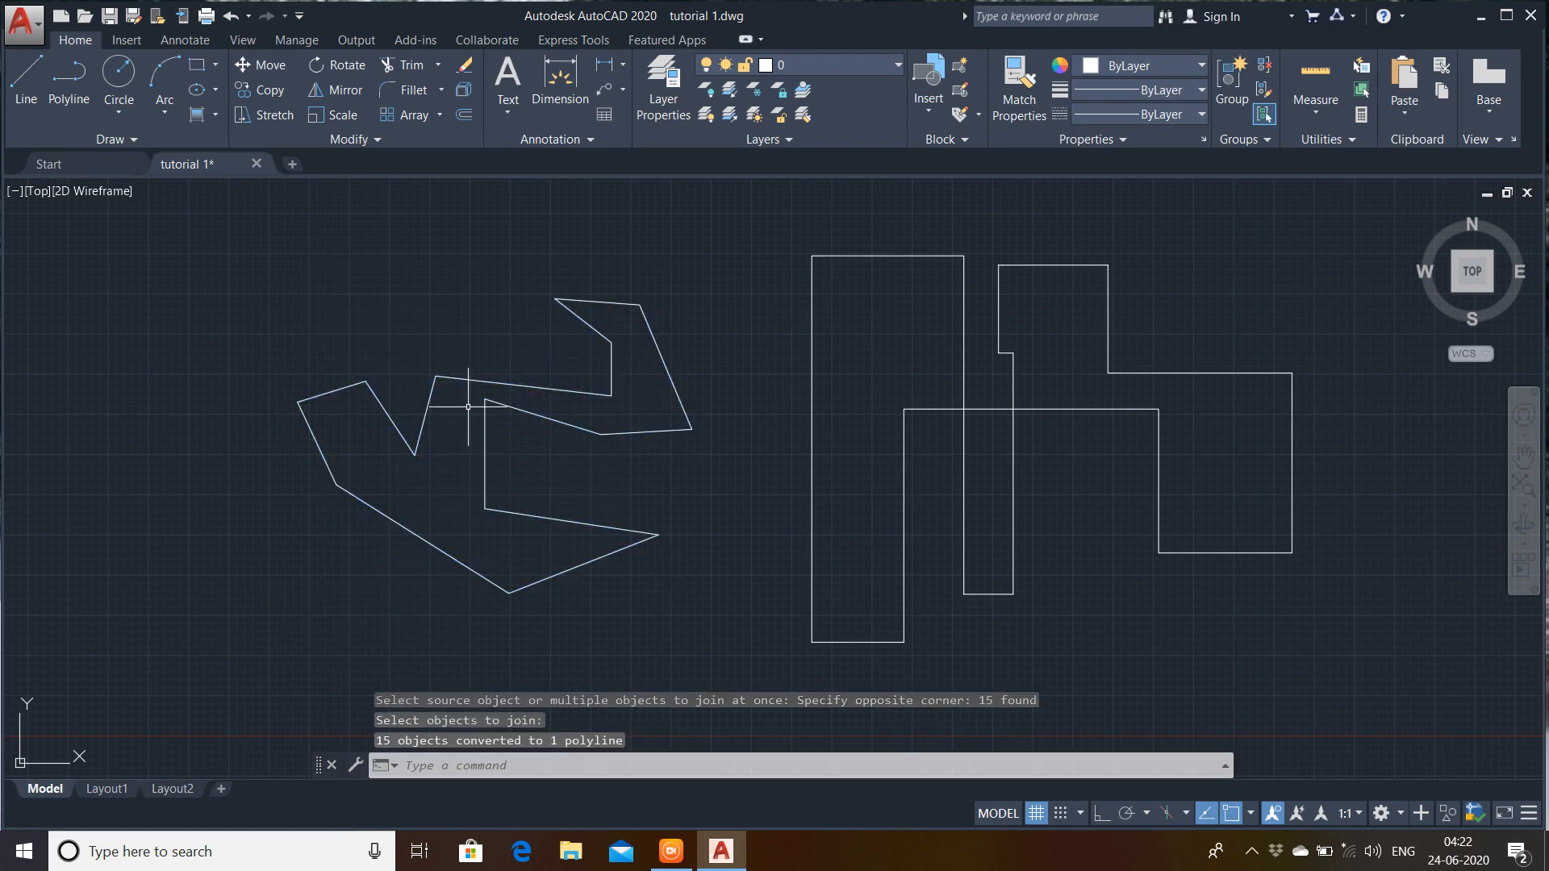
pyautogui.click(484, 413)
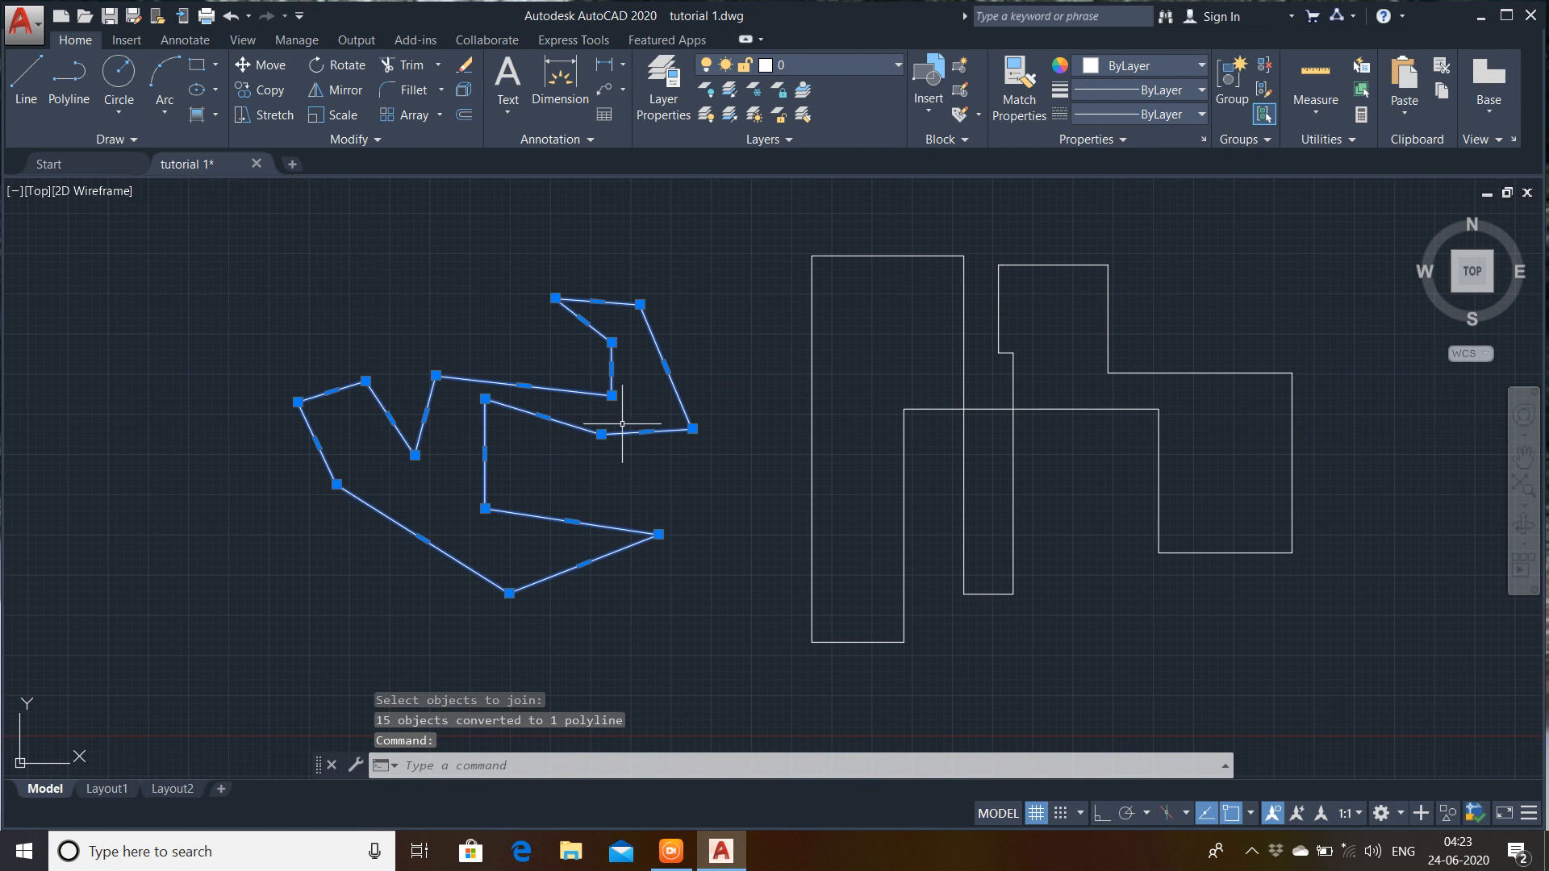
pyautogui.press('Escape')
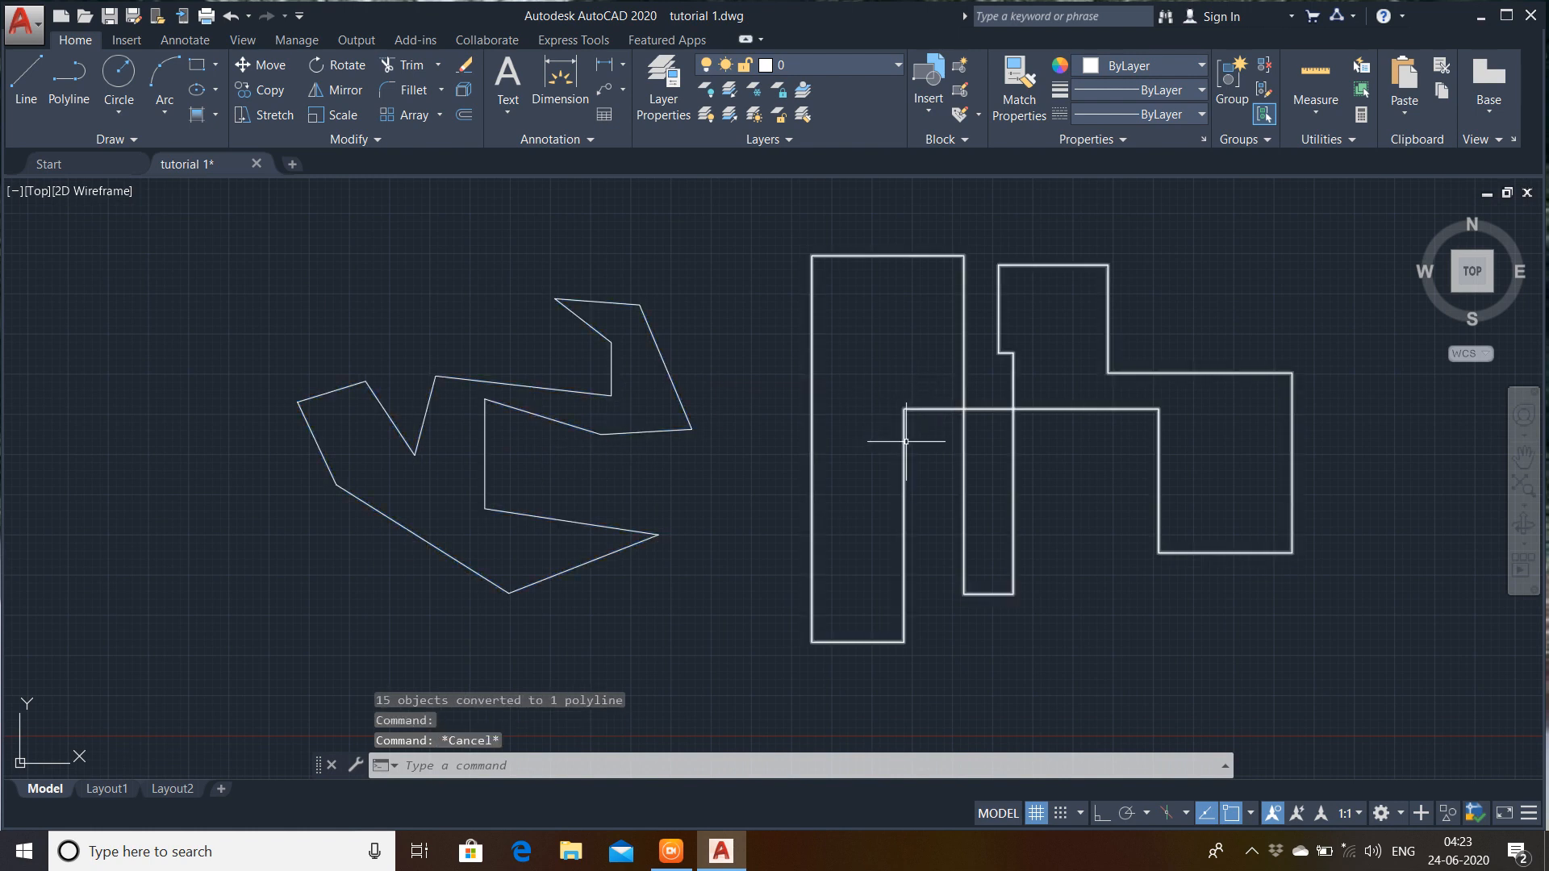
# - Explode the right-angled stepped polyline beside the zigzag outline into separate segments
pyautogui.click(1202, 253)
pyautogui.click(715, 618)
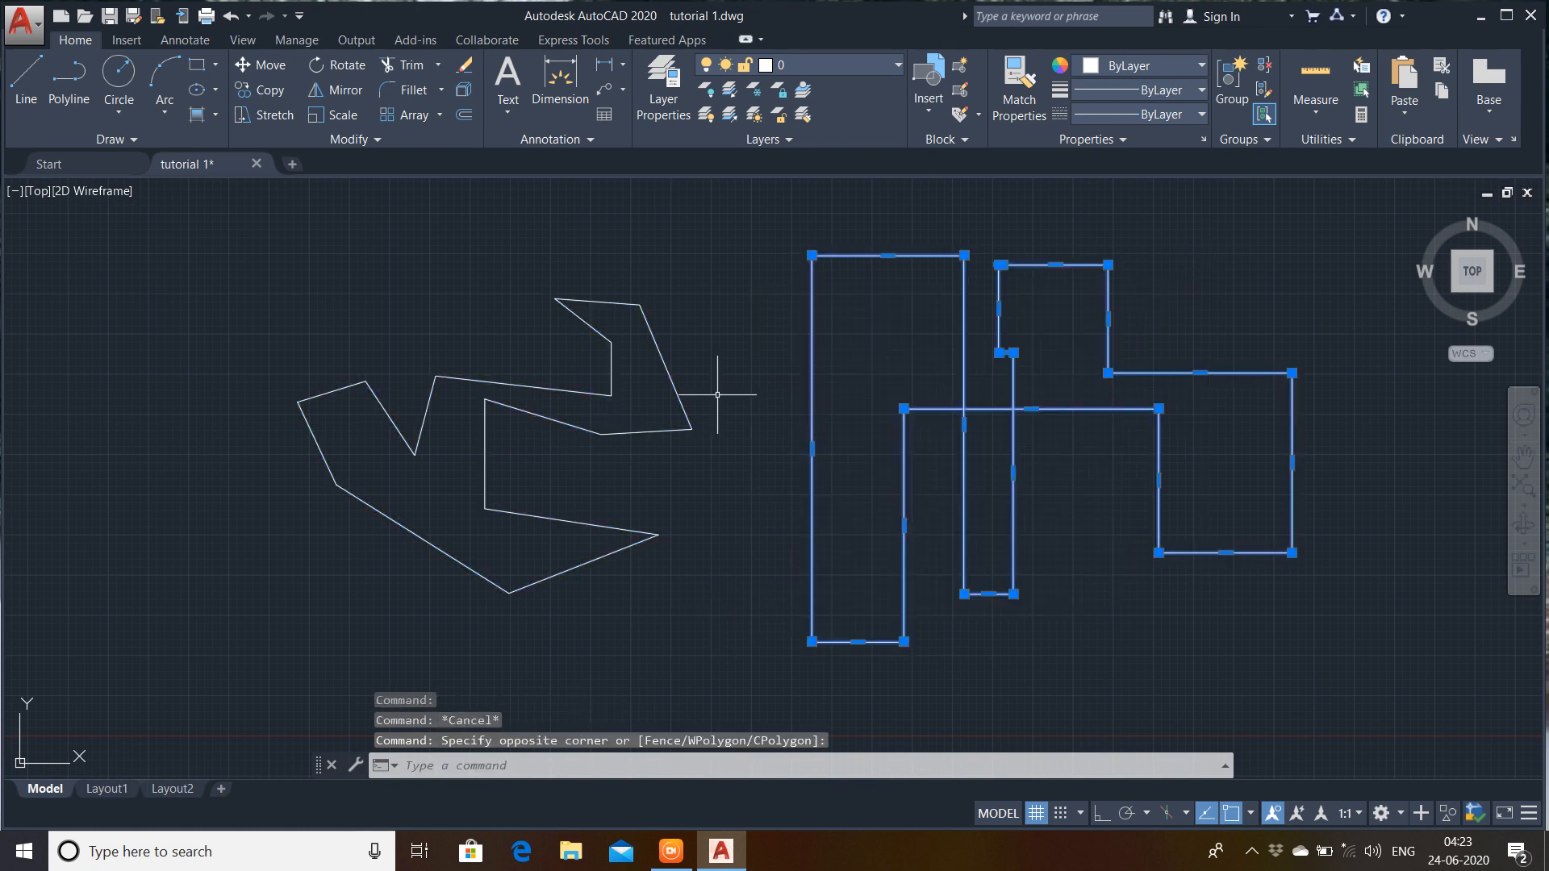
pyautogui.click(464, 89)
# - Select individual segments of the right-angled stepped outline to check that they are separate, clearing the selection each time
pyautogui.click(964, 395)
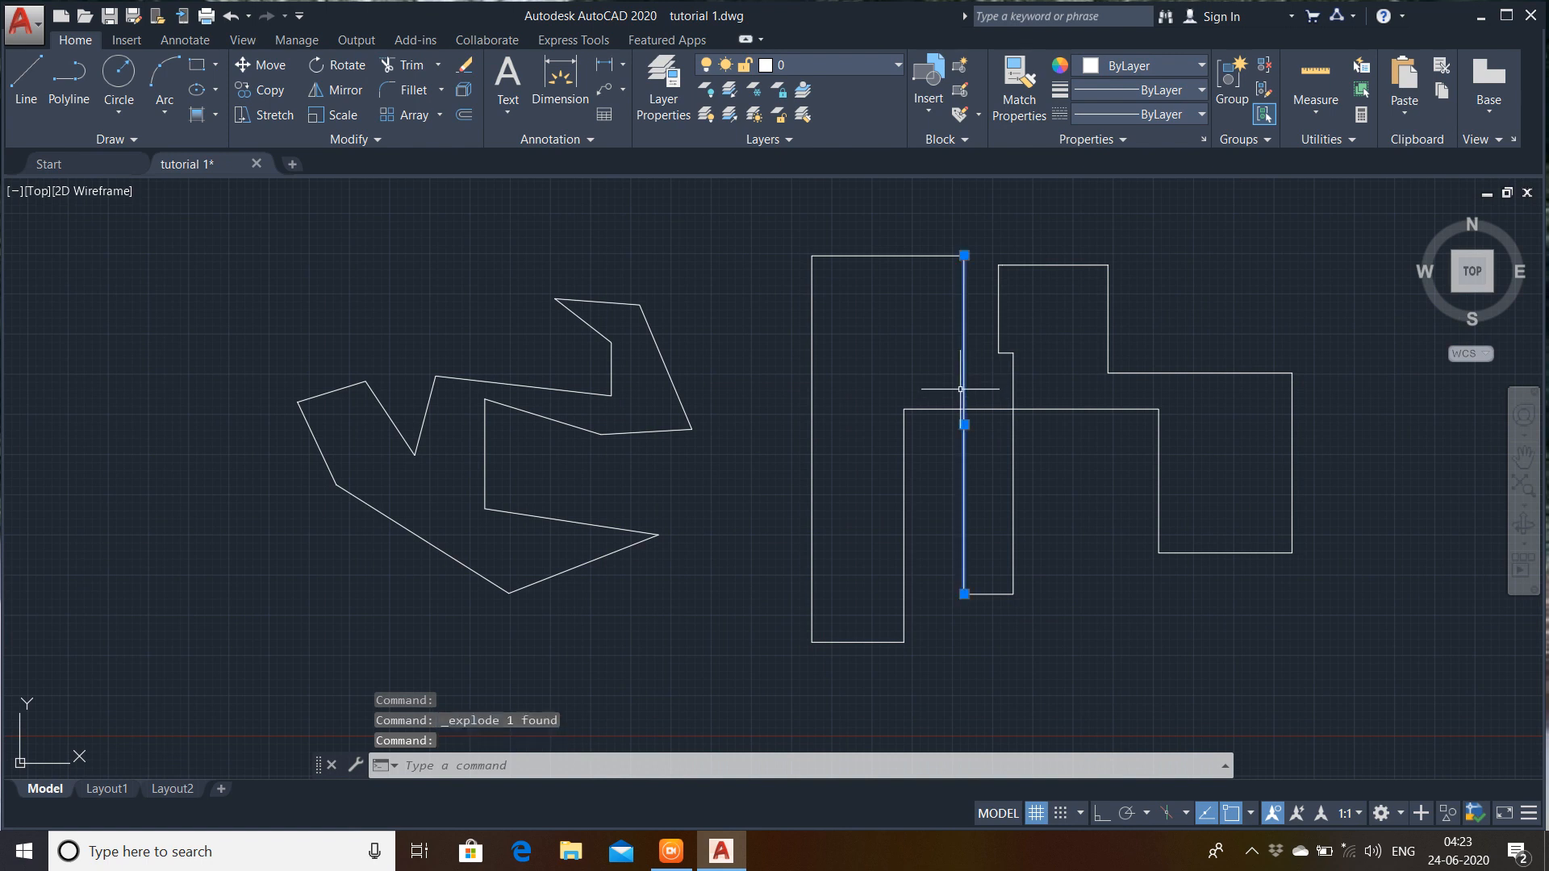
pyautogui.press('Escape')
pyautogui.click(1232, 554)
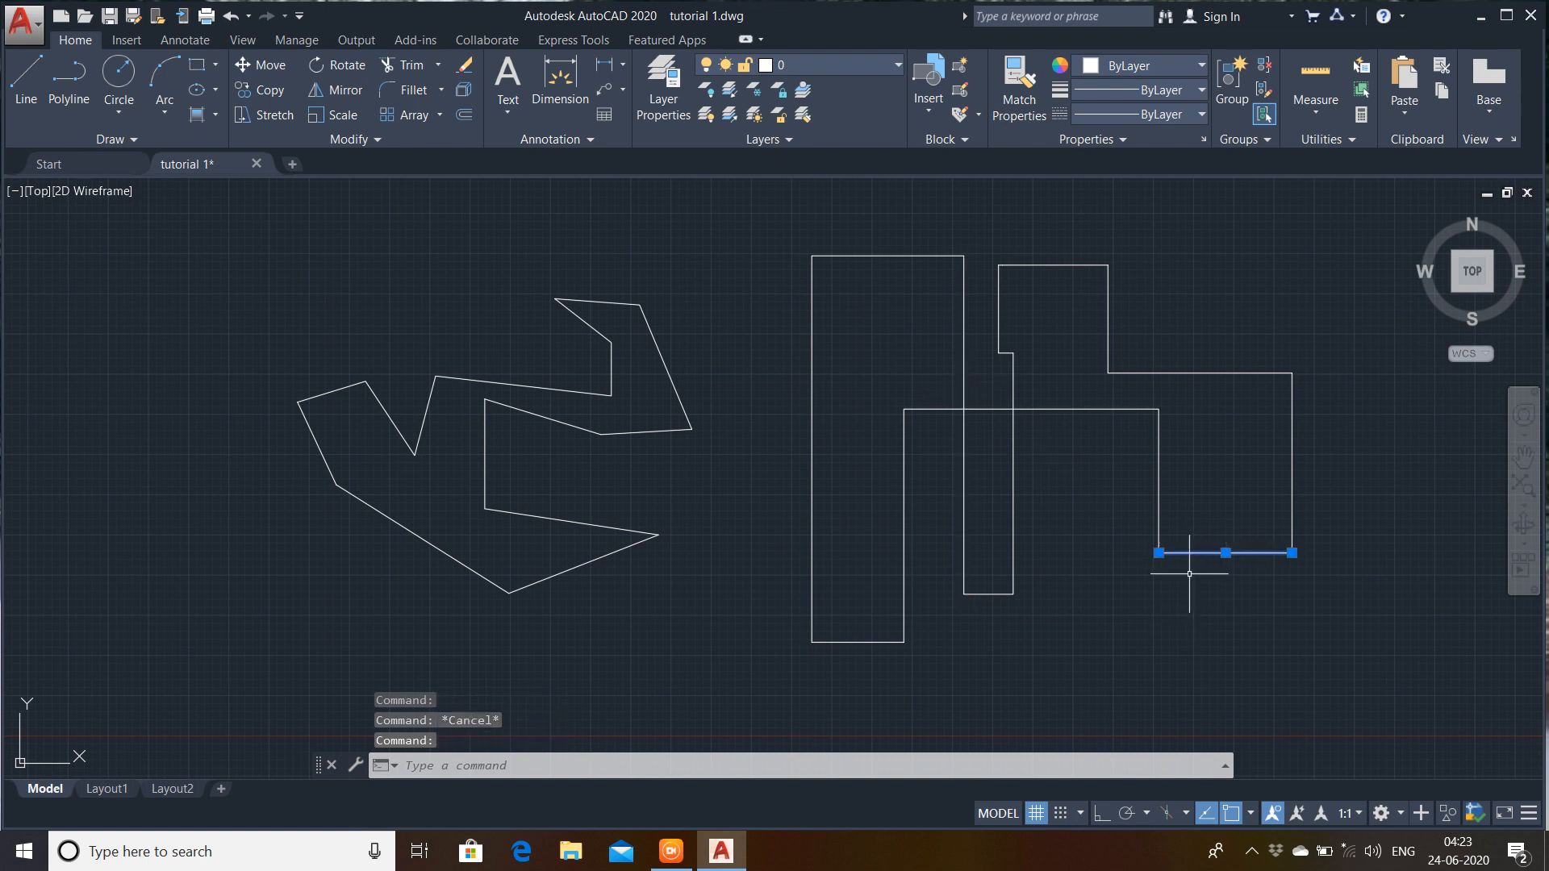
pyautogui.press('Escape')
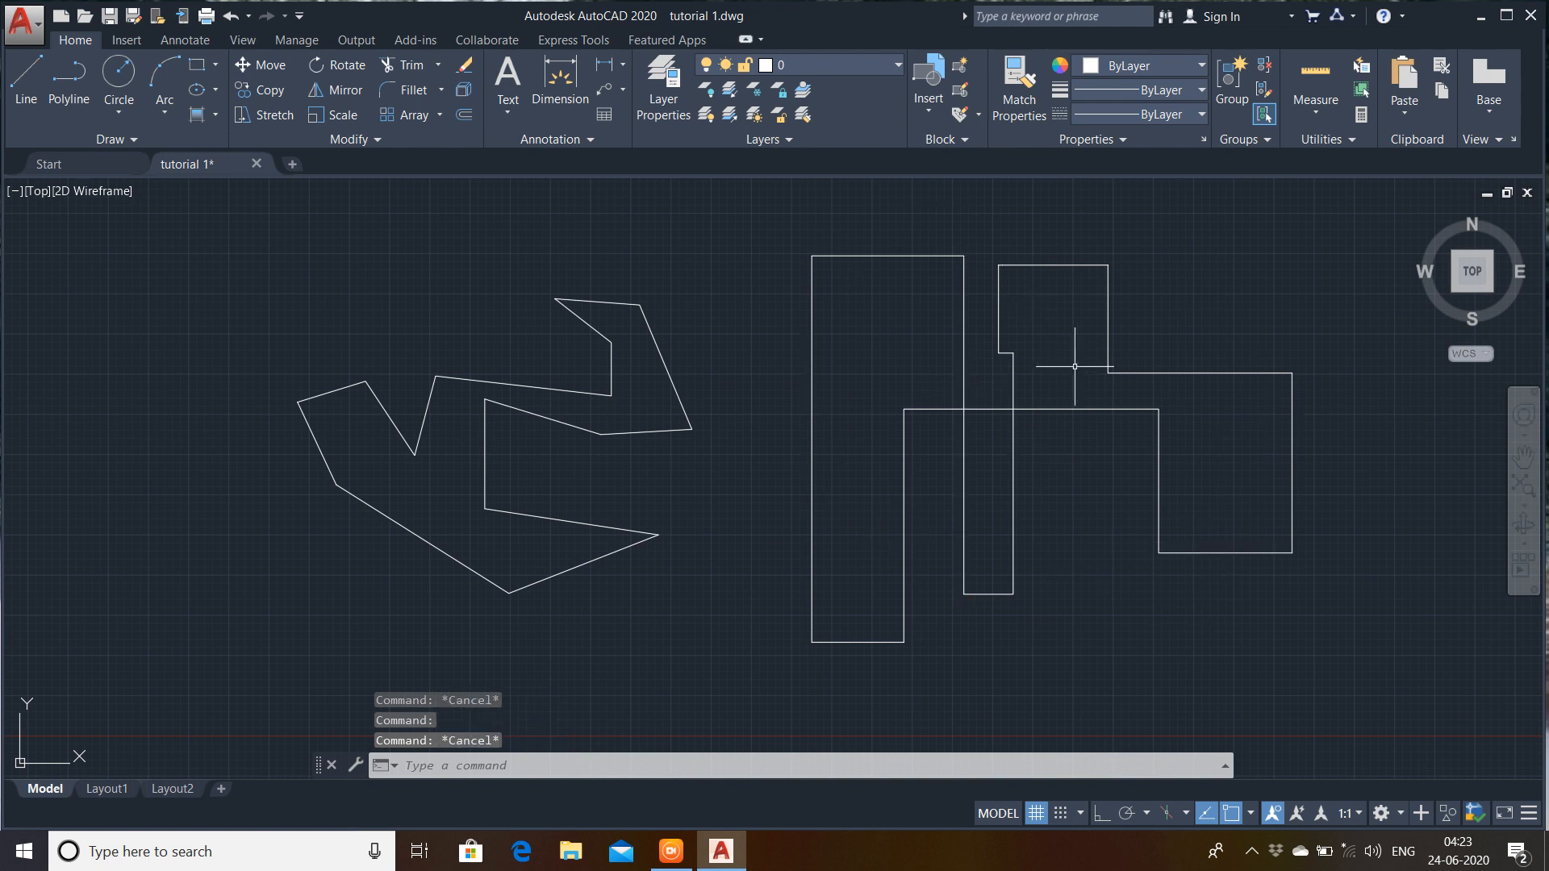
pyautogui.click(1247, 553)
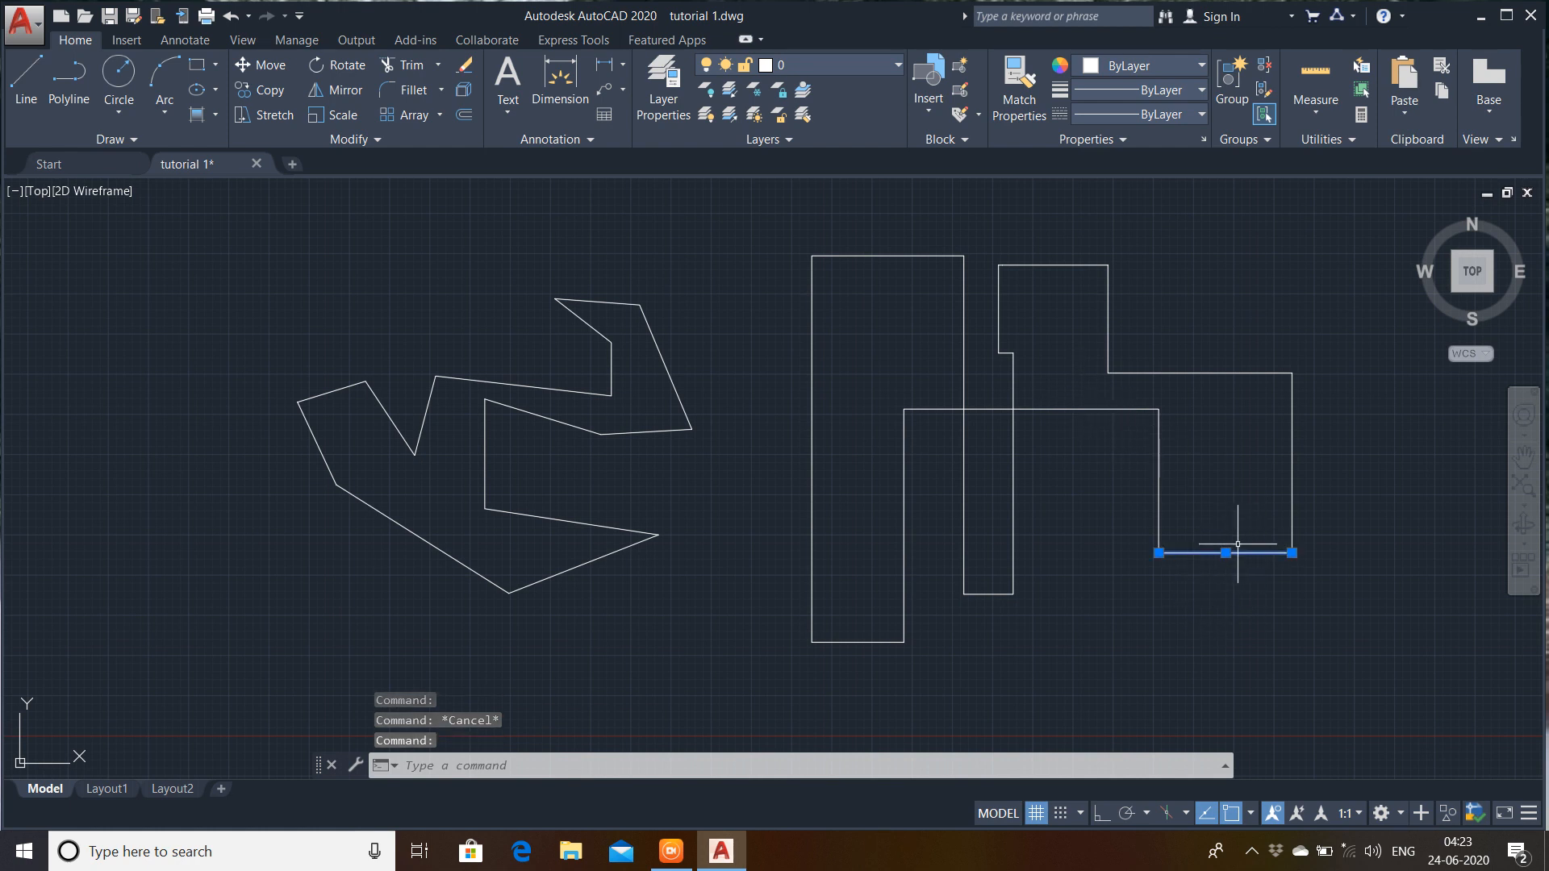
pyautogui.press('Escape')
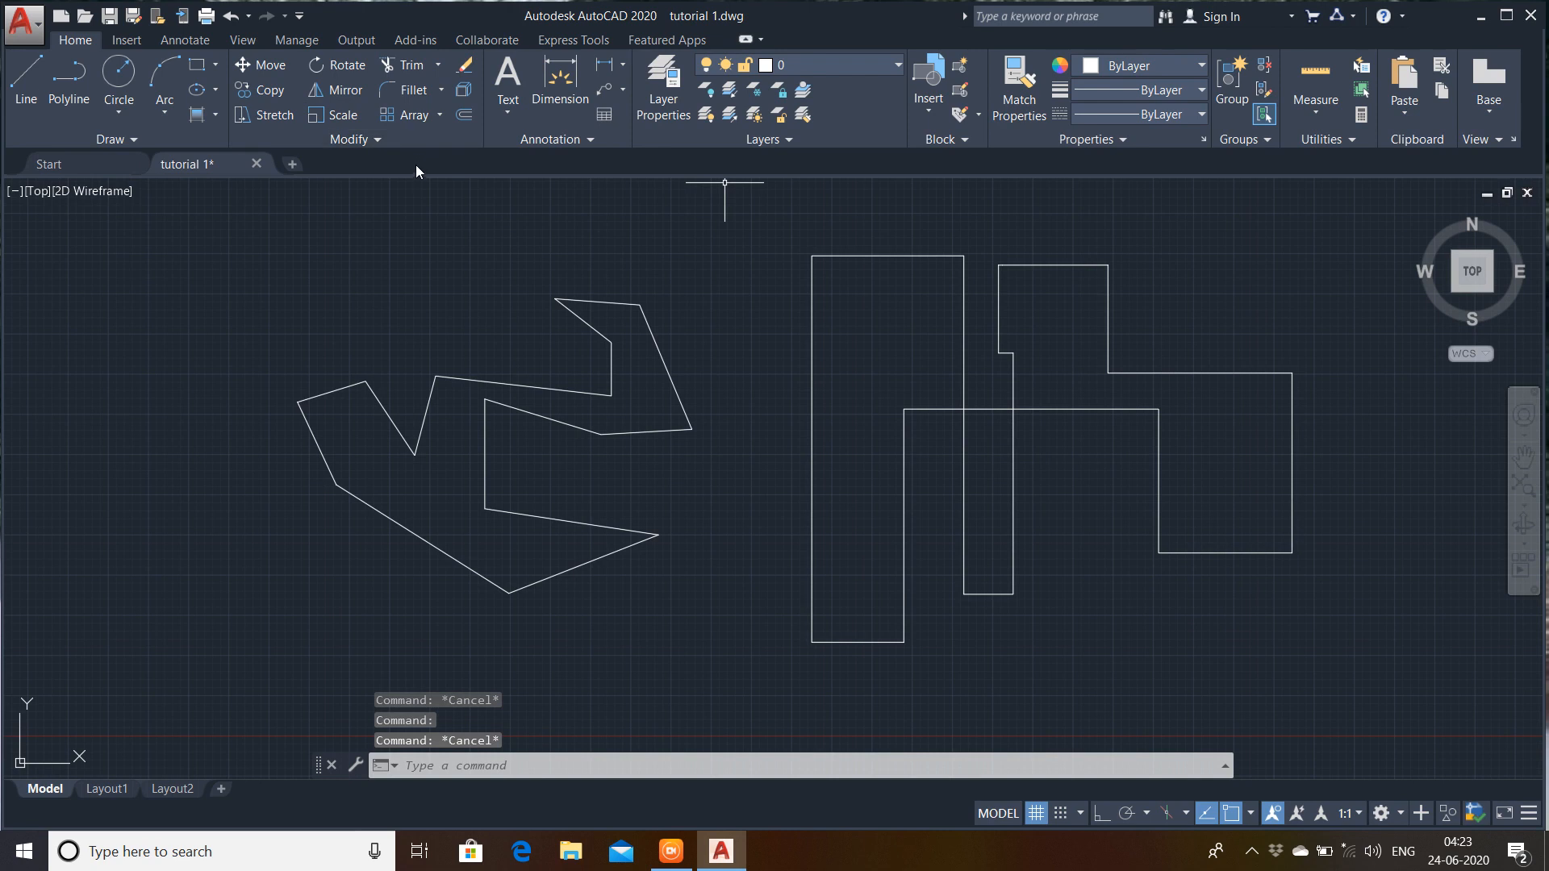
# - Join all segments of the right-angled stepped outline beside the zigzag into one polyline and select it to check
pyautogui.write('j')
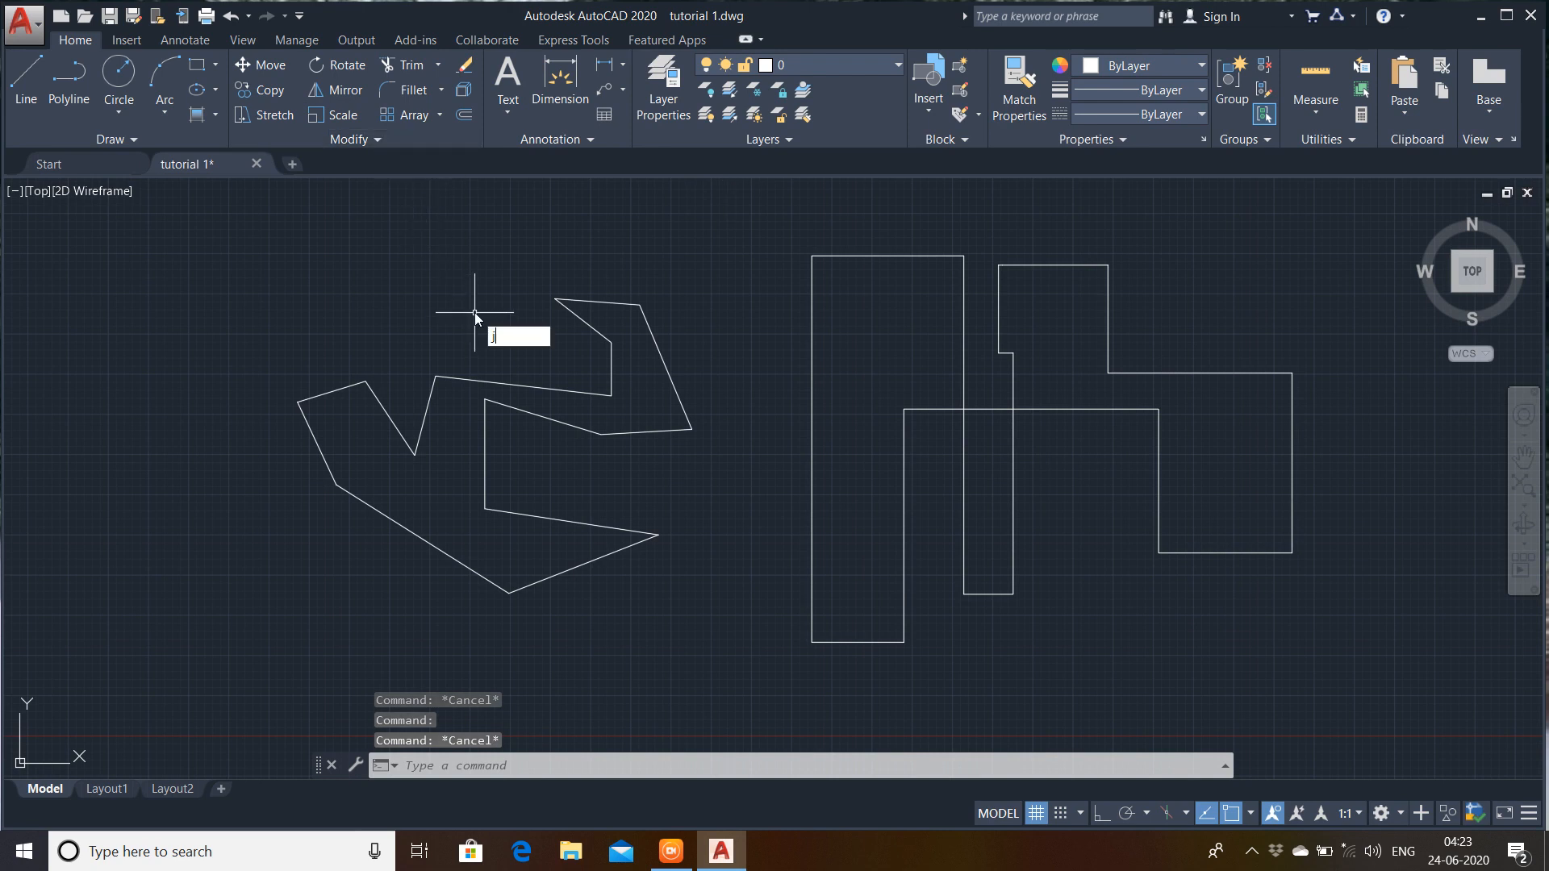
pyautogui.press('Return')
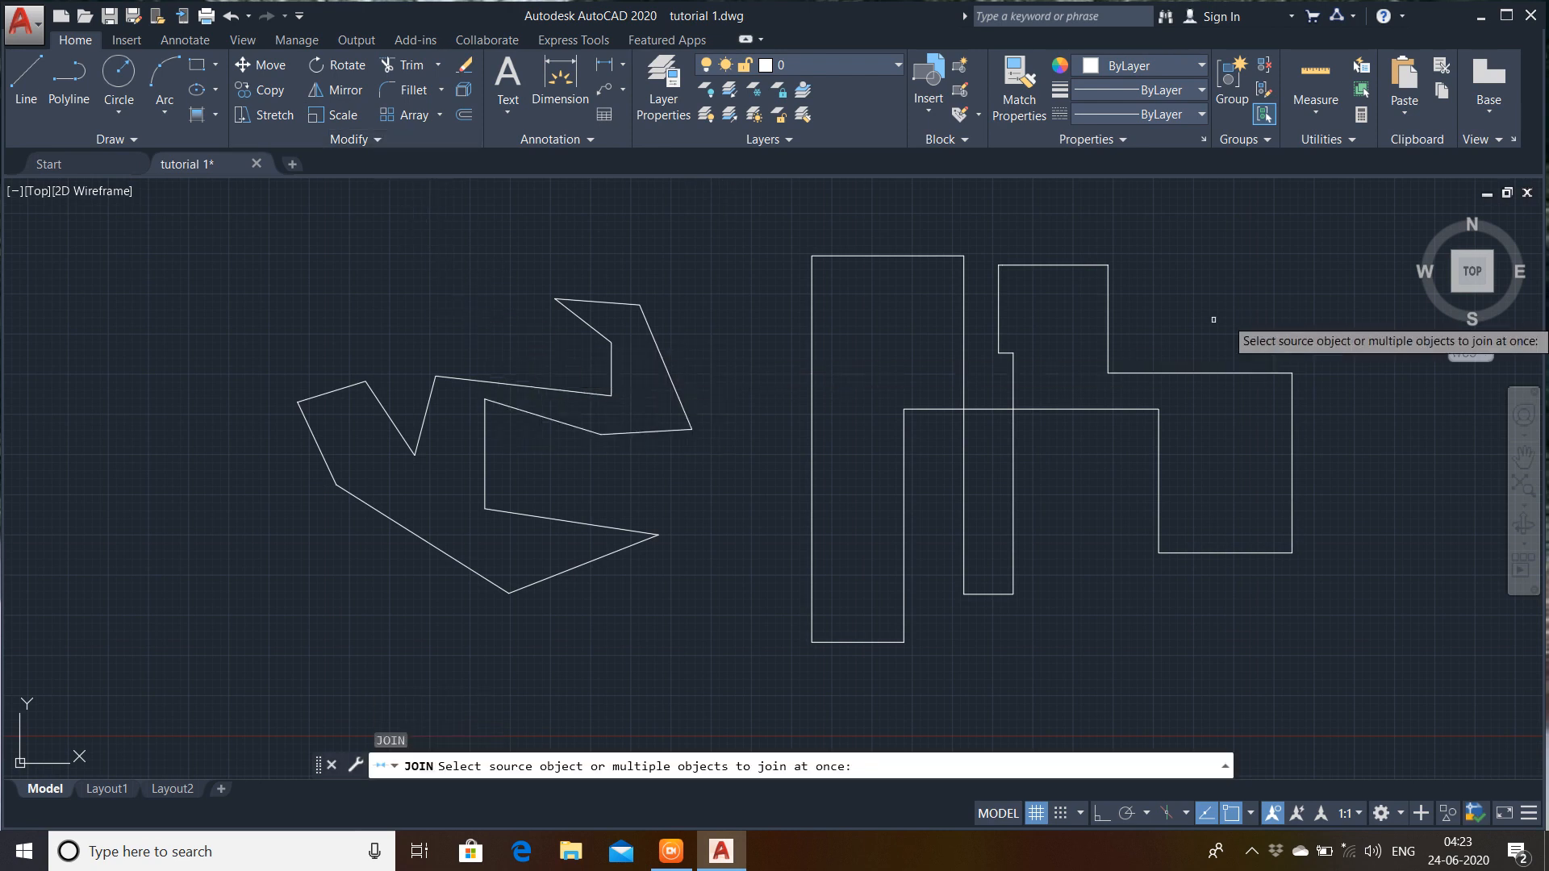
pyautogui.click(1318, 252)
pyautogui.click(803, 641)
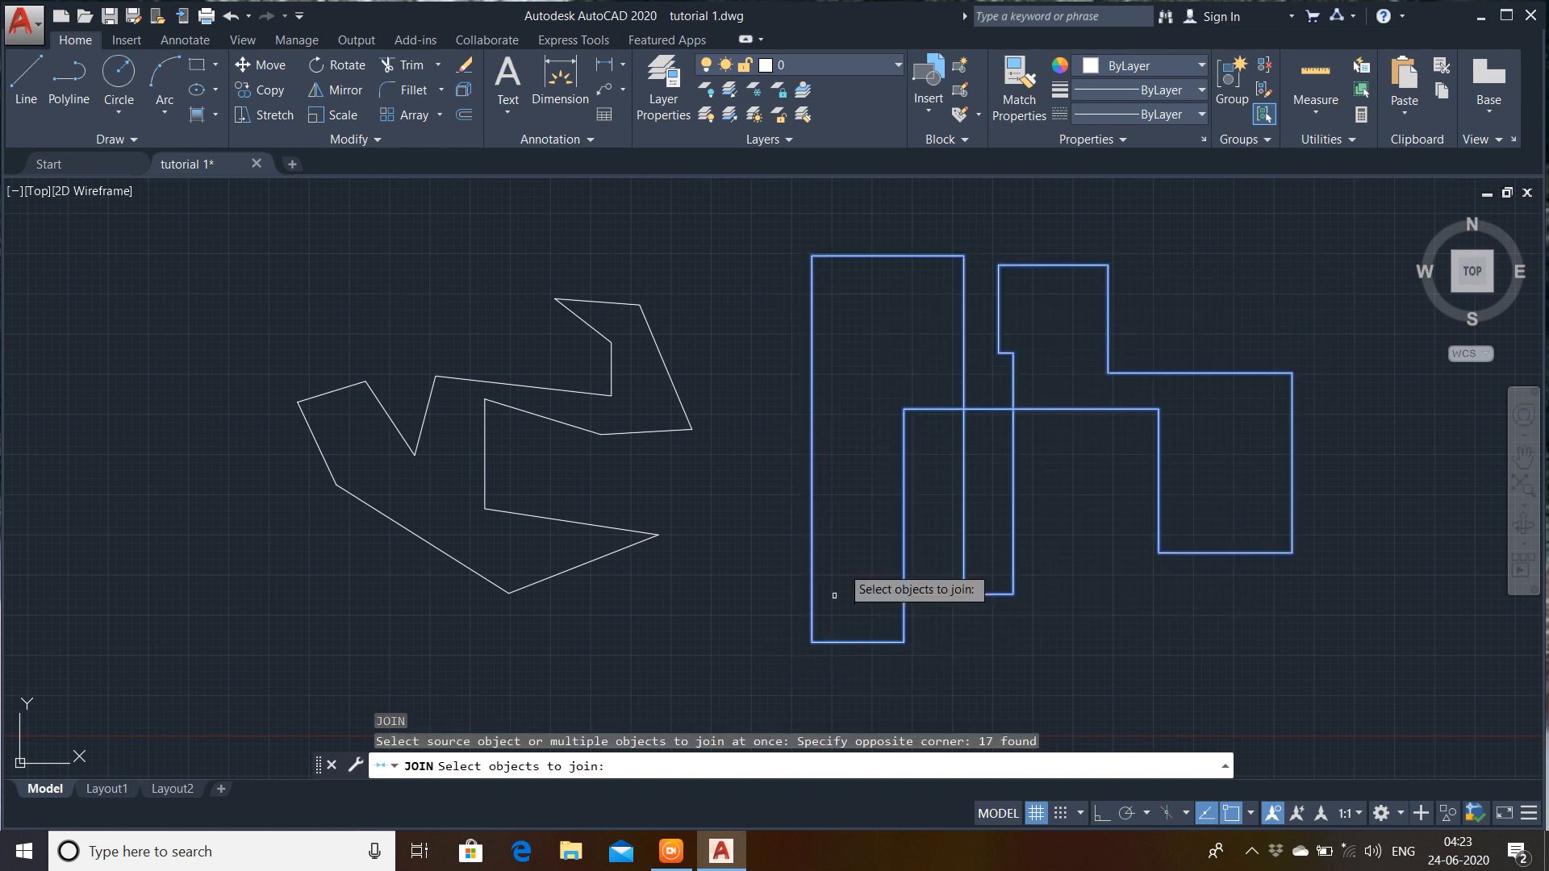
pyautogui.press('Return')
pyautogui.click(1226, 553)
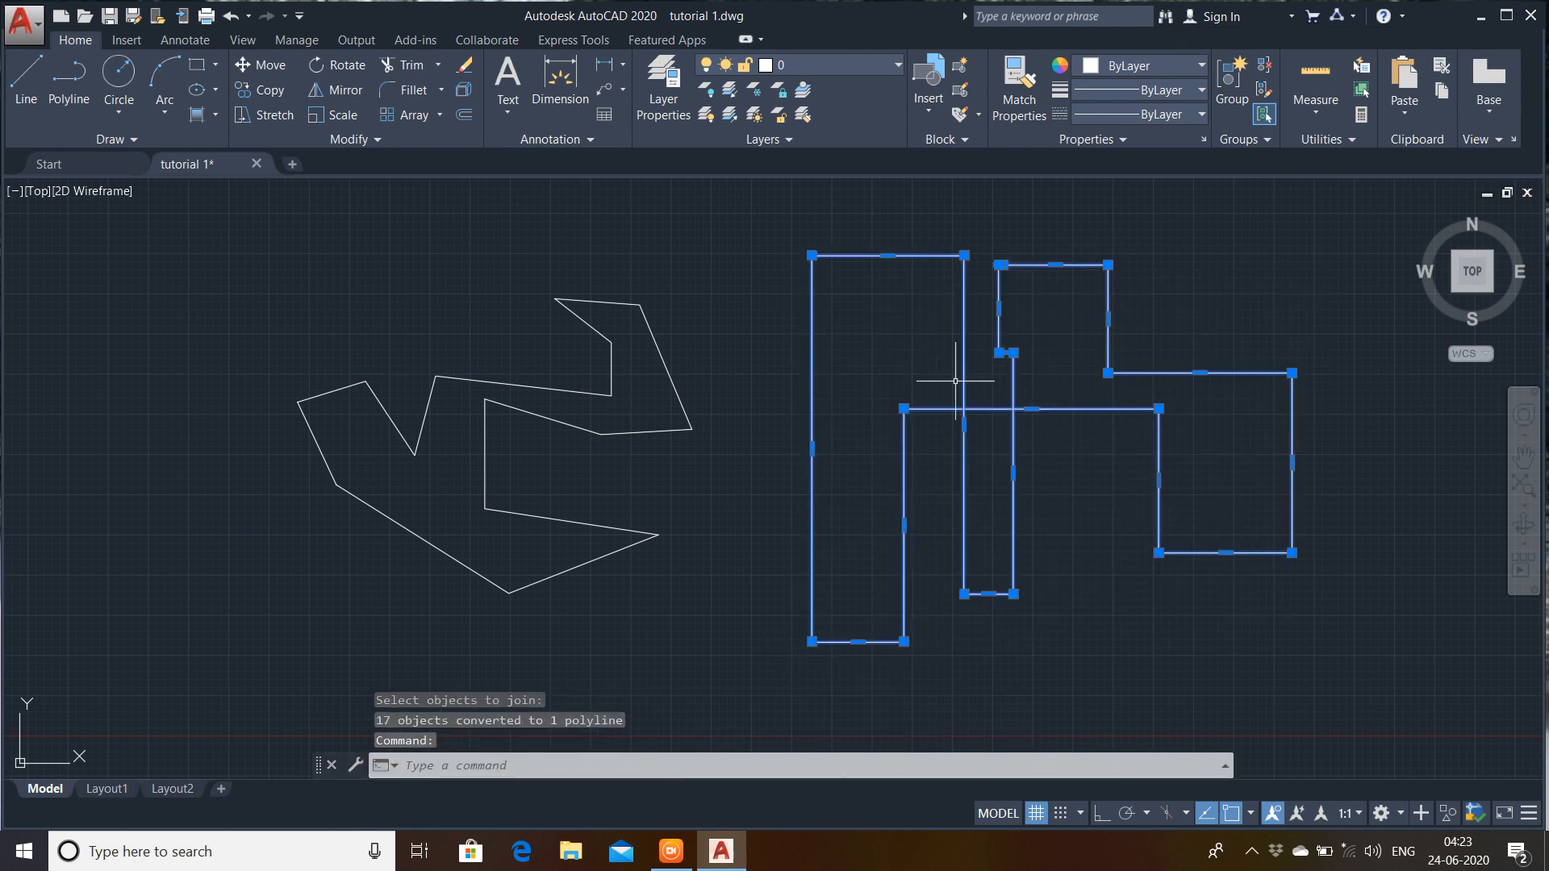
# - Move the joined stepped polyline so that it overlaps the zigzag outline below the Join heading
pyautogui.click(274, 66)
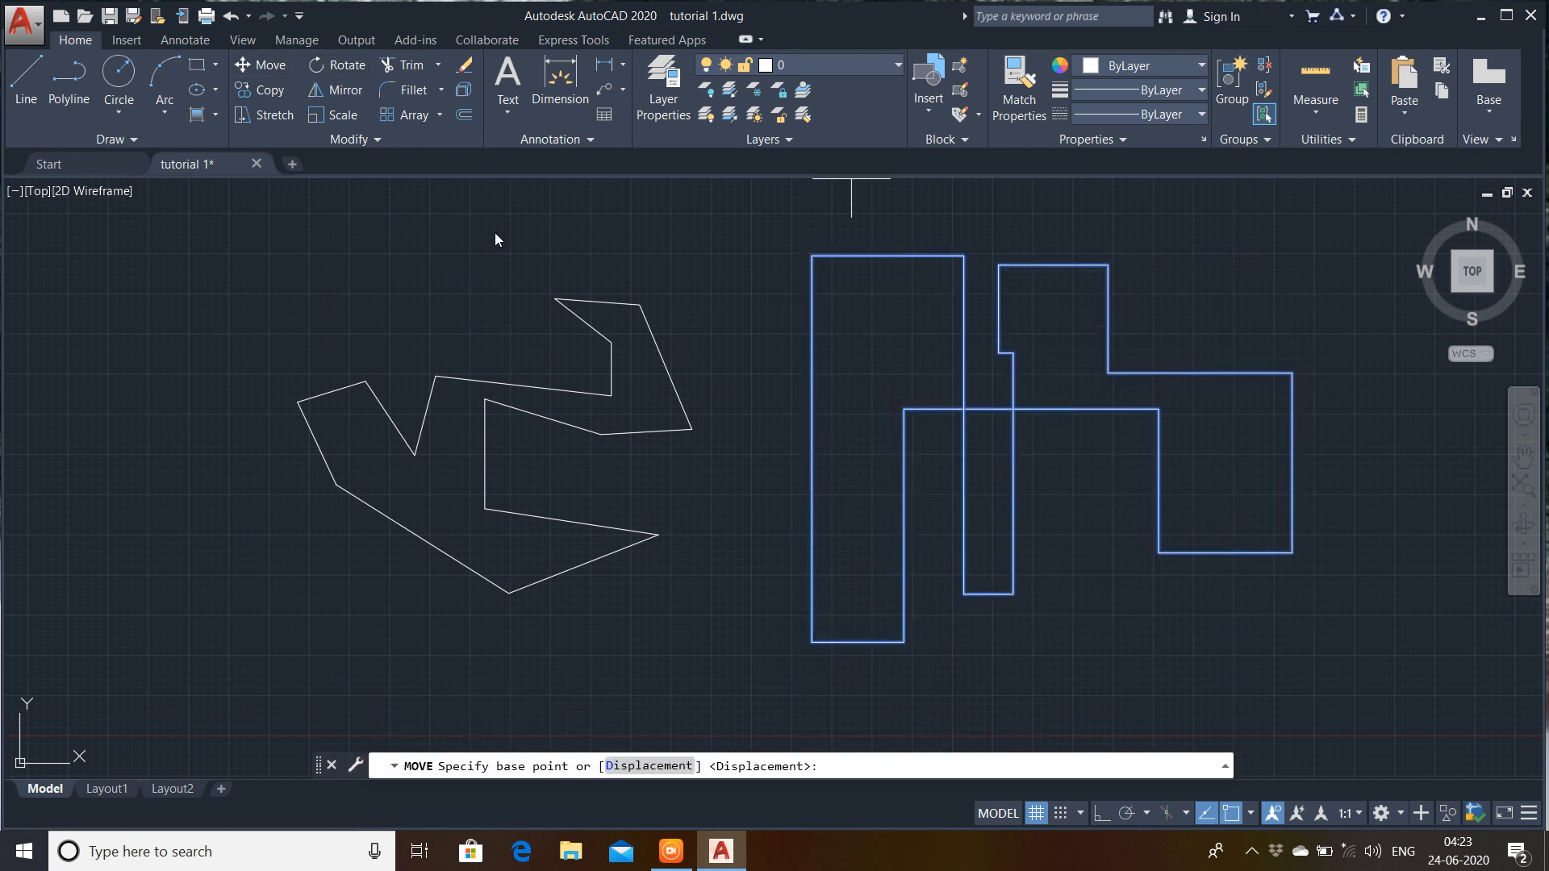
pyautogui.click(821, 639)
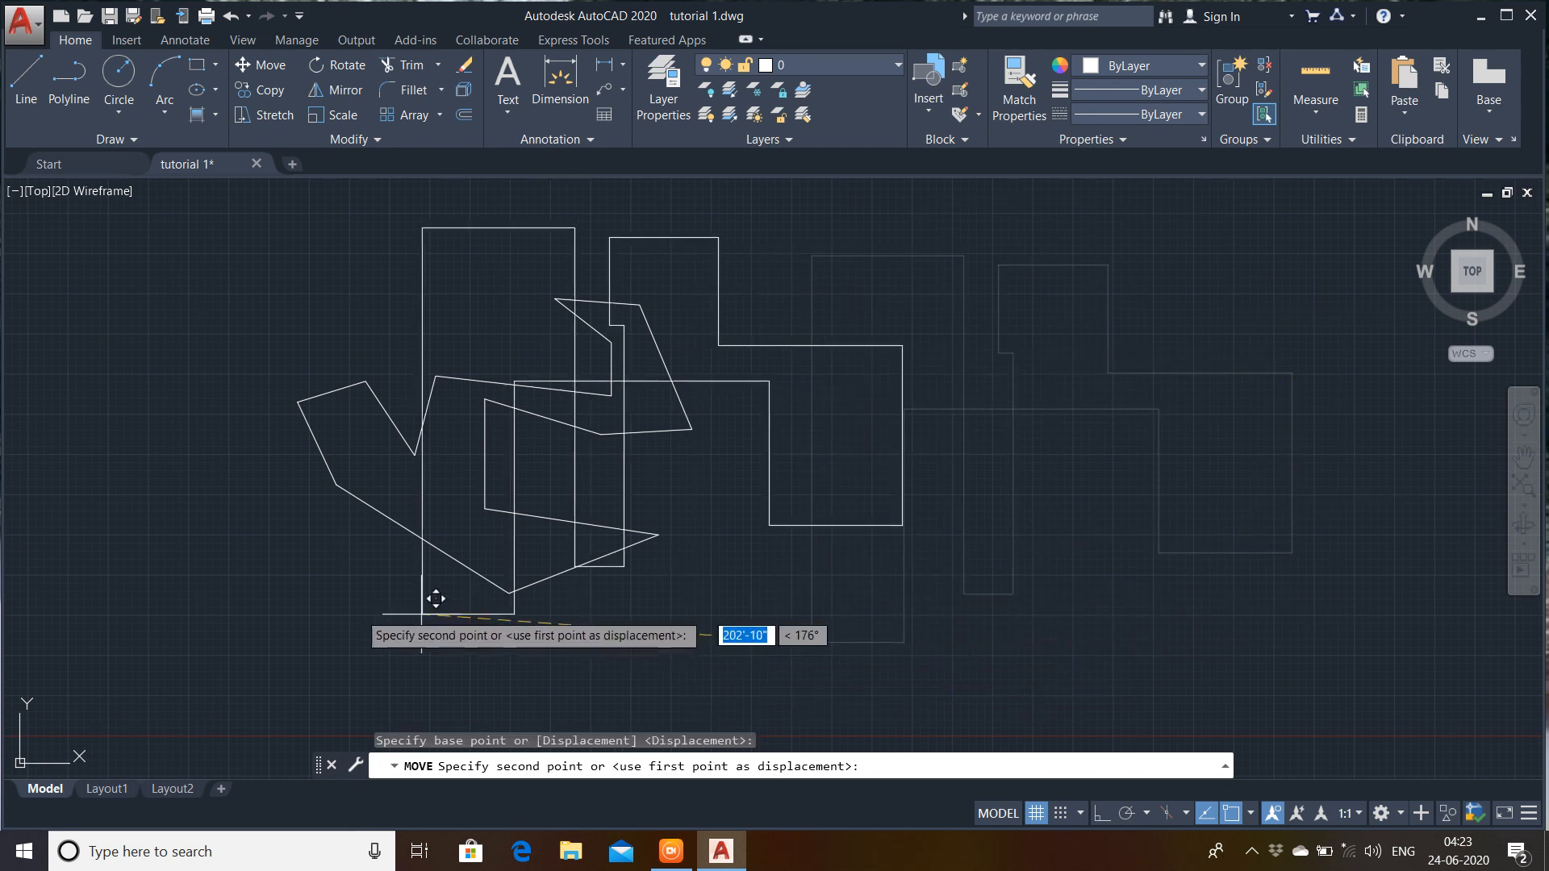
pyautogui.click(296, 601)
# - Join all segments of the zigzag outline below the Explode heading into one polyline
pyautogui.scroll(-4, 1006, 438)
pyautogui.moveTo(1048, 453); pyautogui.dragTo(405, 505, button='middle')
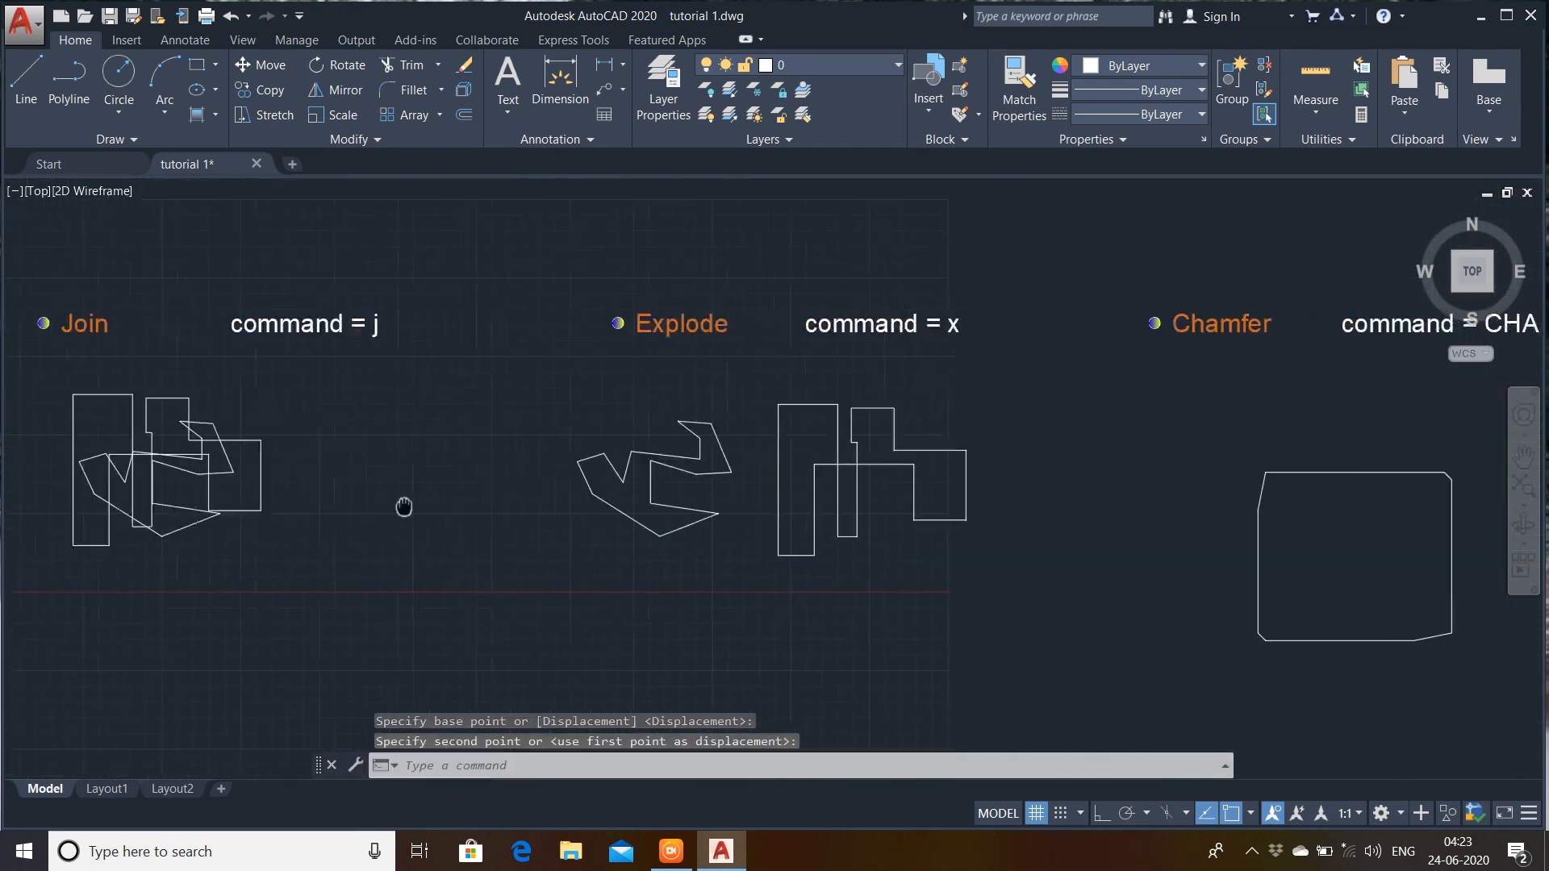
pyautogui.scroll(4, 590, 408)
pyautogui.scroll(2, 595, 416)
pyautogui.scroll(-2, 615, 373)
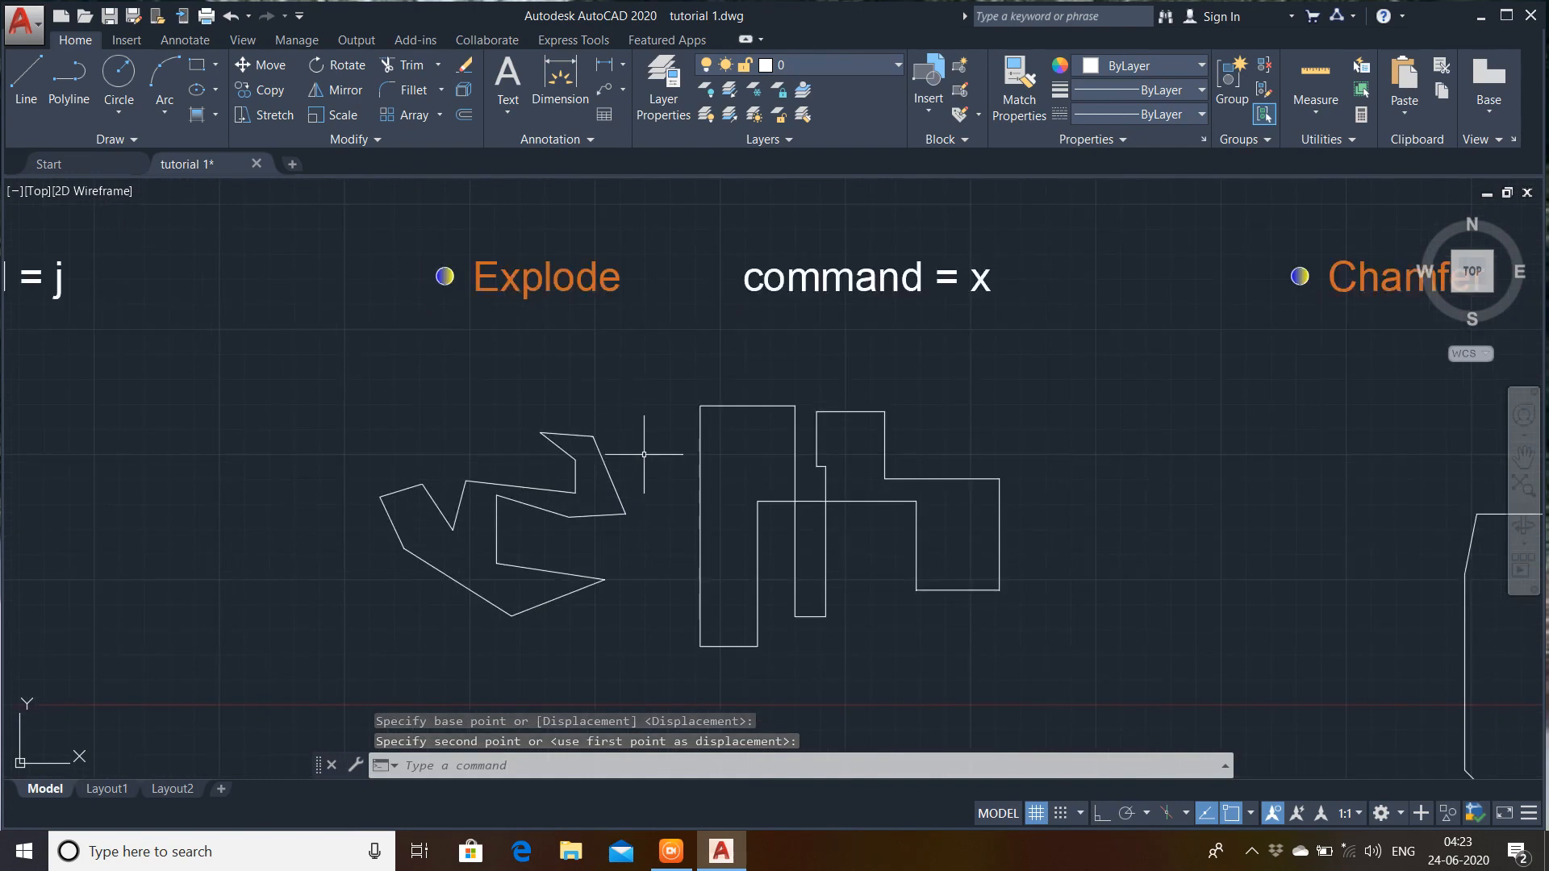
pyautogui.click(651, 404)
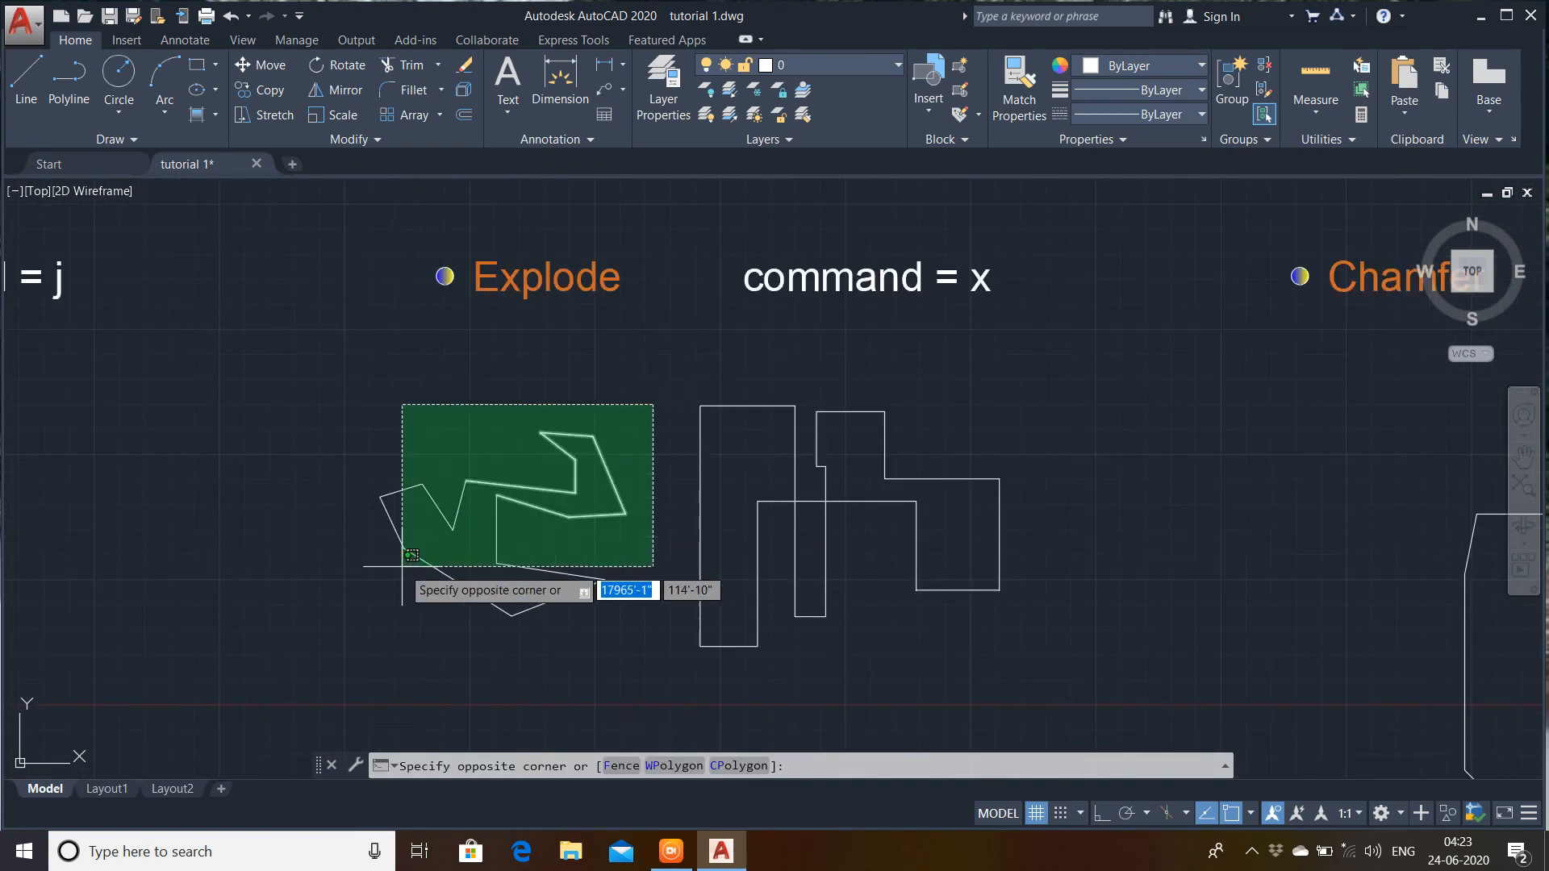
pyautogui.click(355, 615)
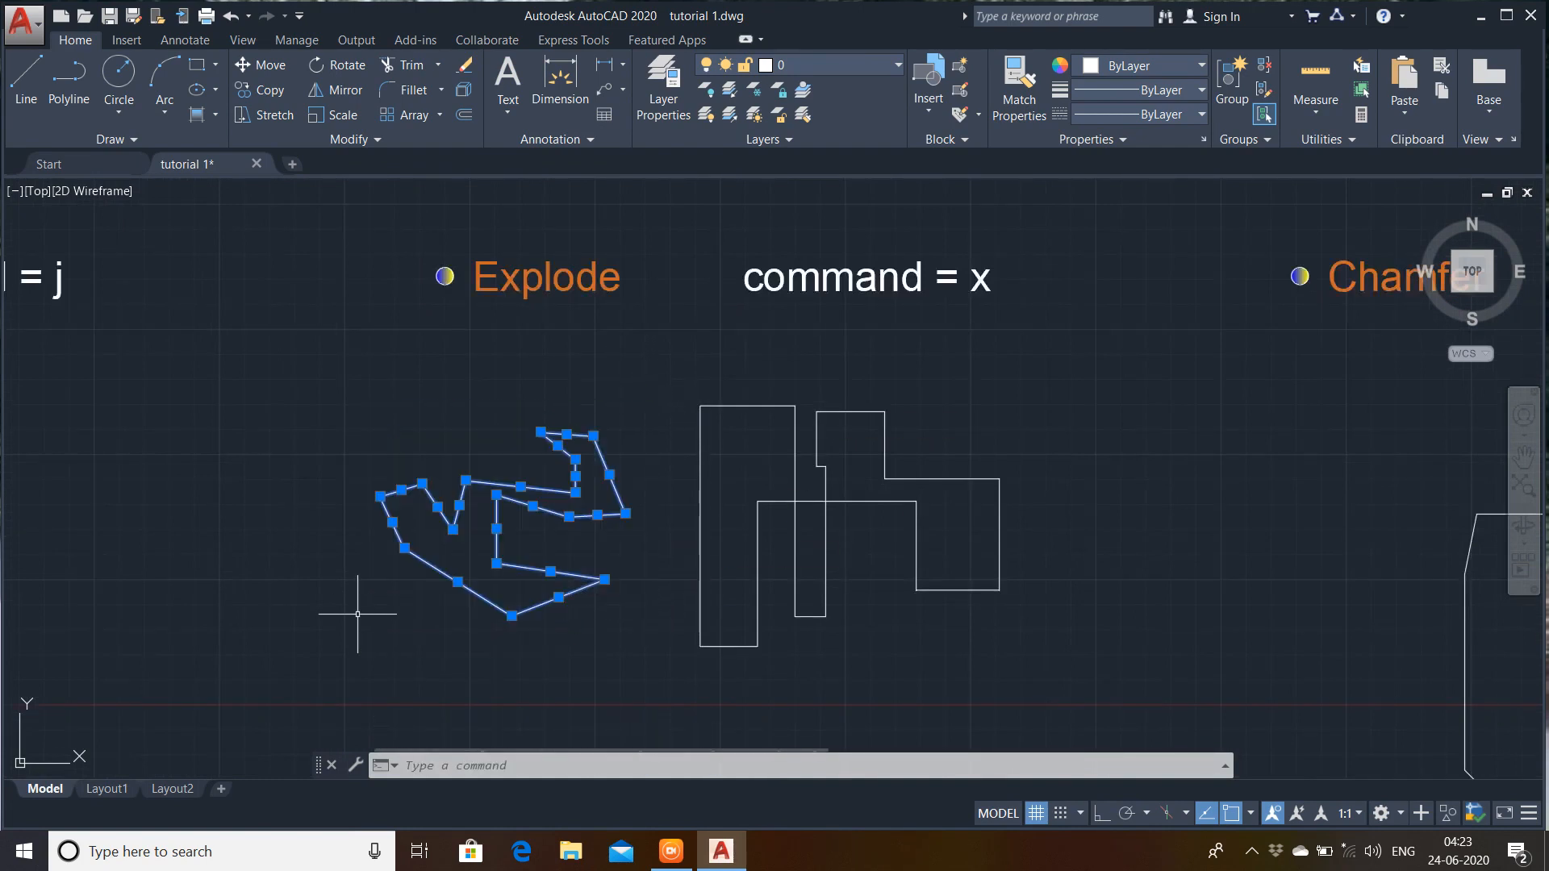
pyautogui.click(337, 136)
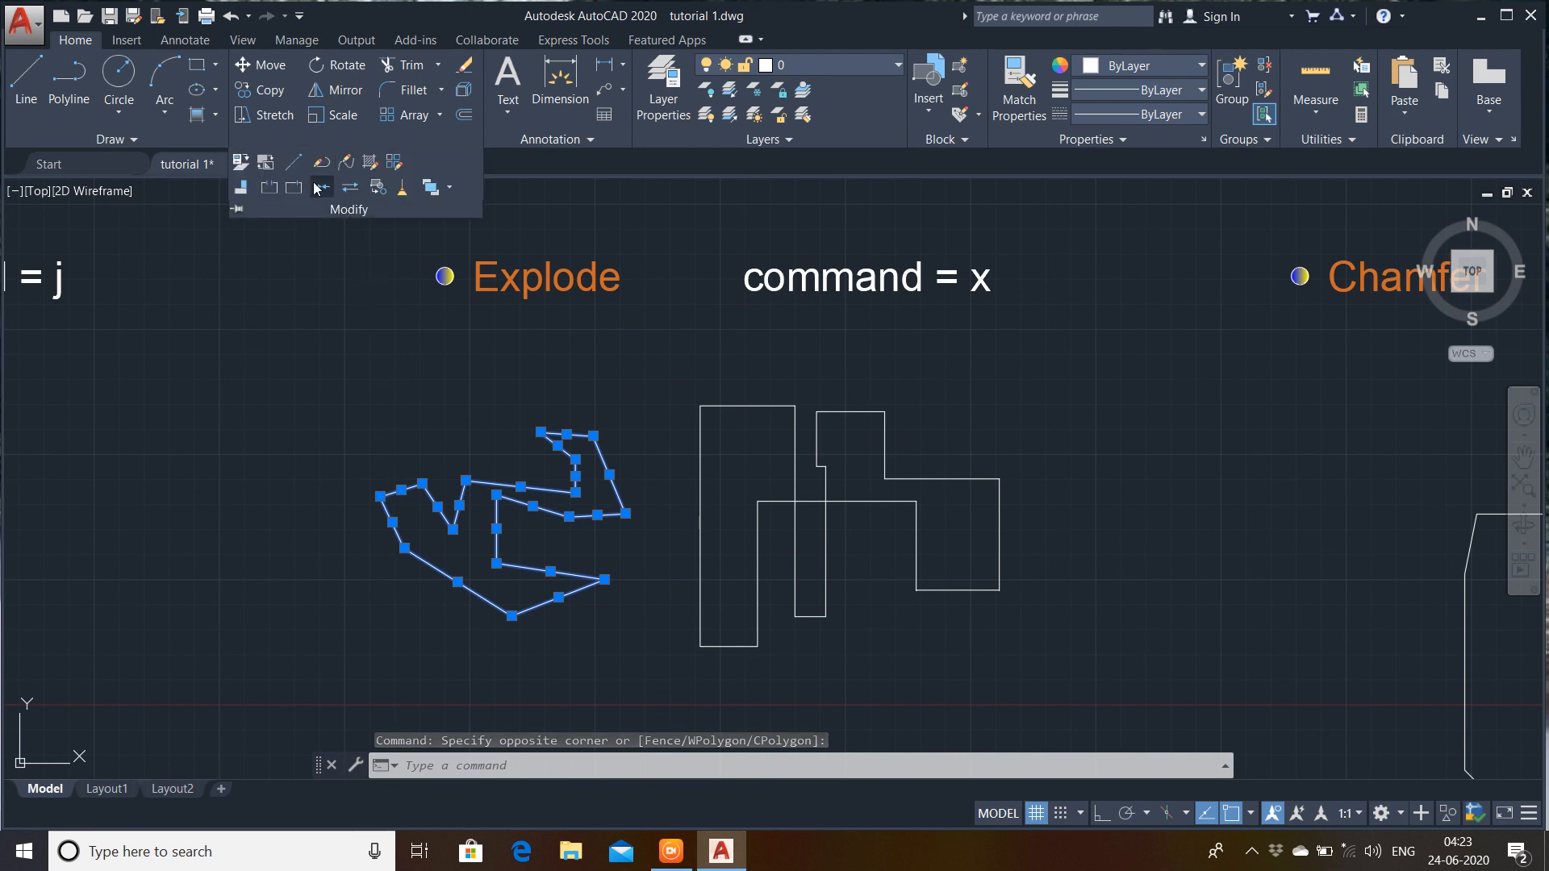
pyautogui.click(317, 188)
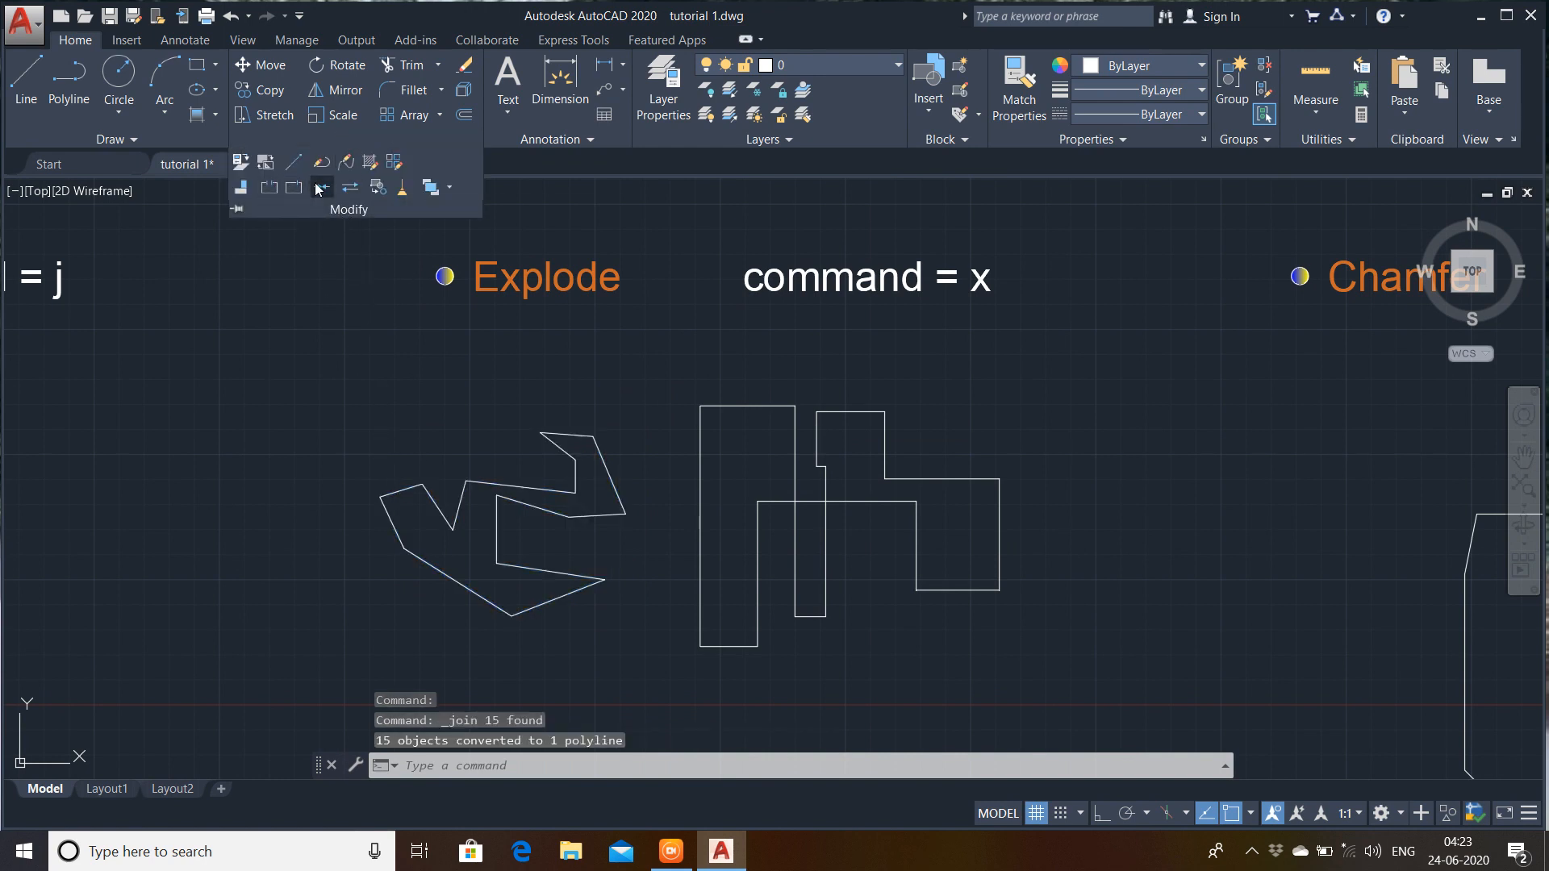
# - Select the zigzag outline below the Explode heading twice to check that it is one object, clearing the selection each time
pyautogui.click(576, 465)
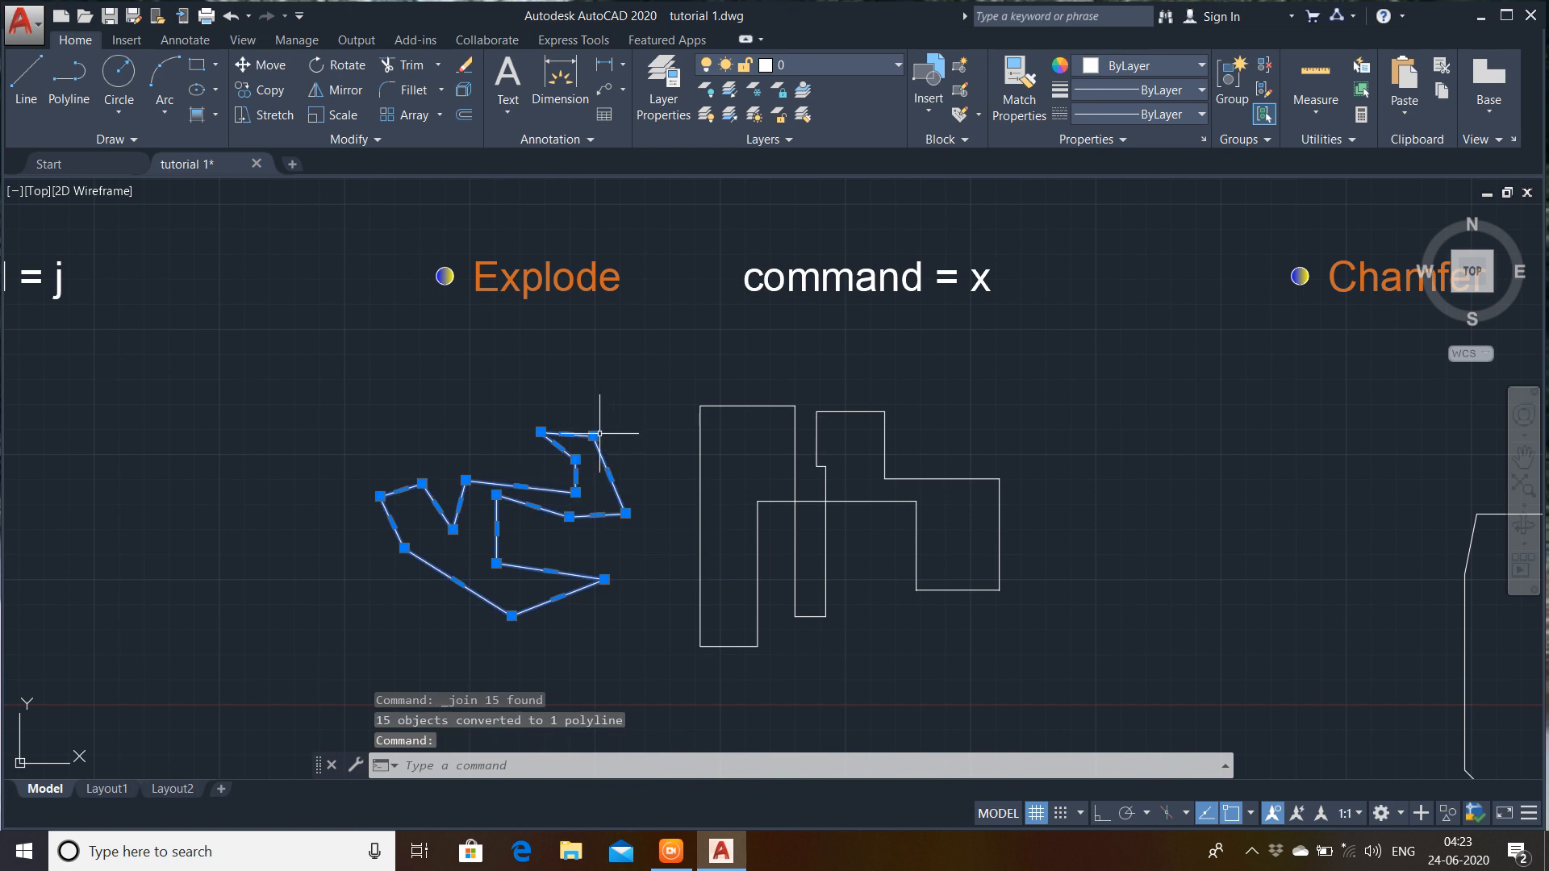
pyautogui.press('Escape')
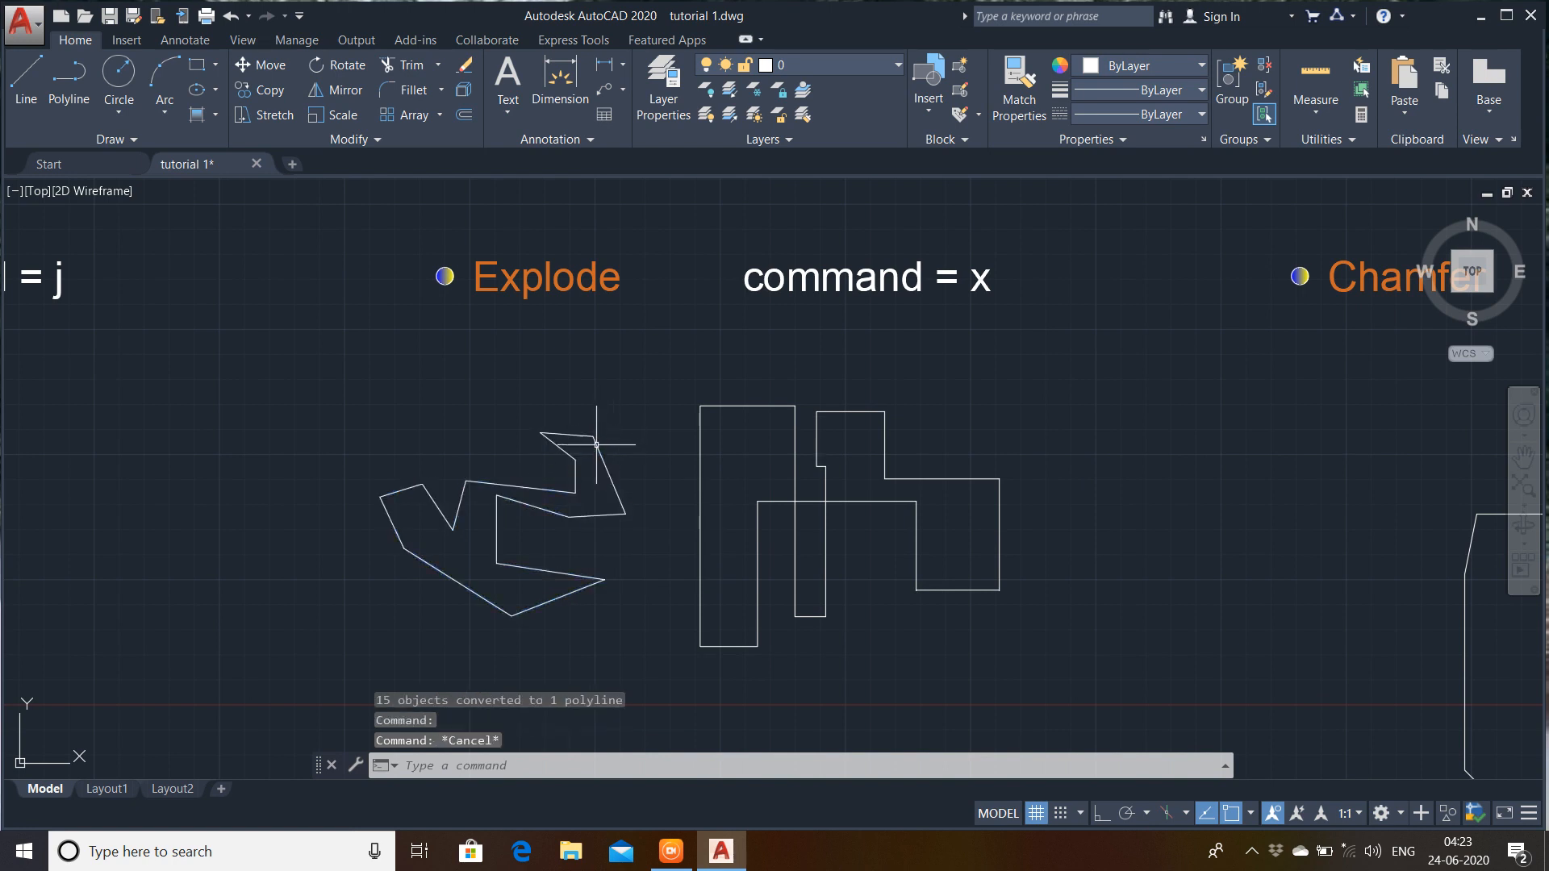
pyautogui.click(598, 515)
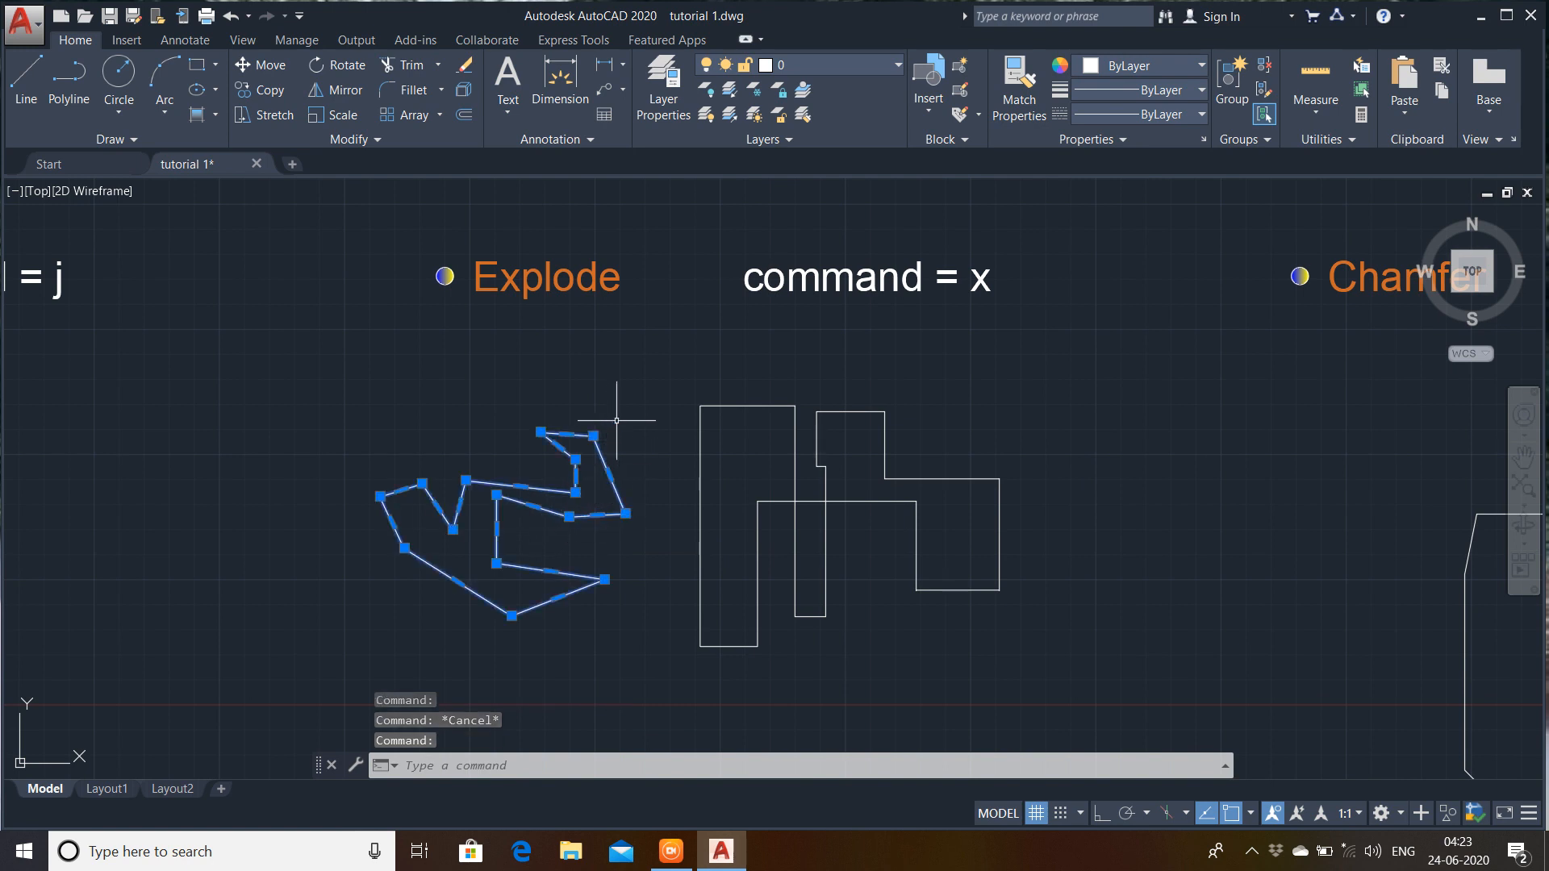
pyautogui.press('Escape')
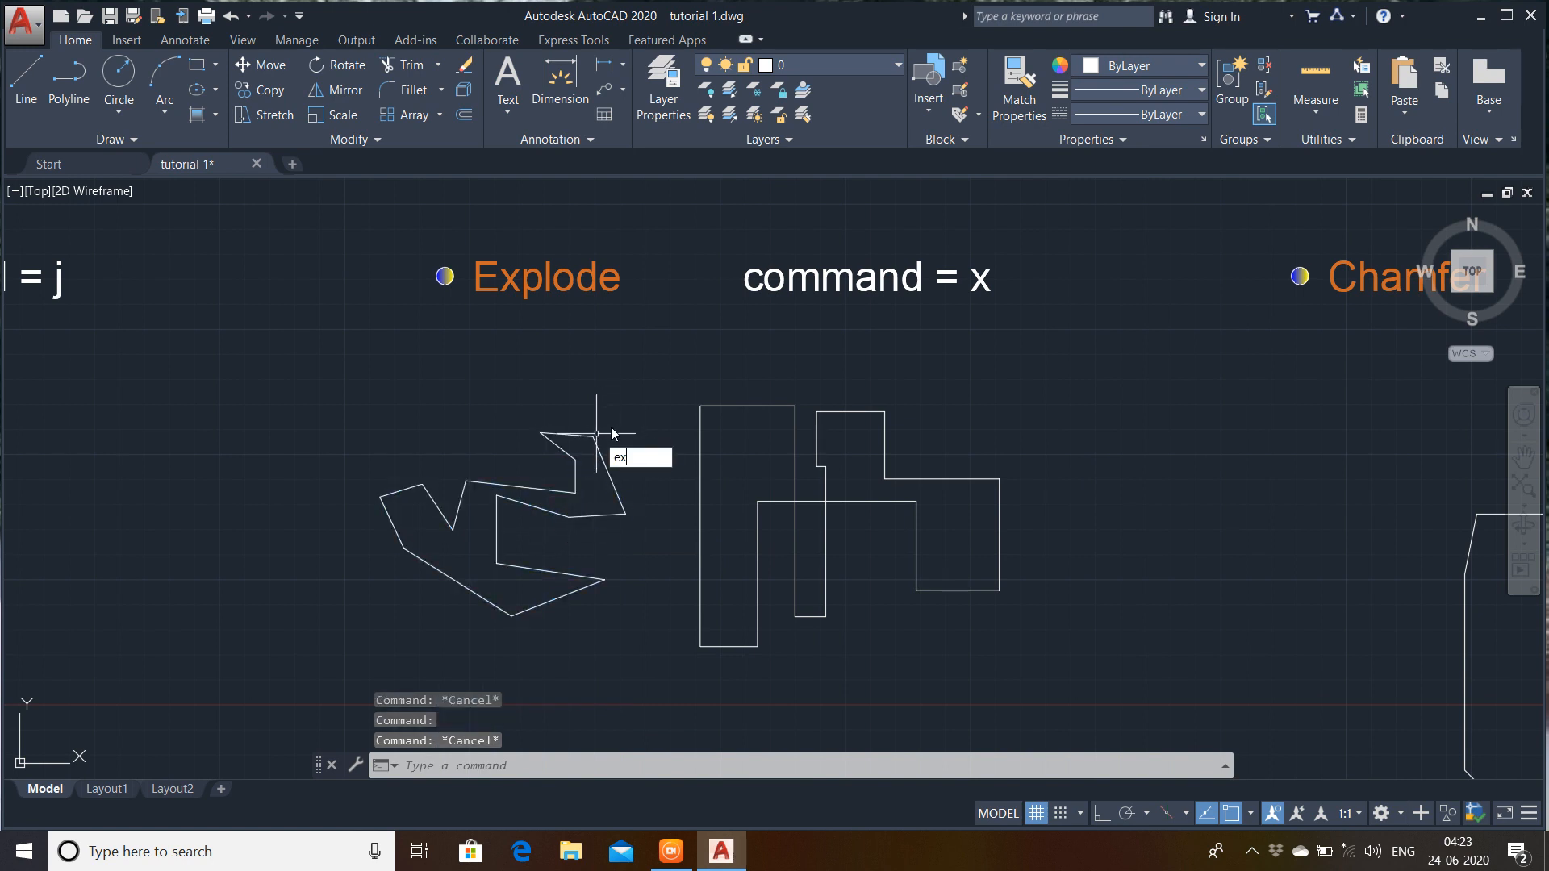
# - Explode the zigzag polyline below the Explode heading into separate segments
pyautogui.click(690, 495)
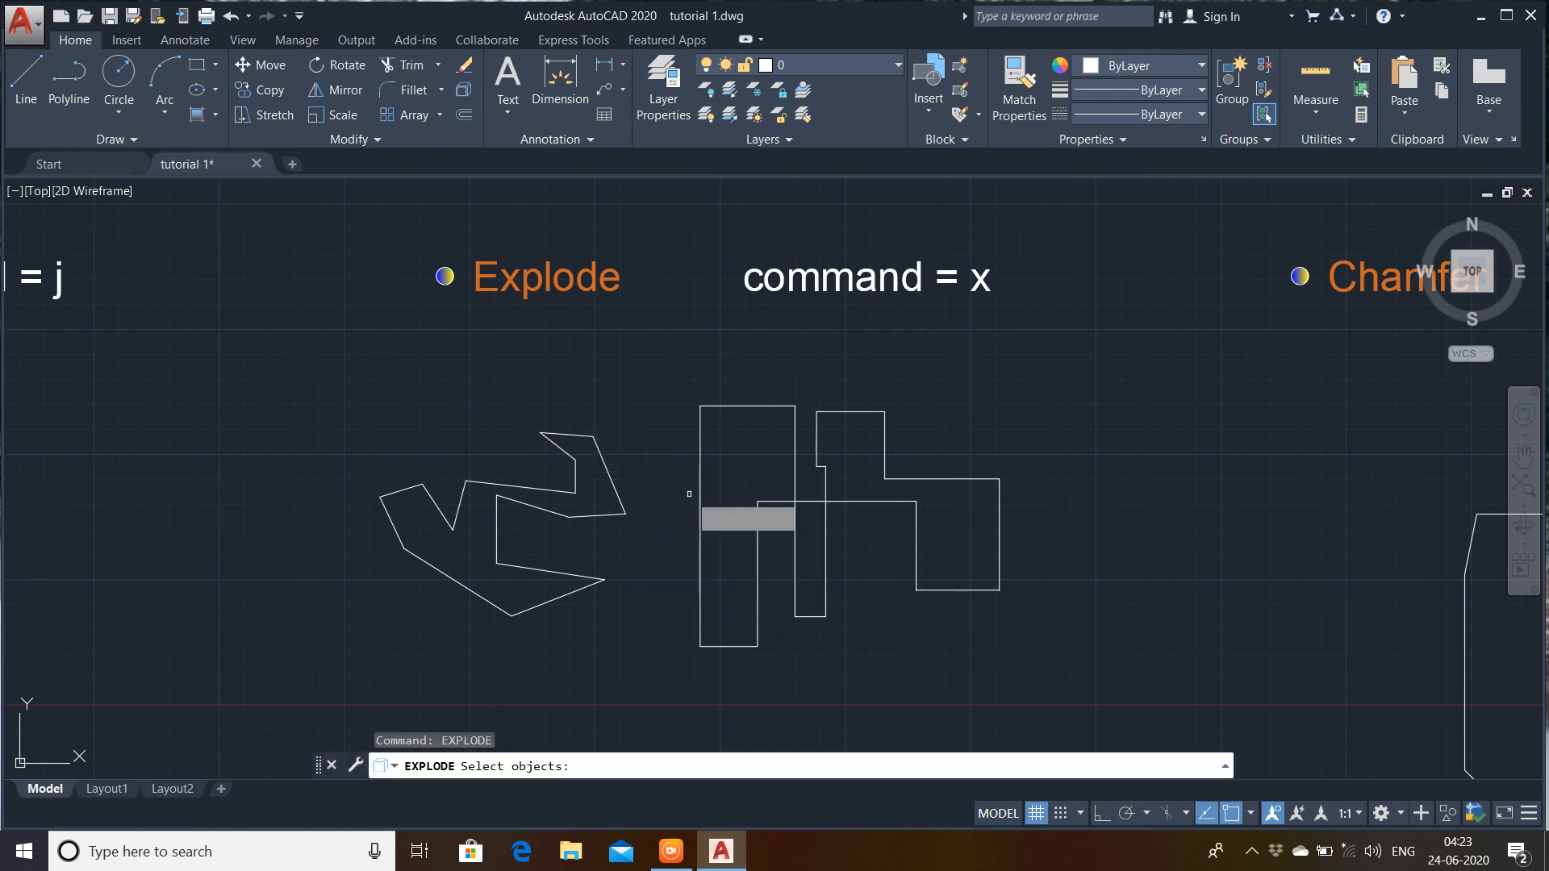
pyautogui.click(644, 417)
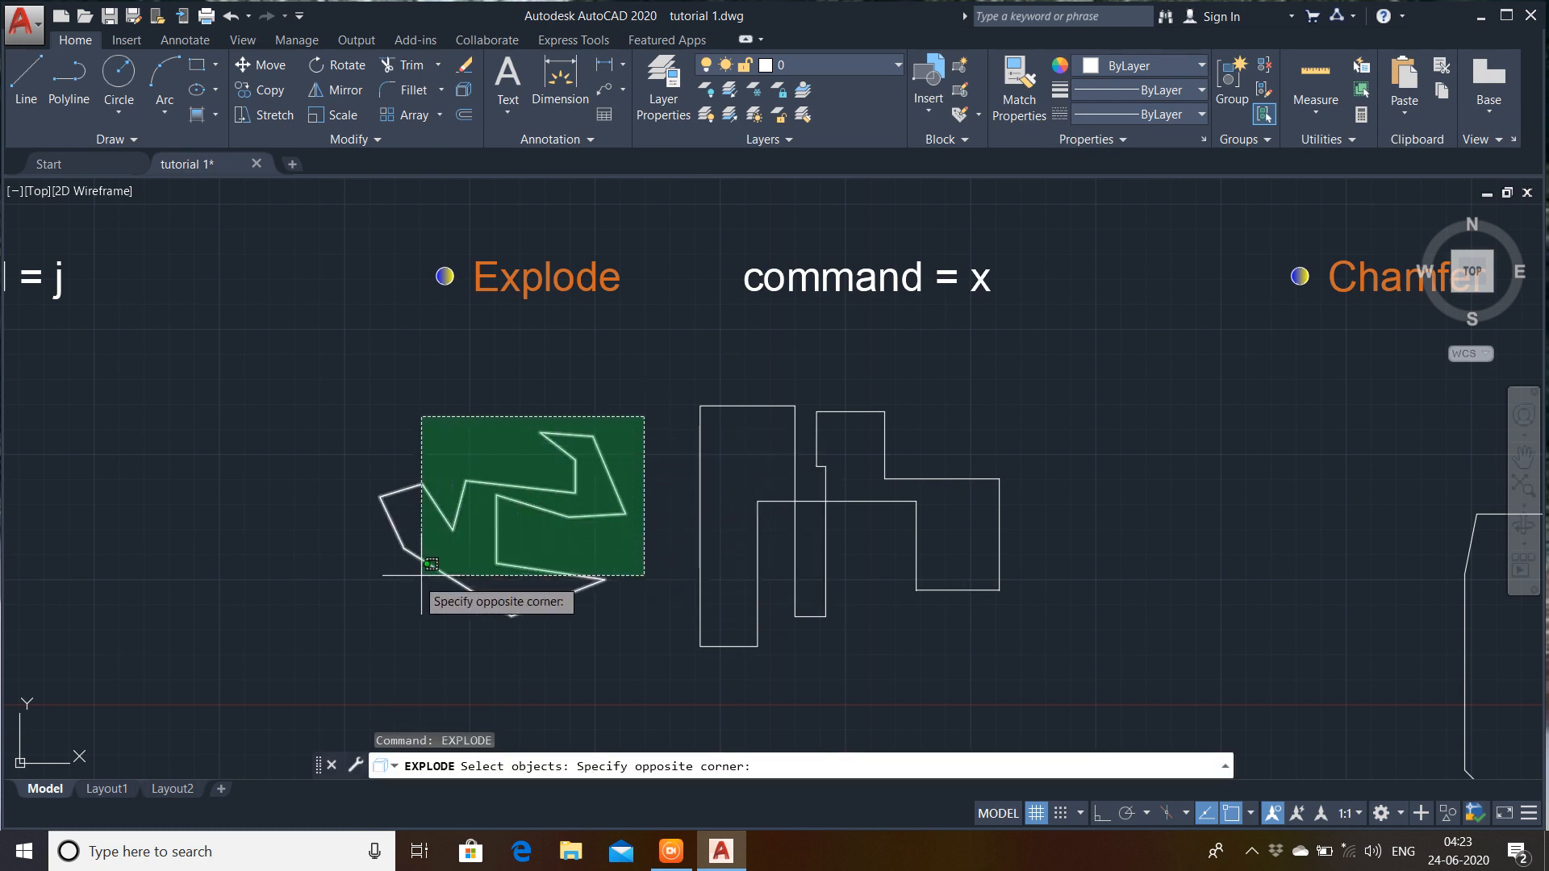
pyautogui.click(364, 633)
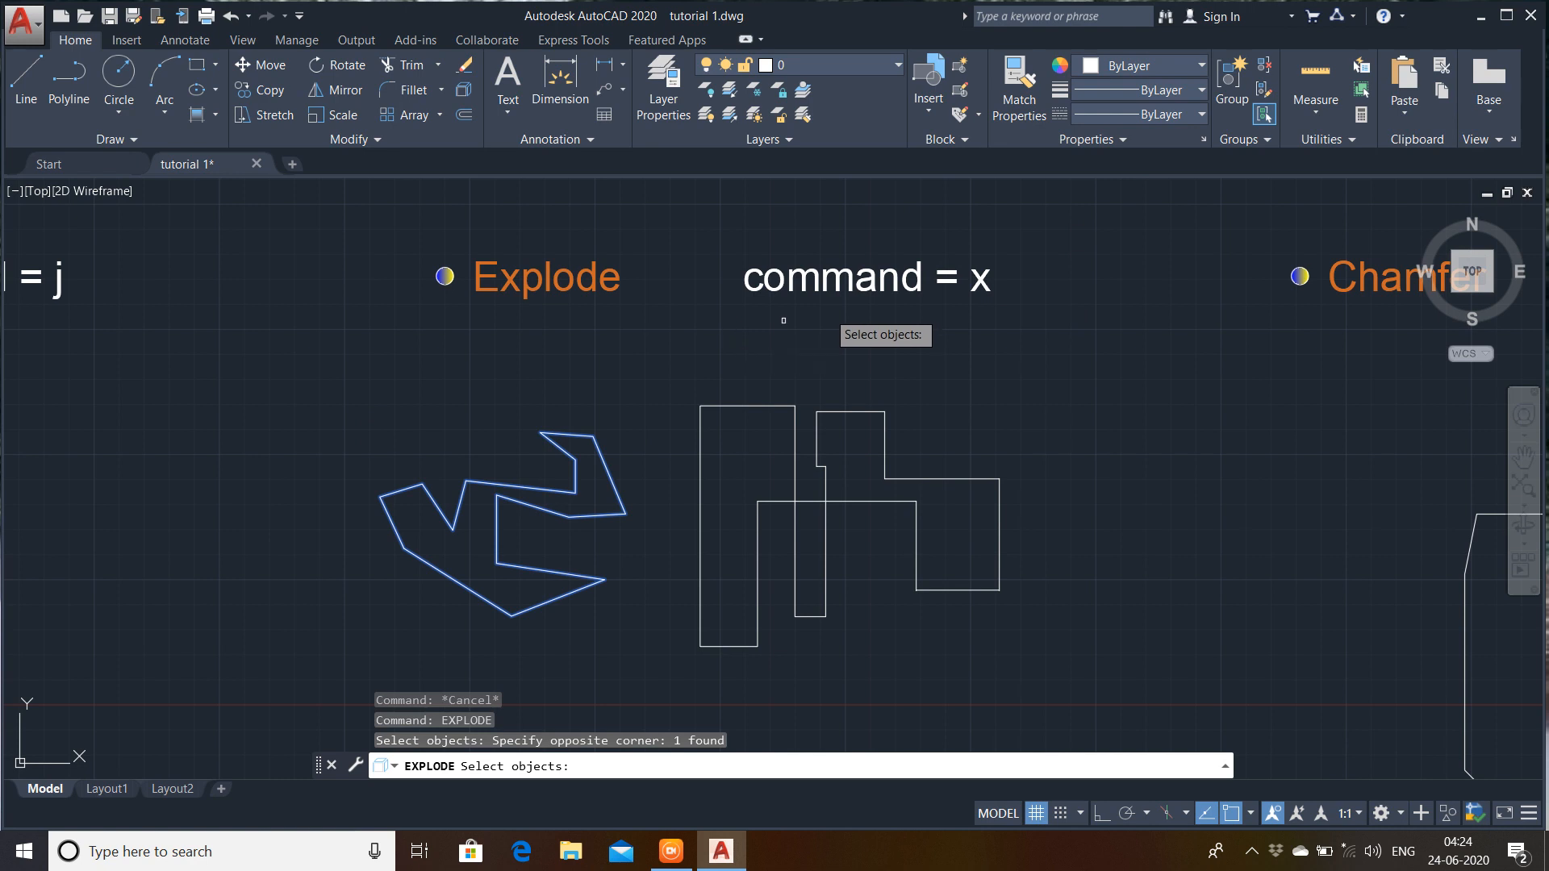
pyautogui.press('Return')
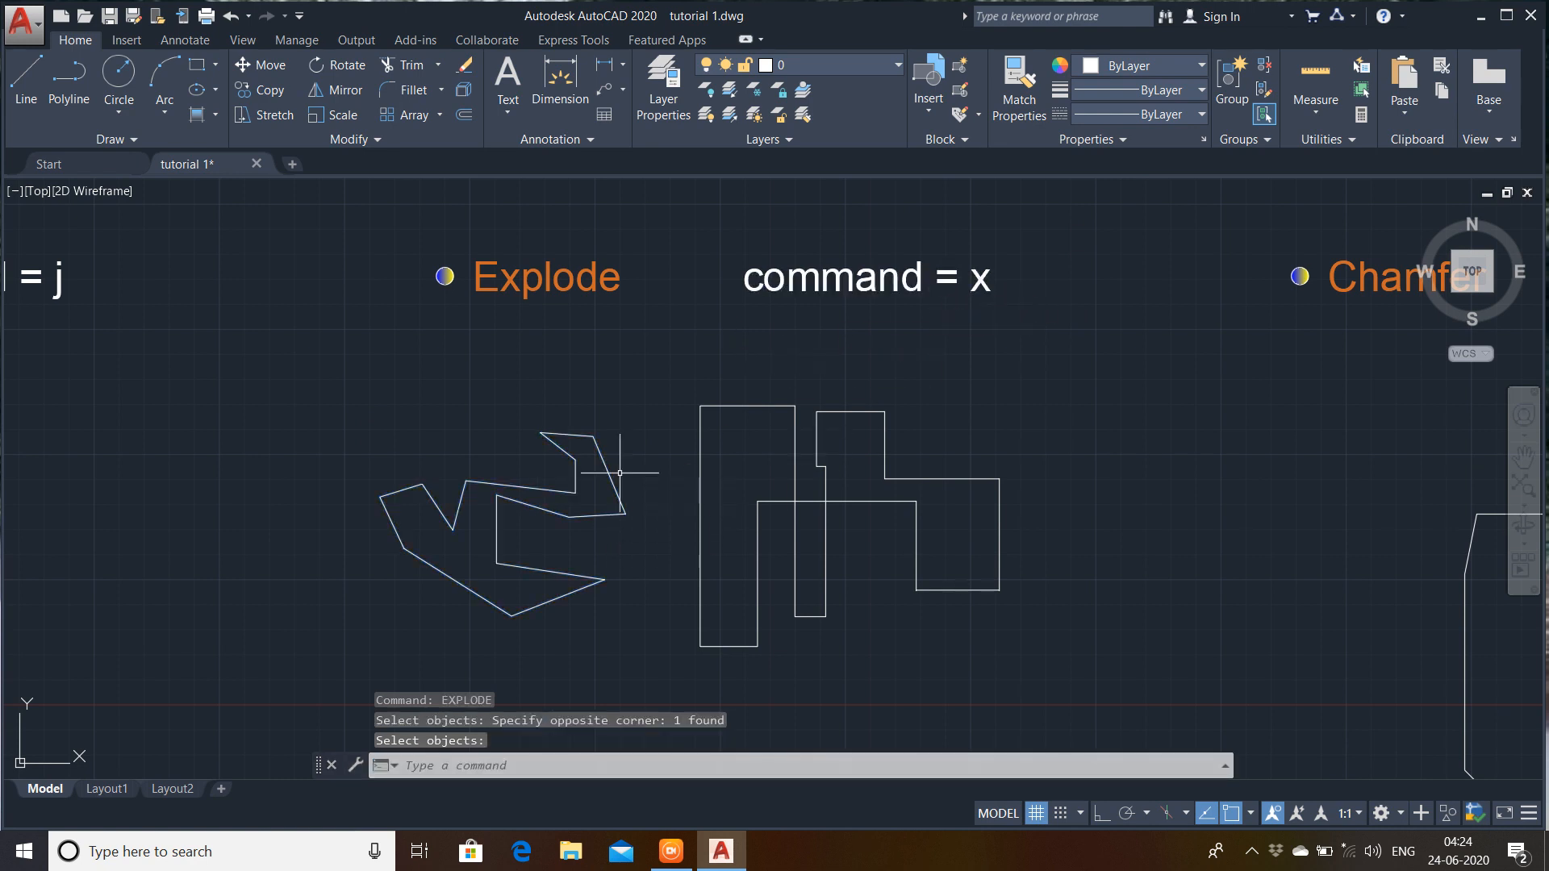
# - Select several segments of the exploded zigzag outline individually to check that they are separate, and clear the selection
pyautogui.click(619, 492)
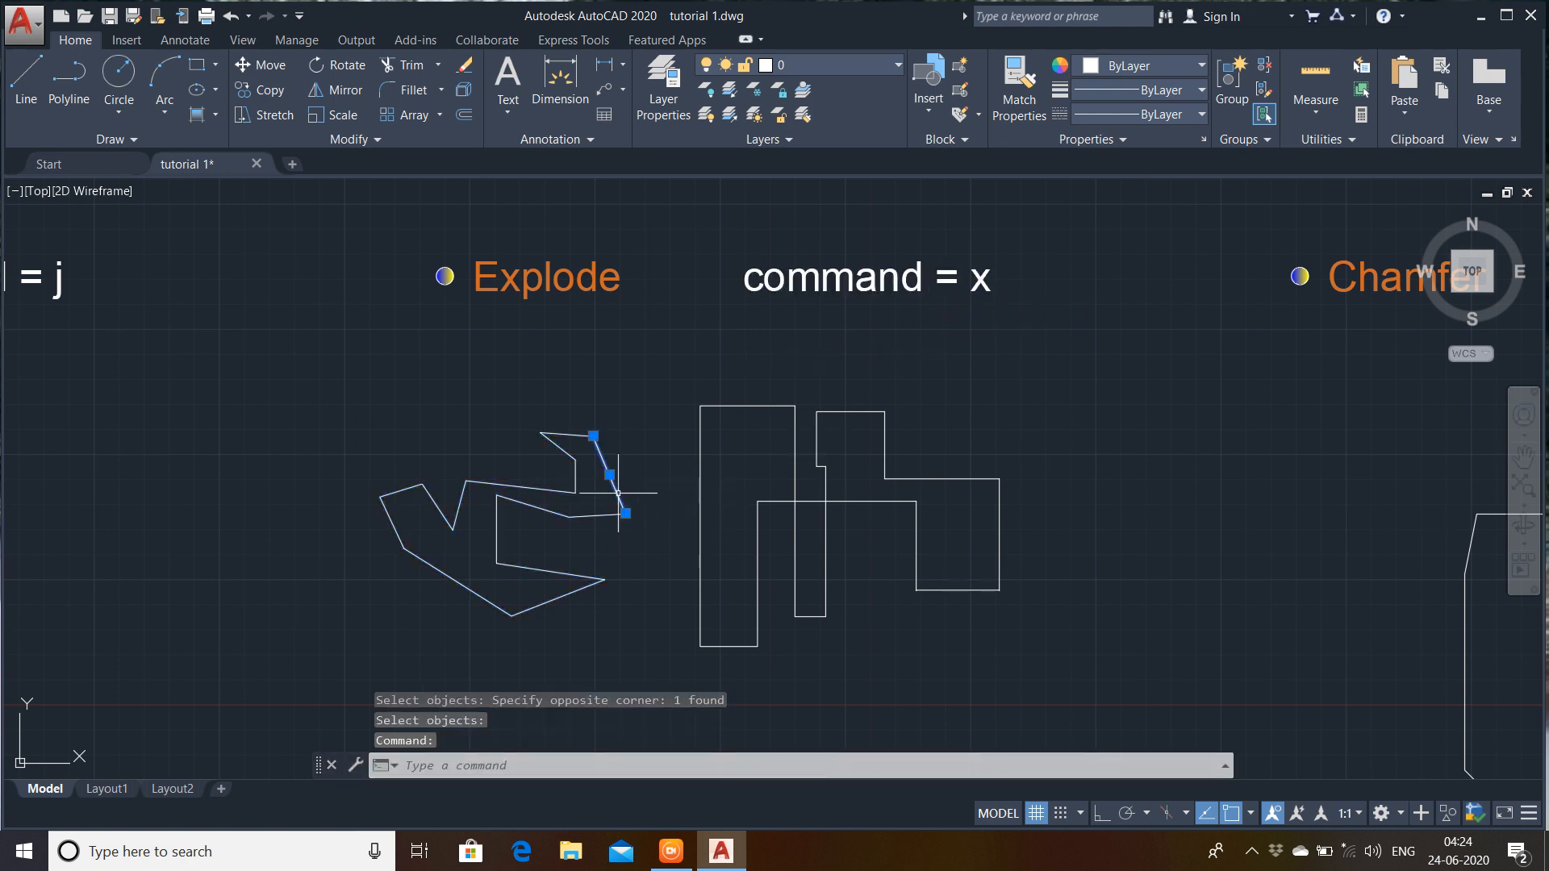
pyautogui.click(572, 575)
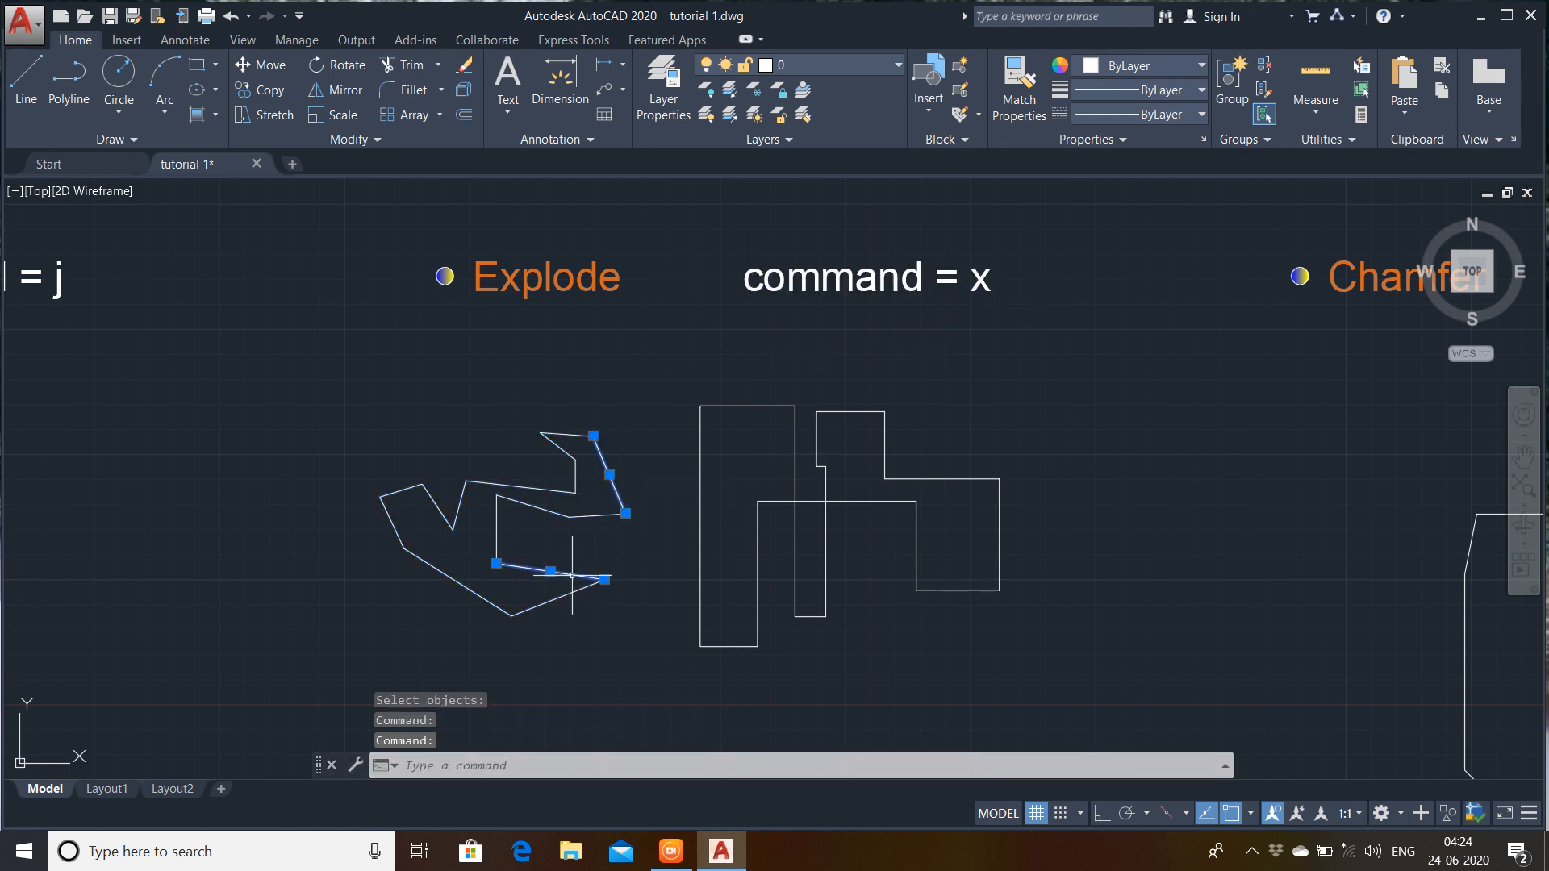
pyautogui.click(471, 589)
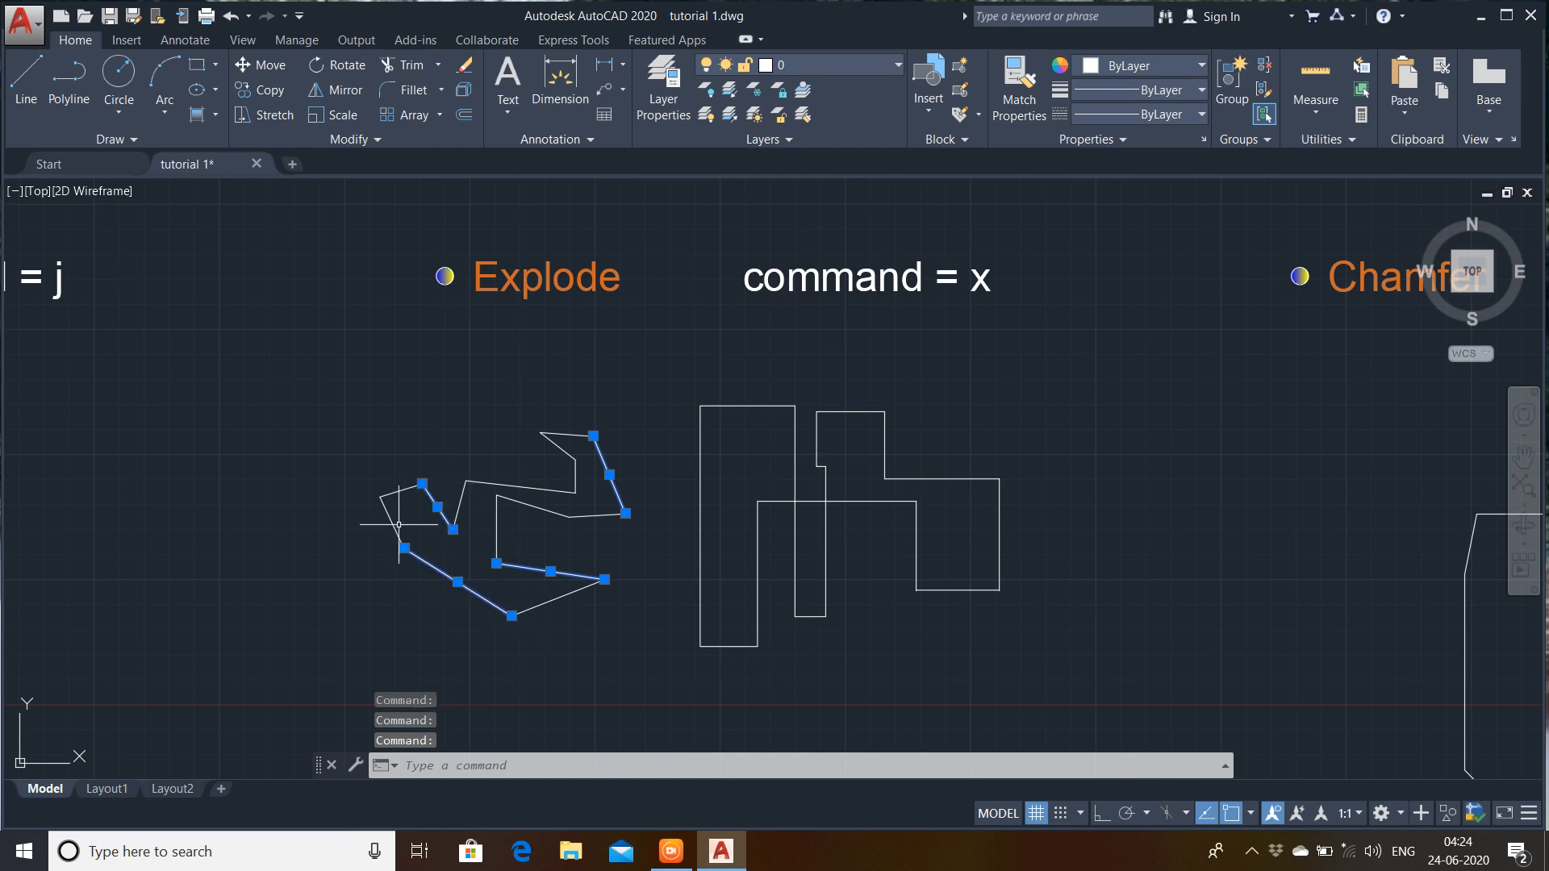
pyautogui.click(397, 522)
pyautogui.press('Escape')
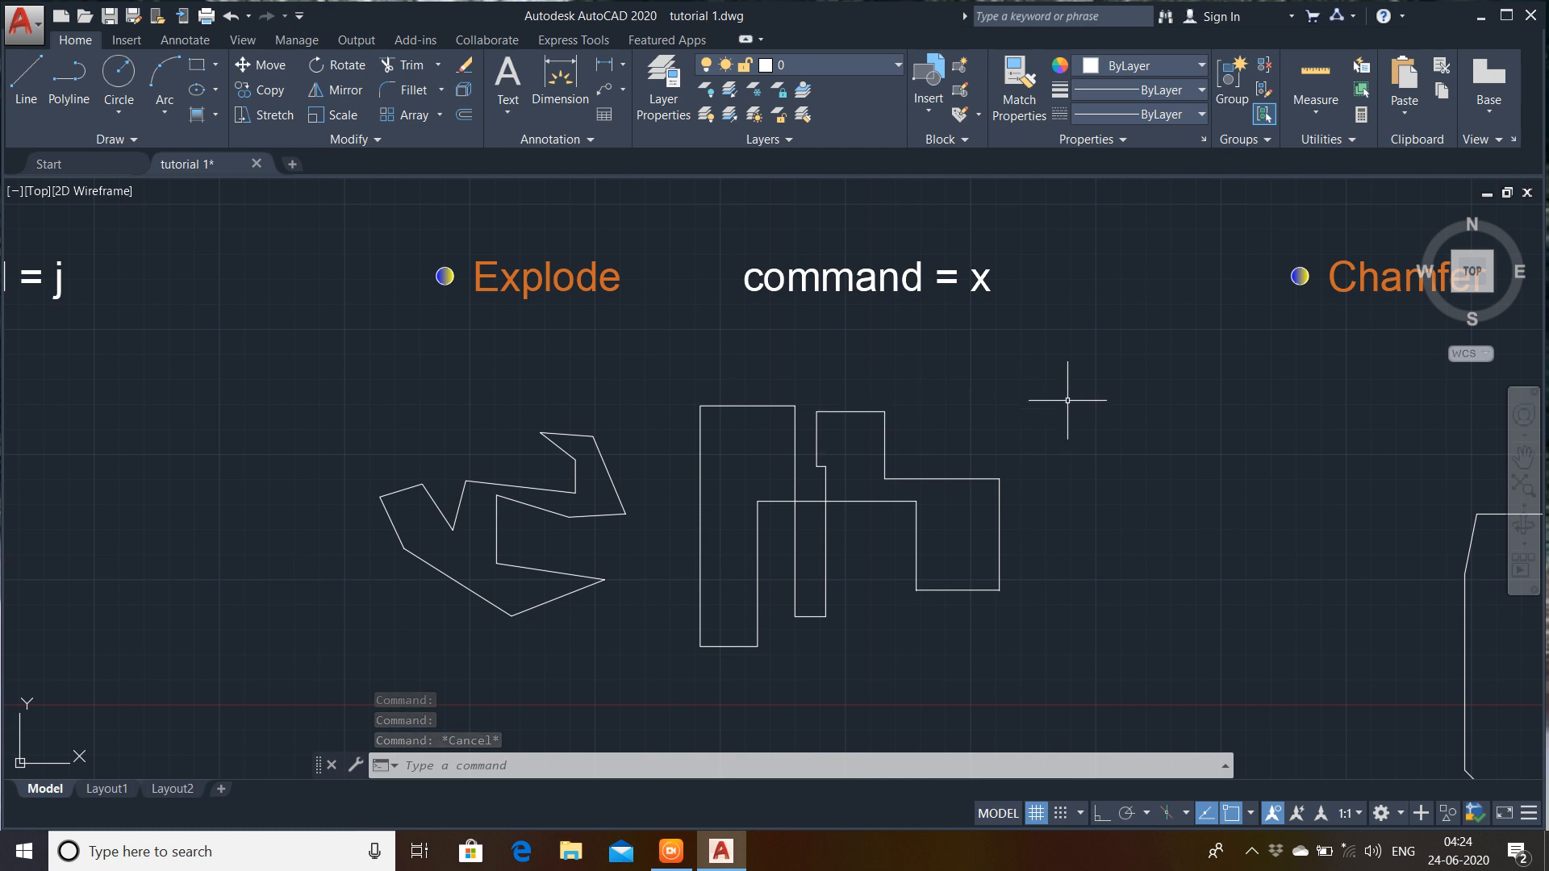
# - Select the long inner vertical segment of the stepped outline below the Explode heading to check whether it is separate, and clear the selection
pyautogui.click(795, 451)
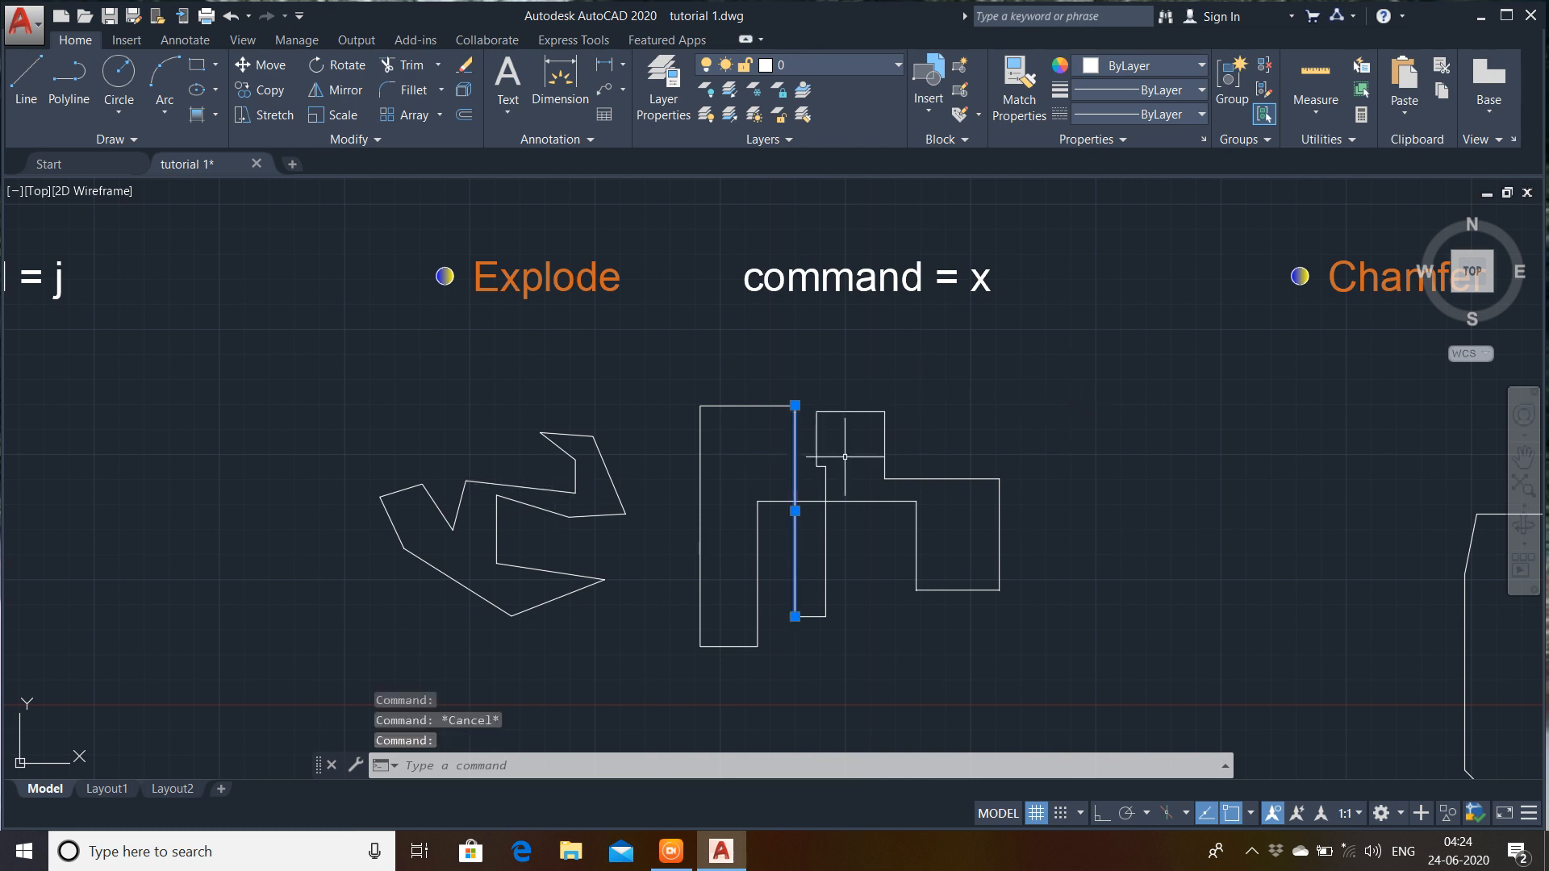
pyautogui.click(979, 404)
pyautogui.press('Escape')
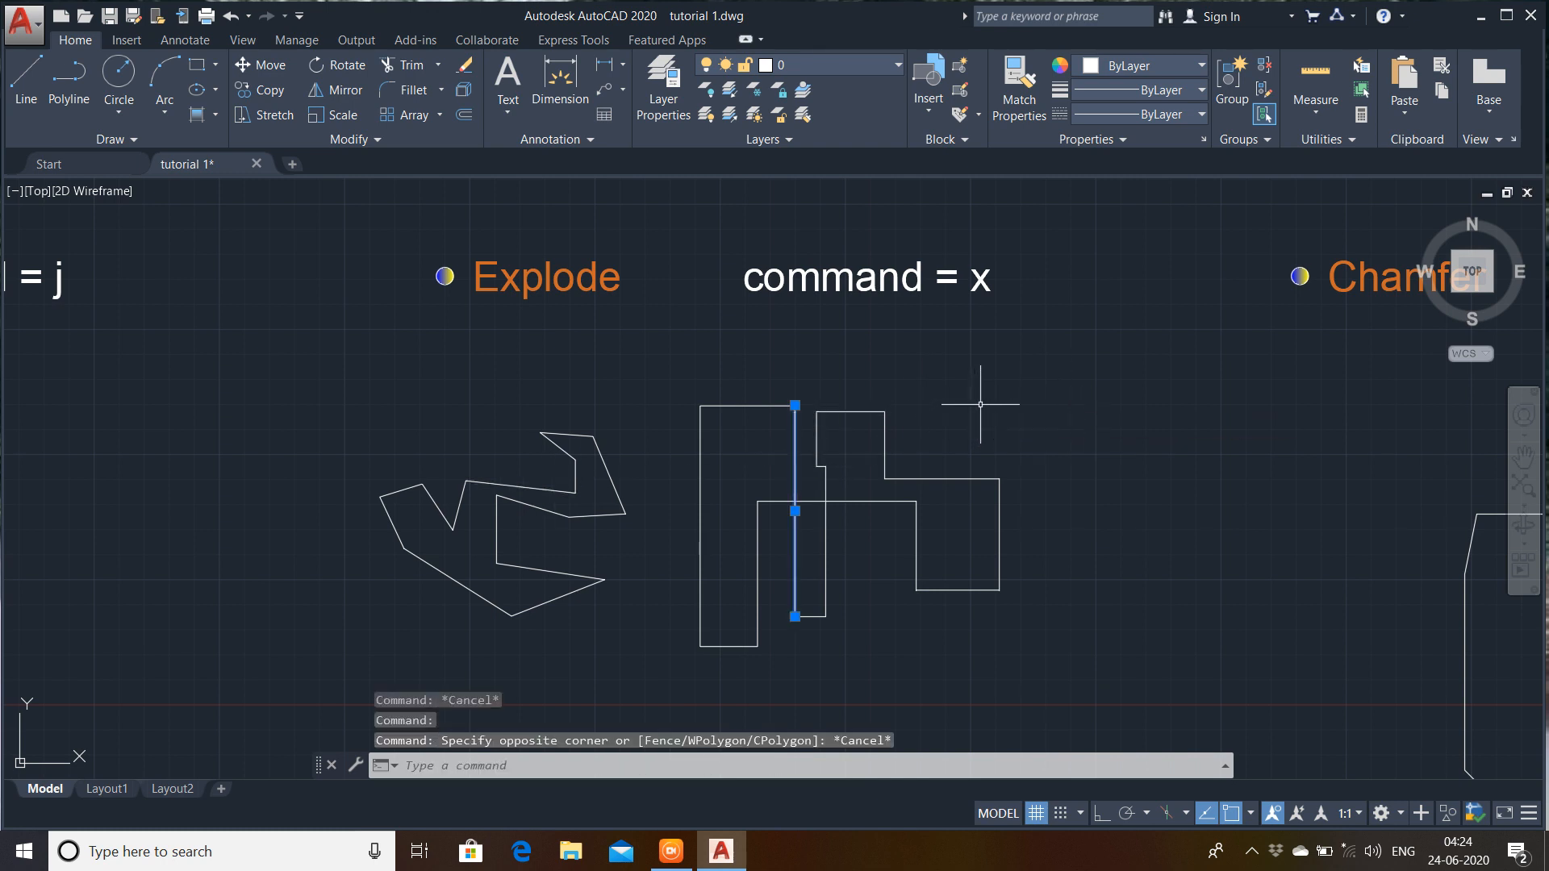
pyautogui.press('Escape')
# - Join the segments of the stepped outline below the Explode heading and check the result by selecting its upper edge
pyautogui.press('Return')
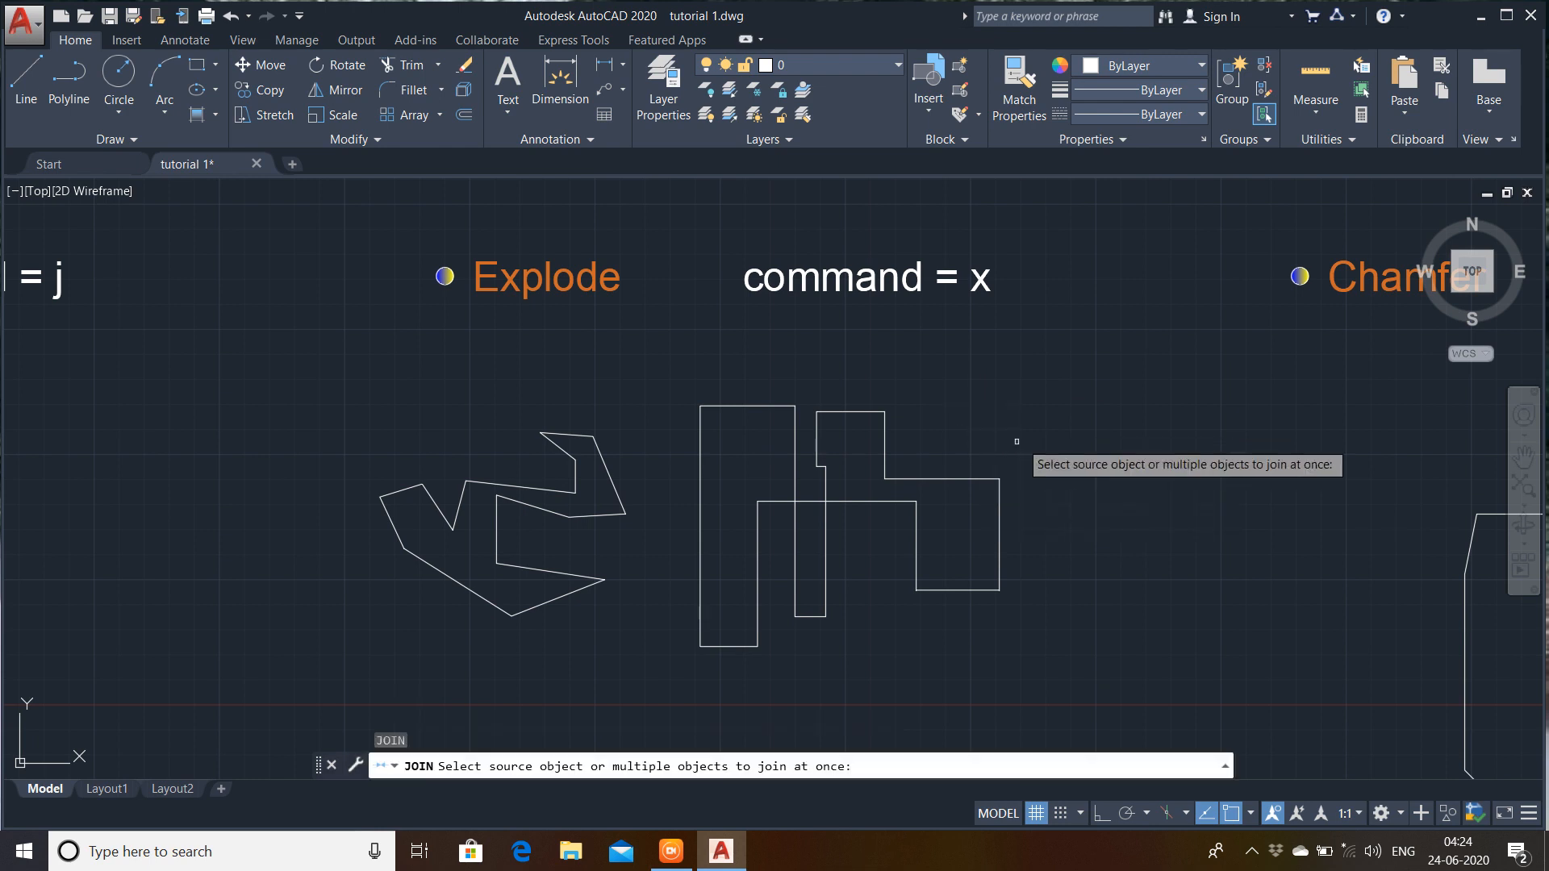
pyautogui.click(1044, 407)
pyautogui.click(687, 619)
pyautogui.click(866, 384)
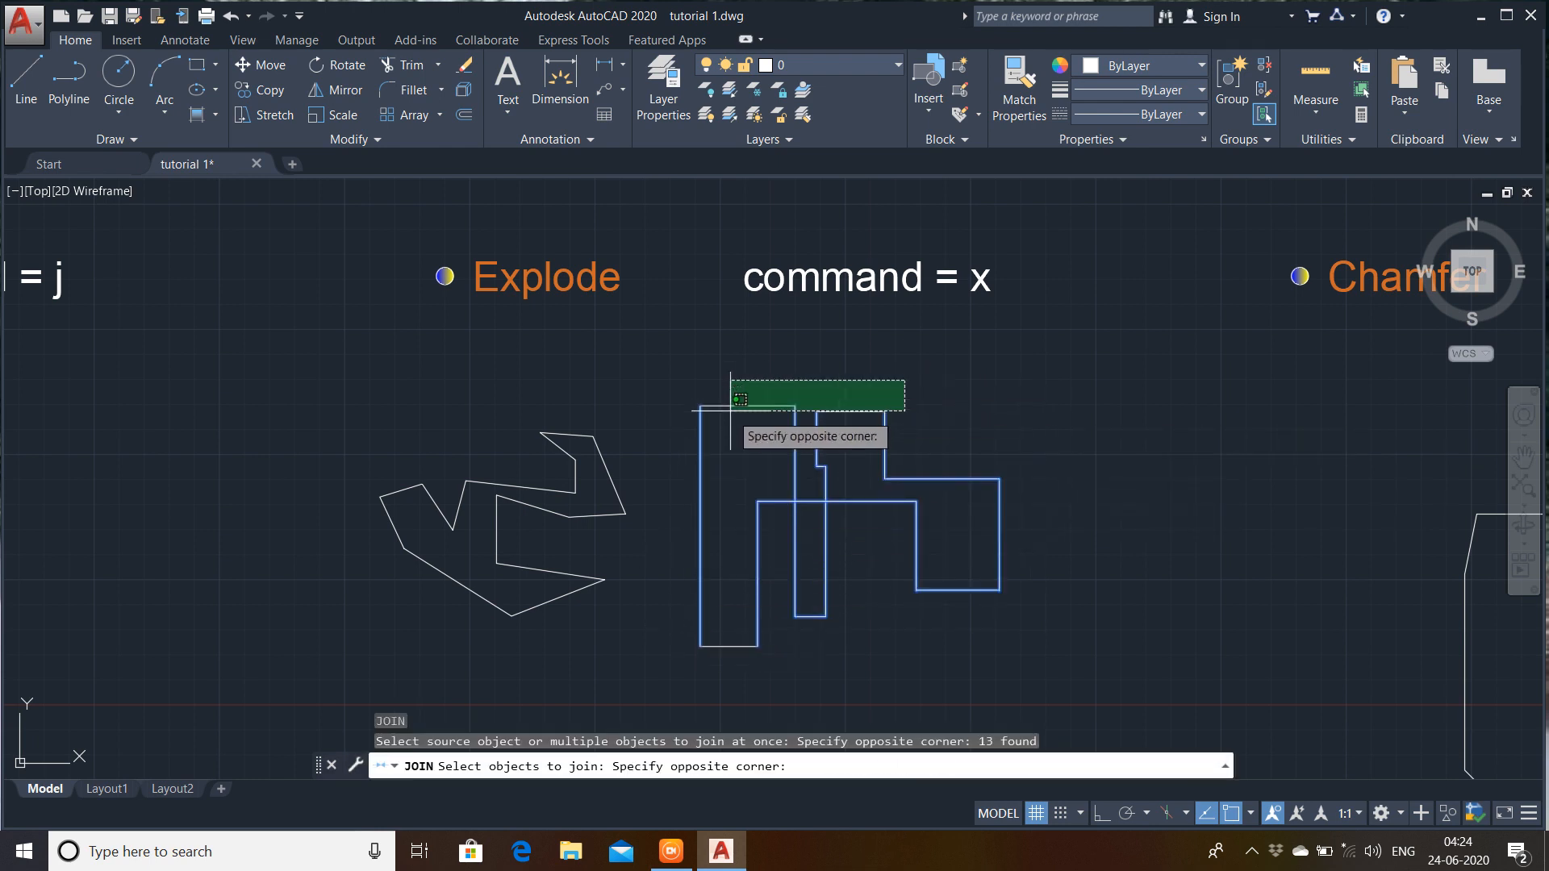
pyautogui.click(730, 429)
pyautogui.press('Return')
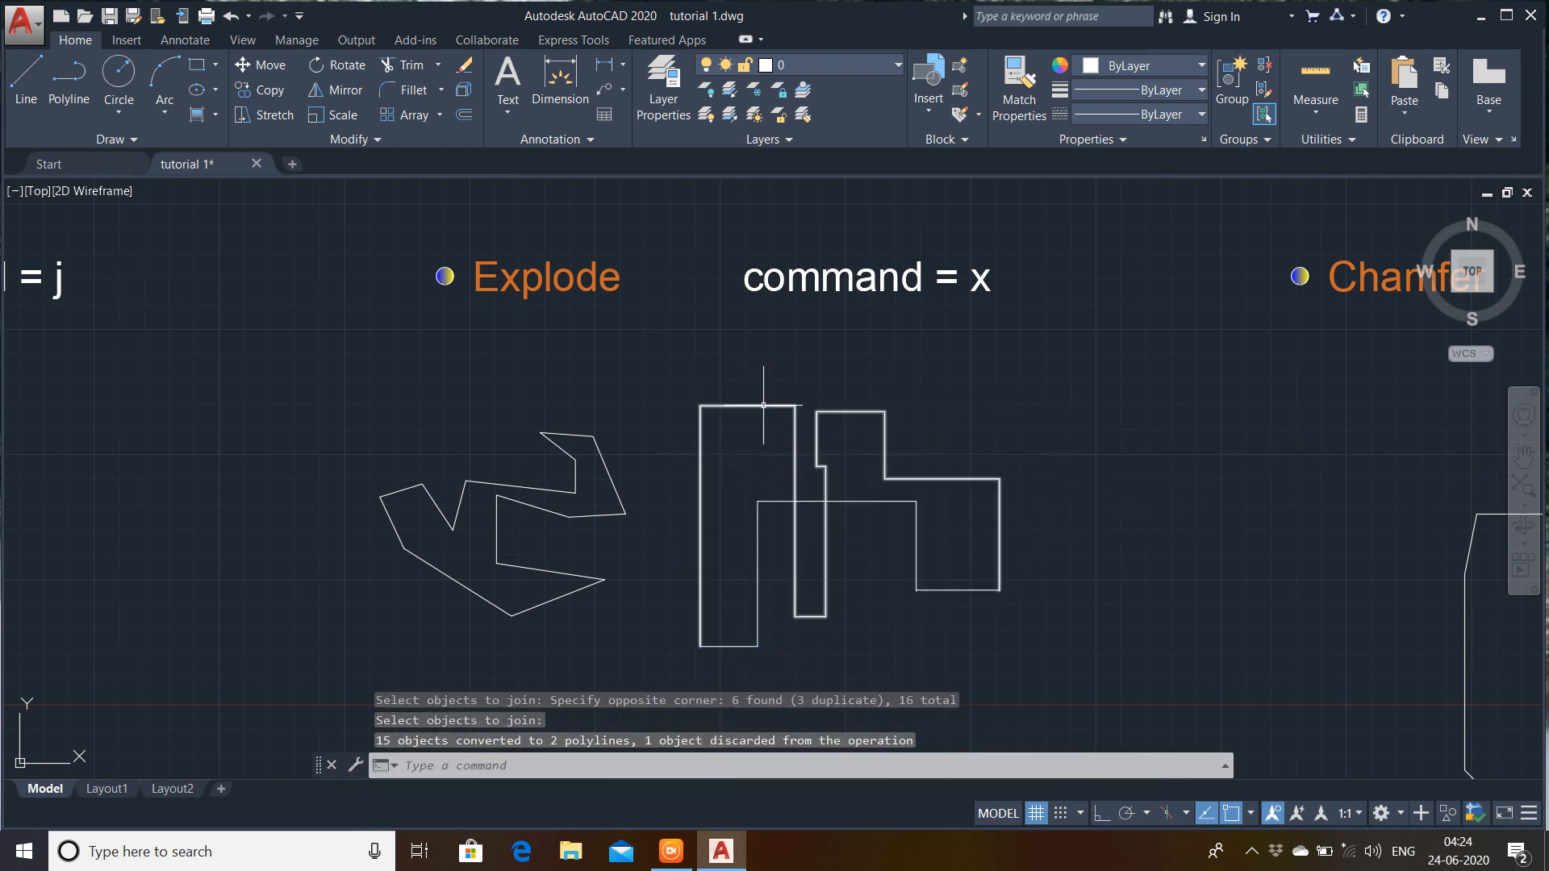
pyautogui.click(762, 405)
pyautogui.press('Escape')
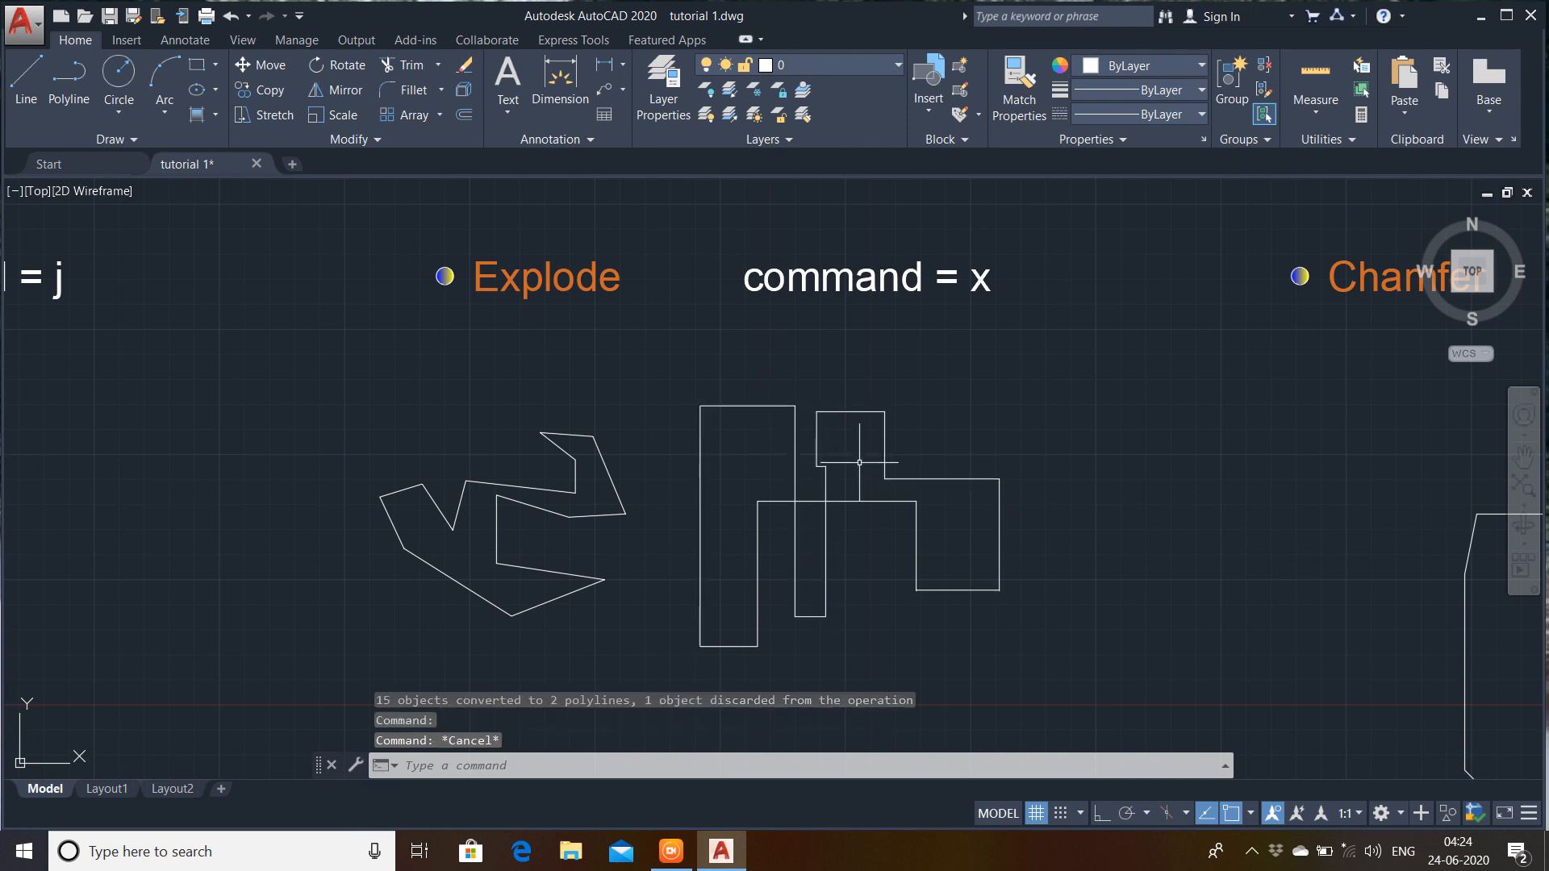
# - Explode the joined stepped outline into separate segments and check it by selecting one vertical segment
pyautogui.click(463, 89)
pyautogui.click(1036, 373)
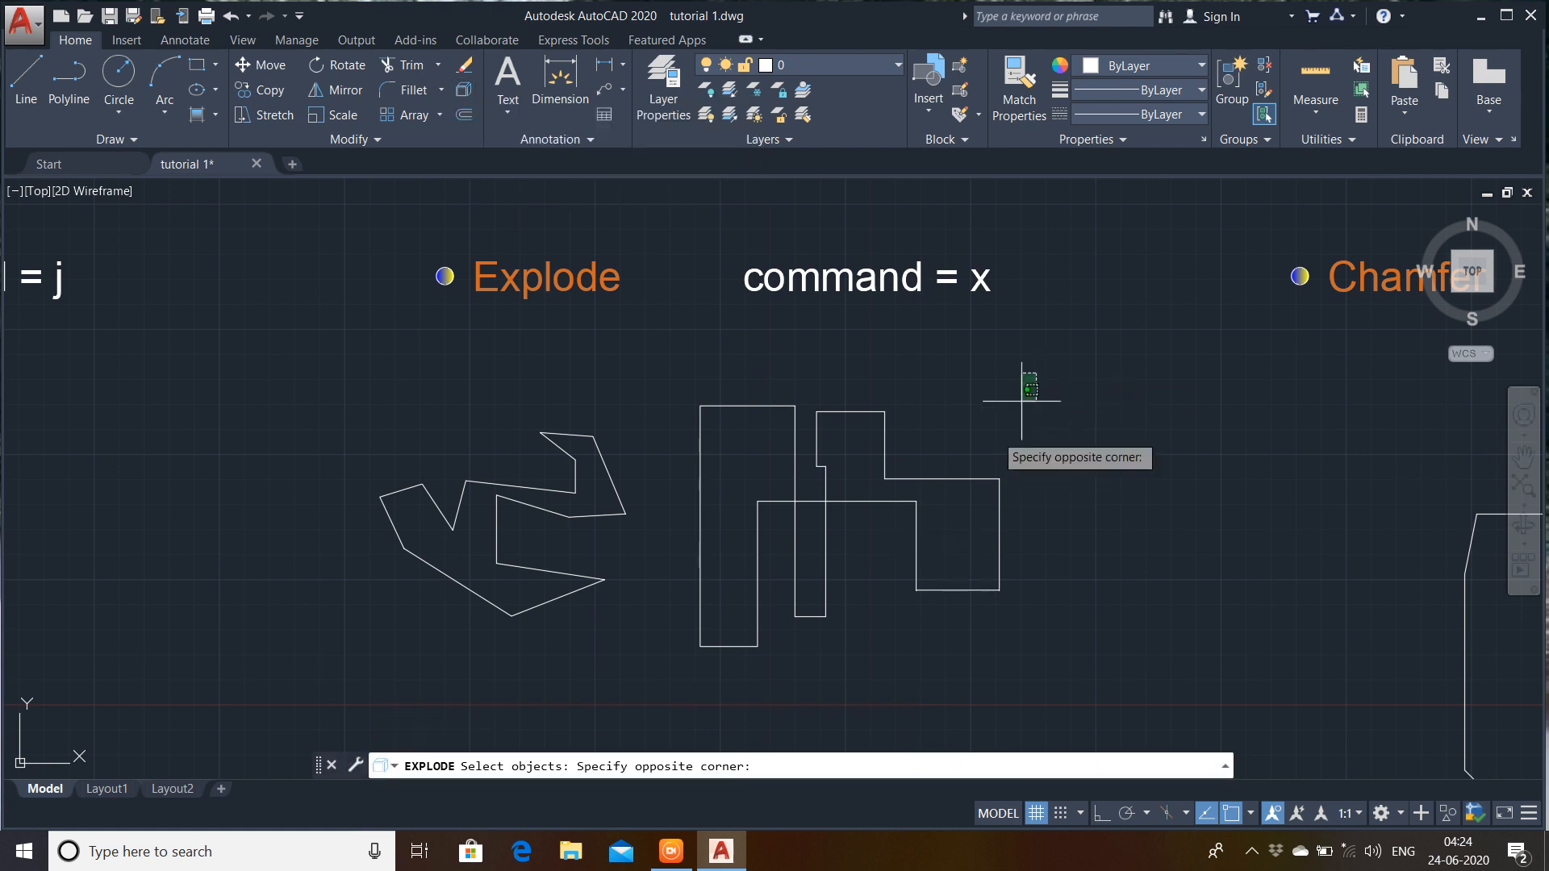
pyautogui.click(678, 642)
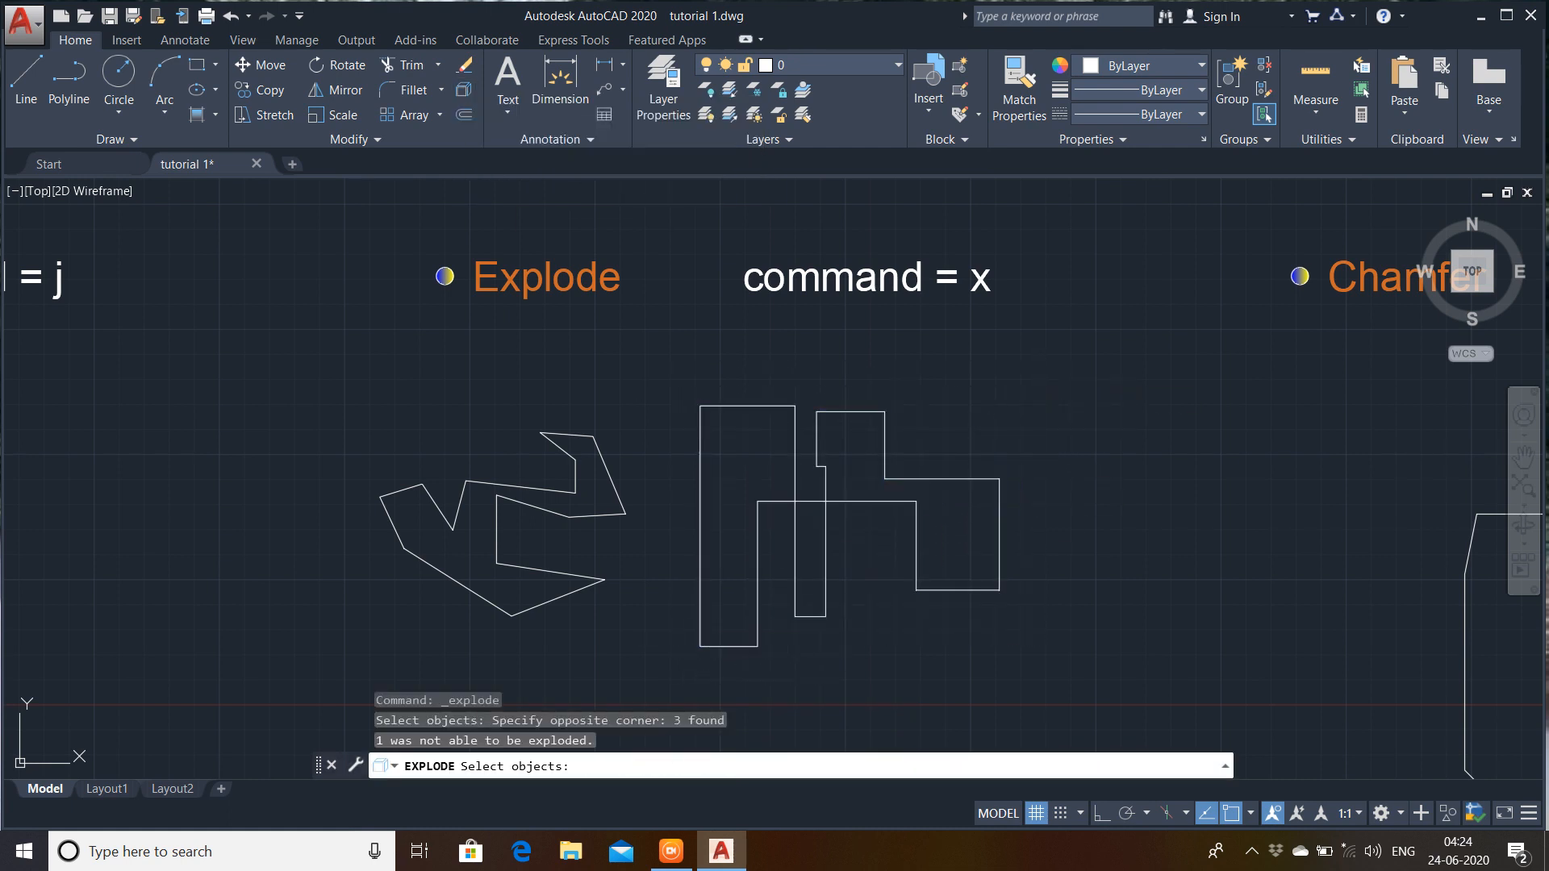
pyautogui.press('Return')
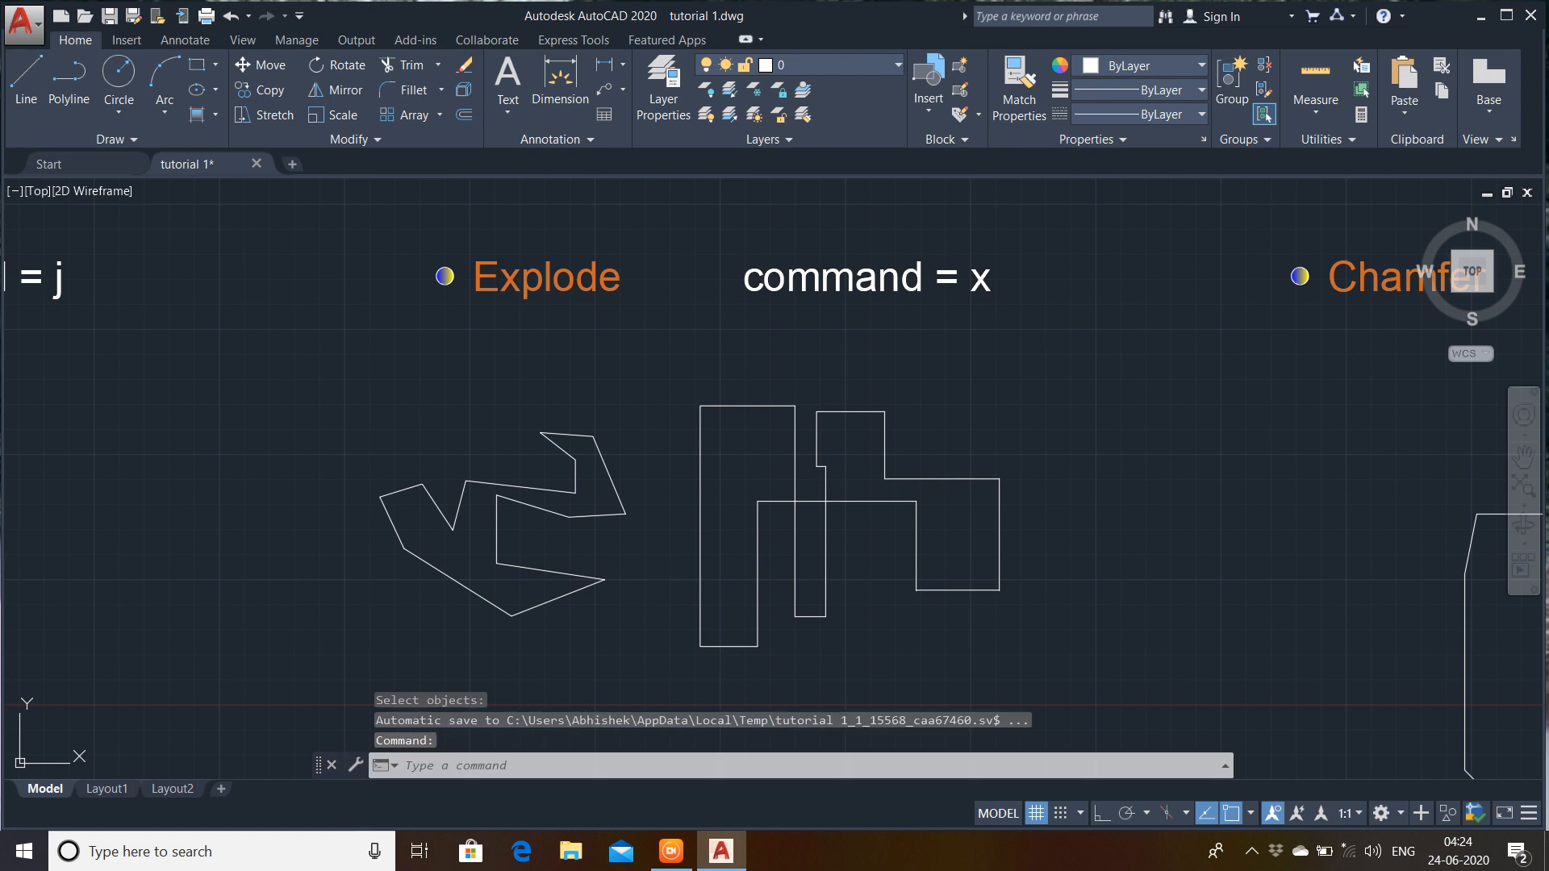
pyautogui.click(794, 429)
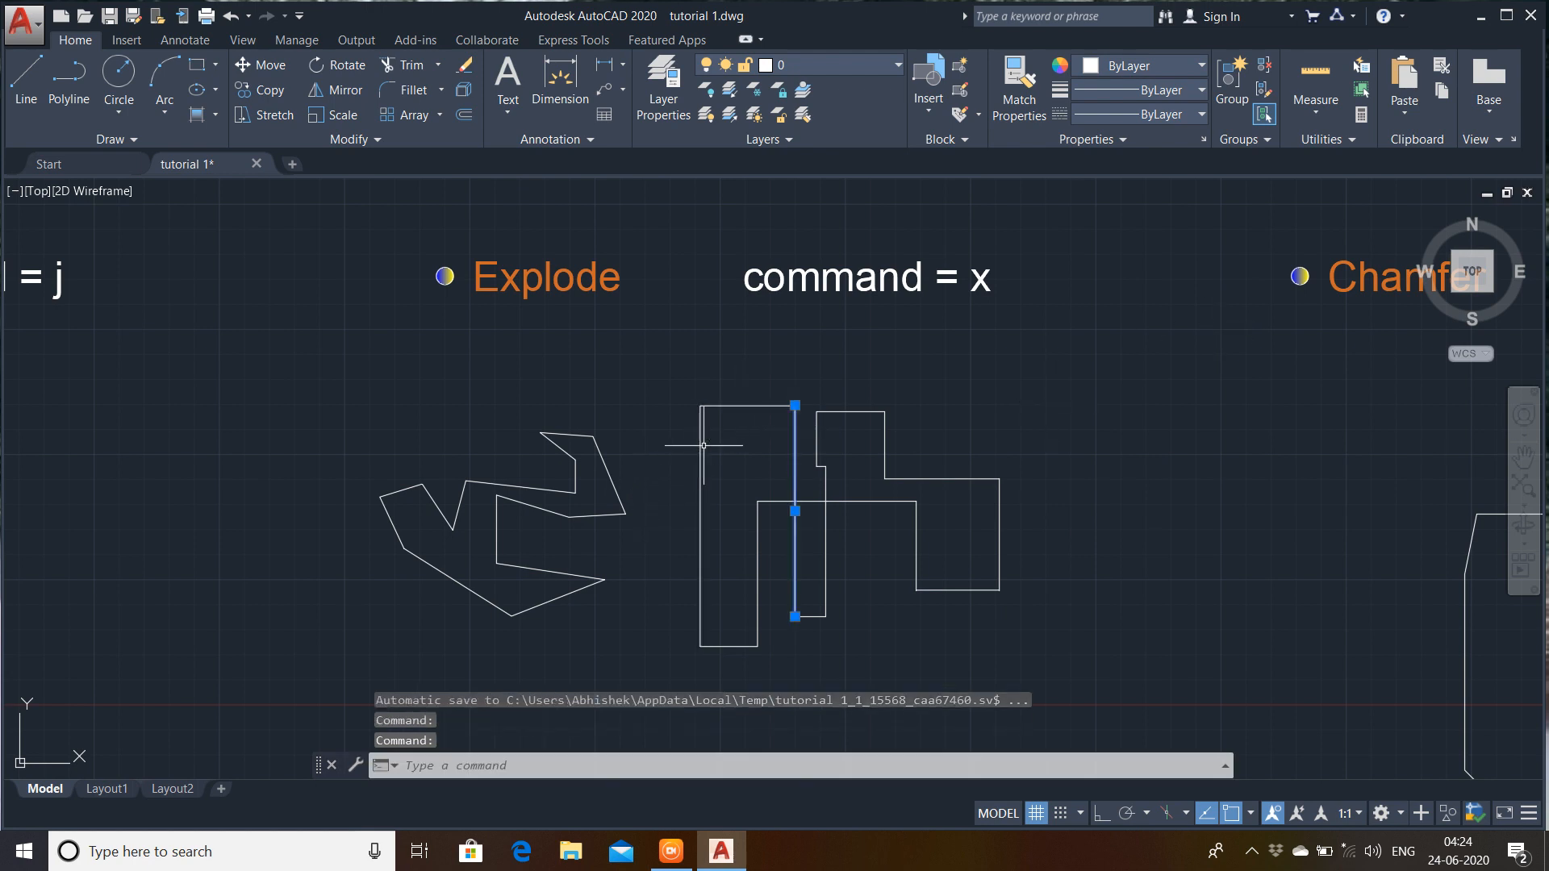
pyautogui.press('Escape')
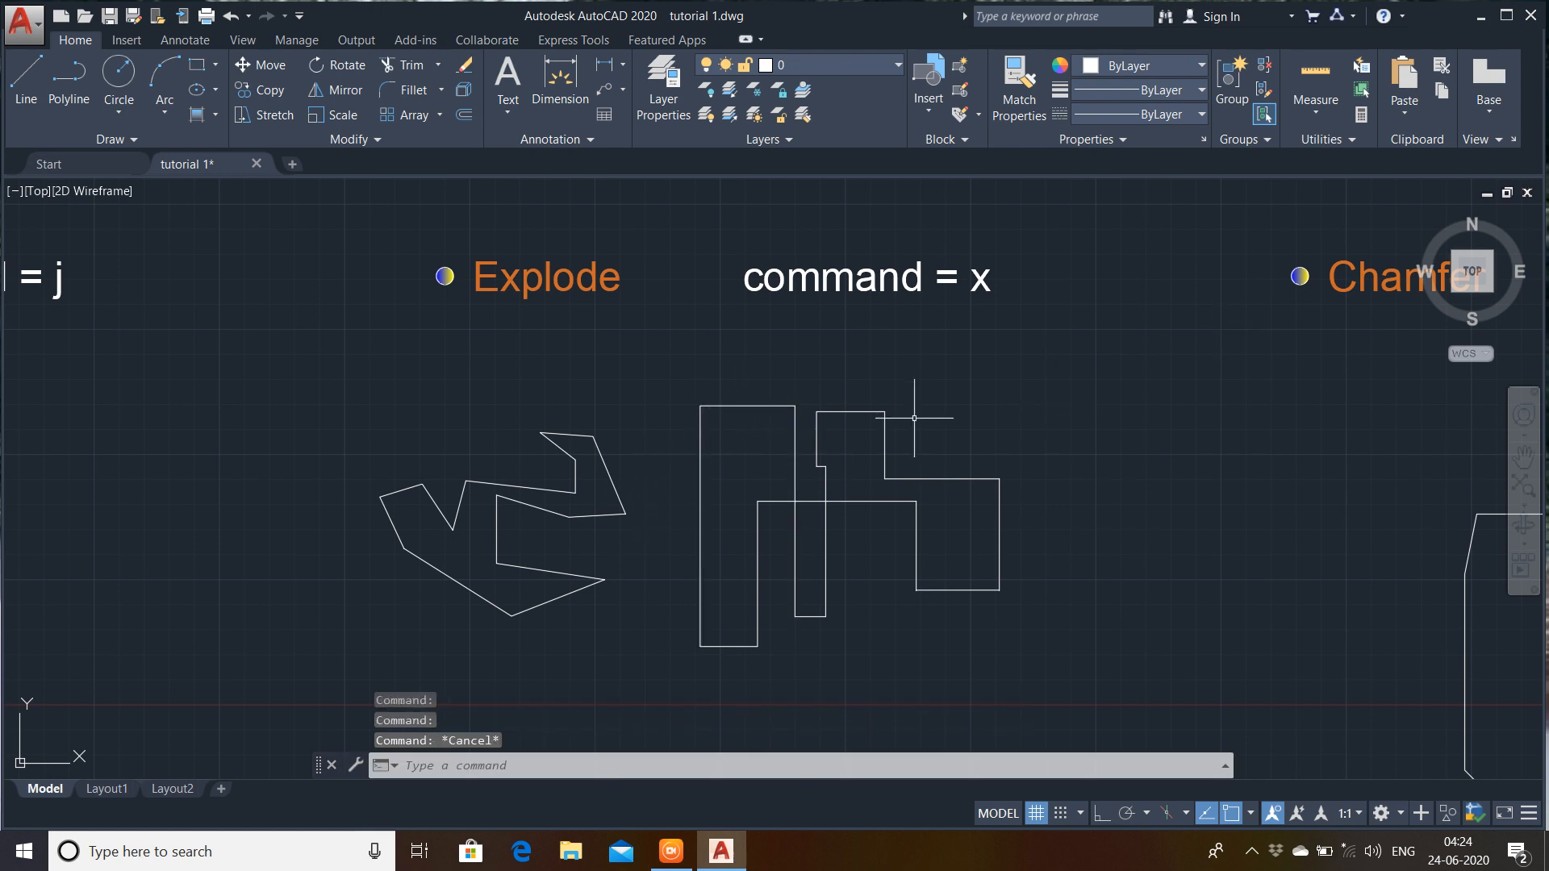
# - Draw a rectangle below the Chamfer heading, to the right of the existing shape with cut corners
pyautogui.scroll(-1, 915, 418)
pyautogui.scroll(-1, 1080, 437)
pyautogui.moveTo(1080, 436)
pyautogui.mouseDown(button='middle')
pyautogui.moveTo(1032, 457)
pyautogui.moveTo(645, 439)
pyautogui.mouseUp(button='middle')
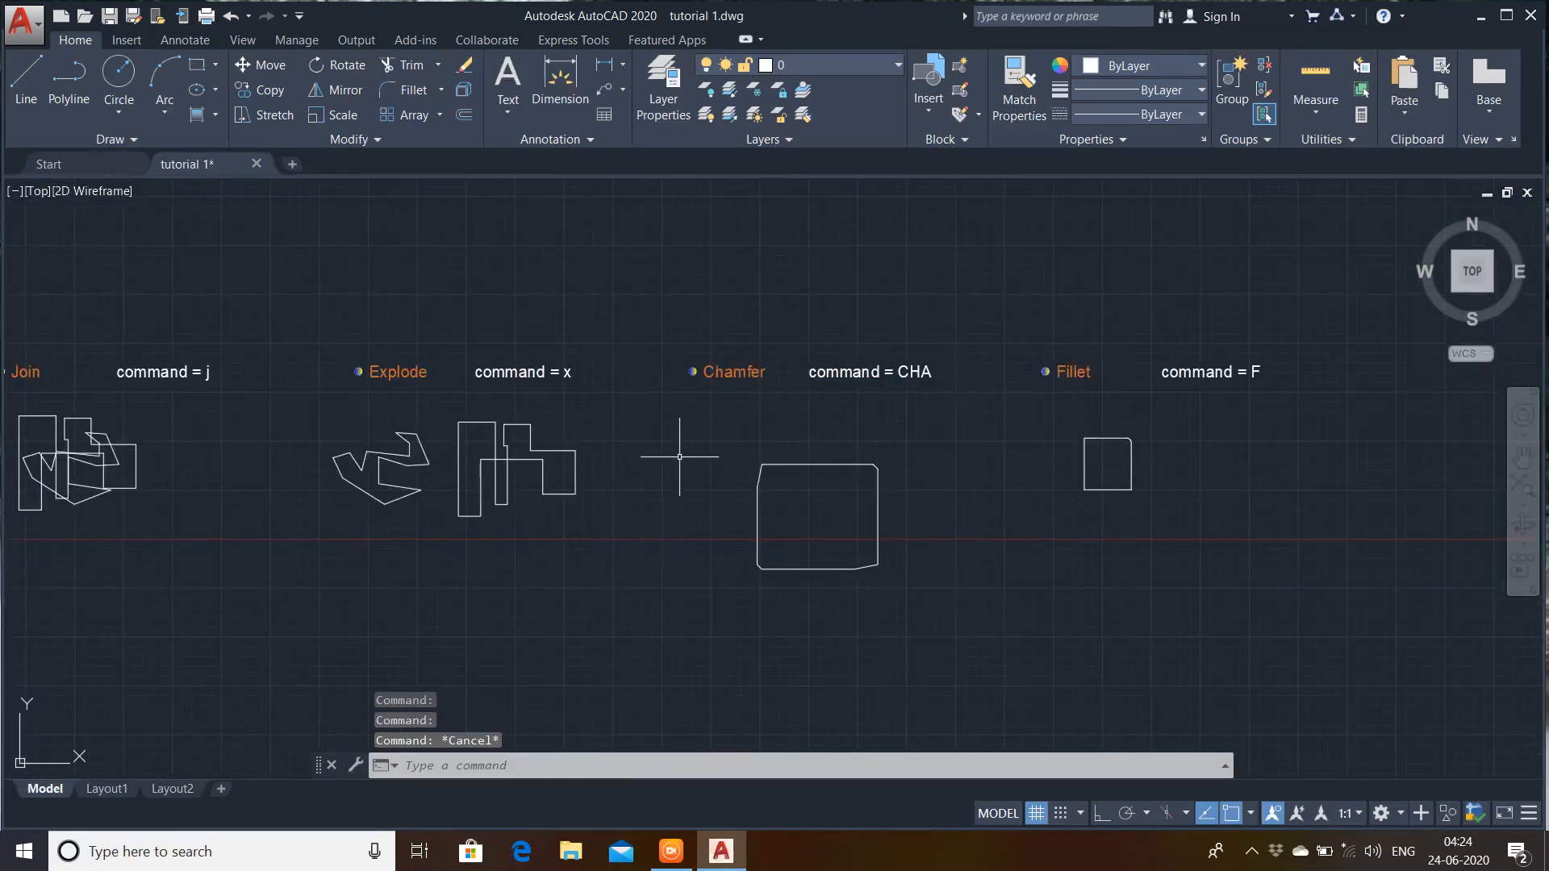
pyautogui.scroll(2, 864, 484)
pyautogui.moveTo(955, 436); pyautogui.dragTo(896, 482, button='middle')
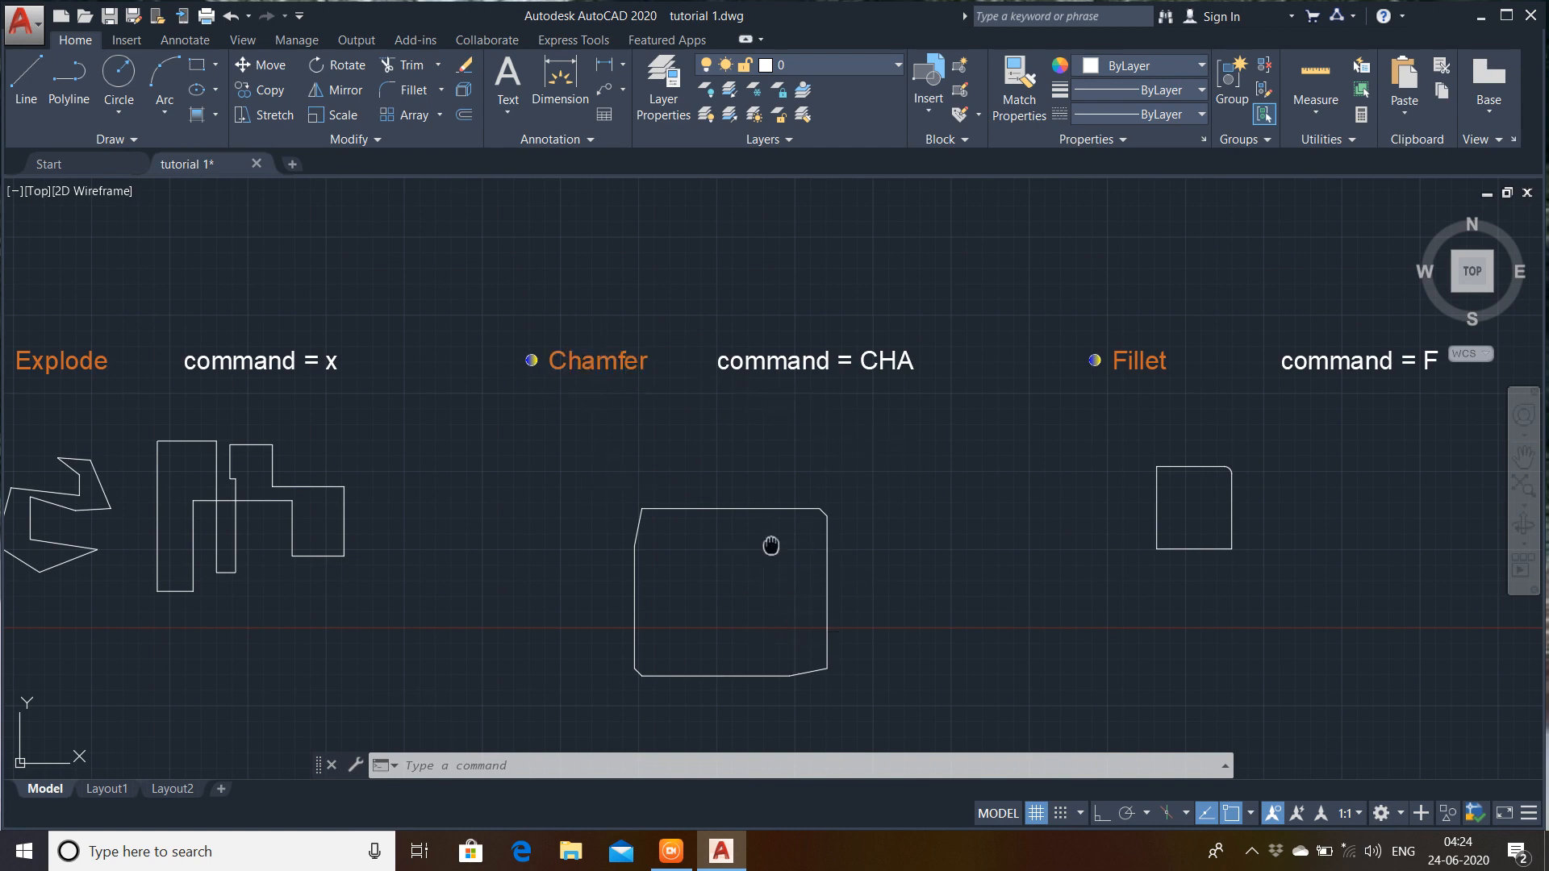
pyautogui.moveTo(772, 543); pyautogui.dragTo(618, 430, button='middle')
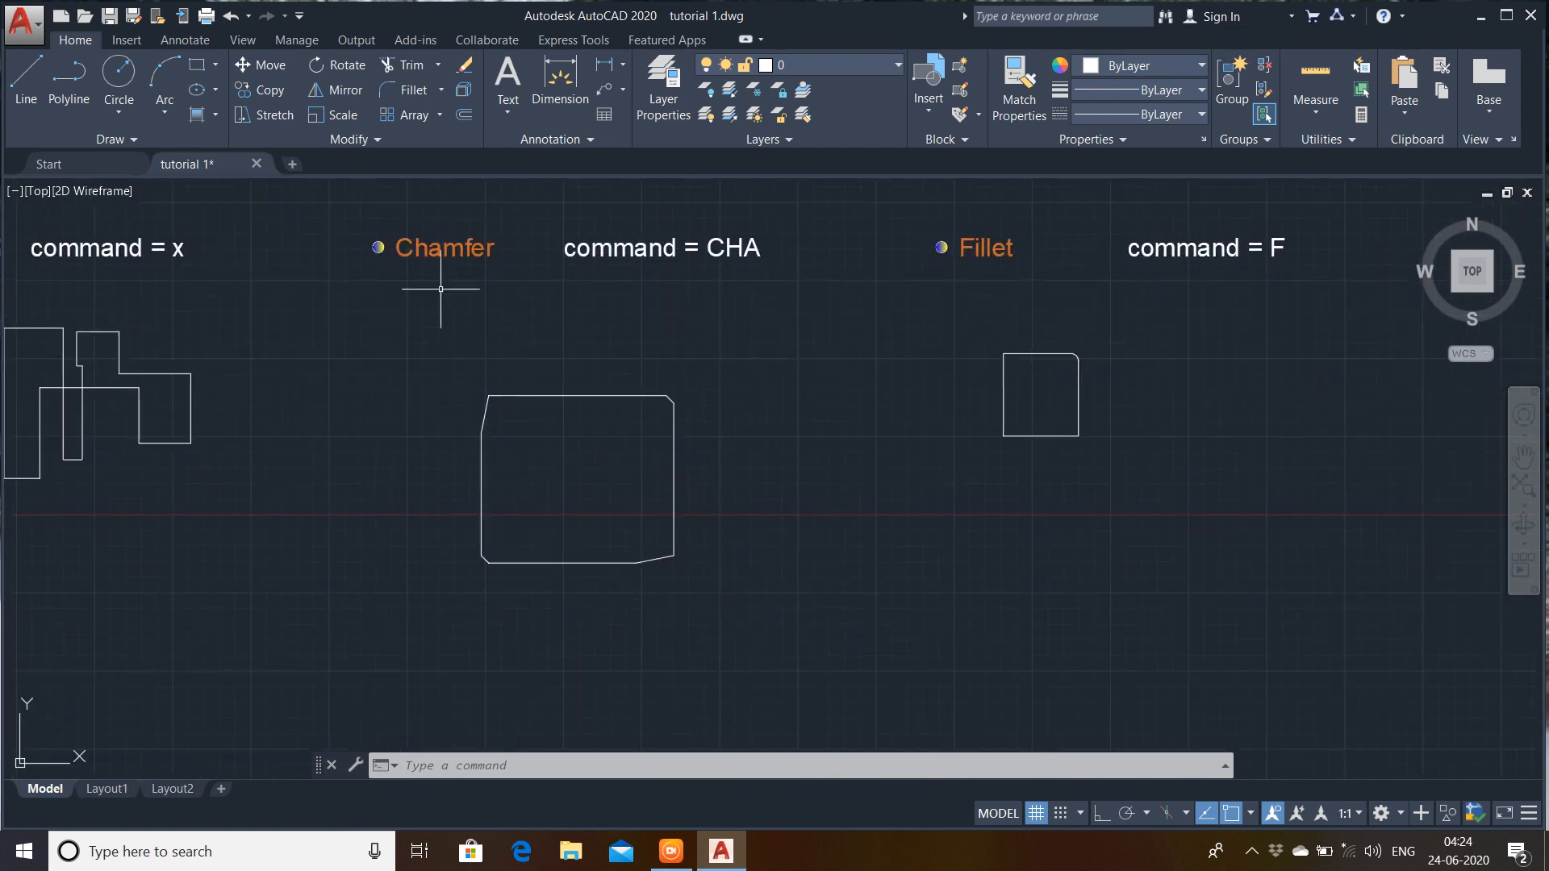
pyautogui.click(196, 65)
pyautogui.click(749, 409)
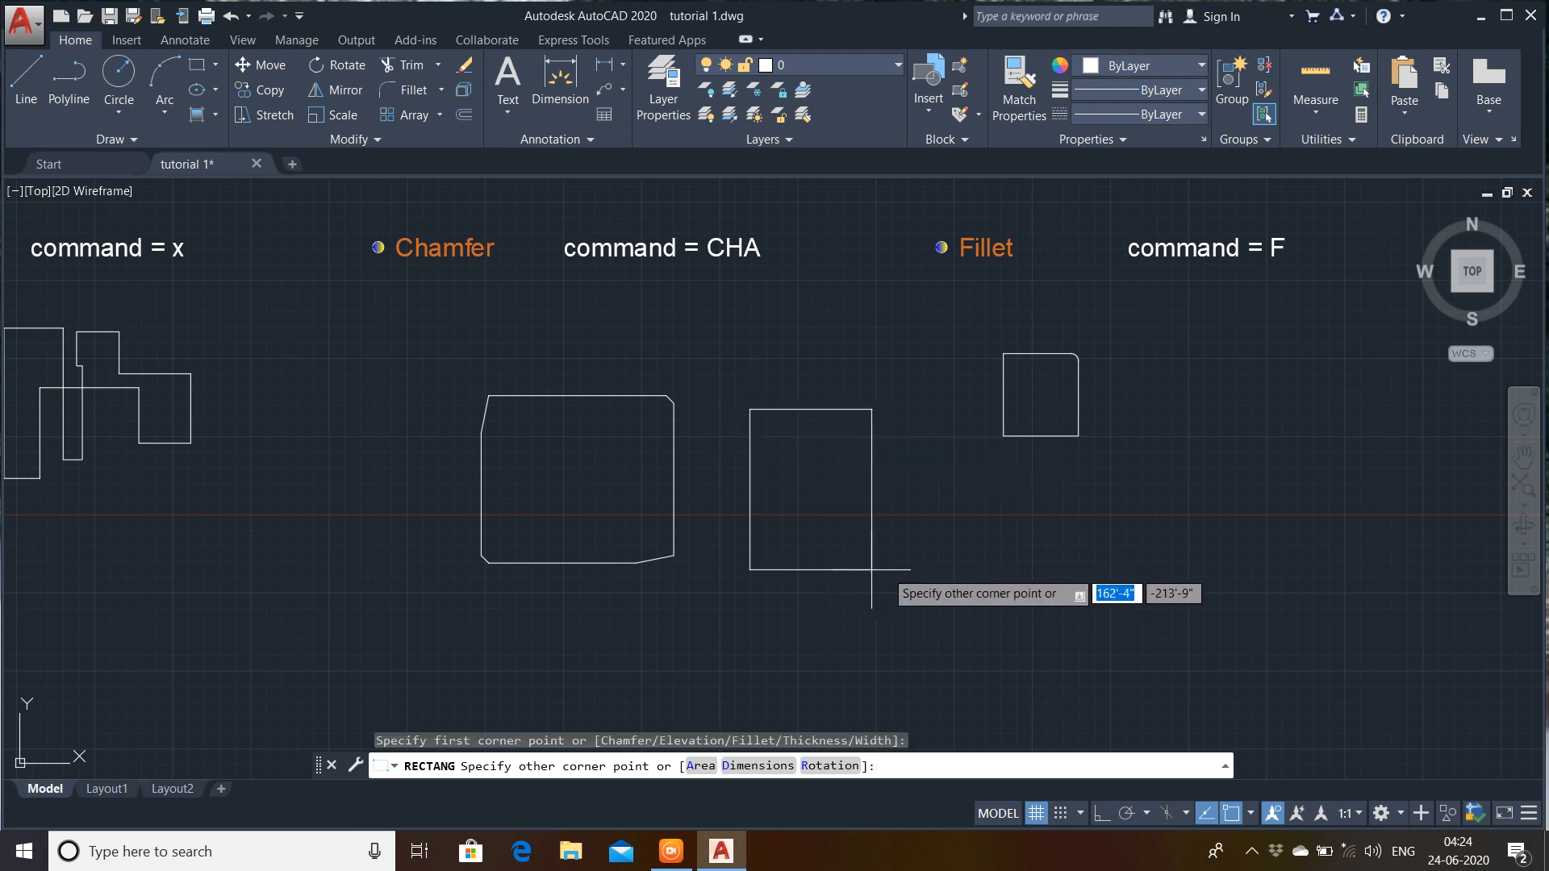
pyautogui.click(900, 558)
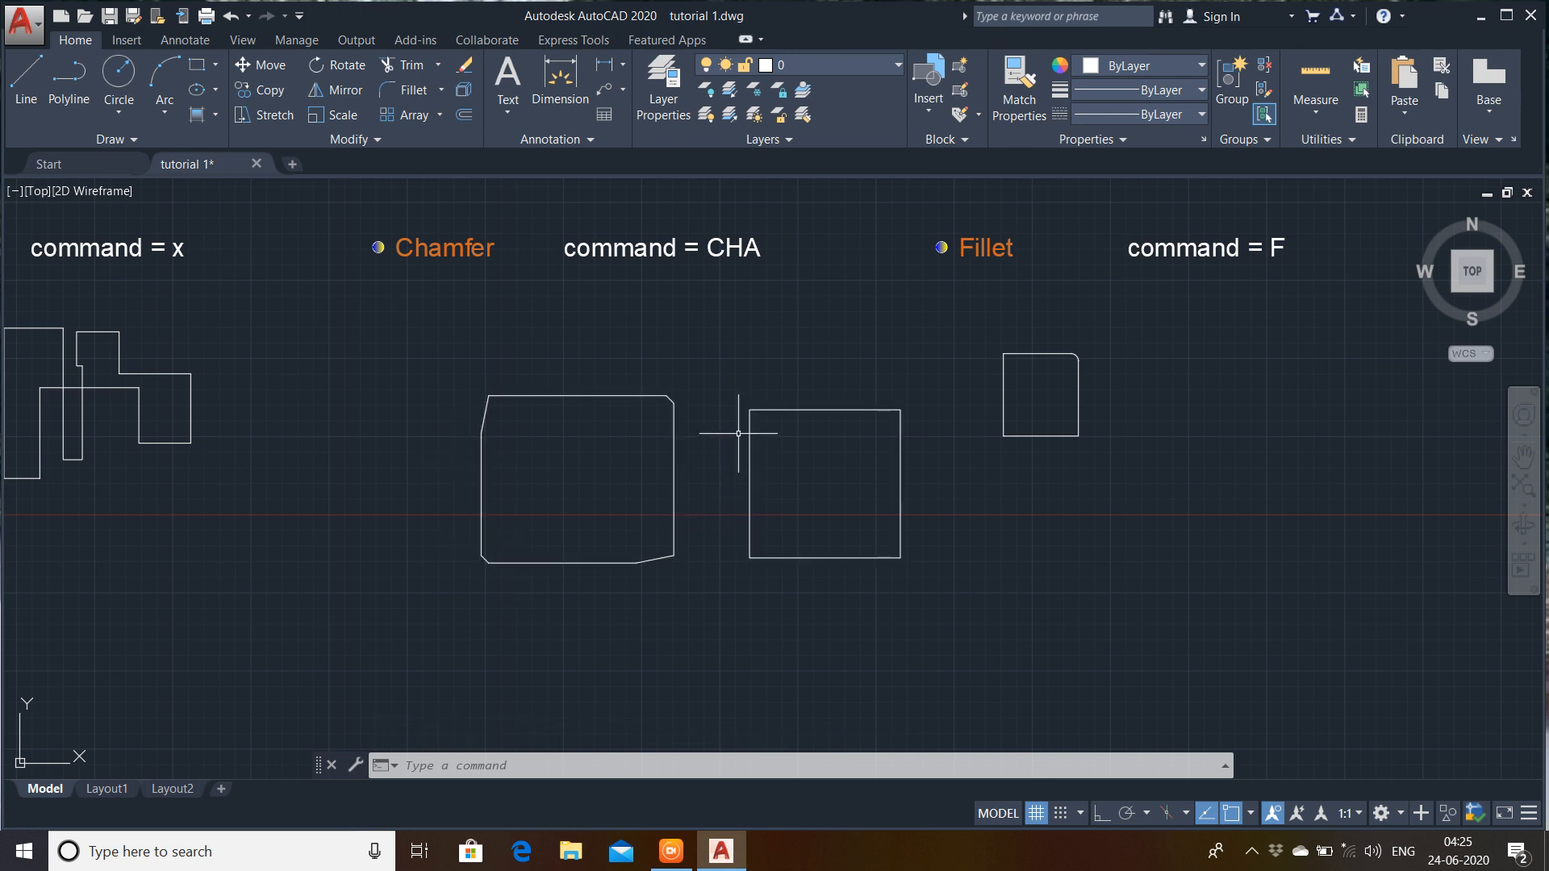
# - Chamfer the new rectangle's upper-left corner with first and second distances of 20'
pyautogui.write('CHA')
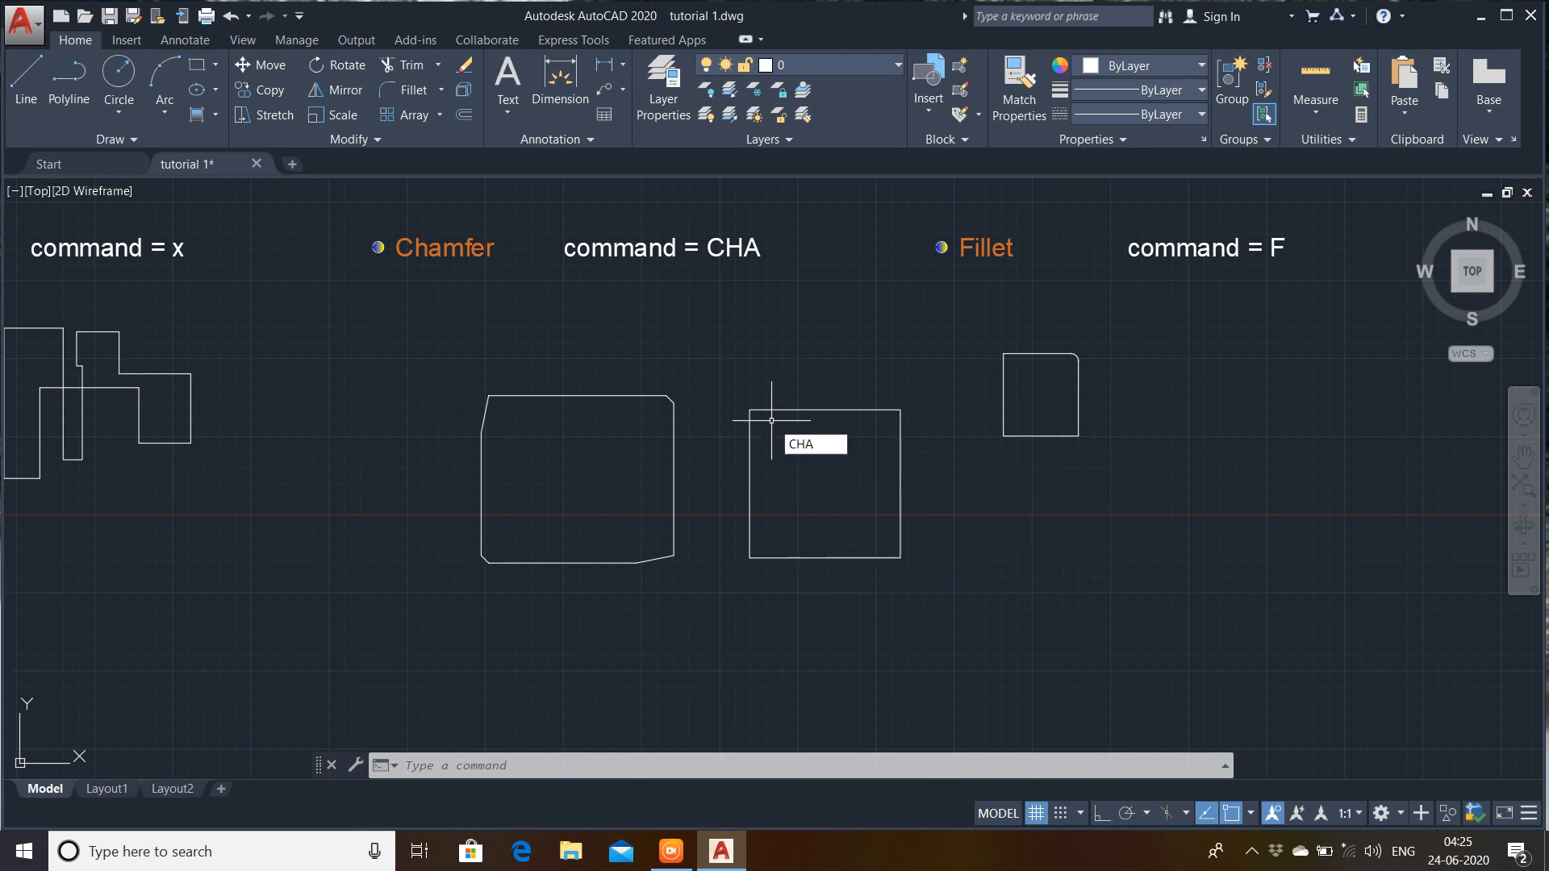
pyautogui.press('Return')
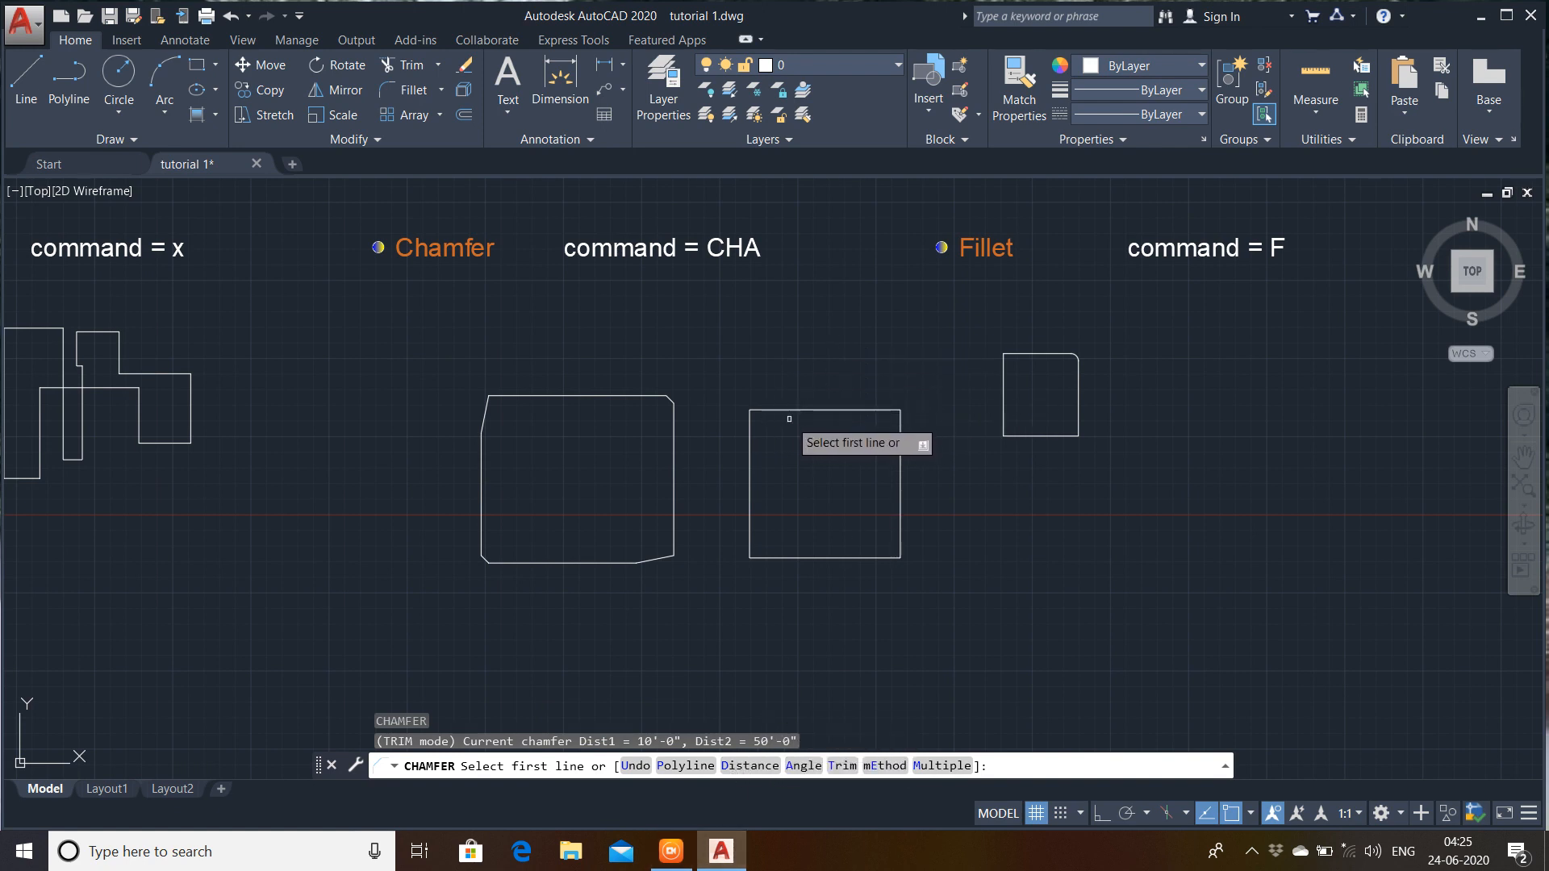
pyautogui.write('d')
pyautogui.press('Return')
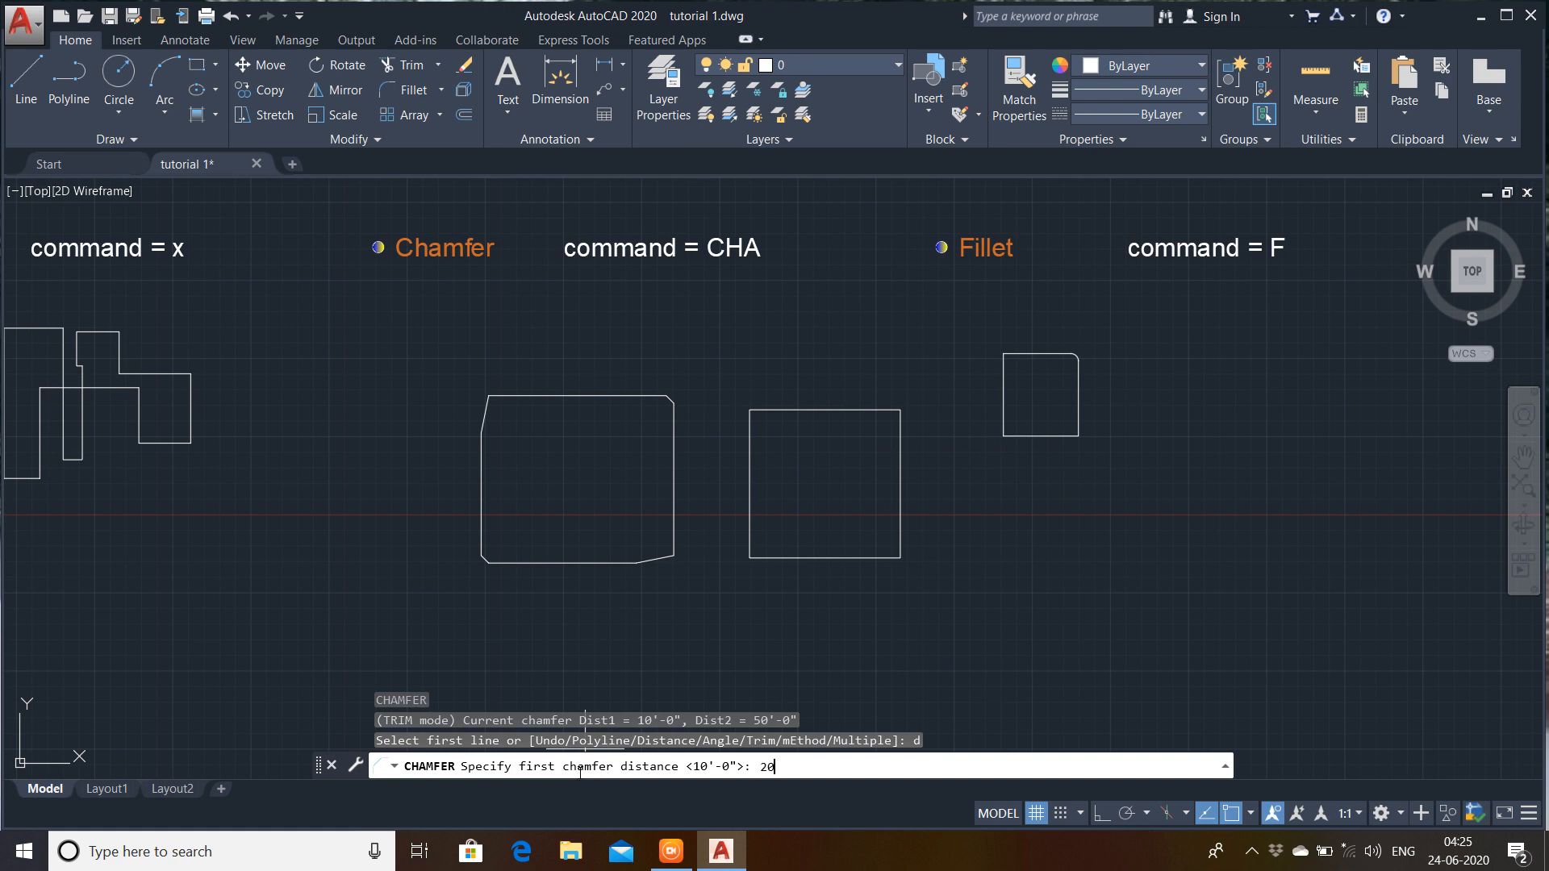
pyautogui.press('Return')
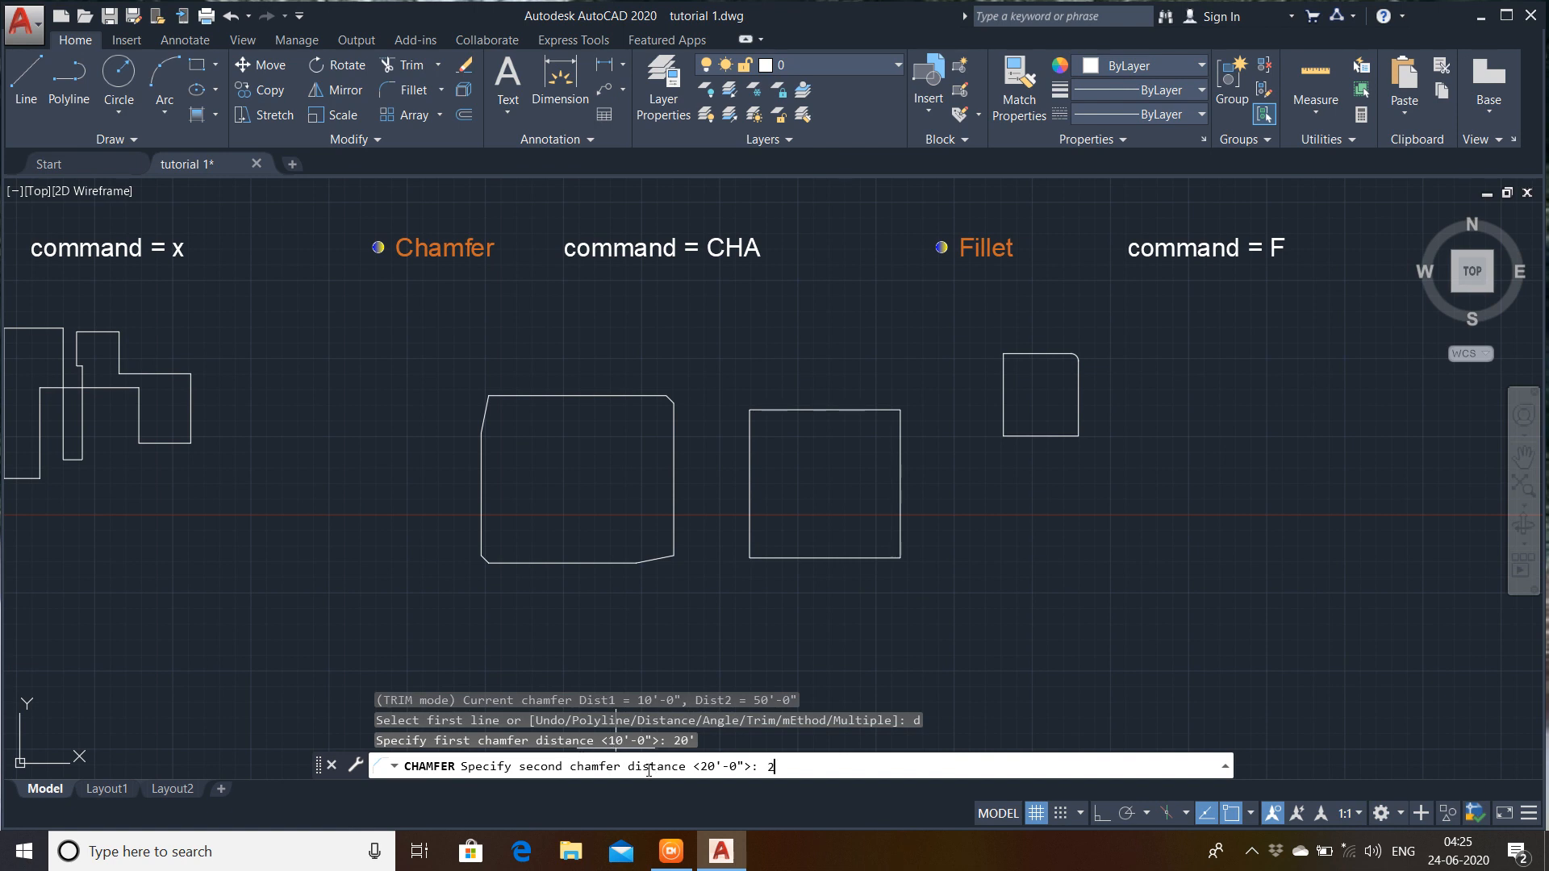
pyautogui.press('Return')
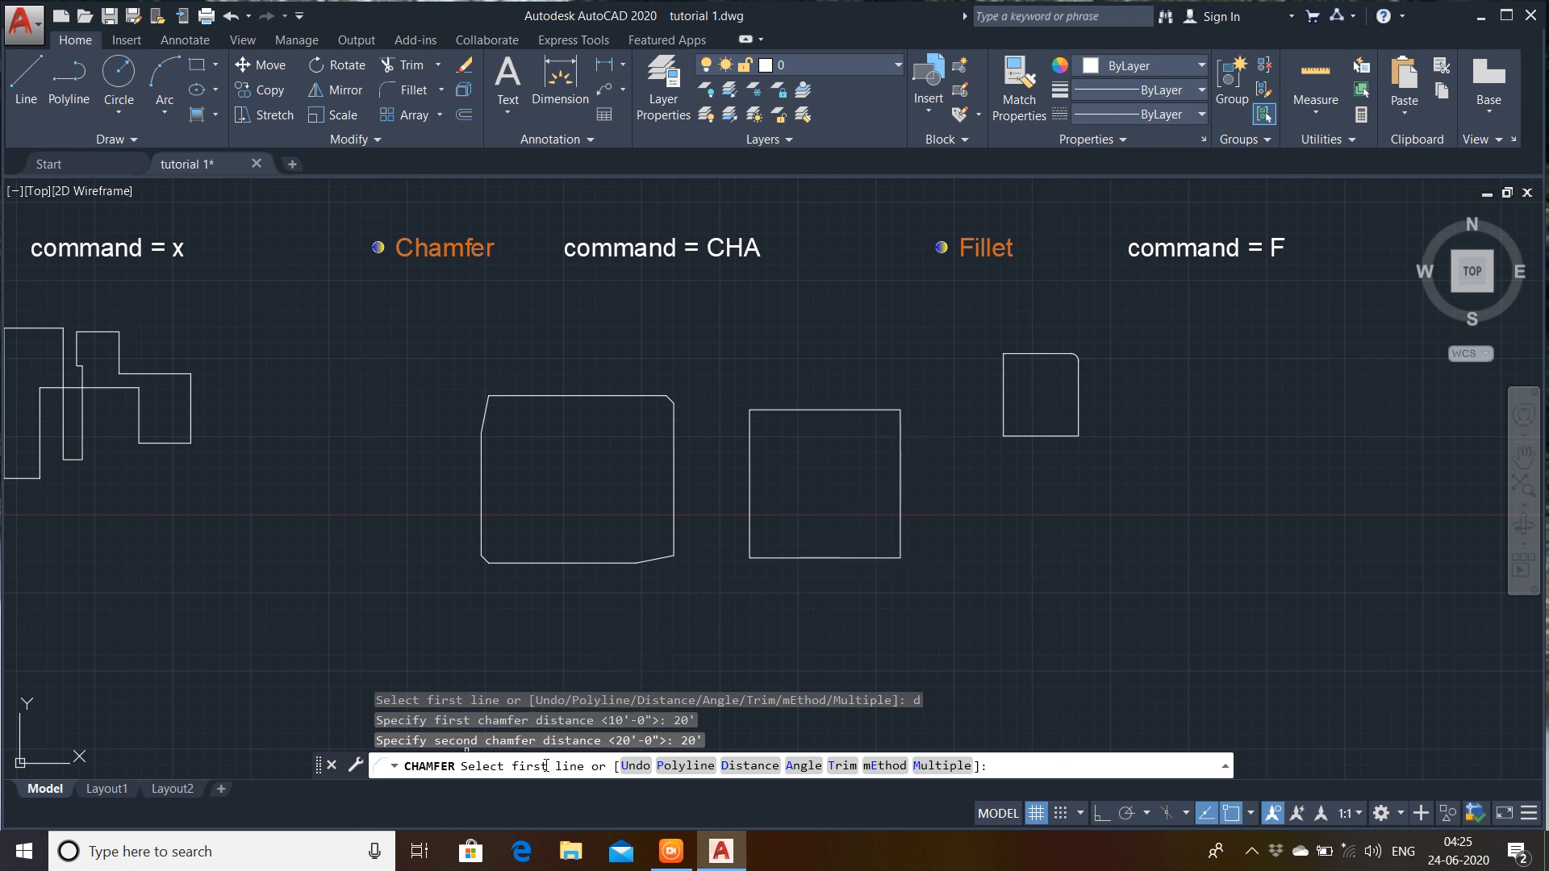
pyautogui.click(790, 411)
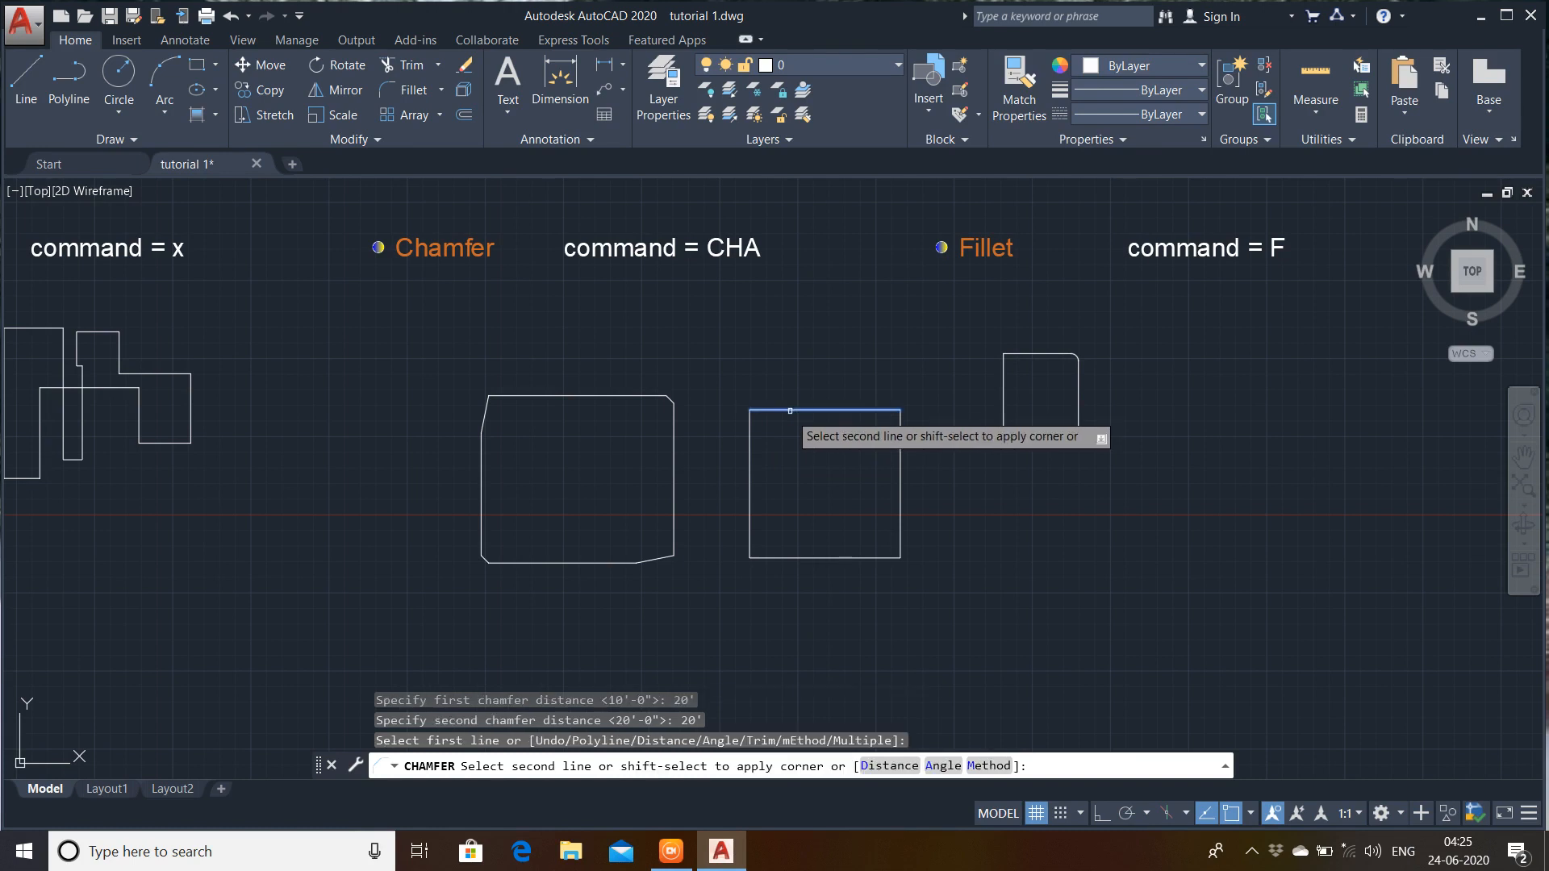
pyautogui.click(749, 431)
pyautogui.scroll(4, 766, 437)
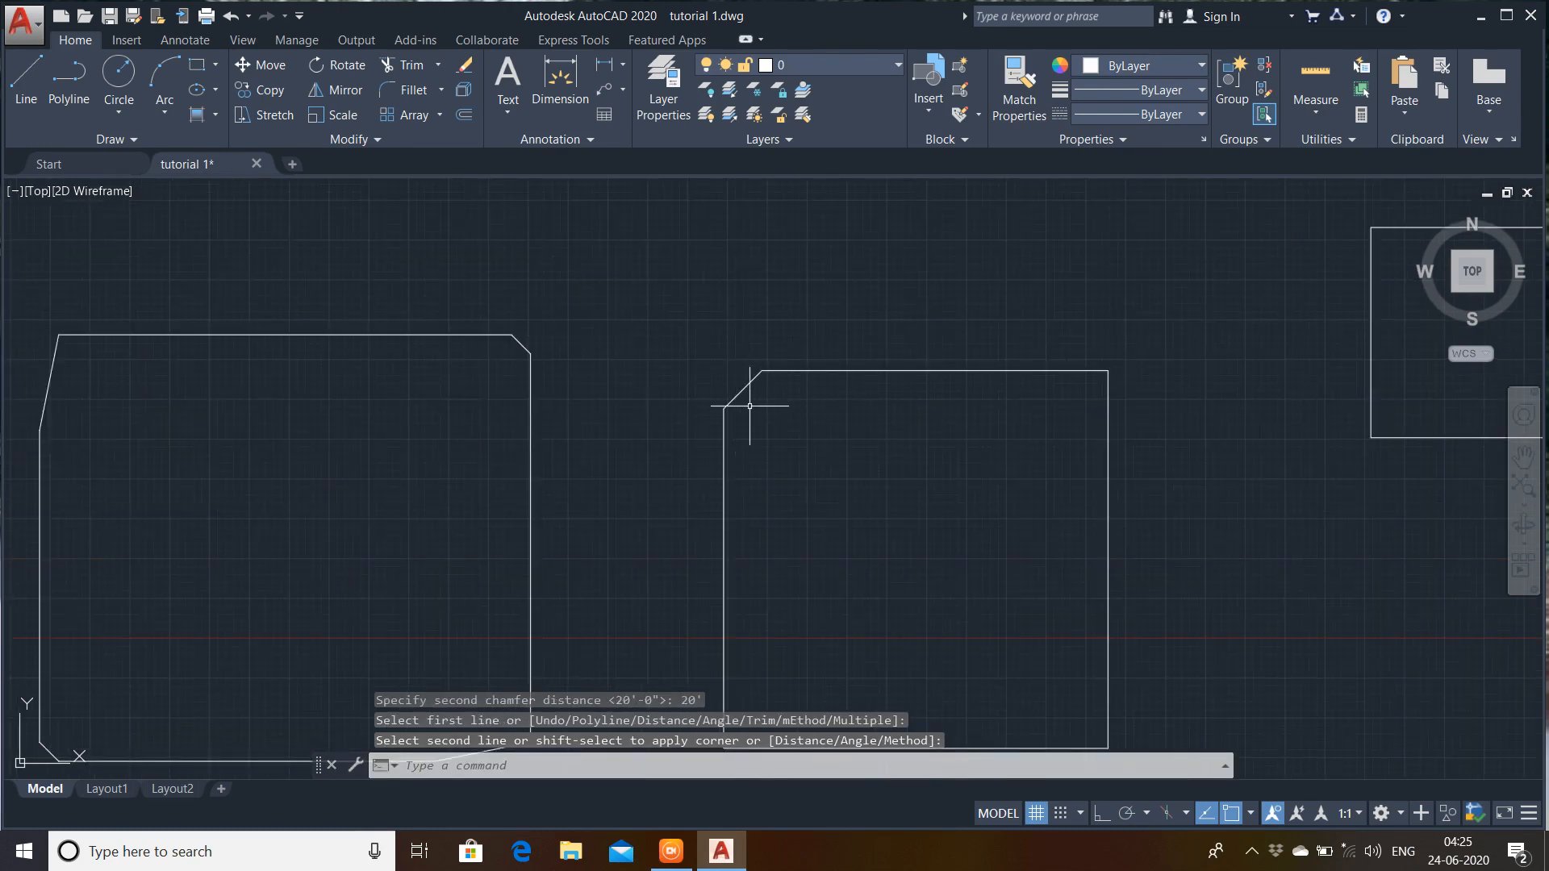
pyautogui.scroll(-4, 738, 411)
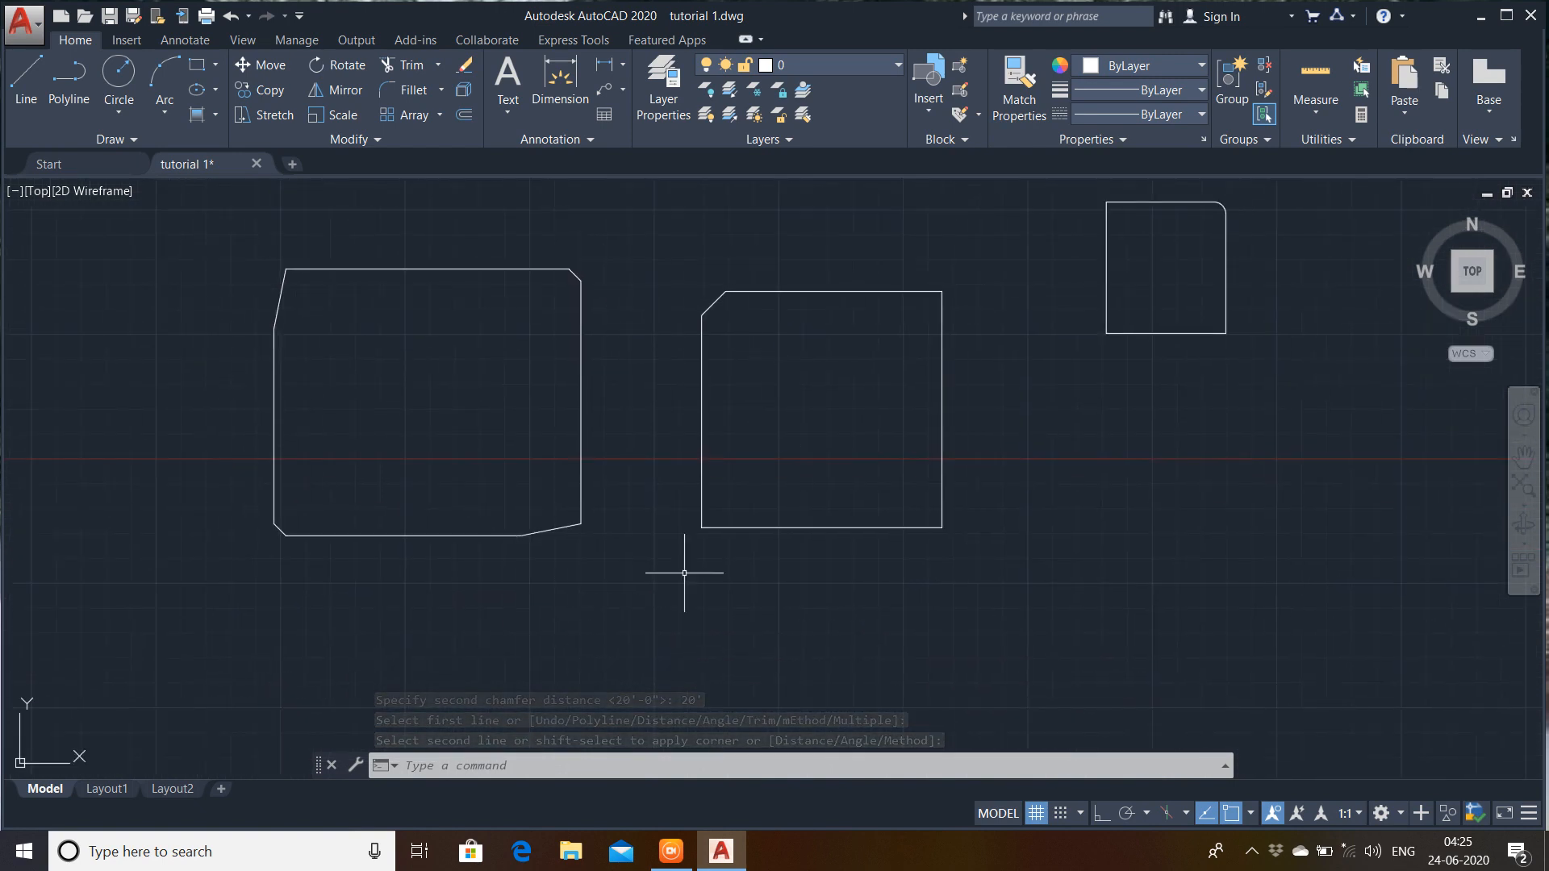
# - Chamfer the new rectangle's upper-right corner with distances of 10' along the upper edge and 50' along the right edge
pyautogui.write('cha')
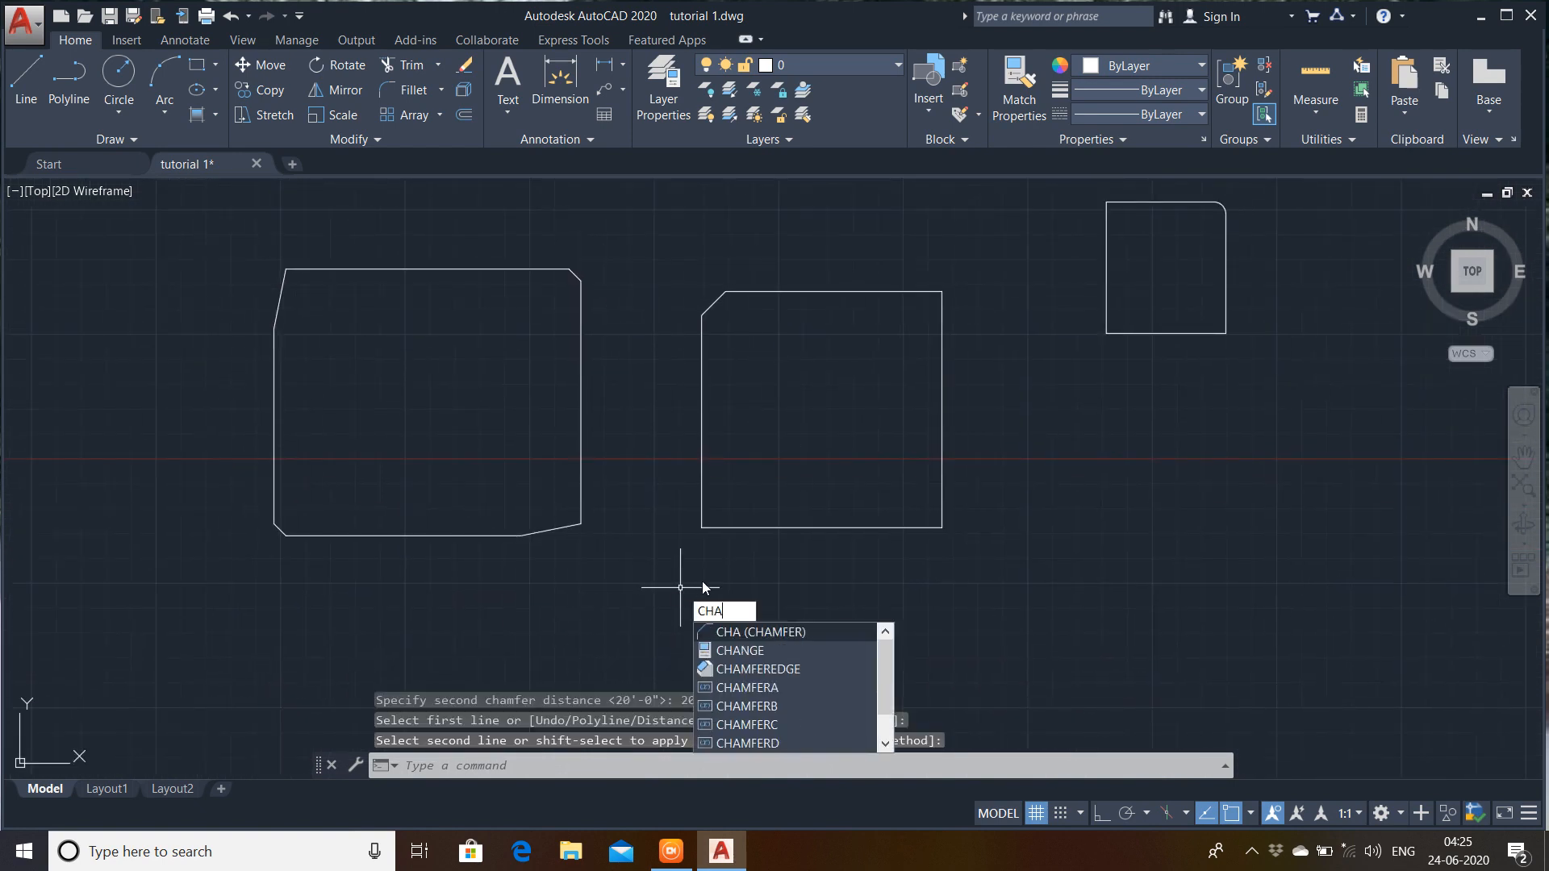
pyautogui.click(736, 639)
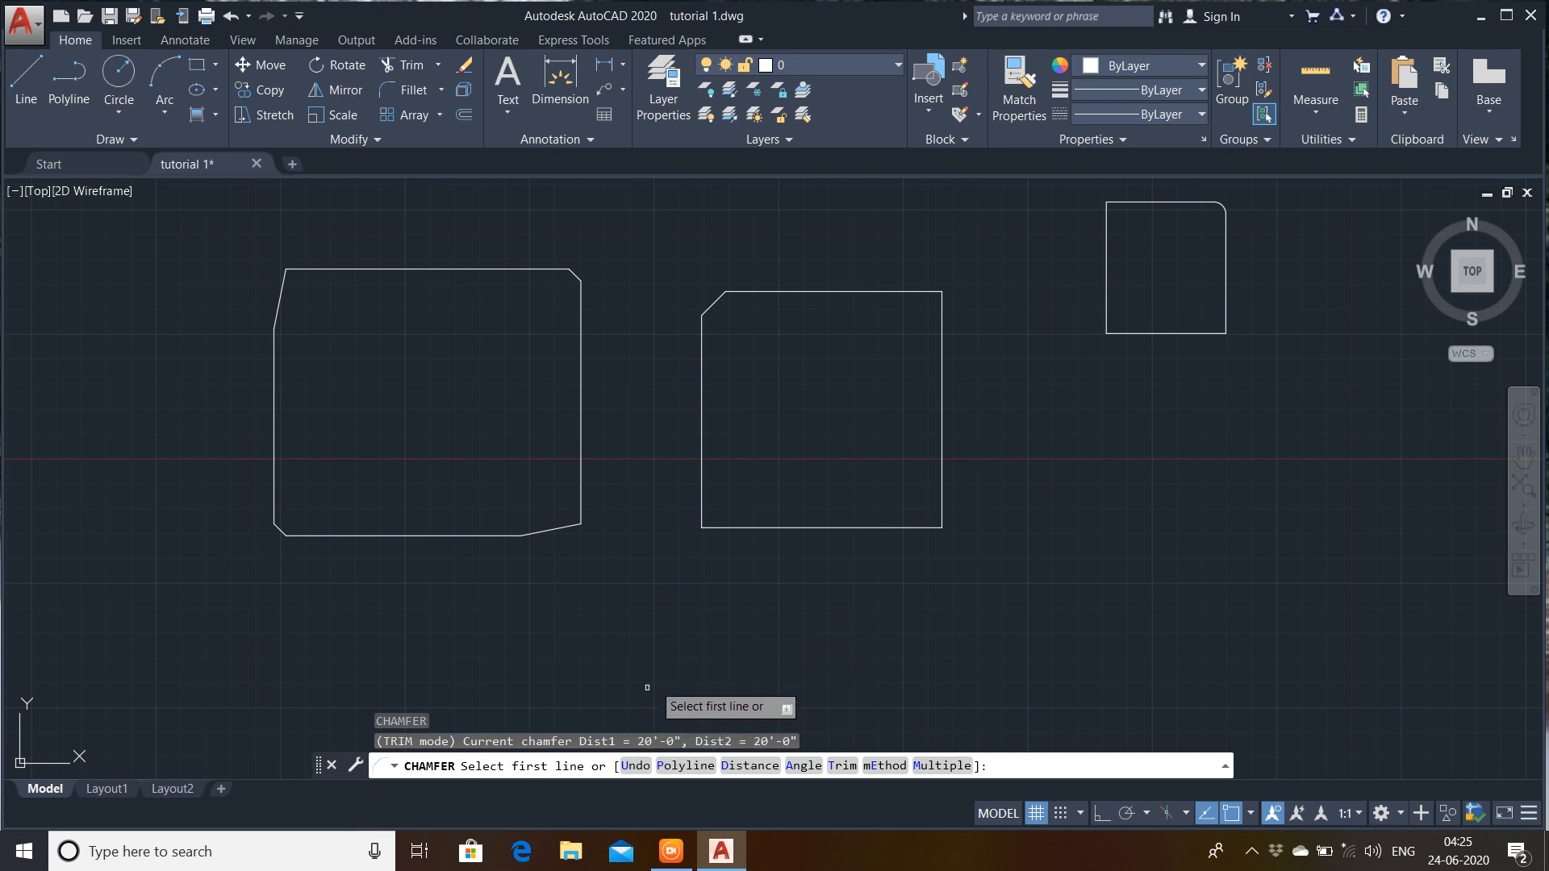
pyautogui.write('d')
pyautogui.press('Return')
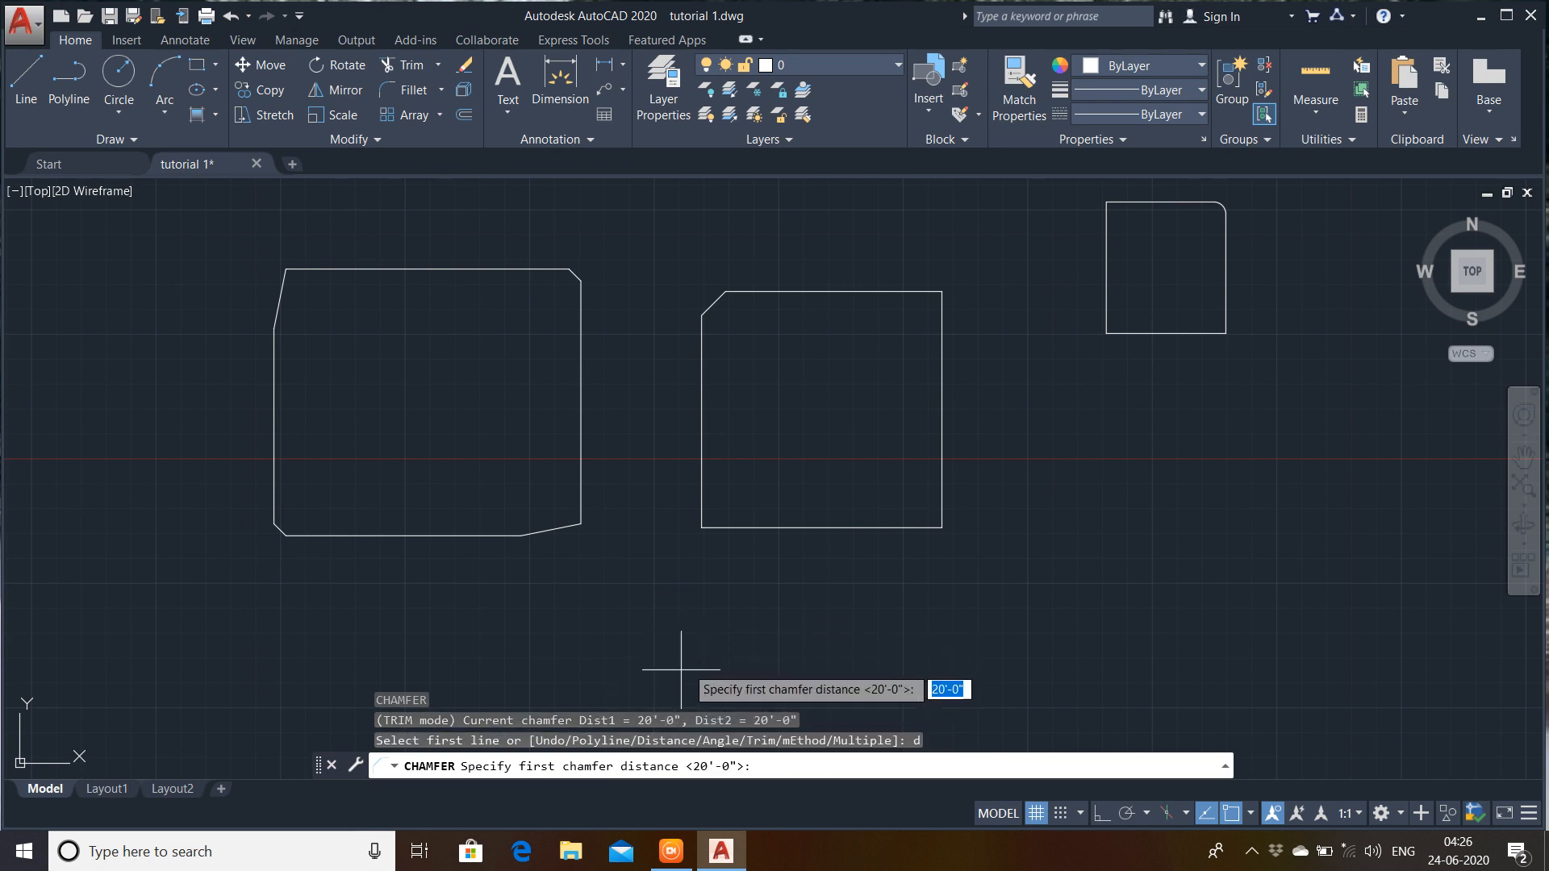
pyautogui.write('10')
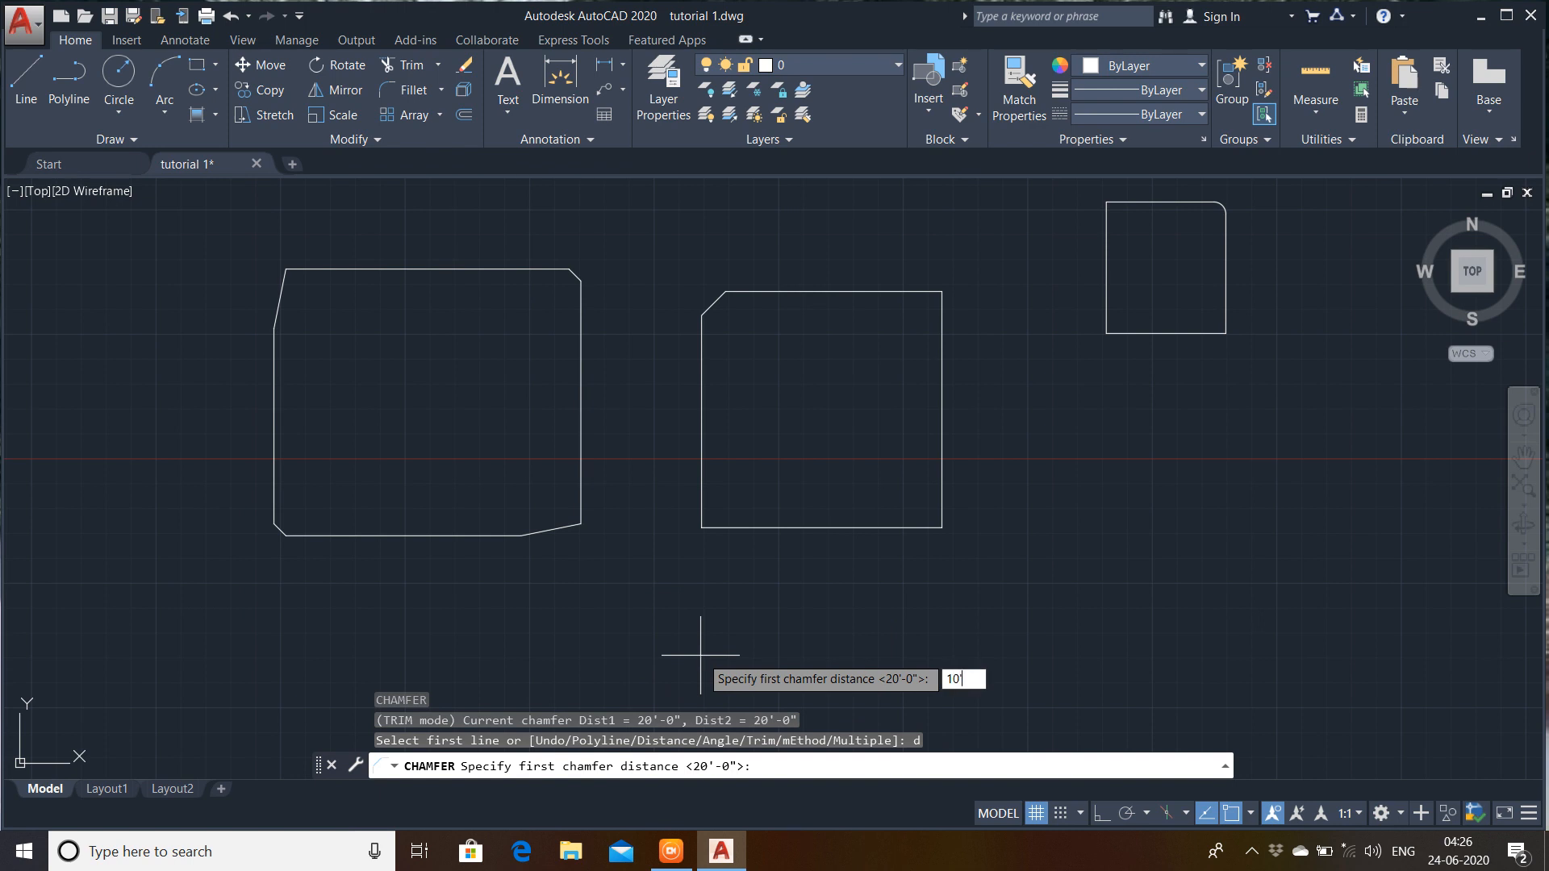
pyautogui.press('Return')
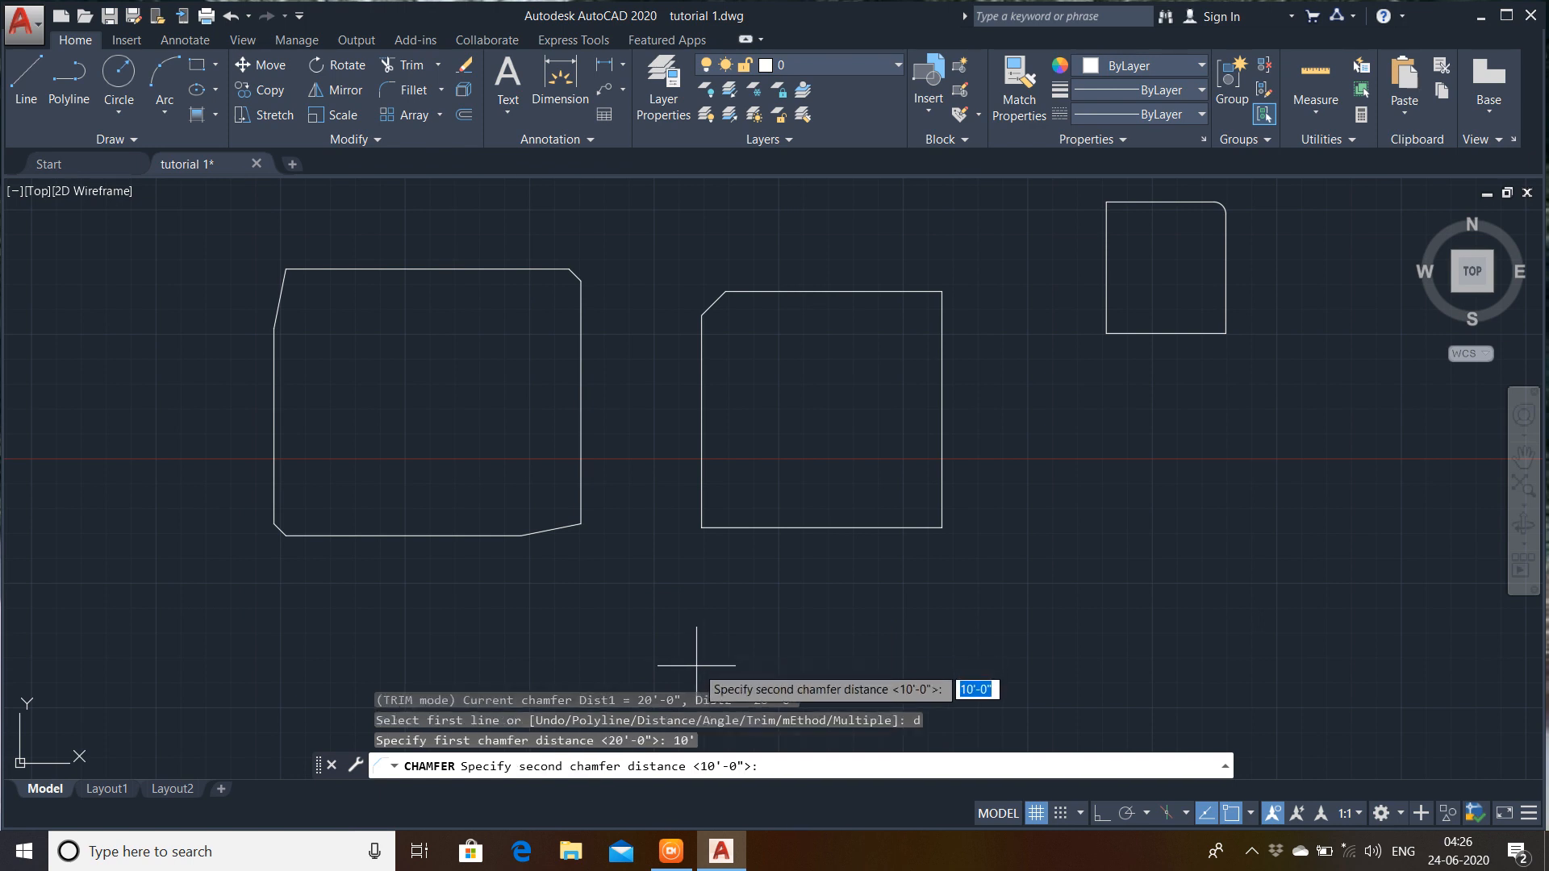
pyautogui.write("50'")
pyautogui.press('Return')
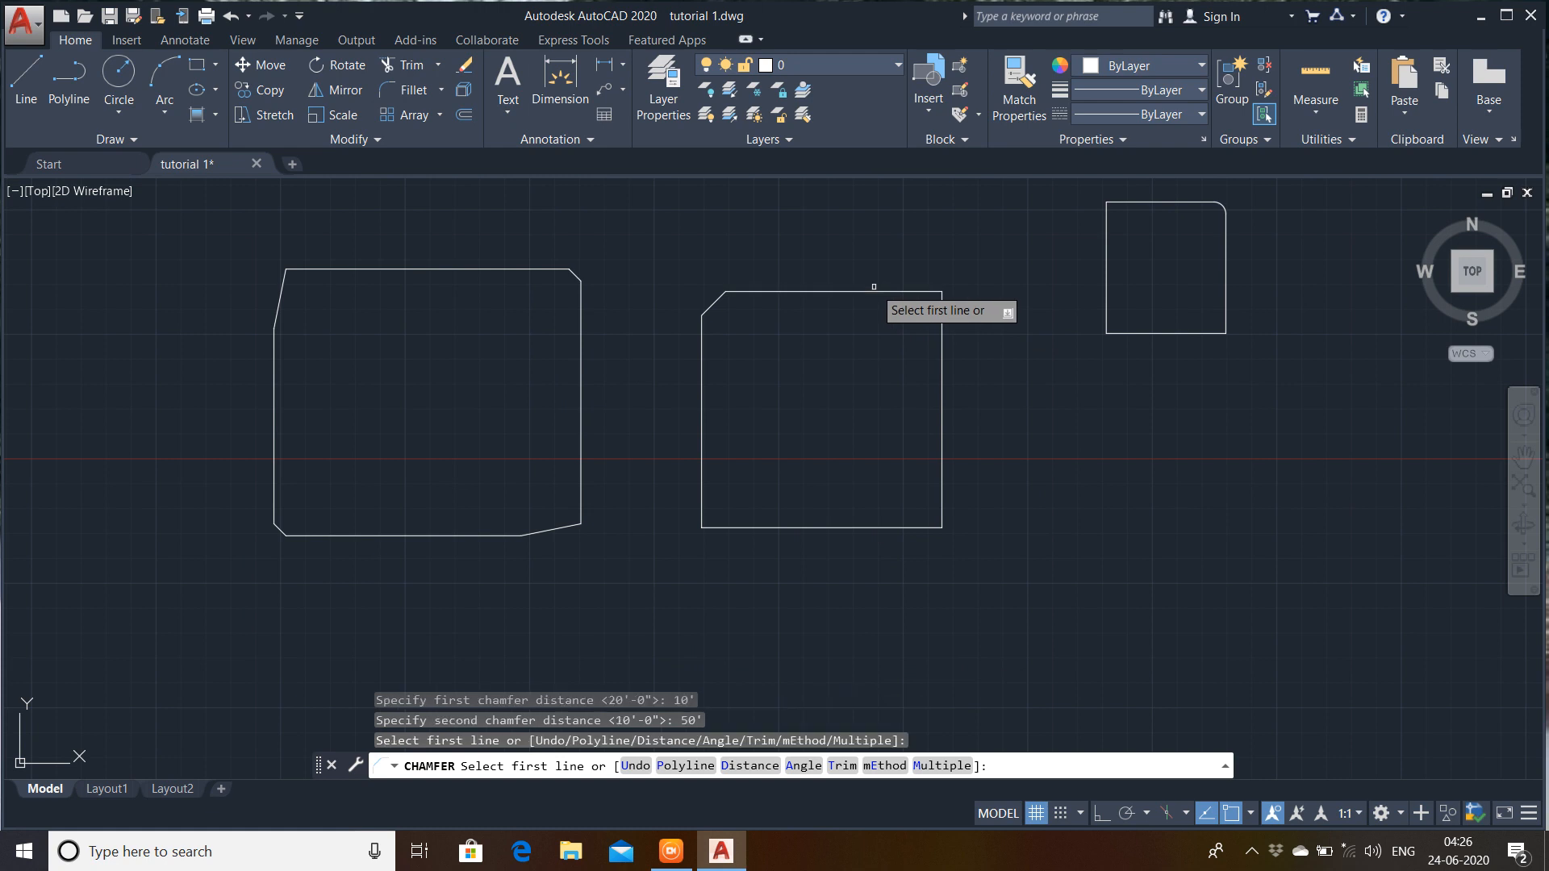
pyautogui.click(872, 287)
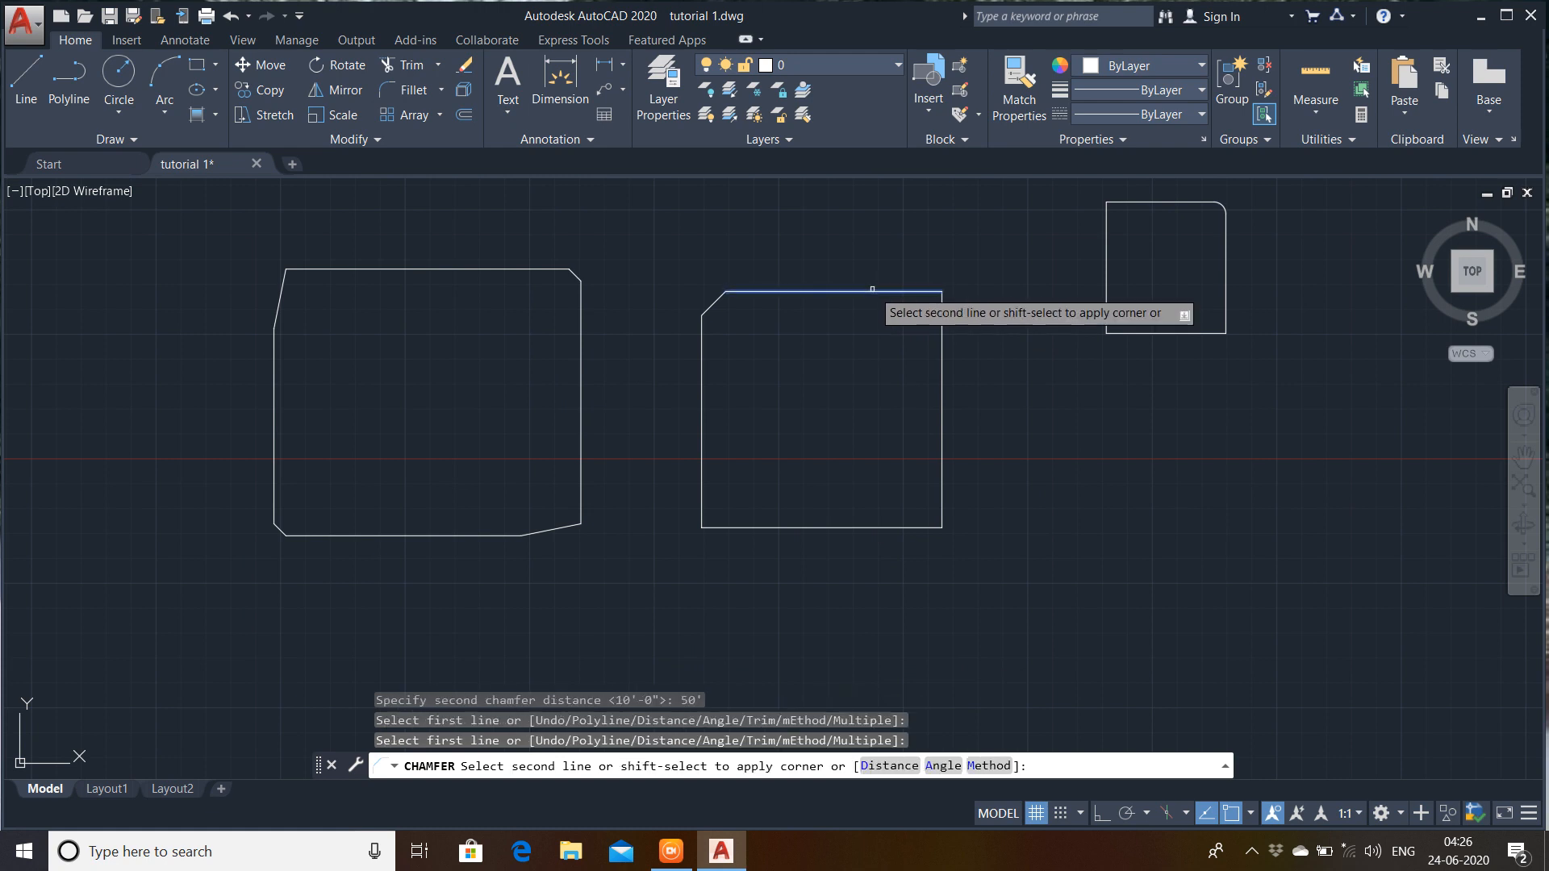
pyautogui.click(944, 398)
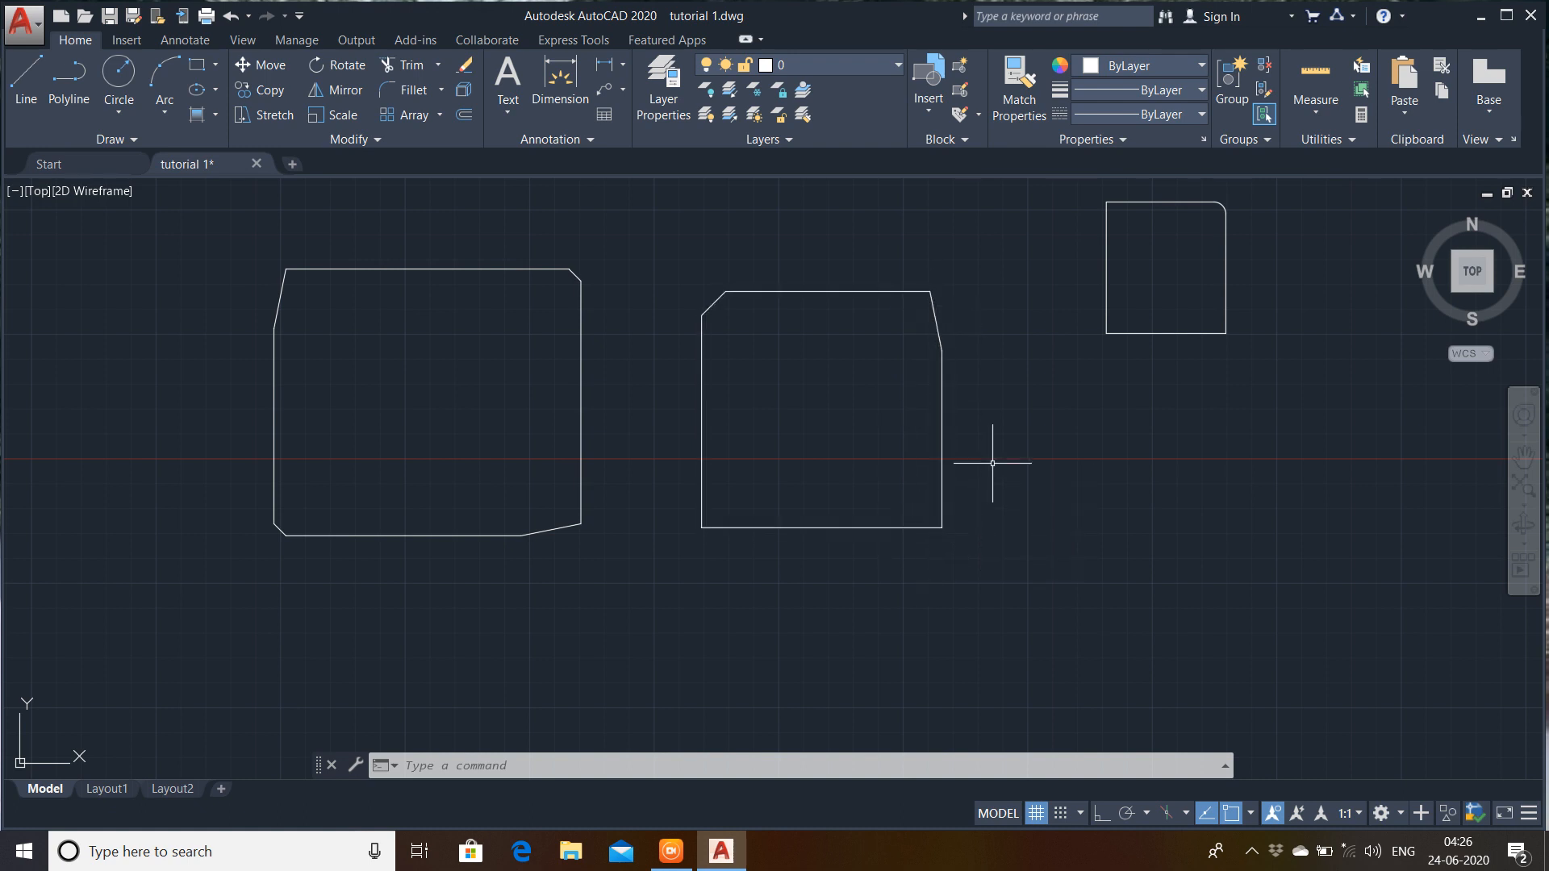
# - Fillet the upper-left corner of the rectangle below the Fillet heading with a 40' radius
pyautogui.moveTo(992, 449); pyautogui.dragTo(767, 613, button='middle')
pyautogui.scroll(-2, 835, 472)
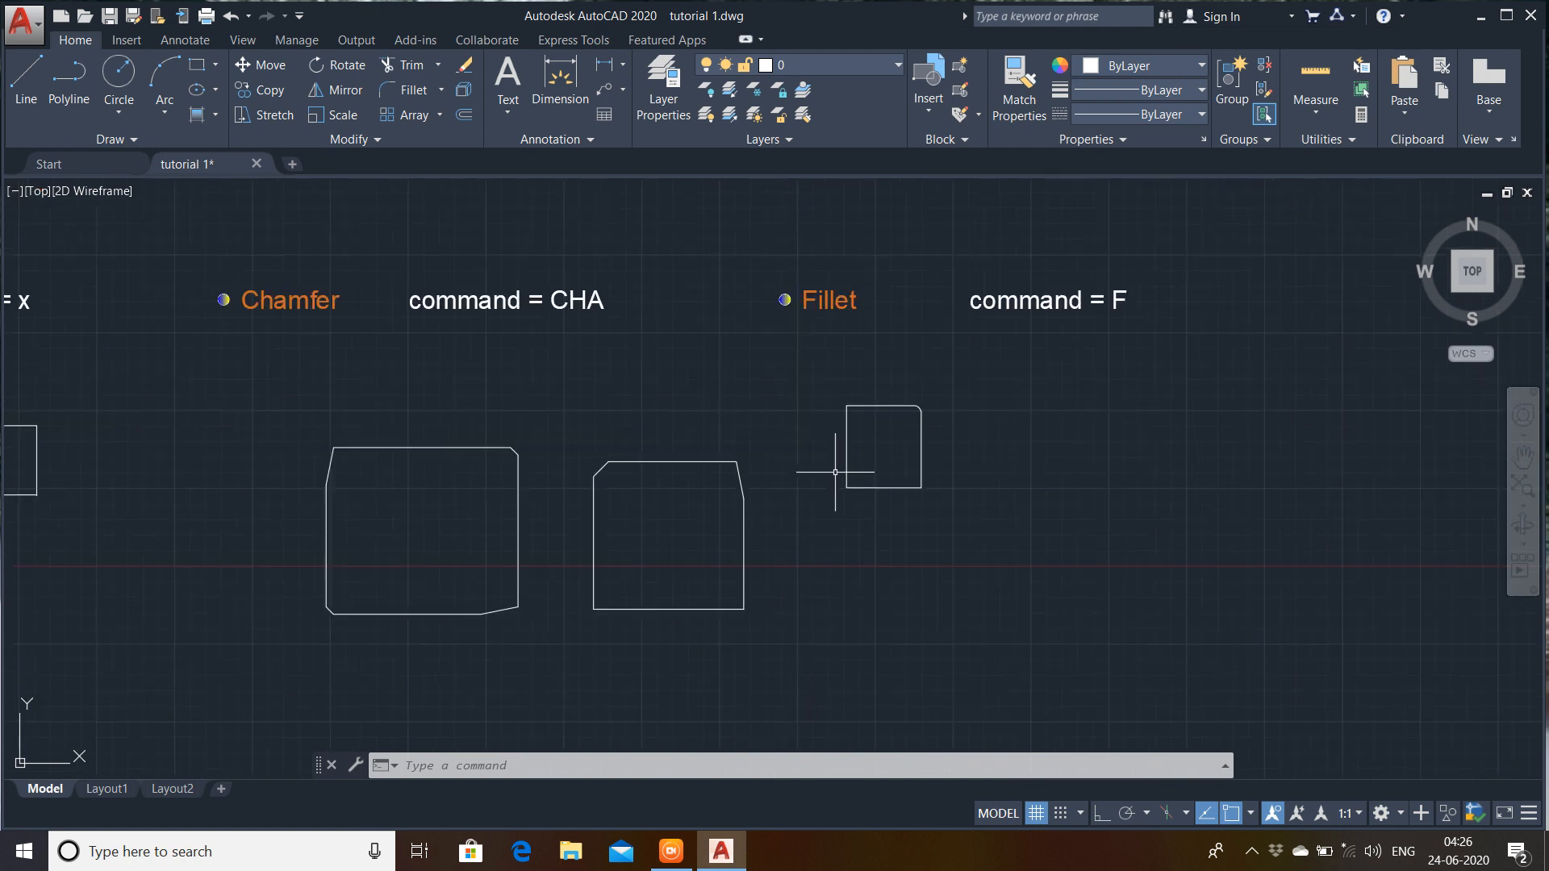
pyautogui.moveTo(882, 449)
pyautogui.mouseDown(button='middle')
pyautogui.moveTo(795, 474)
pyautogui.moveTo(802, 436)
pyautogui.moveTo(791, 474)
pyautogui.mouseUp(button='middle')
pyautogui.scroll(4, 798, 463)
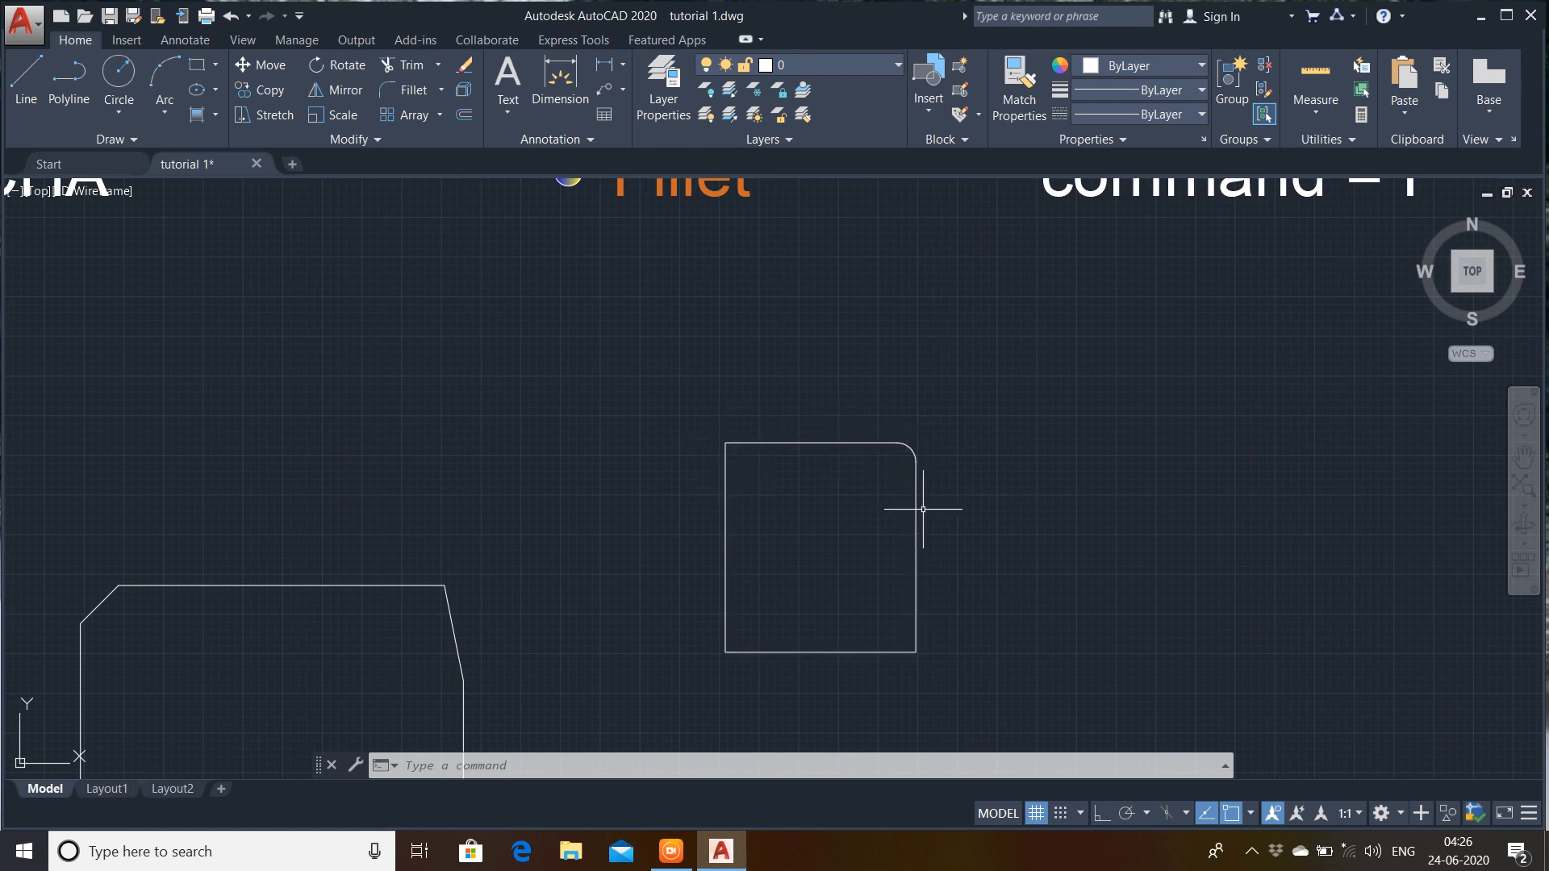
pyautogui.moveTo(909, 514); pyautogui.dragTo(869, 560, button='middle')
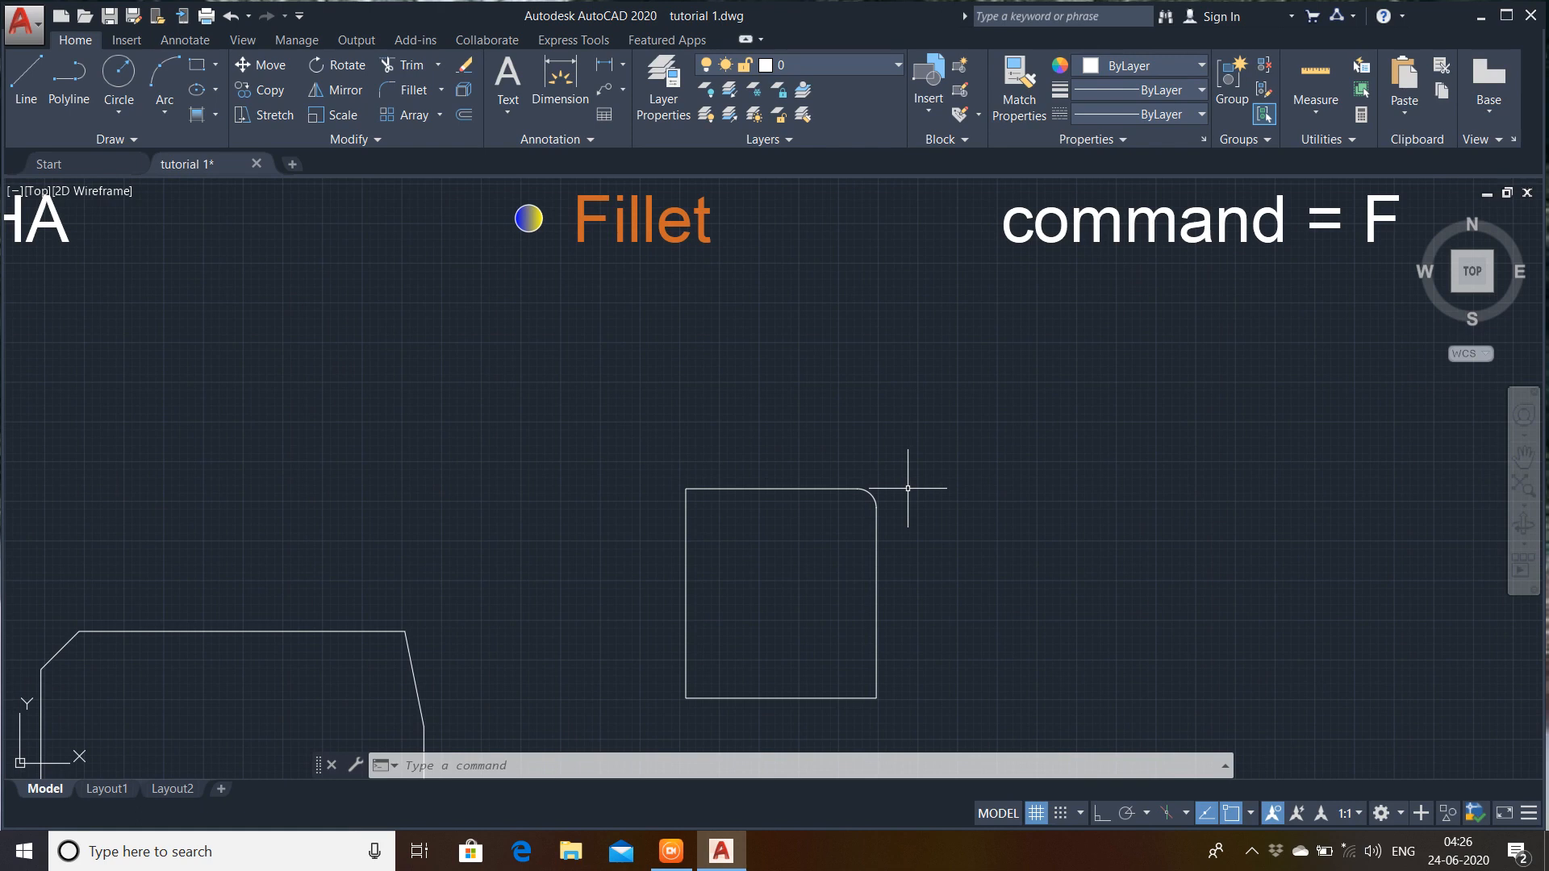
pyautogui.write('F')
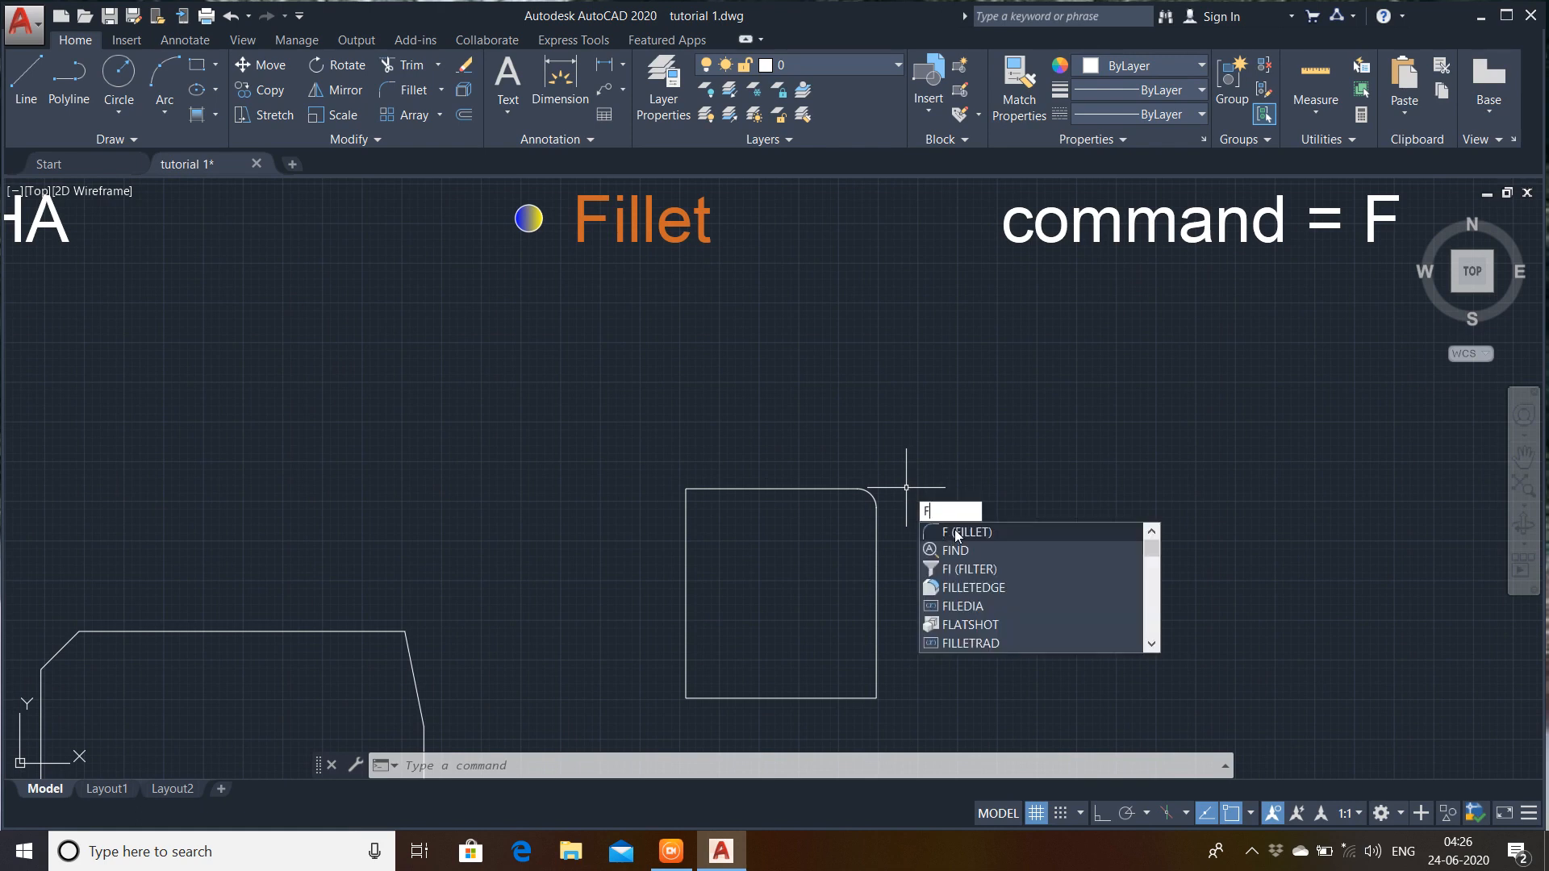
pyautogui.click(958, 533)
pyautogui.moveTo(843, 554); pyautogui.dragTo(866, 476, button='middle')
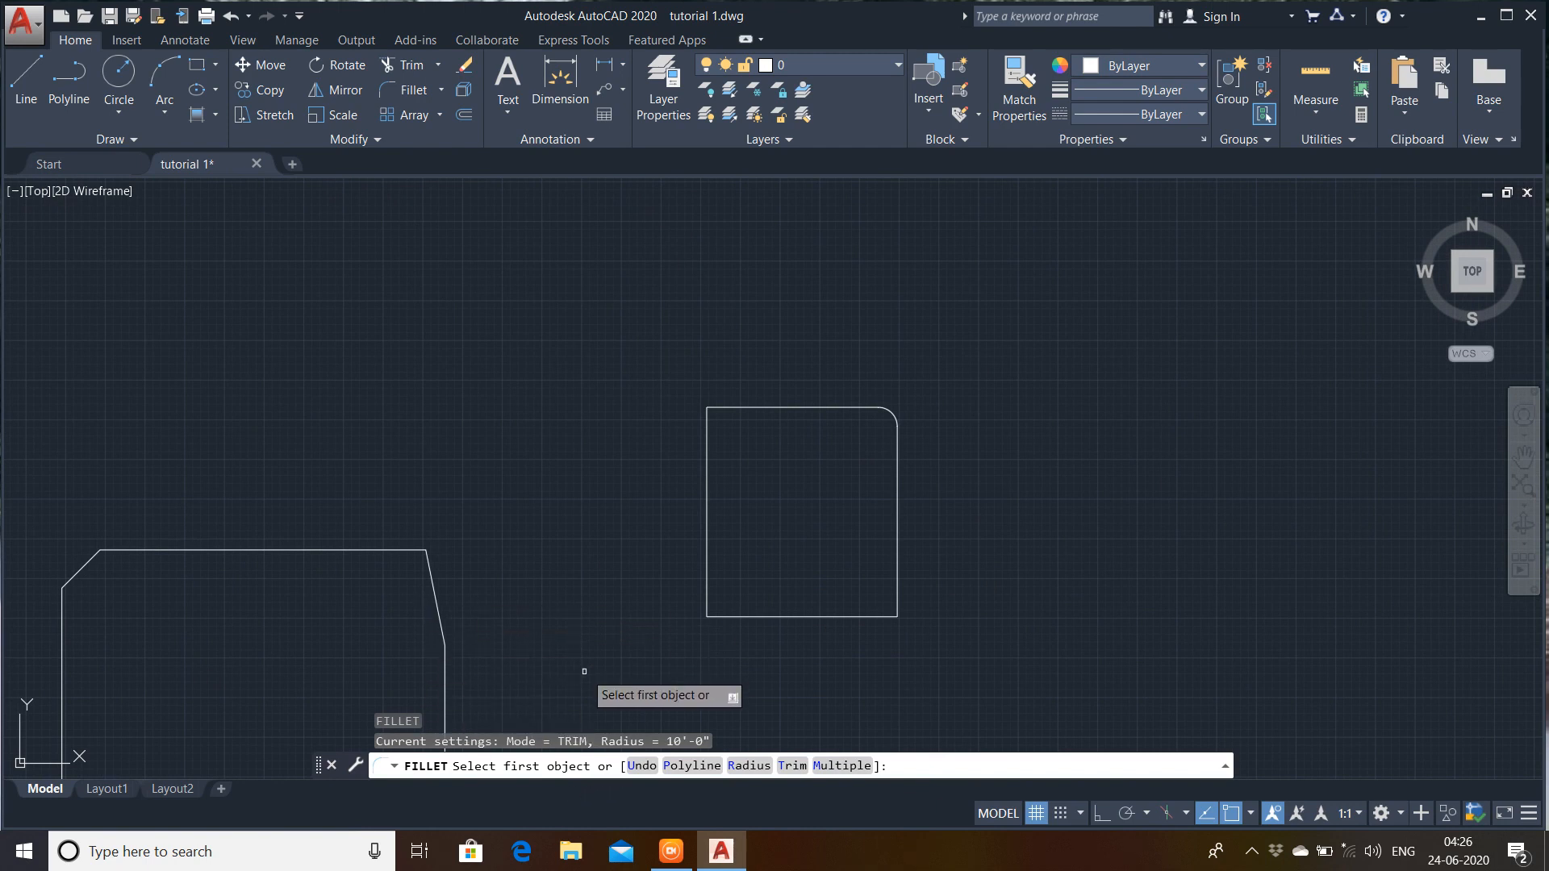
pyautogui.write('rrrrr')
pyautogui.press('Return')
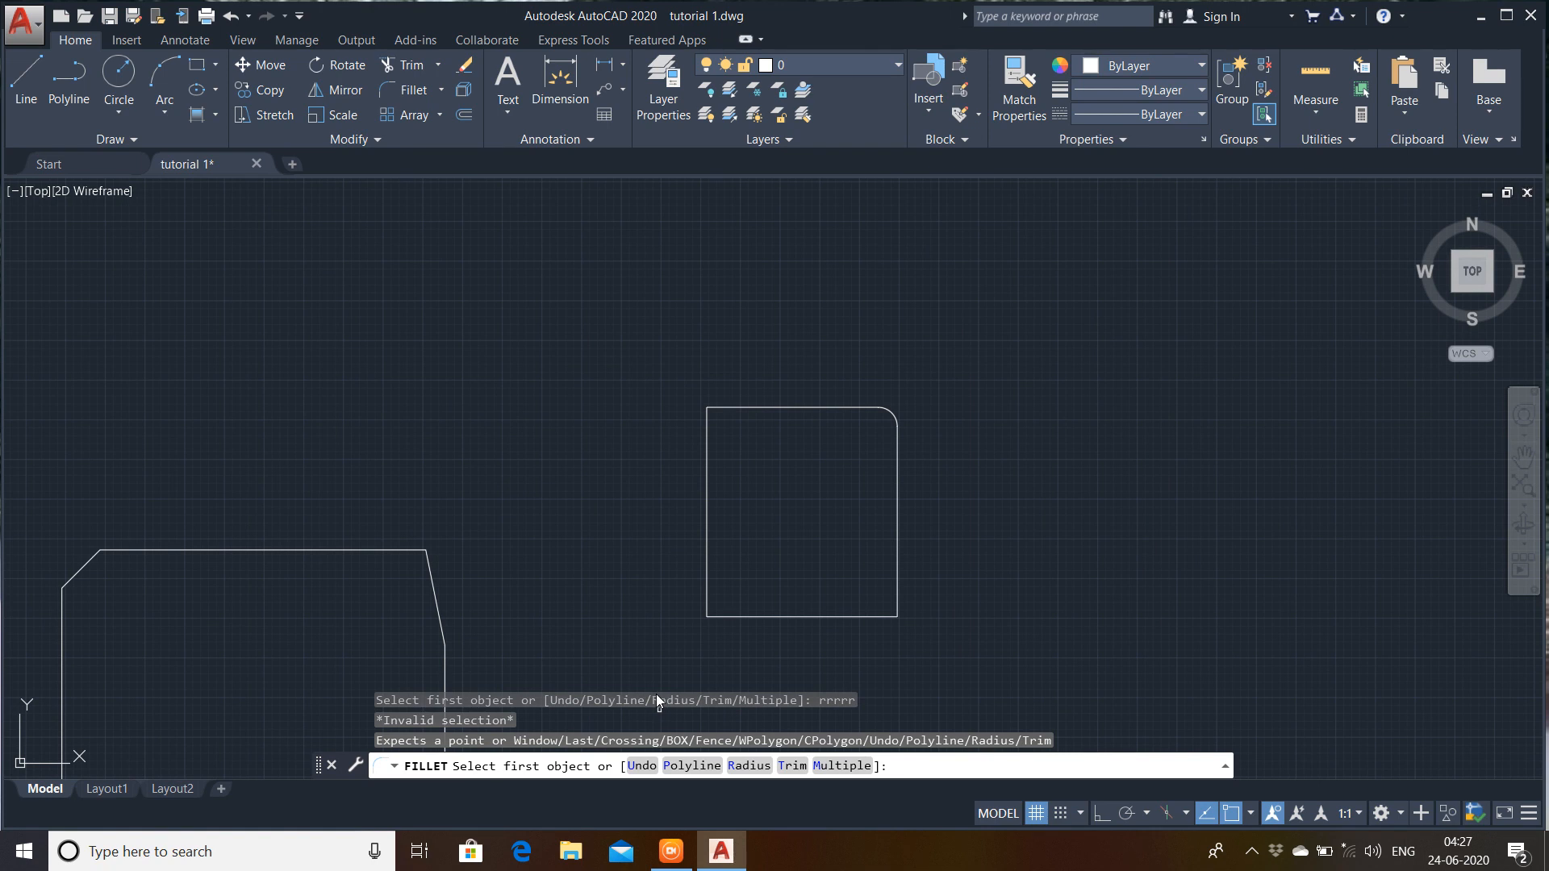
pyautogui.click(749, 765)
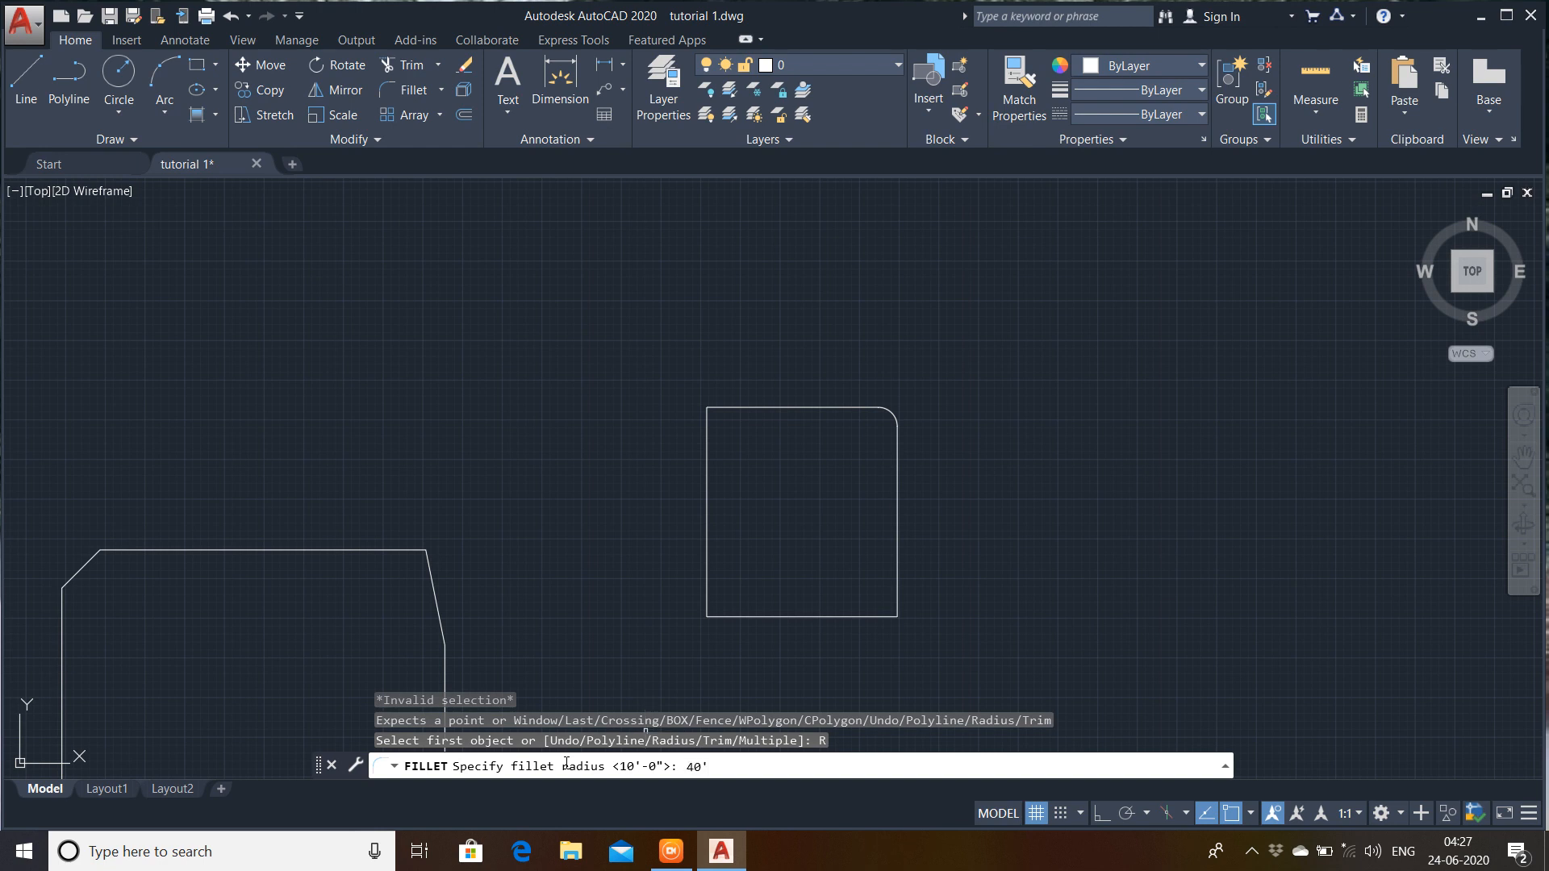
pyautogui.press('Return')
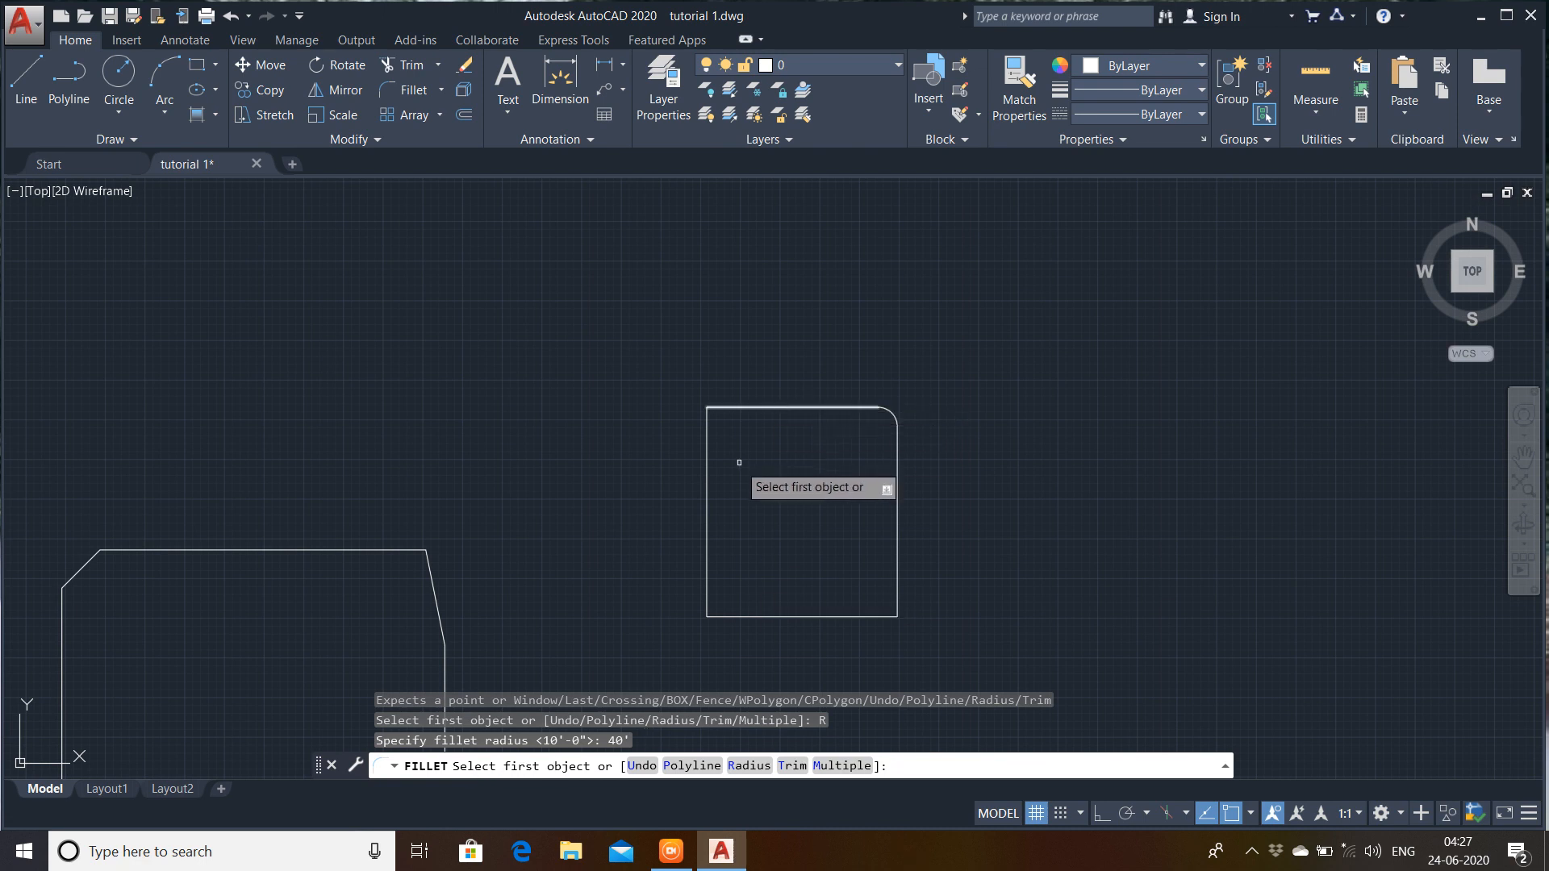
pyautogui.click(753, 409)
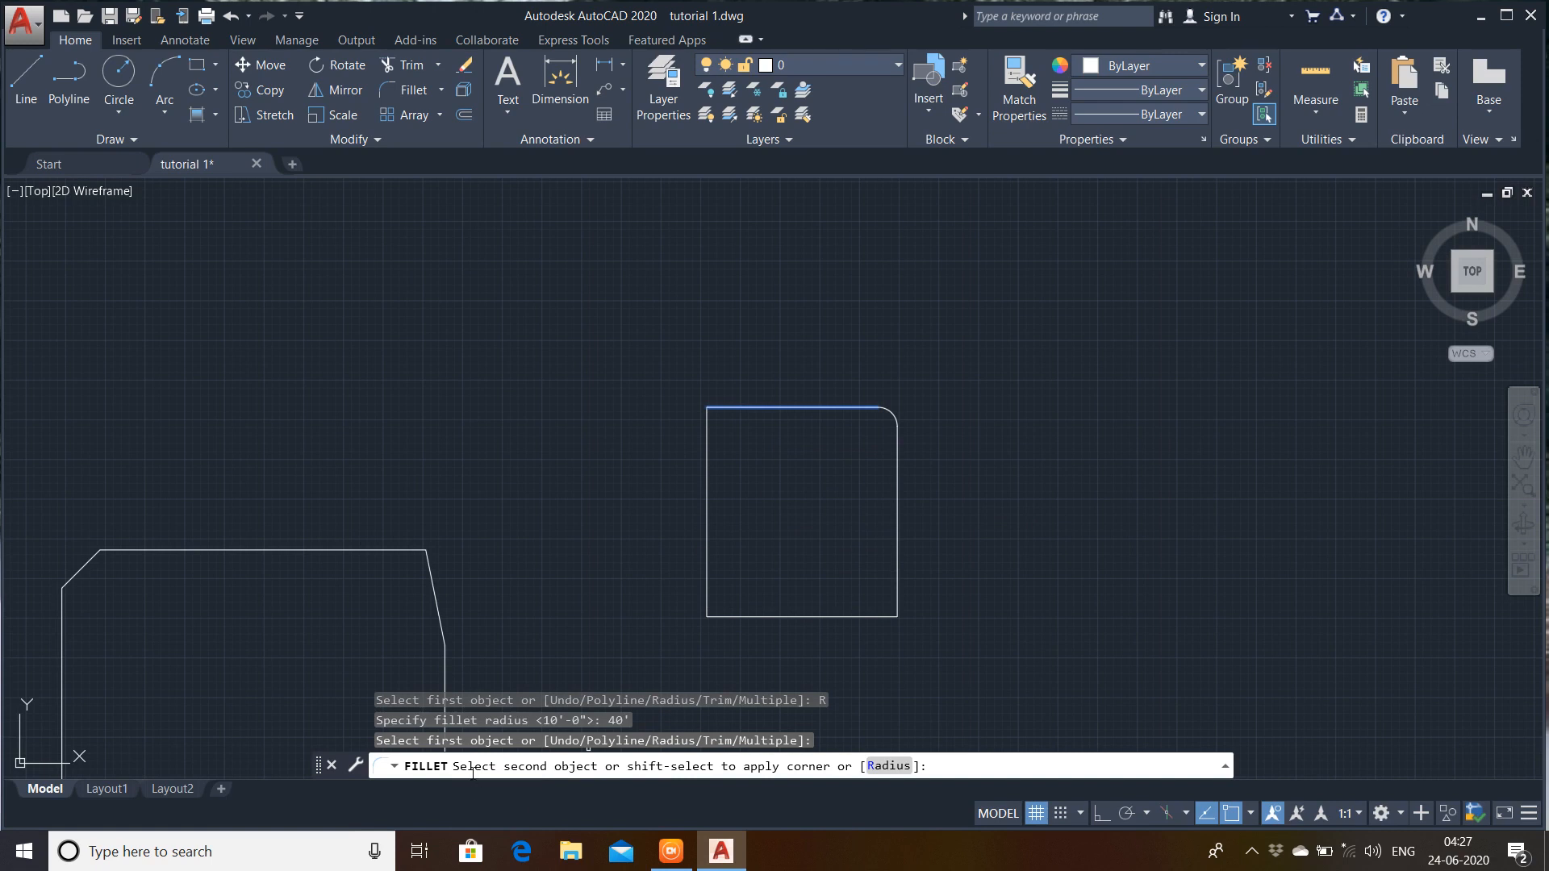
pyautogui.click(707, 554)
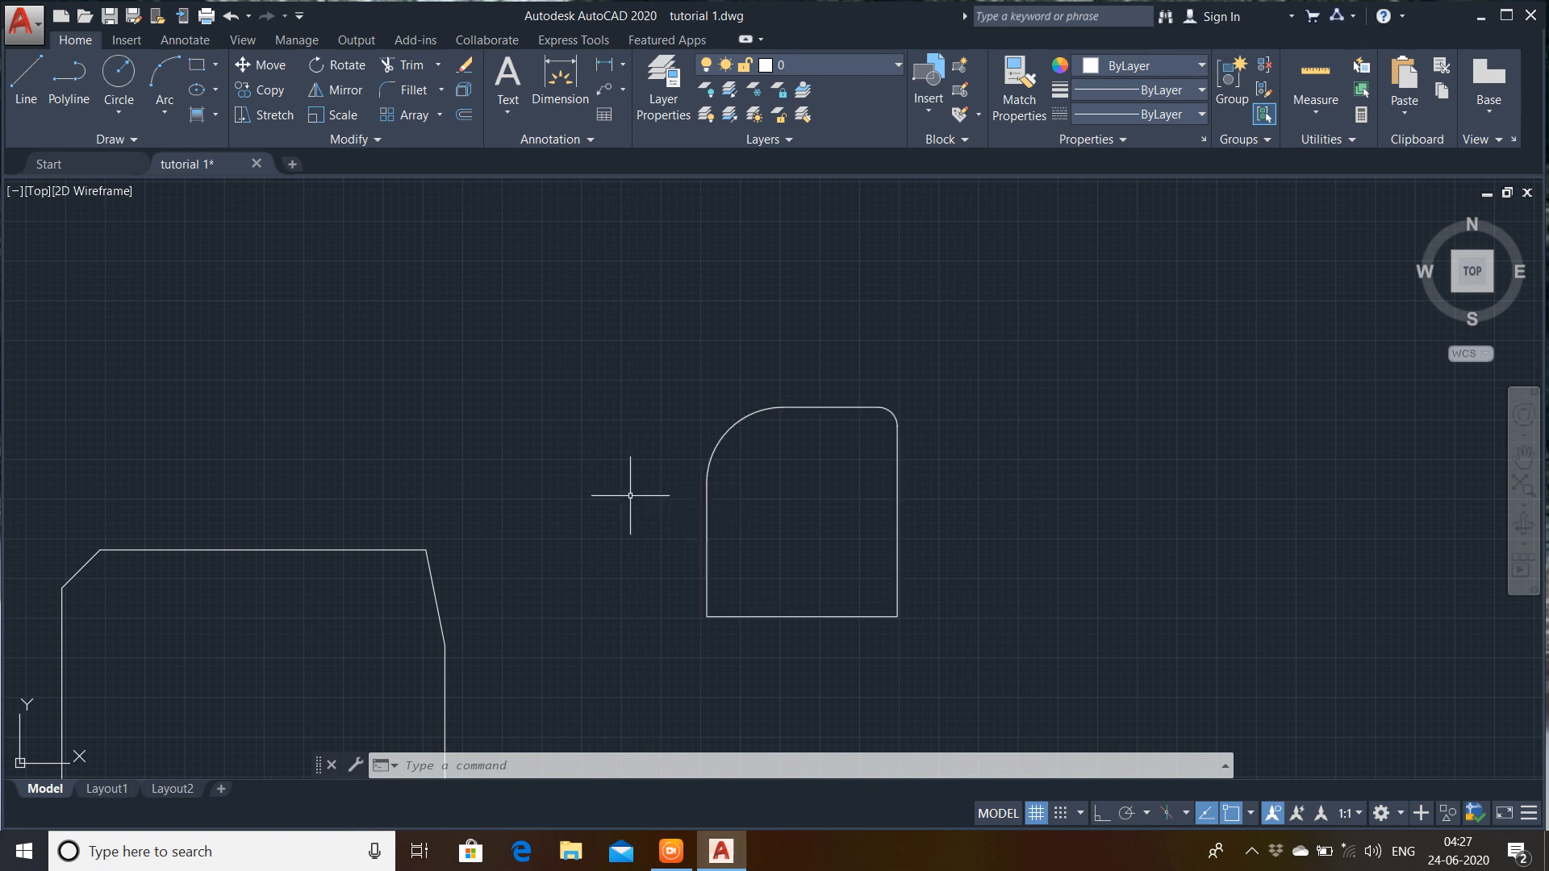
# - Fillet the lower-right corner of the shape below the Fillet heading with a 10' radius
pyautogui.write('f')
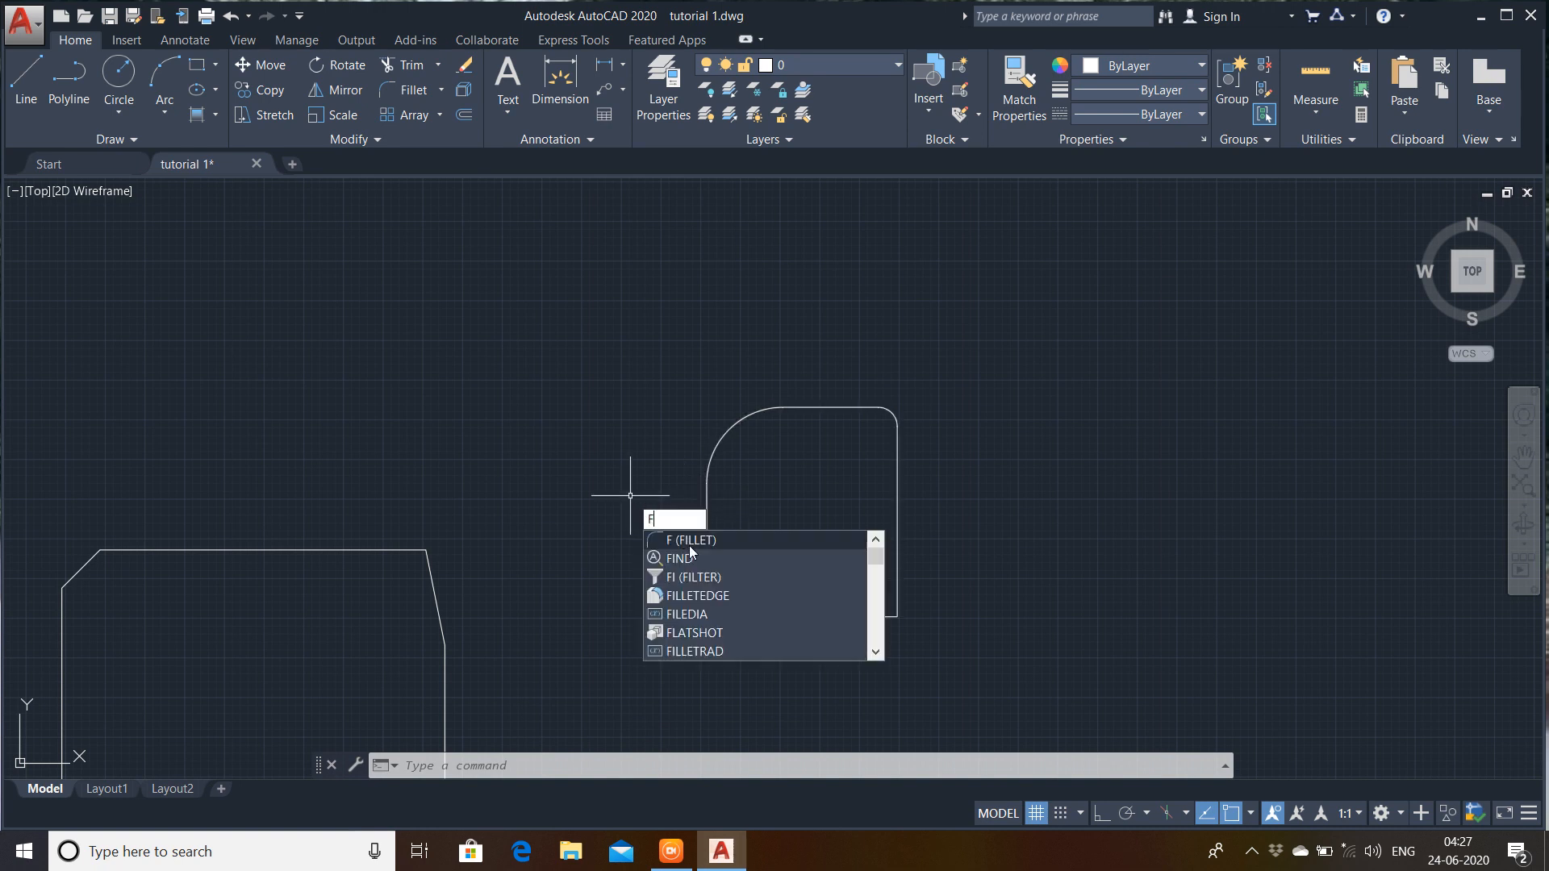
pyautogui.press('Return')
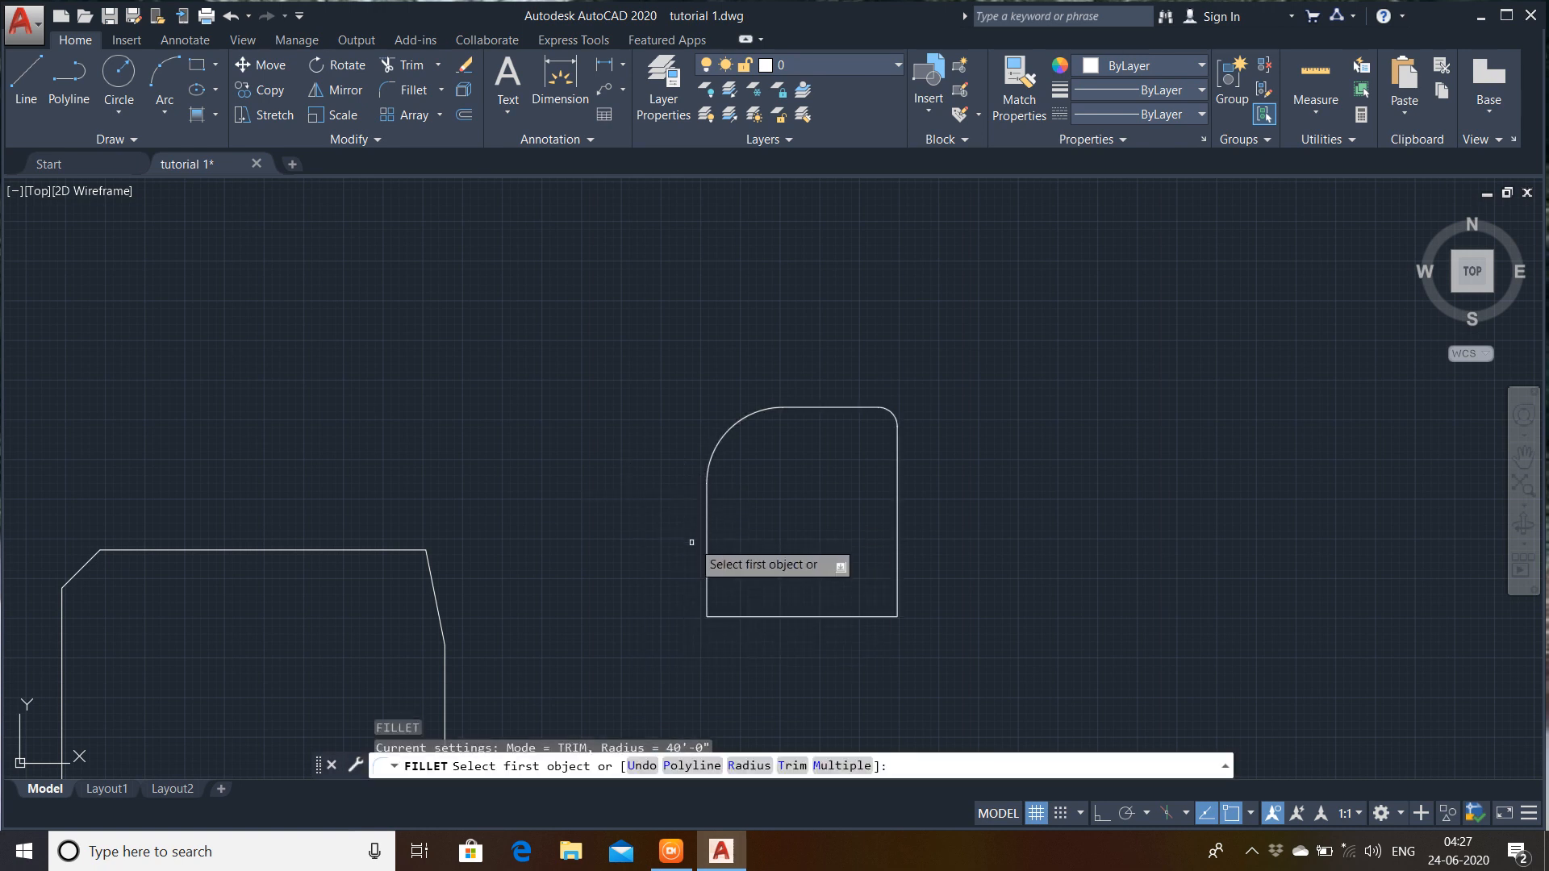
pyautogui.click(750, 766)
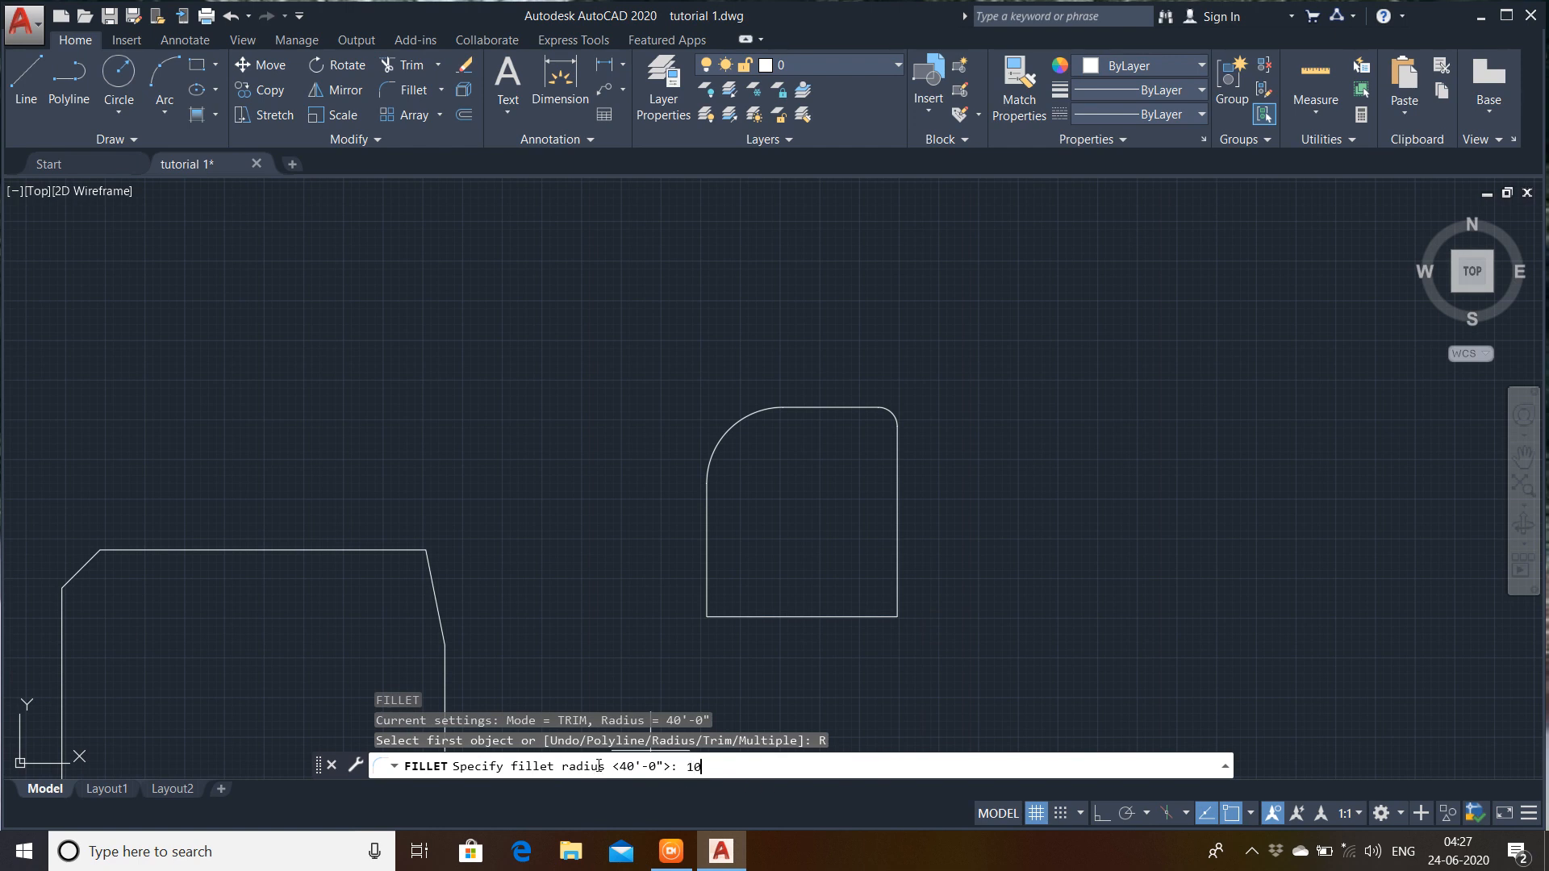
pyautogui.write("10'")
pyautogui.press('Return')
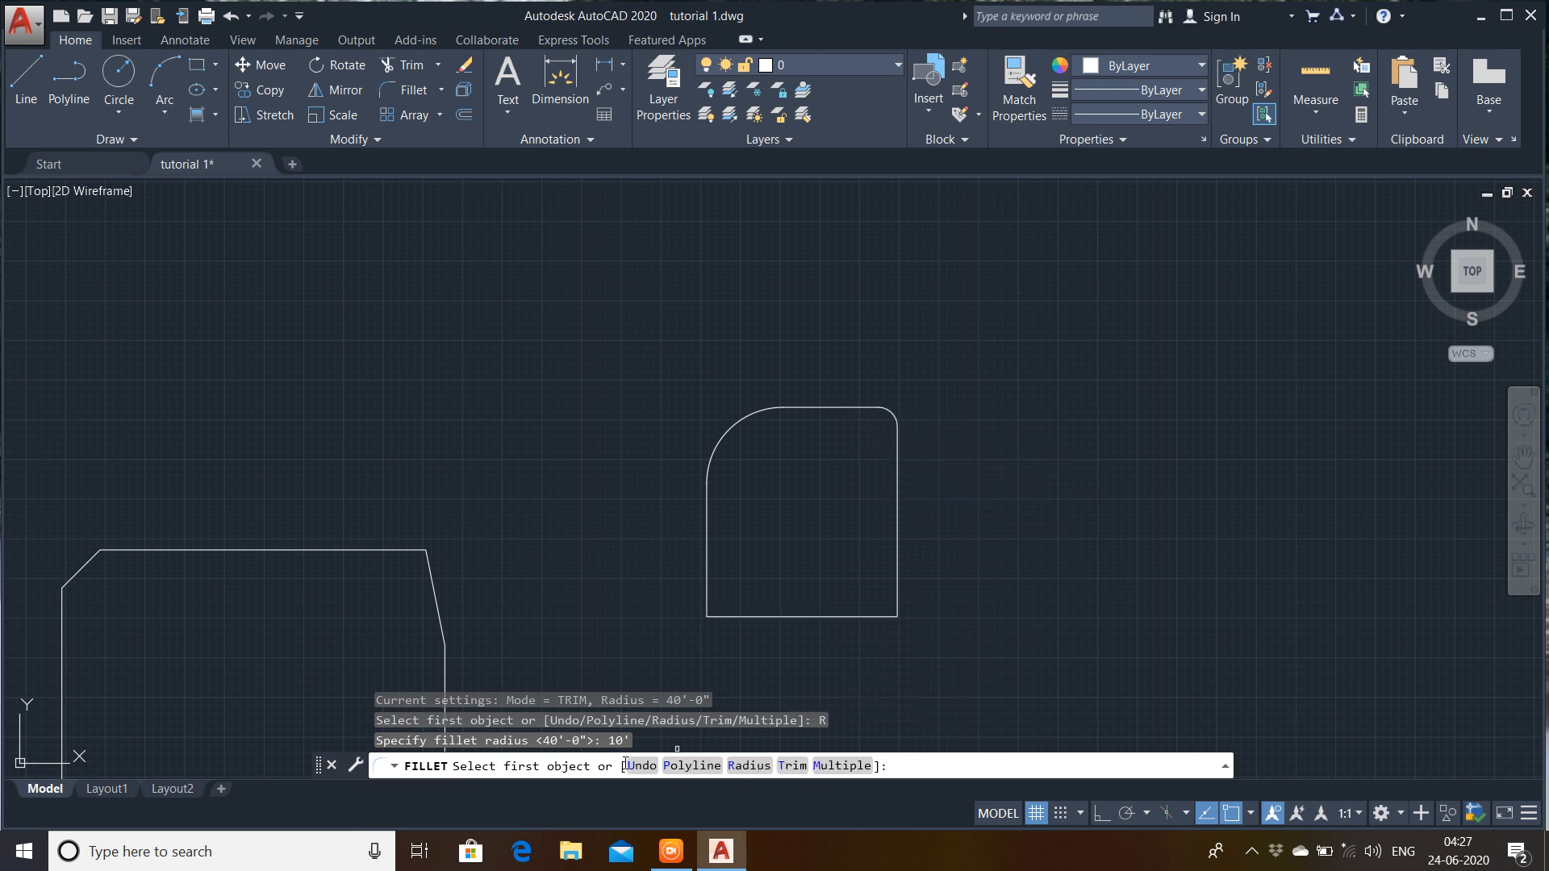
pyautogui.click(897, 558)
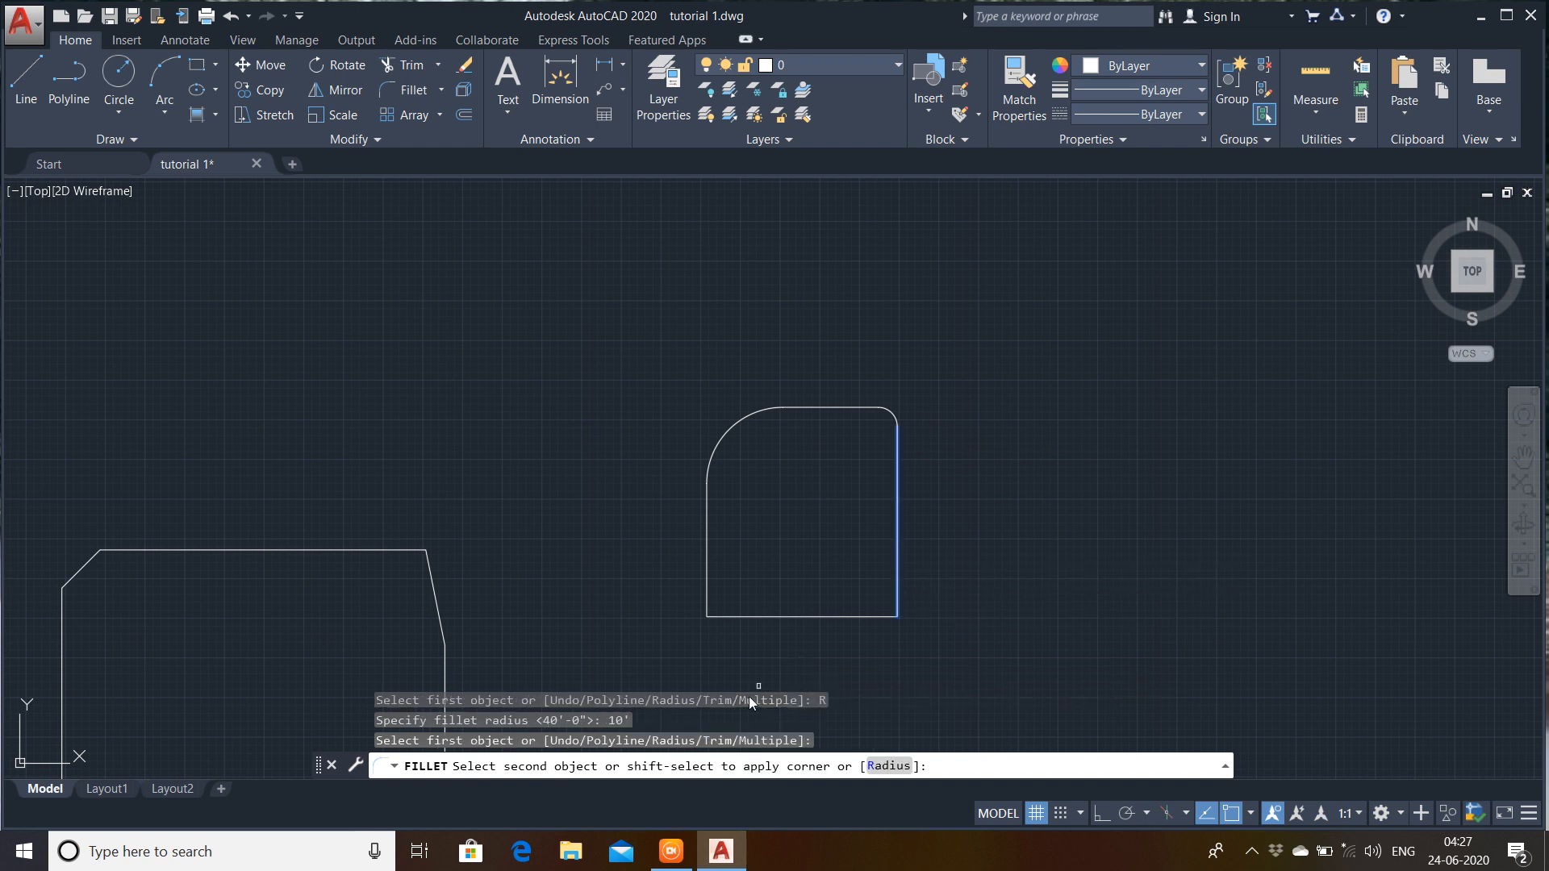
pyautogui.click(843, 616)
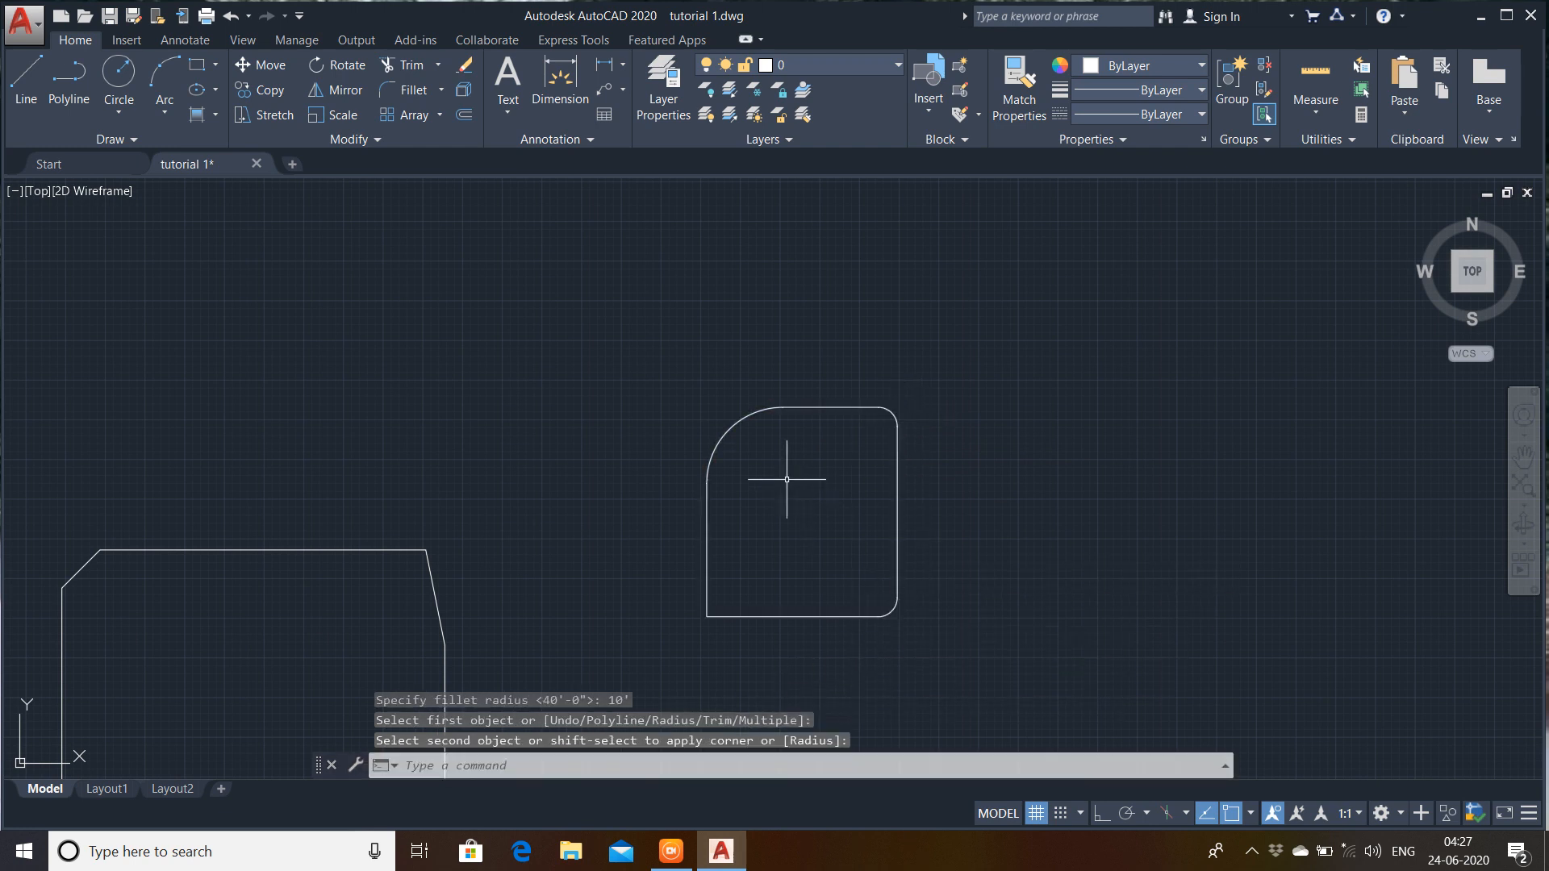
# - Review the finished examples on the sheet from Fillet and Chamfer back through Explode, Join and Break at point to Break
pyautogui.scroll(-2, 765, 462)
pyautogui.scroll(-1, 493, 495)
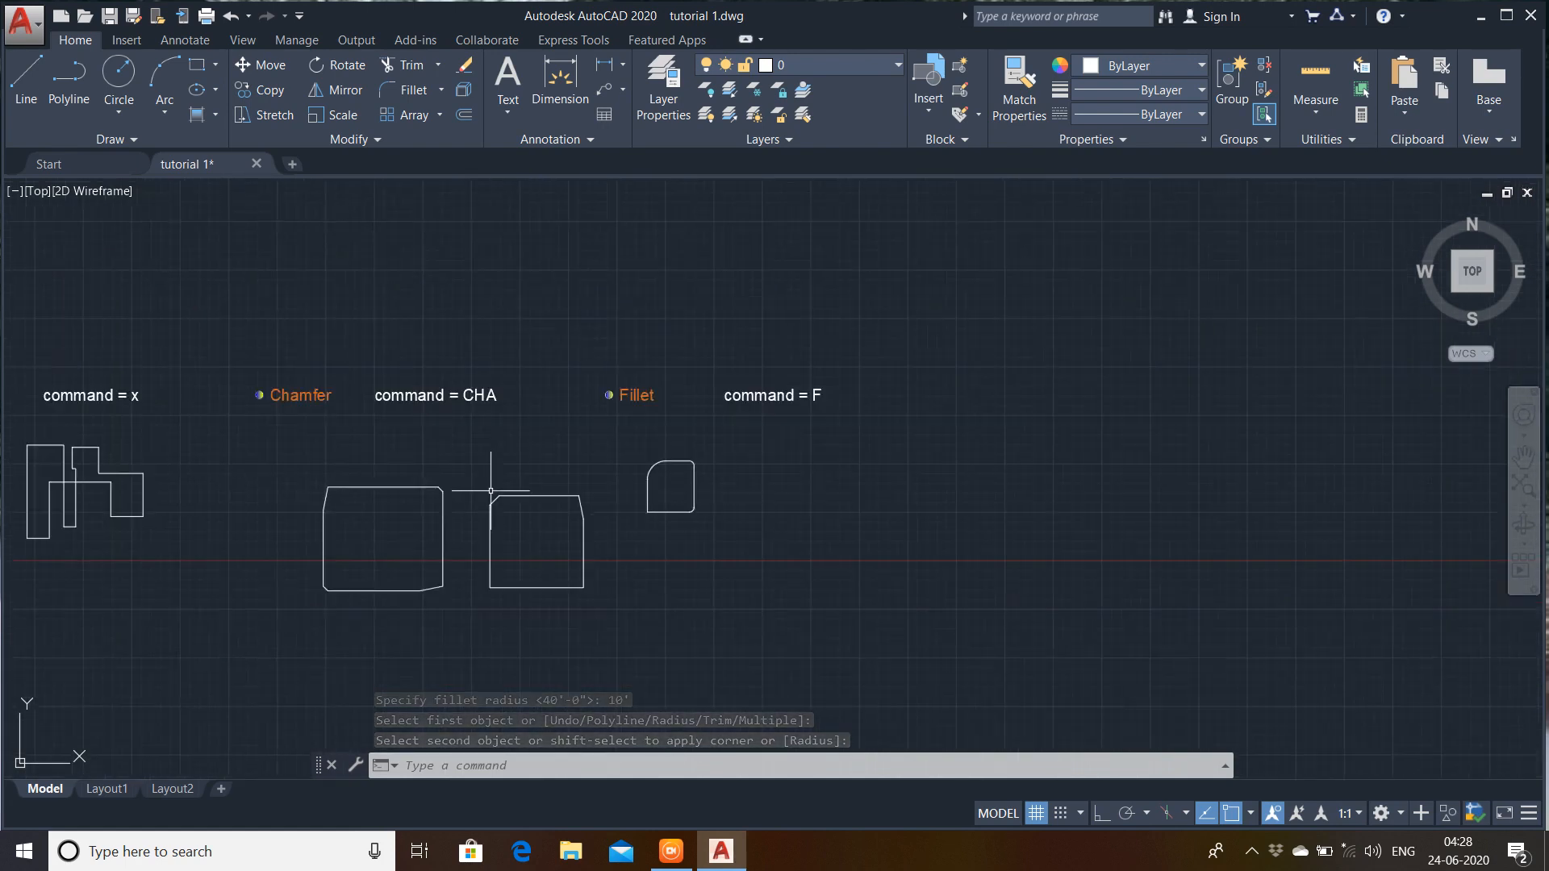
pyautogui.moveTo(504, 492)
pyautogui.mouseDown(button='middle')
pyautogui.moveTo(653, 500)
pyautogui.moveTo(814, 480)
pyautogui.mouseUp(button='middle')
pyautogui.scroll(-2, 747, 456)
pyautogui.moveTo(482, 499); pyautogui.dragTo(680, 474, button='middle')
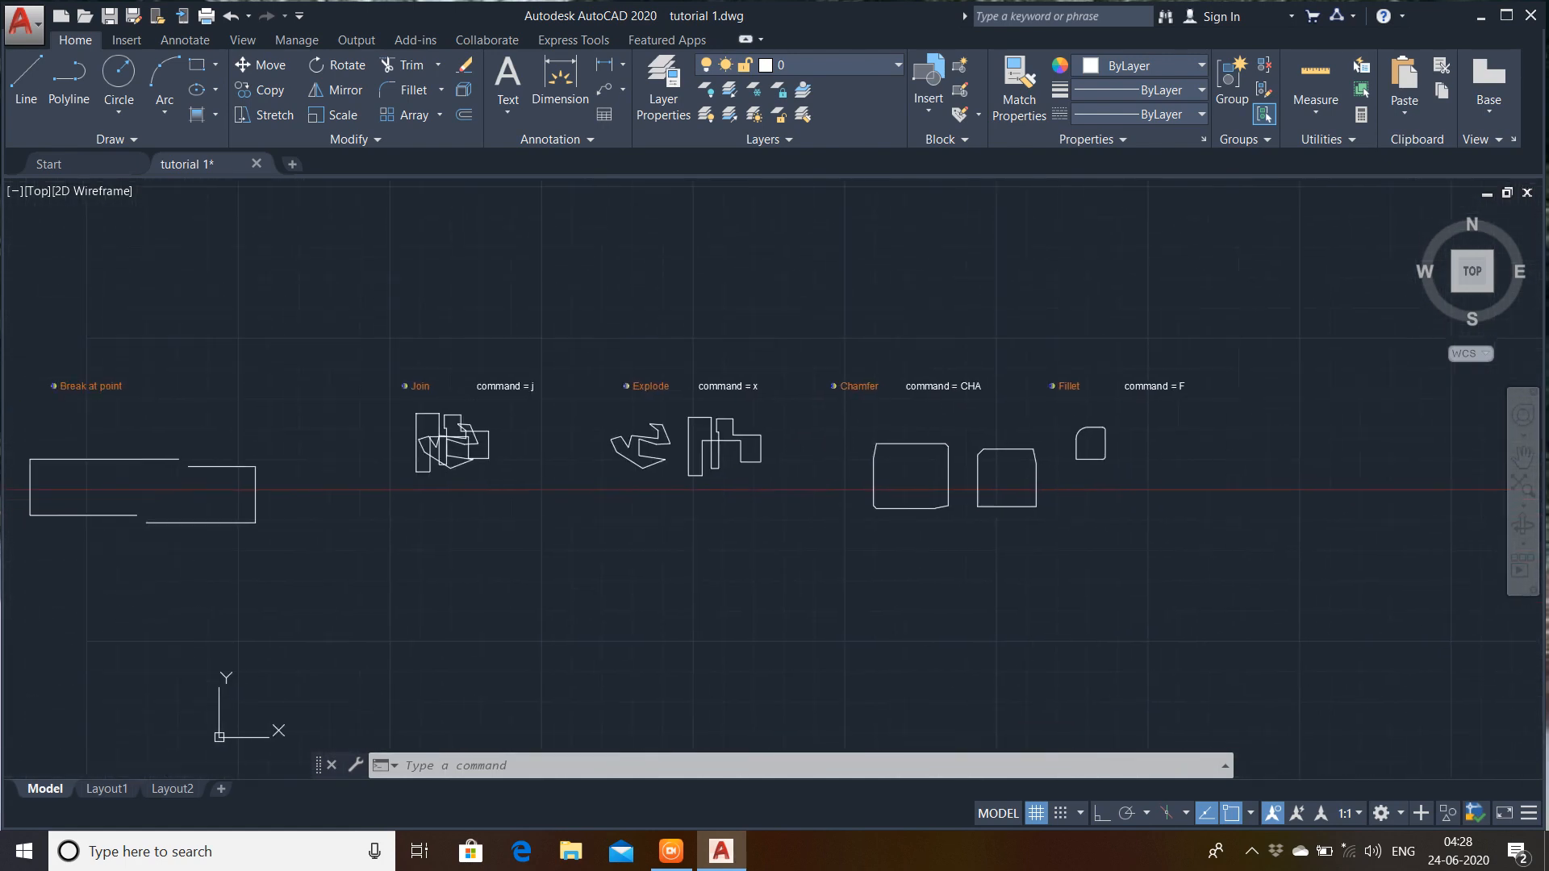
pyautogui.moveTo(370, 438); pyautogui.dragTo(582, 463, button='middle')
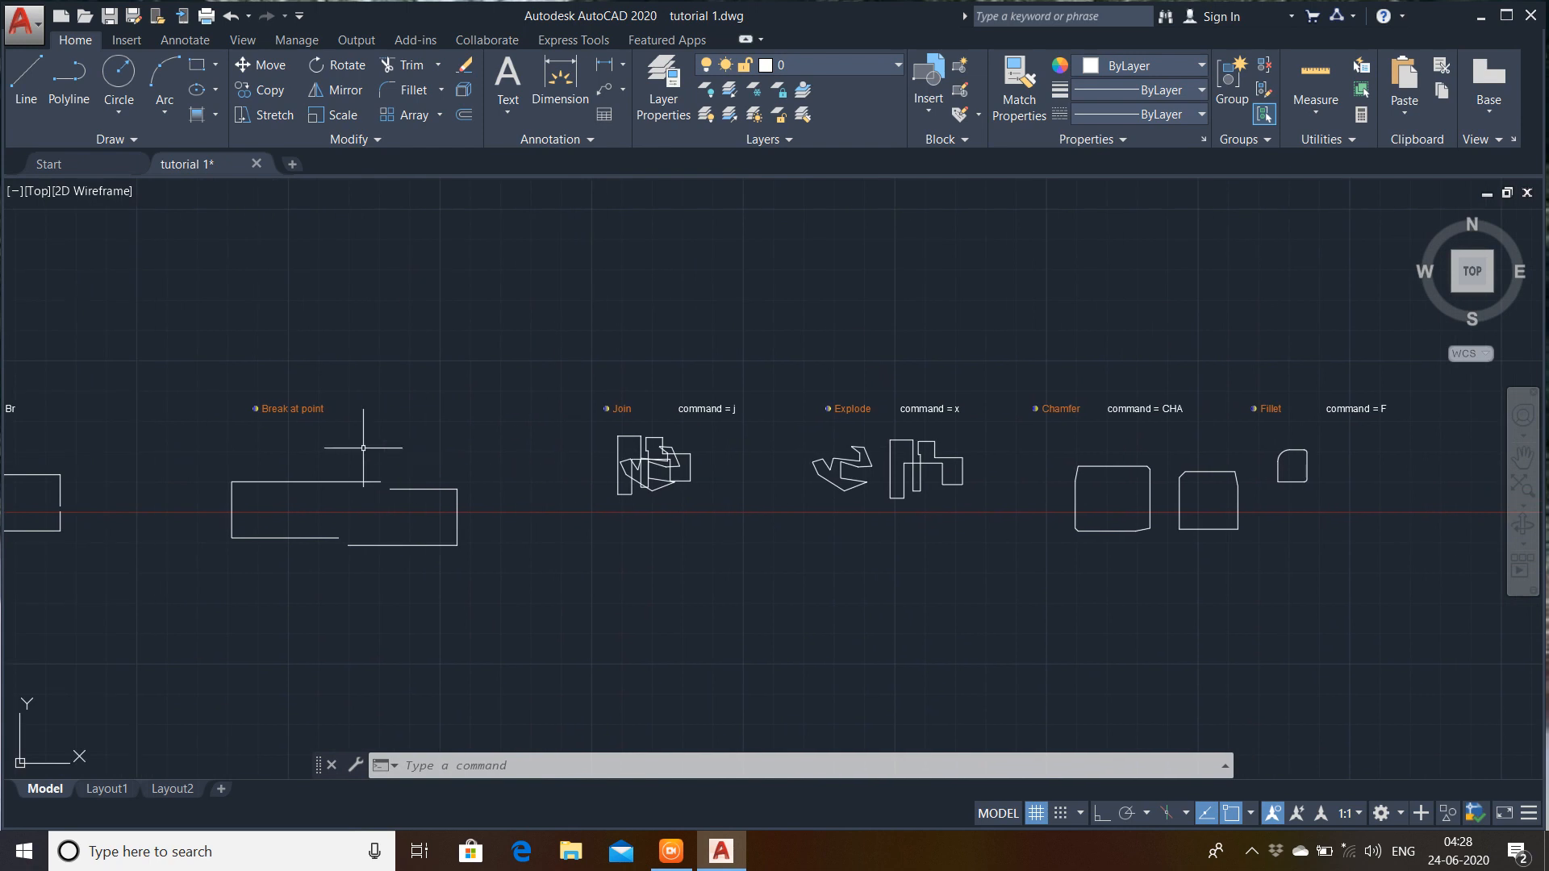
pyautogui.scroll(4, 363, 448)
pyautogui.moveTo(363, 447); pyautogui.dragTo(750, 477, button='middle')
pyautogui.moveTo(543, 477); pyautogui.dragTo(750, 477, button='middle')
pyautogui.scroll(-2, 750, 477)
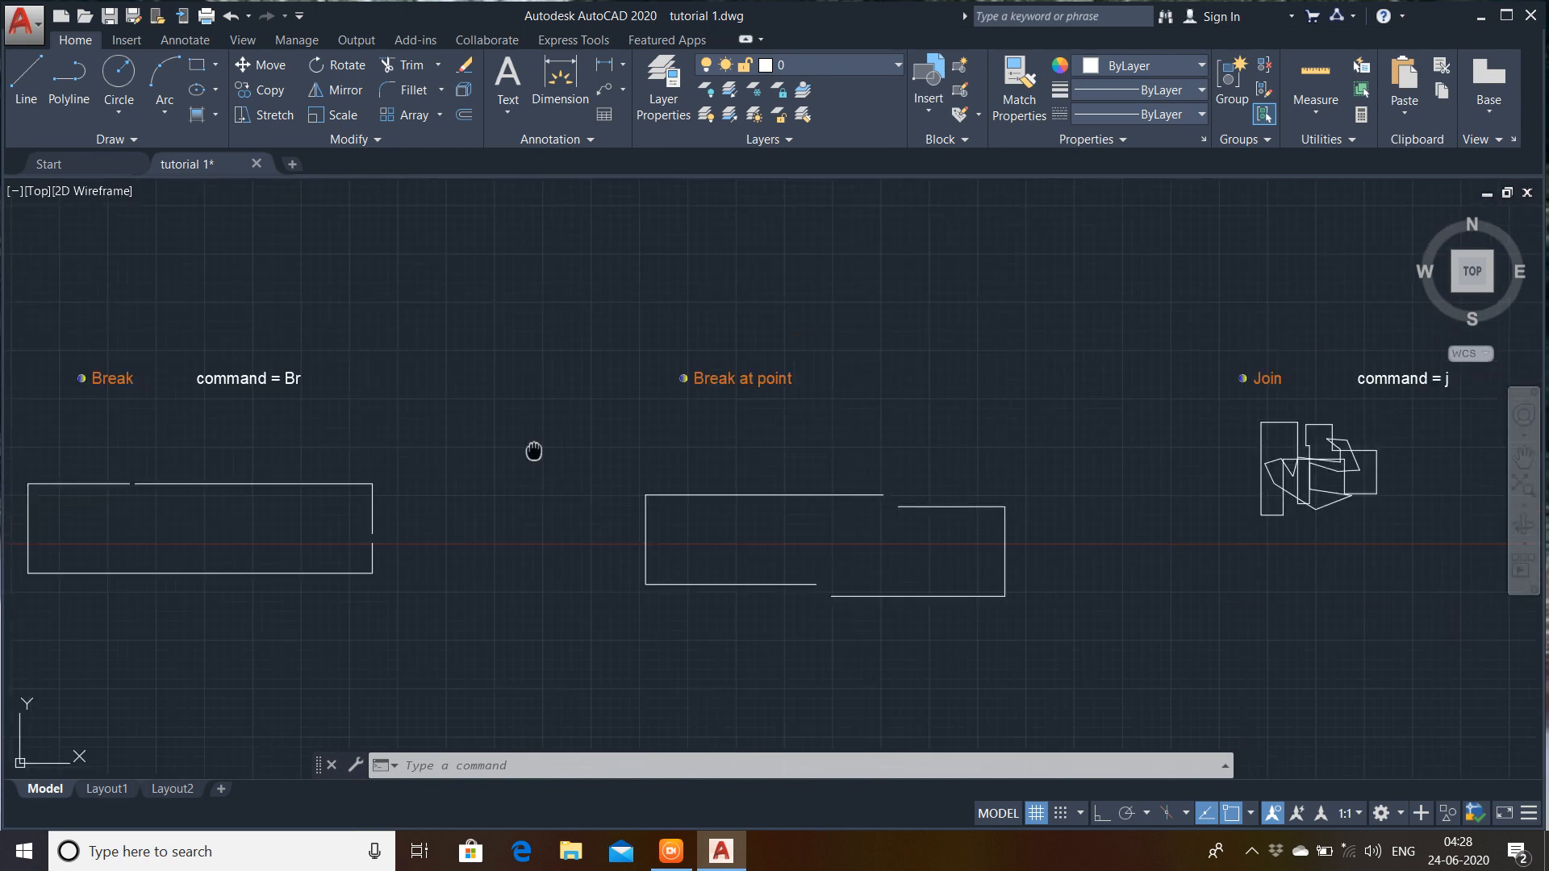
pyautogui.moveTo(535, 449); pyautogui.dragTo(929, 426, button='middle')
pyautogui.scroll(2, 588, 443)
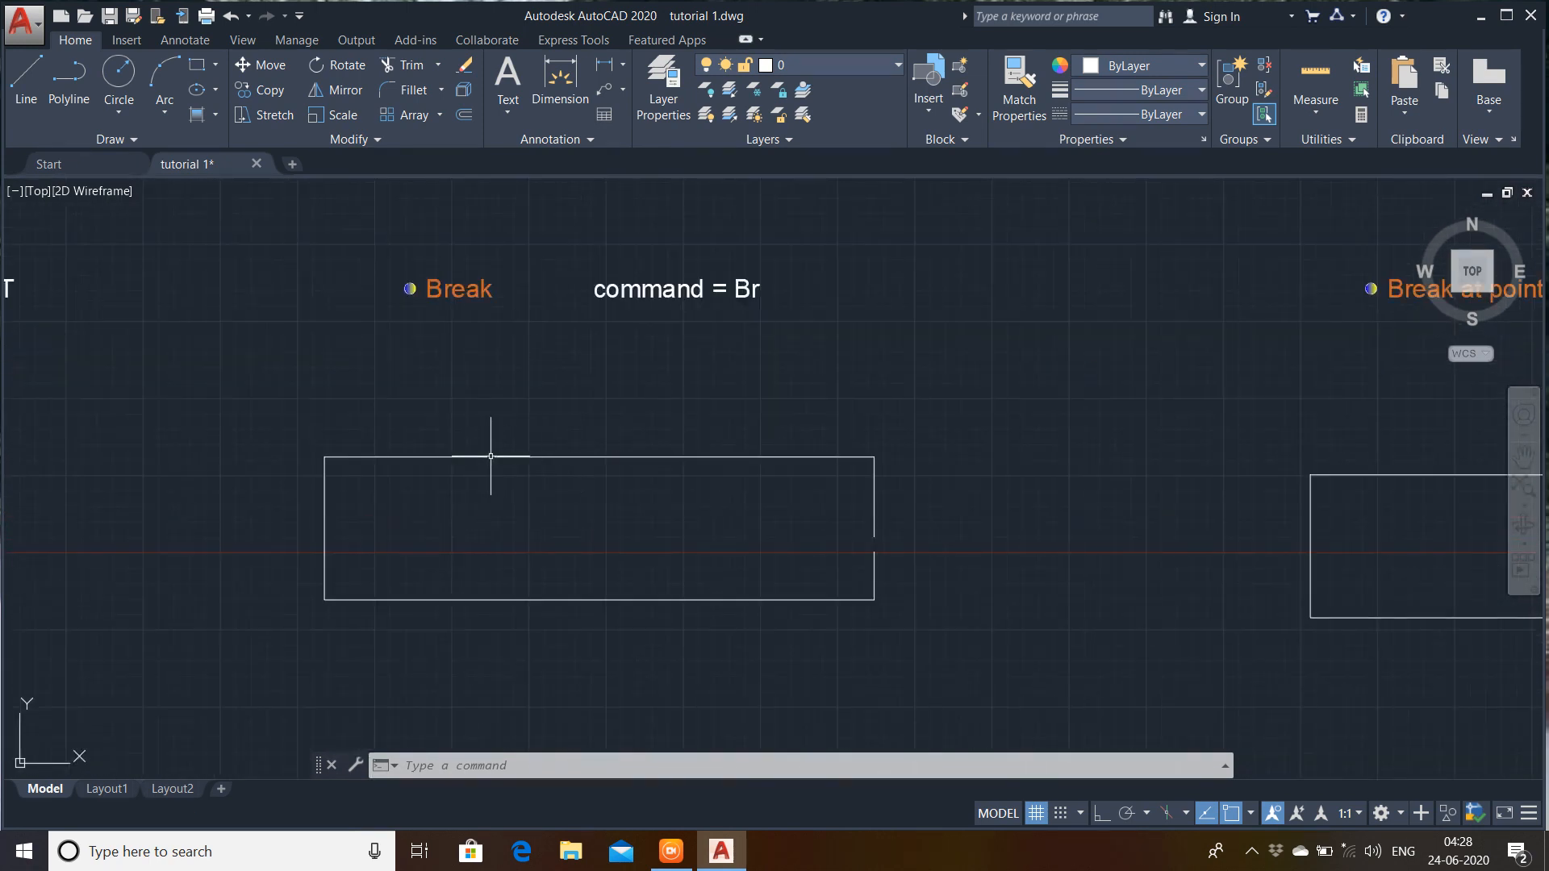
pyautogui.moveTo(494, 440); pyautogui.dragTo(784, 442, button='middle')
pyautogui.scroll(-2, 434, 481)
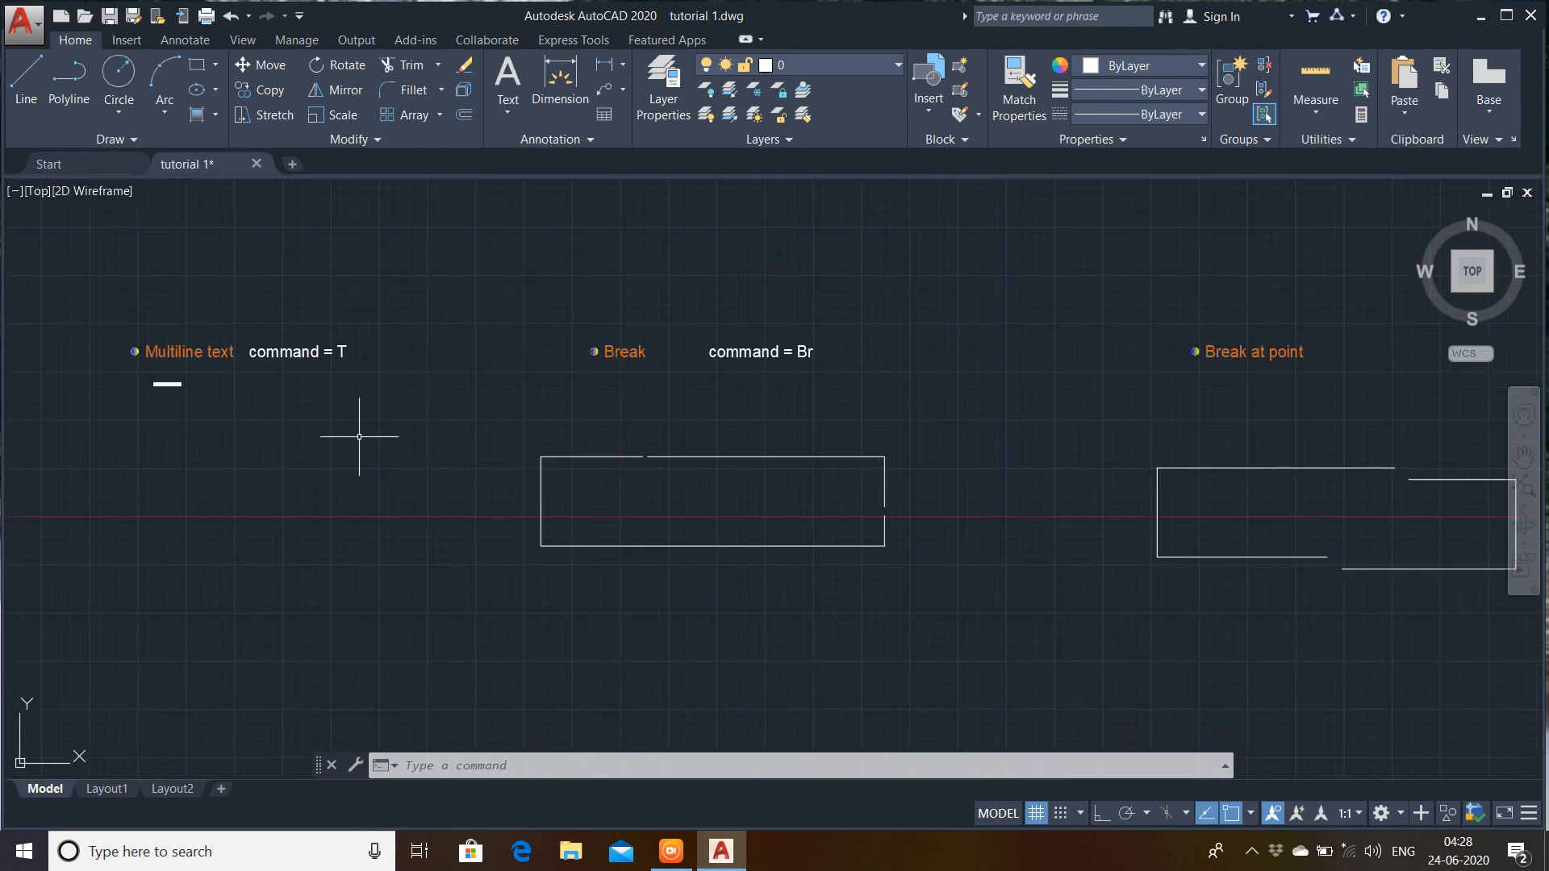
# - Review the earlier examples from Multiline text and Hatch back through Extend, Scale, Stretch, Rotate, Offset and Mirror to the sheet's start
pyautogui.moveTo(352, 422); pyautogui.dragTo(725, 477, button='middle')
pyautogui.moveTo(429, 502)
pyautogui.mouseDown(button='middle')
pyautogui.moveTo(554, 505)
pyautogui.moveTo(709, 456)
pyautogui.moveTo(968, 640)
pyautogui.mouseUp(button='middle')
pyautogui.scroll(-2, 442, 432)
pyautogui.moveTo(443, 433); pyautogui.dragTo(761, 475, button='middle')
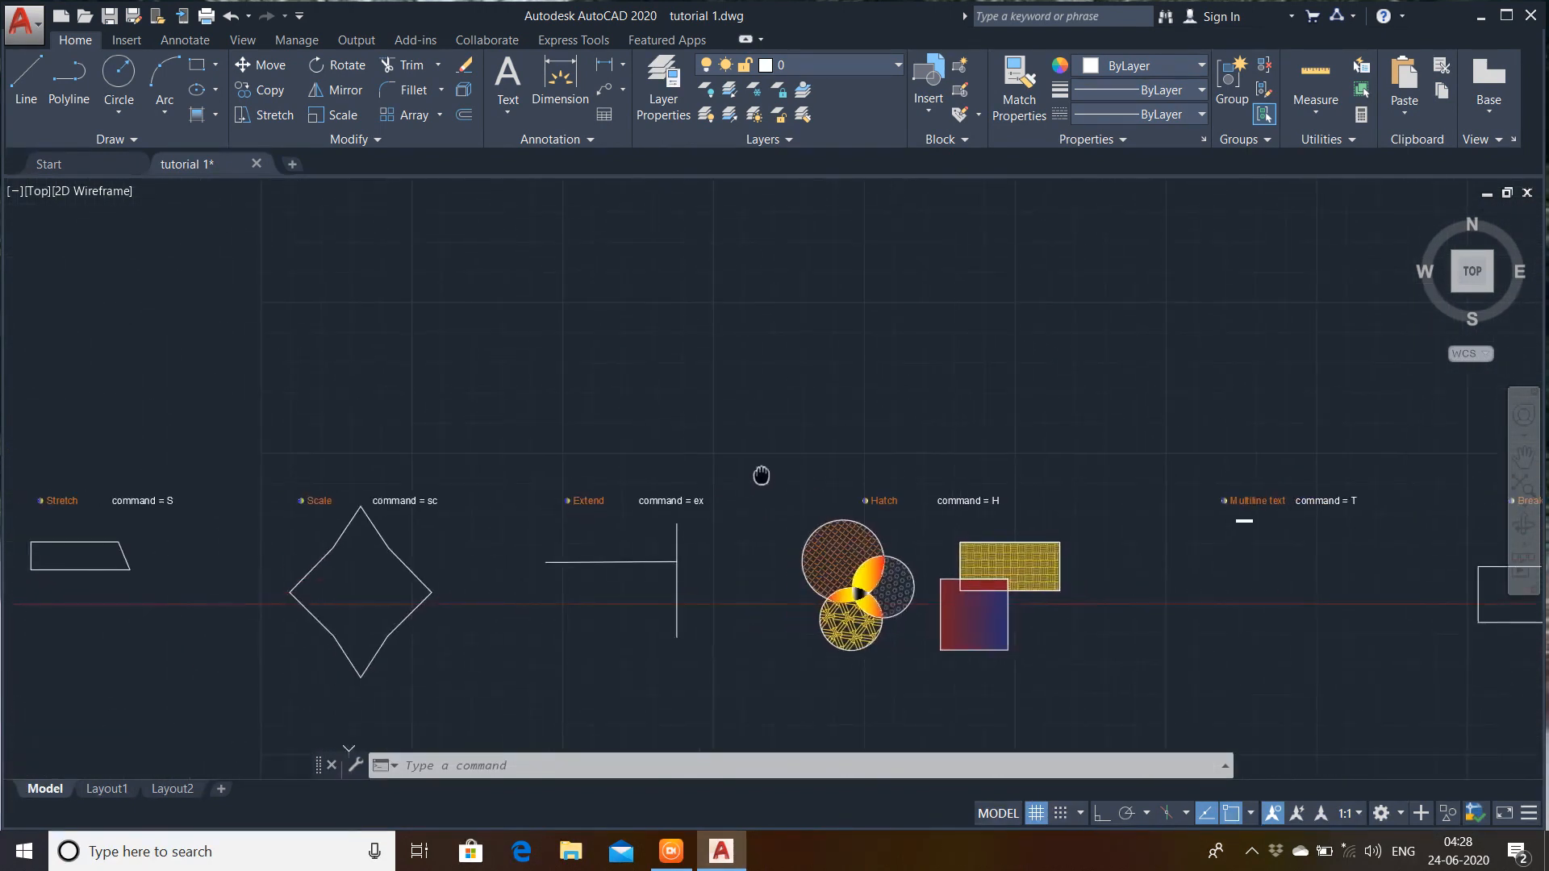
pyautogui.scroll(-2, 460, 391)
pyautogui.moveTo(460, 391); pyautogui.dragTo(823, 435, button='middle')
pyautogui.moveTo(553, 440); pyautogui.dragTo(725, 420, button='middle')
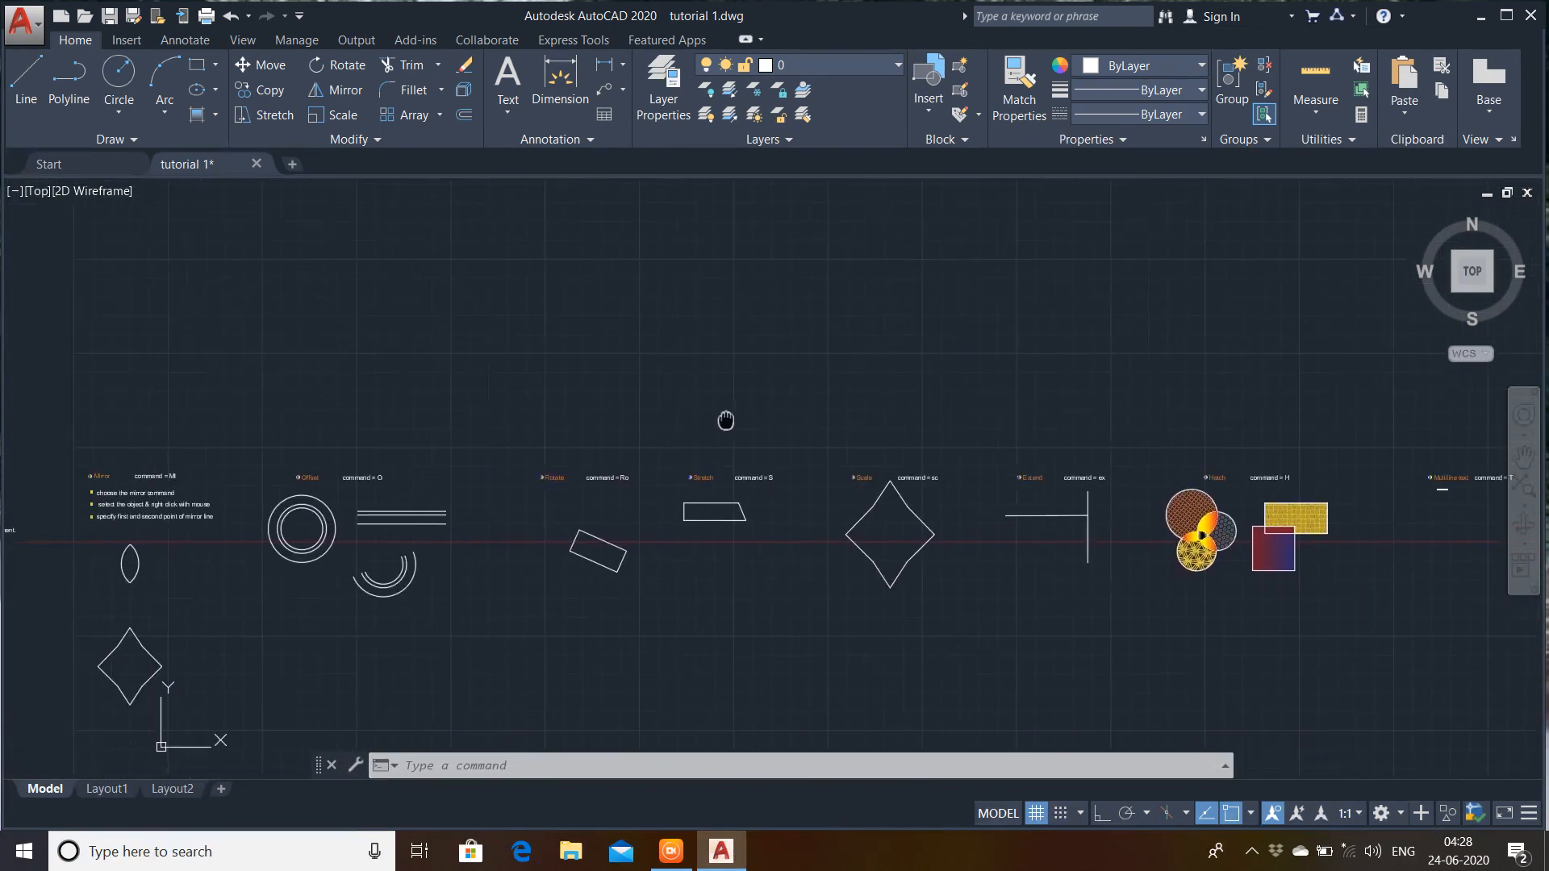
pyautogui.moveTo(547, 400)
pyautogui.mouseDown(button='middle')
pyautogui.moveTo(746, 373)
pyautogui.moveTo(640, 430)
pyautogui.moveTo(930, 451)
pyautogui.moveTo(1000, 434)
pyautogui.mouseUp(button='middle')
pyautogui.scroll(-2, 347, 455)
pyautogui.moveTo(348, 454); pyautogui.dragTo(703, 451, button='middle')
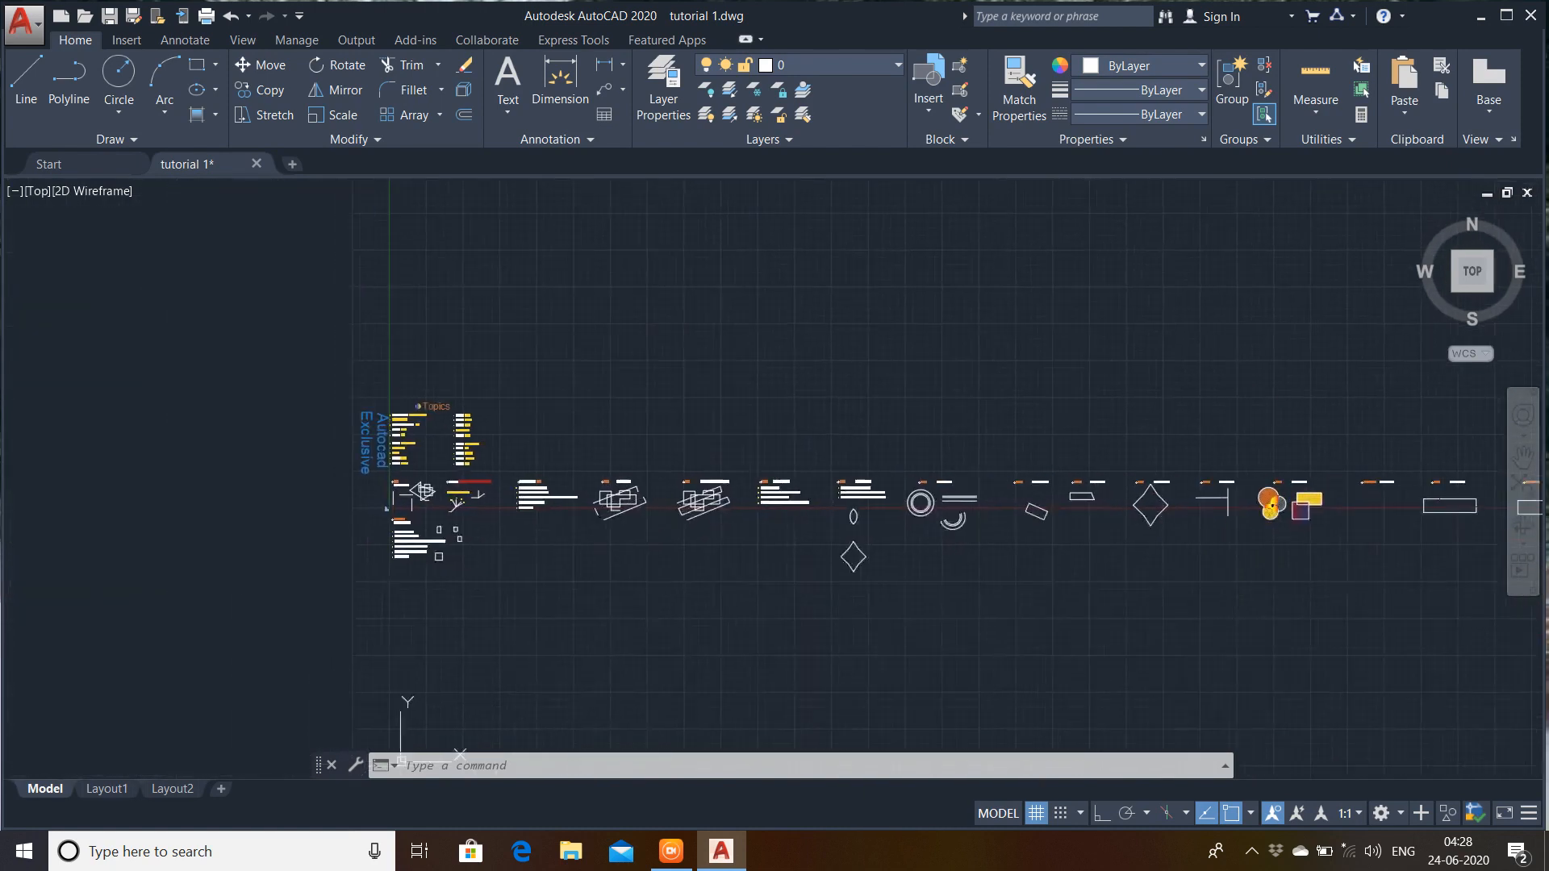
# - Examine the Topics list and the first sections below it: Line, Line with angles, how to change units, and Erase
pyautogui.scroll(10, 432, 432)
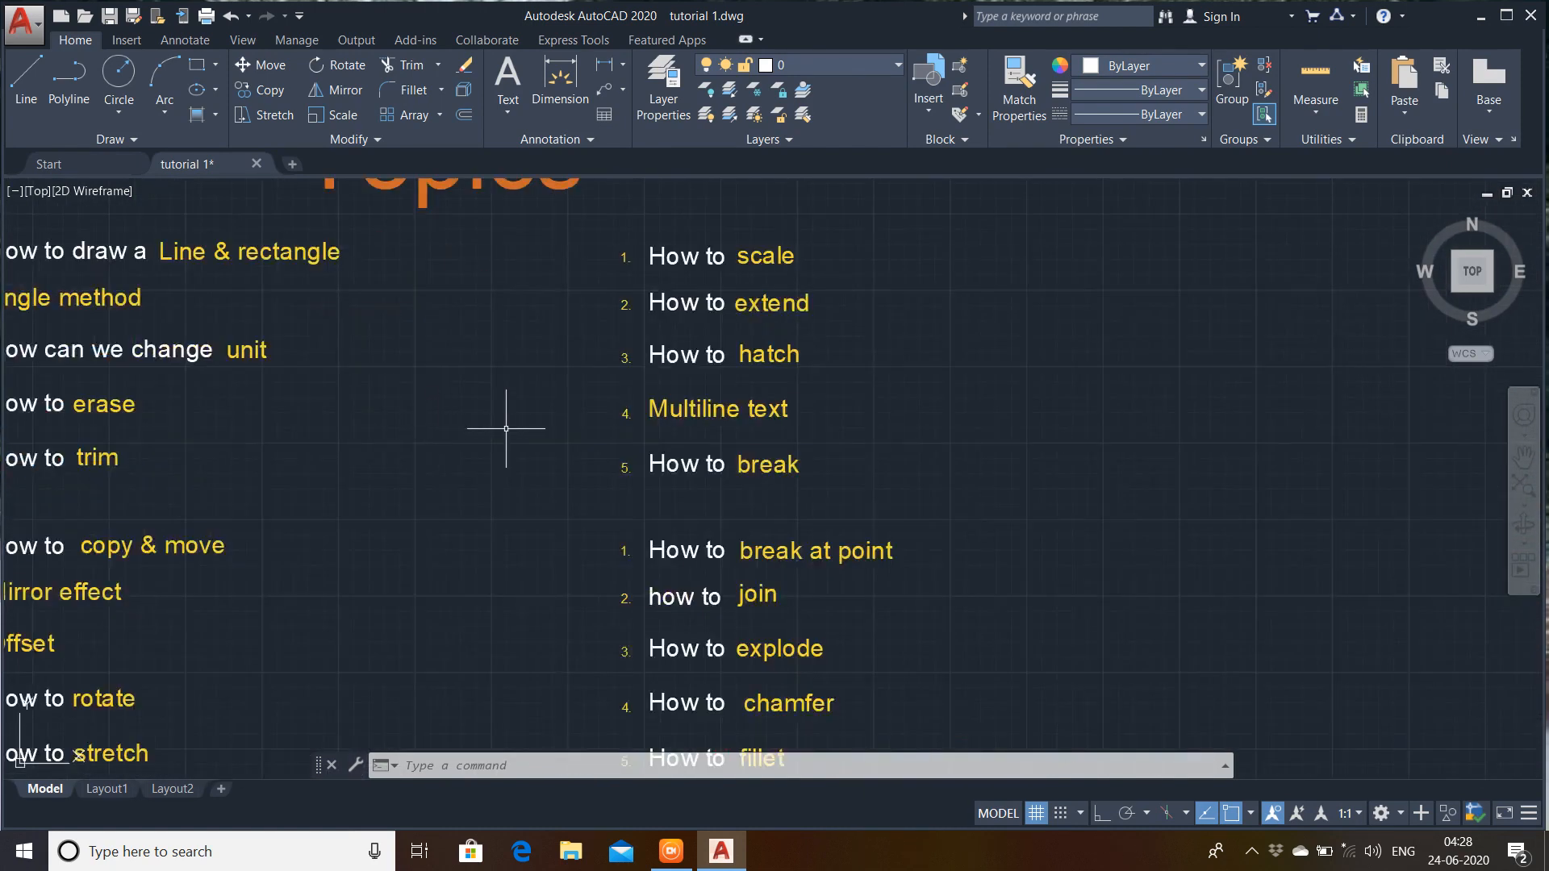
pyautogui.scroll(-2, 508, 430)
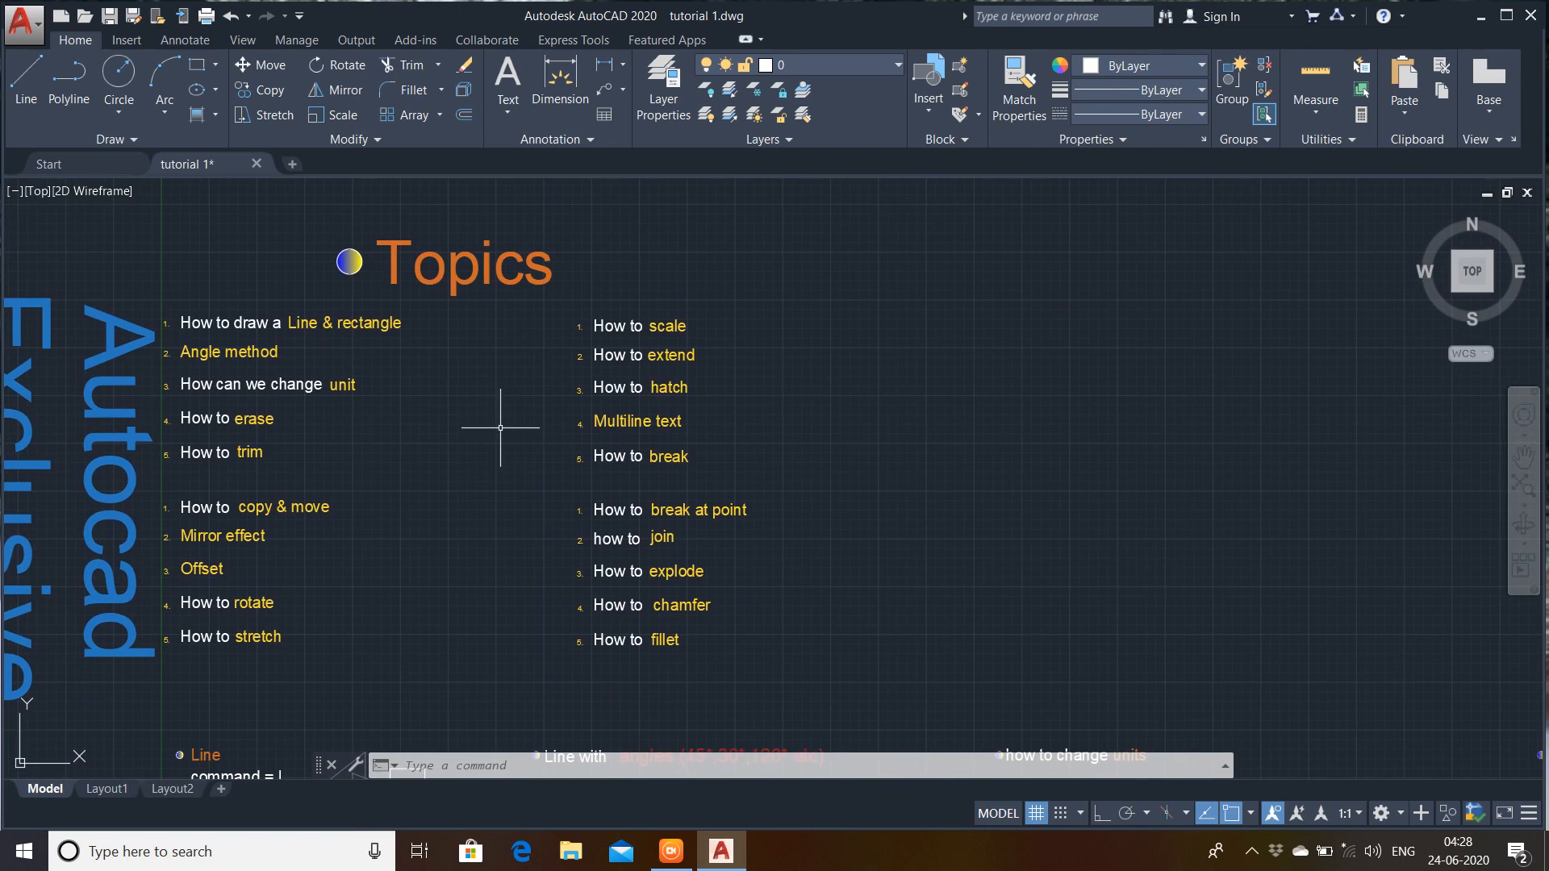
pyautogui.moveTo(500, 427)
pyautogui.mouseDown(button='middle')
pyautogui.moveTo(745, 425)
pyautogui.moveTo(738, 377)
pyautogui.mouseUp(button='middle')
pyautogui.scroll(-1, 727, 402)
pyautogui.moveTo(733, 537); pyautogui.dragTo(716, 411, button='middle')
pyautogui.scroll(1, 669, 603)
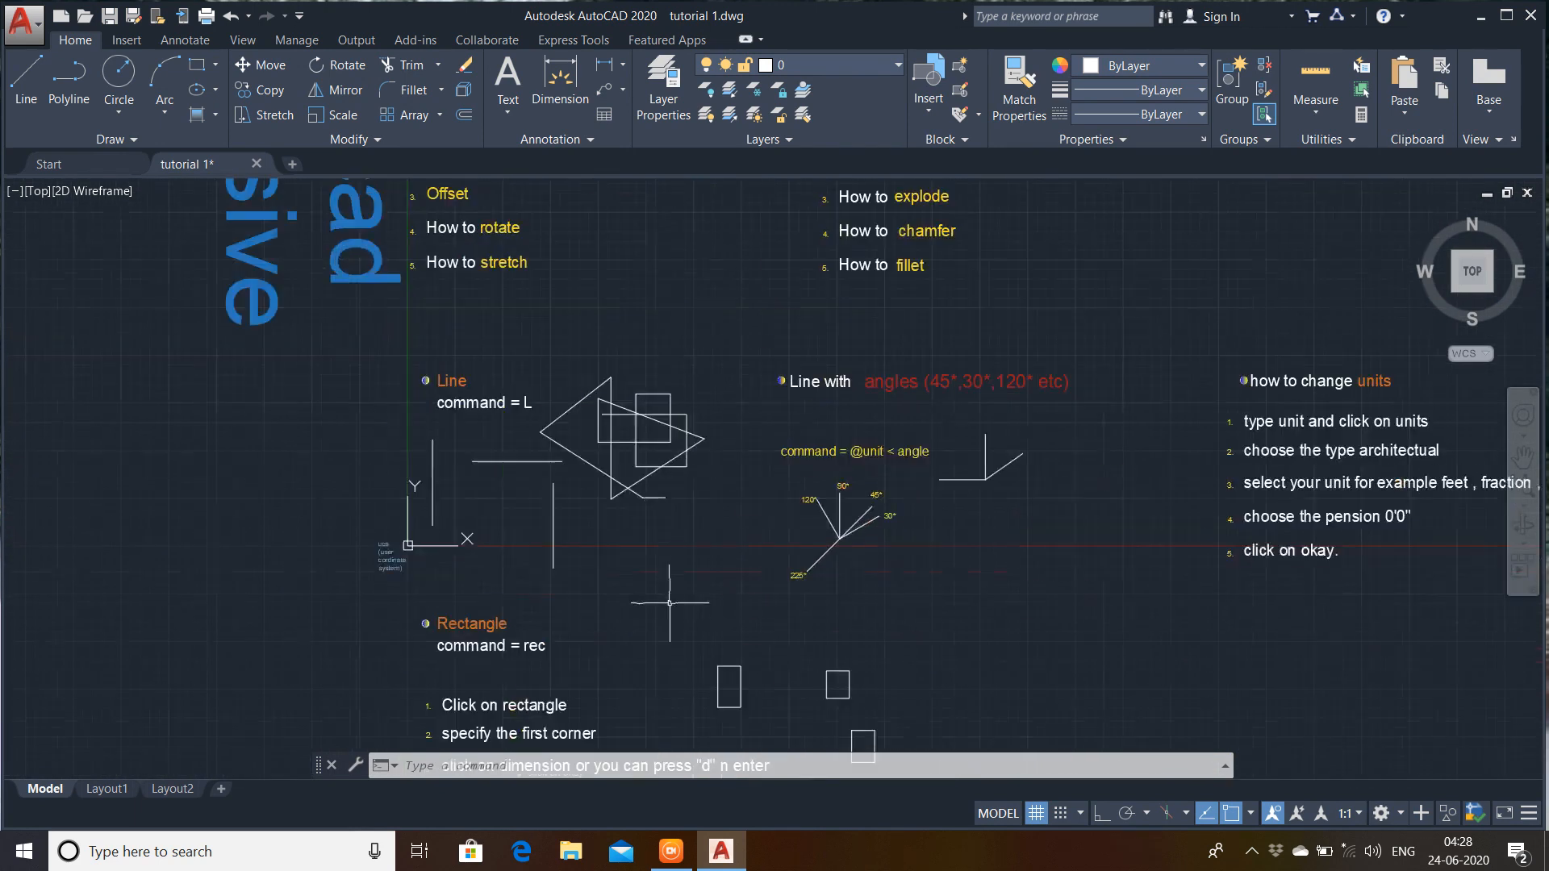
pyautogui.scroll(1, 675, 537)
pyautogui.moveTo(675, 537); pyautogui.dragTo(638, 613, button='middle')
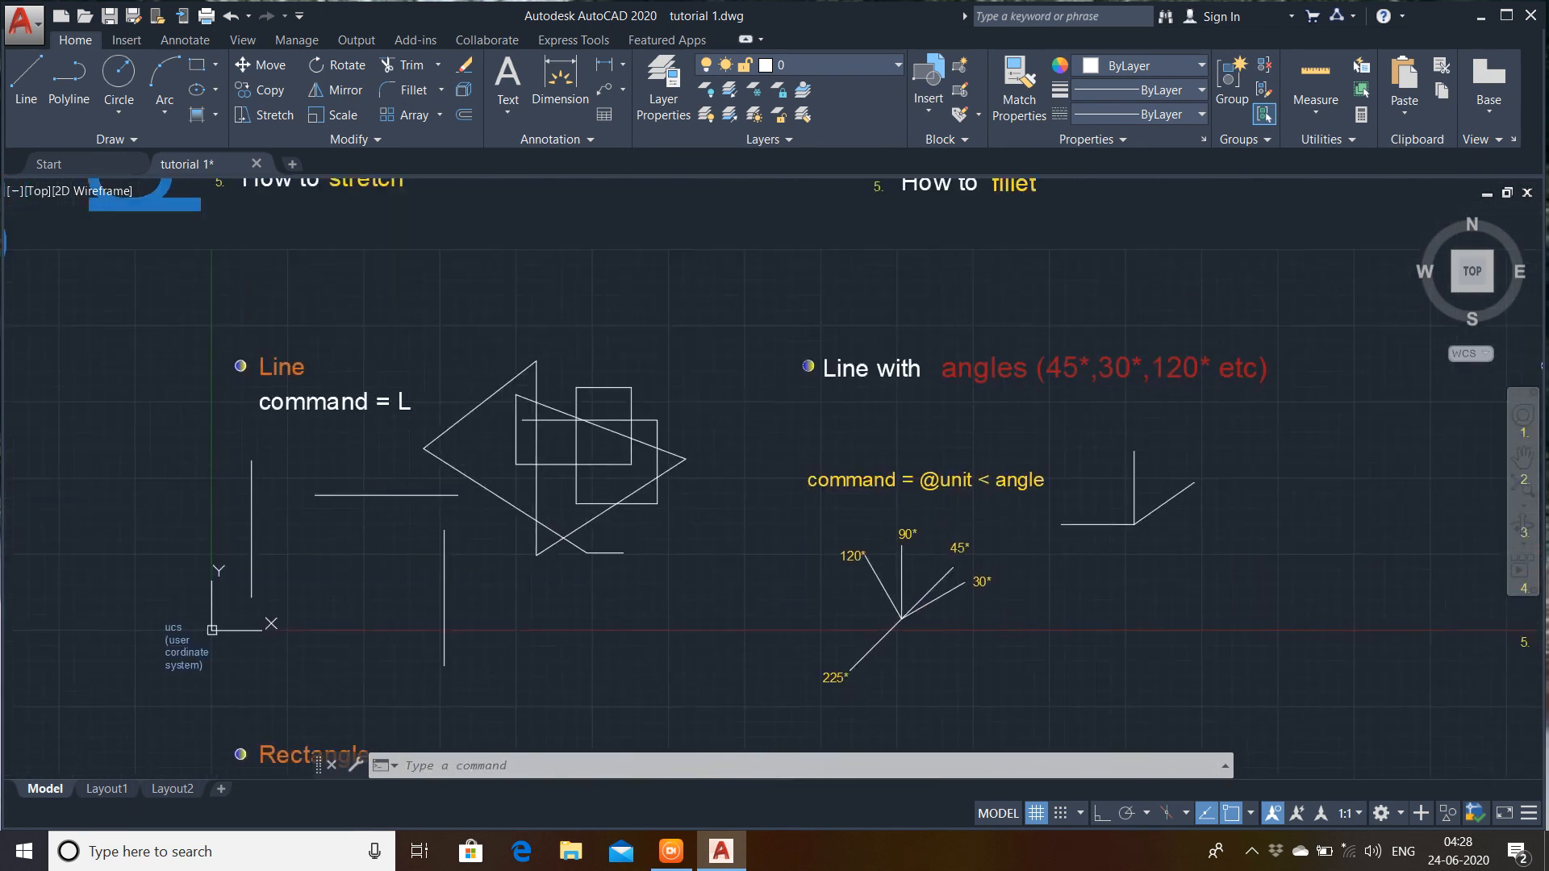
pyautogui.scroll(-1, 708, 567)
pyautogui.moveTo(708, 567)
pyautogui.mouseDown(button='middle')
pyautogui.moveTo(689, 656)
pyautogui.moveTo(666, 469)
pyautogui.moveTo(419, 666)
pyautogui.mouseUp(button='middle')
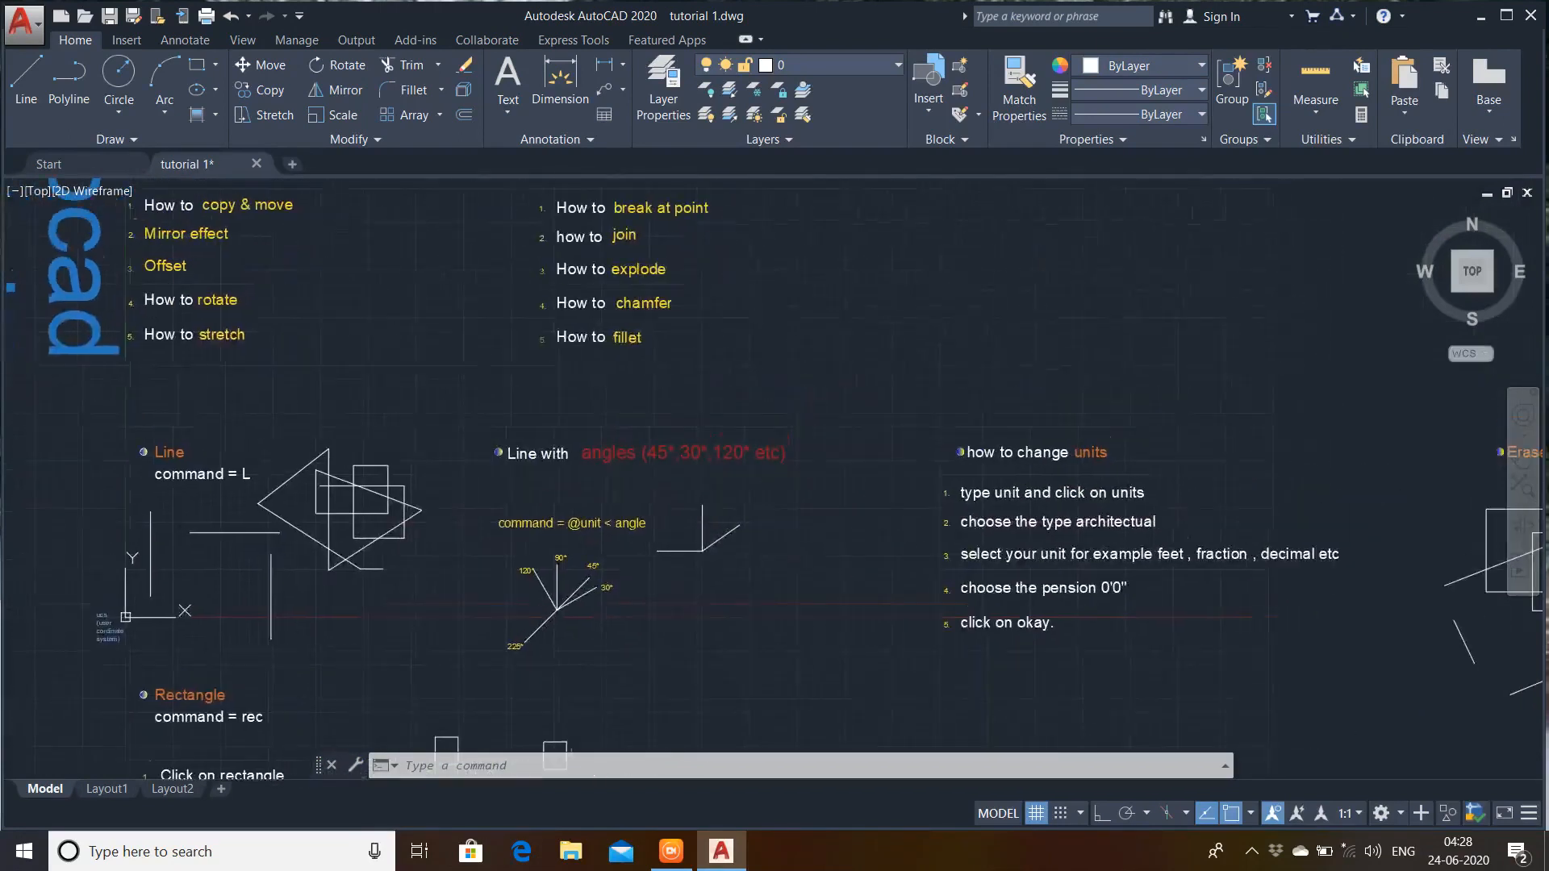
pyautogui.moveTo(935, 602)
pyautogui.mouseDown(button='middle')
pyautogui.moveTo(892, 585)
pyautogui.moveTo(565, 576)
pyautogui.mouseUp(button='middle')
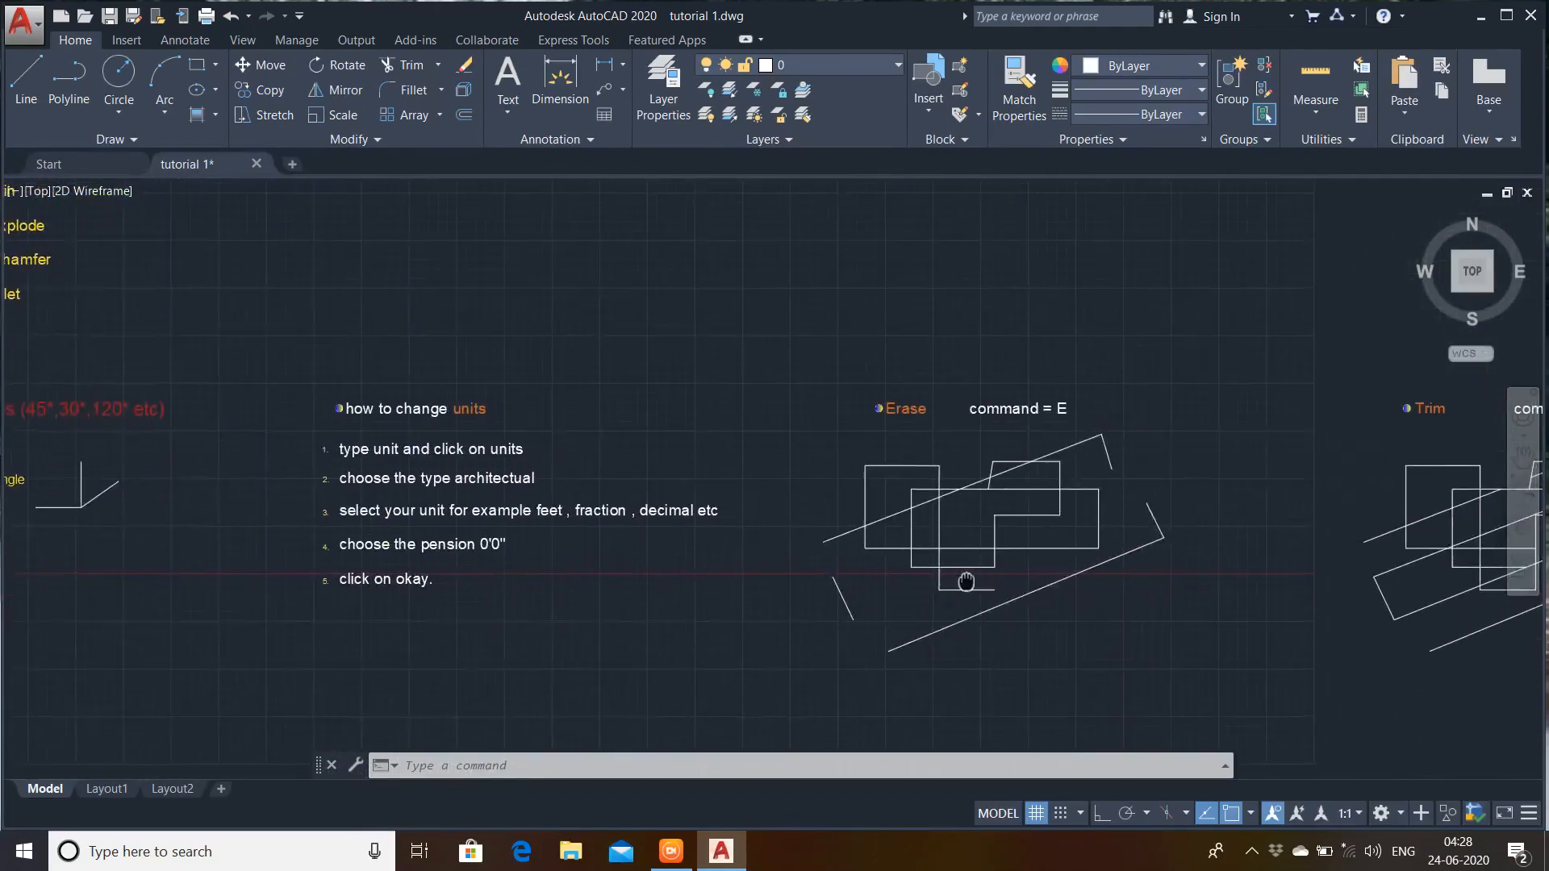